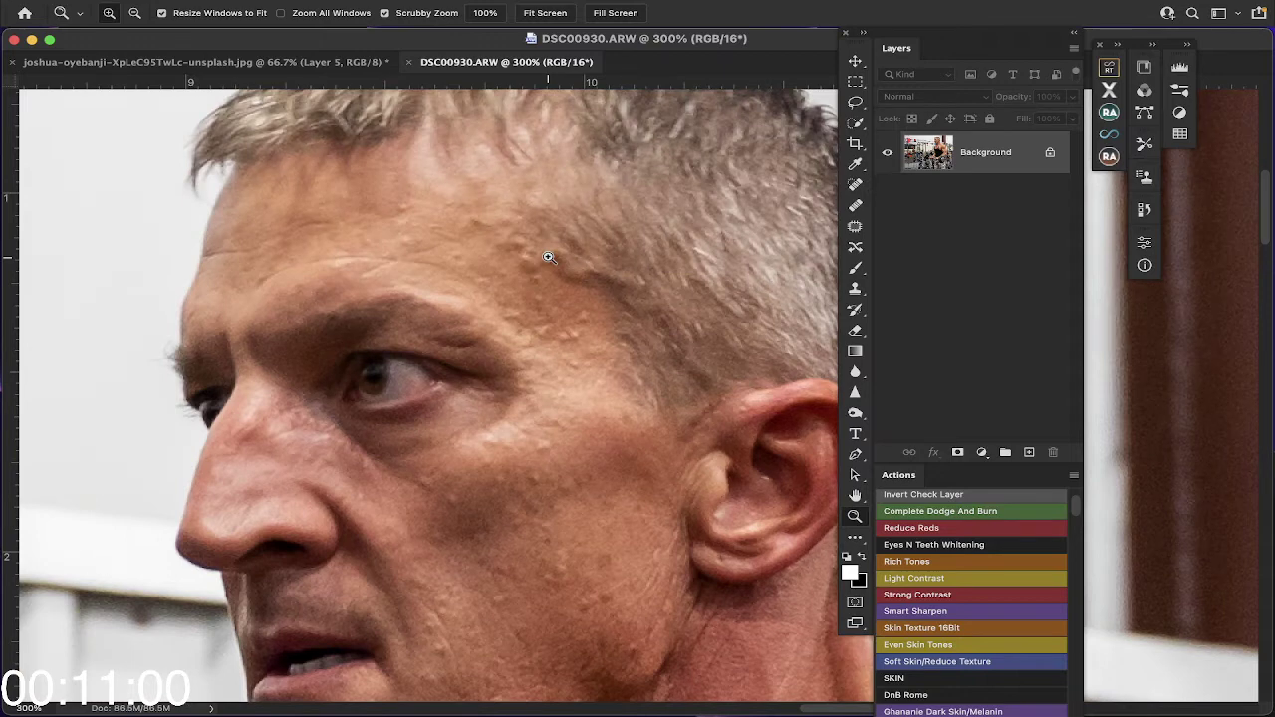
Step: Examine the skin on the man's face and neck up close, and check the whole gym photo at fitted size
scroll(548, 257, down, 5)
scroll(548, 257, right, 3)
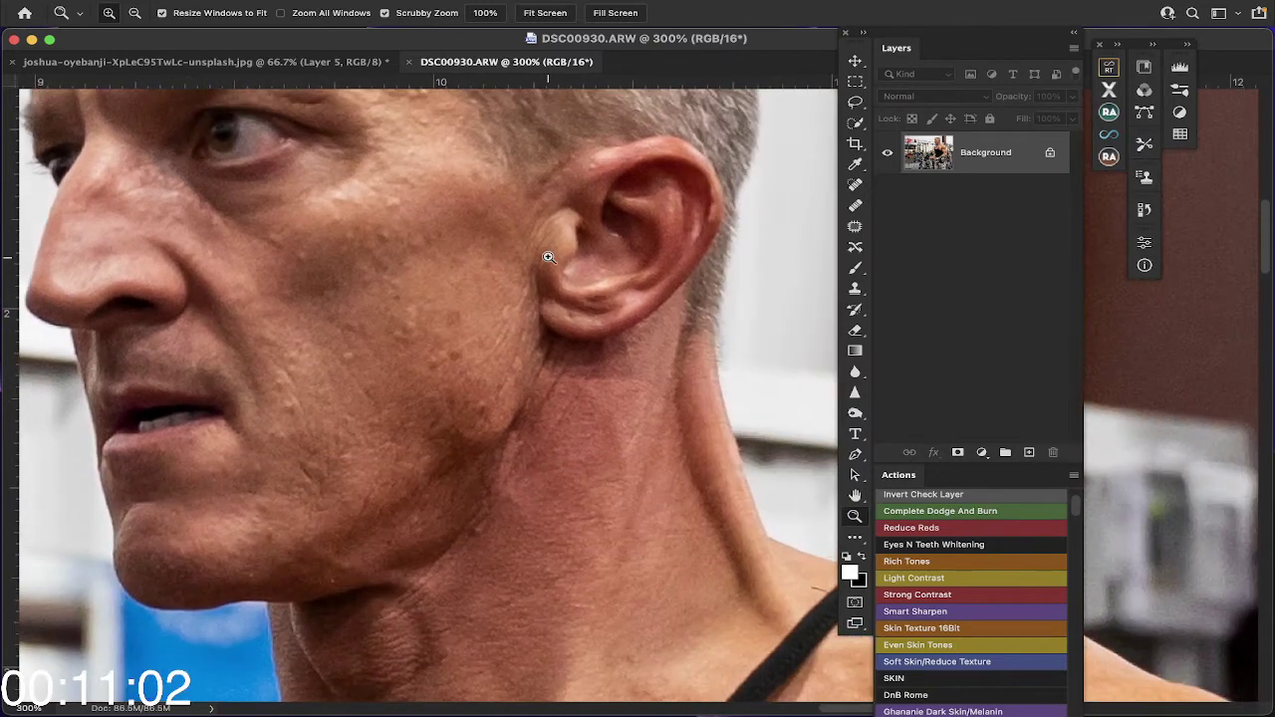
scroll(548, 257, up, 3)
scroll(547, 257, left, 4)
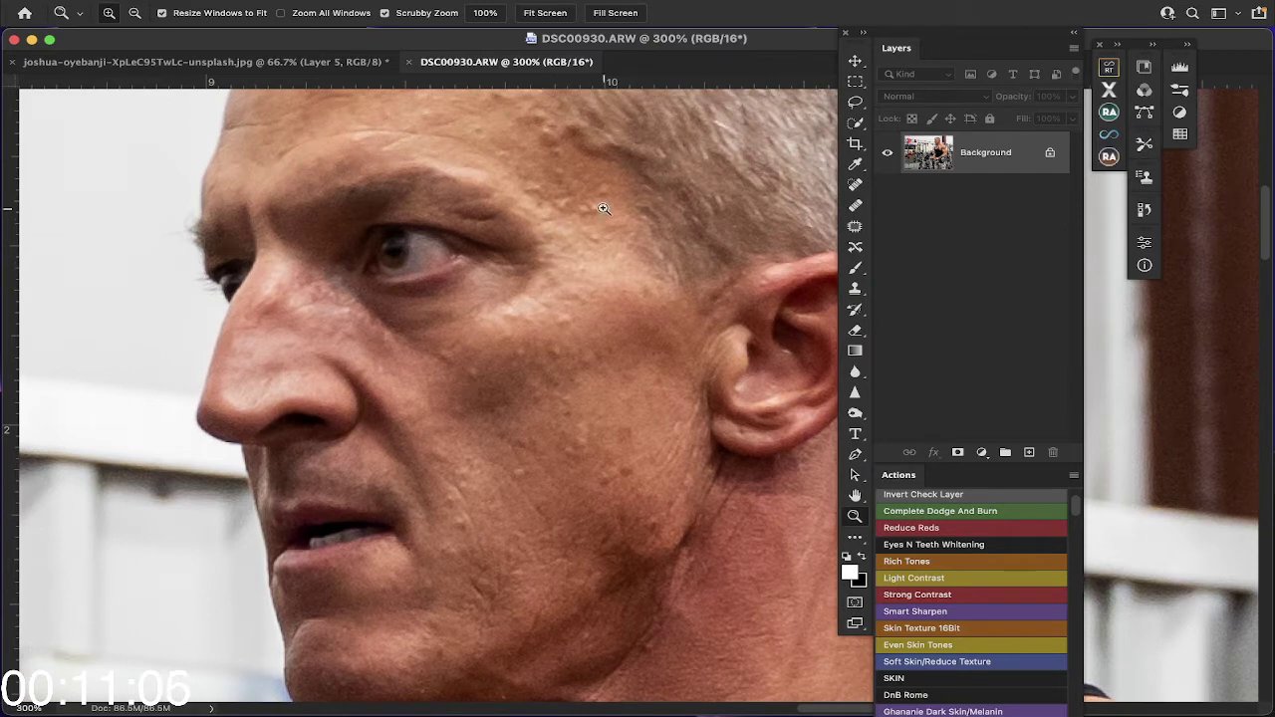
click(553, 357)
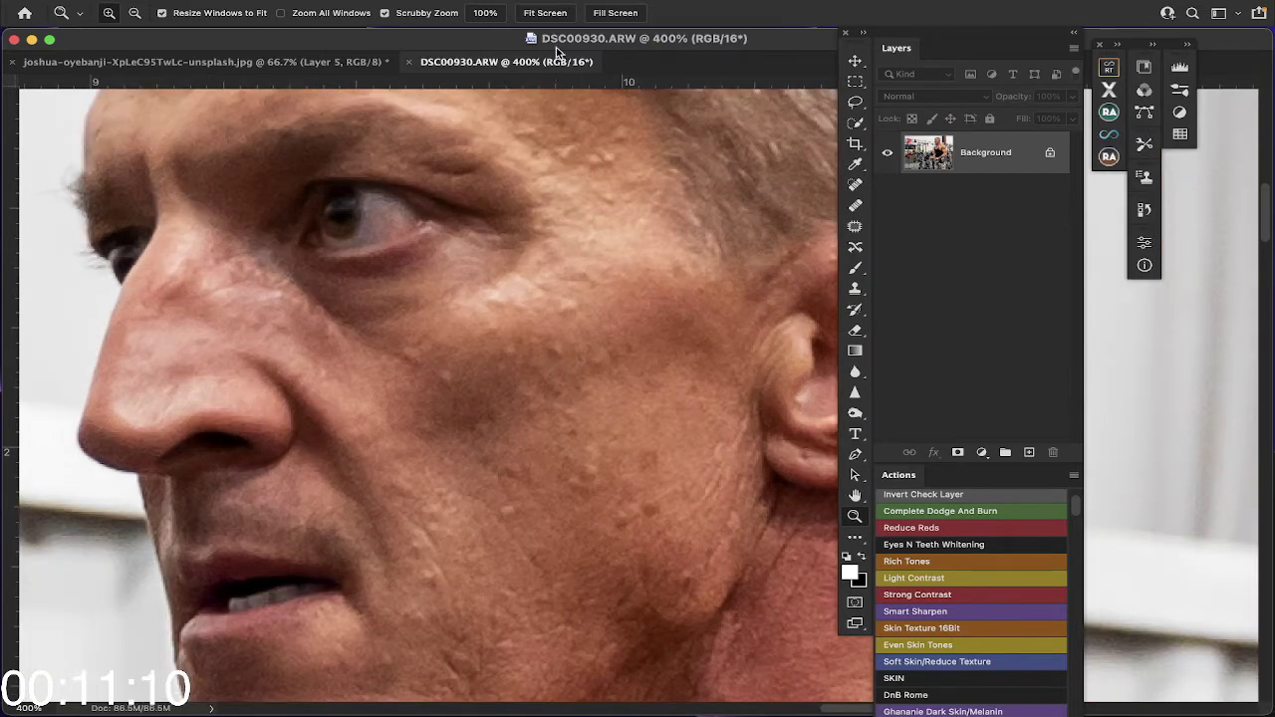
click(552, 13)
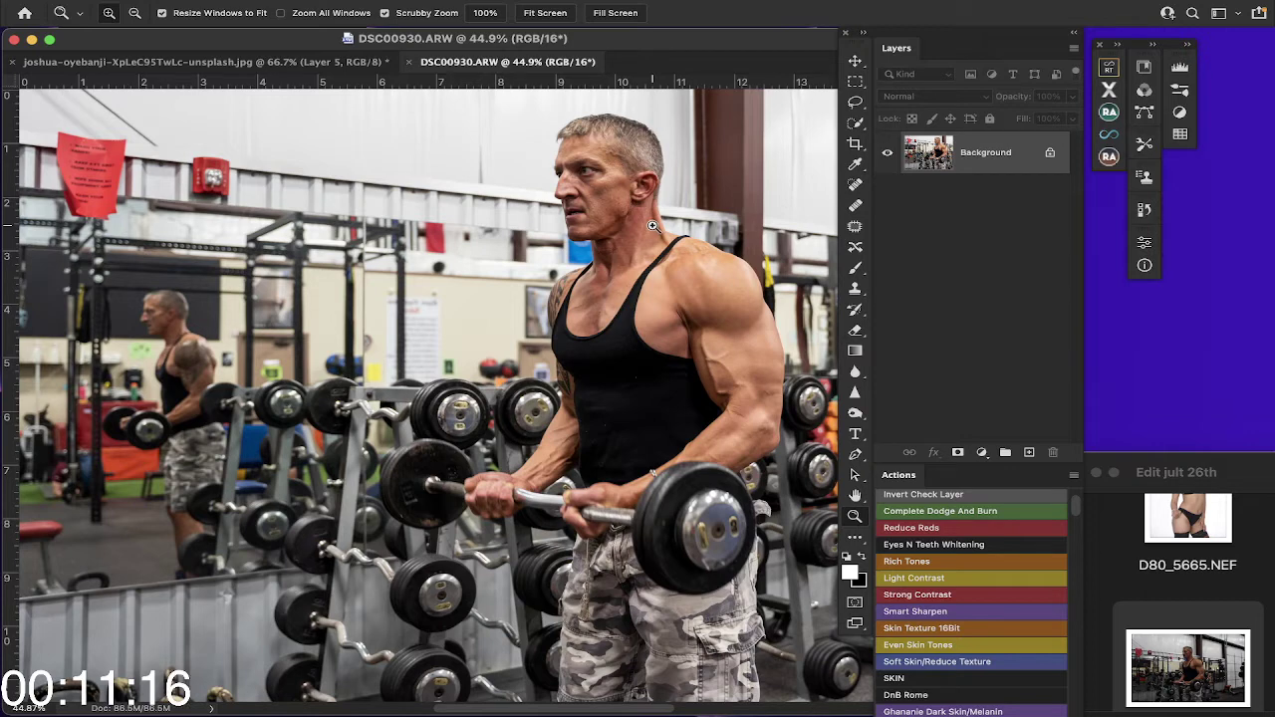
scroll(650, 262, right, 3)
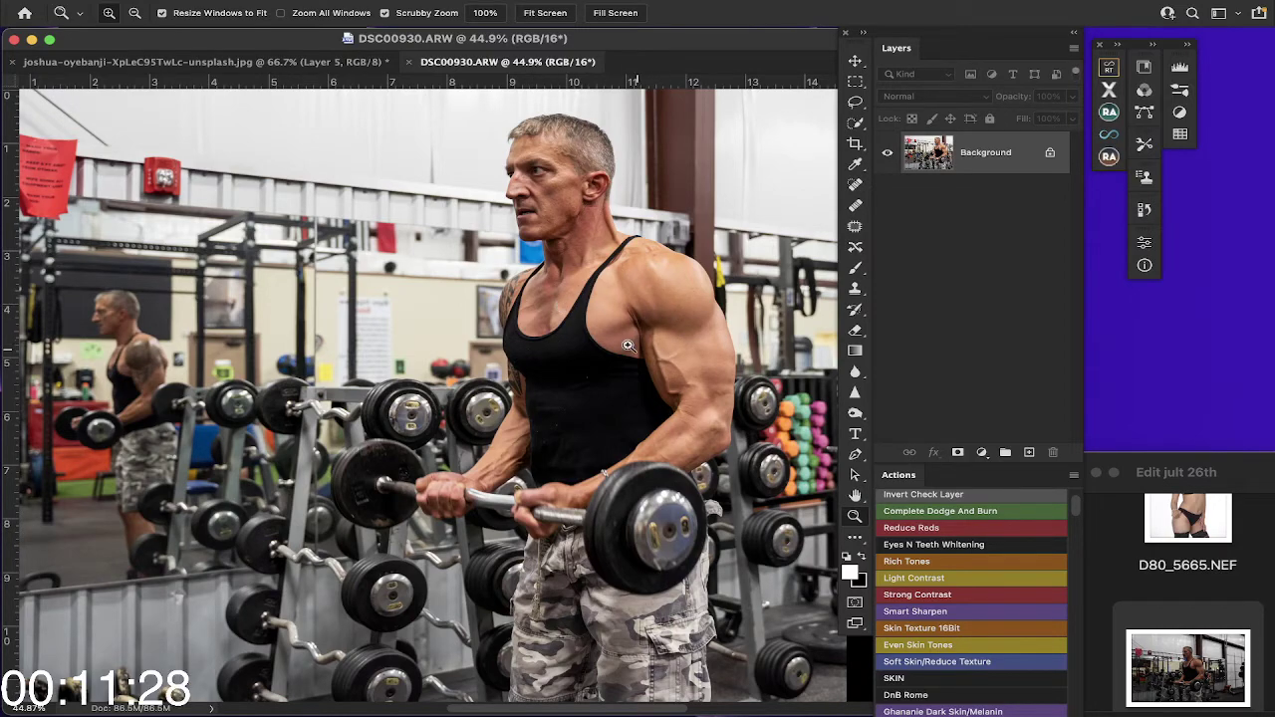
click(556, 201)
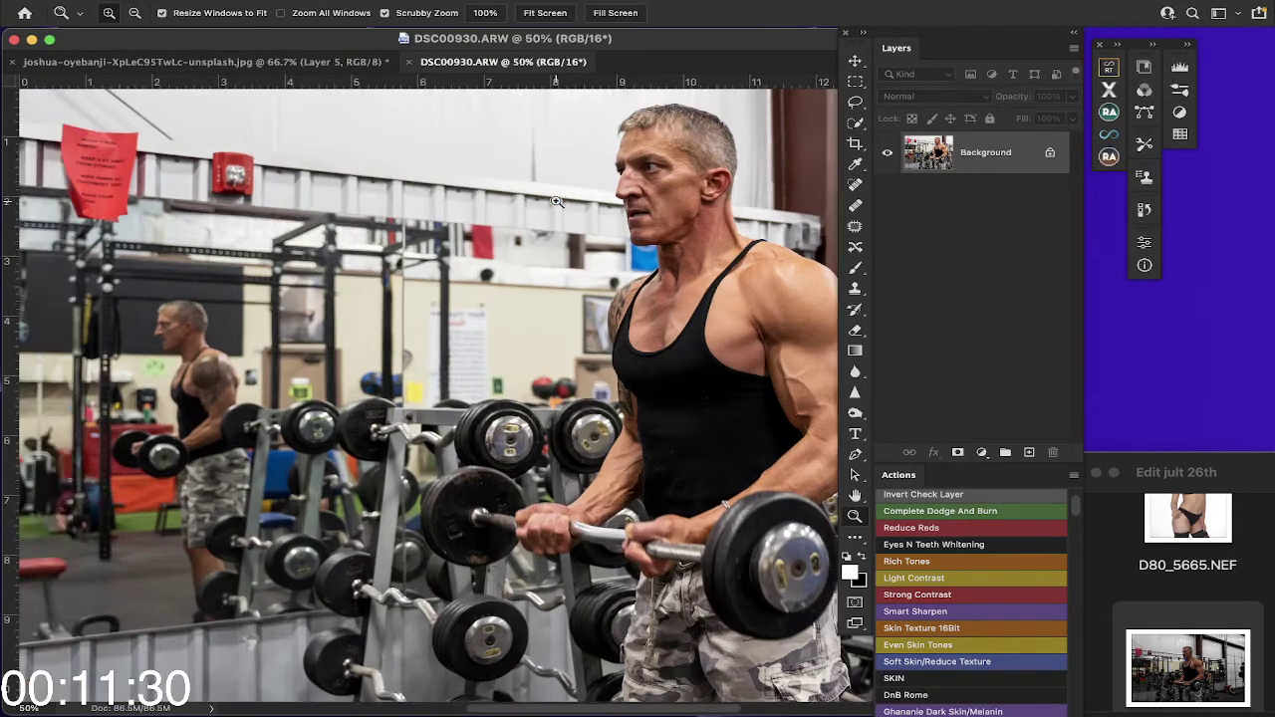
click(556, 201)
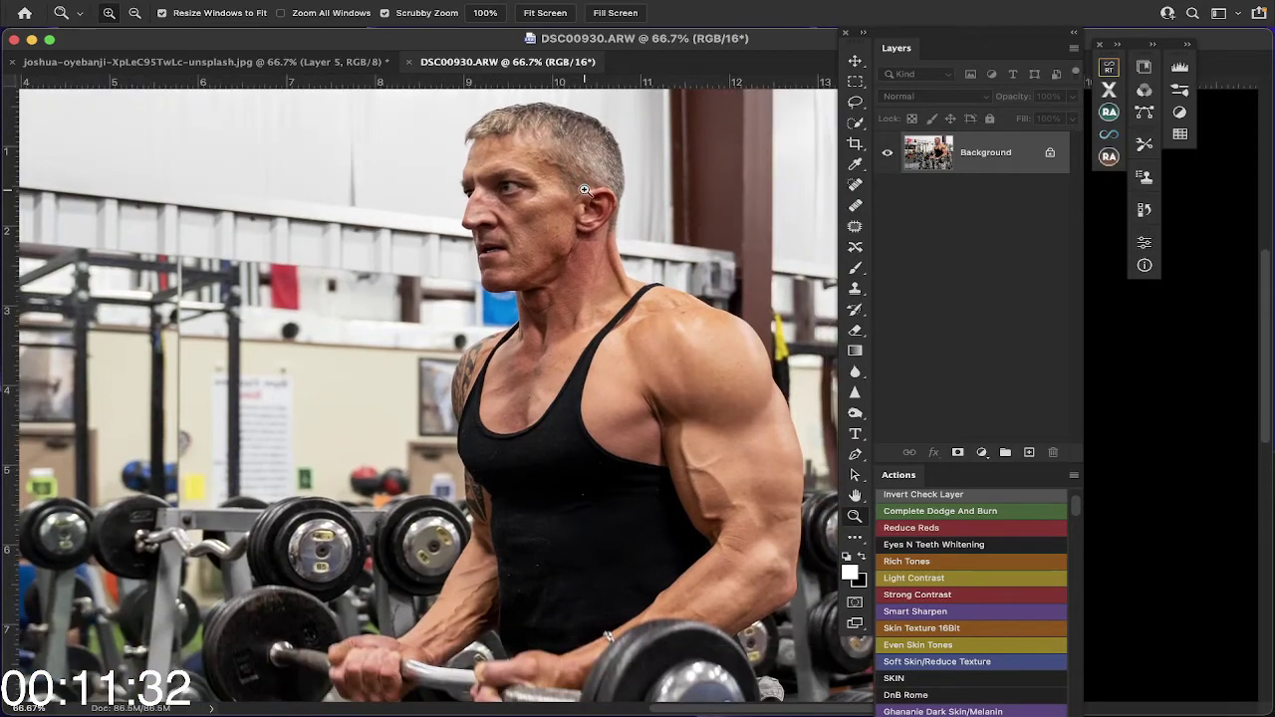
click(562, 302)
click(562, 302)
scroll(563, 304, up, 8)
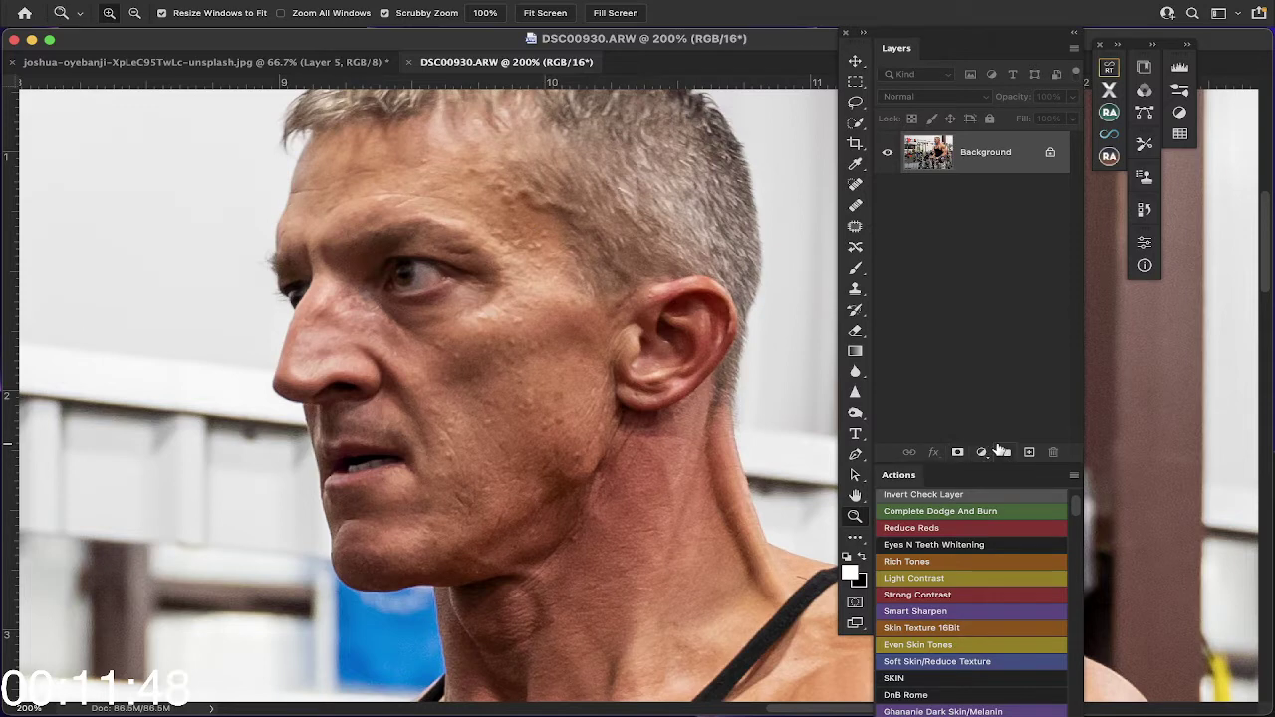
Step: Duplicate the Background layer and activate the Spot Healing Brush for retouching the man's lower face
key(ctrl+j)
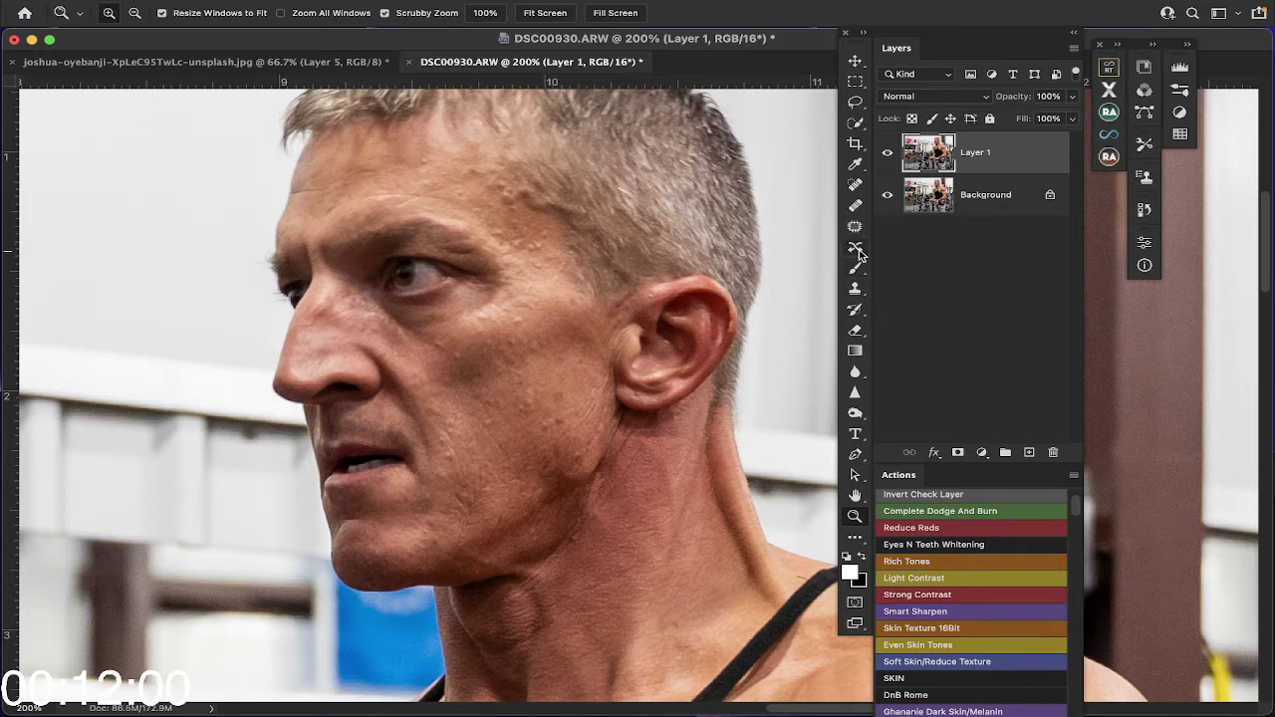
click(855, 186)
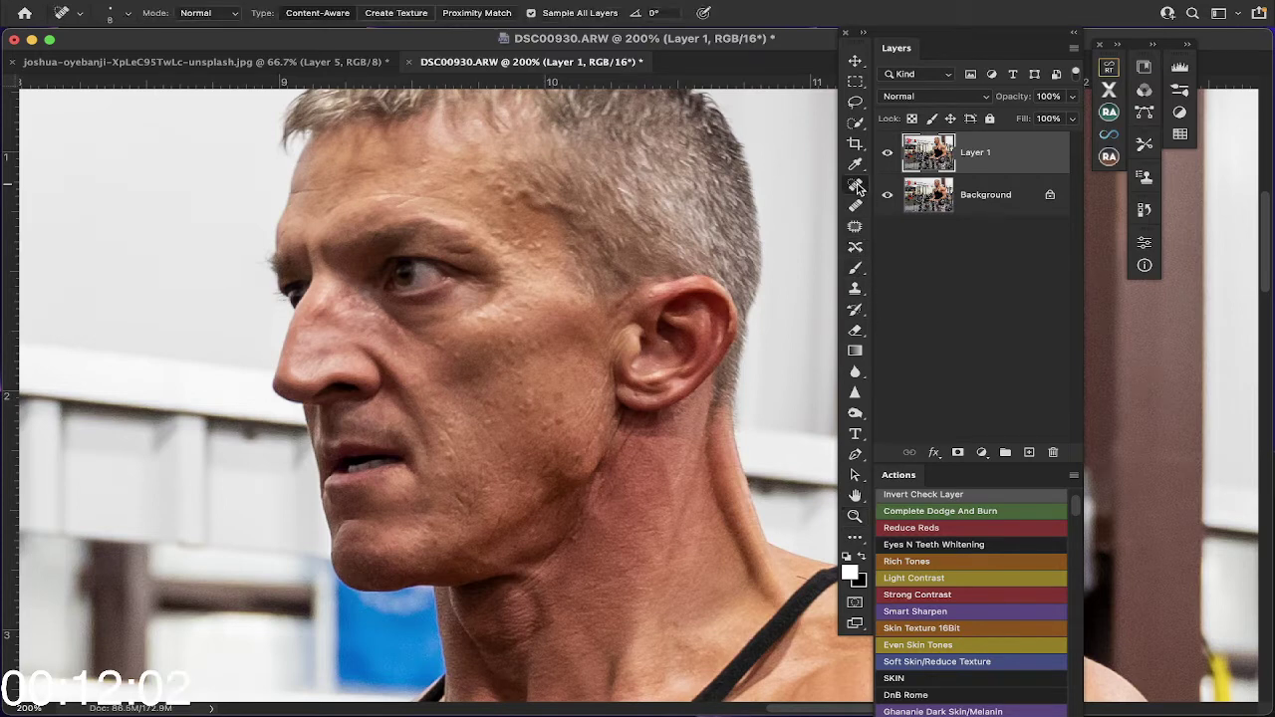
click(856, 516)
click(520, 455)
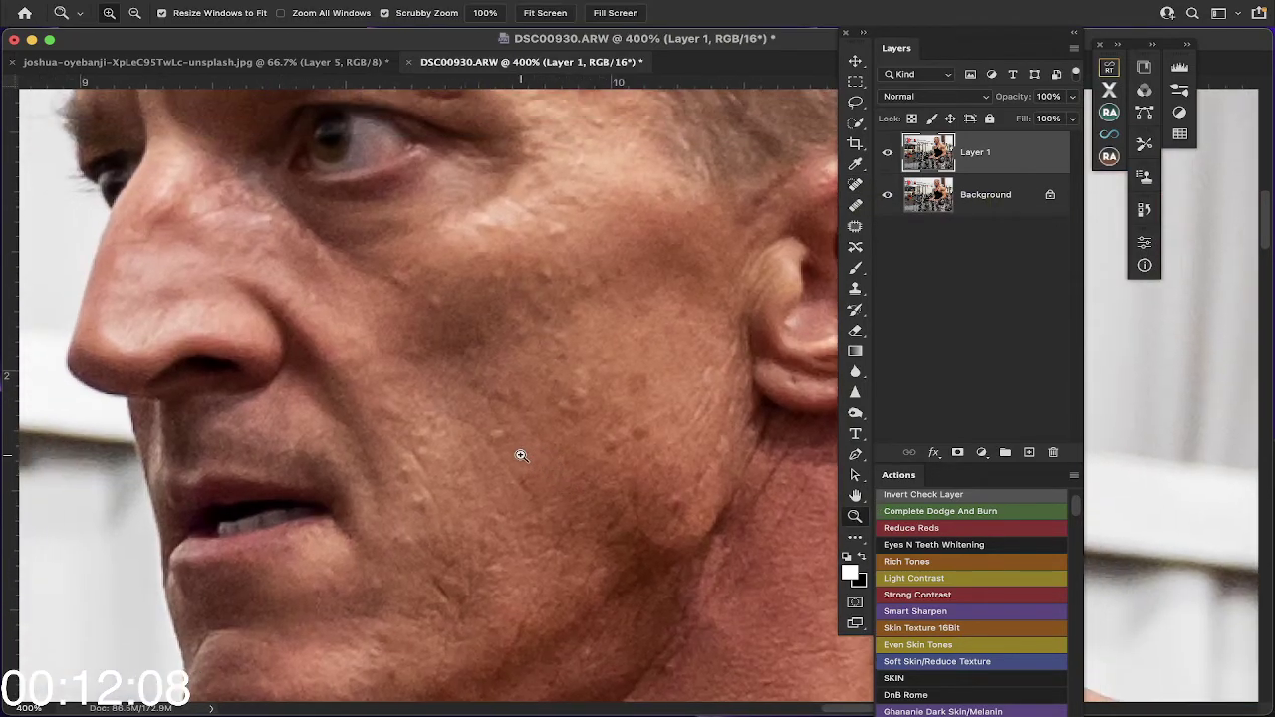
scroll(521, 455, down, 5)
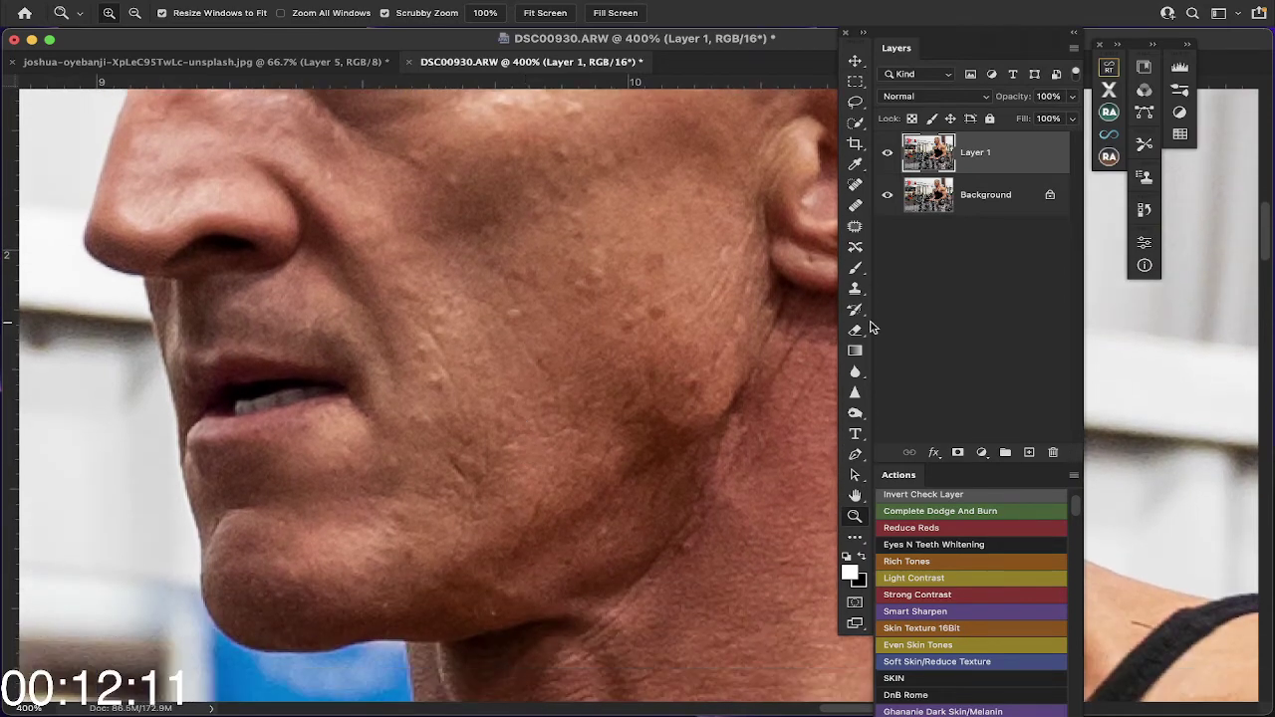
click(855, 185)
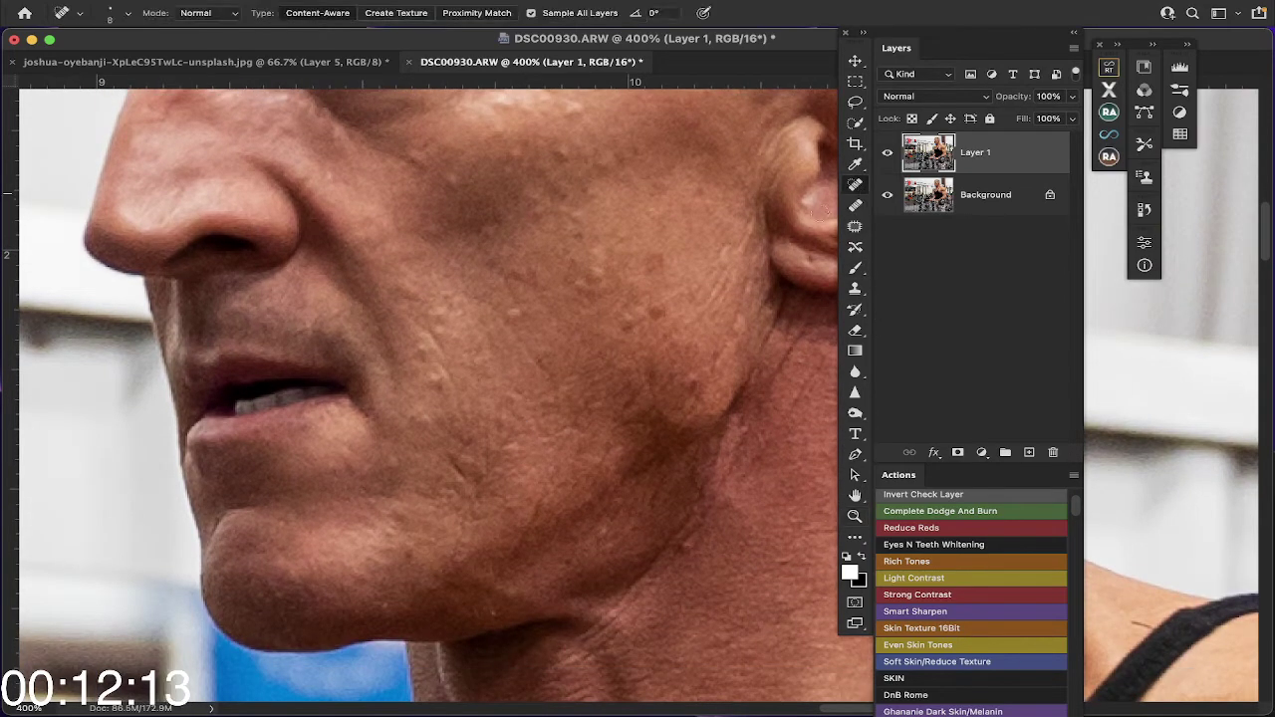
Step: Heal the bumps and spots on the lower cheek beside the corner of the mouth
click(437, 382)
click(438, 386)
click(425, 354)
click(422, 418)
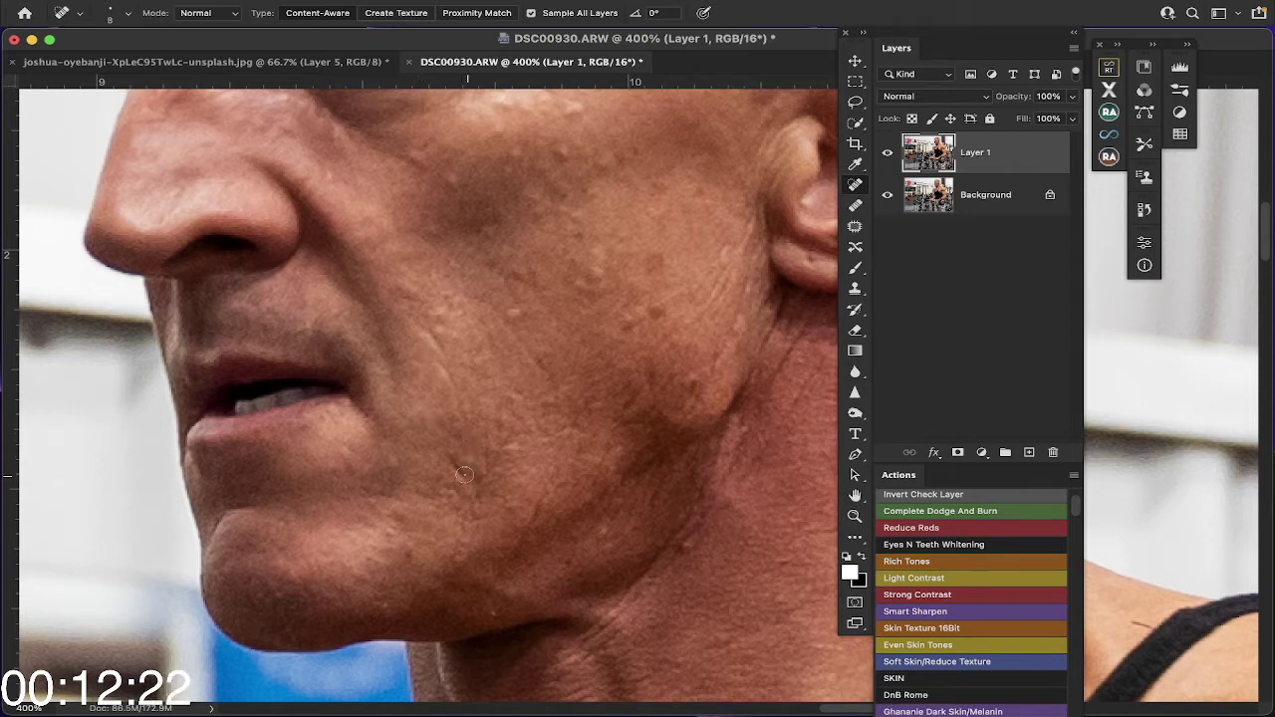
drag(468, 476, 446, 457)
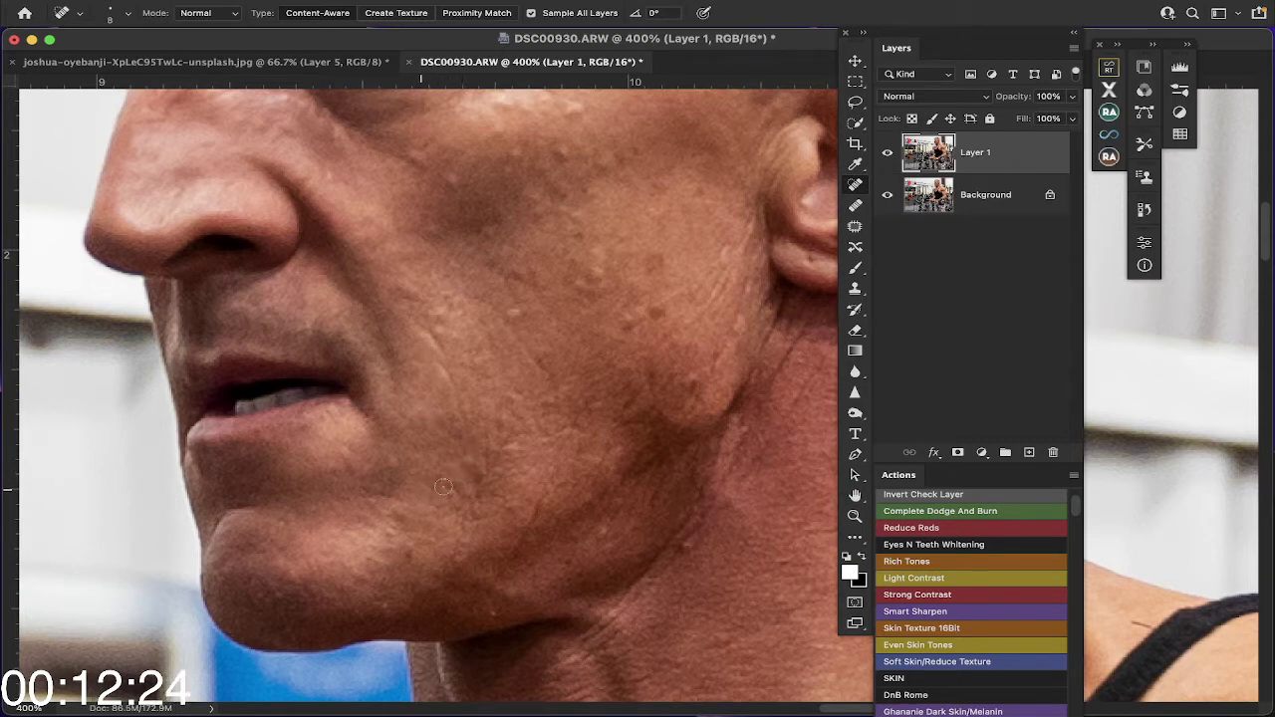
click(450, 490)
Step: Heal the blemishes on the side of the chin and along the jawline
click(395, 514)
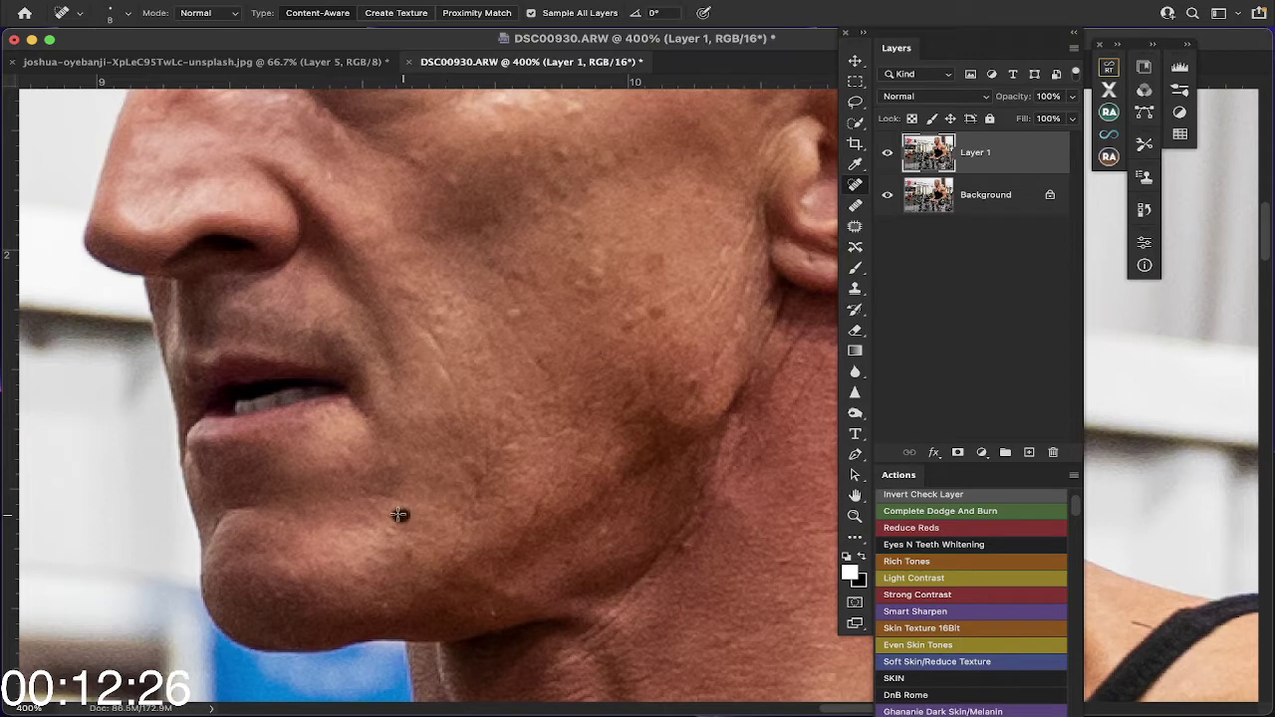
click(391, 538)
click(411, 553)
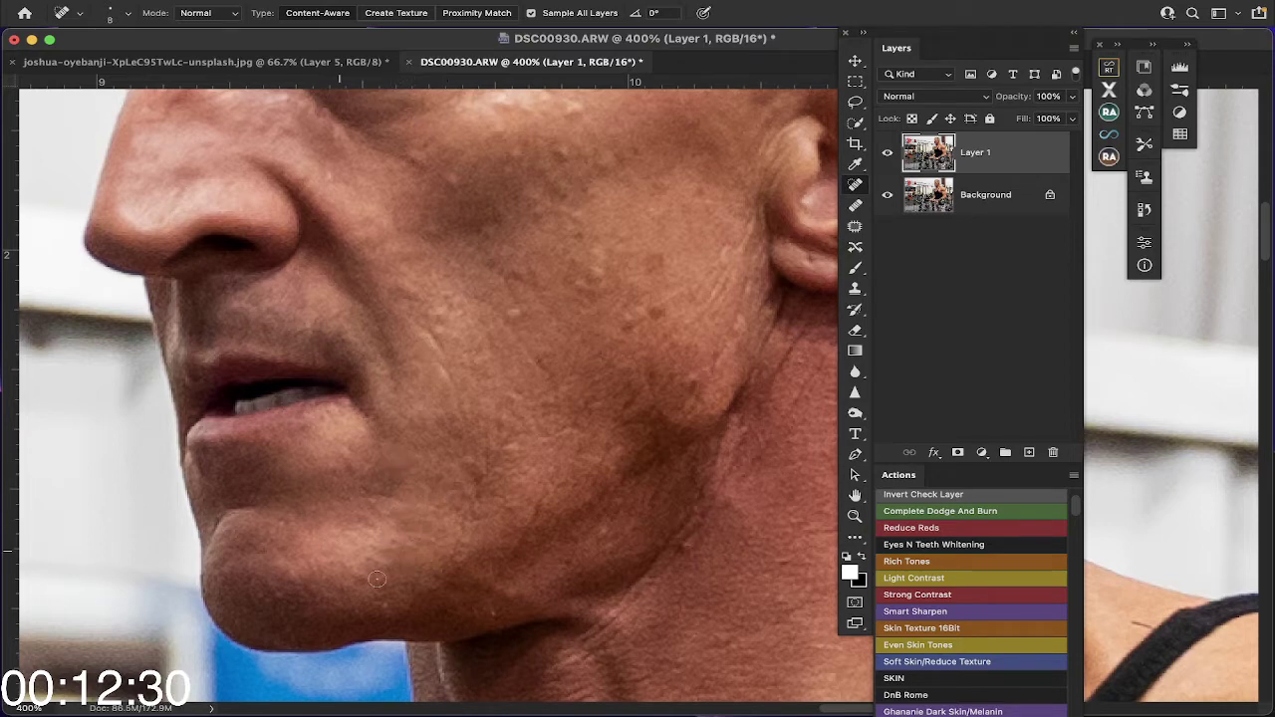
click(387, 605)
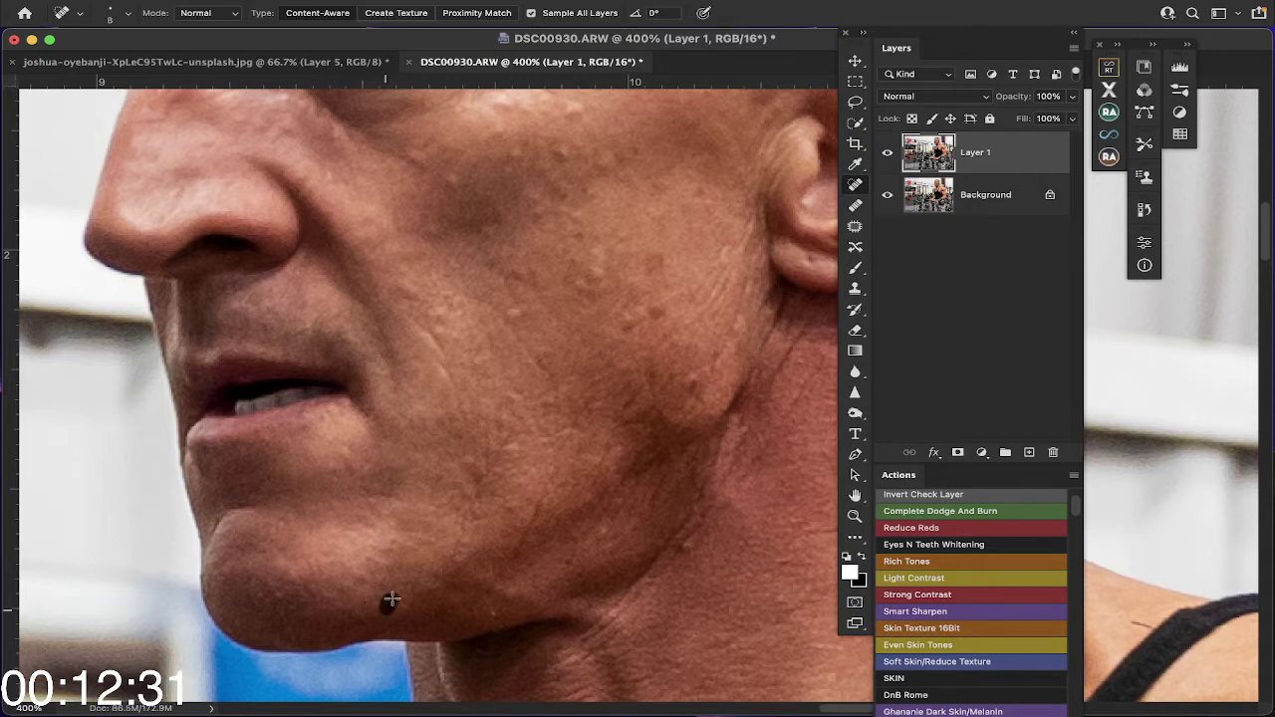
click(493, 614)
click(600, 532)
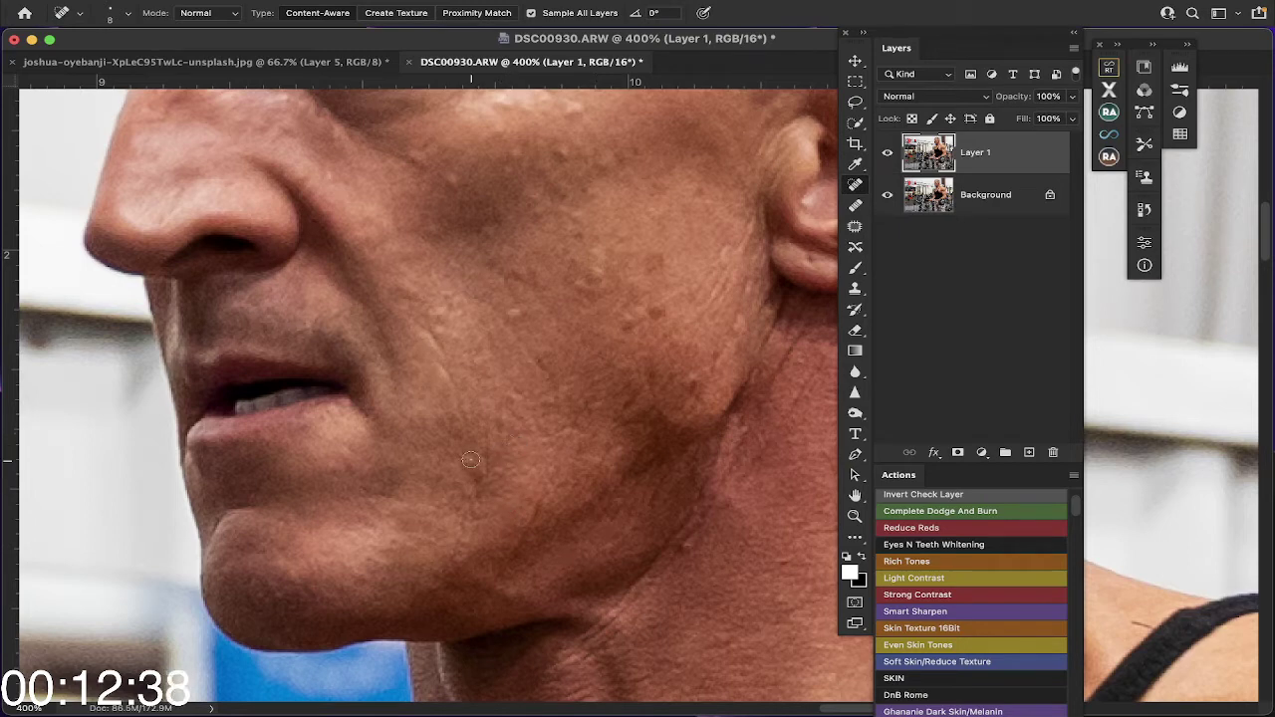
Step: Heal the bumps and dark spots across the middle of the cheek toward the ear
scroll(531, 312, up, 1)
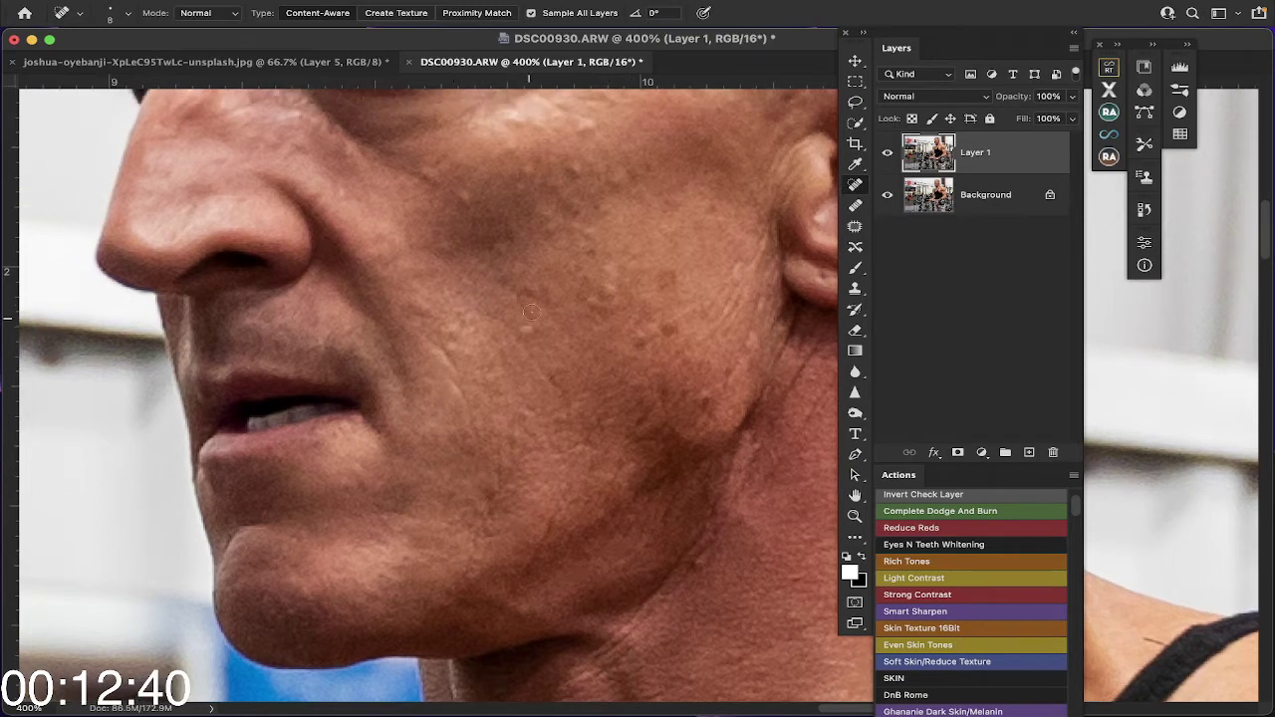
click(523, 332)
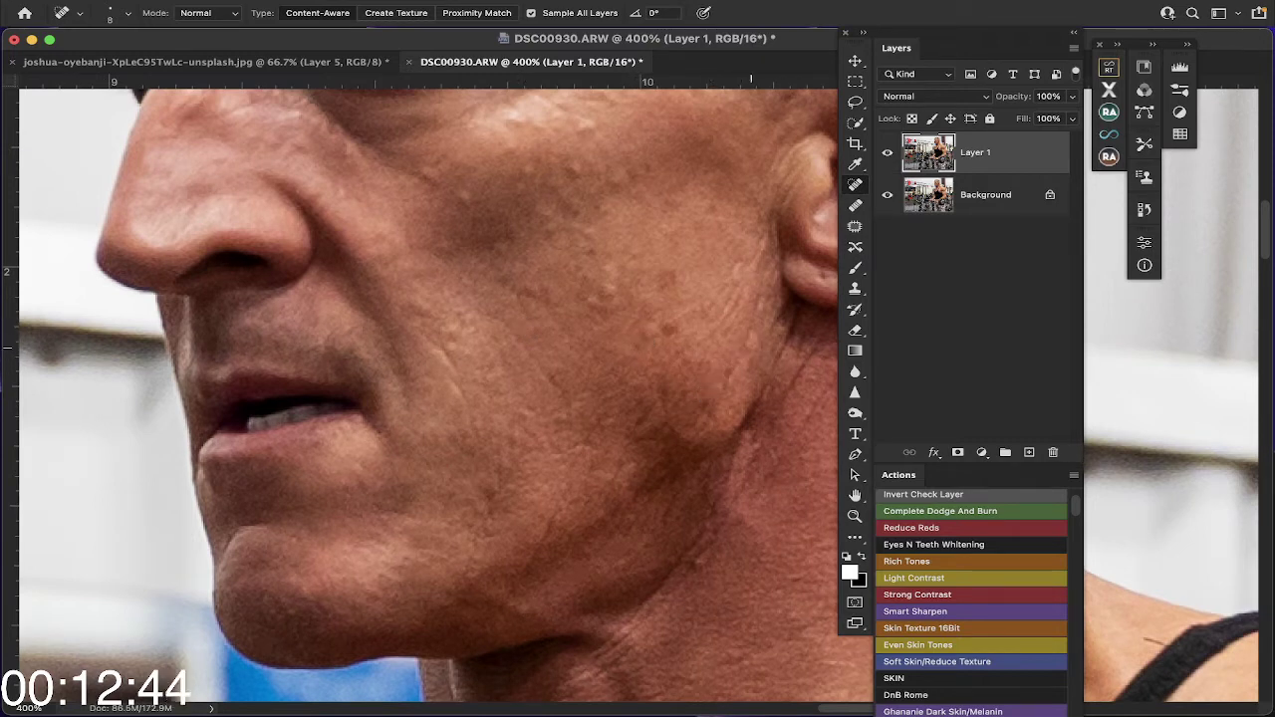
drag(752, 347, 754, 335)
click(668, 330)
drag(650, 331, 645, 336)
drag(608, 288, 583, 301)
Step: Heal the spots on the cheekbone below the eye and on the upper cheek
scroll(576, 310, up, 3)
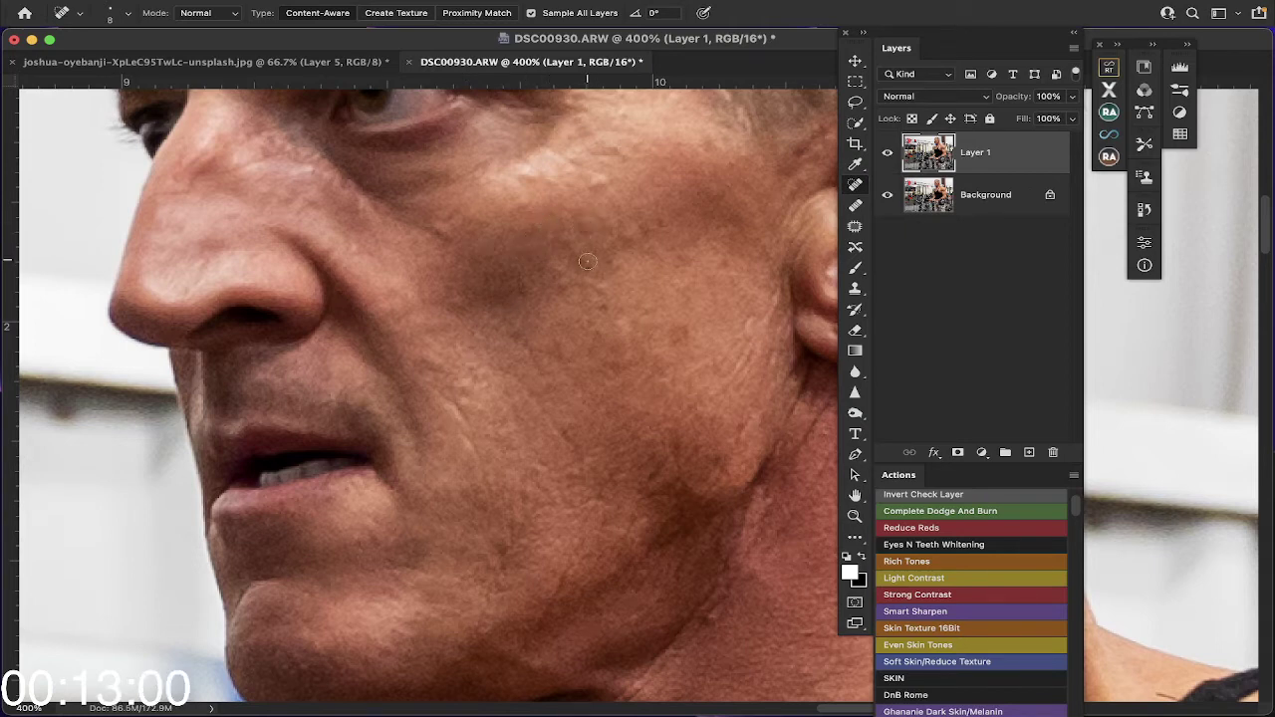
scroll(566, 279, up, 2)
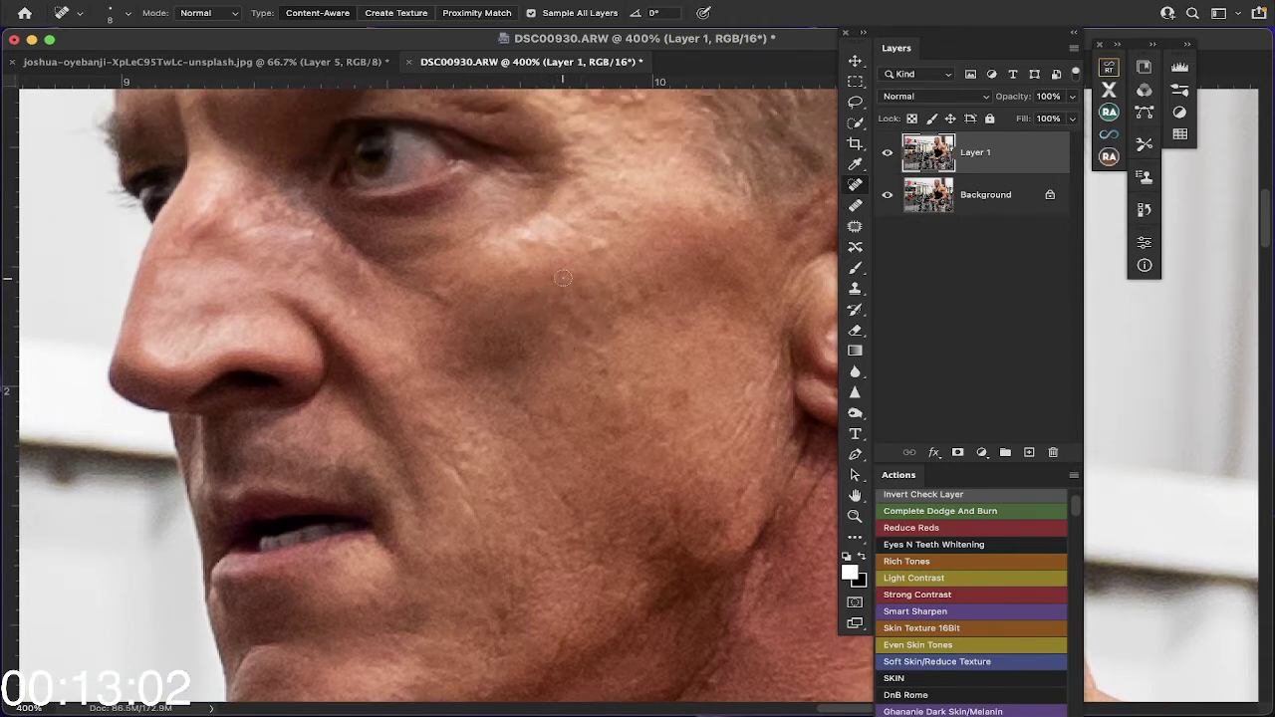
click(598, 245)
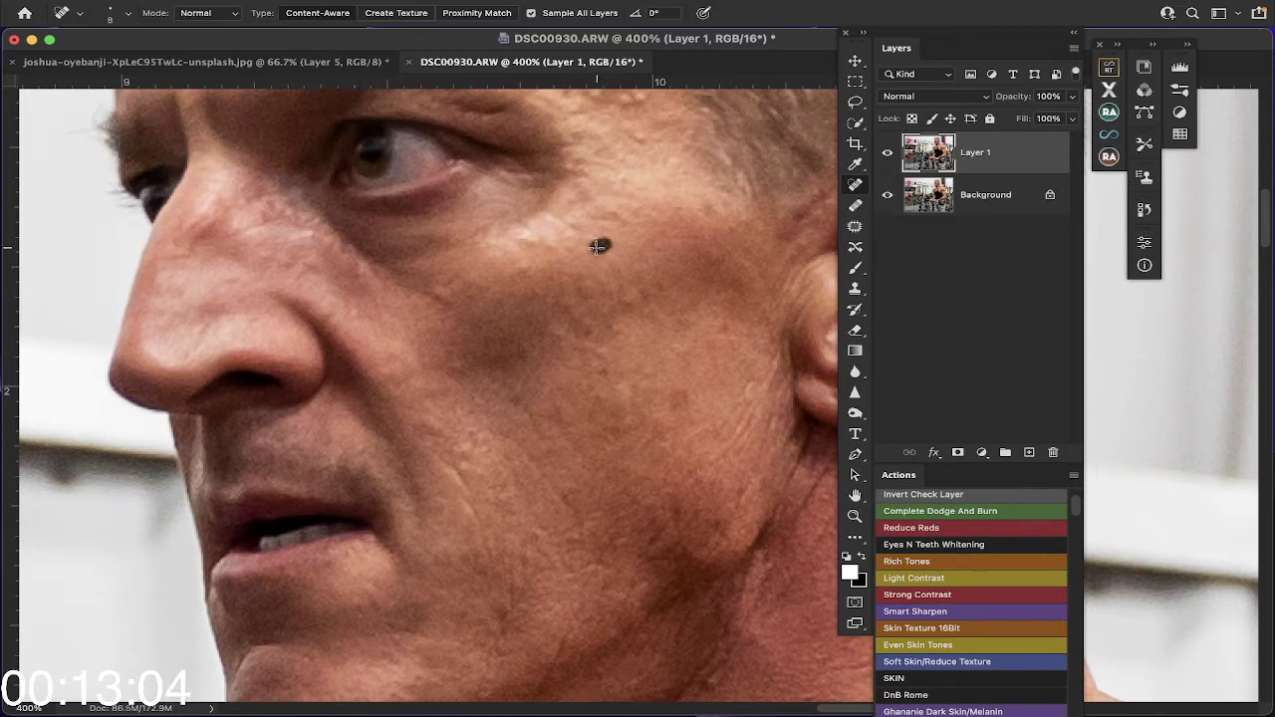
click(528, 245)
click(605, 353)
Step: Heal the bumps on the temple between the outer eye corner and the hairline
scroll(438, 294, up, 5)
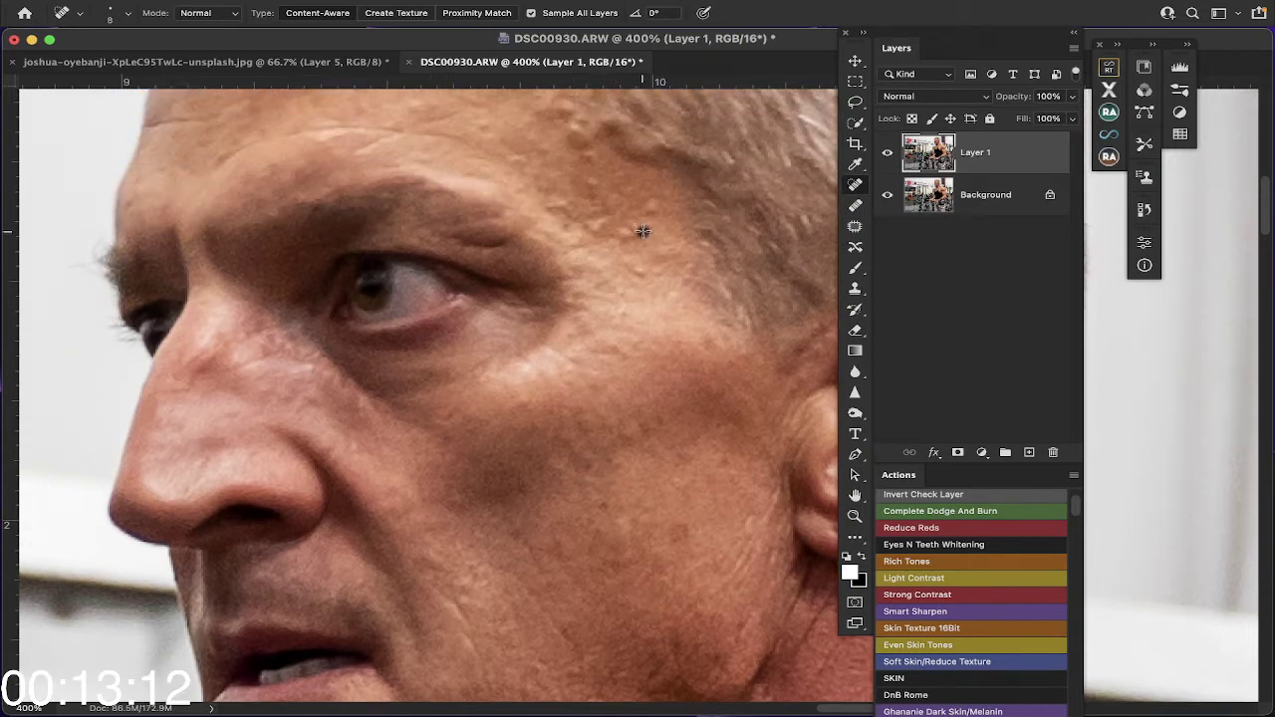
click(627, 229)
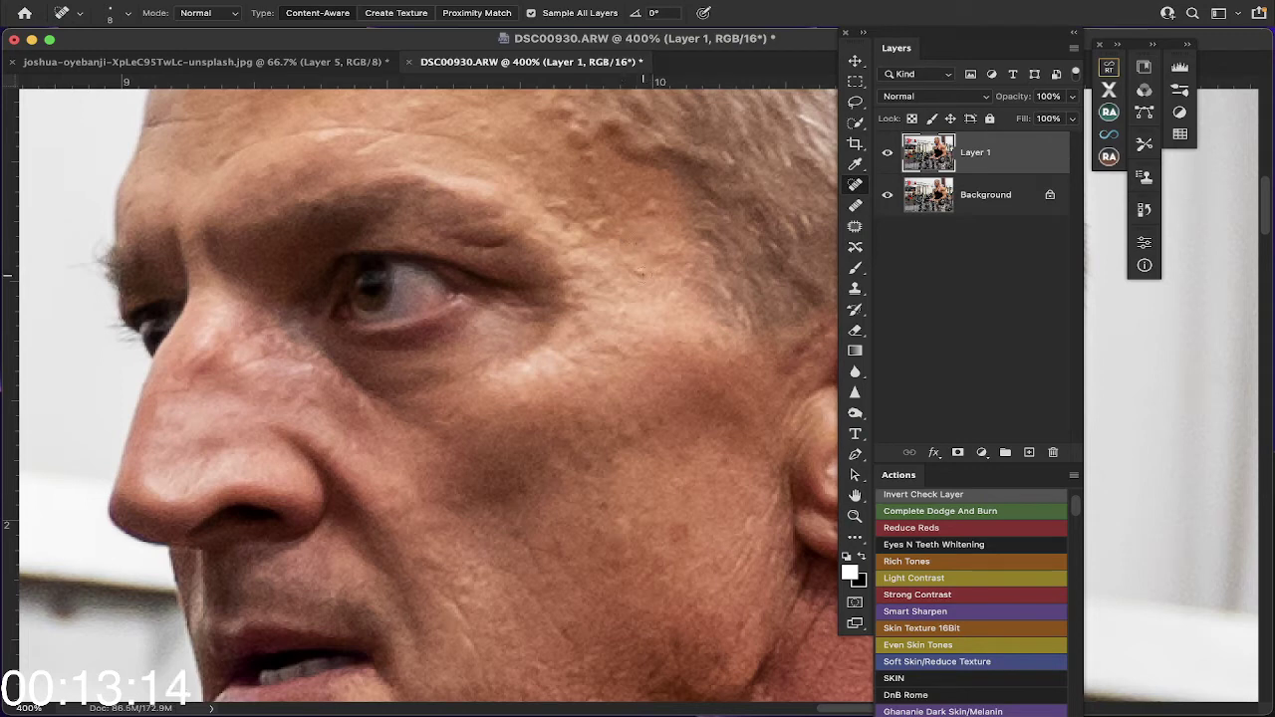
drag(643, 277, 629, 261)
click(624, 306)
scroll(637, 298, up, 2)
click(665, 293)
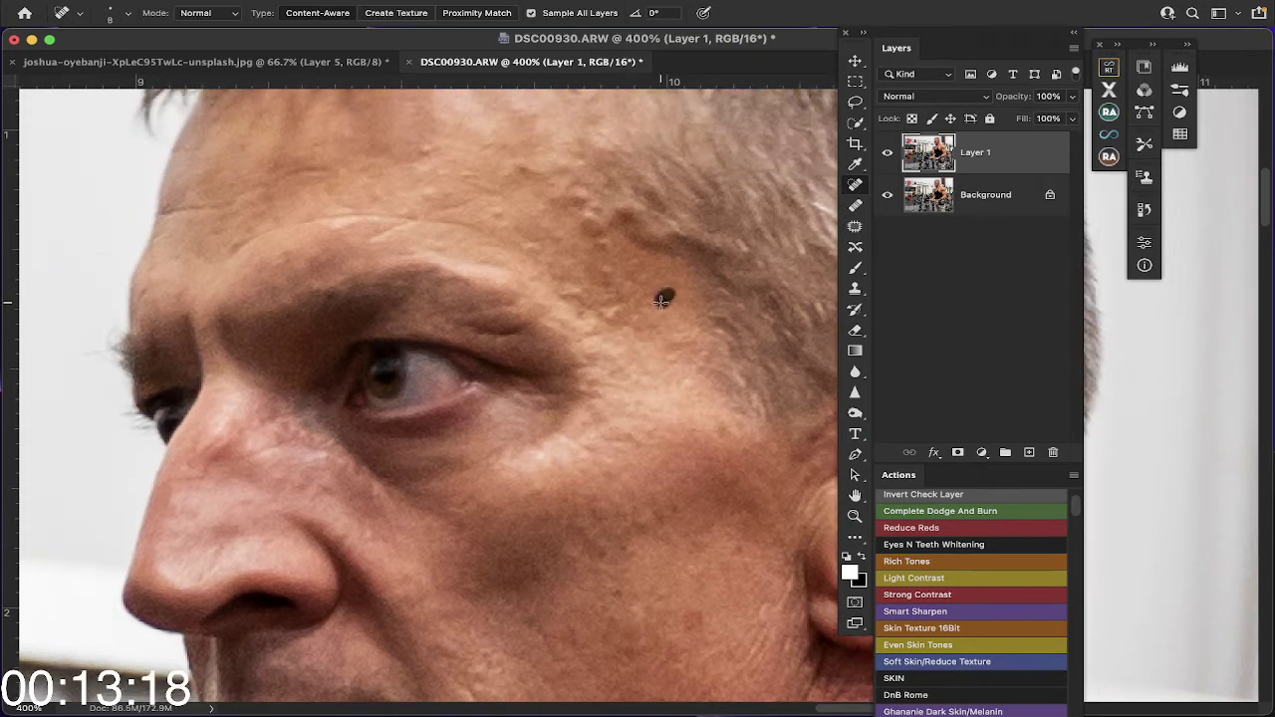
drag(621, 311, 604, 309)
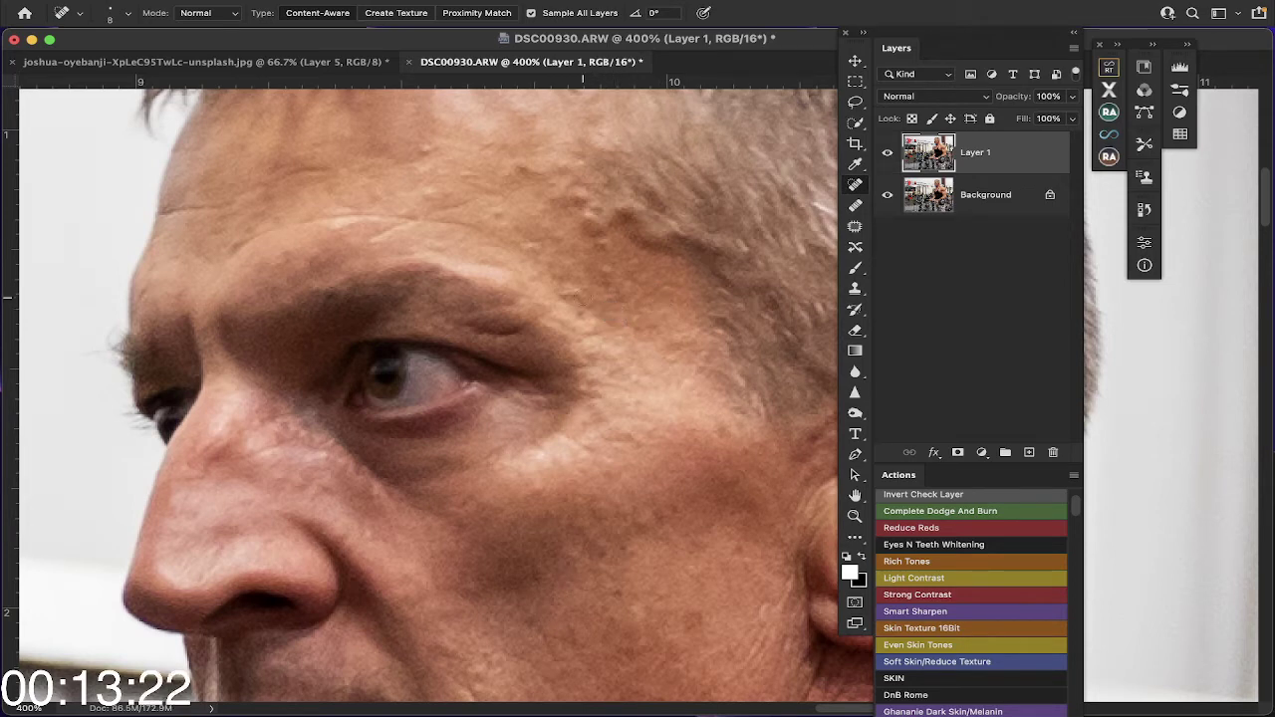
click(580, 296)
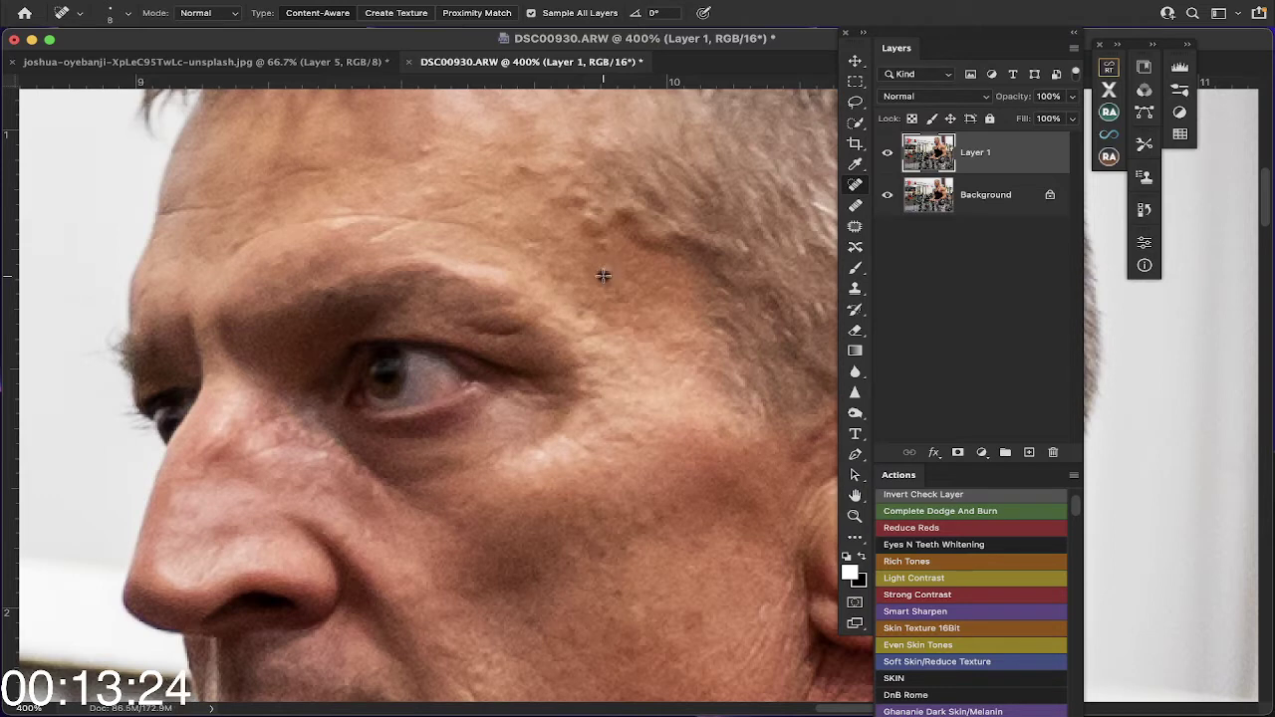
Step: Heal the raised bumps on the upper temple along the edge of the hairline
scroll(598, 243, up, 2)
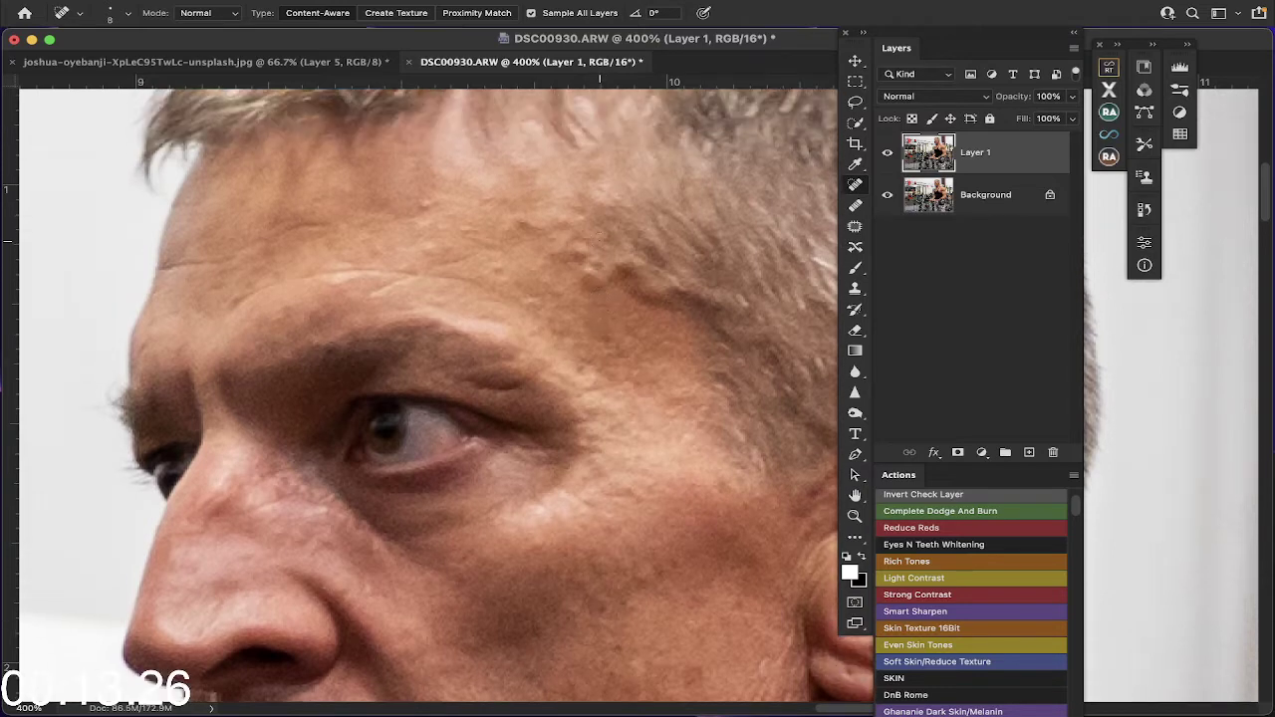
click(598, 281)
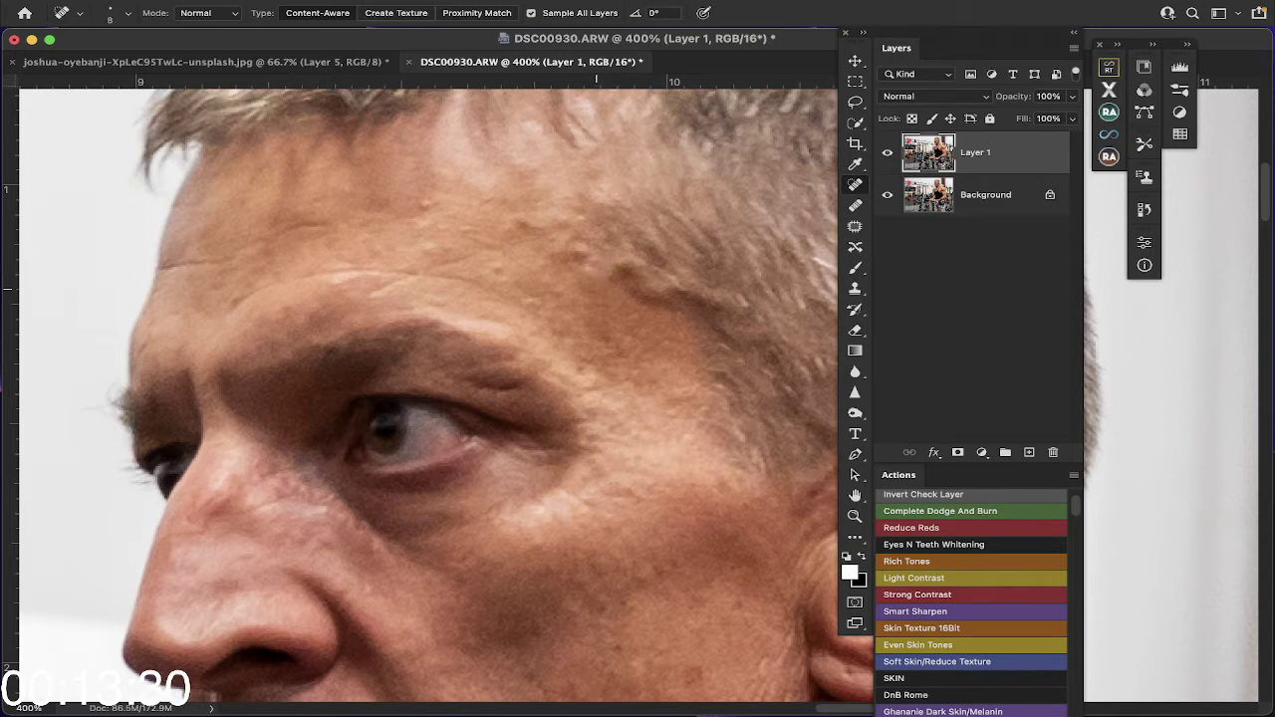
click(591, 289)
click(583, 256)
click(563, 259)
click(558, 244)
Step: Heal the remaining bumps and spots across the forehead above the eyebrow
click(526, 221)
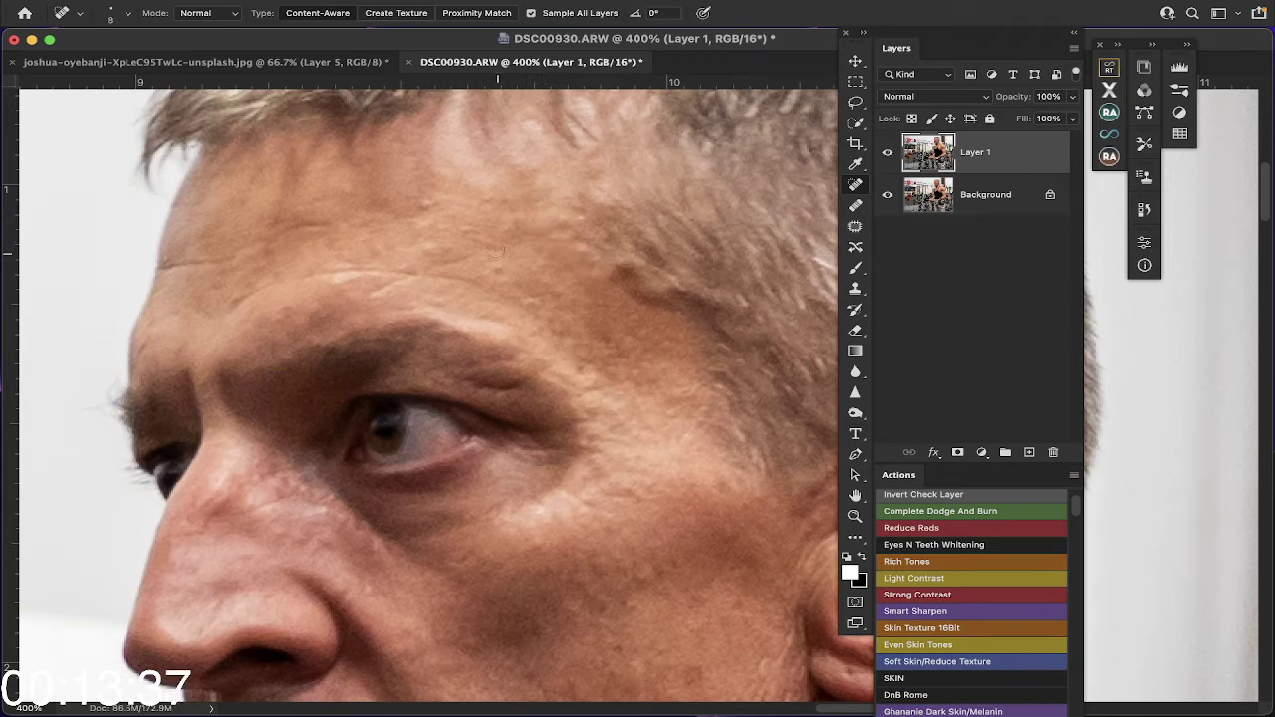
click(485, 239)
click(441, 254)
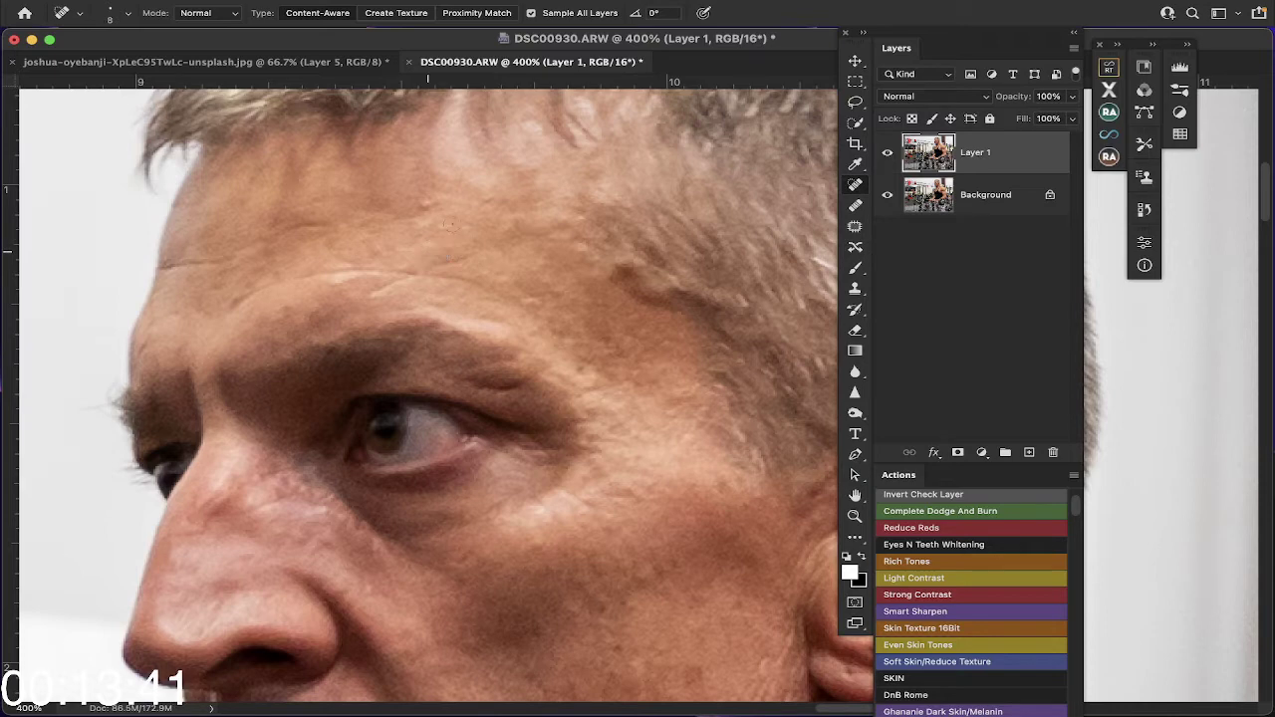
click(424, 205)
click(503, 277)
drag(542, 301, 525, 297)
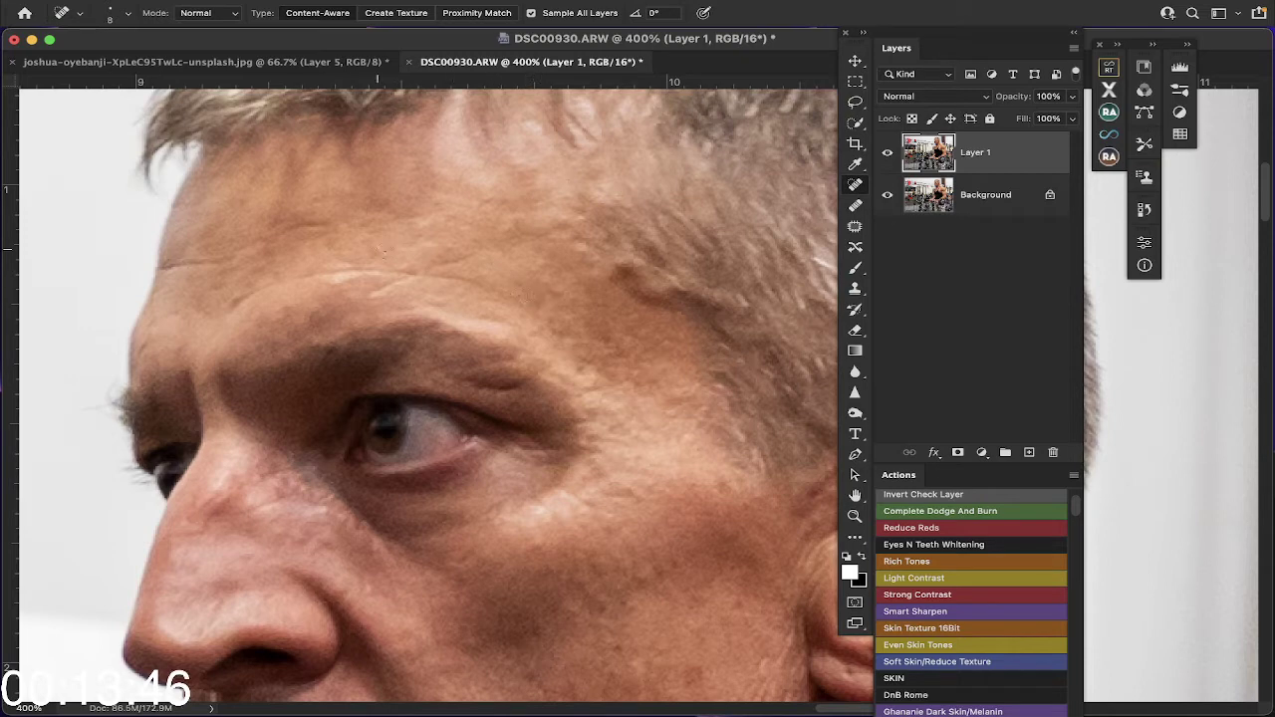
click(381, 253)
scroll(458, 212, down, 2)
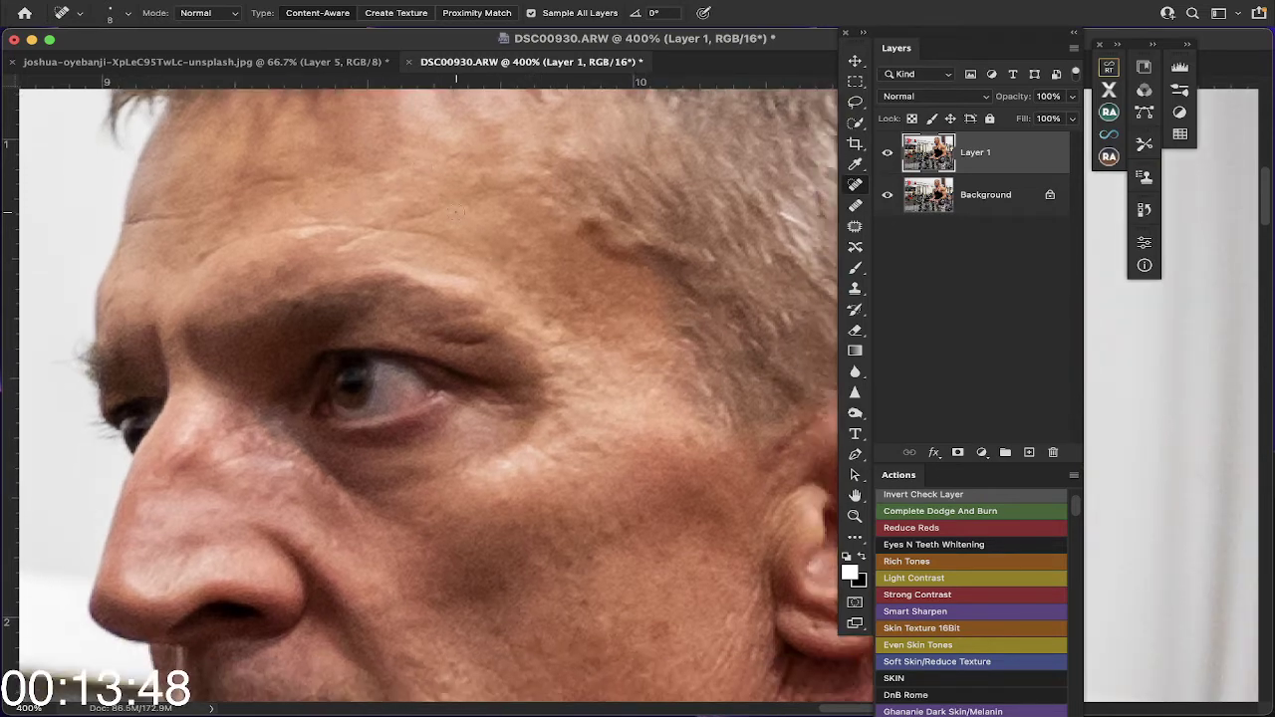
Step: Heal the faint marks left on the lower forehead just above the eyebrow
click(360, 243)
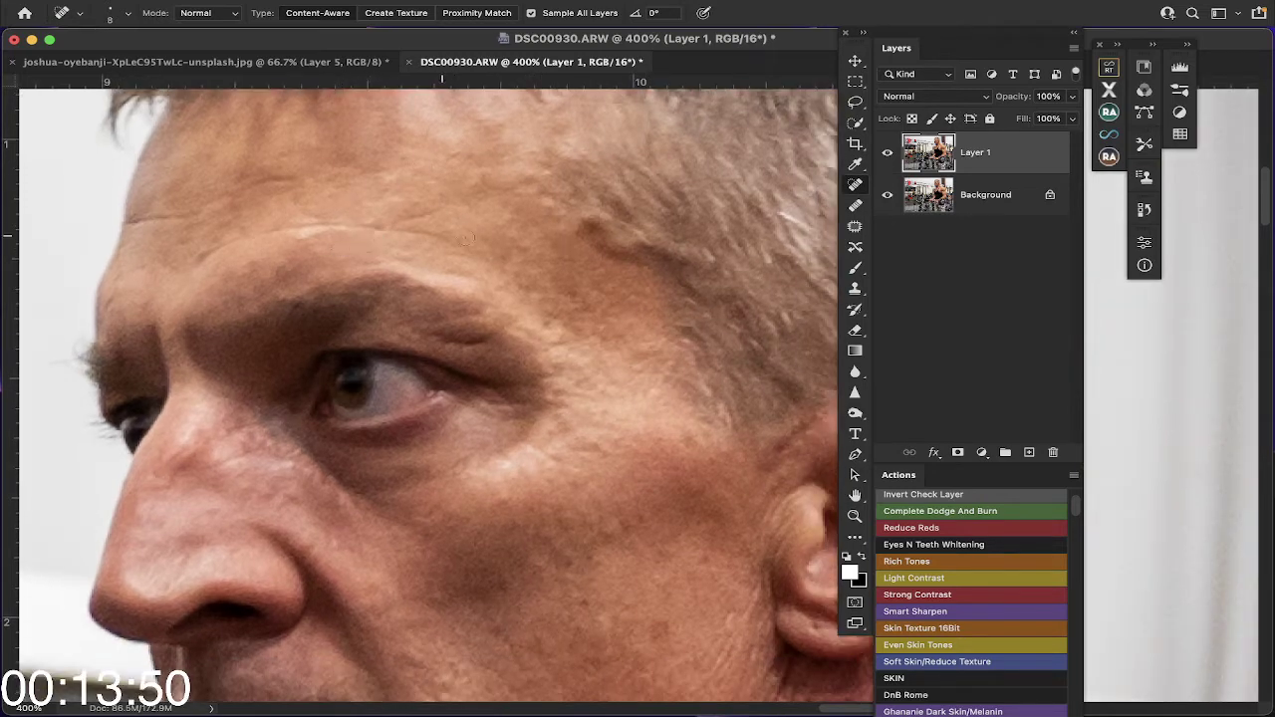
drag(439, 212, 400, 214)
Step: Heal the marks on the lower cheek beside the mouth and the spot on the neck just behind the jawline
scroll(587, 291, down, 5)
scroll(588, 291, right, 3)
scroll(433, 276, down, 3)
scroll(433, 277, left, 4)
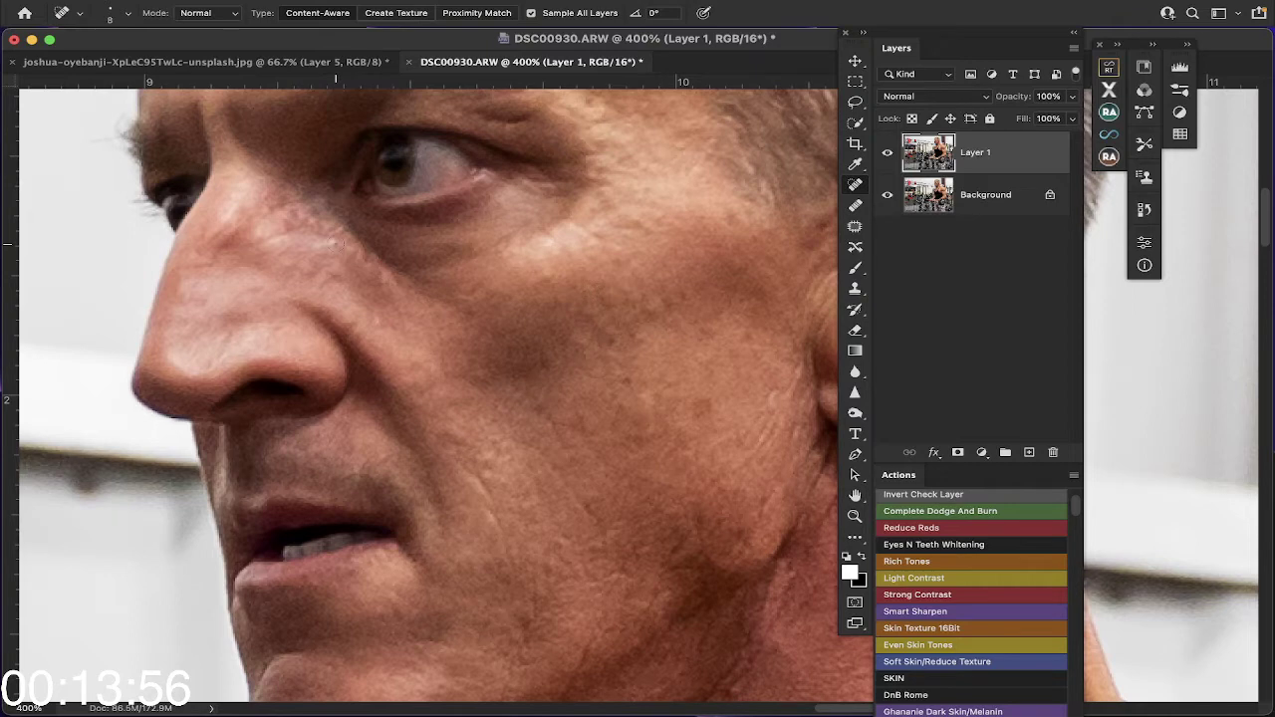
scroll(336, 243, down, 4)
scroll(420, 299, right, 2)
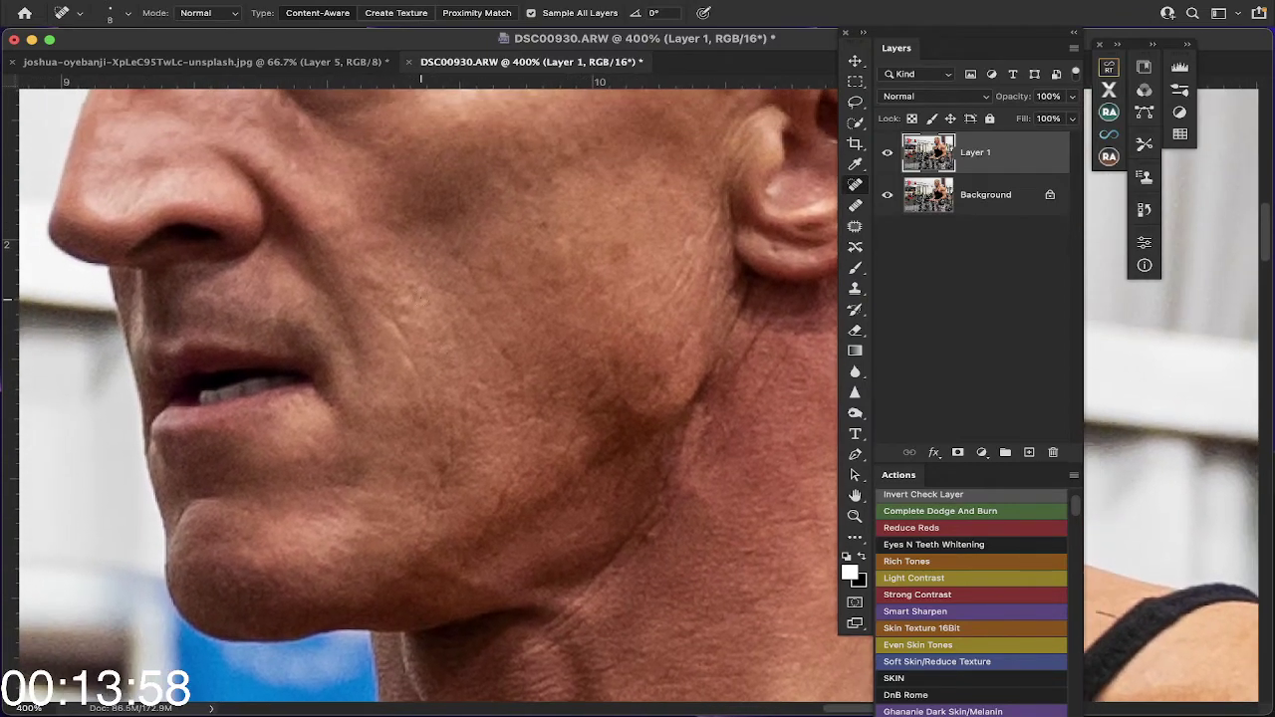
drag(410, 307, 399, 321)
click(413, 285)
scroll(484, 346, down, 3)
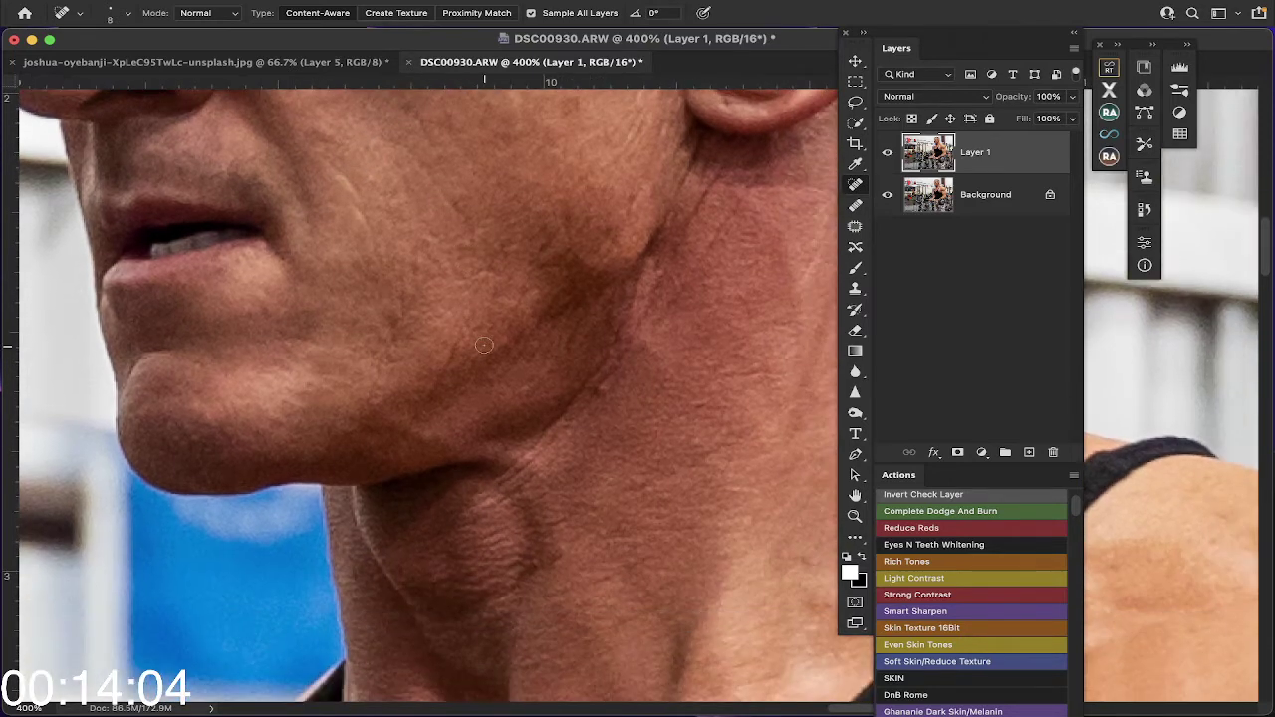
drag(607, 383, 597, 397)
Step: Heal the moles and raised bumps on the chest inside the tank top's neckline
scroll(657, 361, down, 6)
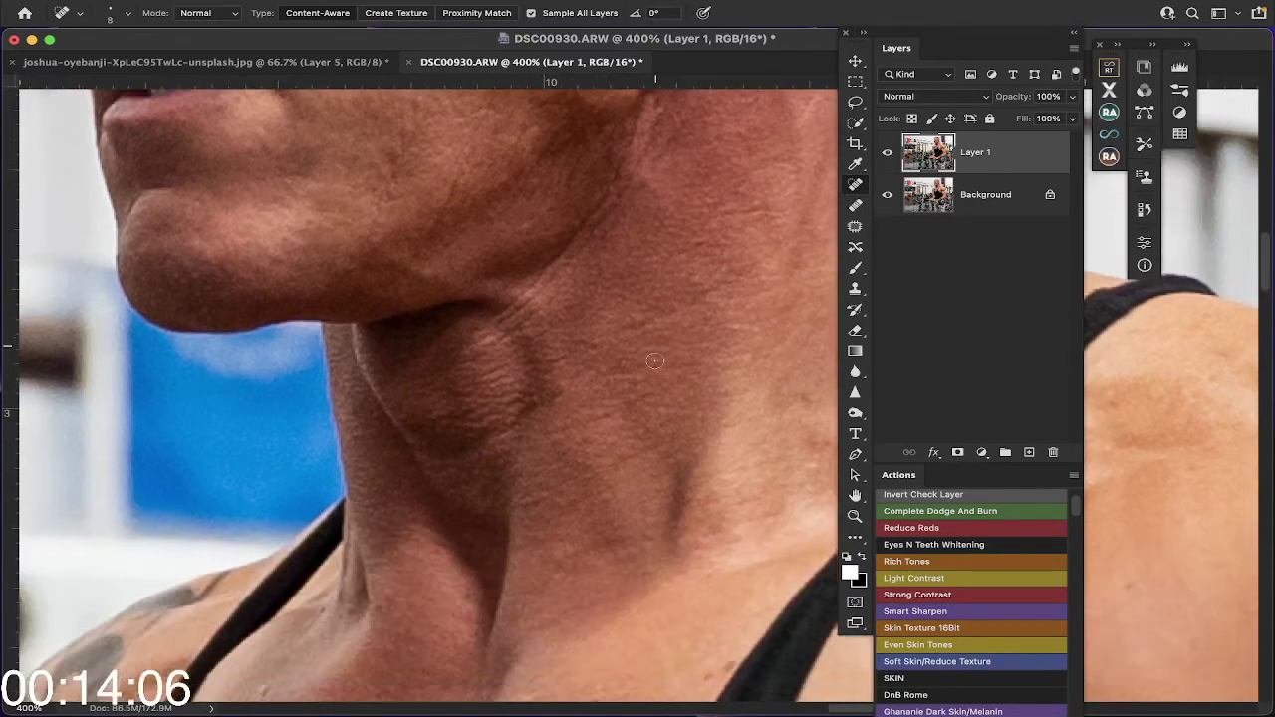
scroll(662, 360, down, 5)
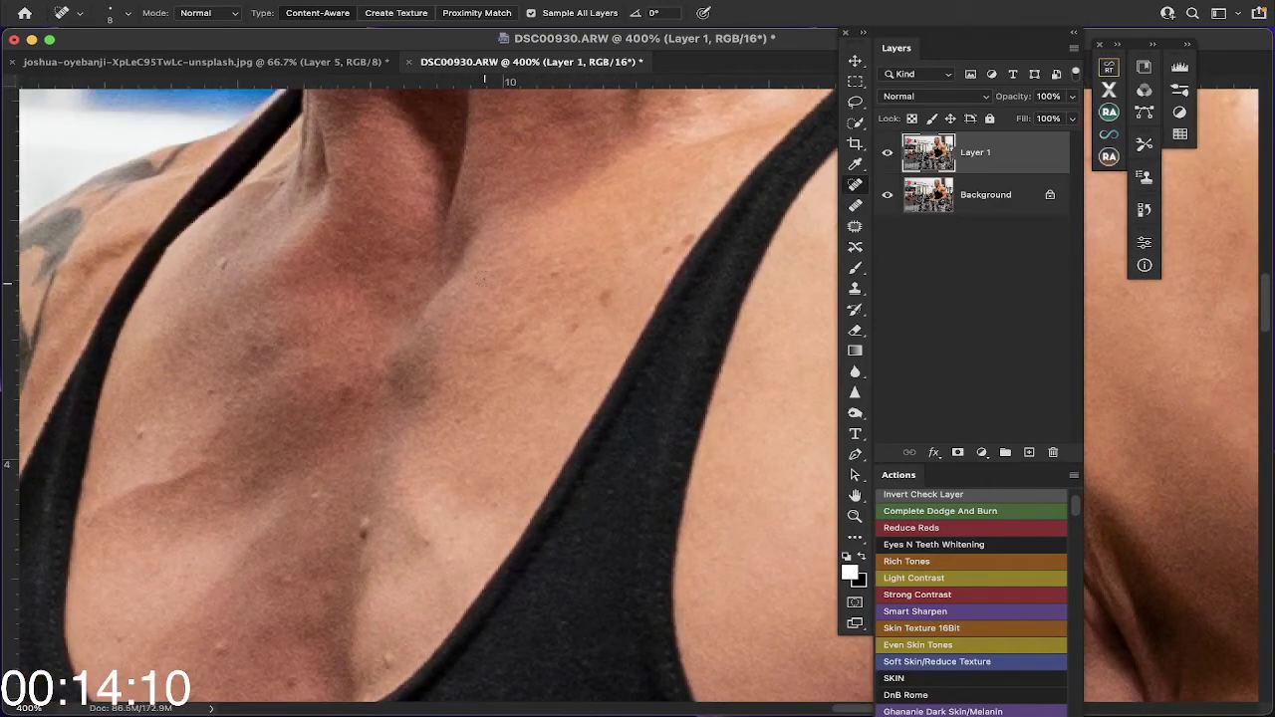
scroll(330, 529, down, 3)
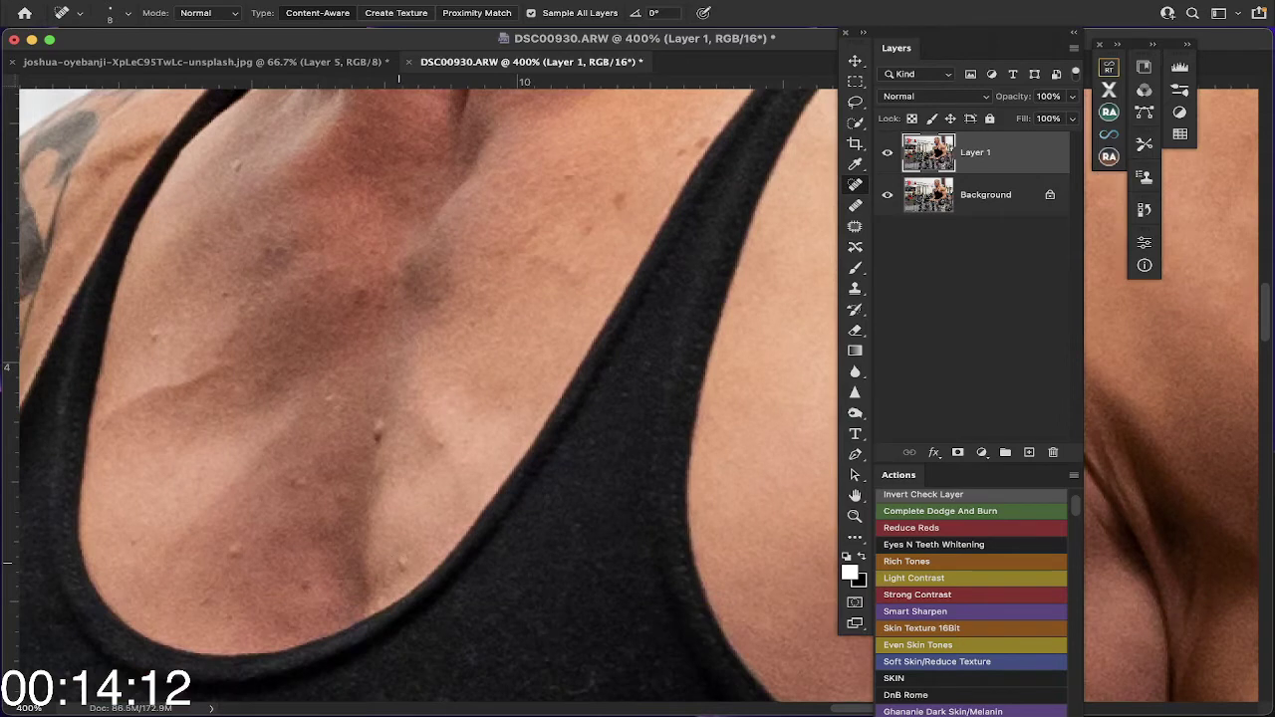
click(376, 435)
click(293, 478)
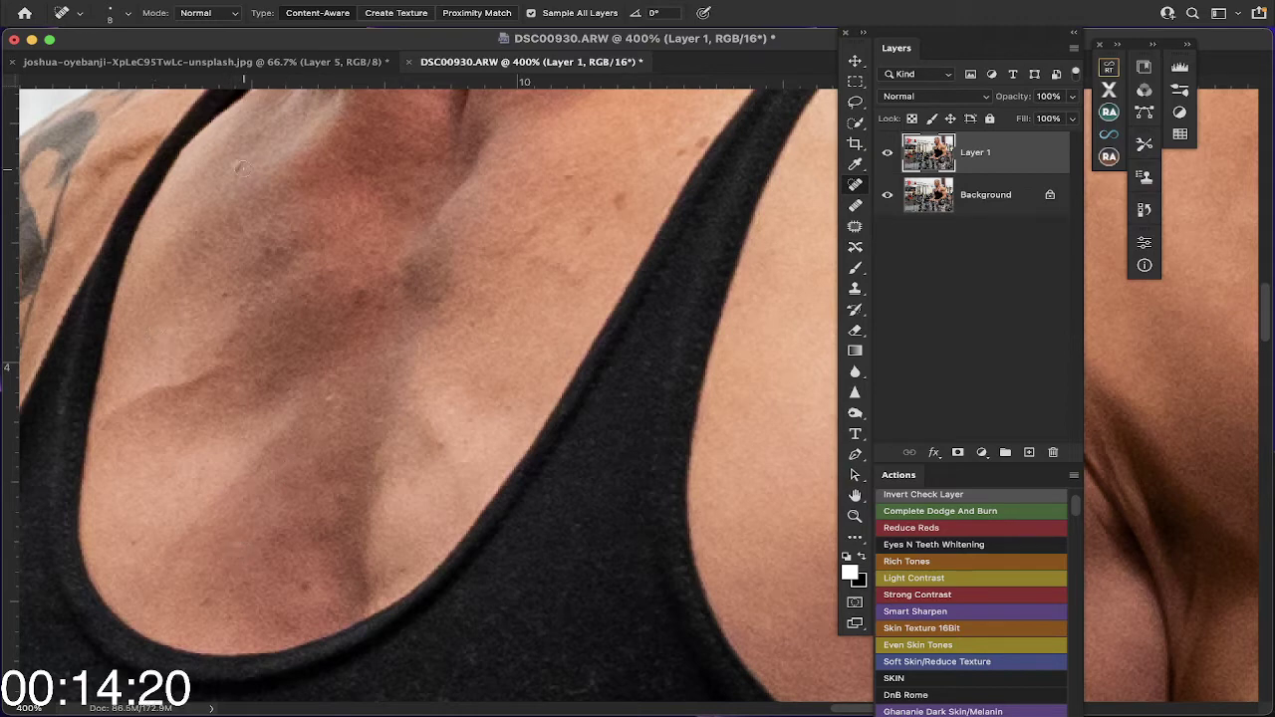
scroll(255, 204, up, 5)
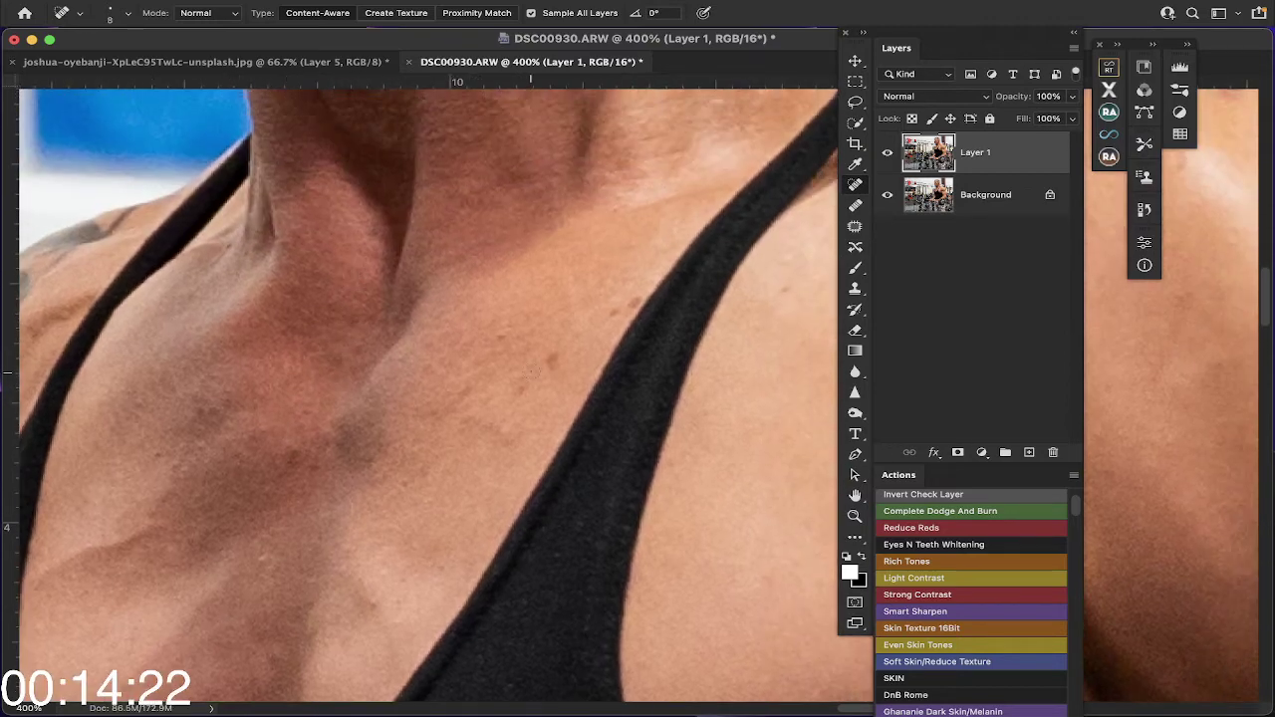
click(501, 335)
Step: Heal the purple mark on top of the shoulder beside the tank top strap
scroll(574, 356, left, 5)
scroll(574, 356, right, 10)
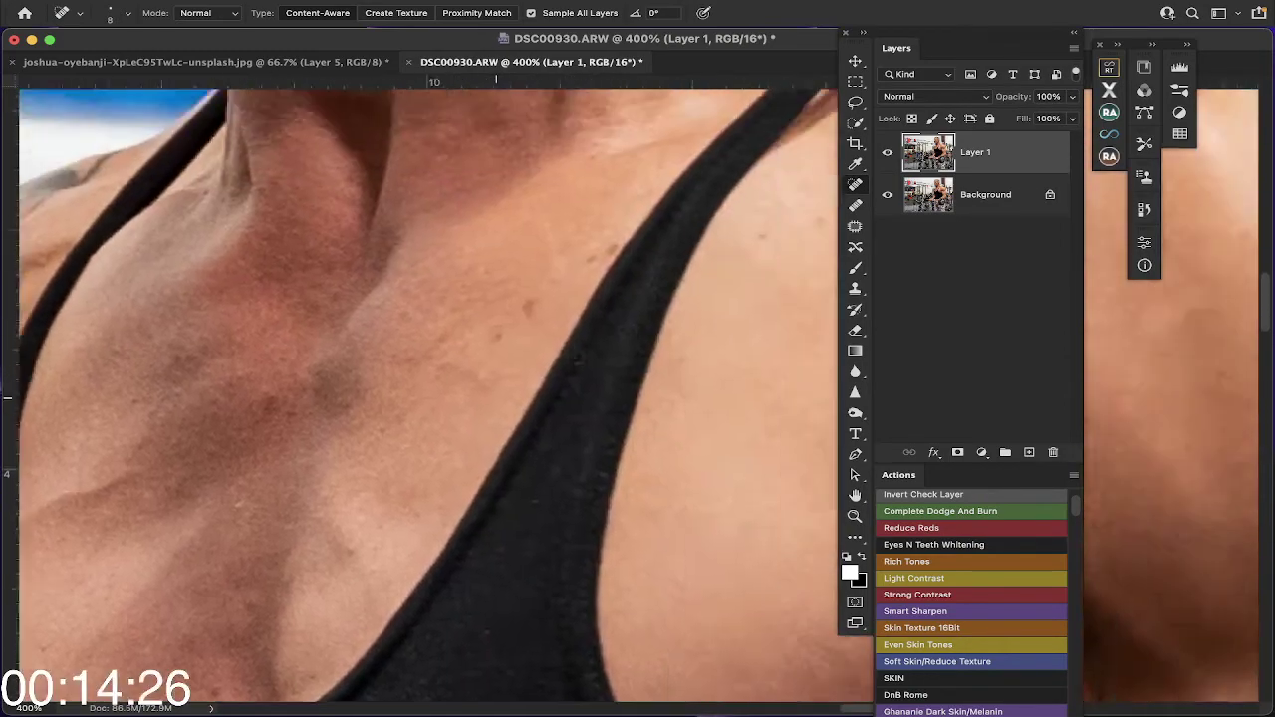
scroll(574, 357, up, 3)
scroll(575, 357, right, 5)
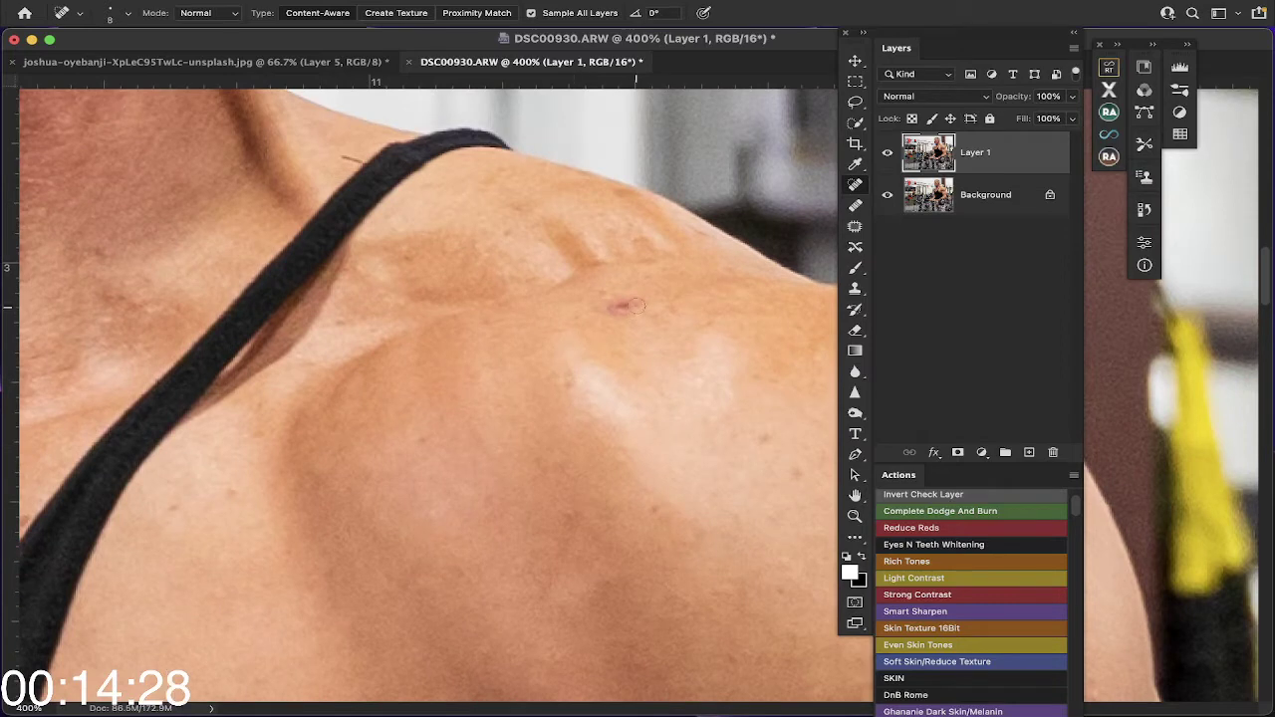
click(630, 305)
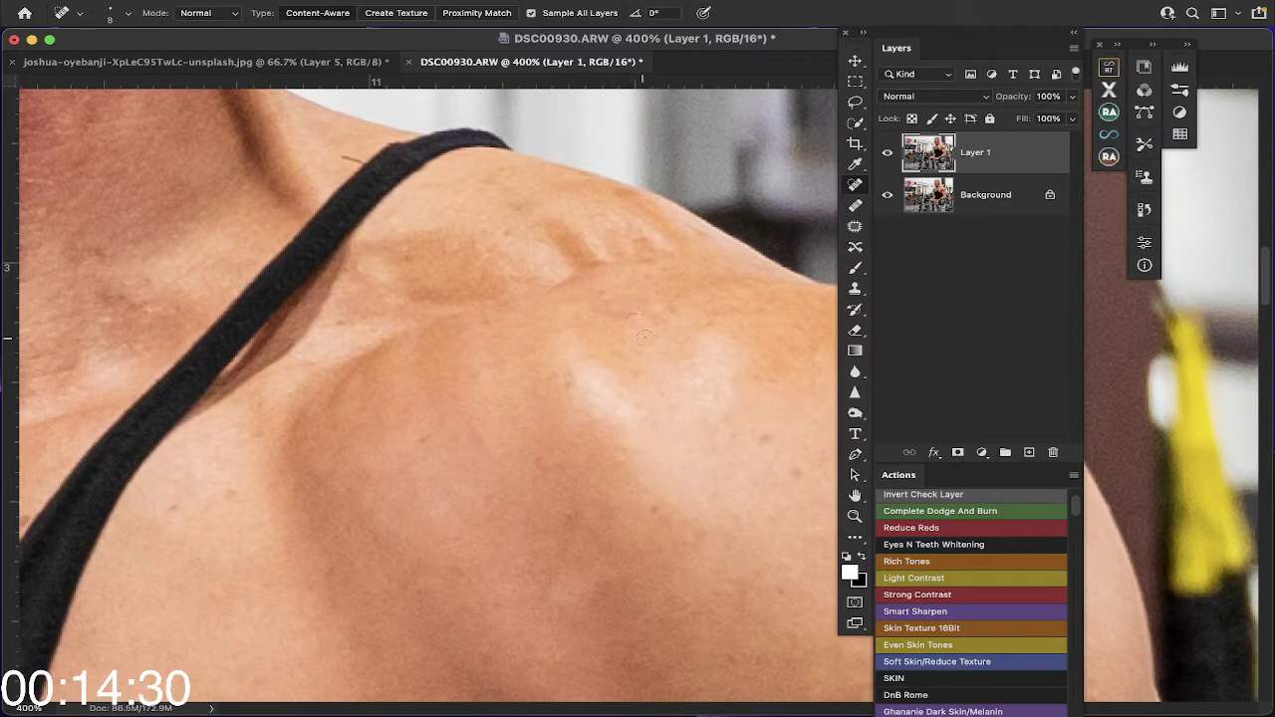
Step: Heal the scattered small spots across the front of the shoulder around the bright highlight
scroll(646, 338, right, 3)
scroll(646, 337, down, 2)
scroll(646, 338, down, 2)
scroll(646, 338, right, 2)
click(643, 346)
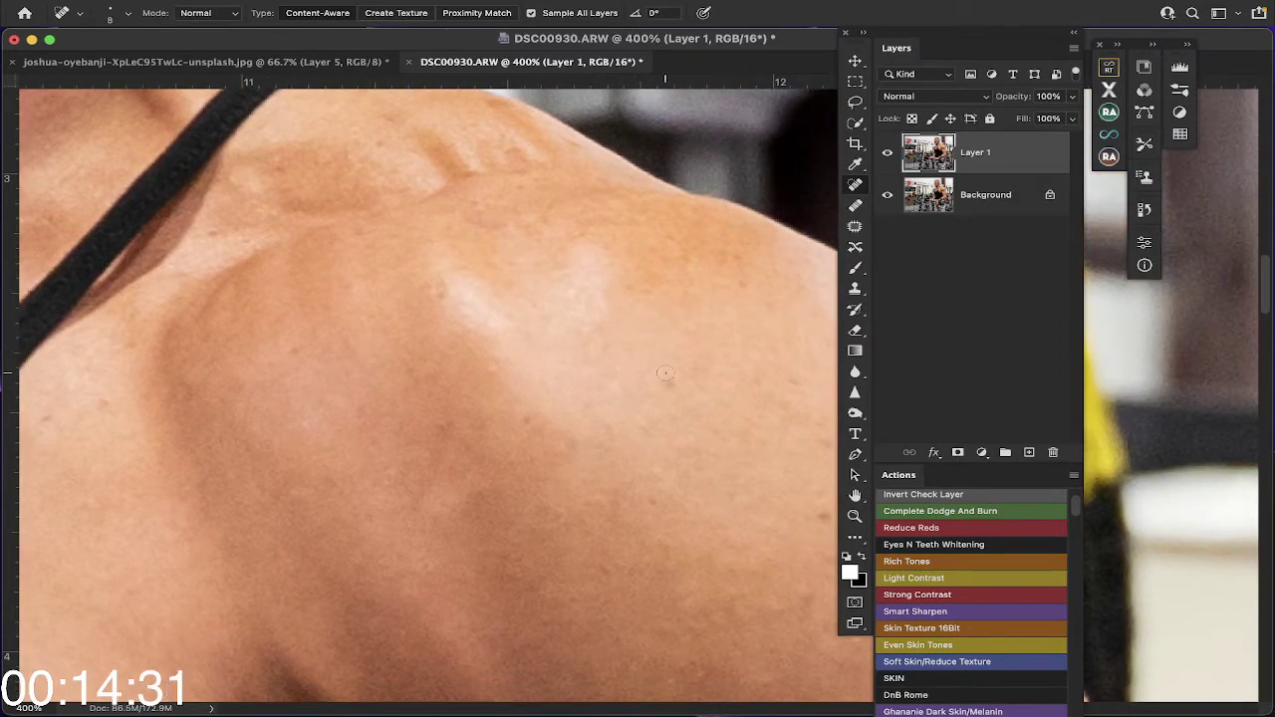
click(673, 386)
click(523, 424)
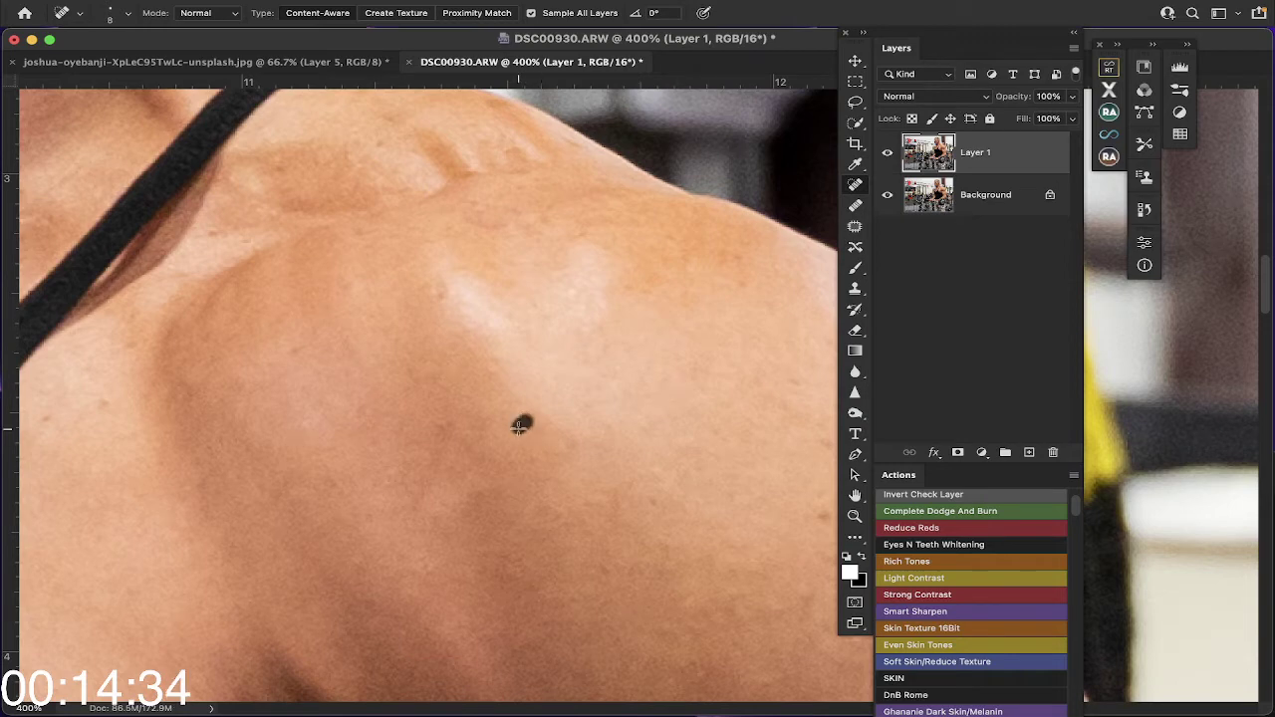
click(441, 292)
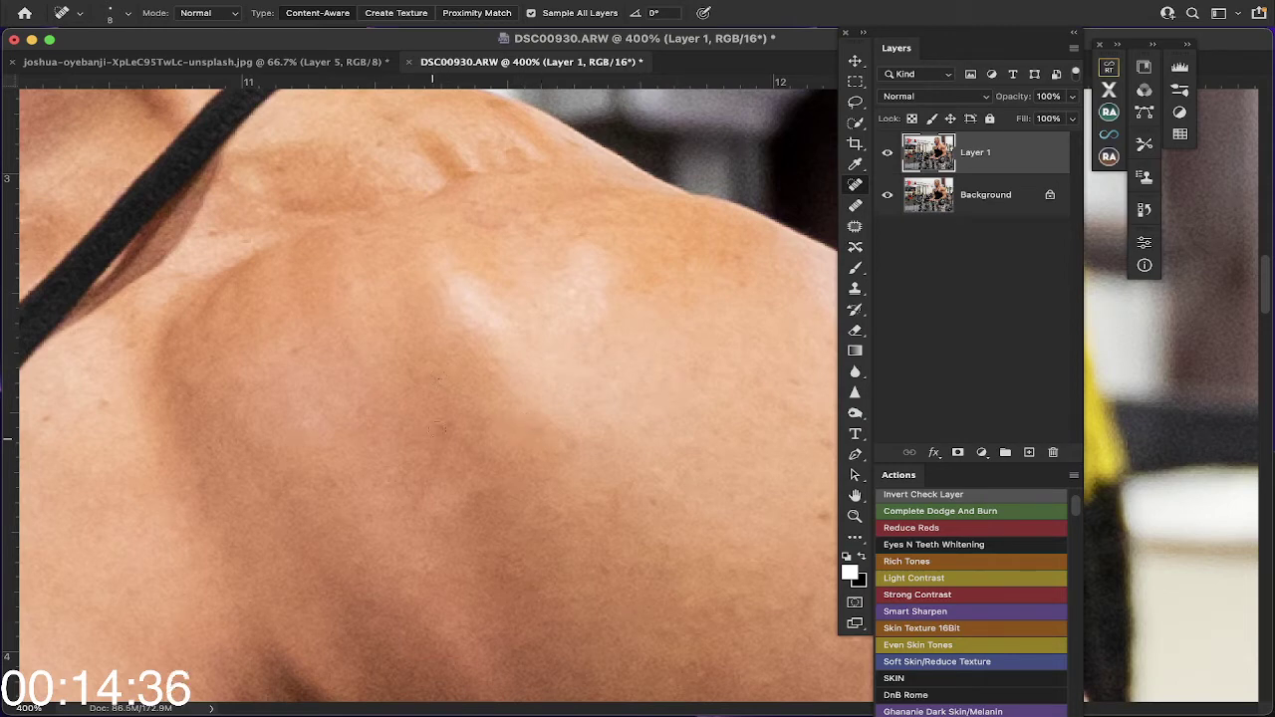
click(448, 424)
Step: Heal the dark moles and nearby small spots on the outer shoulder muscle, down to its shaded lower edge
scroll(291, 346, left, 3)
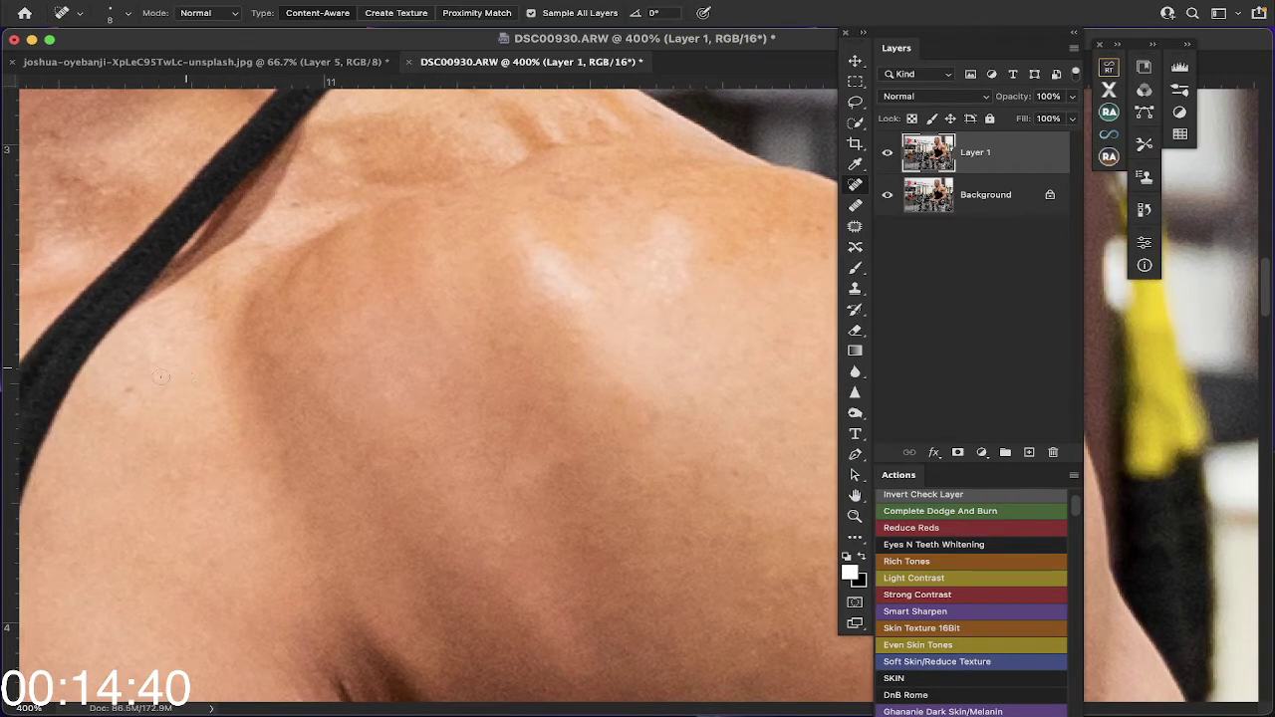
scroll(189, 368, right, 5)
scroll(189, 369, down, 3)
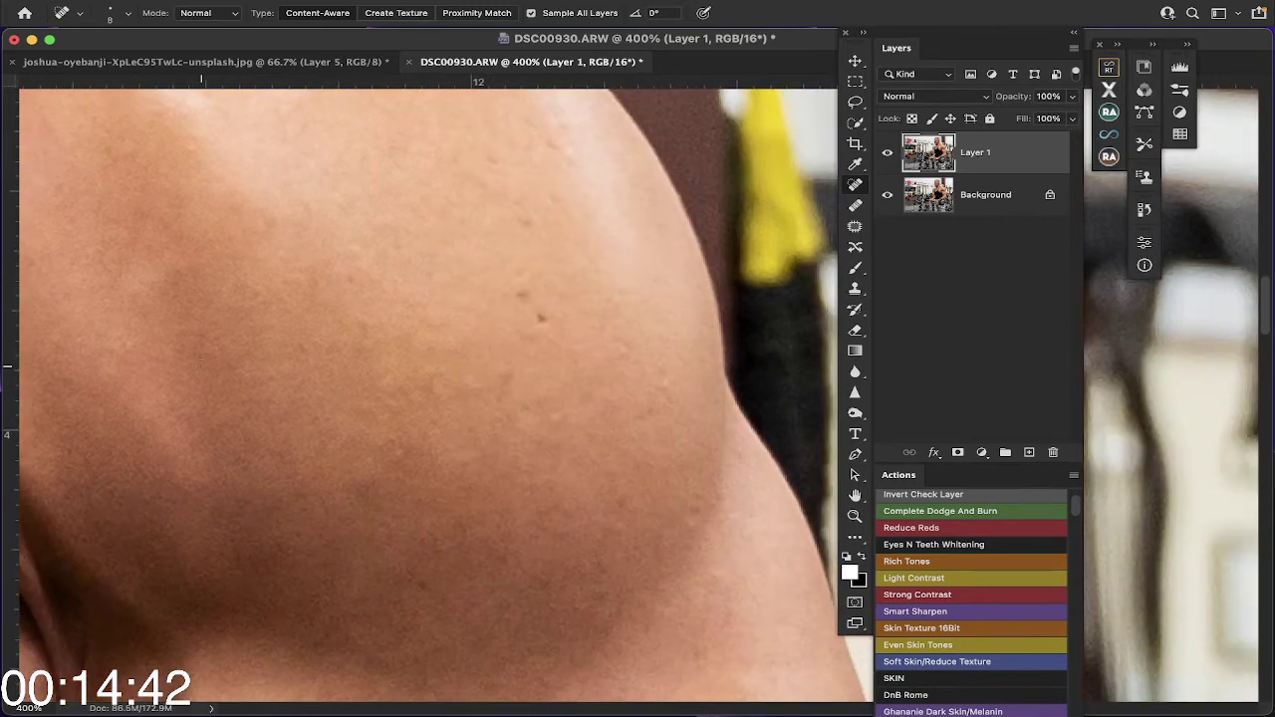
click(542, 318)
click(523, 295)
drag(533, 336, 510, 334)
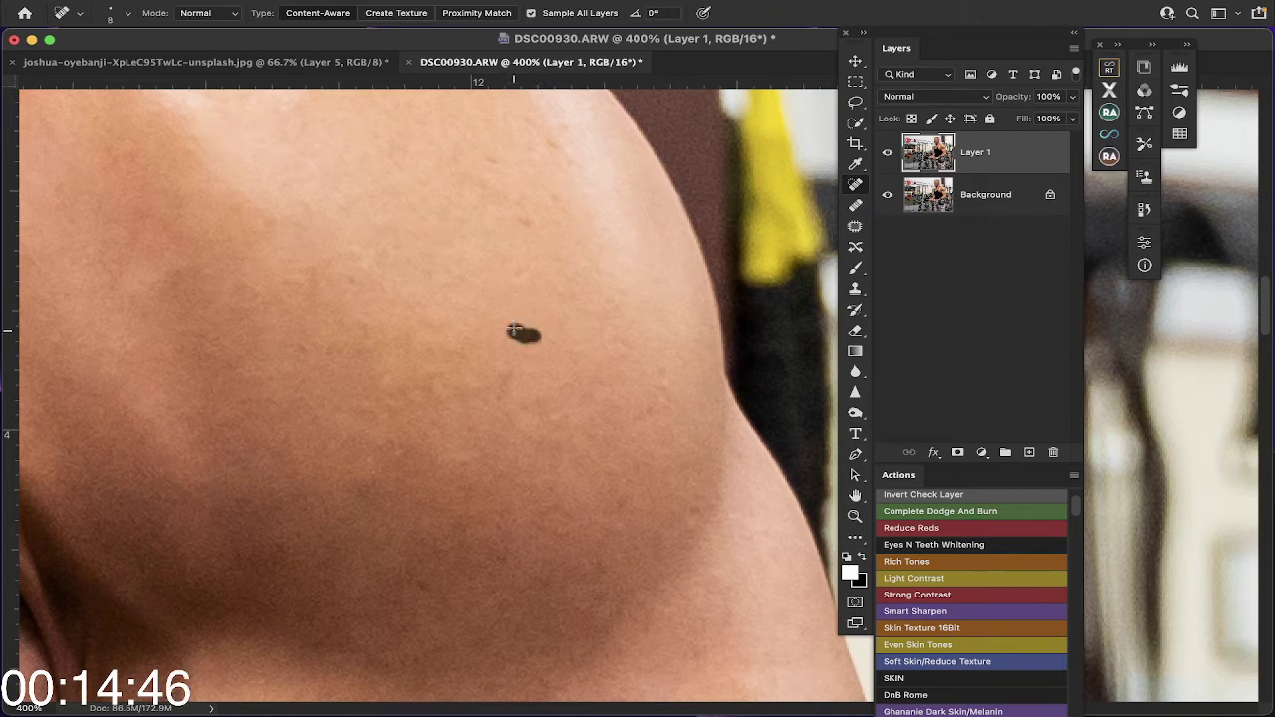
drag(531, 215, 509, 214)
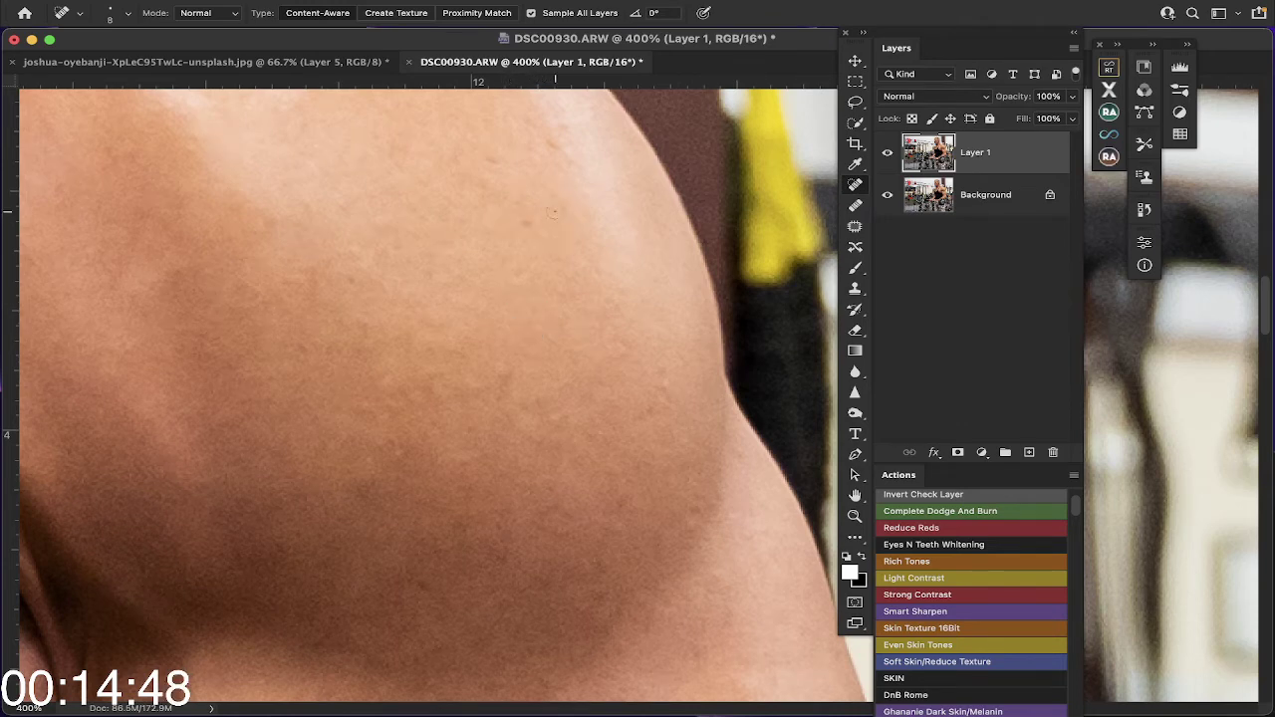
scroll(553, 212, down, 3)
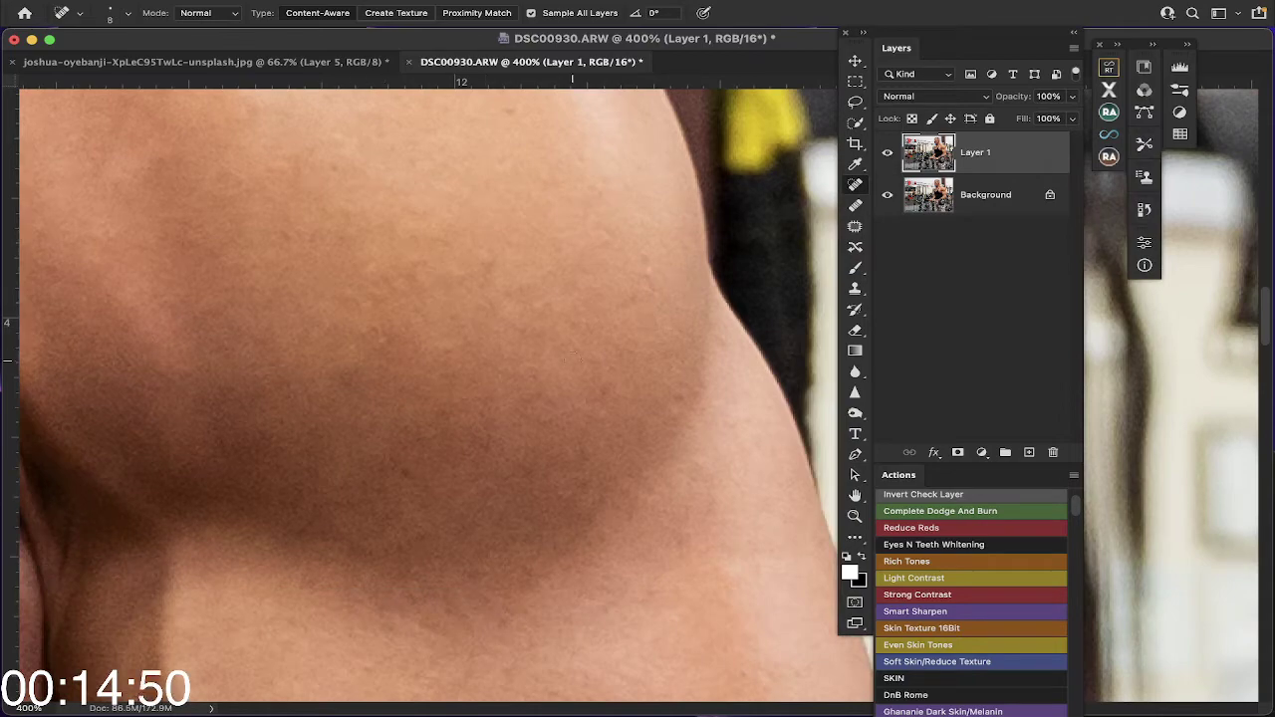
drag(678, 398, 675, 430)
Step: Examine the upper arm, elbow, forearm and shoulder at 400% for remaining blemishes
scroll(548, 433, down, 4)
scroll(552, 433, down, 10)
scroll(528, 388, right, 5)
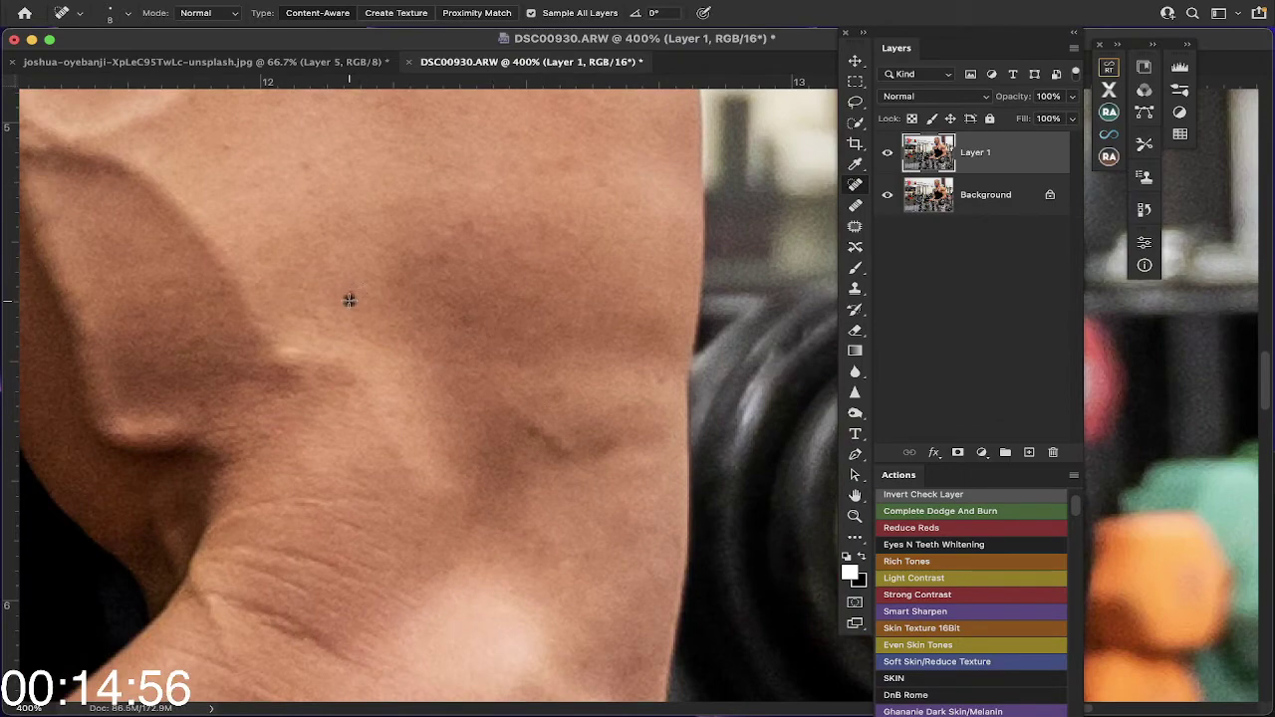
scroll(250, 369, down, 15)
scroll(250, 369, left, 6)
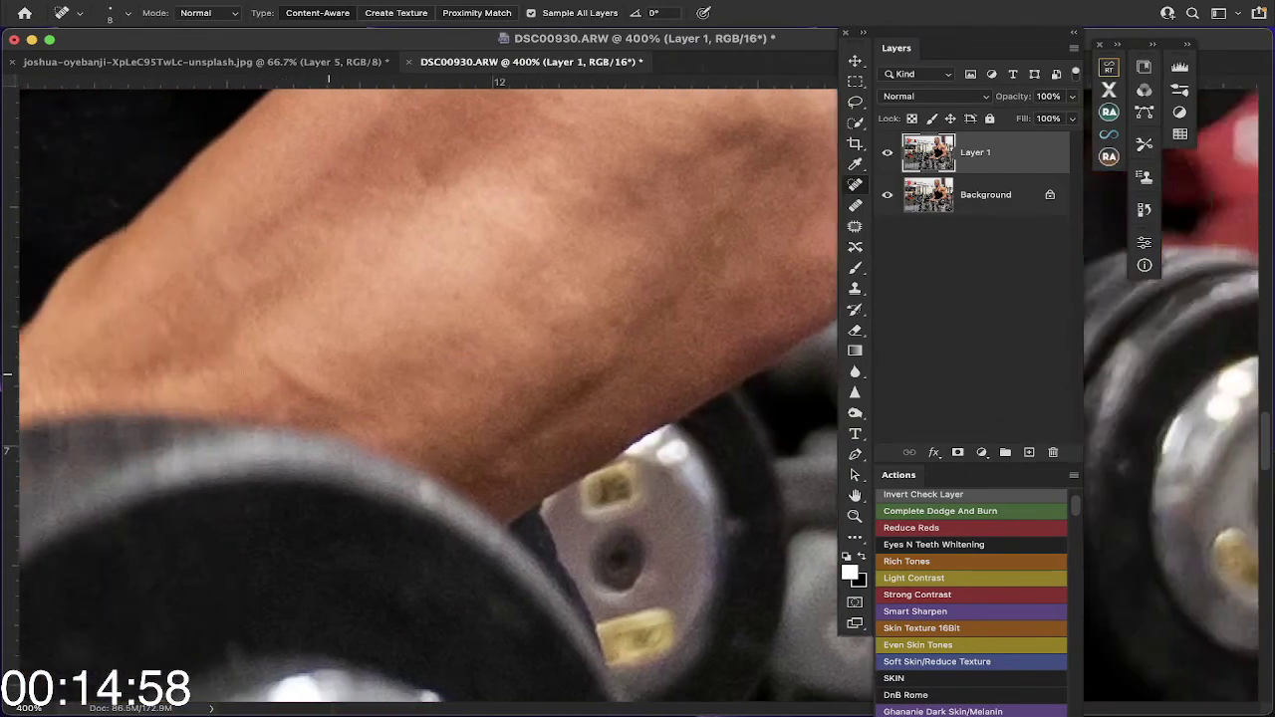
scroll(252, 374, up, 15)
scroll(252, 373, left, 4)
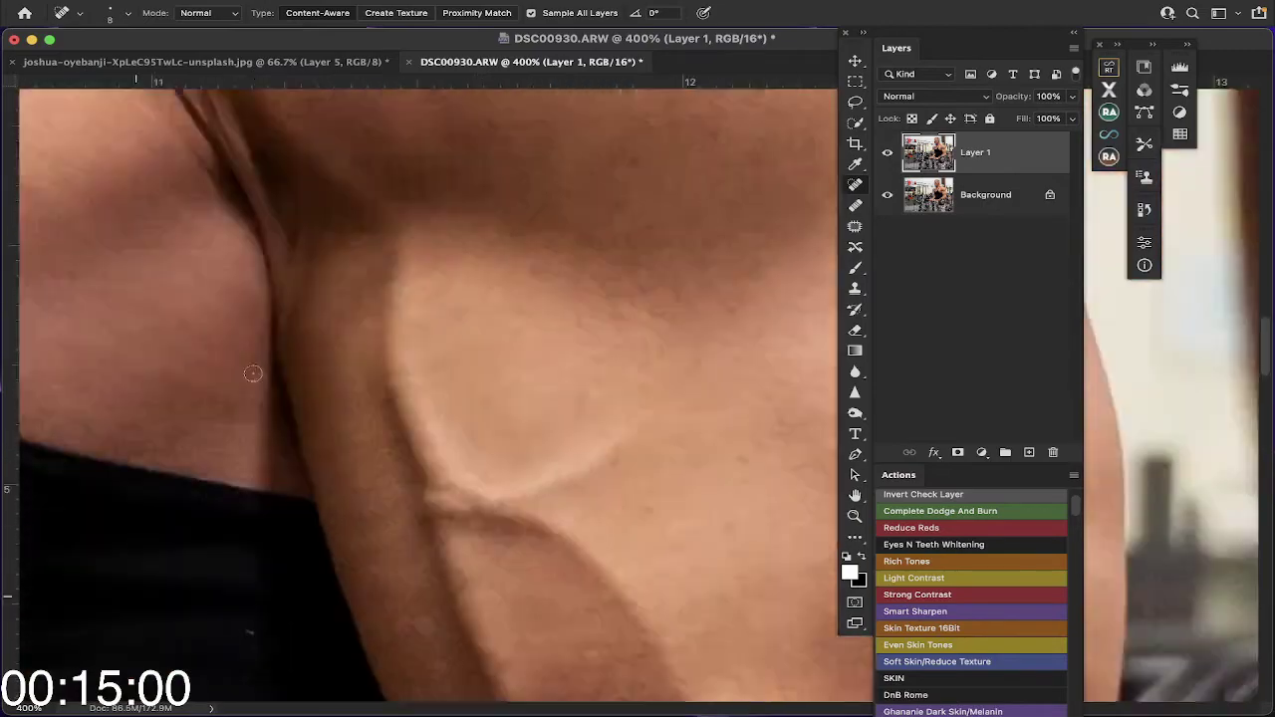
scroll(252, 373, up, 12)
scroll(252, 373, left, 4)
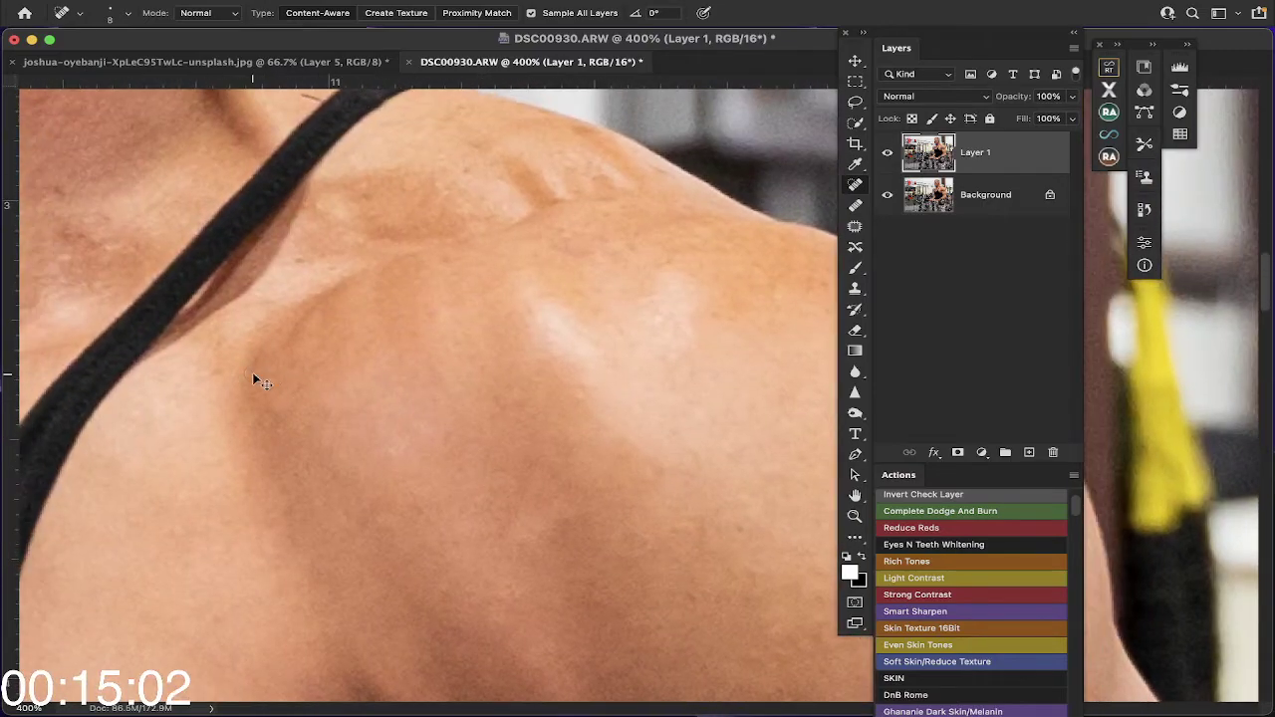
Step: Fit the whole photo in the window and review the skin retouching on the man's face and body
key(super+0)
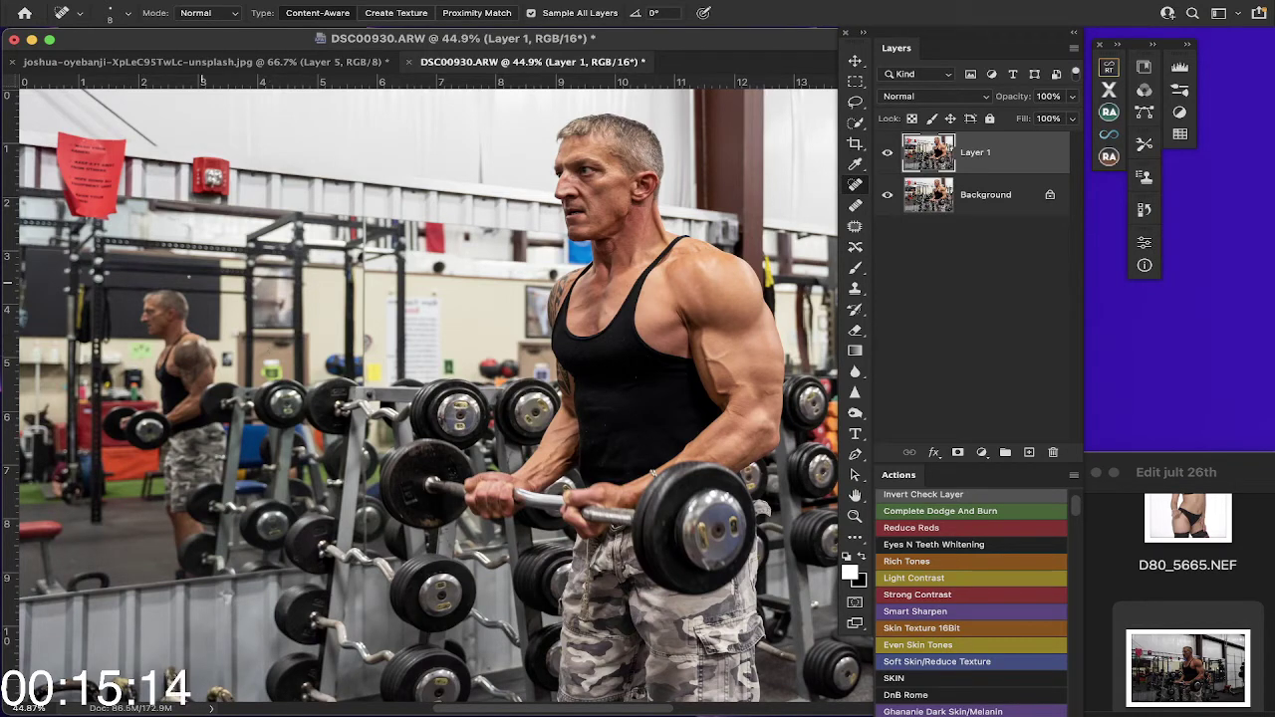
scroll(428, 388, right, 3)
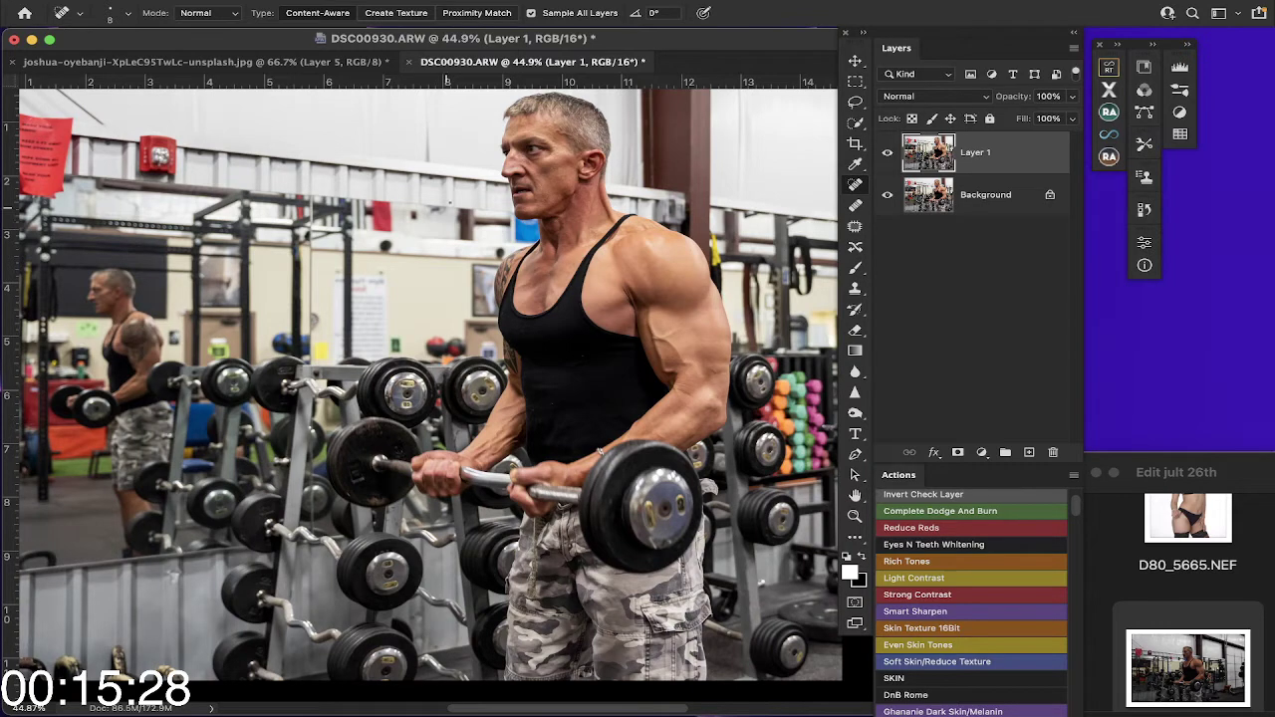
scroll(449, 202, up, 2)
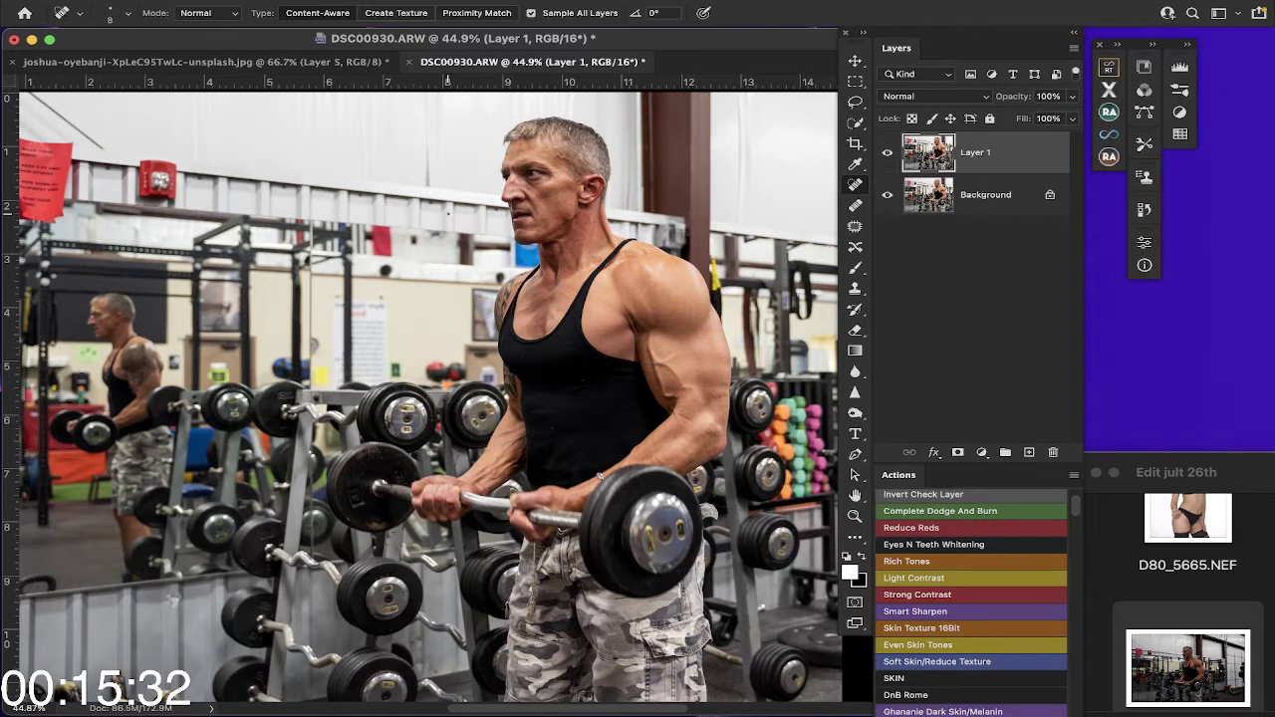
scroll(448, 212, left, 1)
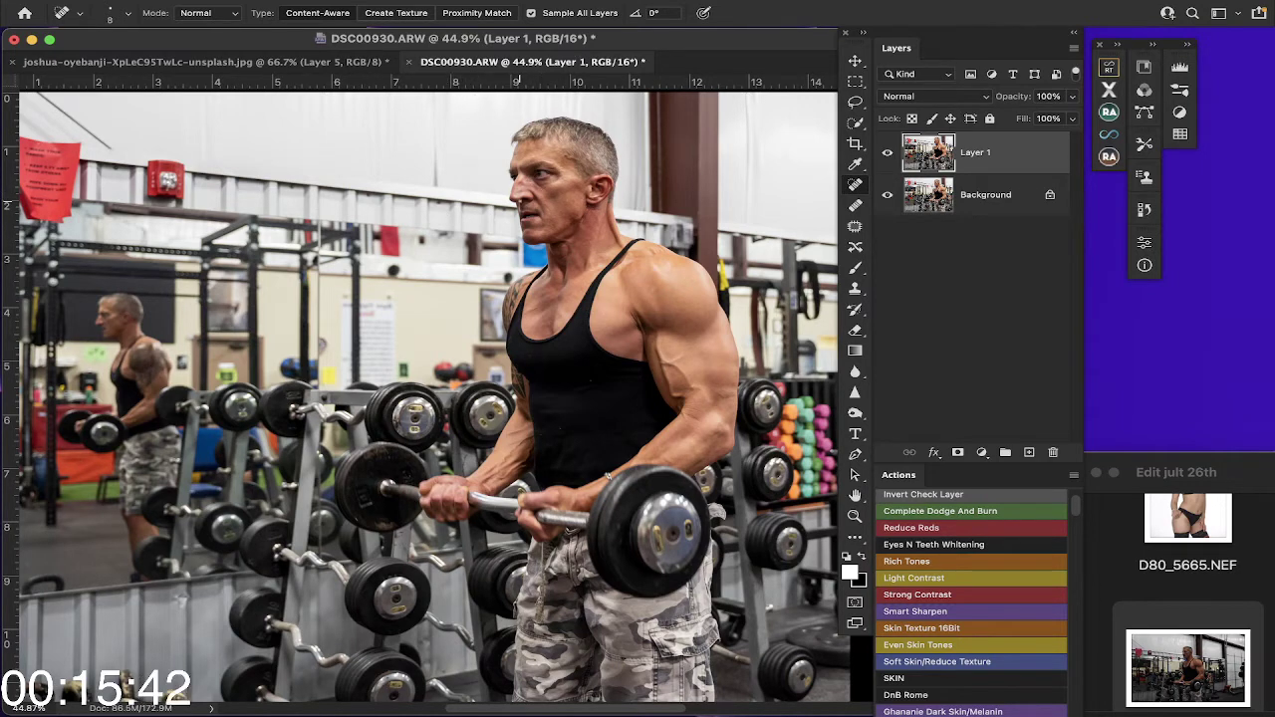
scroll(519, 178, down, 2)
scroll(519, 178, left, 3)
scroll(521, 177, up, 3)
scroll(520, 176, right, 2)
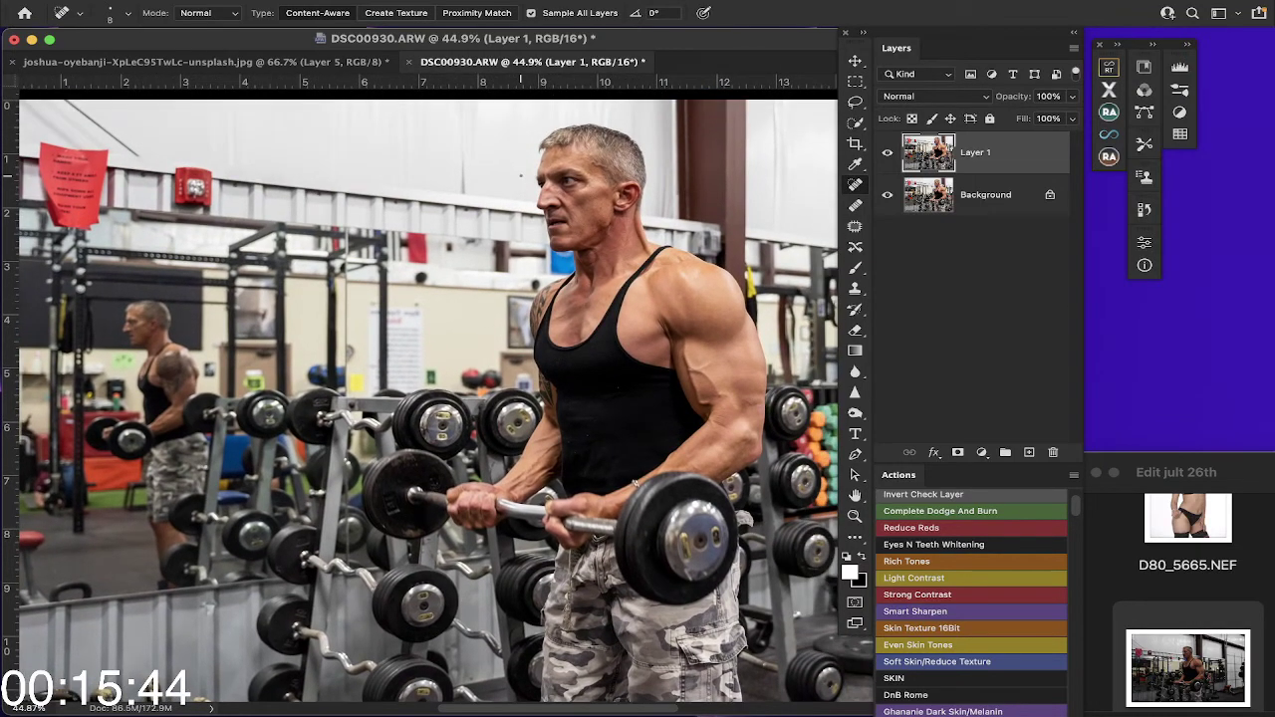
scroll(520, 176, right, 4)
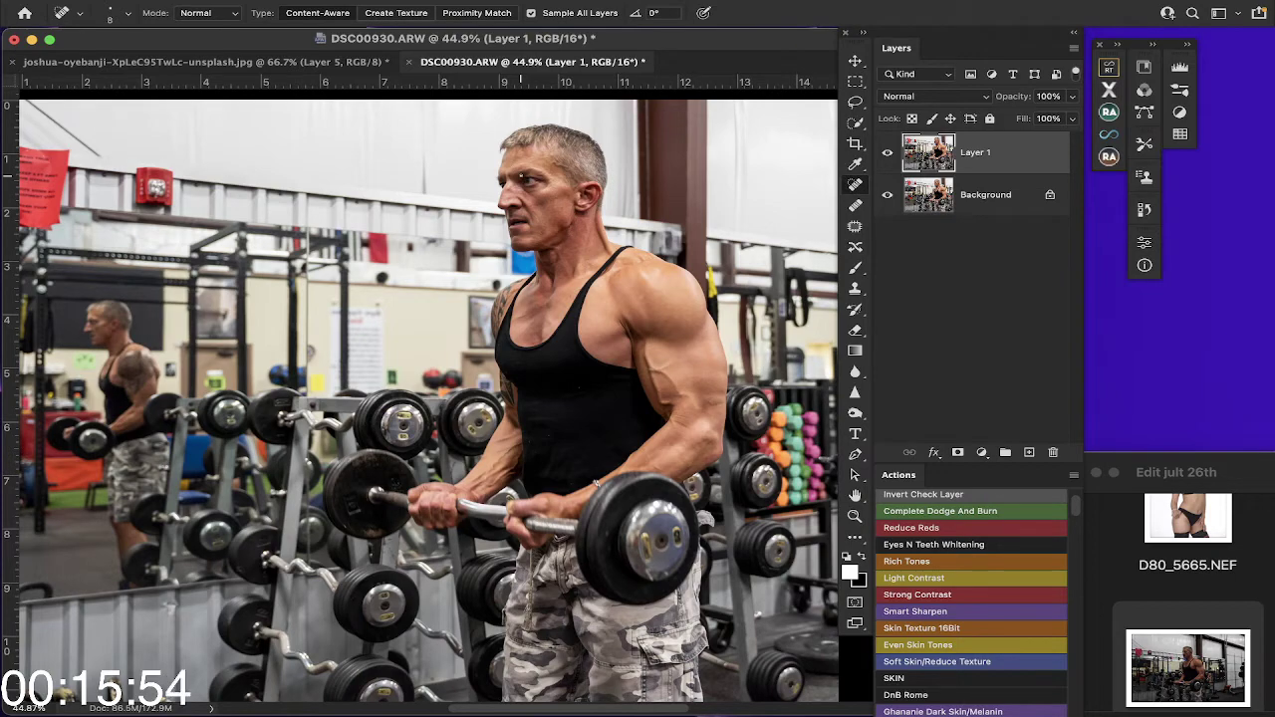
Step: Zoom in on the man's face to 200% with the Zoom tool to inspect the healed skin
click(854, 515)
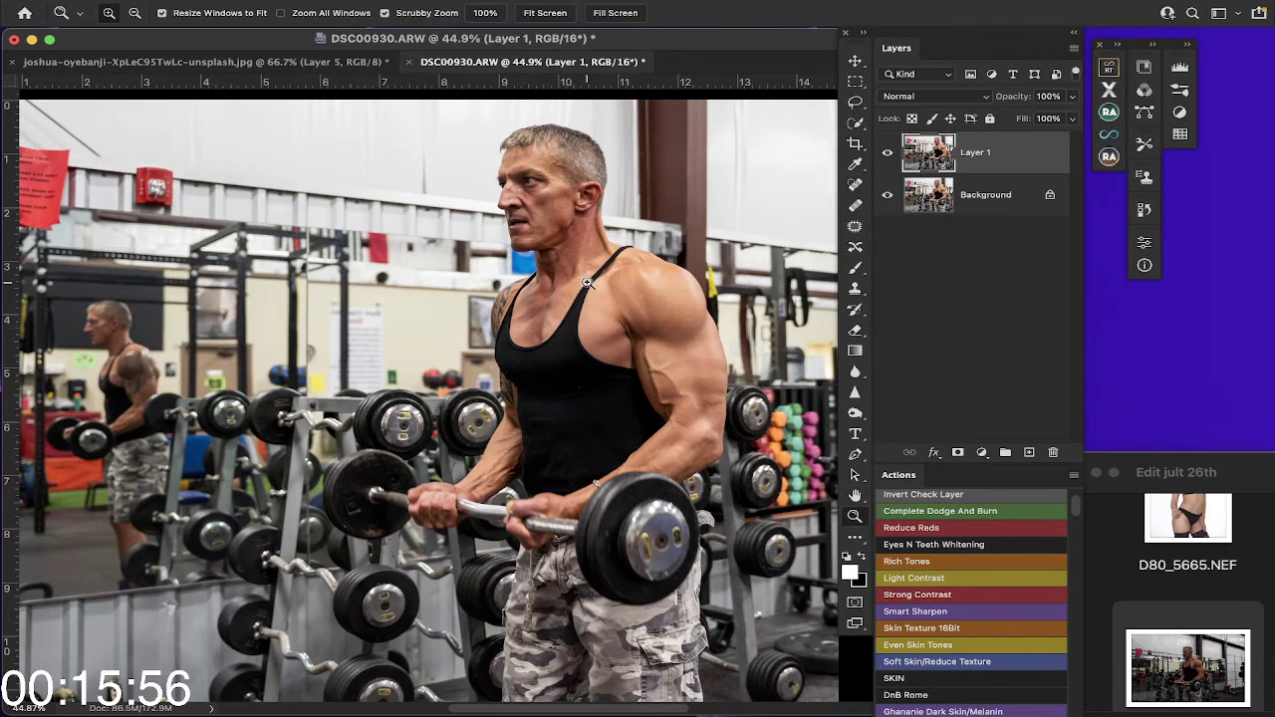
click(573, 195)
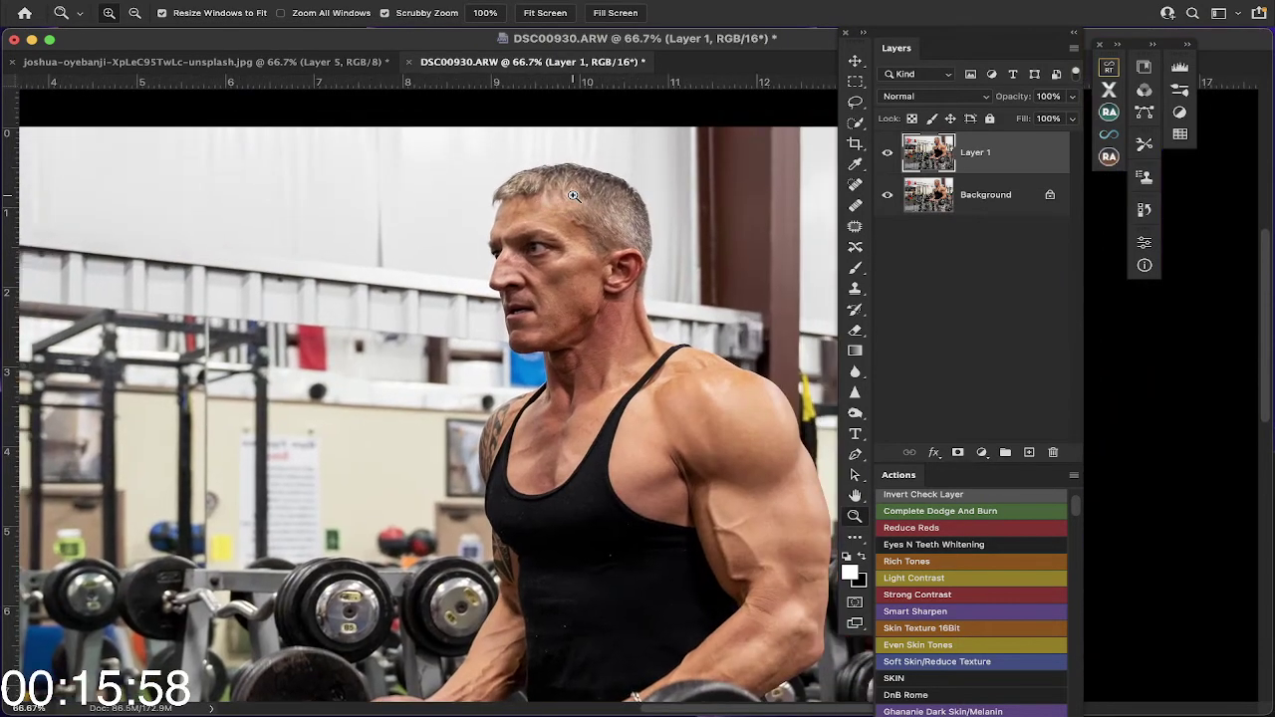
click(573, 245)
click(573, 245)
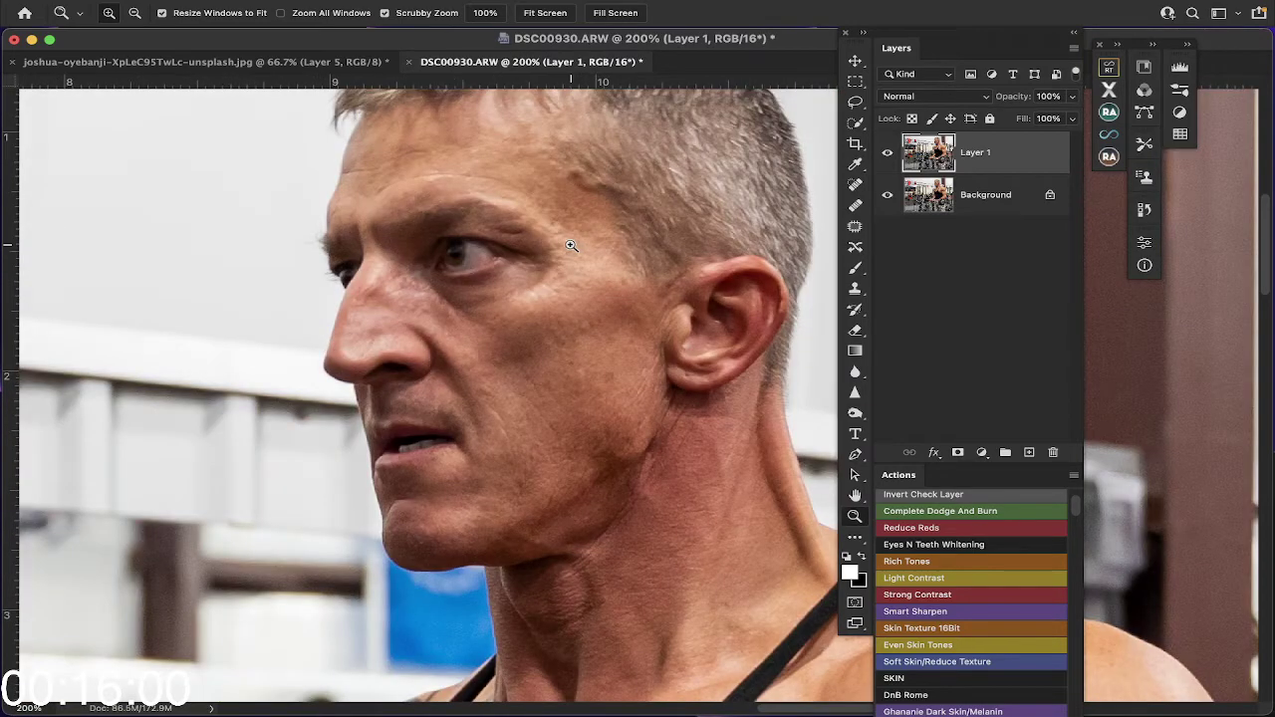
Step: Return to the fitted view of the photo and recheck the man's overall appearance
click(545, 13)
scroll(566, 244, right, 4)
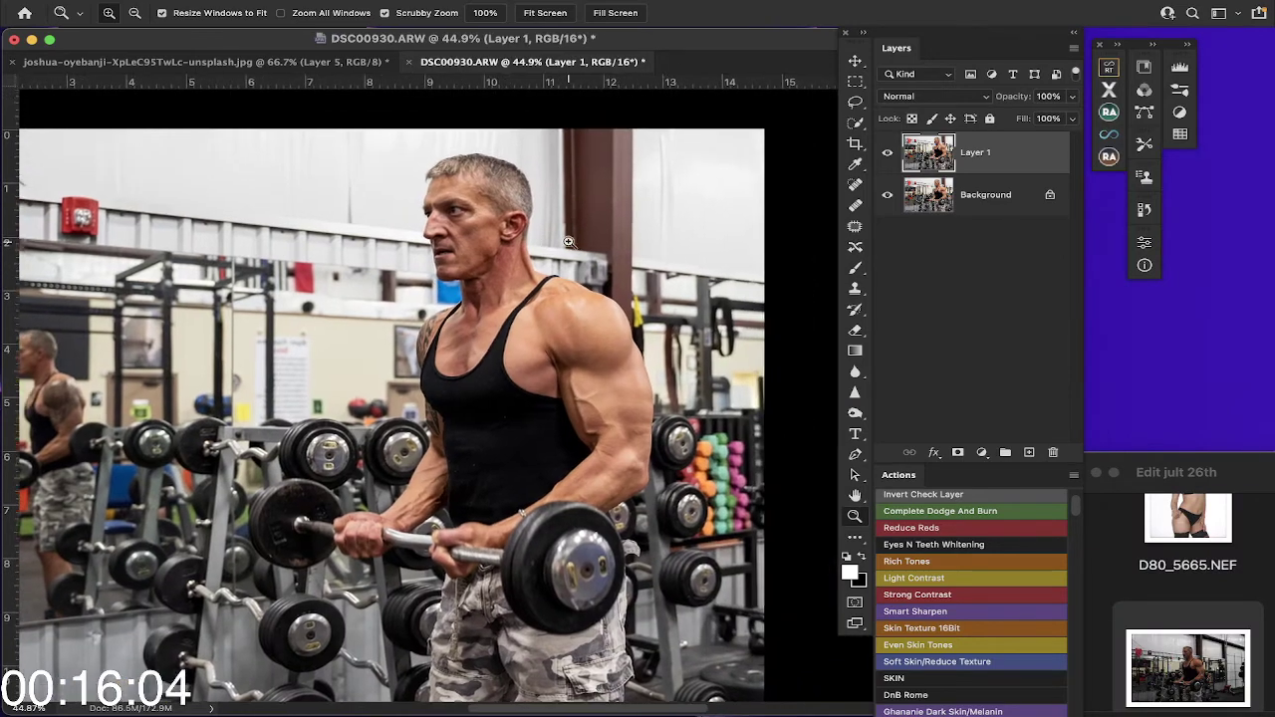
scroll(566, 243, left, 3)
scroll(566, 242, down, 3)
scroll(564, 240, up, 2)
scroll(568, 242, down, 1)
scroll(568, 242, right, 1)
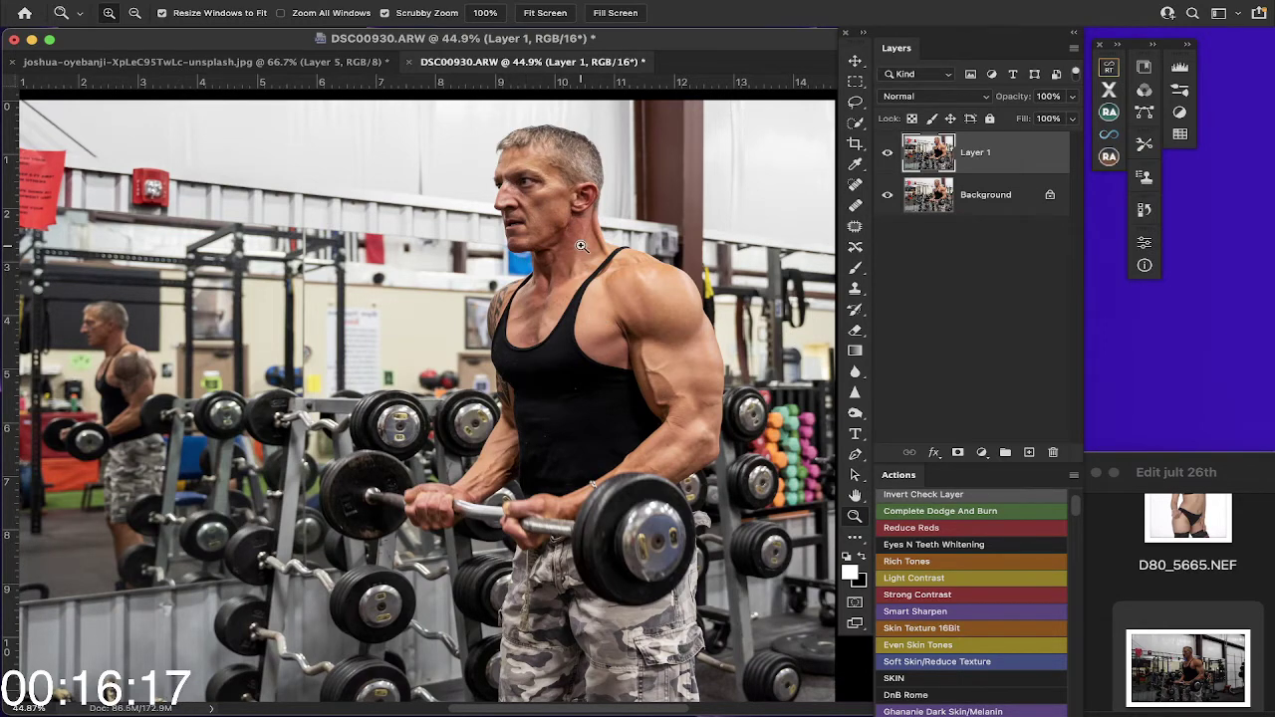
Step: Run the Basic Frequency Separation action on Layer 1 and reduce the Gaussian Blur radius to 5.6 pixels
scroll(966, 522, up, 3)
click(969, 498)
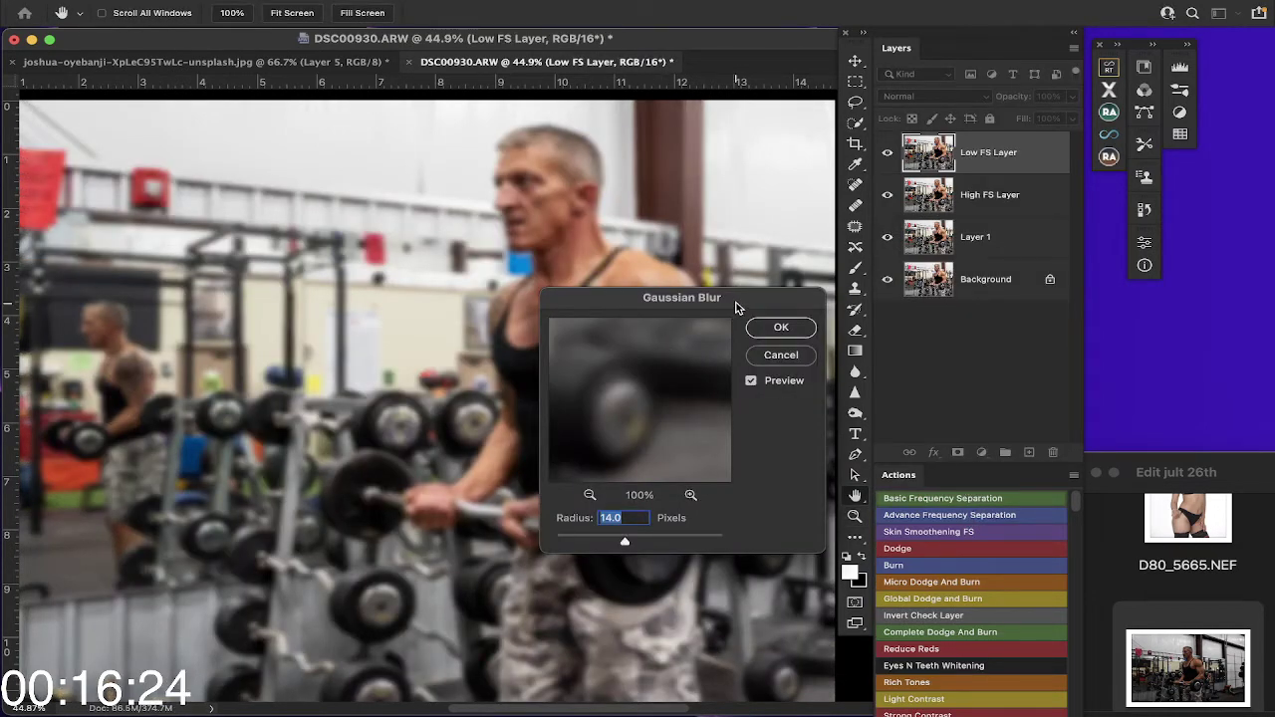
drag(735, 302, 694, 273)
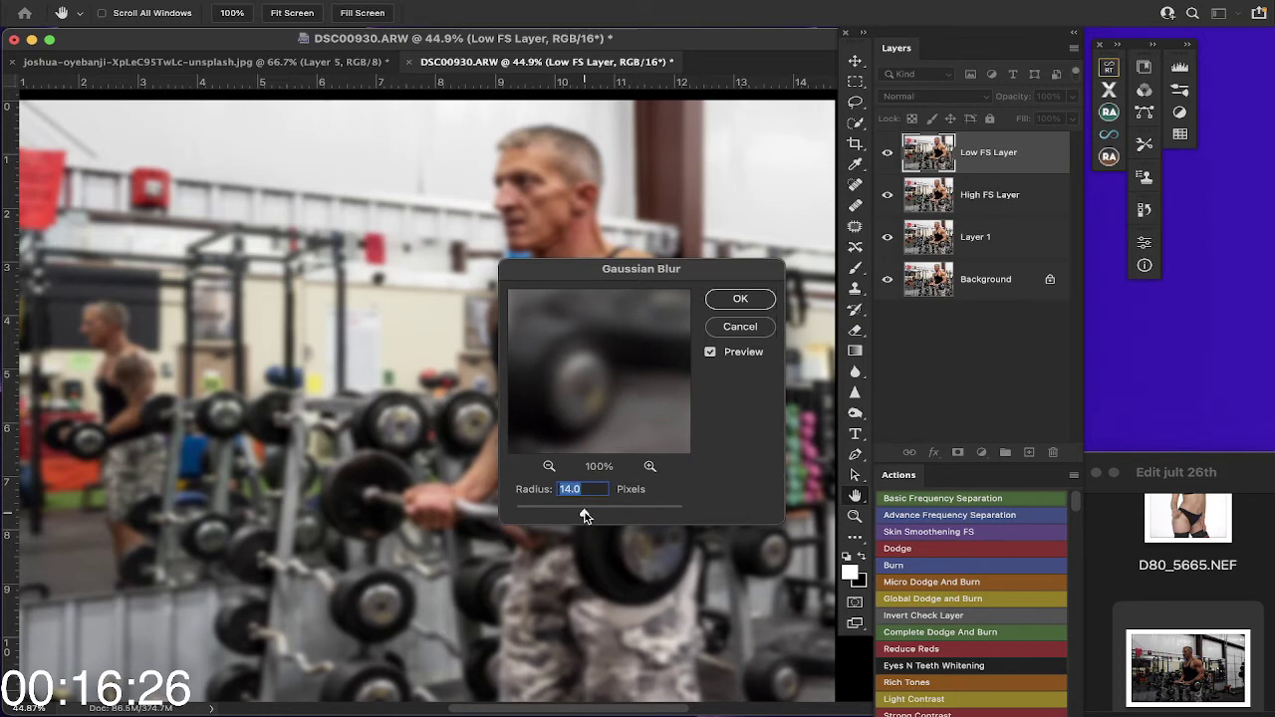
mouse_move(584, 514)
mouse_down()
mouse_move(546, 514)
mouse_move(563, 514)
mouse_up()
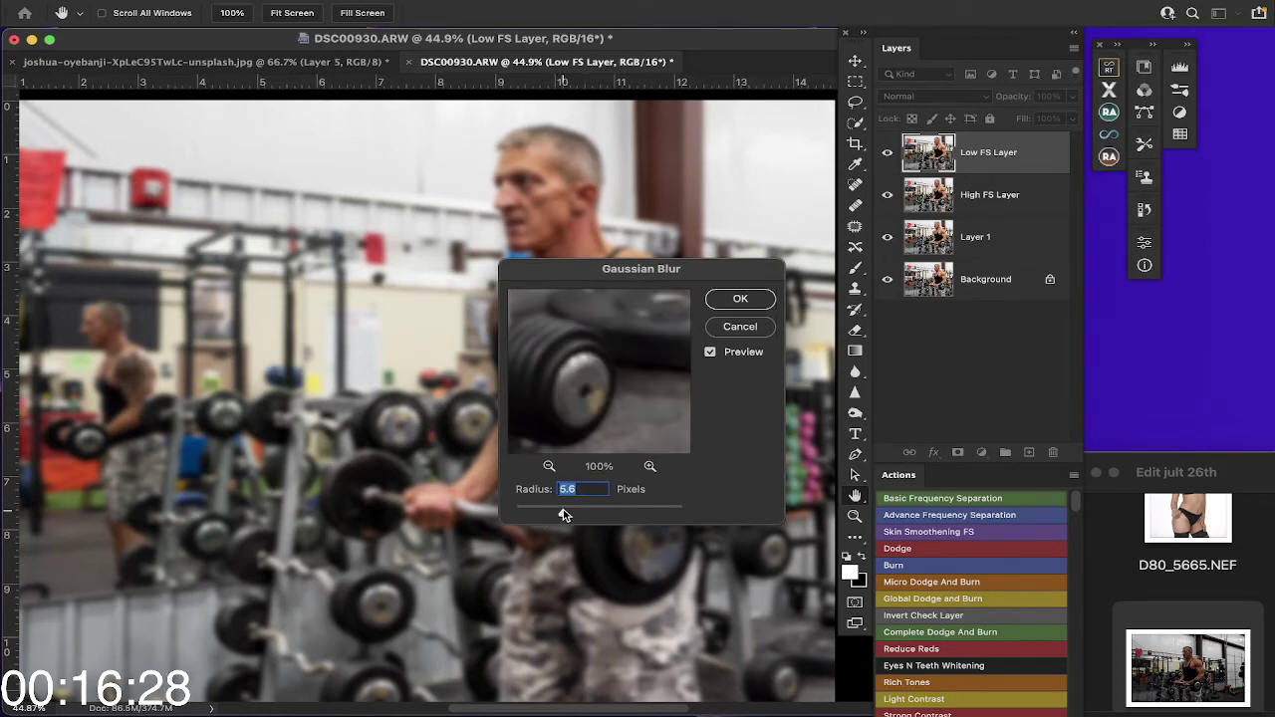
Step: Preview the blur on the man's face, lower the Gaussian Blur radius to about 4 pixels and apply it
drag(550, 381, 582, 309)
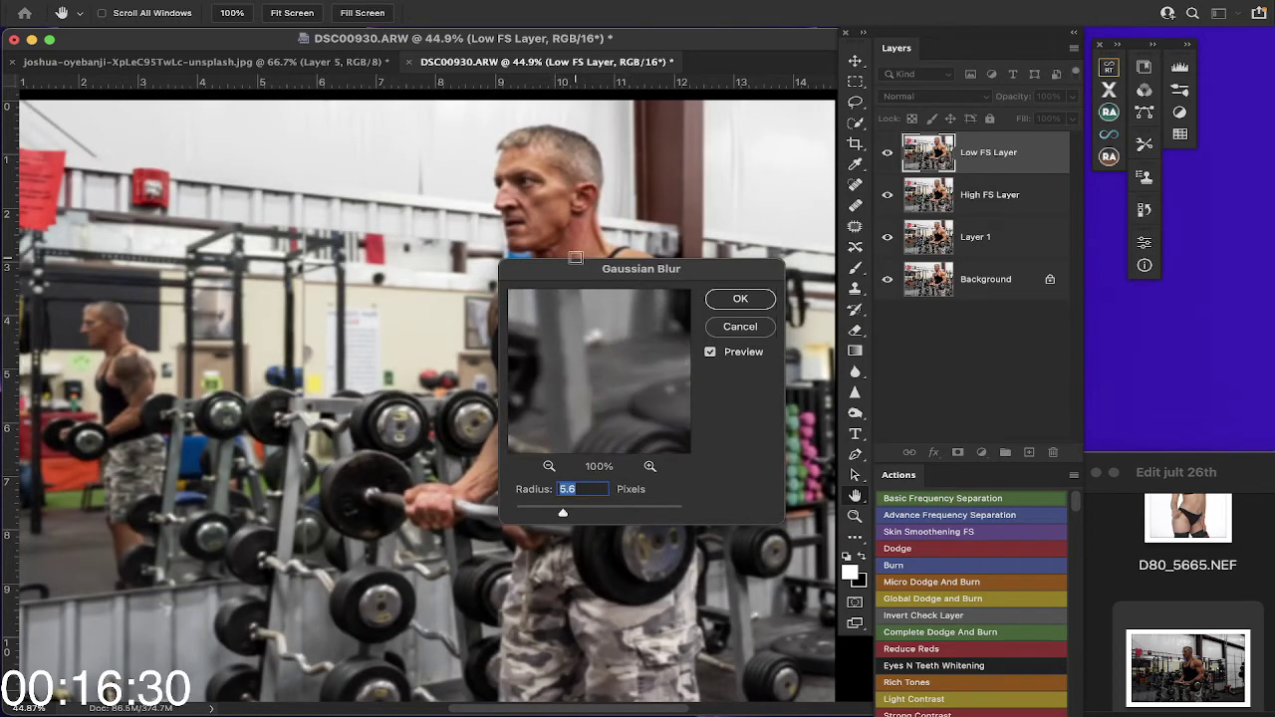
click(511, 188)
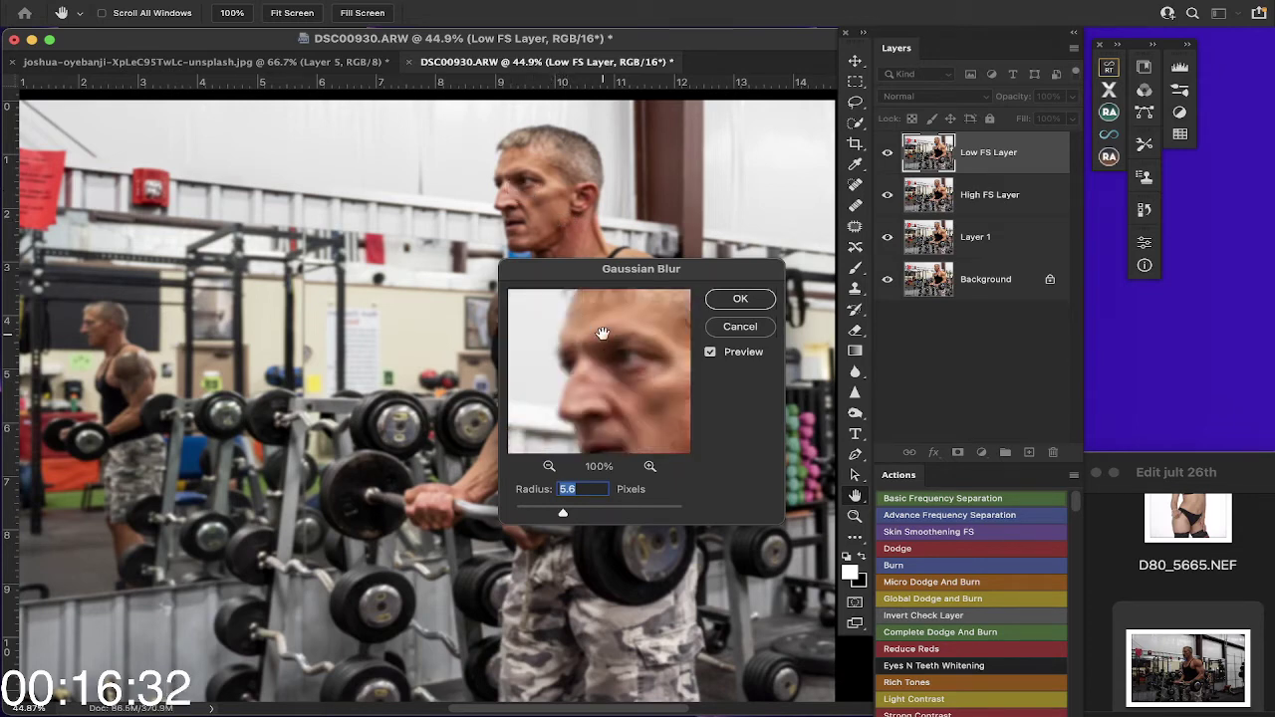
drag(602, 334, 603, 432)
drag(563, 513, 551, 515)
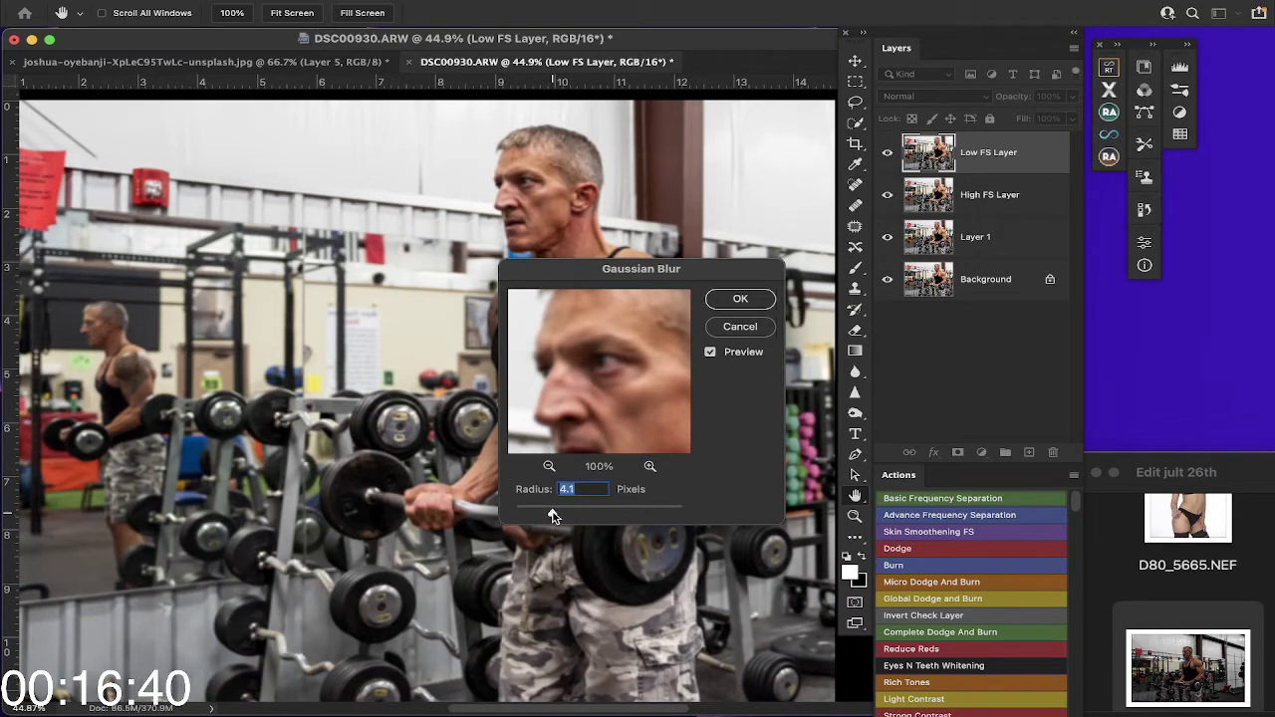
drag(553, 515, 555, 515)
click(743, 299)
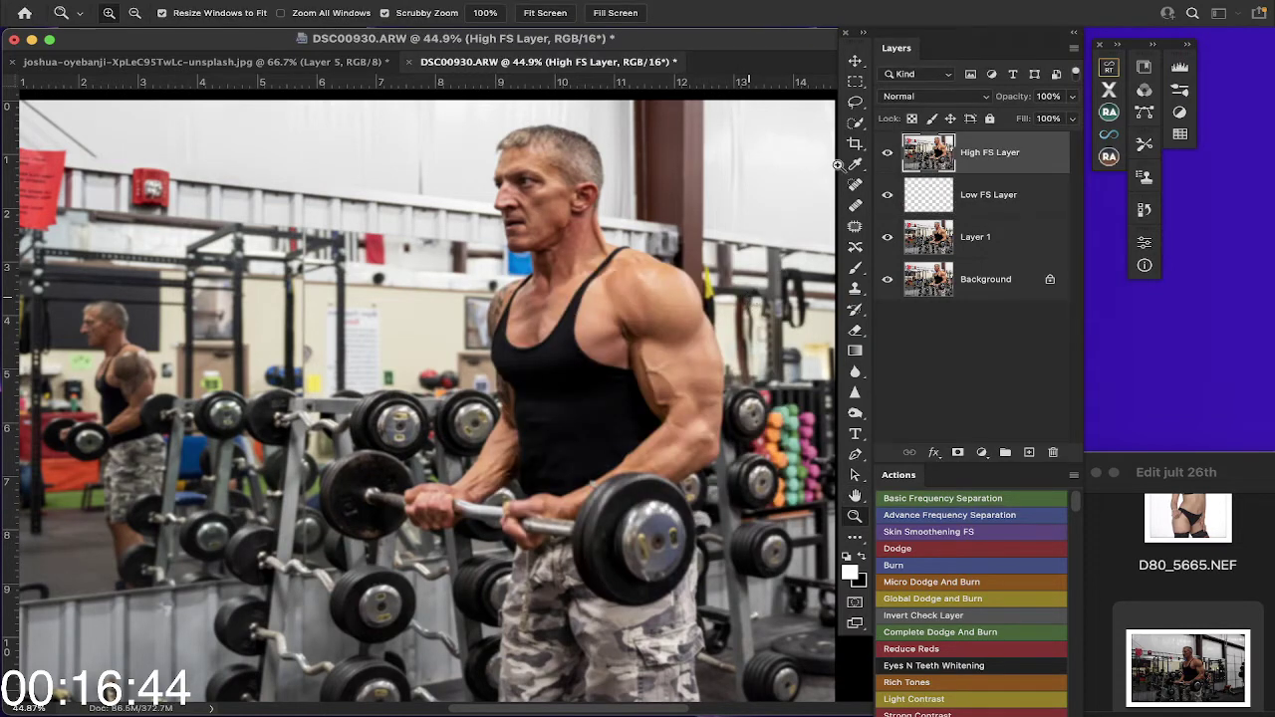
Step: Expand the Basic Frequency Separation group and add a Black & White adjustment layer above the High FS Layer
click(907, 141)
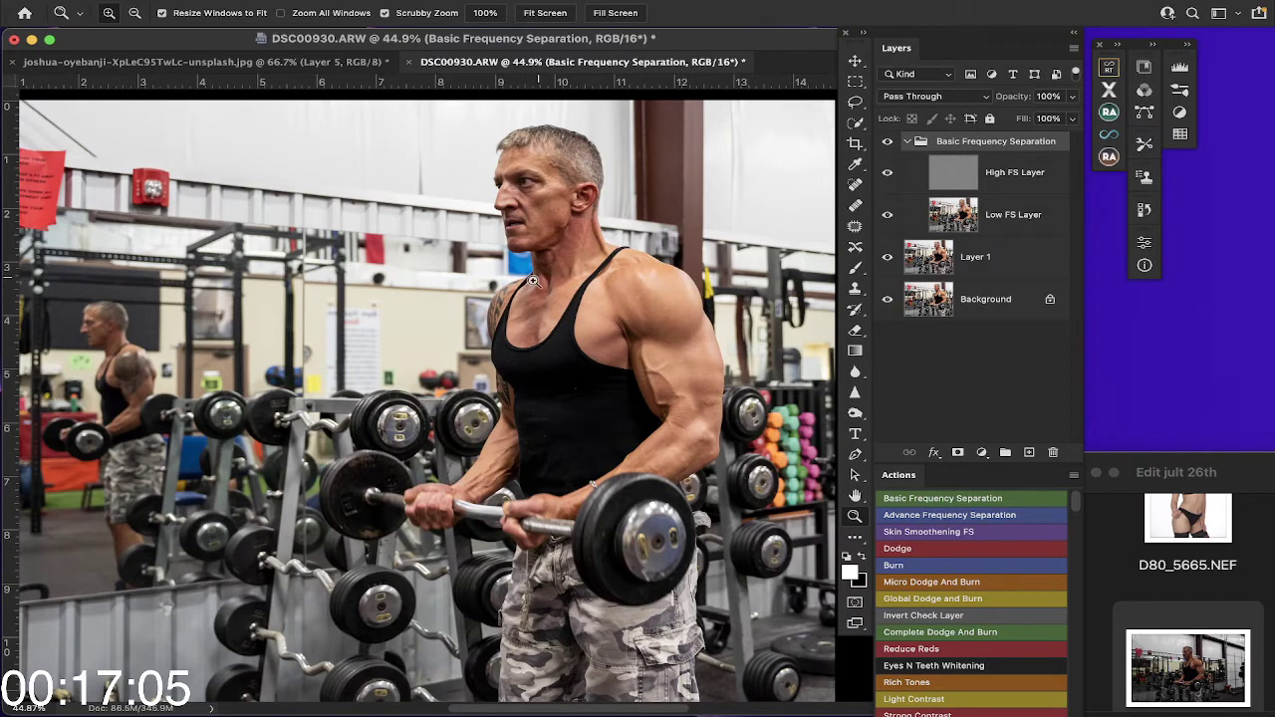
click(565, 249)
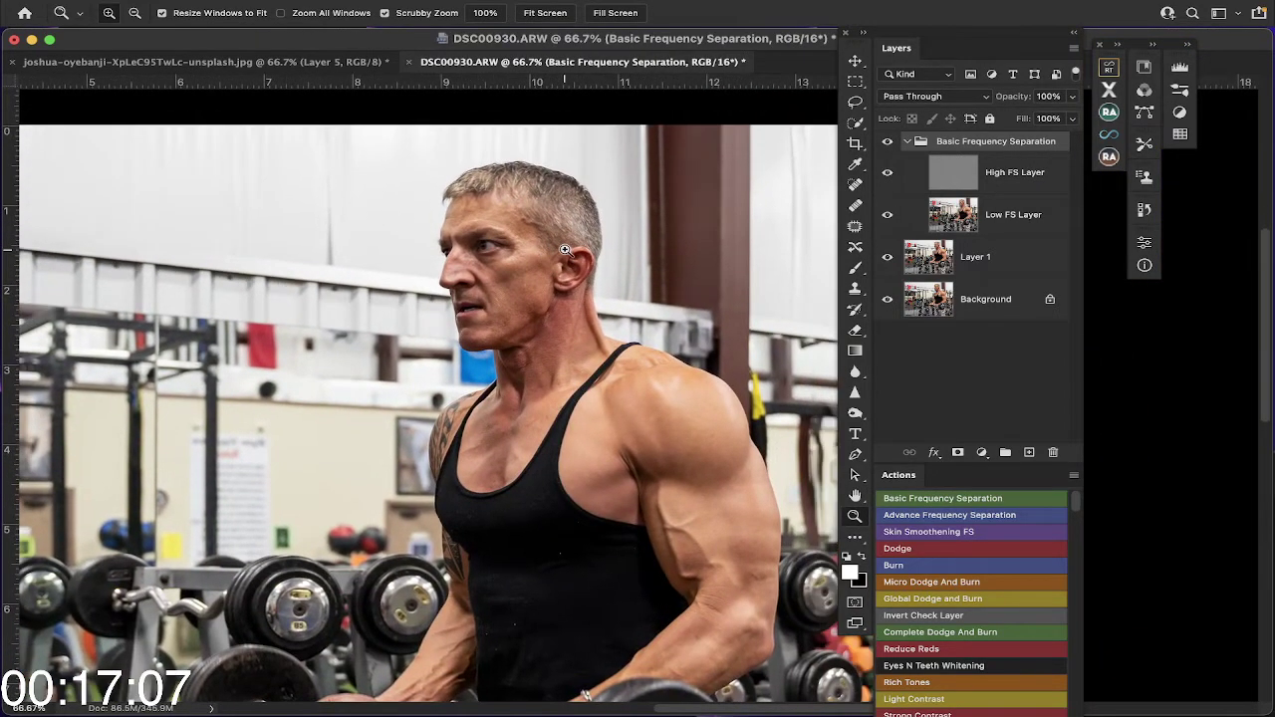
click(568, 249)
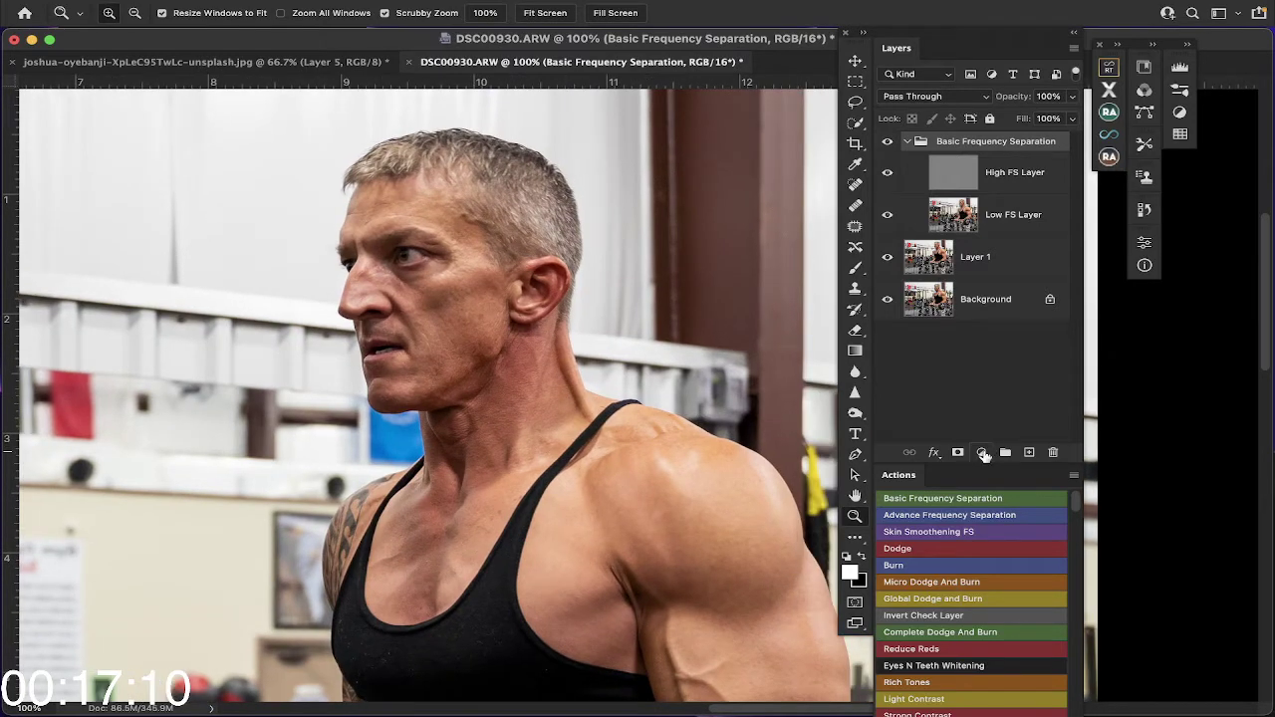
click(982, 454)
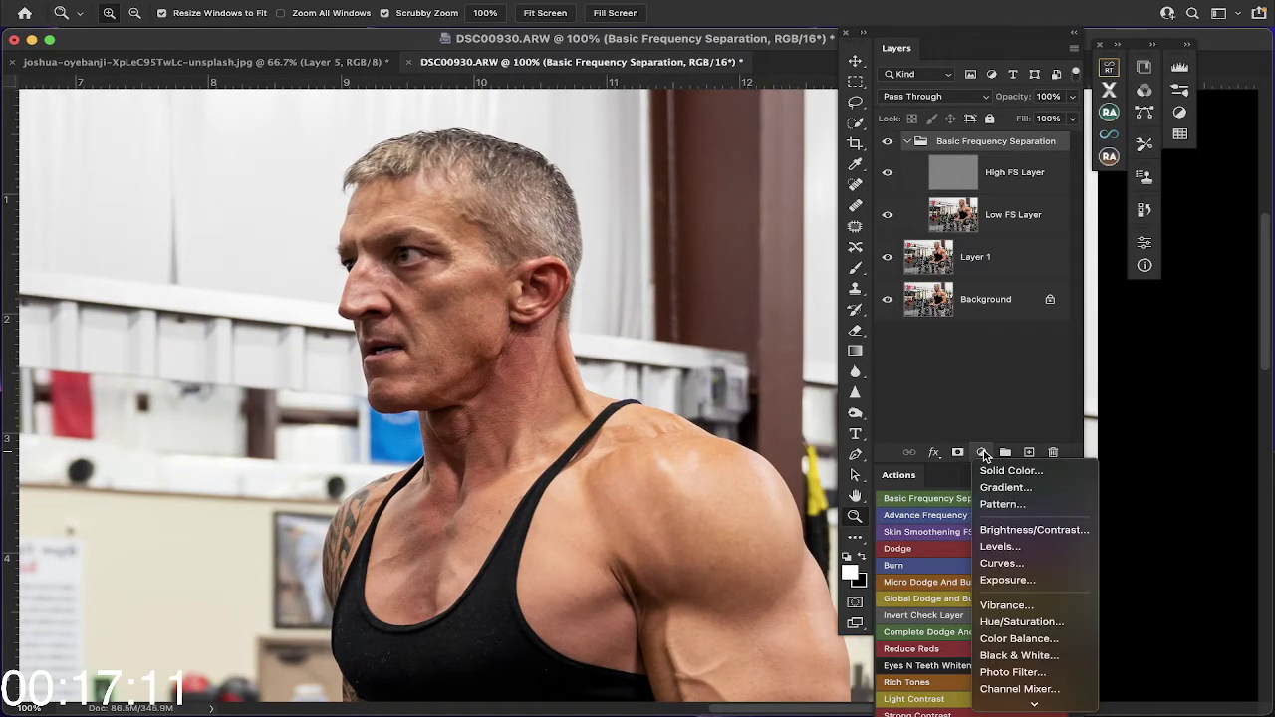
click(998, 657)
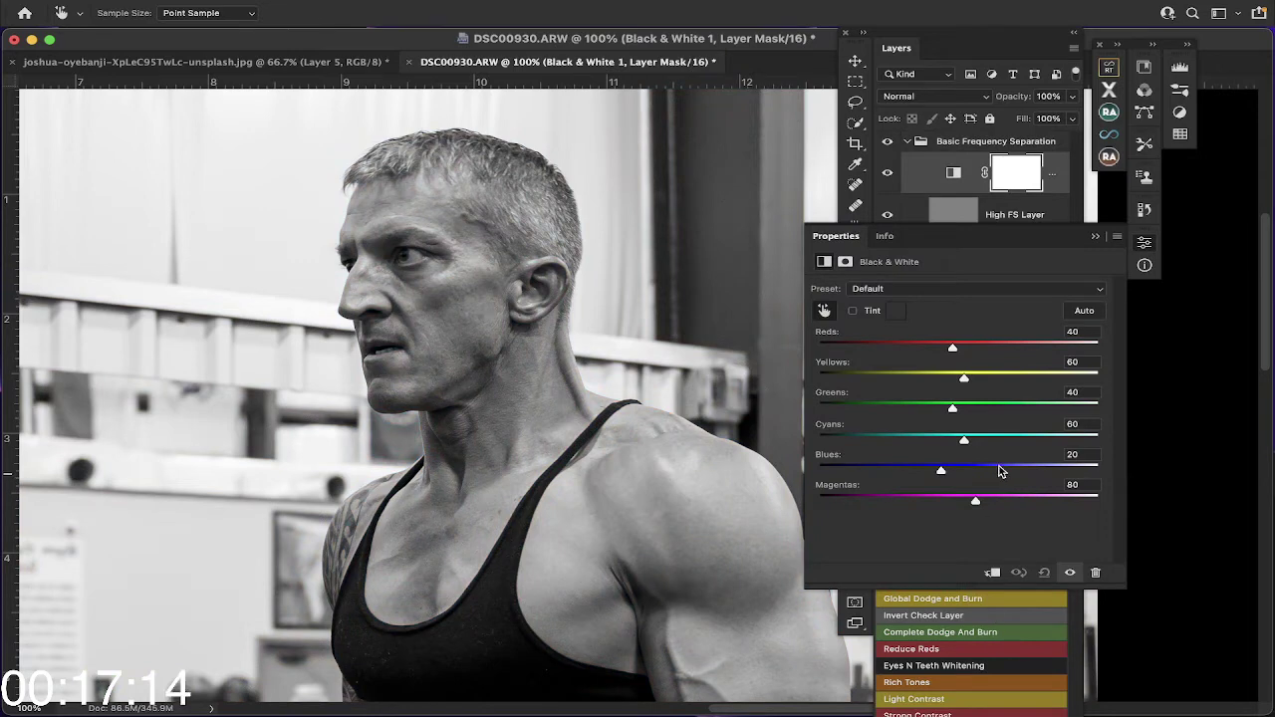
Step: Set the Black & White adjustment's Reds to -26, check the skin tones and collapse its properties
drag(951, 354, 916, 358)
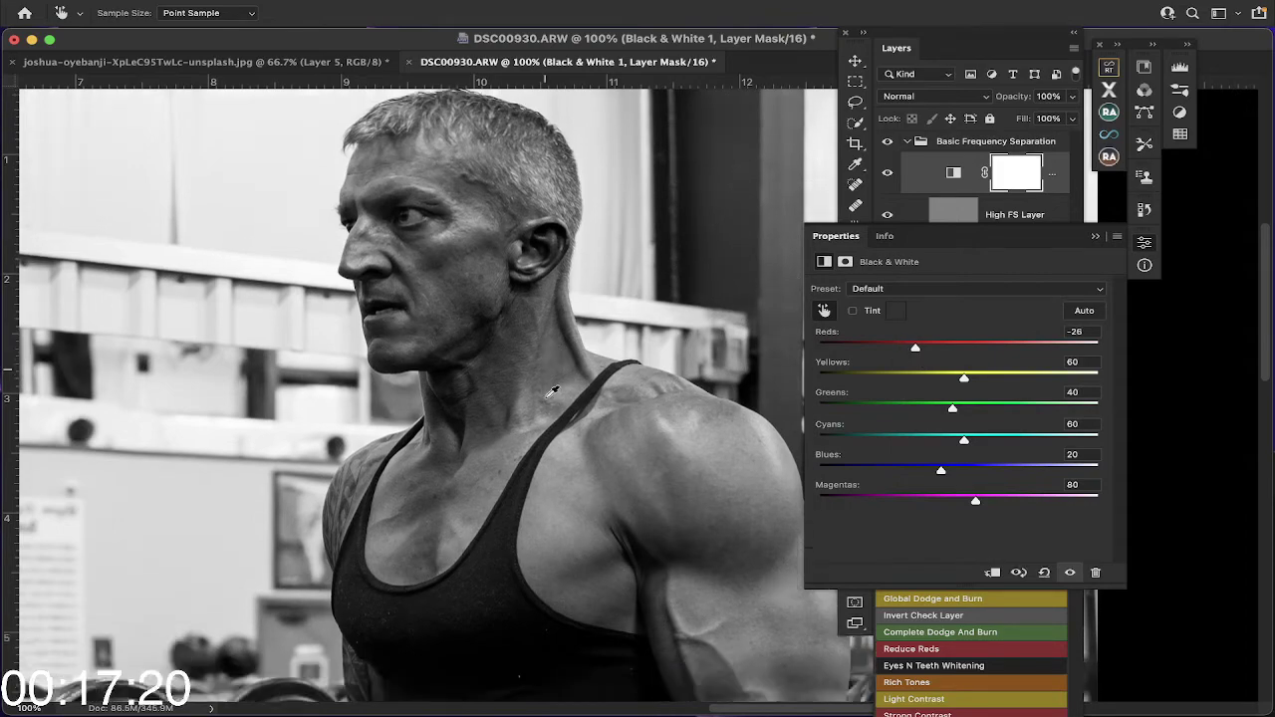
scroll(551, 392, down, 5)
scroll(551, 392, up, 4)
scroll(551, 392, up, 5)
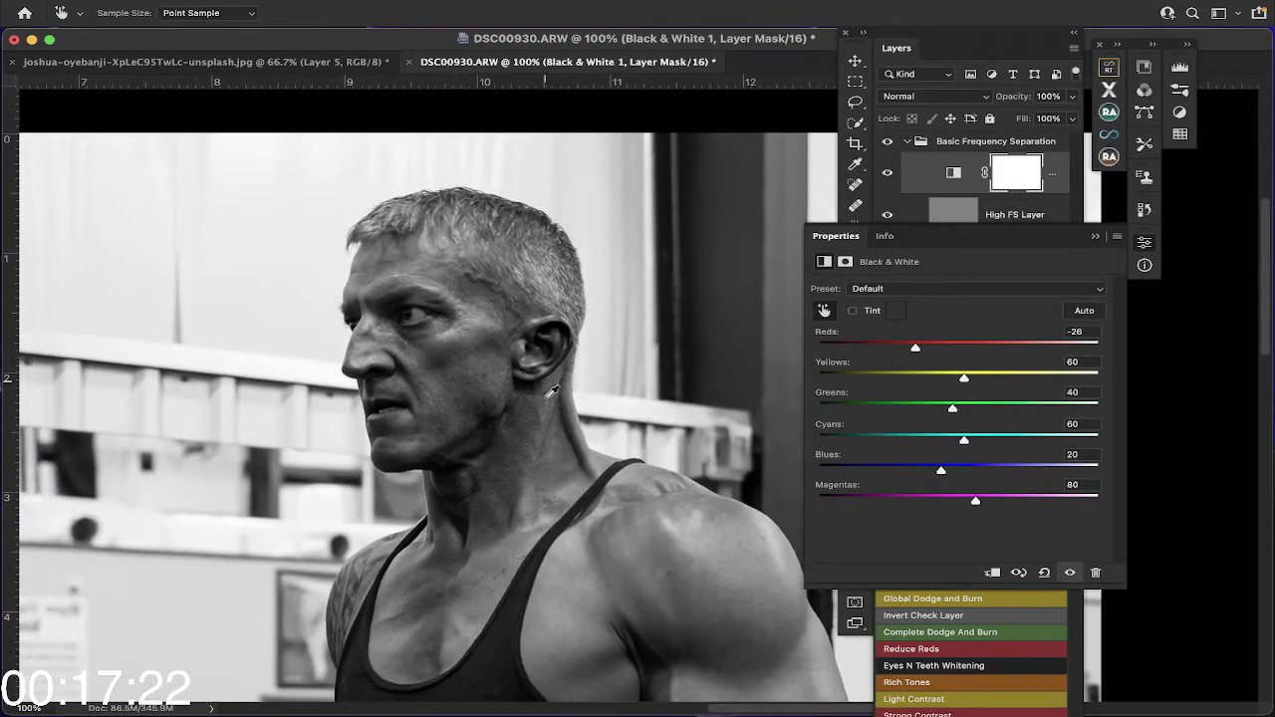
scroll(550, 392, down, 4)
scroll(551, 392, down, 1)
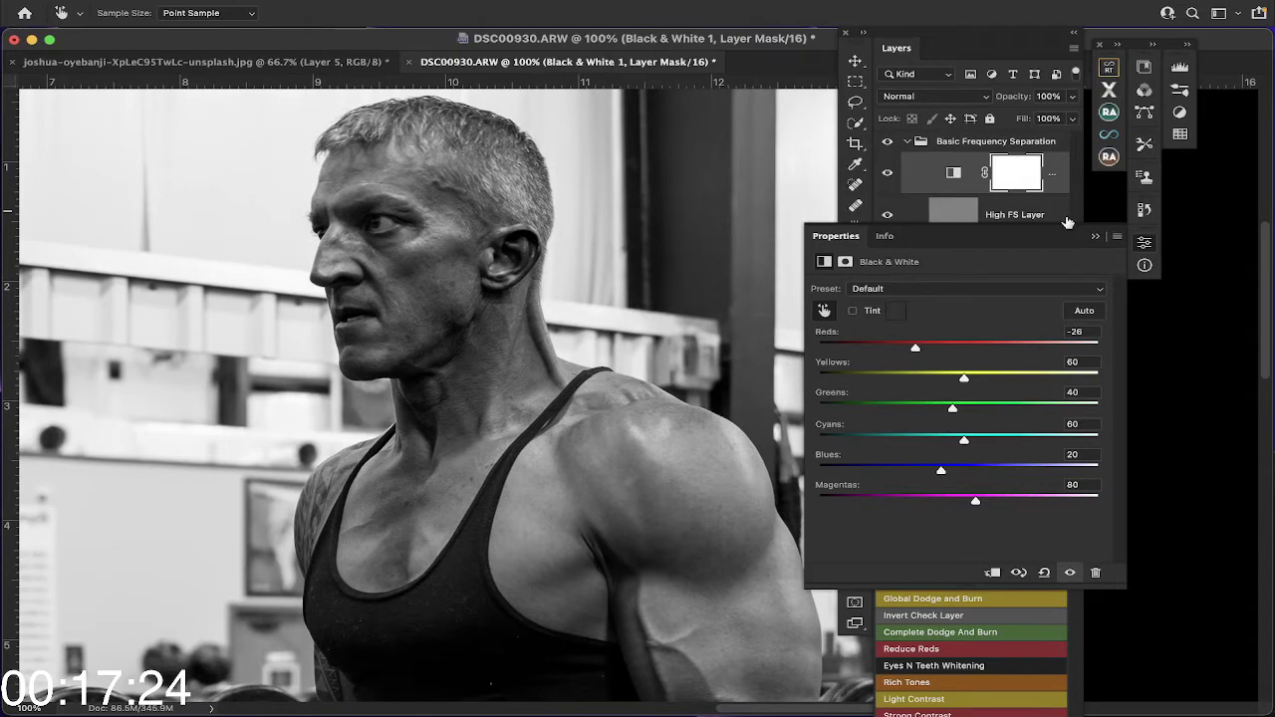
click(1093, 238)
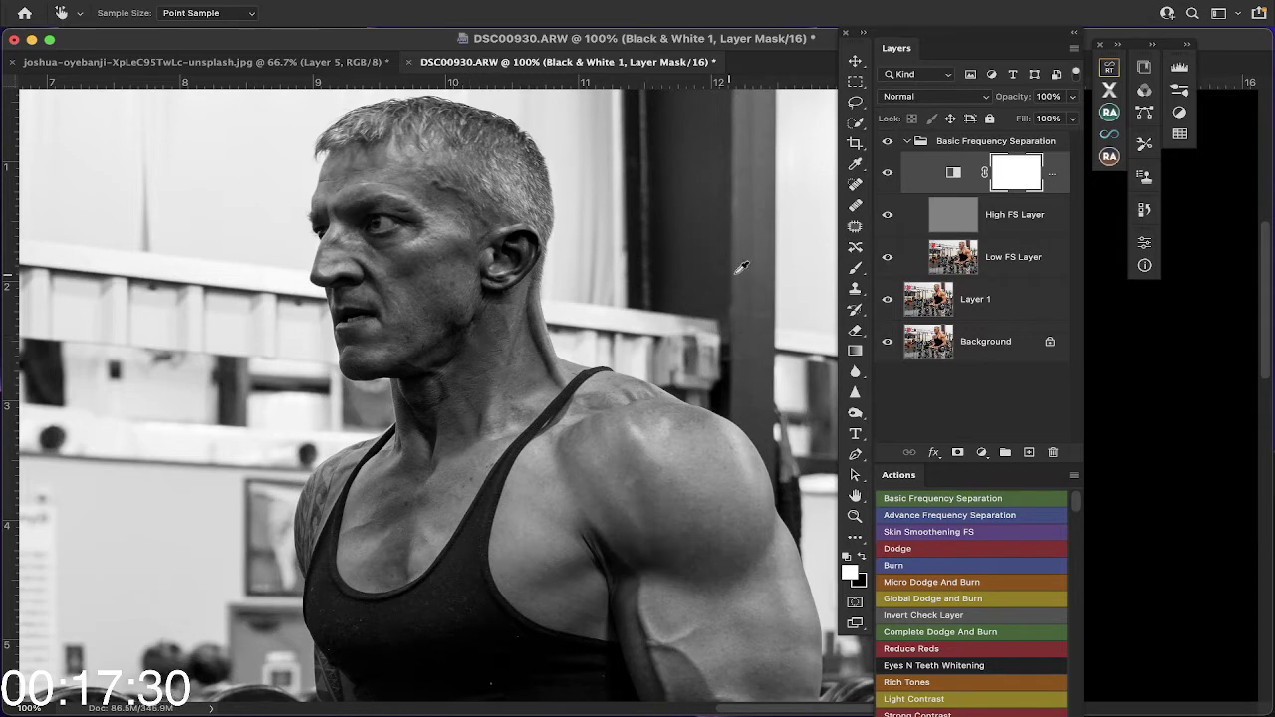
Step: Hide the High FS Layer and activate the Mixer Brush on the Low FS Layer
click(887, 215)
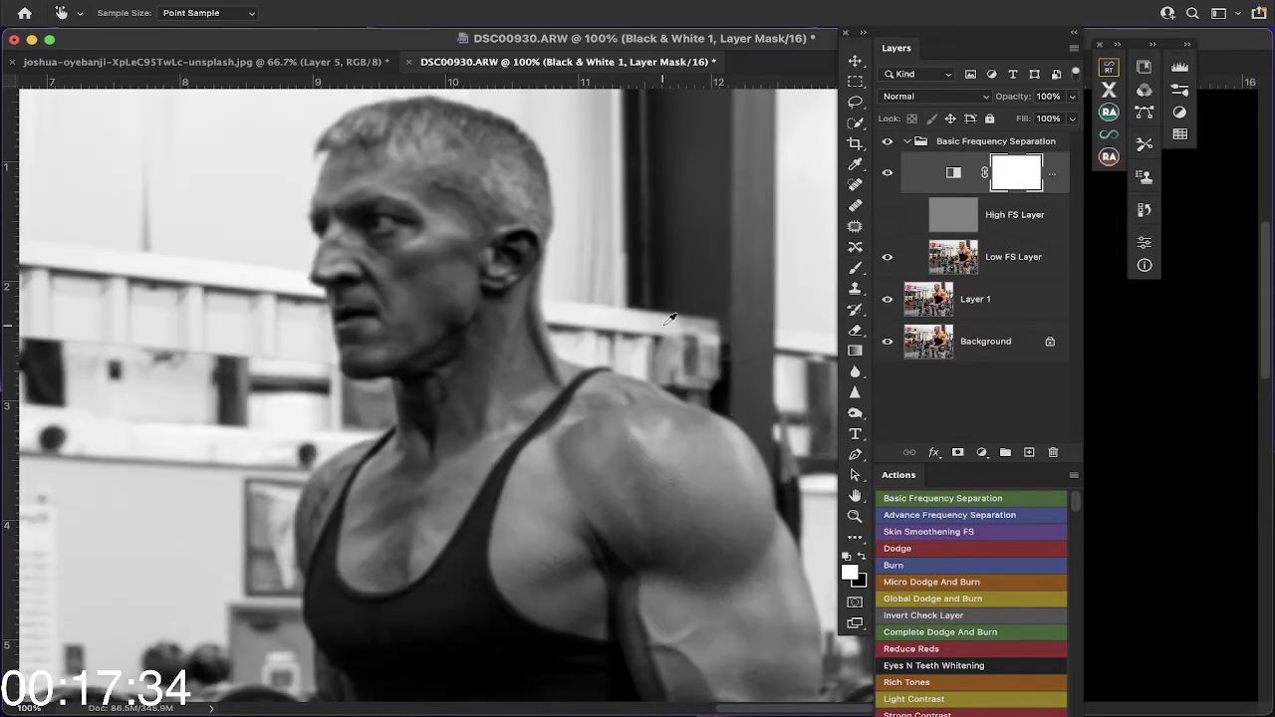
scroll(676, 354, down, 3)
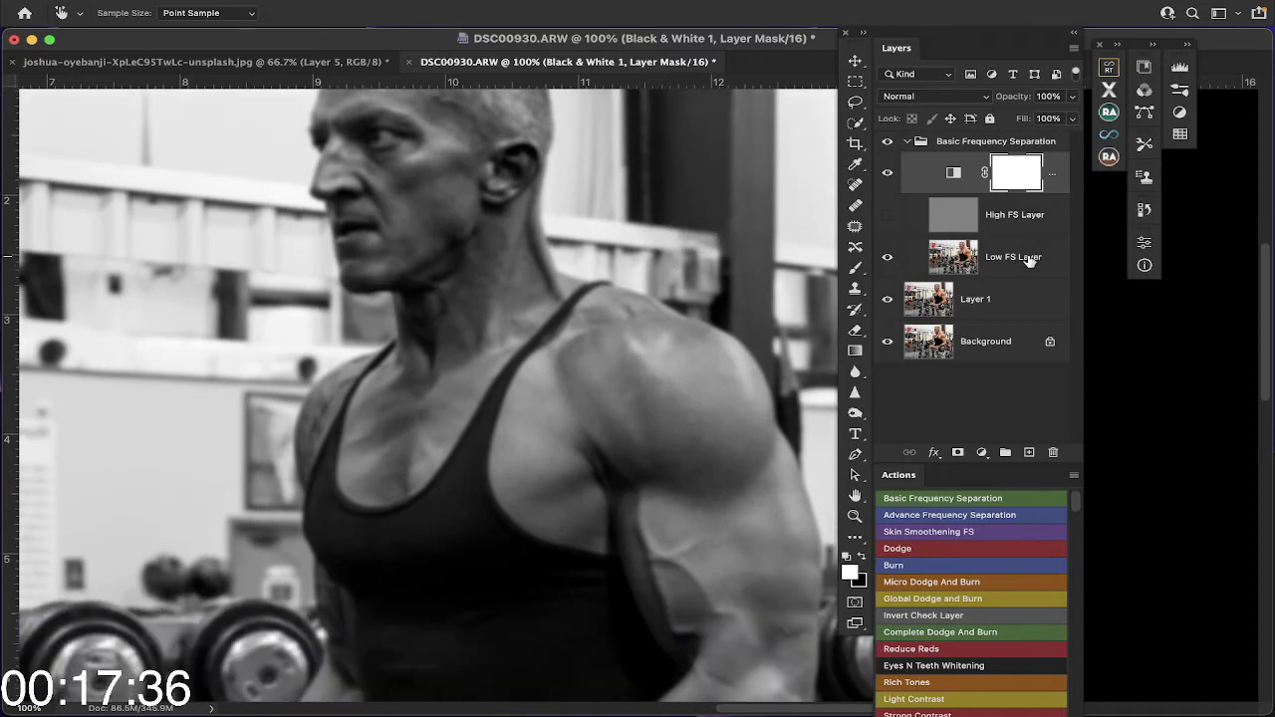
click(1027, 258)
key(z)
drag(855, 267, 853, 265)
click(901, 297)
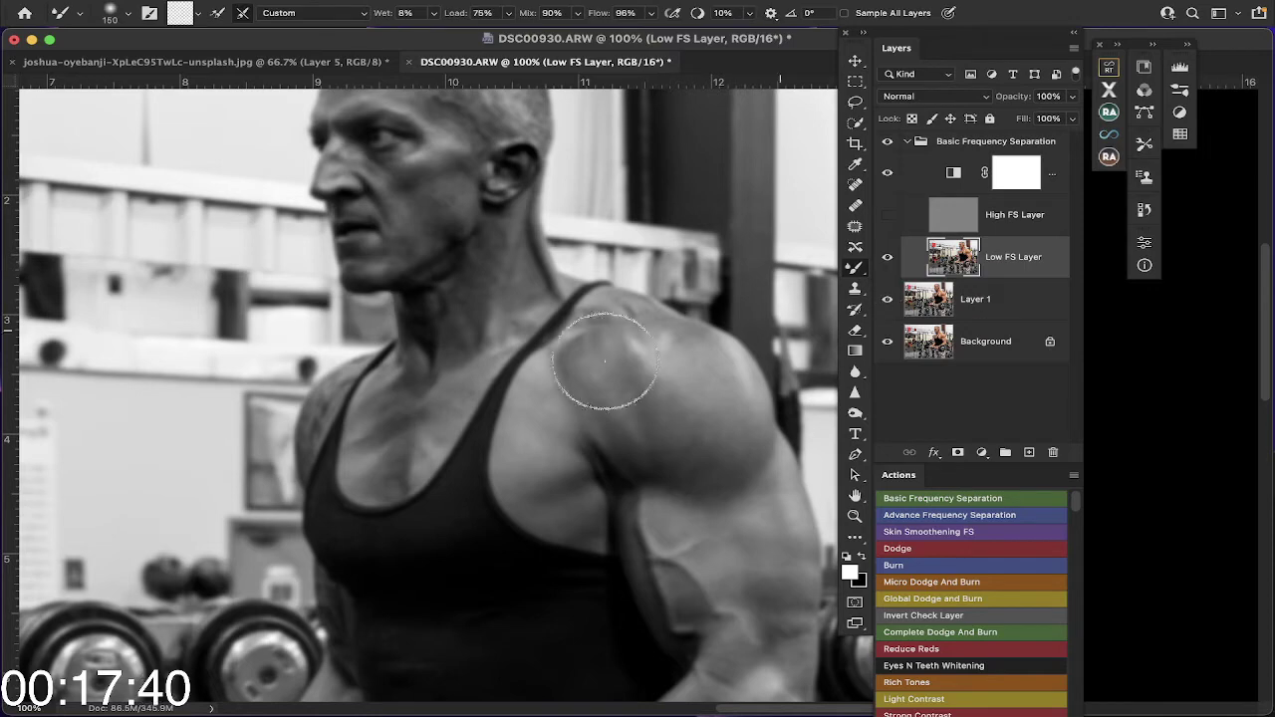
Step: Set the Soft Round mixer brush to a size of 60 px for working on the man's face
scroll(507, 364, up, 4)
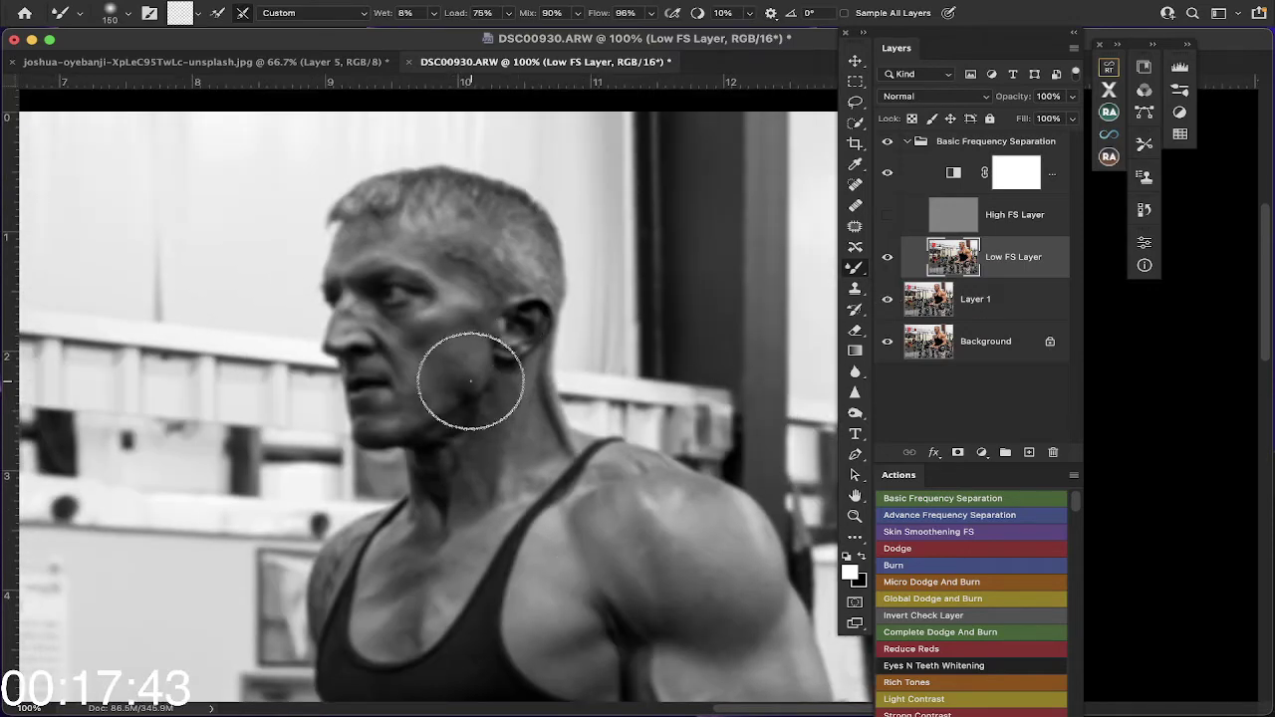
key(bracketleft)
key(bracketleft)
key(bracketleft)
key(bracketleft)
key(bracketleft)
key(bracketleft)
key(bracketleft)
key(bracketleft)
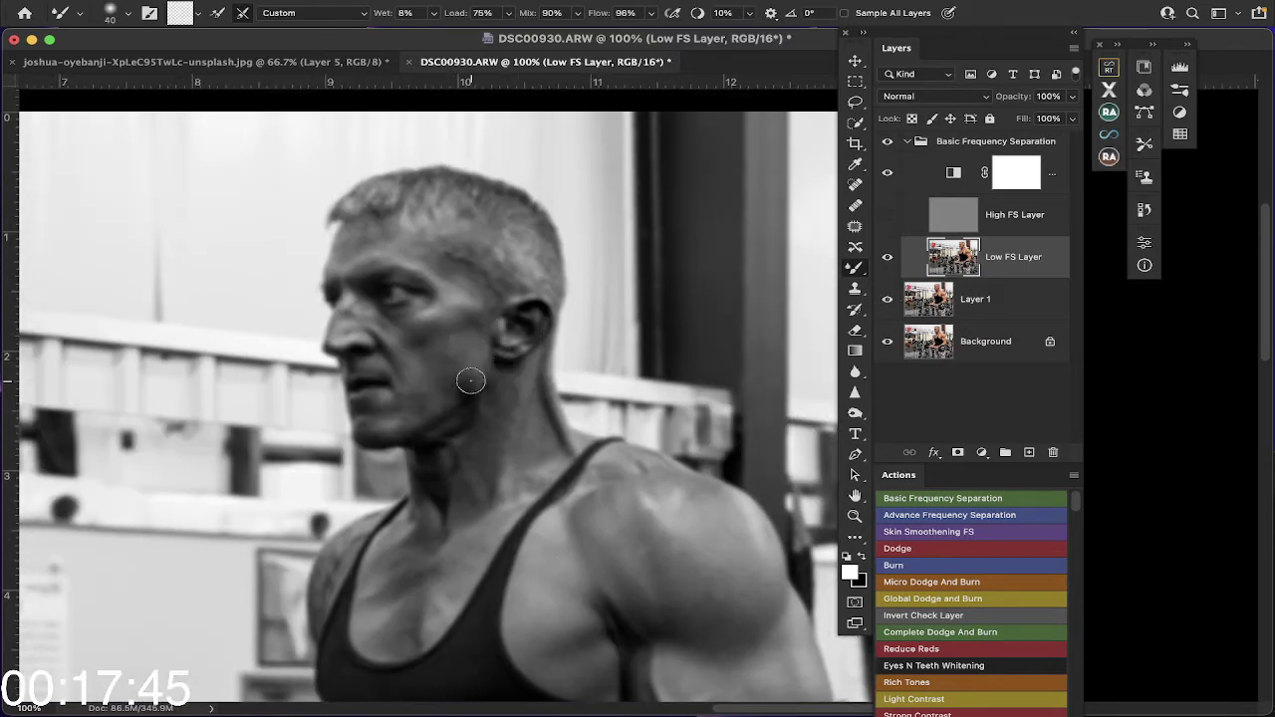
right_click(440, 346)
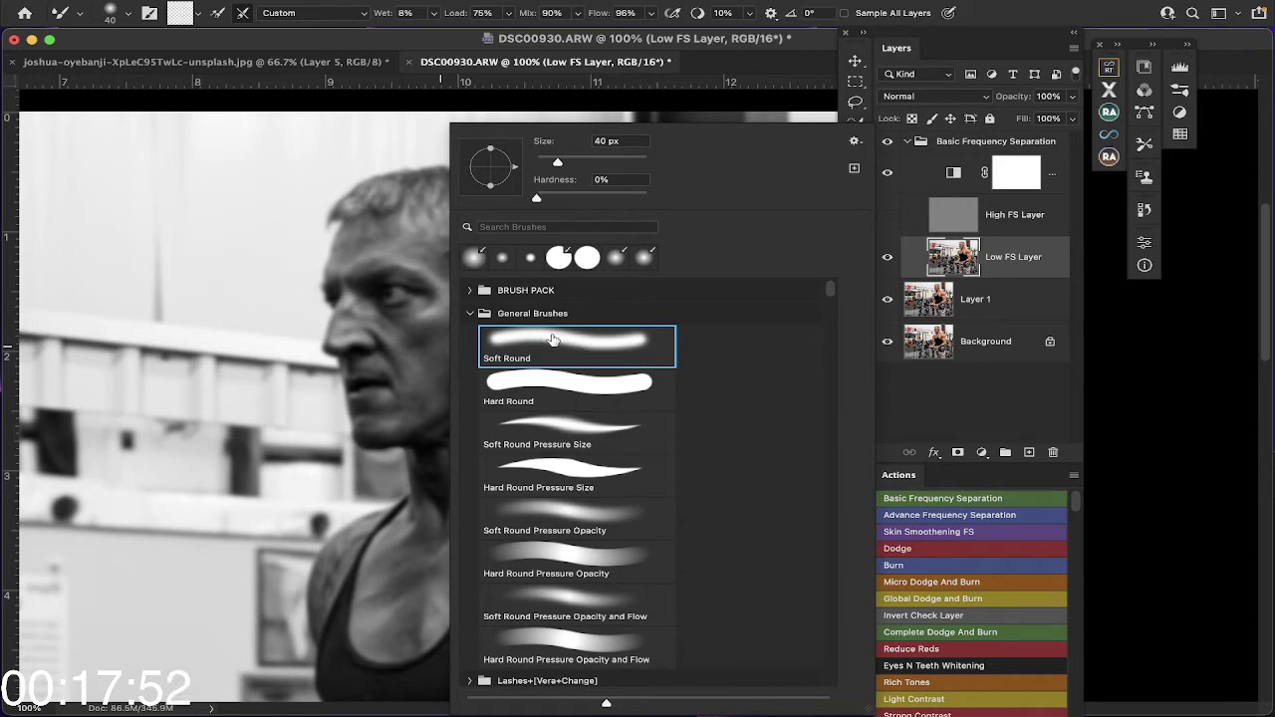
click(407, 339)
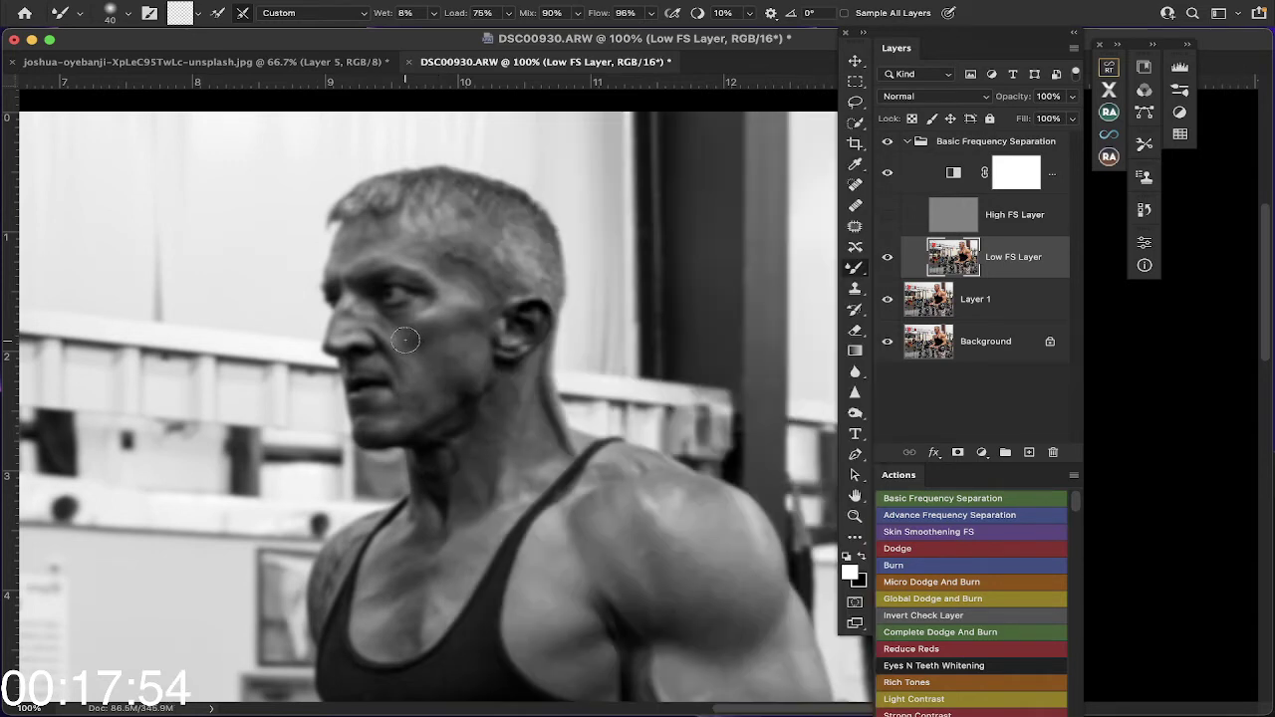
key(bracketright)
key(bracketright)
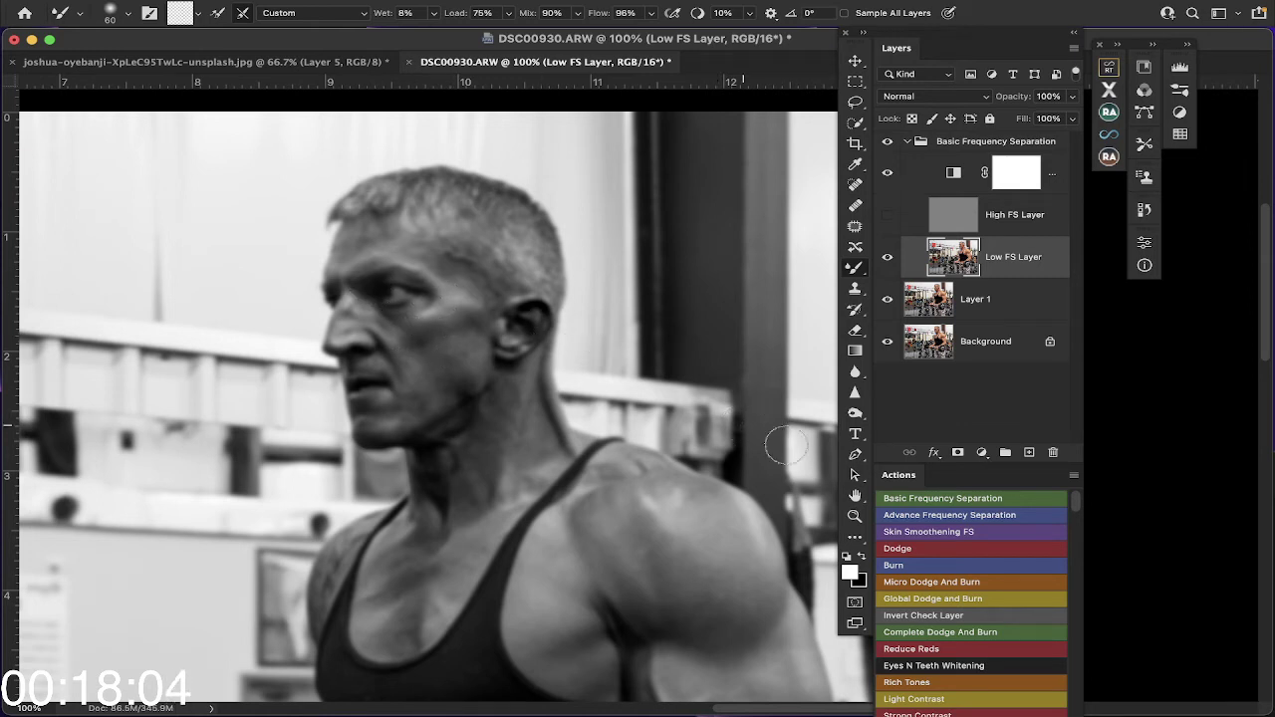
Step: Blend the skin tones on the man's cheek, forehead and jaw with the 60 px Mixer Brush at 139% zoom
click(854, 517)
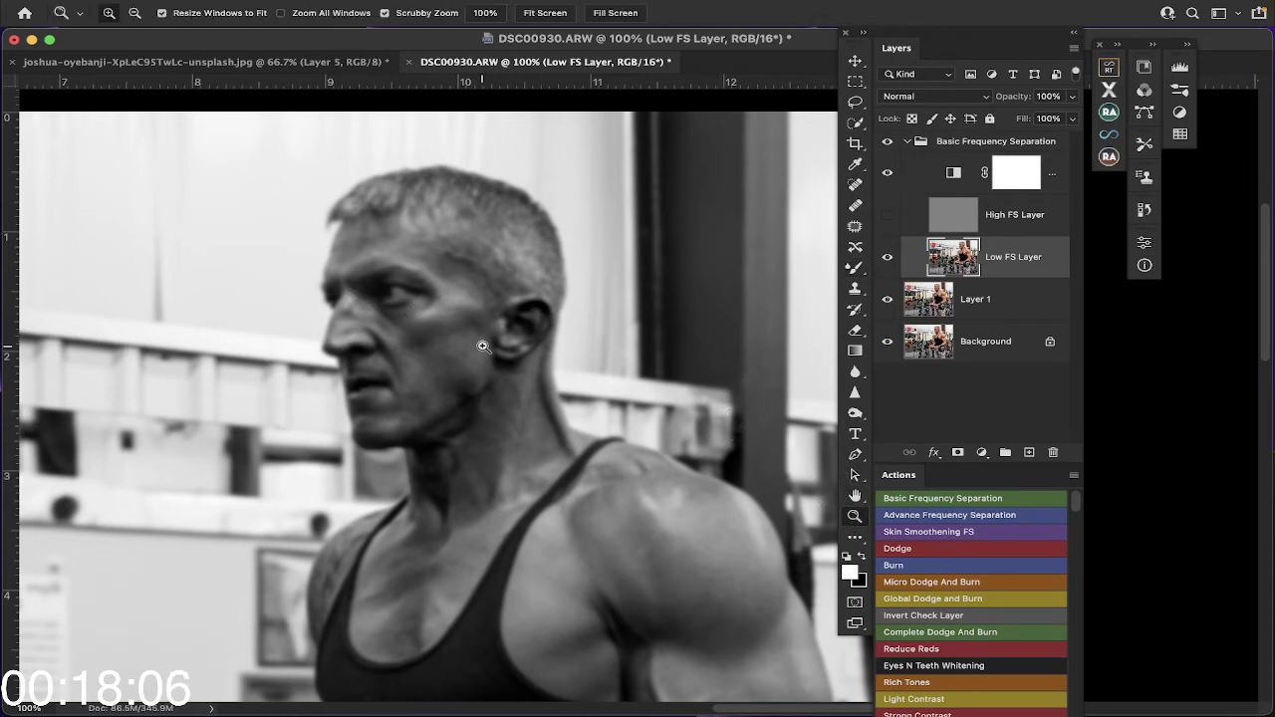
click(418, 321)
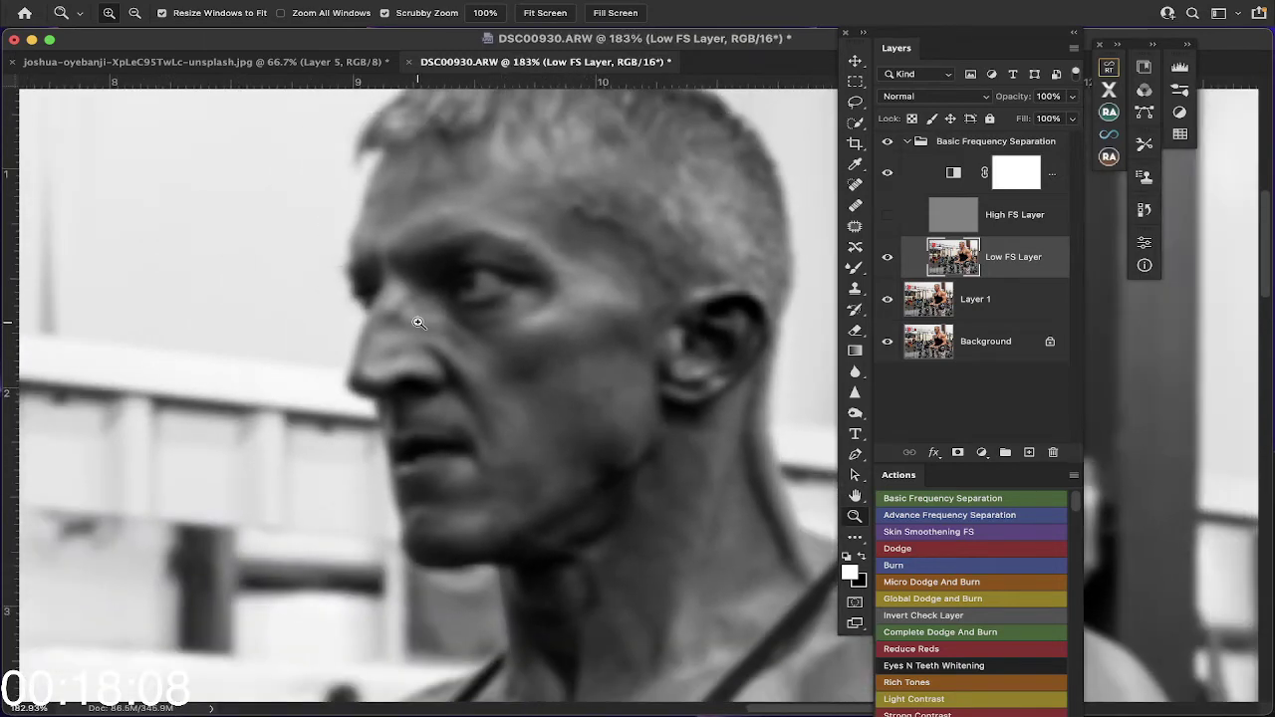
alt+click(419, 322)
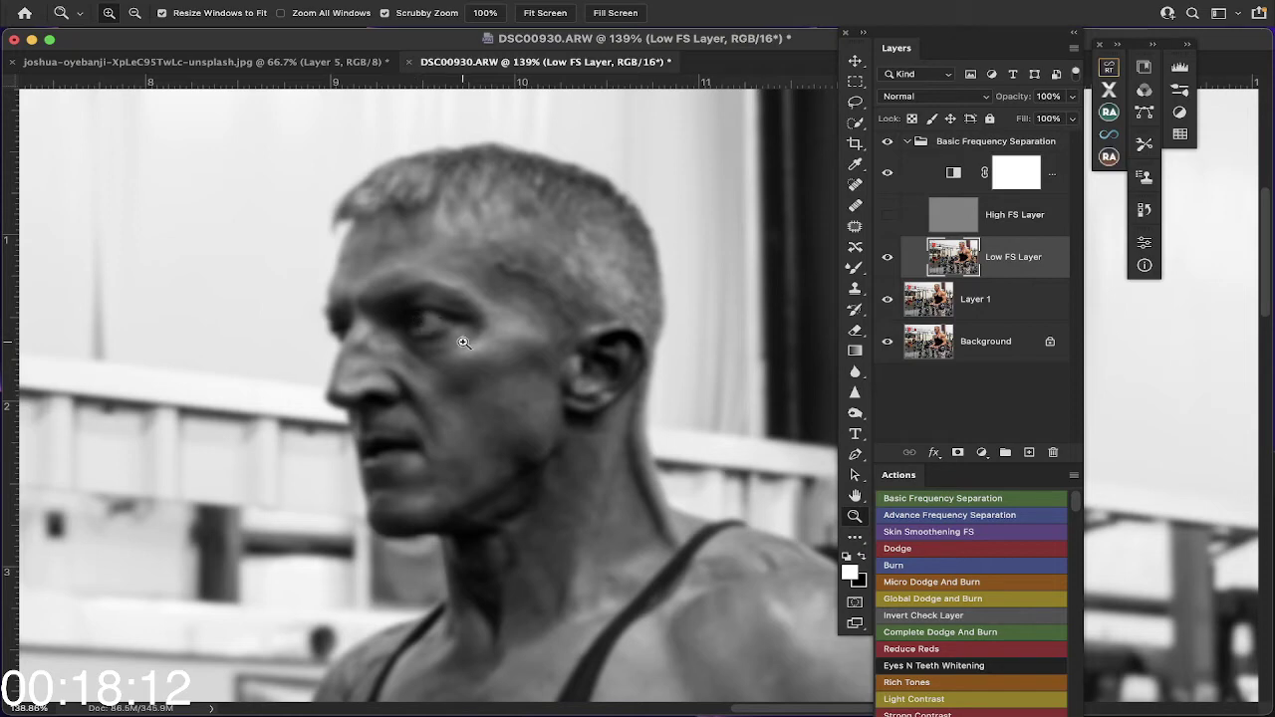
scroll(448, 364, down, 2)
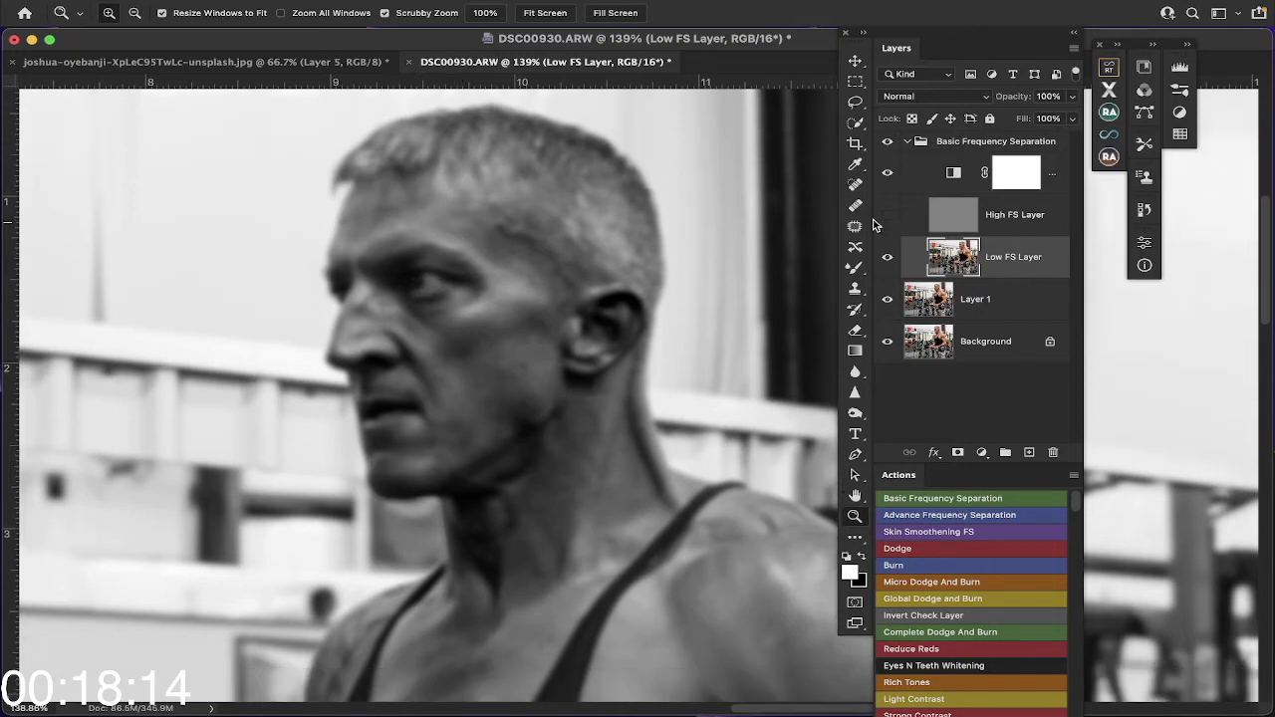
click(857, 269)
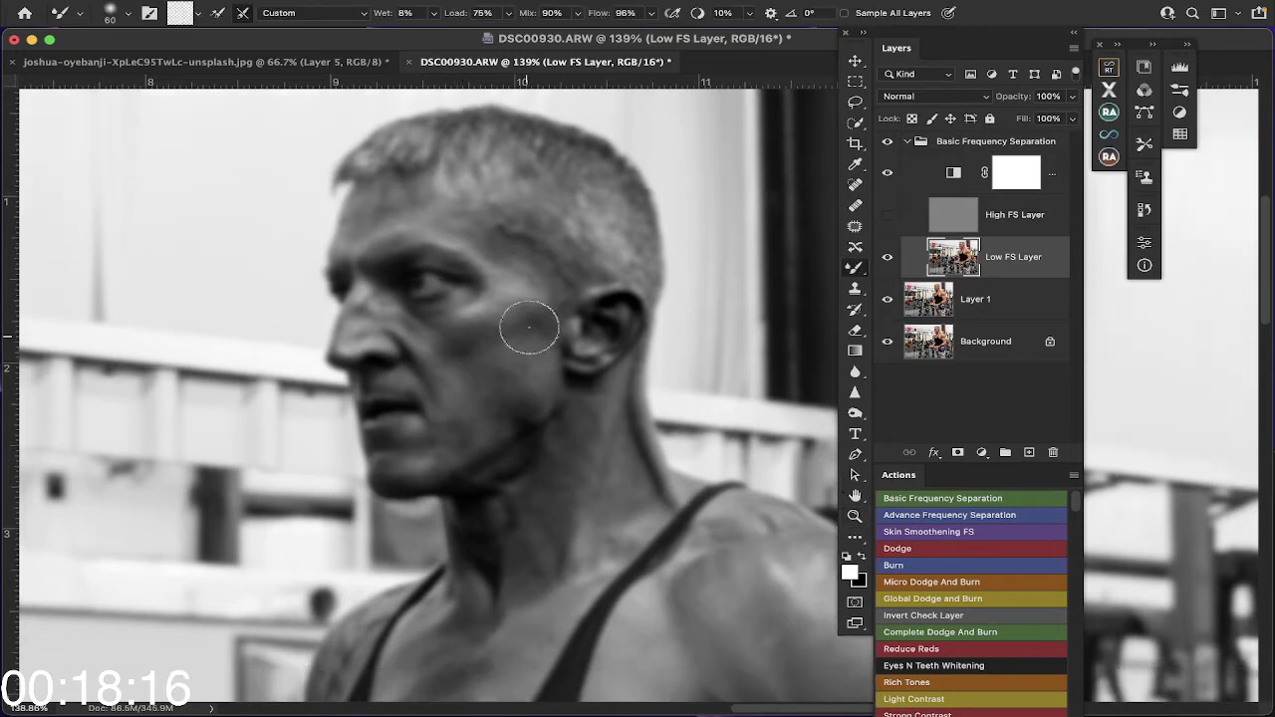
drag(529, 319, 479, 328)
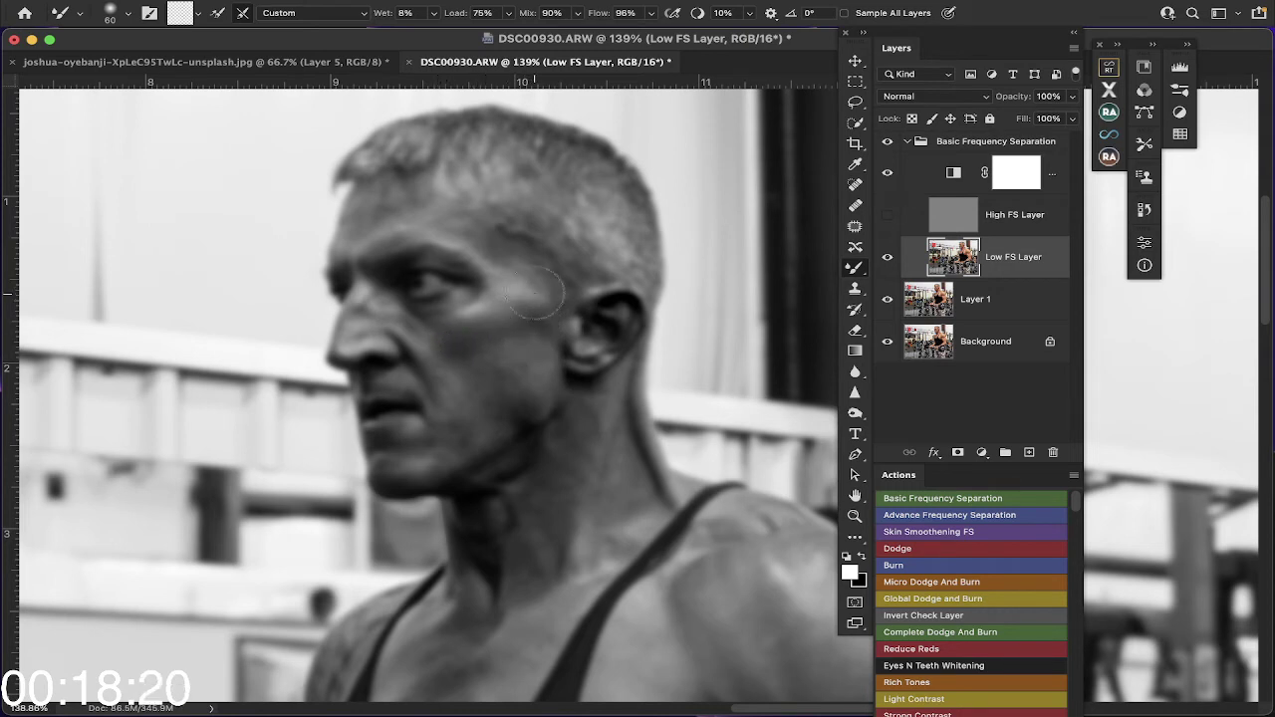
mouse_move(531, 289)
mouse_down()
mouse_move(479, 250)
mouse_move(500, 233)
mouse_move(465, 233)
mouse_move(510, 273)
mouse_move(505, 298)
mouse_move(479, 308)
mouse_move(509, 290)
mouse_move(429, 212)
mouse_move(358, 232)
mouse_move(365, 207)
mouse_move(392, 188)
mouse_move(401, 204)
mouse_move(370, 203)
mouse_up()
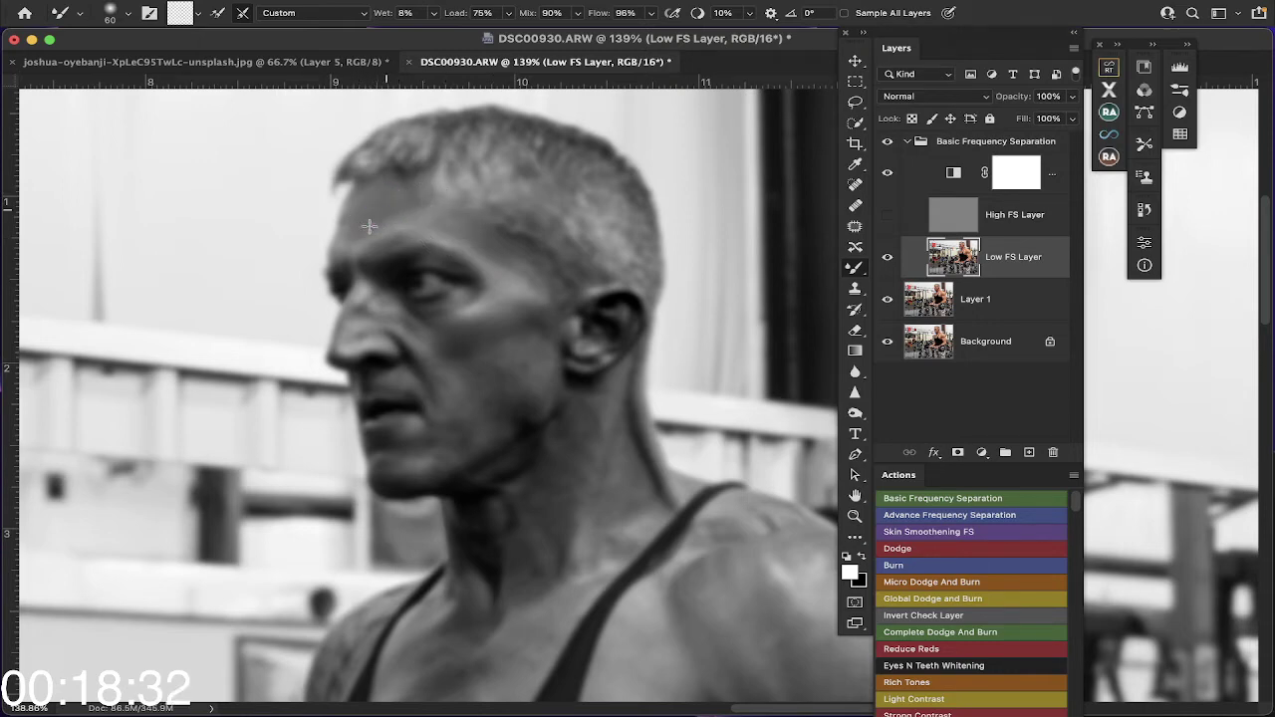
mouse_move(407, 315)
mouse_down()
mouse_move(369, 321)
mouse_move(366, 303)
mouse_move(353, 334)
mouse_move(364, 304)
mouse_move(411, 330)
mouse_move(446, 382)
mouse_move(435, 362)
mouse_move(453, 384)
mouse_move(445, 371)
mouse_move(507, 374)
mouse_move(486, 379)
mouse_move(502, 400)
mouse_move(543, 369)
mouse_move(524, 352)
mouse_move(514, 368)
mouse_move(547, 360)
mouse_move(454, 401)
mouse_move(477, 408)
mouse_move(484, 440)
mouse_move(445, 456)
mouse_move(427, 447)
mouse_move(384, 487)
mouse_move(465, 470)
mouse_move(455, 455)
mouse_move(389, 455)
mouse_move(378, 460)
mouse_move(526, 460)
mouse_move(535, 447)
mouse_move(510, 469)
mouse_up()
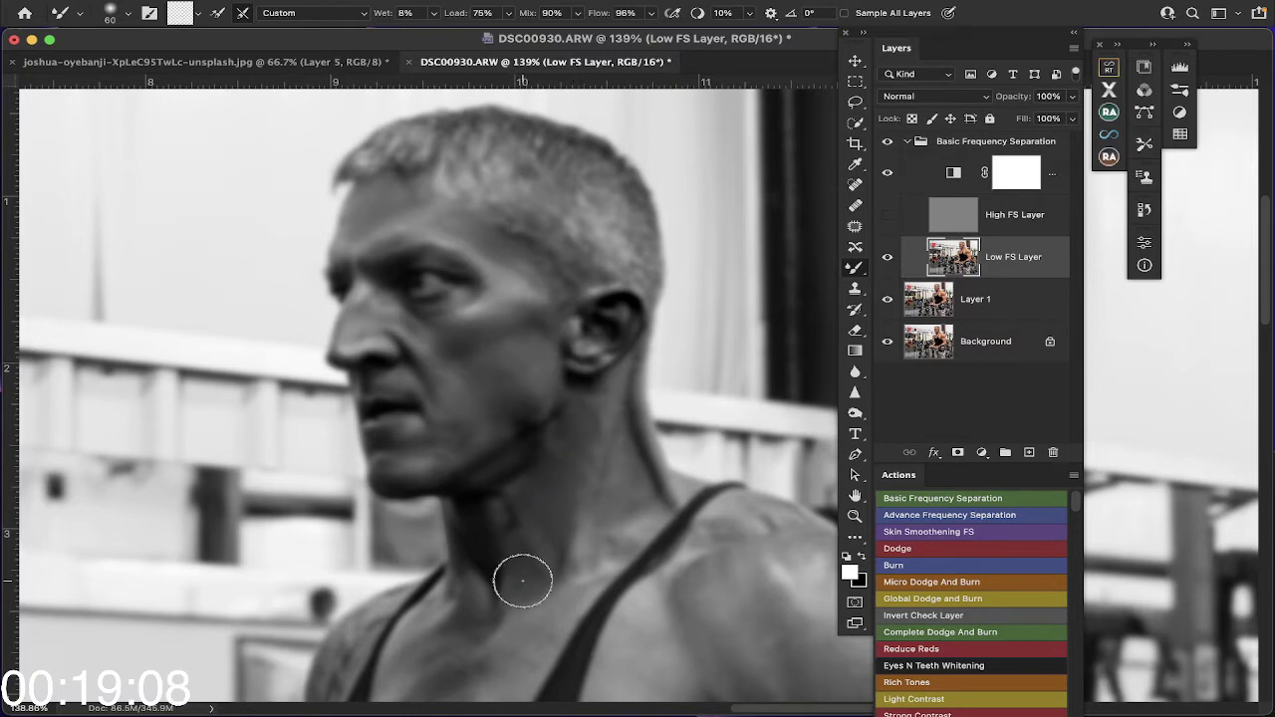
Step: Blend the skin tones on the man's neck, chest and front of the shoulder with the 60 px Mixer Brush
scroll(518, 584, down, 3)
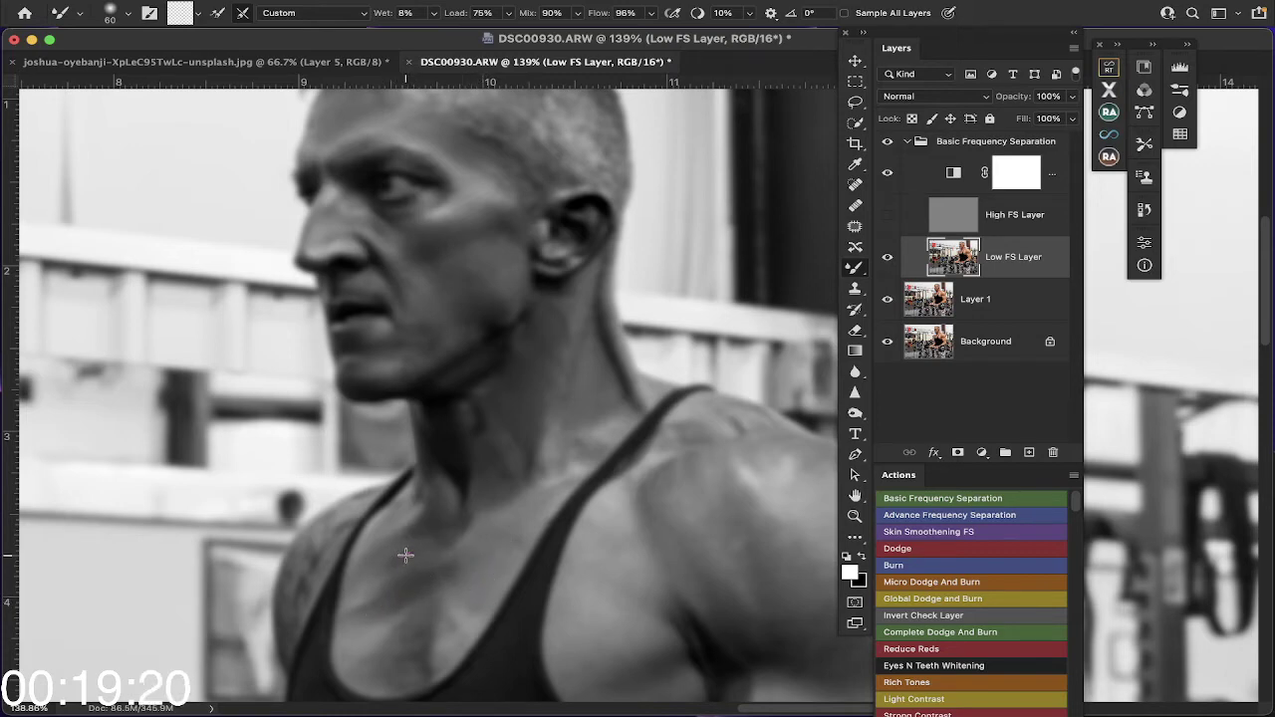
scroll(364, 571, down, 3)
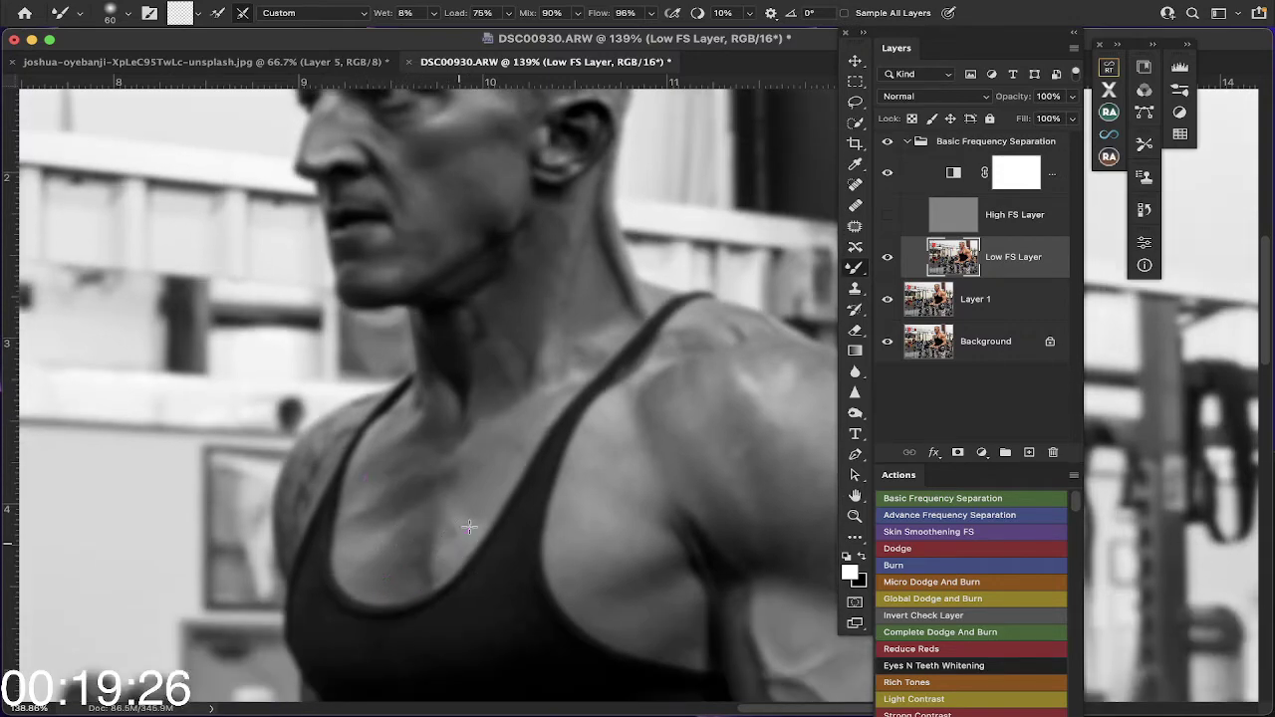
scroll(594, 462, right, 3)
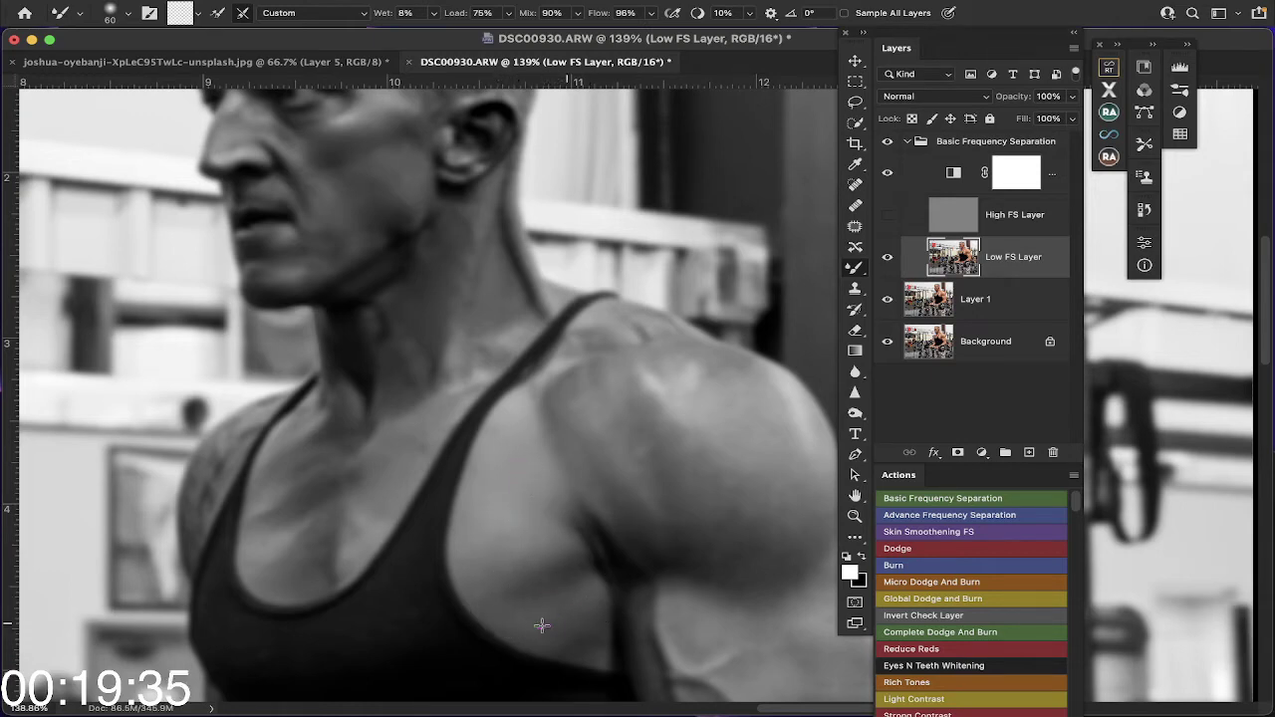
scroll(593, 645, right, 2)
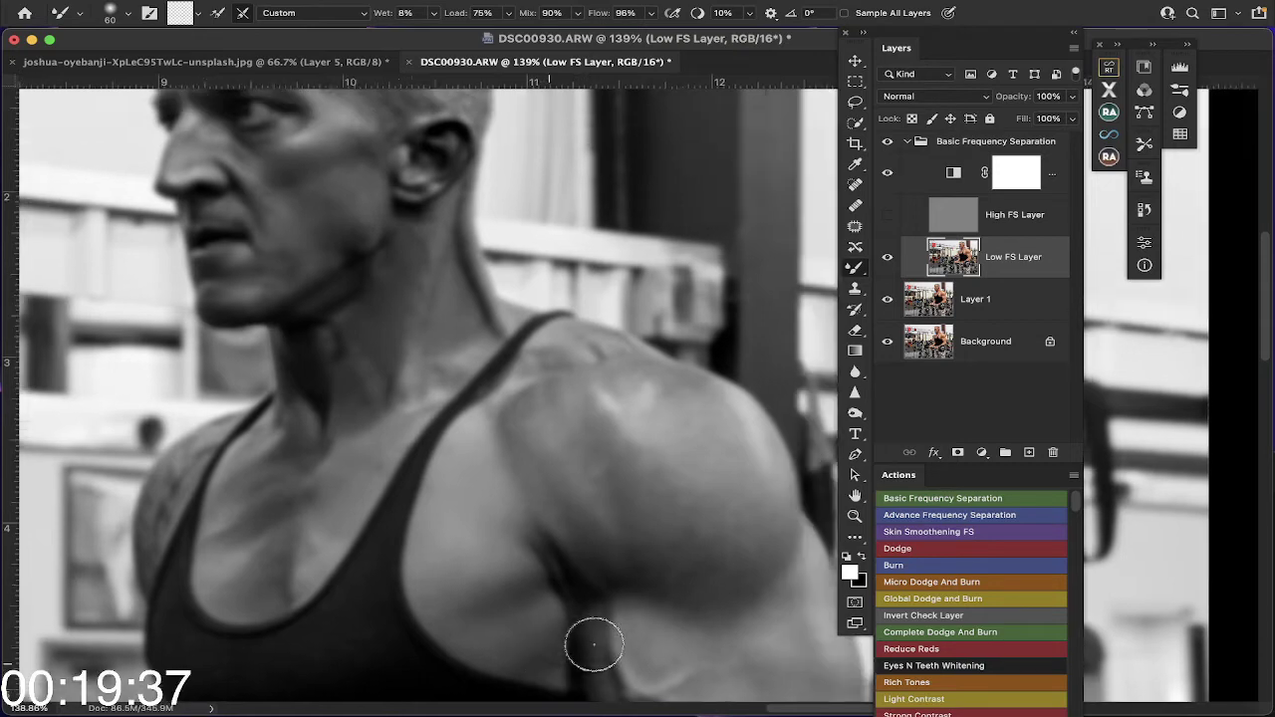
scroll(593, 645, right, 8)
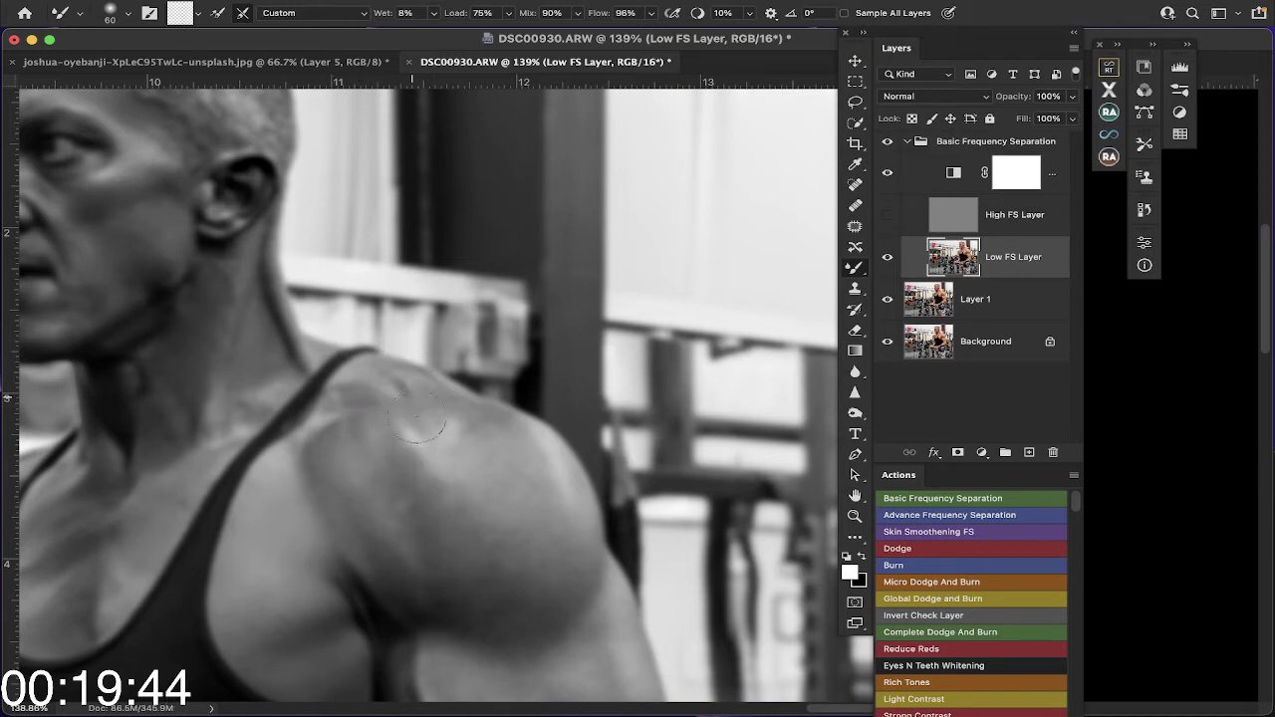
scroll(489, 419, down, 3)
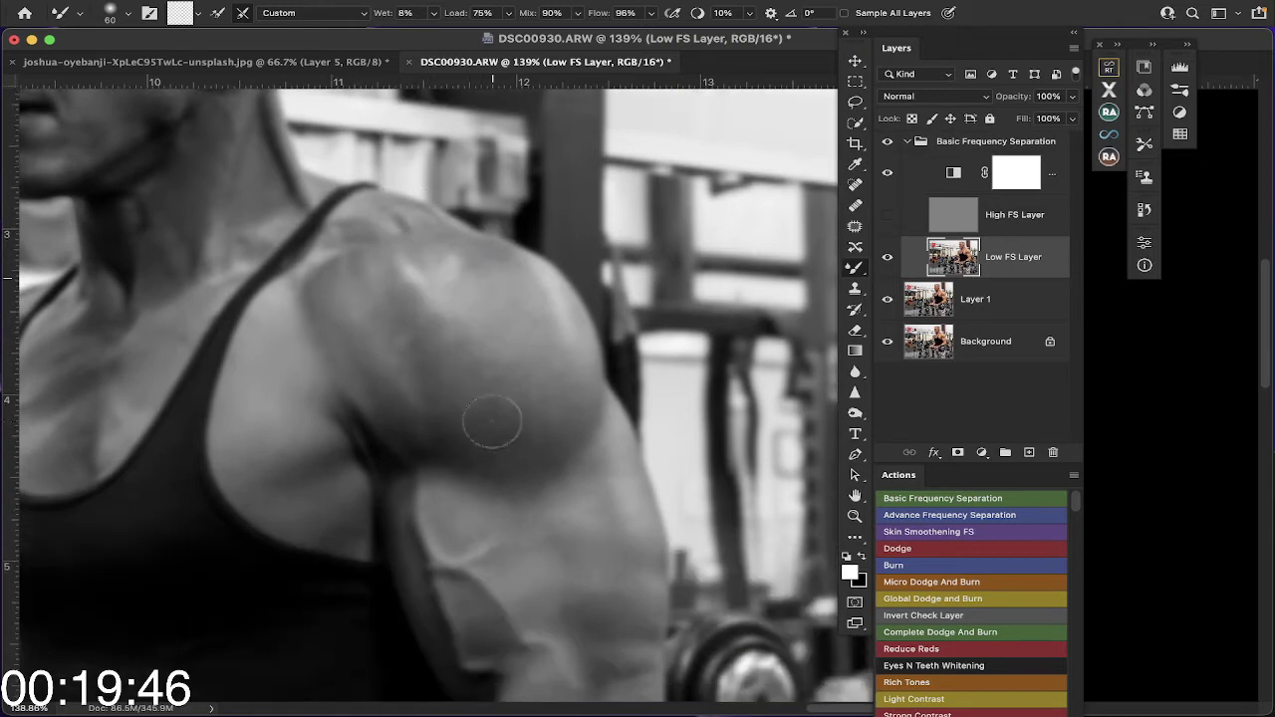
Step: Enlarge the Mixer Brush to 90 px and blend the skin tones on the man's shoulder and upper arm
key(bracketright)
key(bracketright)
key(bracketright)
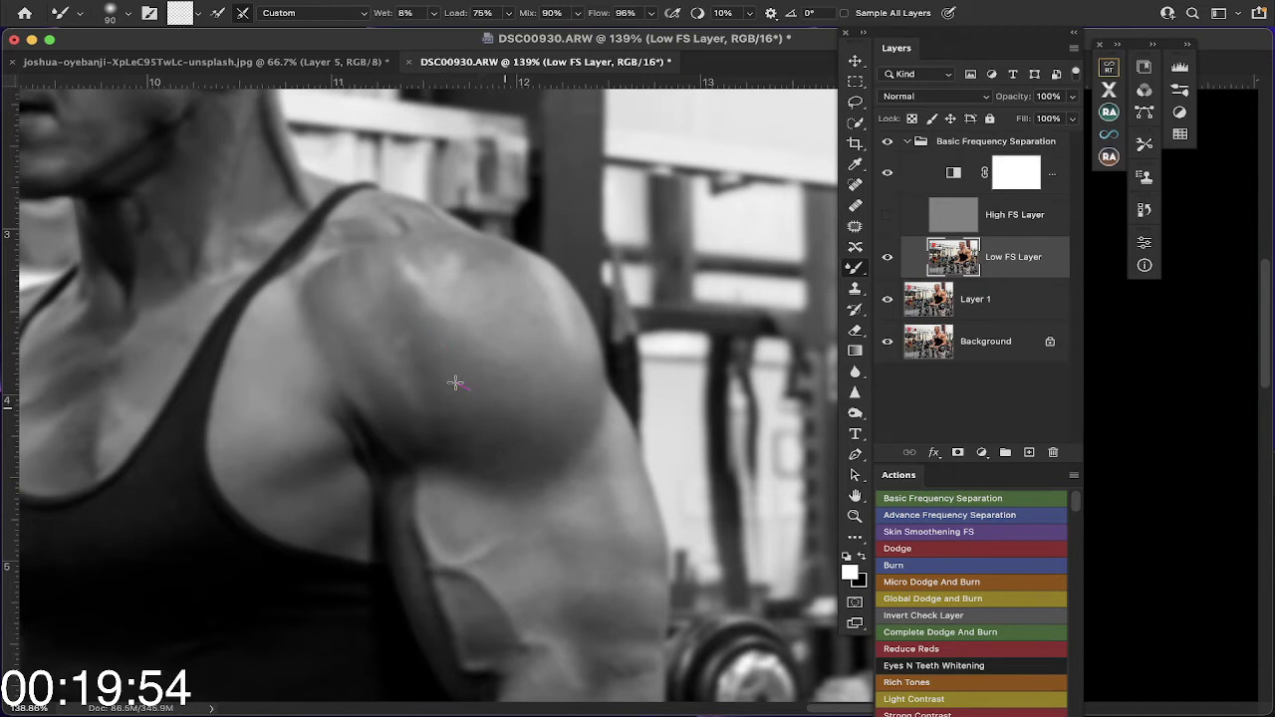
scroll(489, 433, down, 3)
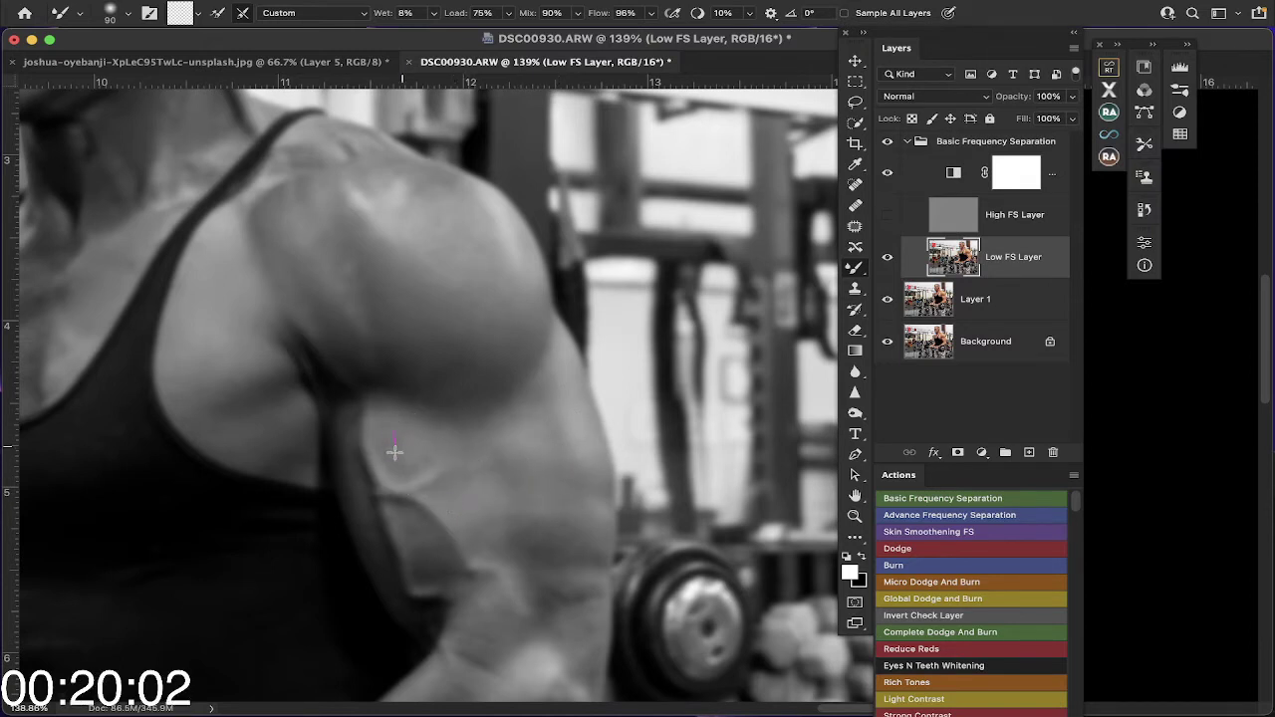
scroll(399, 429, down, 5)
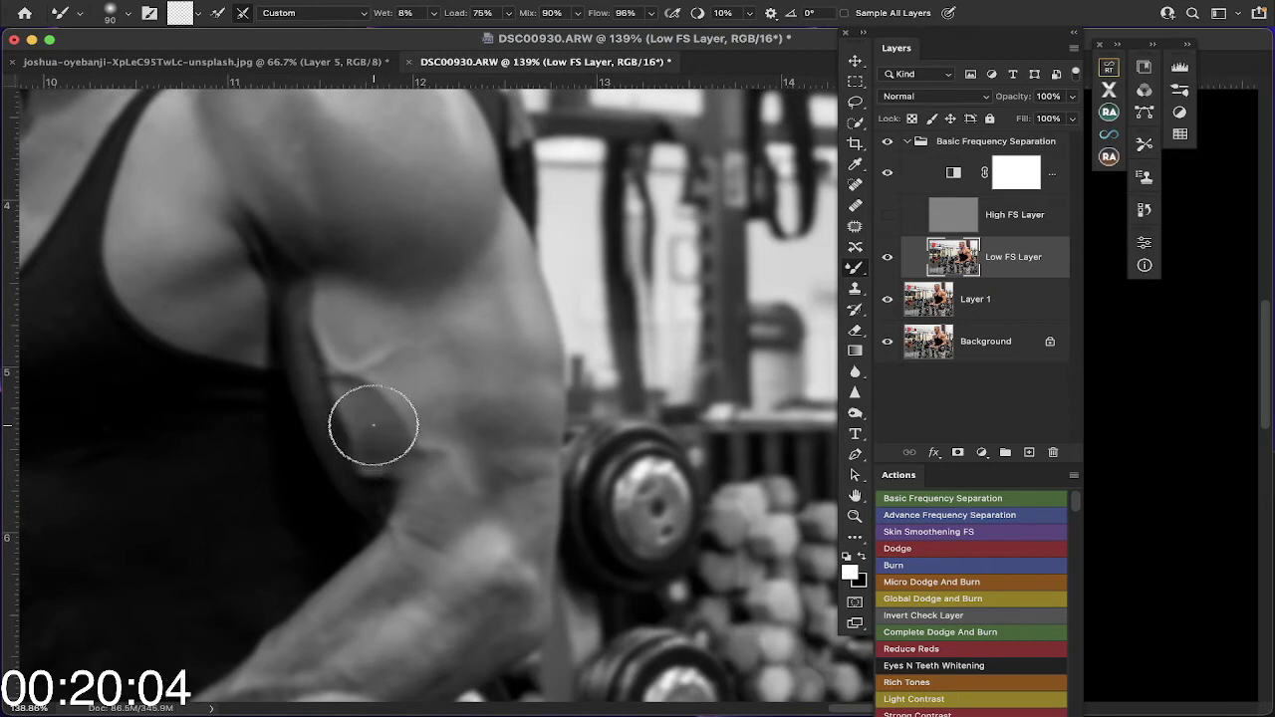
drag(373, 425, 377, 431)
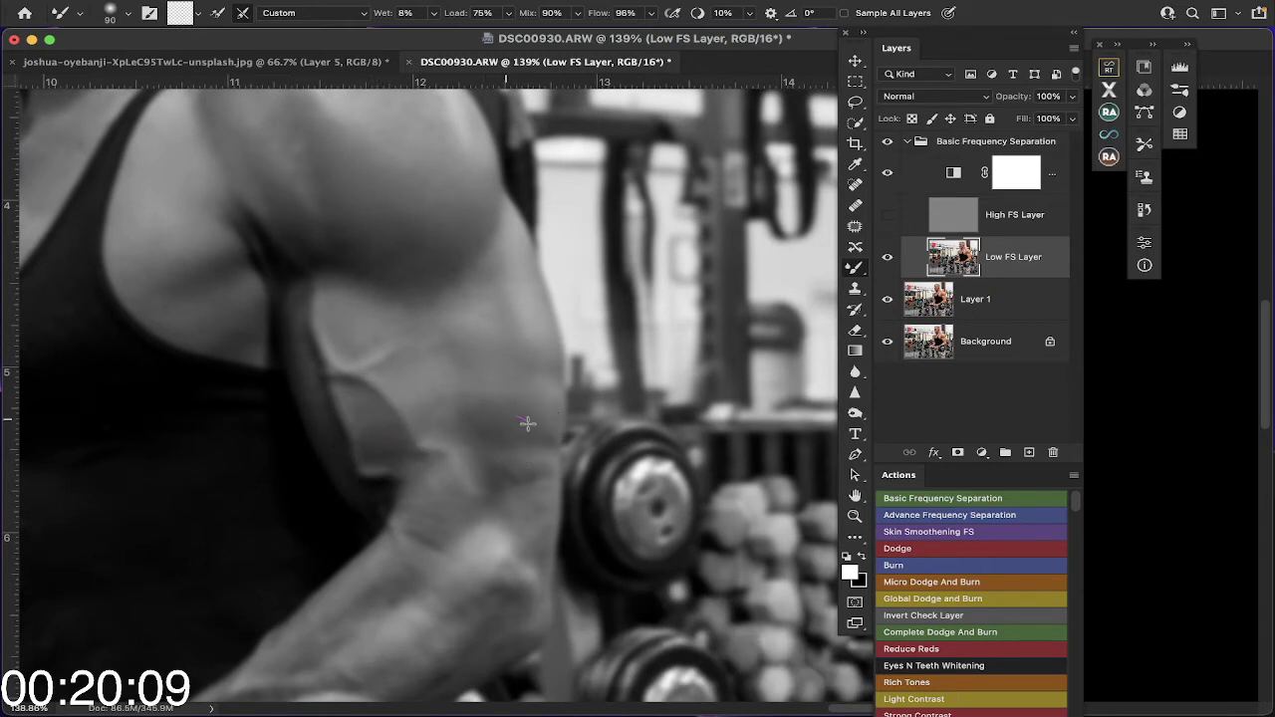
Step: Blend the skin tones on both of the man's forearms with the 90 px Mixer Brush
scroll(525, 431, down, 5)
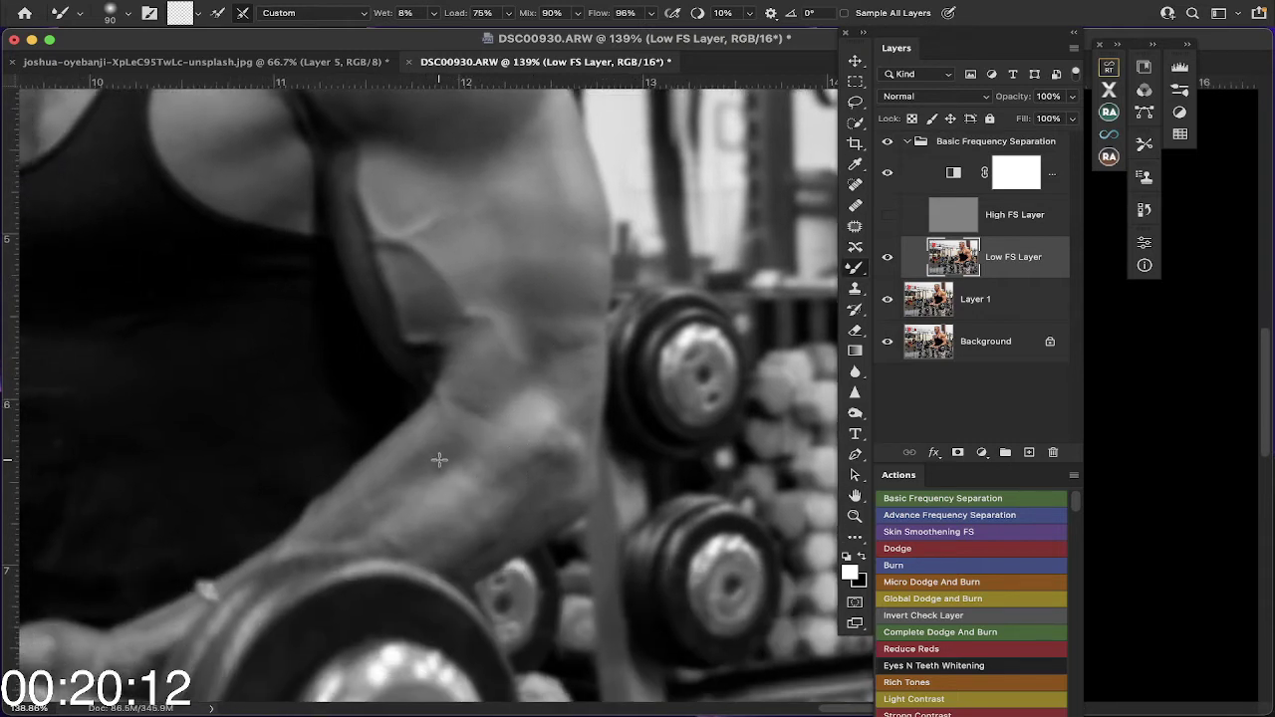
drag(409, 476, 392, 491)
mouse_move(336, 521)
mouse_down()
mouse_move(519, 497)
mouse_move(551, 471)
mouse_move(512, 524)
mouse_move(457, 557)
mouse_move(495, 534)
mouse_up()
scroll(509, 510, left, 10)
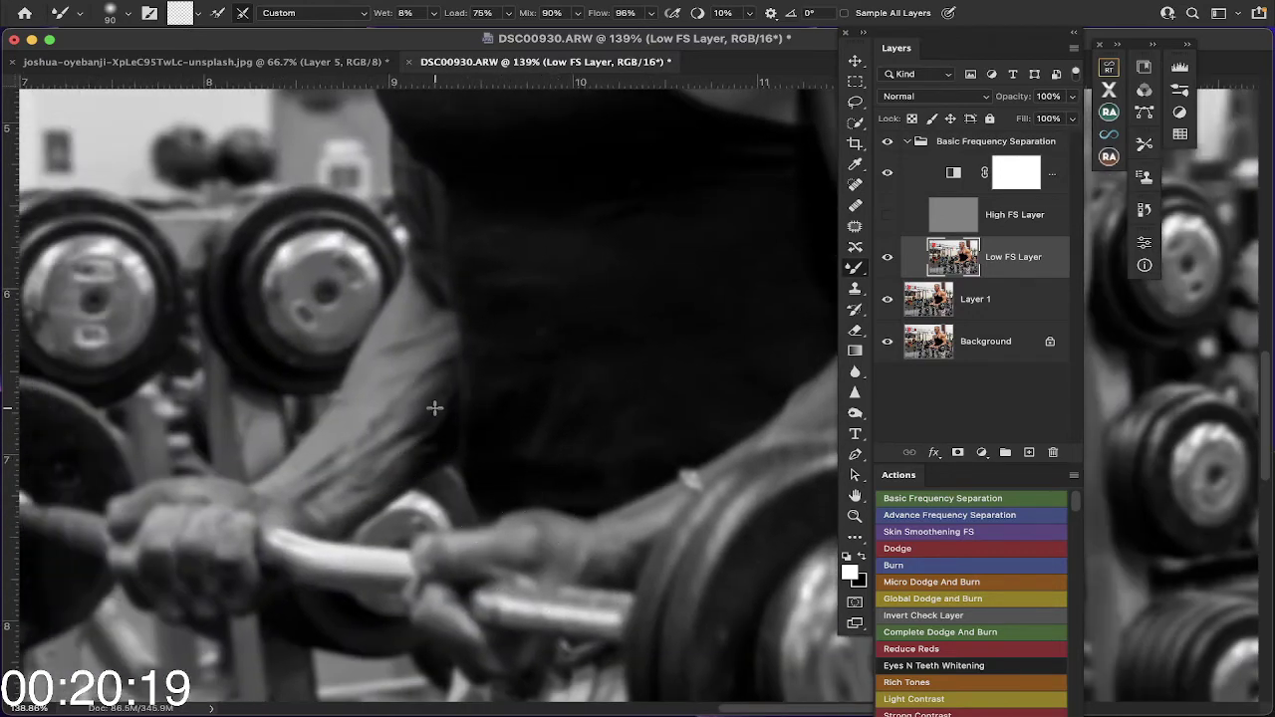
mouse_move(434, 408)
mouse_down()
mouse_move(372, 460)
mouse_move(433, 451)
mouse_move(399, 480)
mouse_move(434, 453)
mouse_move(343, 518)
mouse_up()
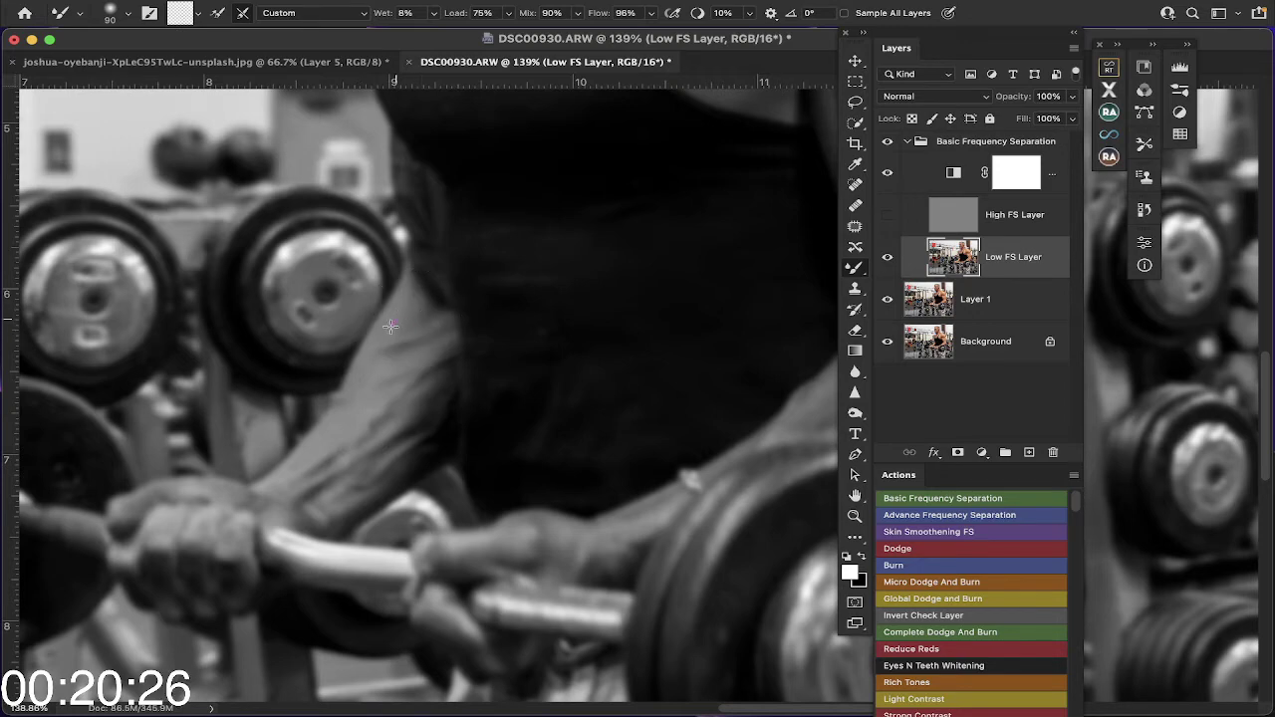
Step: Hide the Black & White adjustment and show the High FS Layer to restore the colour and skin texture
scroll(394, 323, up, 10)
scroll(398, 323, right, 3)
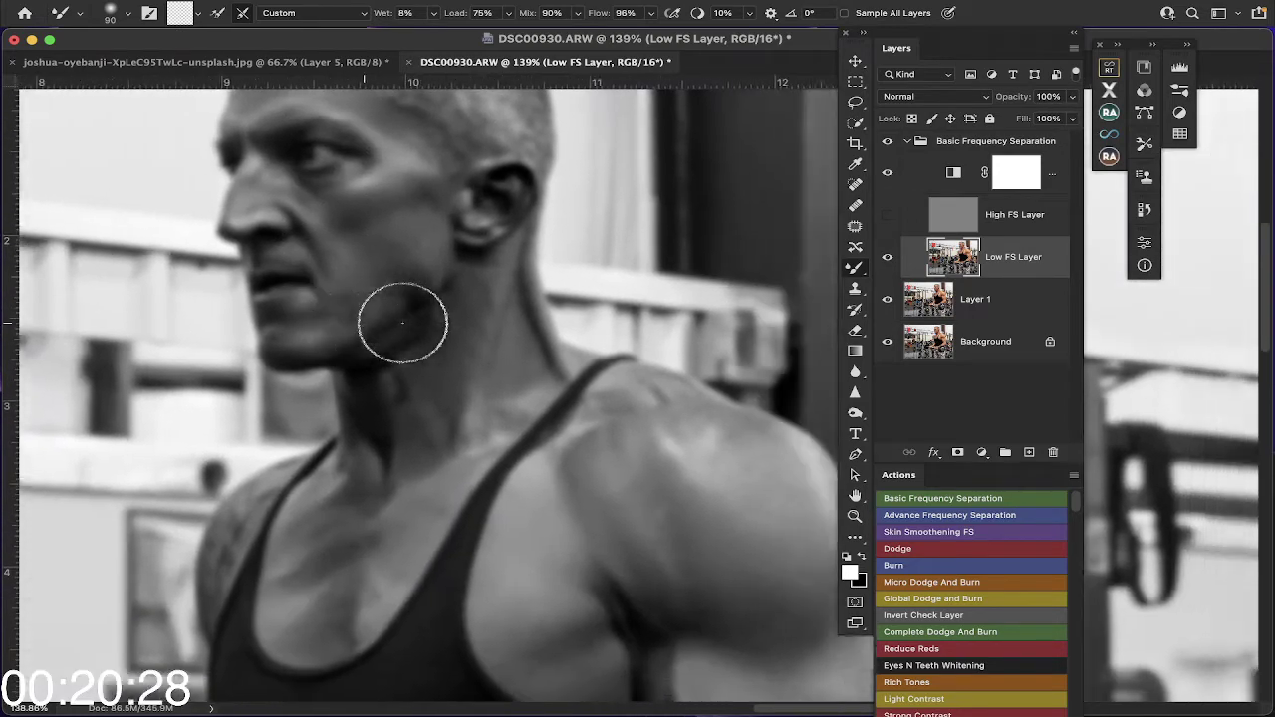
scroll(402, 321, right, 3)
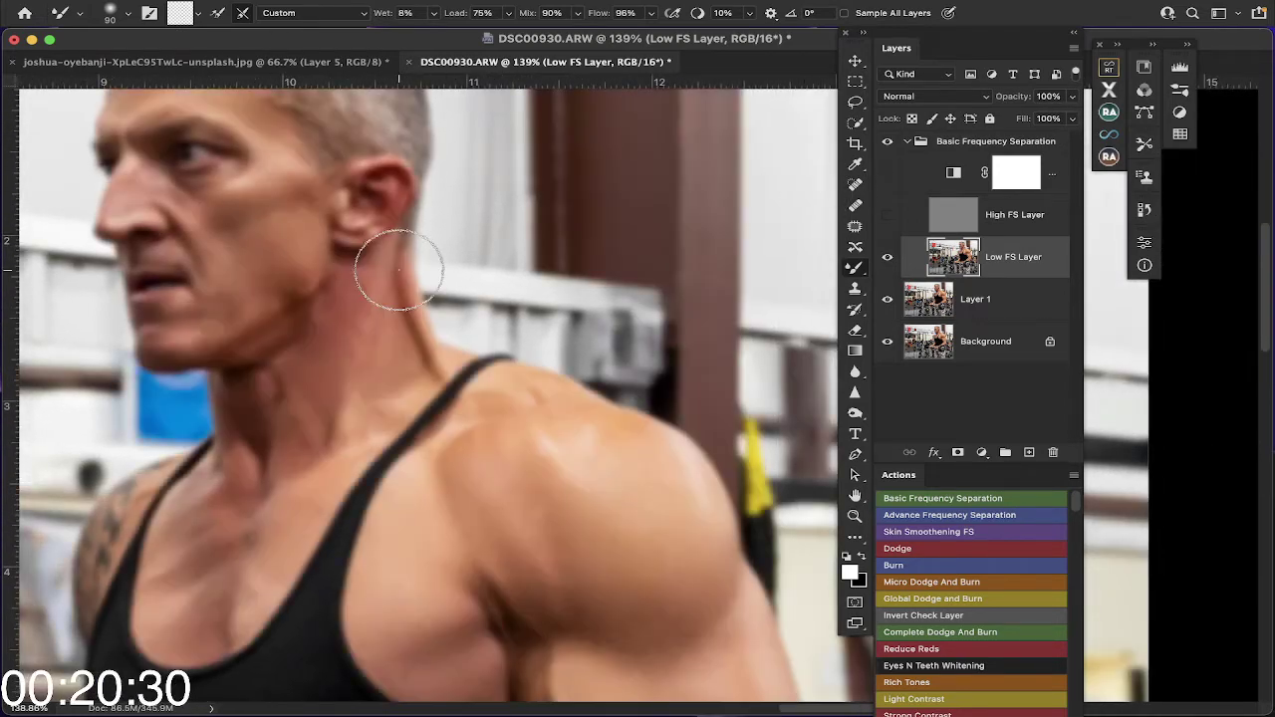
scroll(468, 261, down, 5)
scroll(463, 264, up, 5)
scroll(458, 266, left, 3)
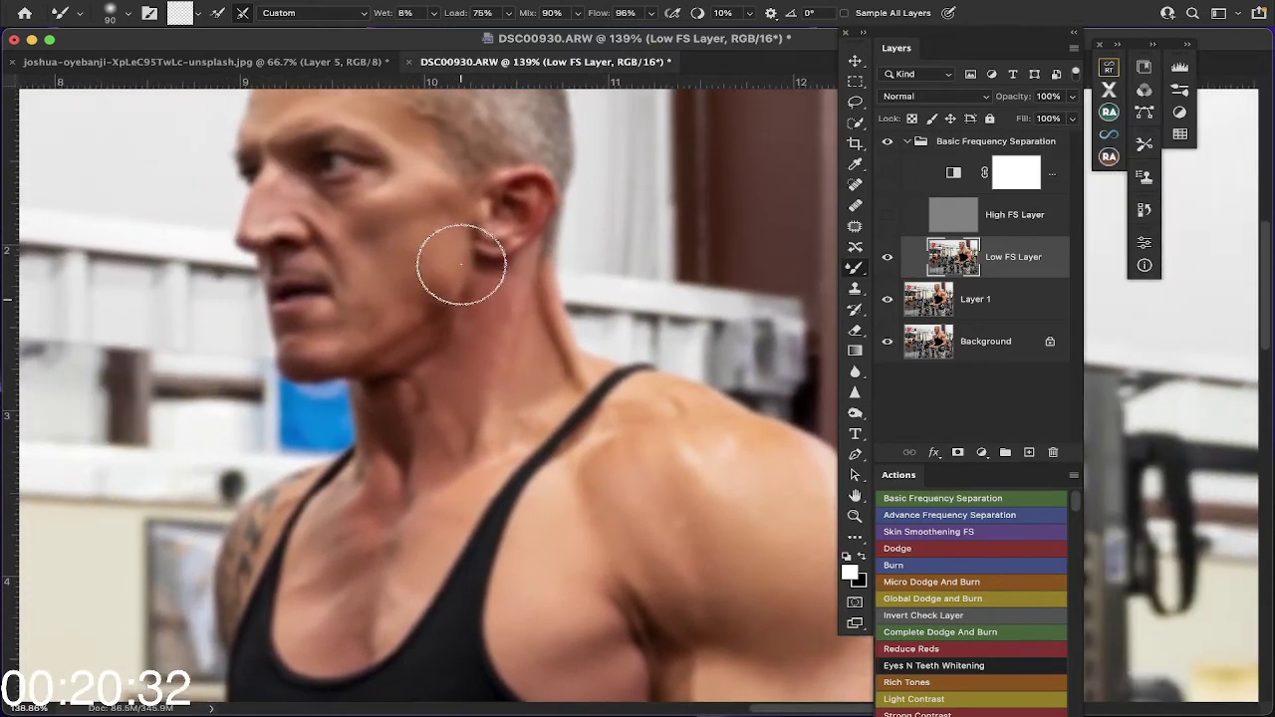
scroll(461, 264, up, 2)
click(886, 214)
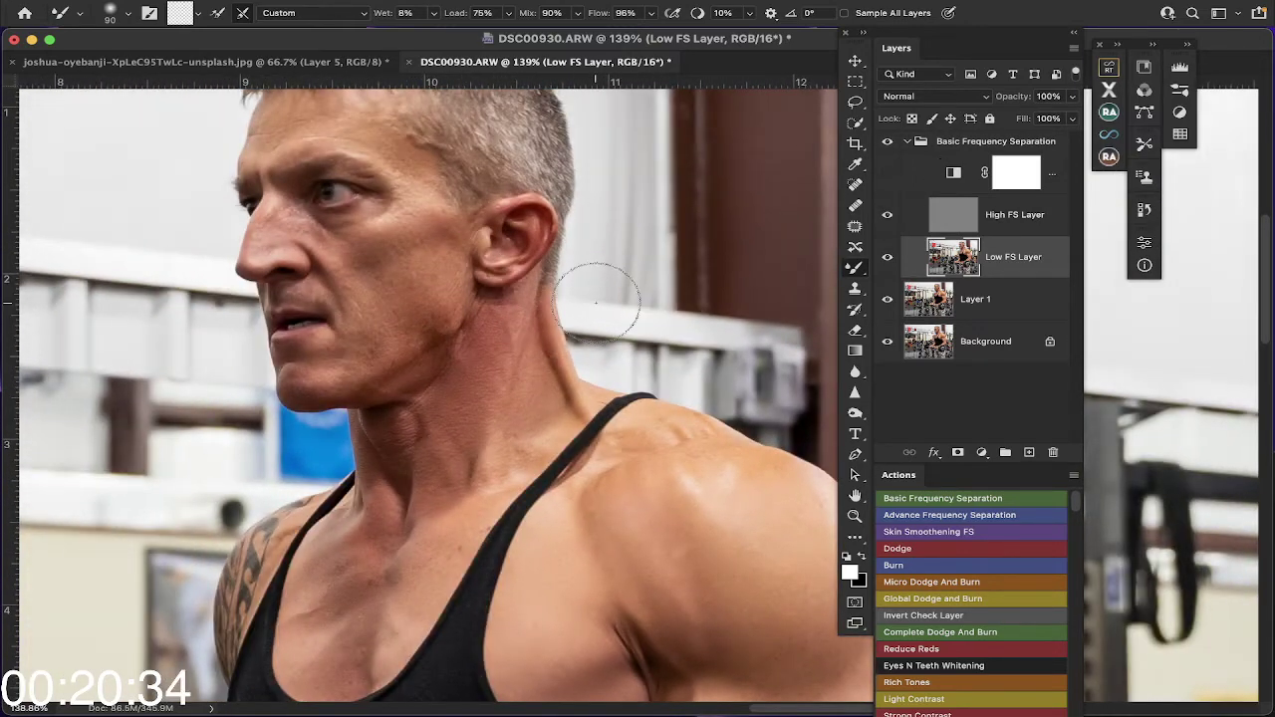
Step: Compare the retouched skin with the original Background layer, on the head close up and across the whole figure
scroll(598, 294, up, 3)
scroll(627, 299, left, 2)
scroll(618, 299, down, 1)
scroll(617, 298, right, 1)
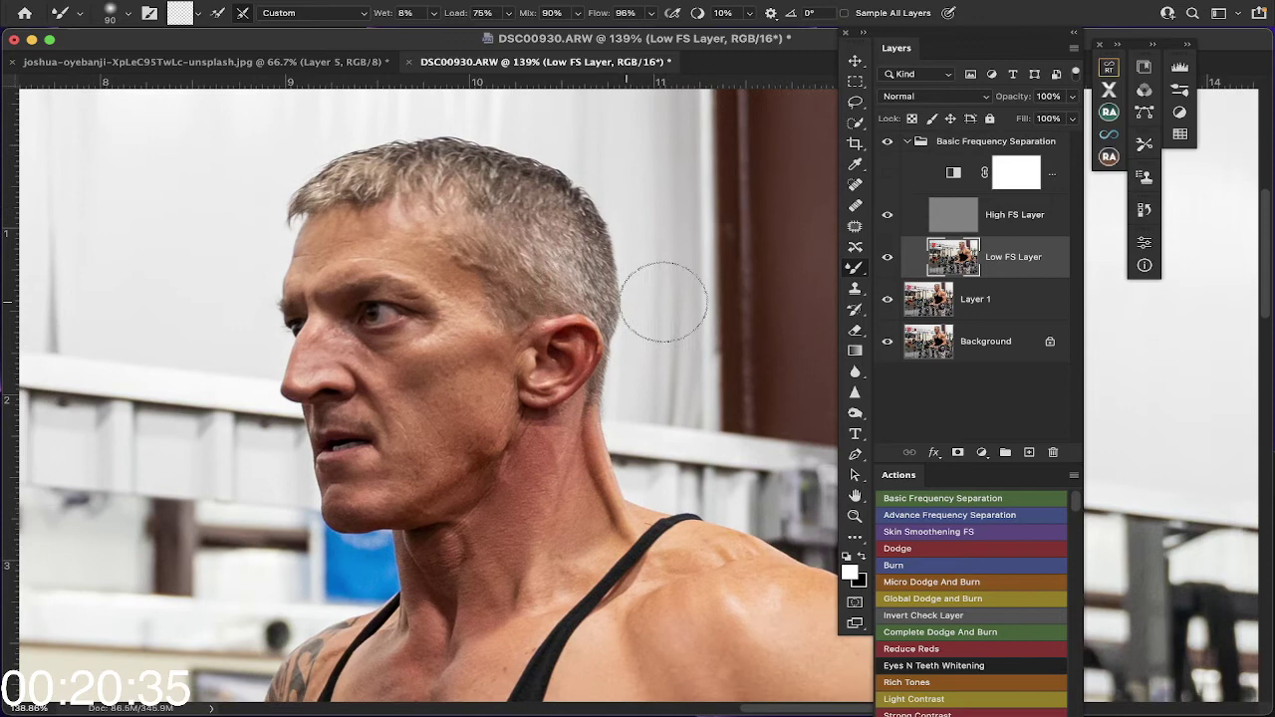
alt+click(887, 341)
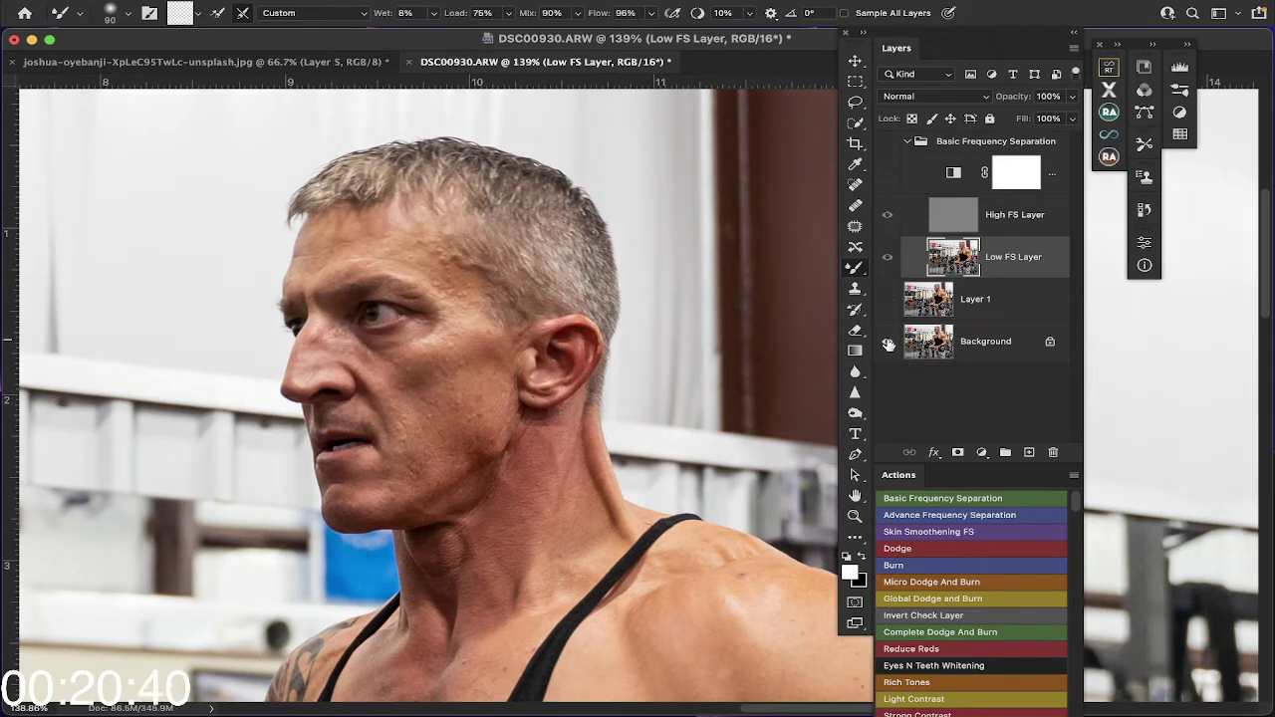
alt+click(887, 342)
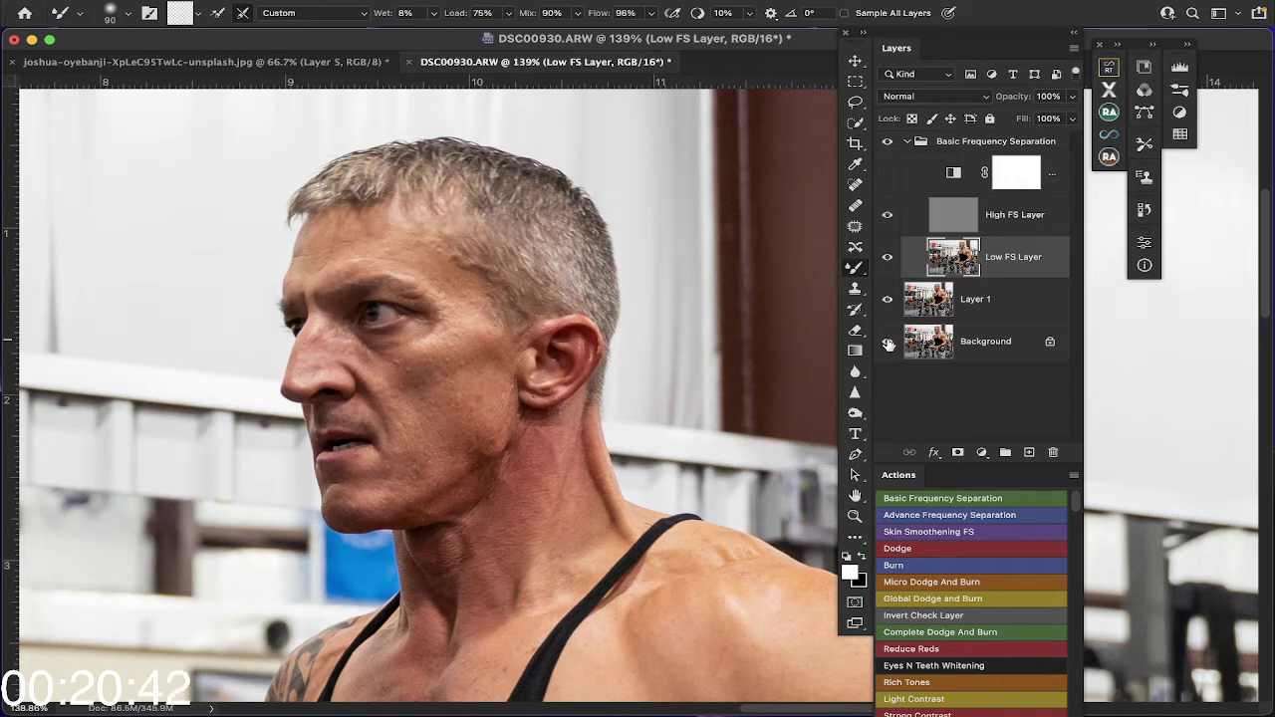
alt+click(887, 341)
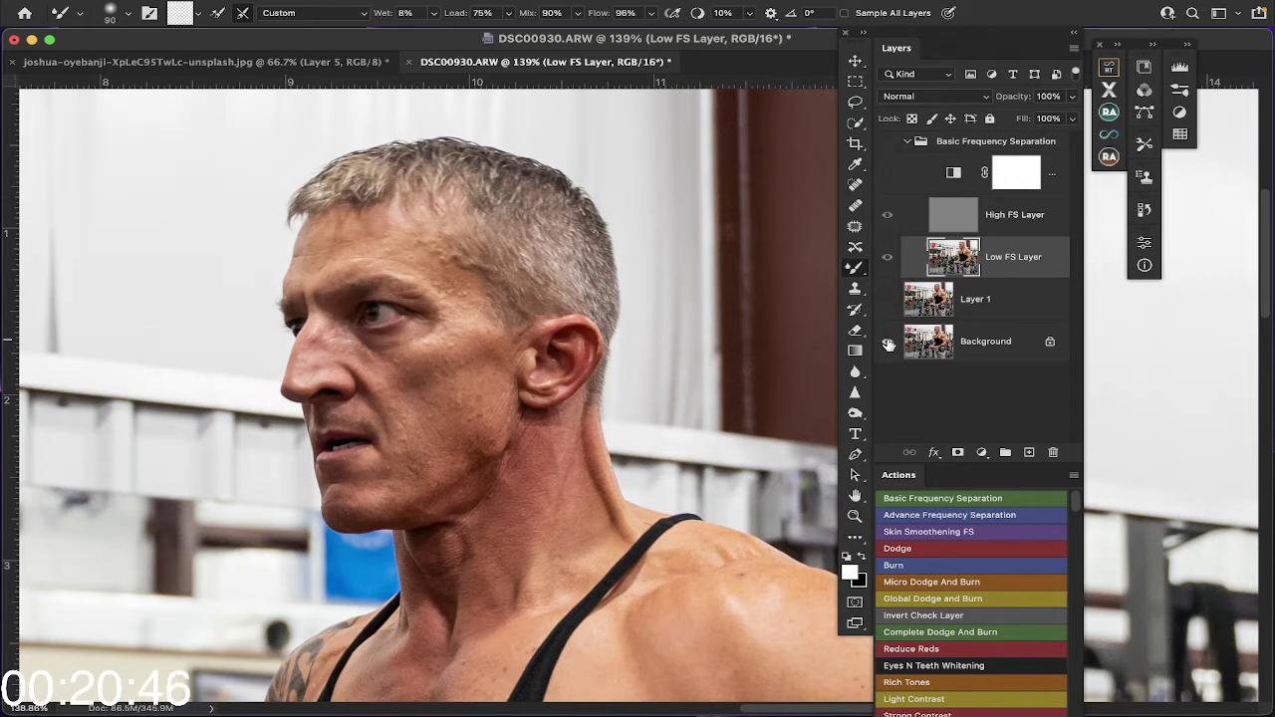
alt+click(888, 341)
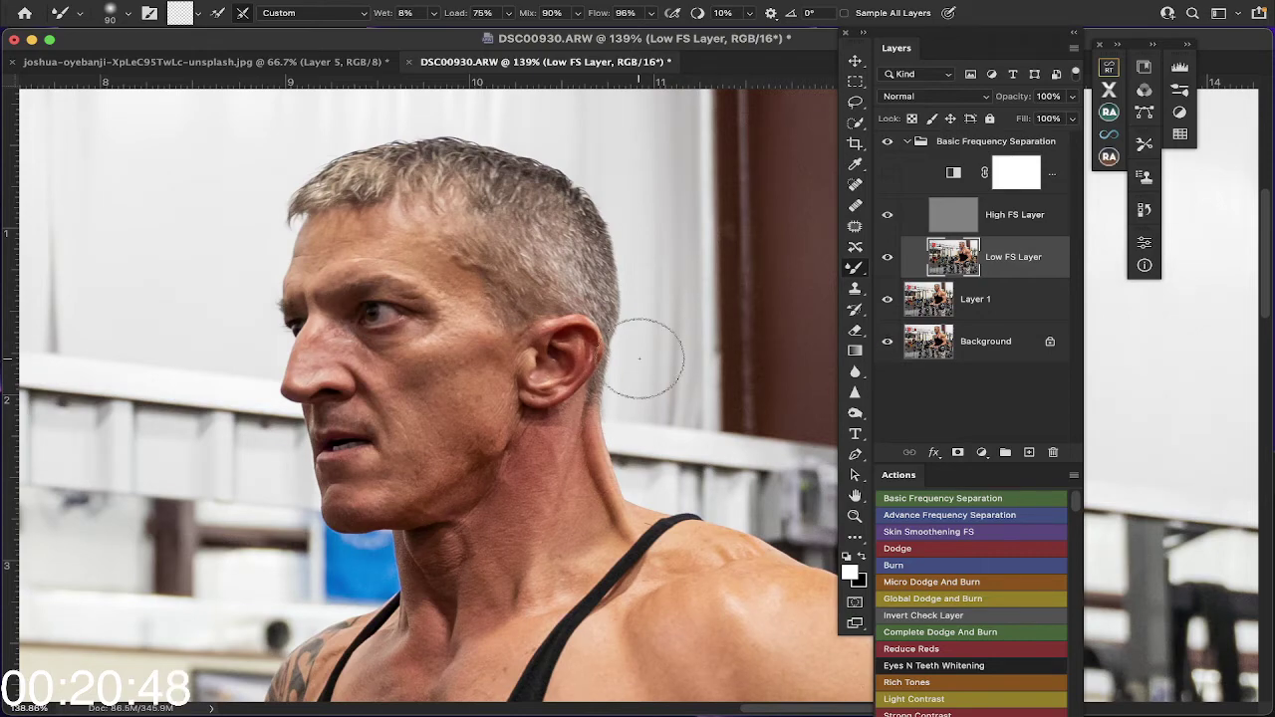
scroll(638, 356, down, 5)
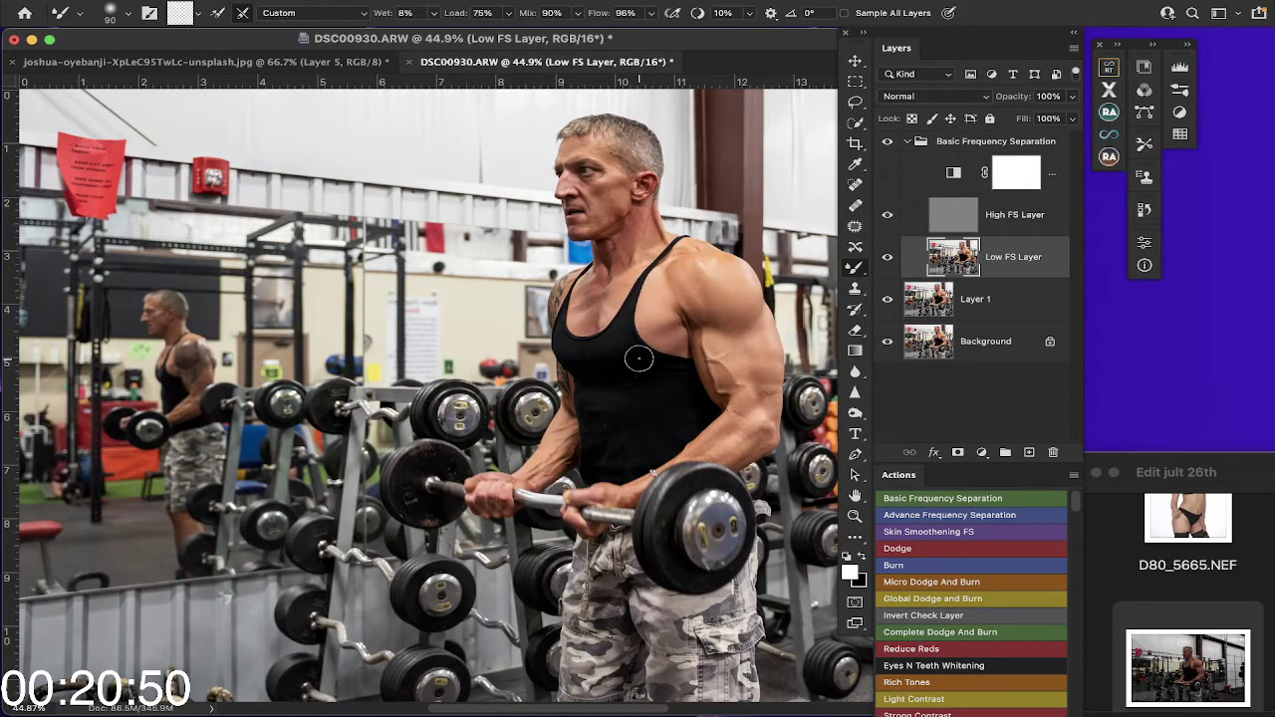
scroll(638, 358, right, 2)
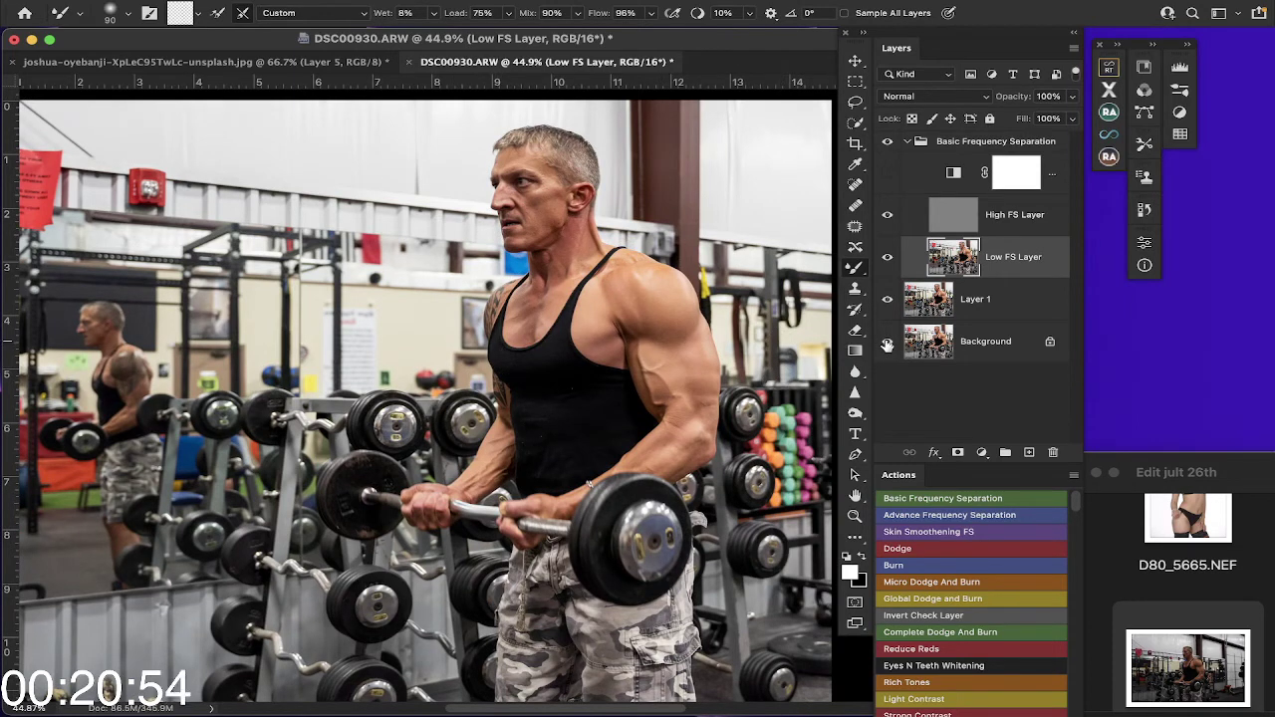
alt+click(887, 344)
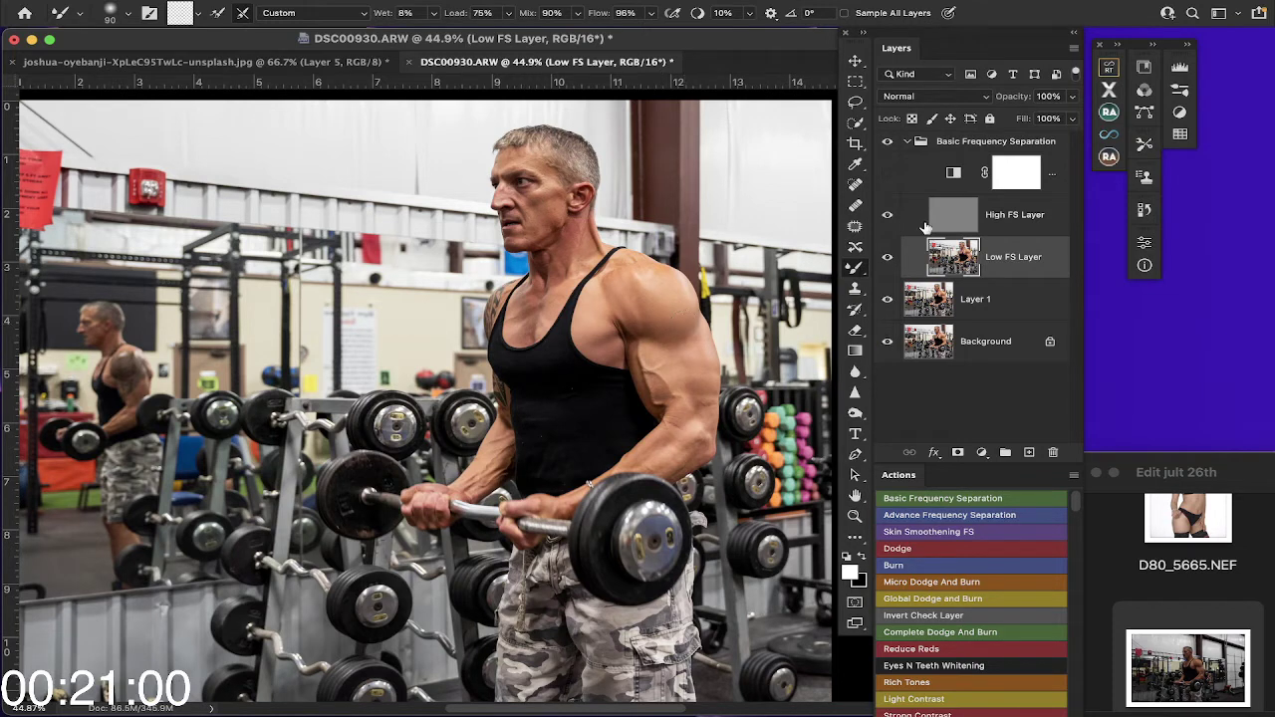
Step: Collapse the Basic Frequency Separation group and stamp all visible layers into a new layer above it
click(908, 142)
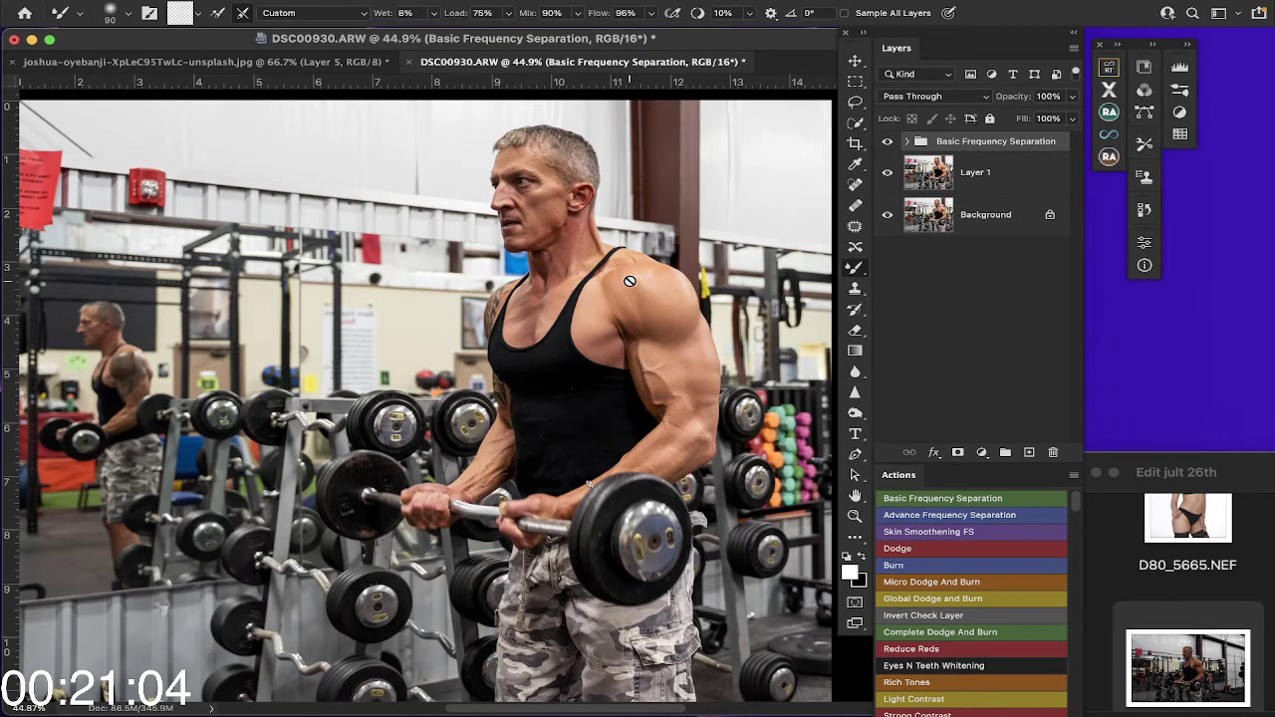
scroll(612, 323, right, 3)
scroll(611, 324, left, 4)
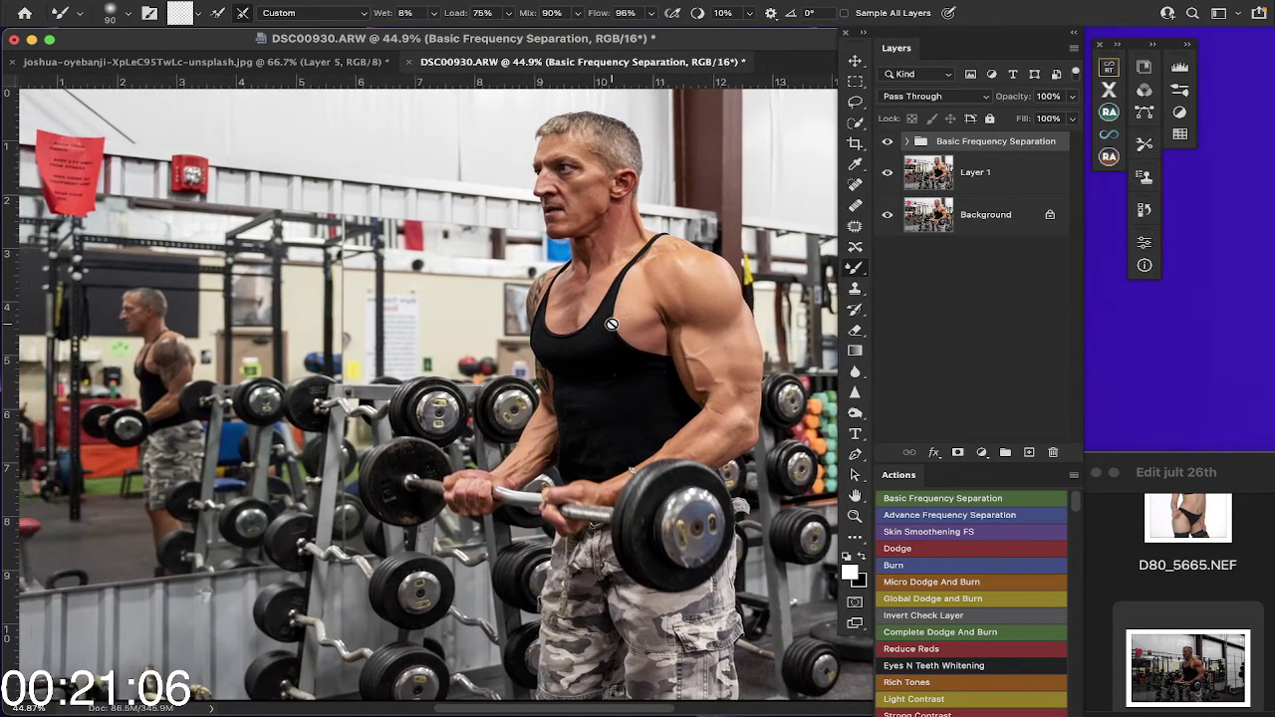
scroll(612, 324, left, 1)
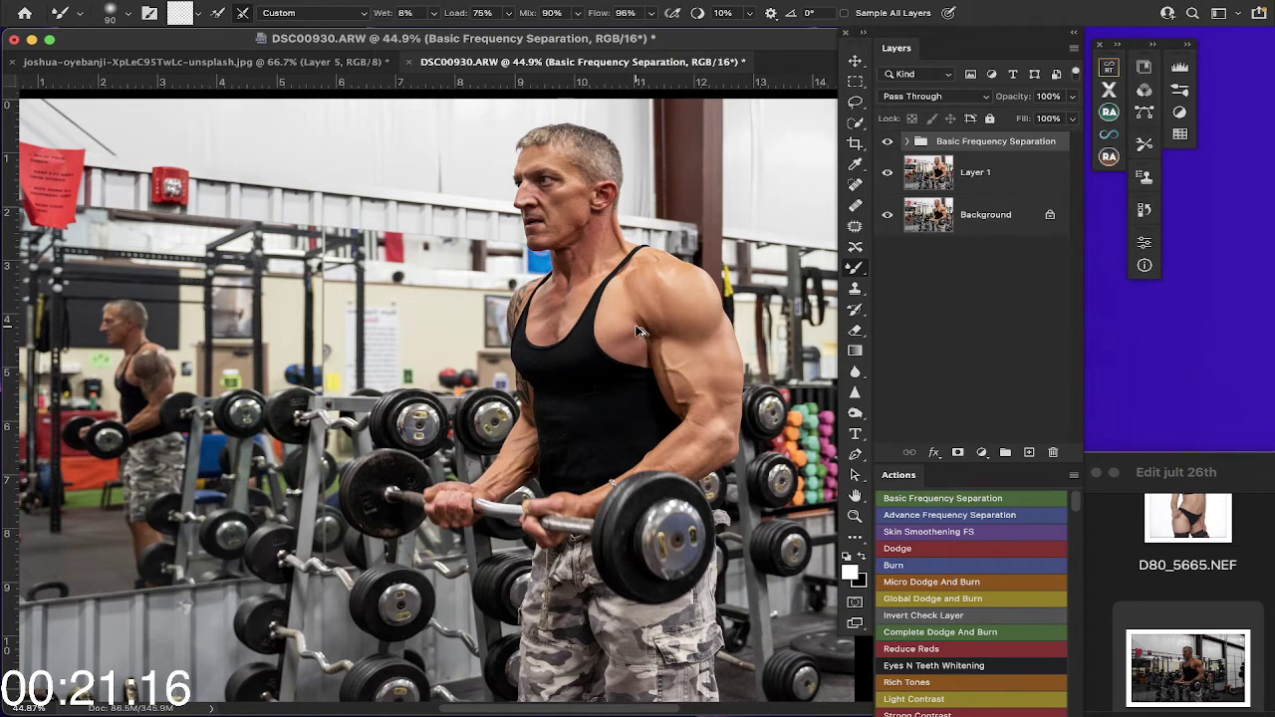
key(alt+shift+super+e)
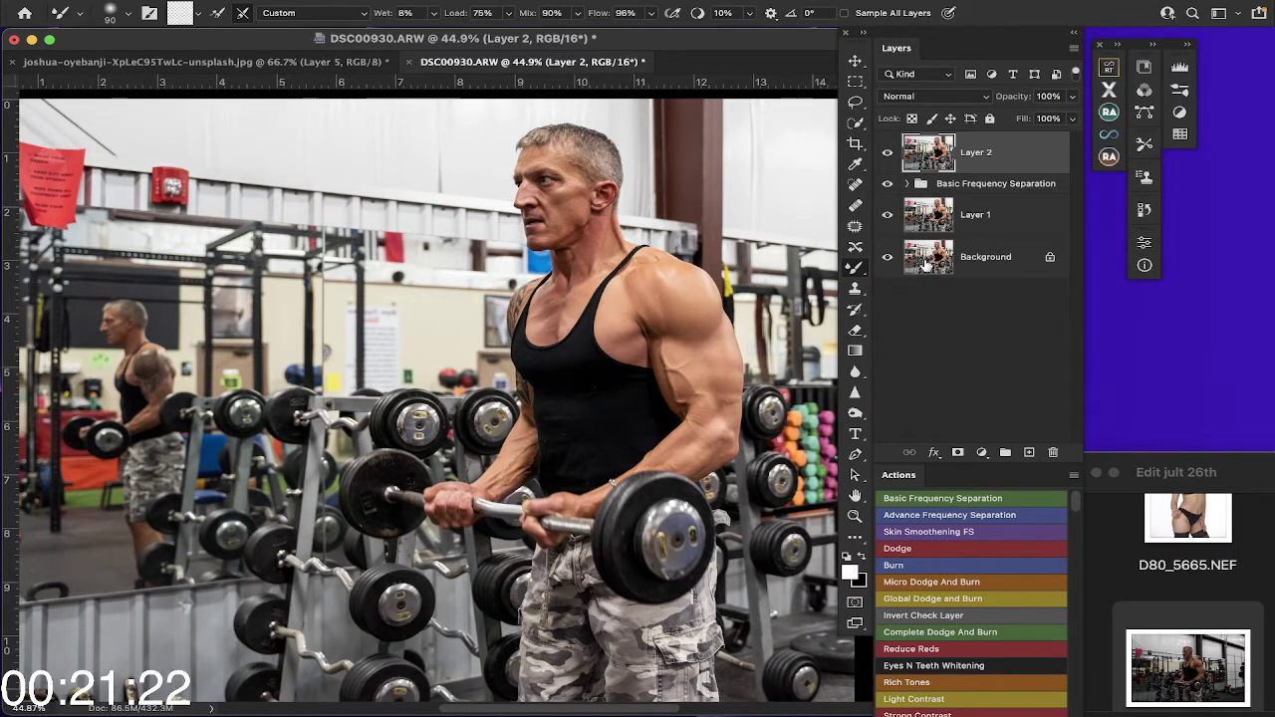
Step: Magnify the photo to 100% and examine the man's face, neck and shoulder on the merged layer
click(855, 516)
click(629, 322)
click(628, 321)
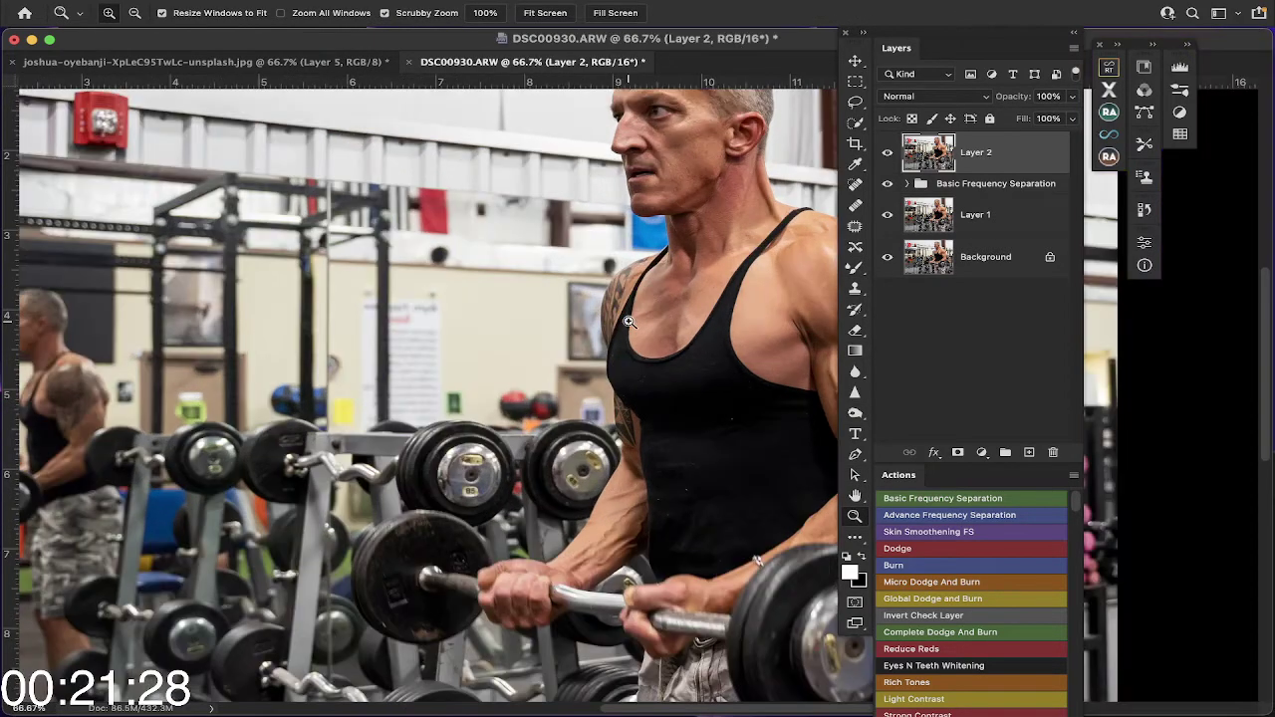
click(629, 322)
scroll(629, 322, up, 5)
scroll(629, 321, down, 3)
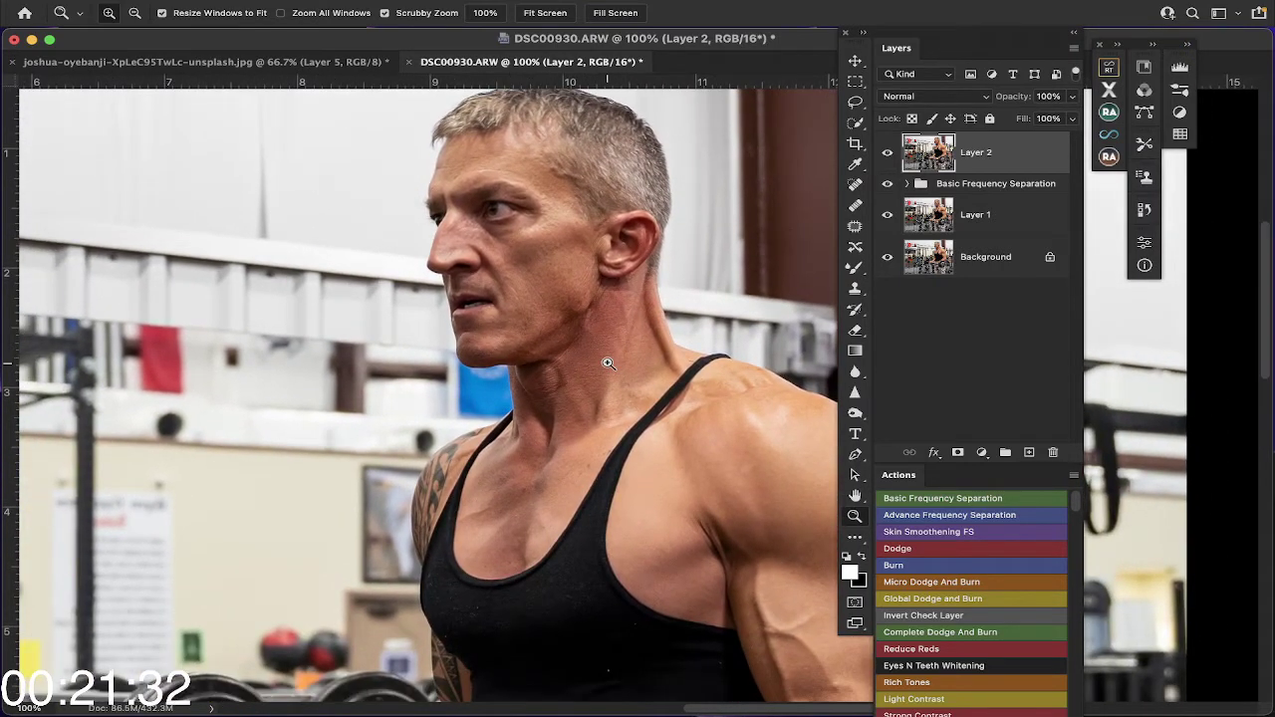
scroll(608, 363, up, 1)
scroll(607, 363, right, 1)
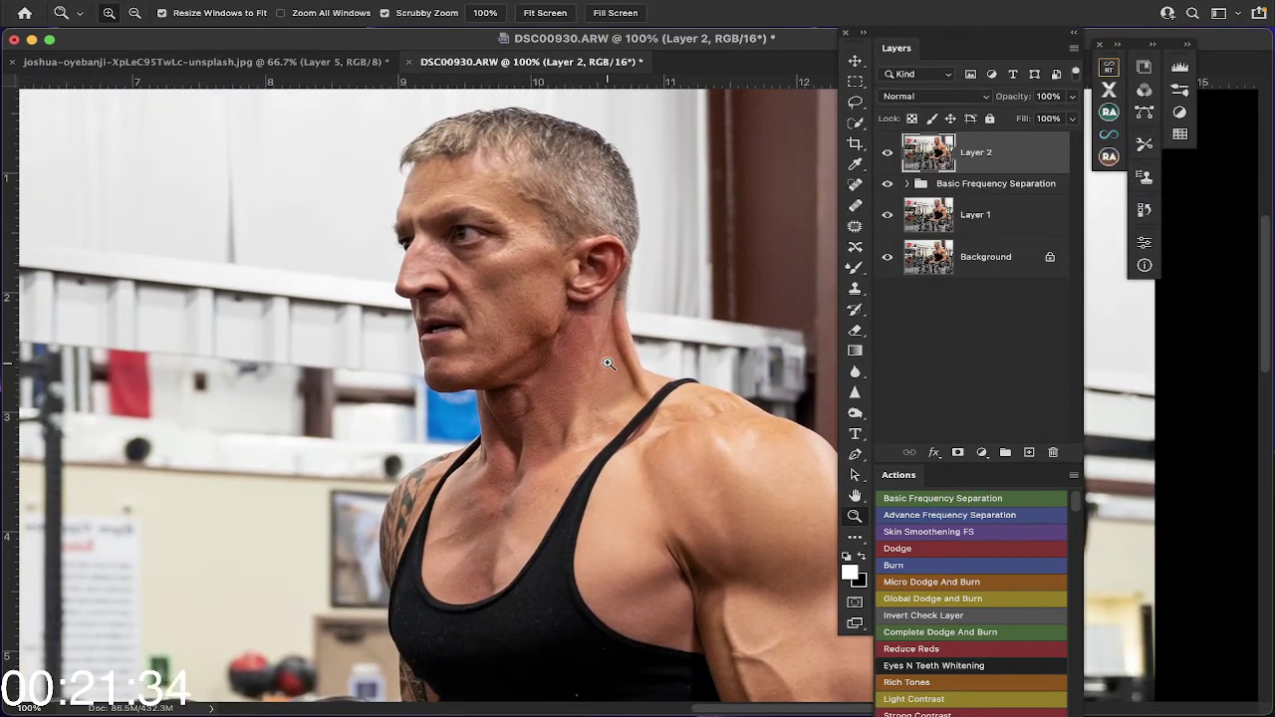
scroll(608, 364, down, 1)
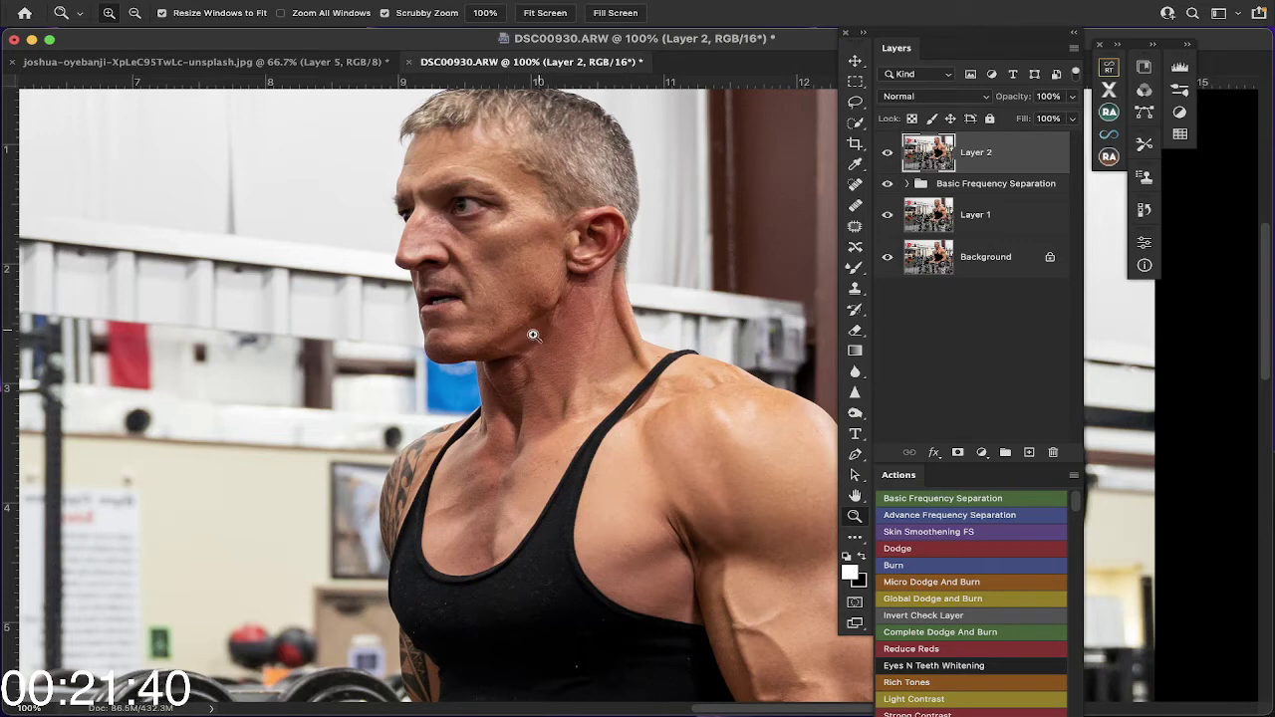
scroll(526, 346, up, 2)
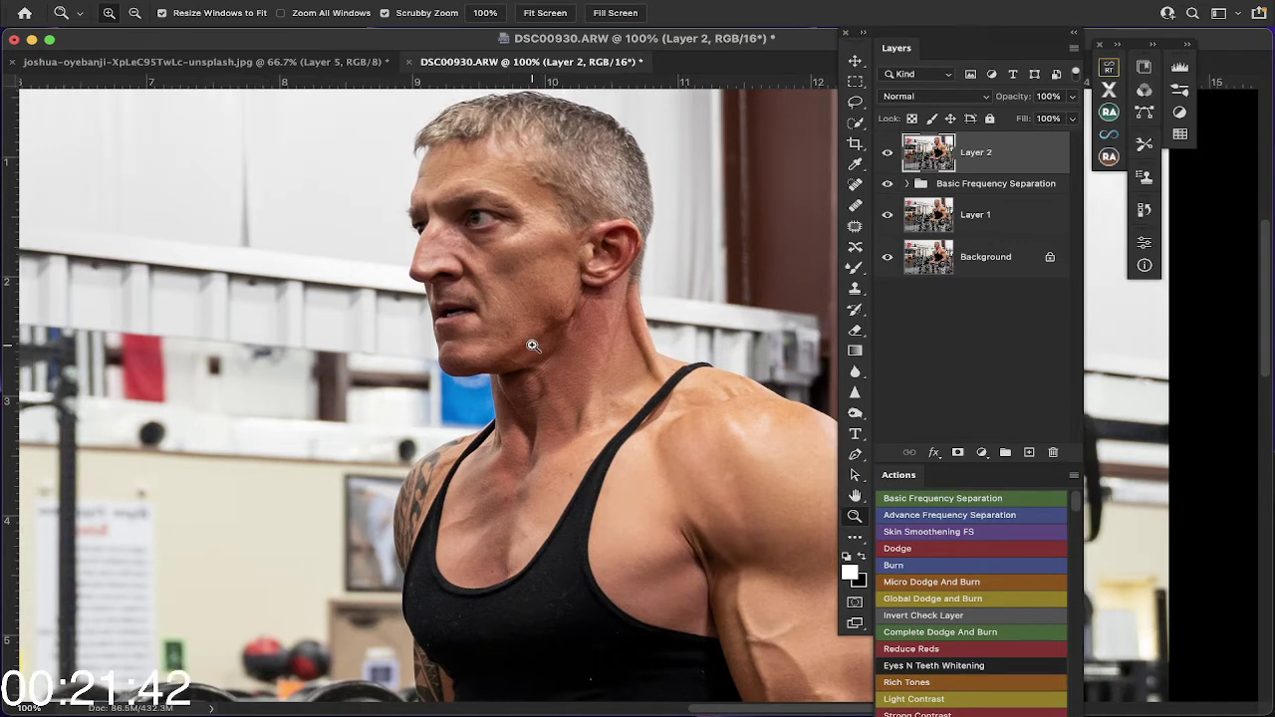
scroll(533, 345, up, 2)
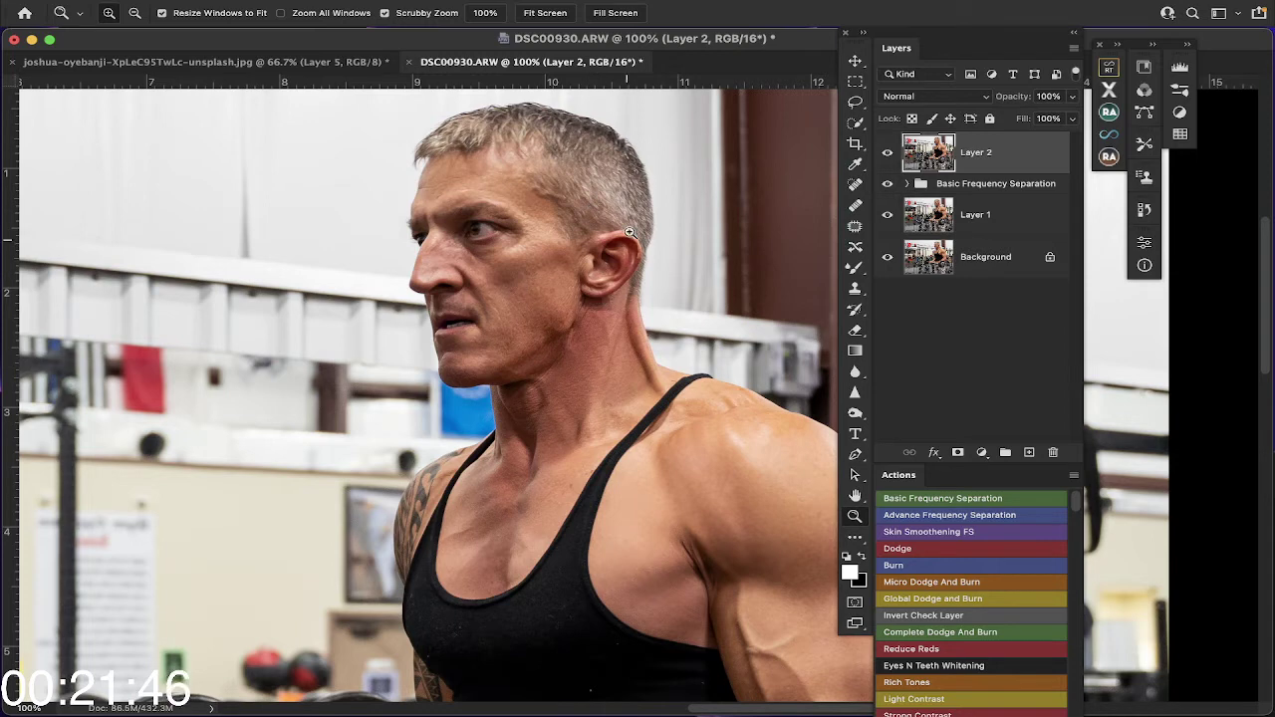
Step: Open the merged layer in the Liquify filter and magnify the man's face to 200%
mouse_move(450, 10)
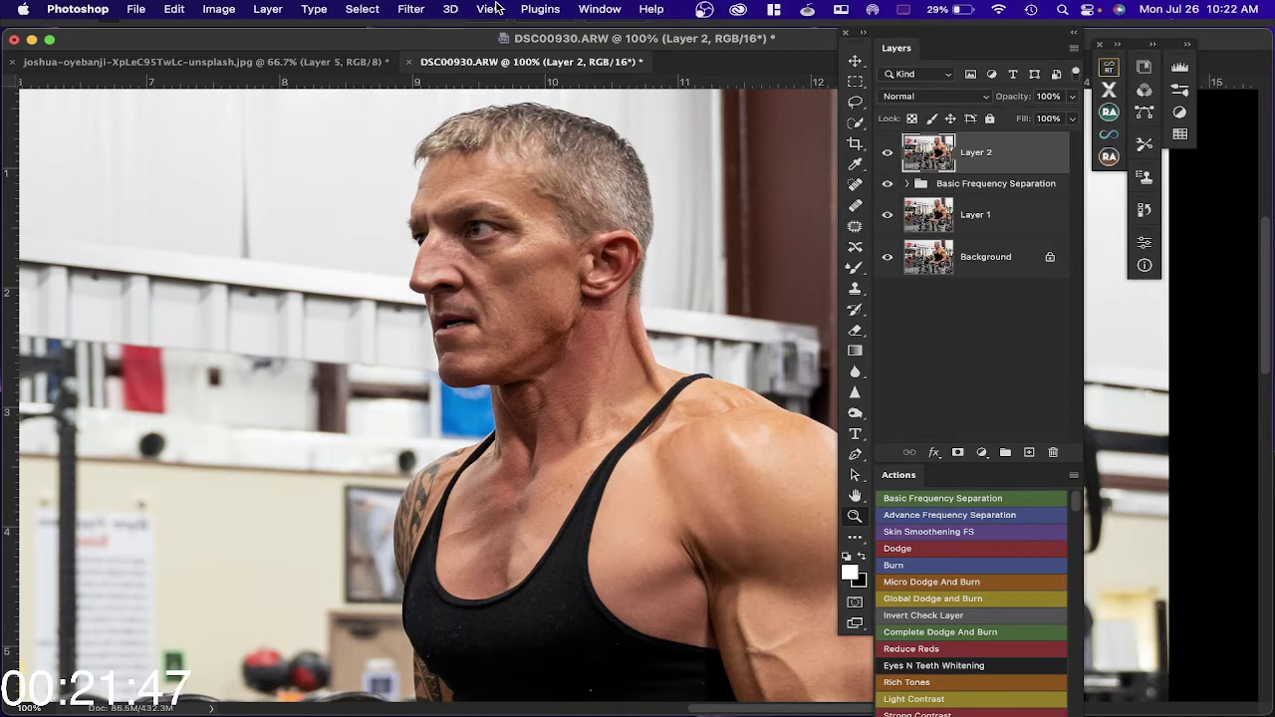
click(411, 10)
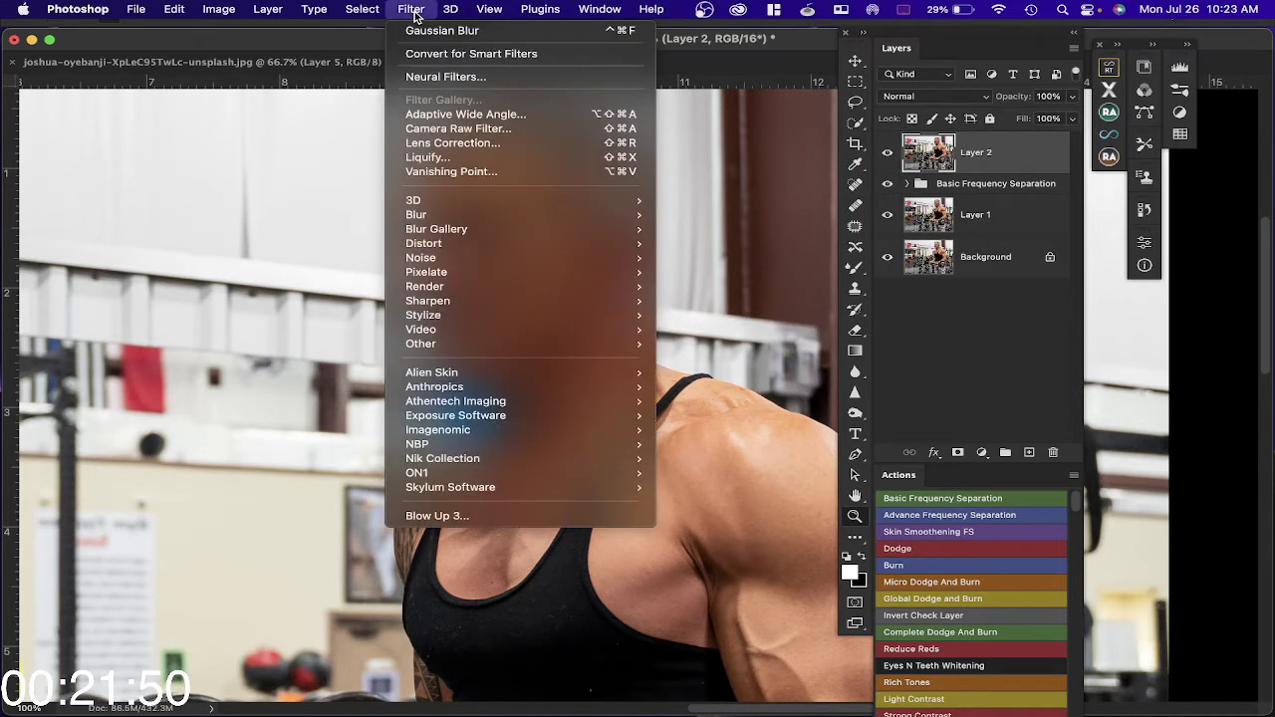
click(455, 157)
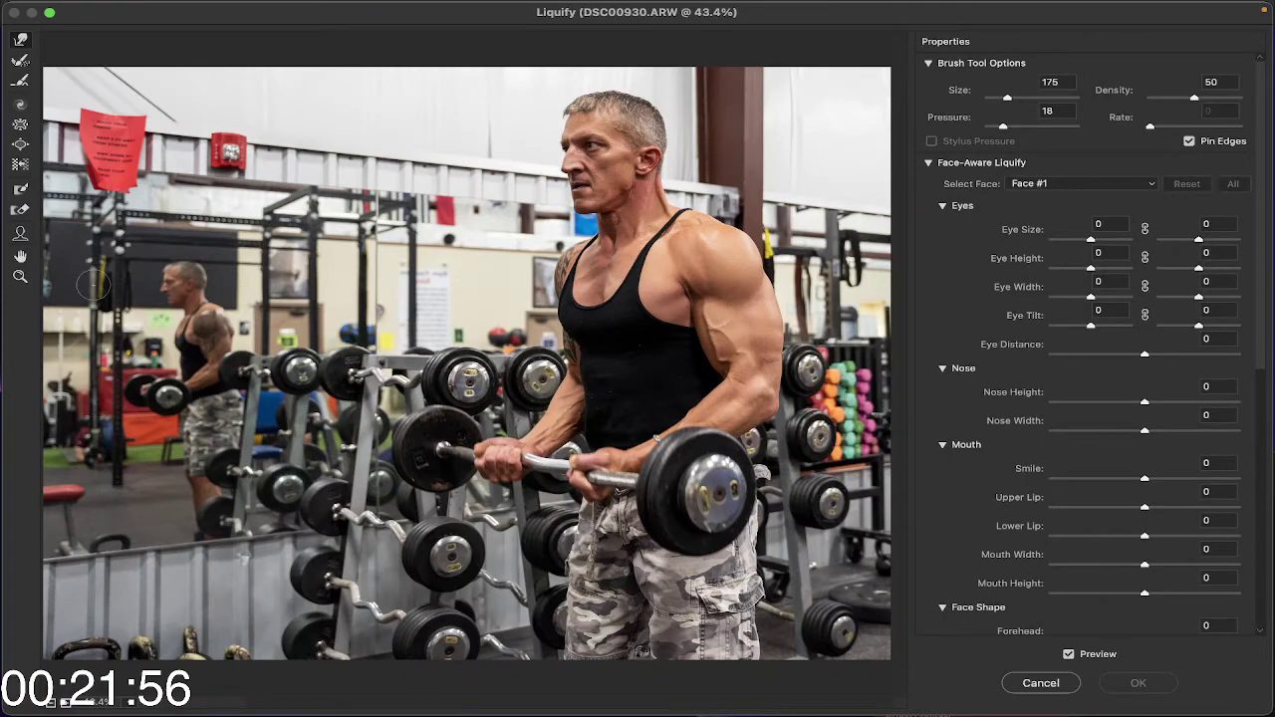
click(20, 276)
click(623, 206)
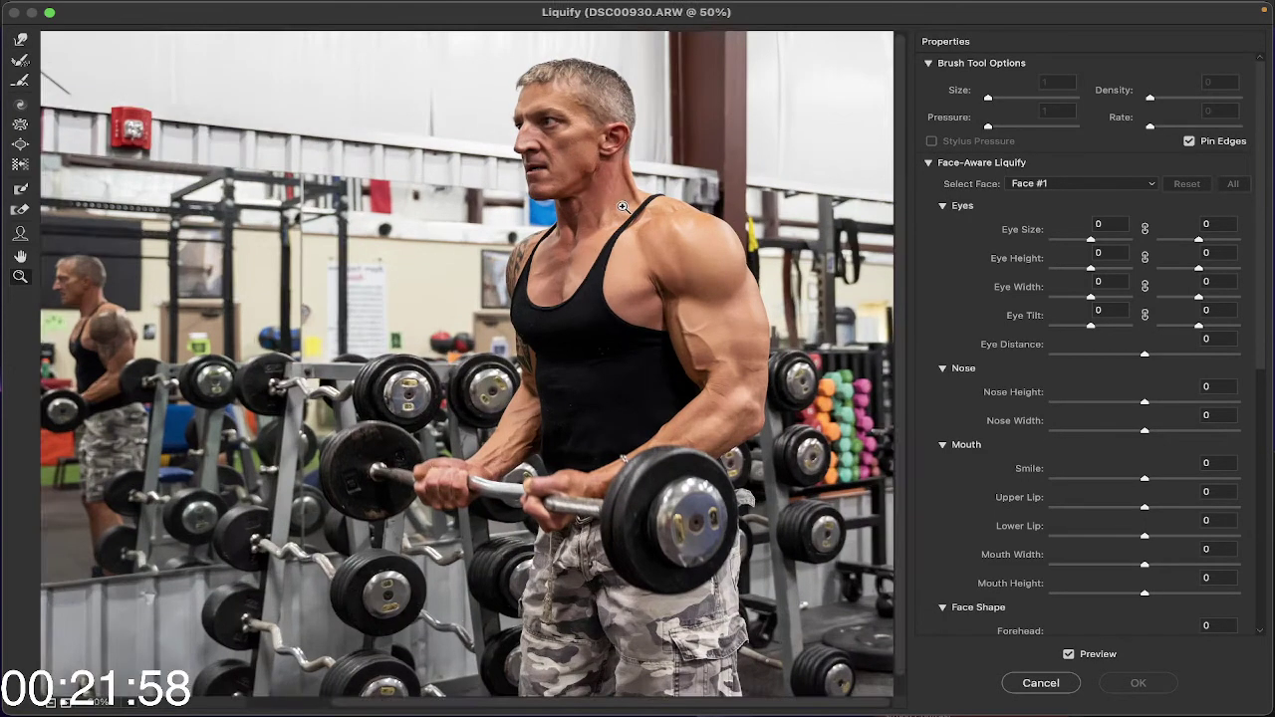
click(622, 206)
click(515, 245)
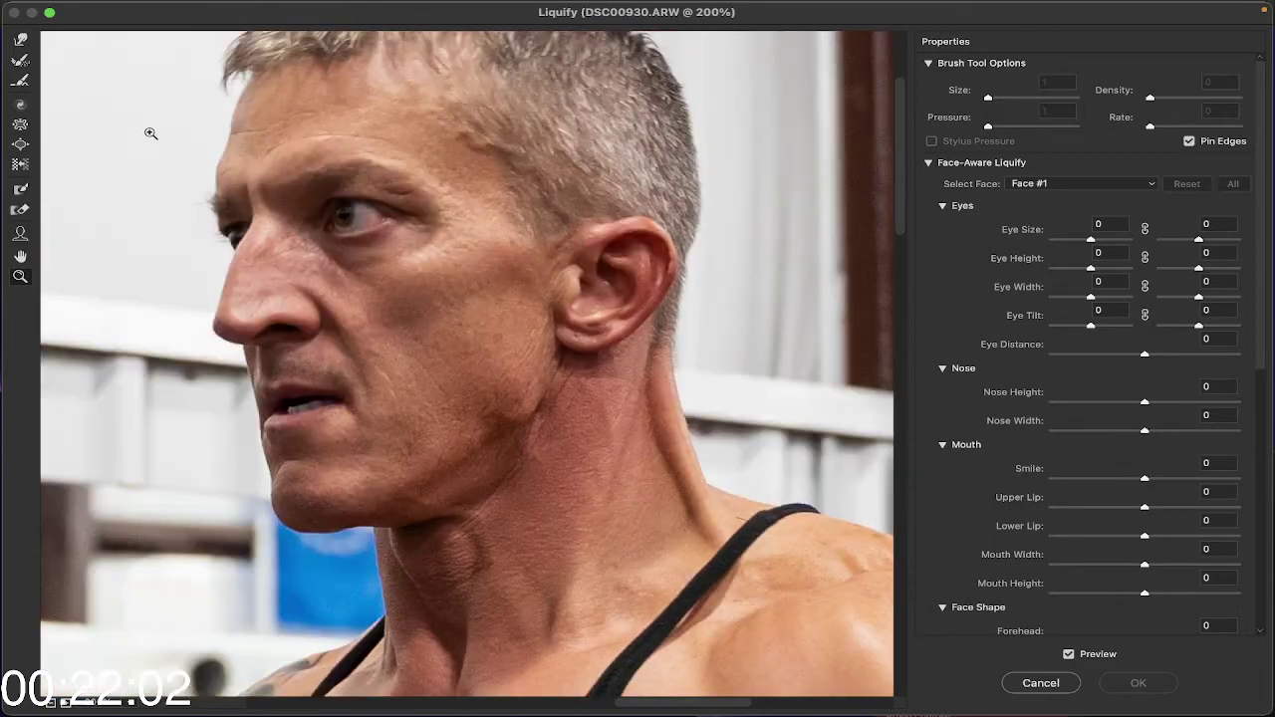
Step: Push the contour under the man's jaw upward with the Forward Warp tool at brush size 200
click(20, 39)
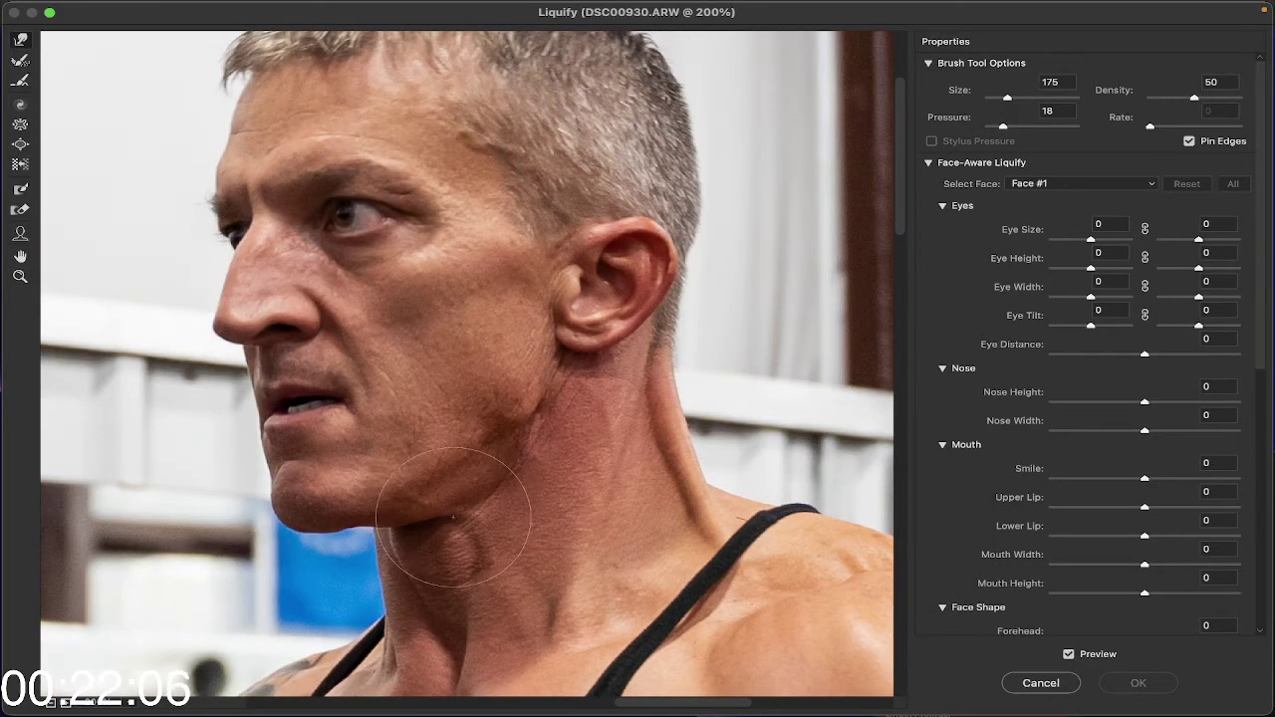
key(bracketright)
key(bracketright)
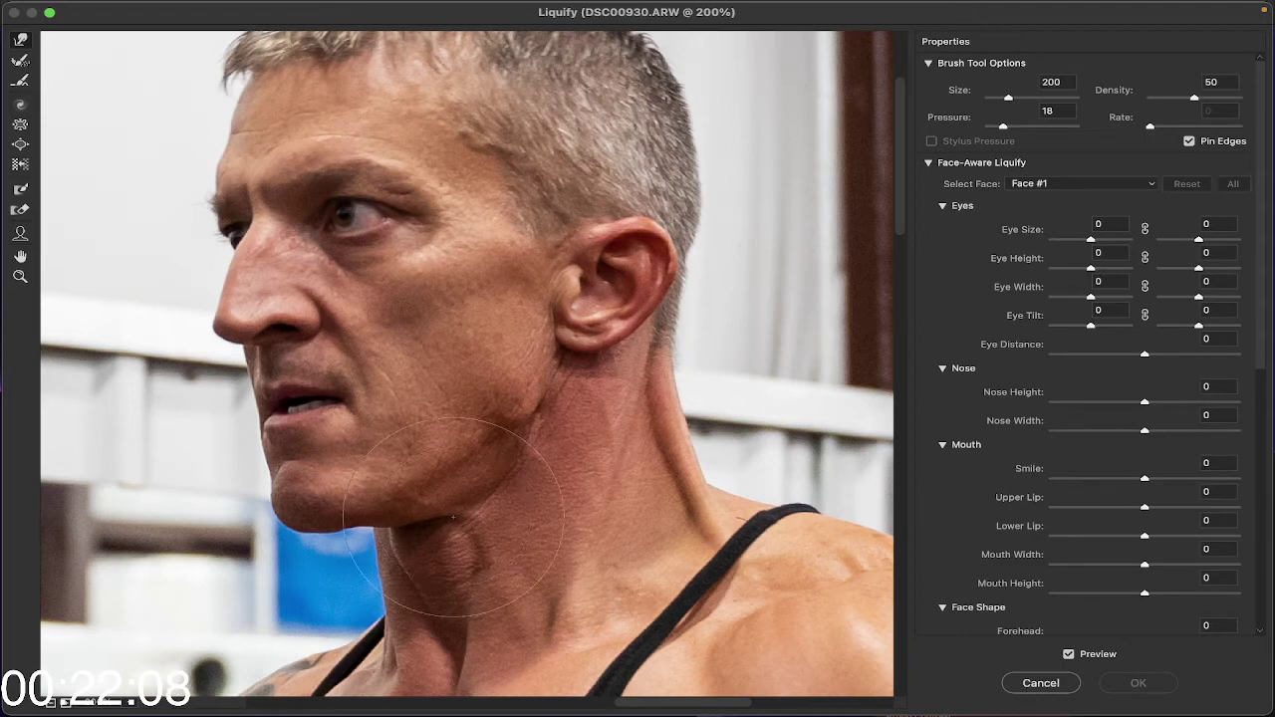
key(bracketleft)
key(bracketleft)
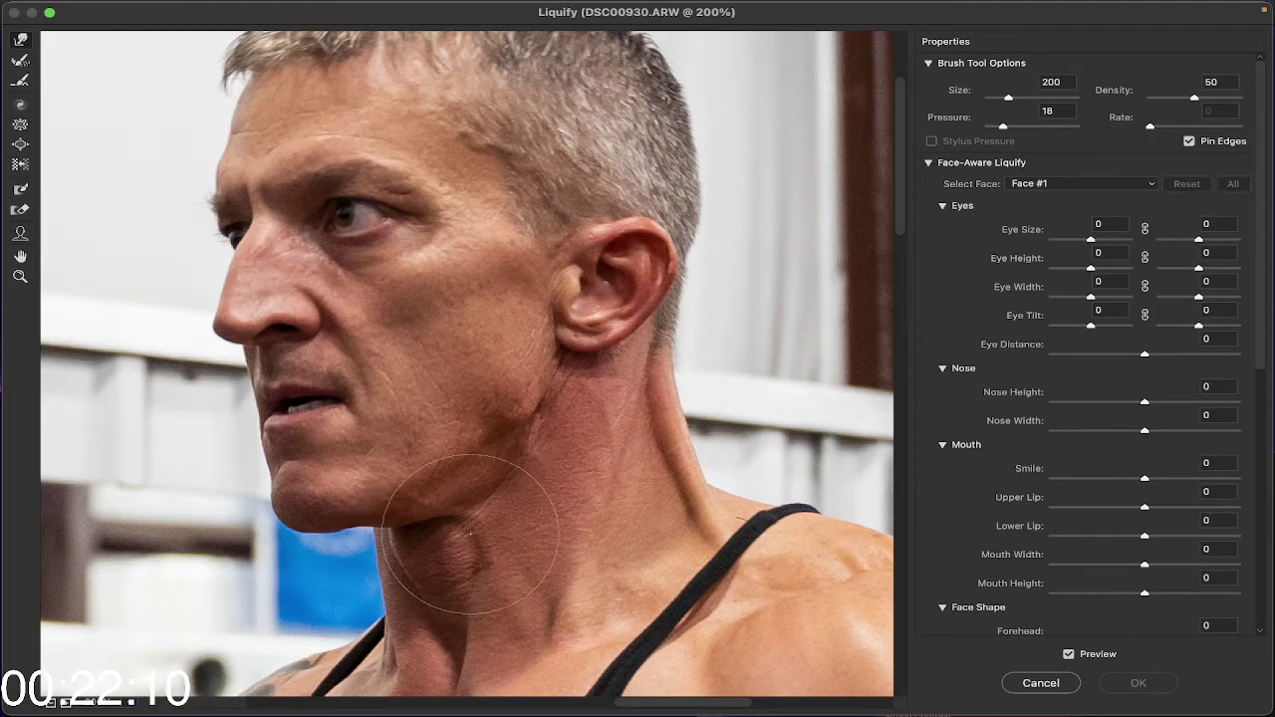
mouse_move(451, 508)
mouse_down()
mouse_move(456, 527)
mouse_move(450, 513)
mouse_move(483, 493)
mouse_move(484, 469)
mouse_up()
mouse_move(461, 512)
mouse_down()
mouse_move(469, 479)
mouse_move(451, 450)
mouse_up()
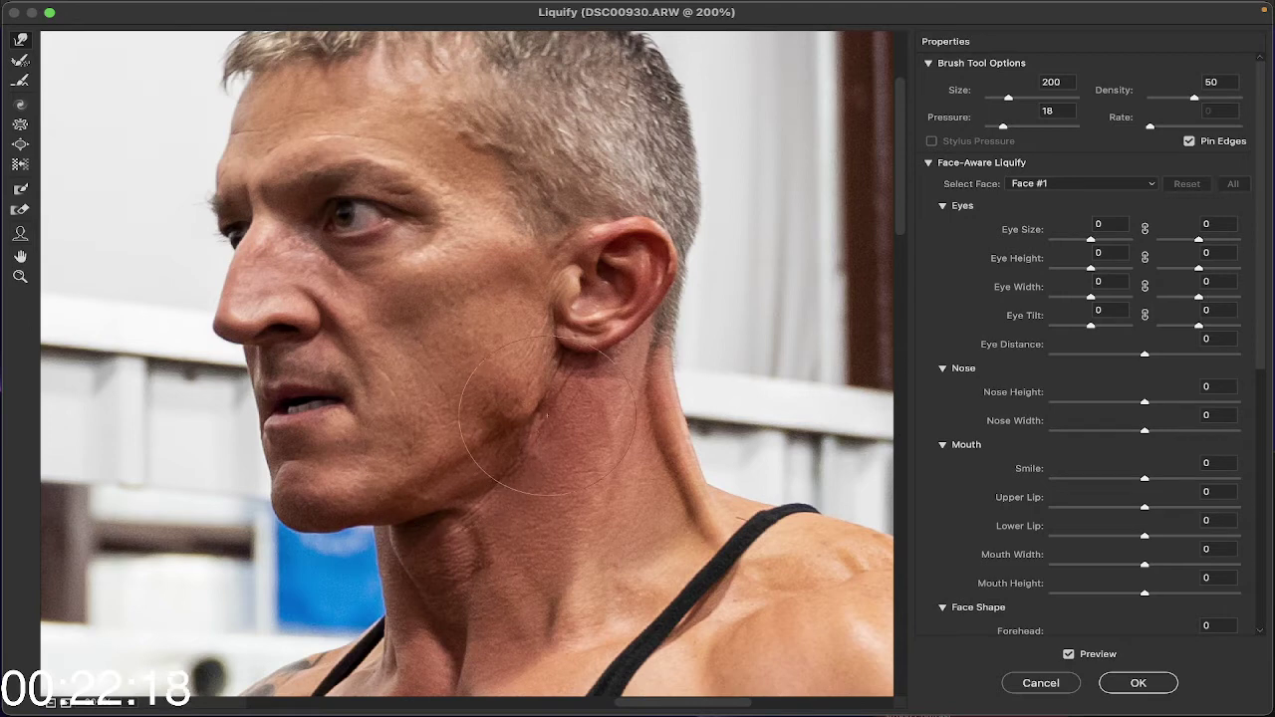
Step: Push the outer contour of the man's near arm slightly inward just below the shoulder muscle with the Forward Warp tool
scroll(539, 236, down, 5)
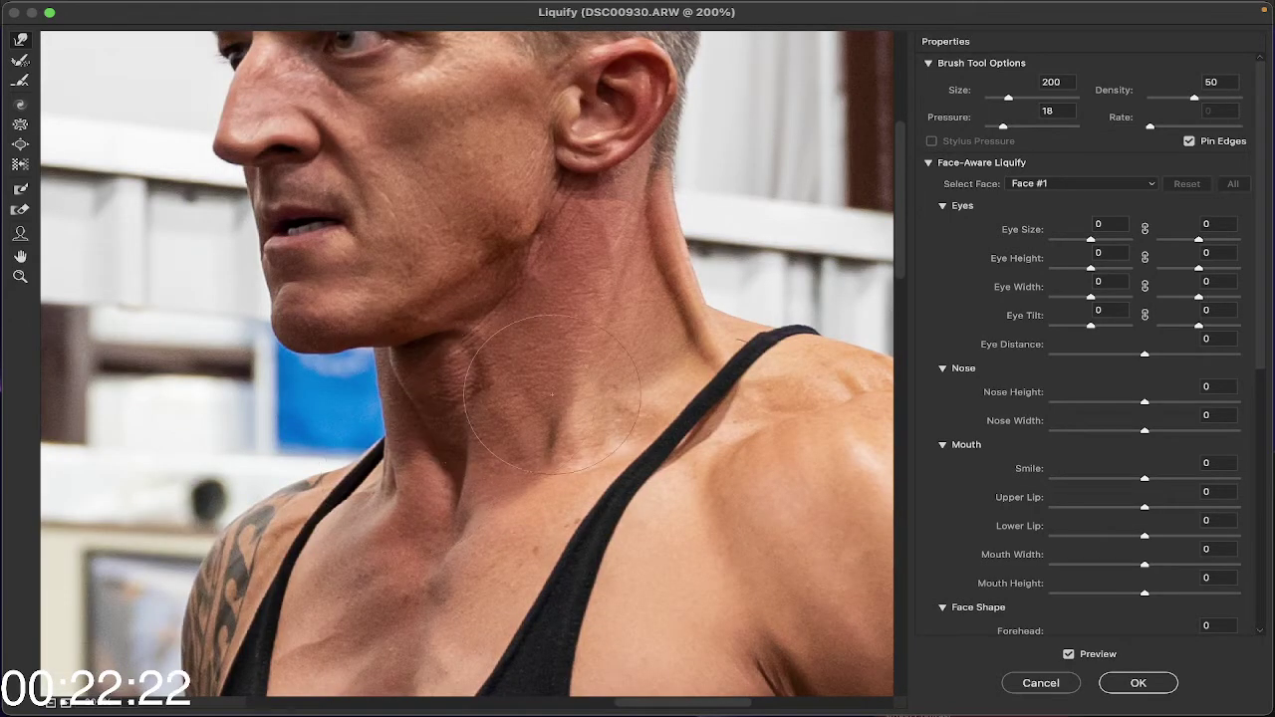
scroll(468, 418, down, 5)
scroll(468, 418, right, 5)
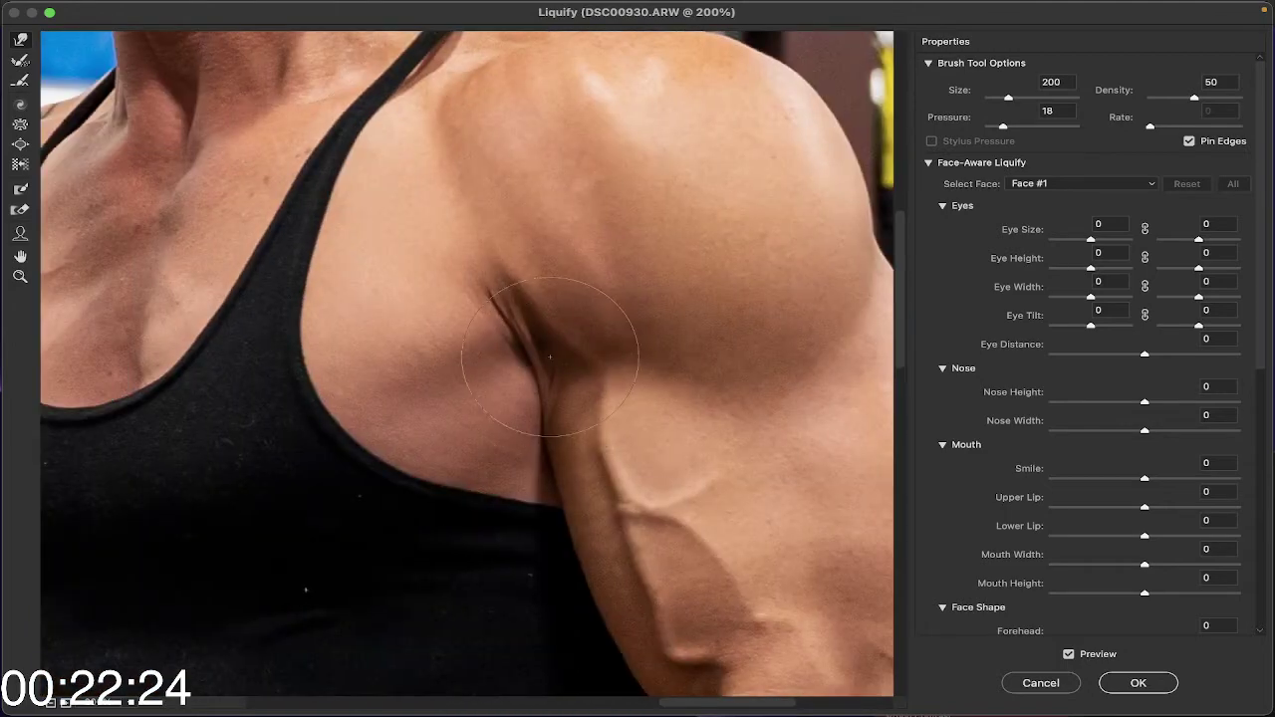
mouse_move(513, 350)
mouse_down()
mouse_move(188, 159)
mouse_move(204, 234)
mouse_up()
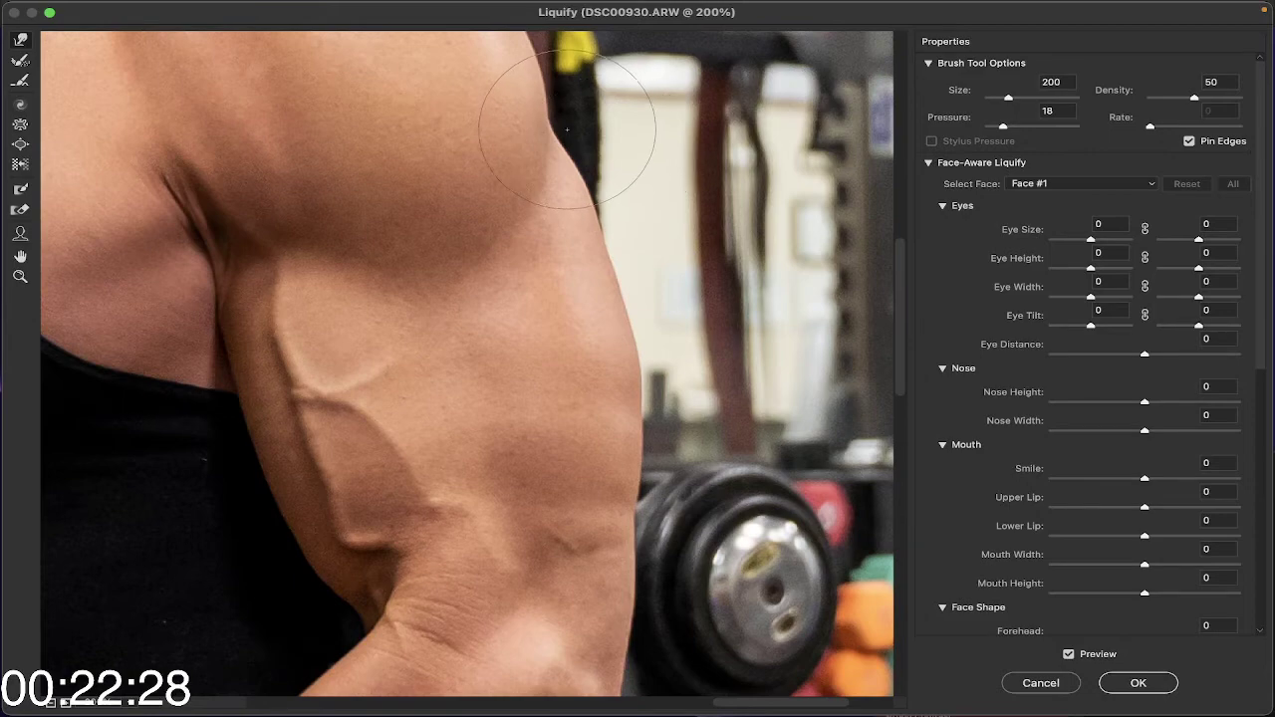
mouse_move(563, 126)
mouse_down()
mouse_move(532, 63)
mouse_move(597, 119)
mouse_move(547, 134)
mouse_up()
Step: Examine the elbow, upper arm, chest, head and jawline in the Liquify preview for contours that need more shaping
scroll(568, 209, down, 8)
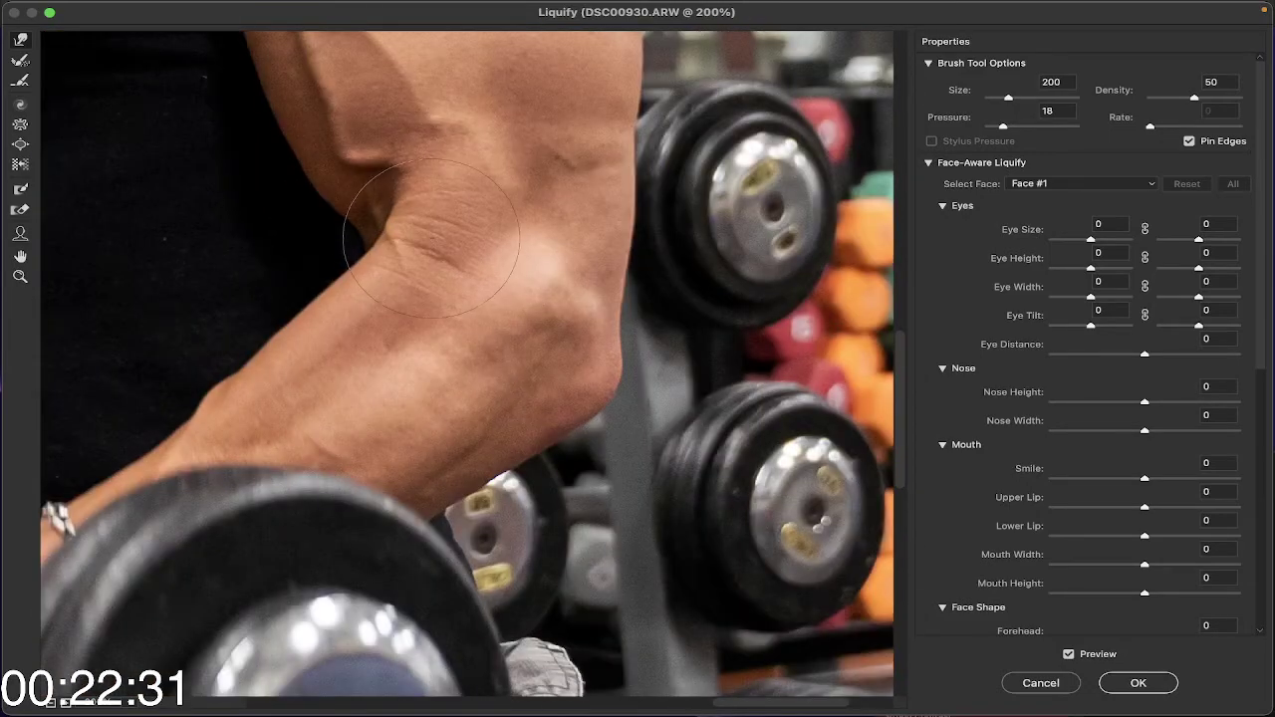
scroll(419, 229, left, 6)
scroll(673, 230, up, 10)
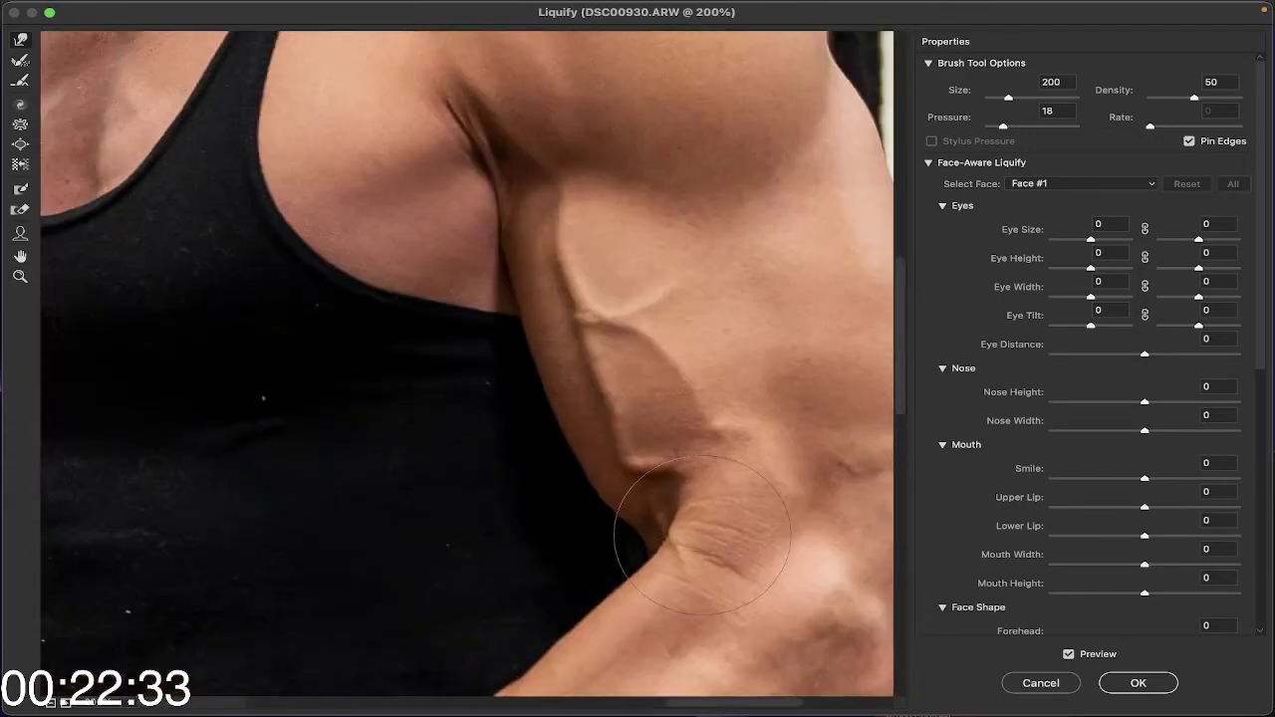
scroll(640, 498, left, 5)
scroll(468, 363, up, 5)
scroll(468, 364, up, 6)
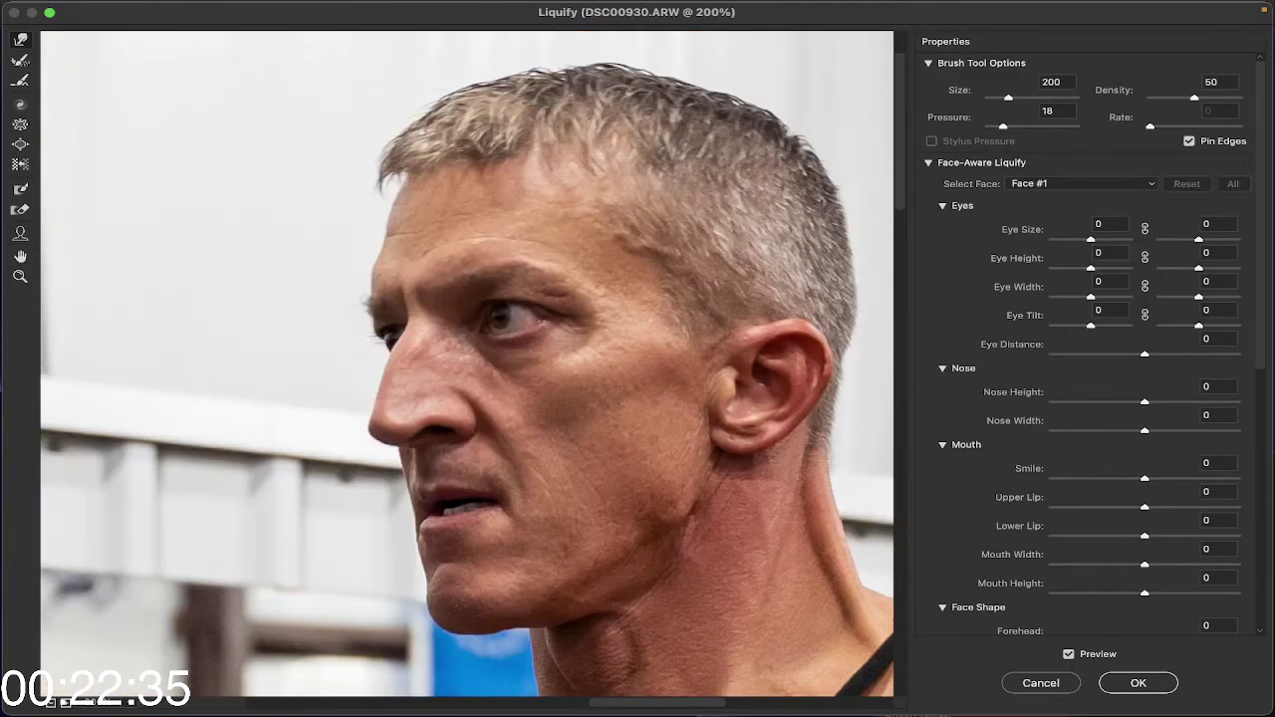
scroll(357, 217, down, 6)
scroll(356, 217, right, 3)
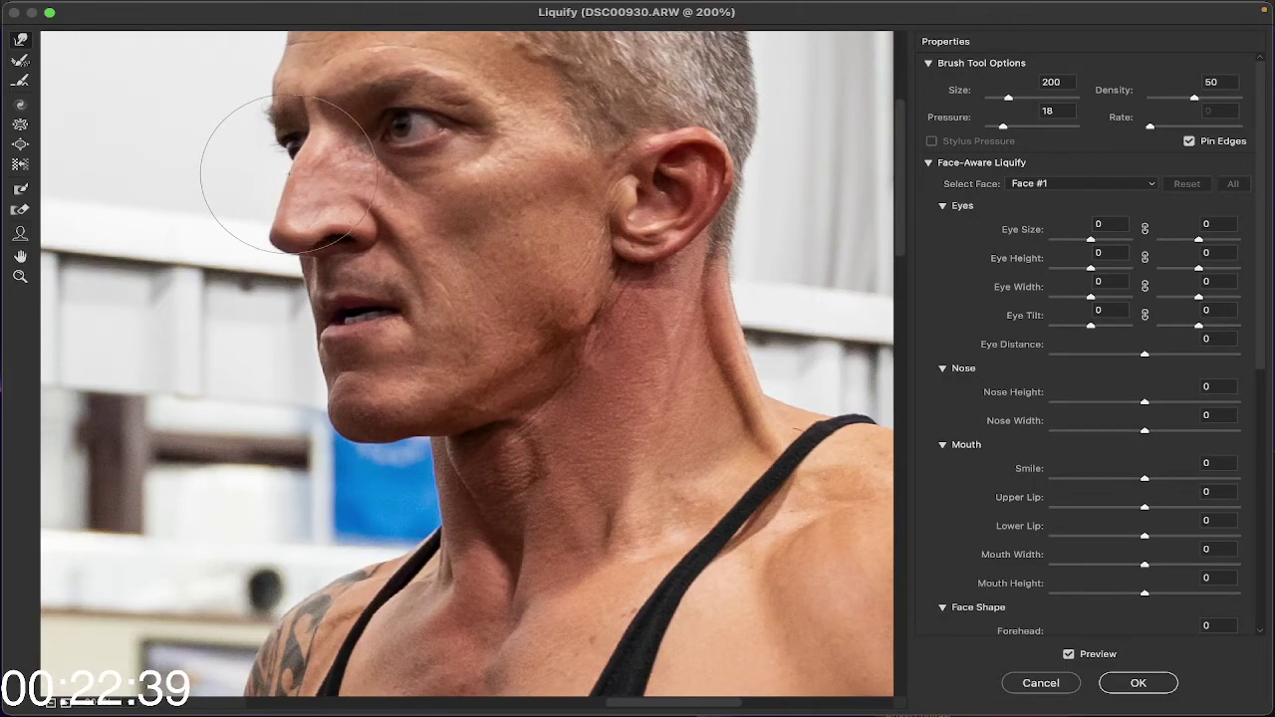
scroll(381, 171, up, 3)
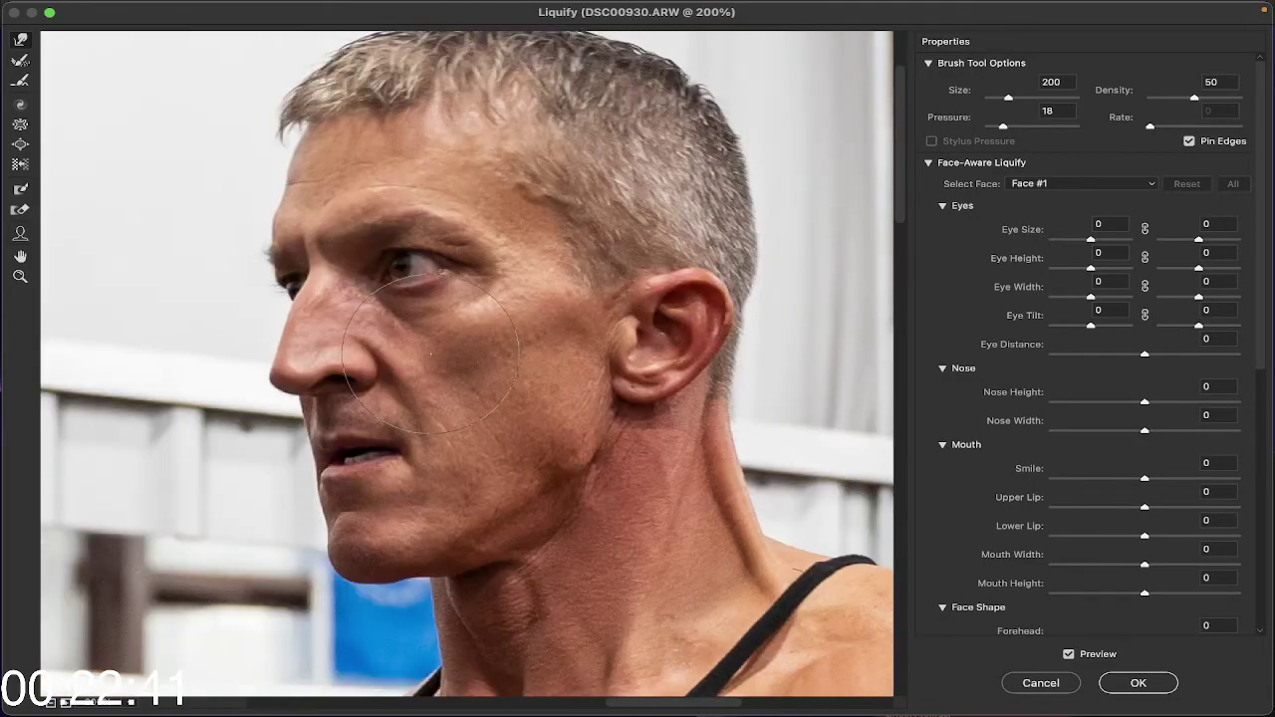
scroll(485, 235, down, 4)
scroll(485, 235, up, 2)
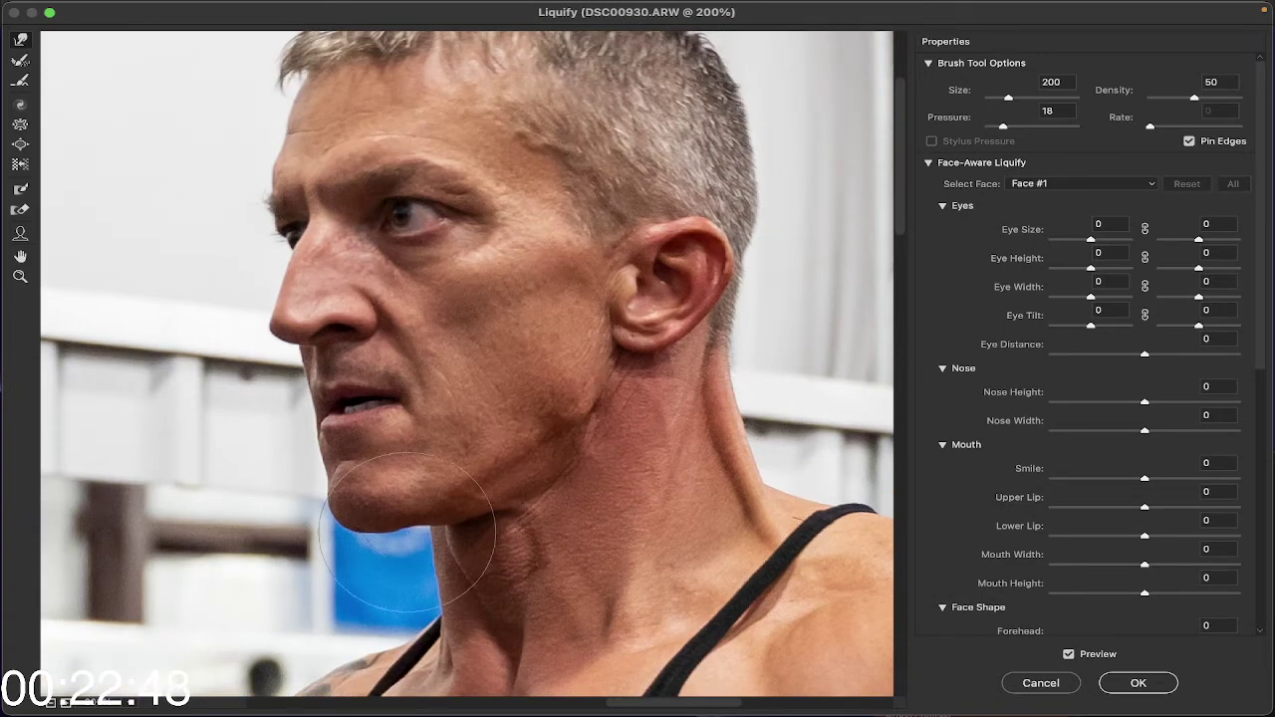
Step: Apply the Liquify changes and compare the photo with Layer 2 hidden and shown
click(1132, 683)
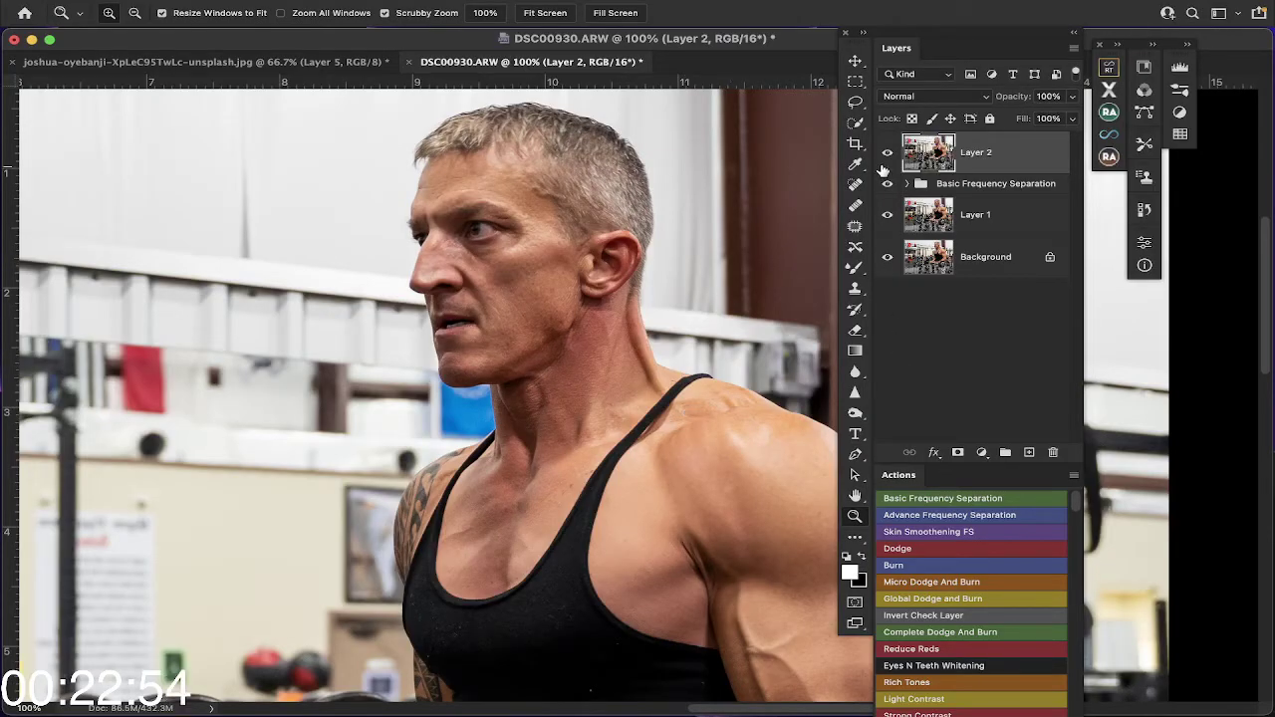
click(886, 153)
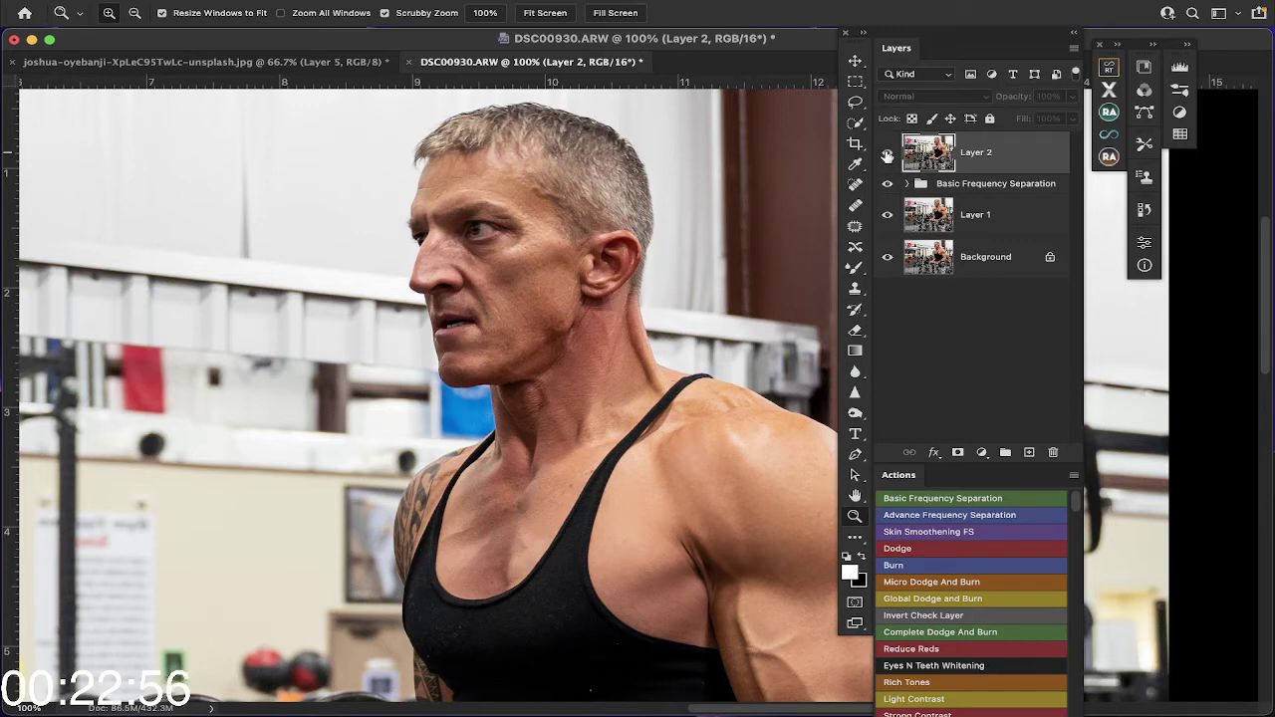
click(886, 154)
click(886, 154)
click(886, 155)
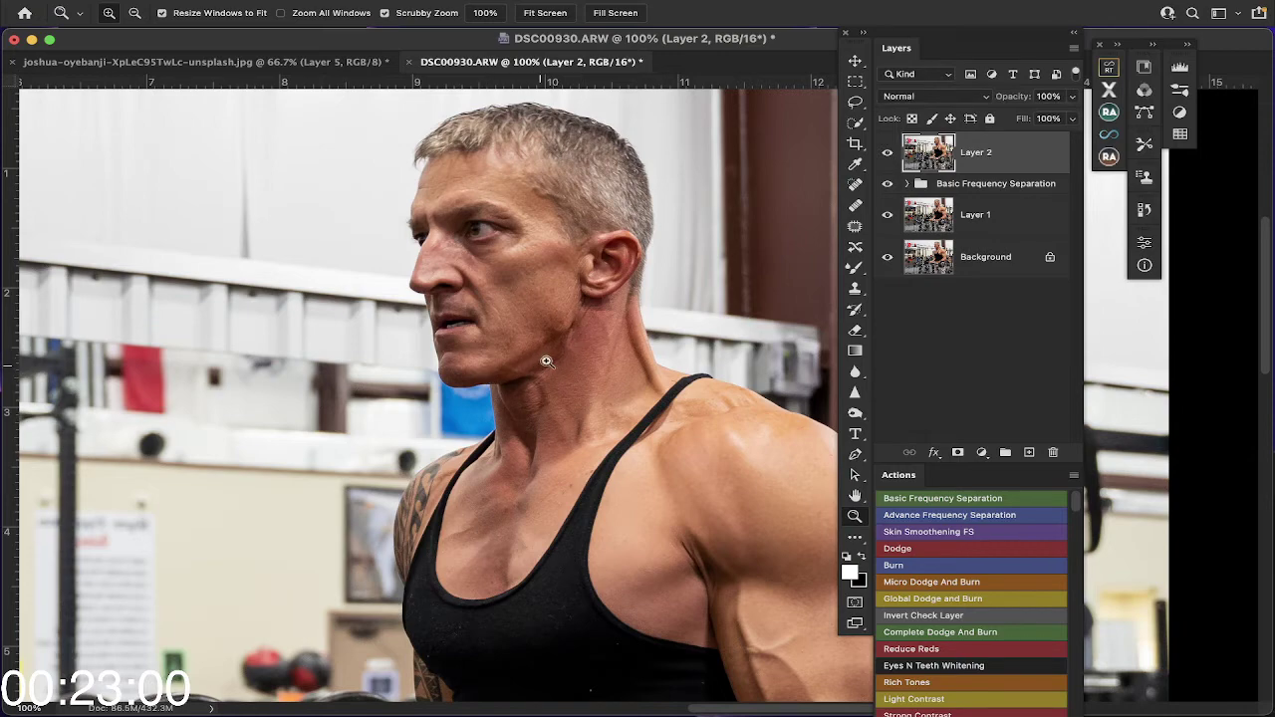
Step: Check the shoulder and whole figure, and stamp all visible layers into a new layer above Layer 2
scroll(529, 364, right, 5)
scroll(529, 364, down, 2)
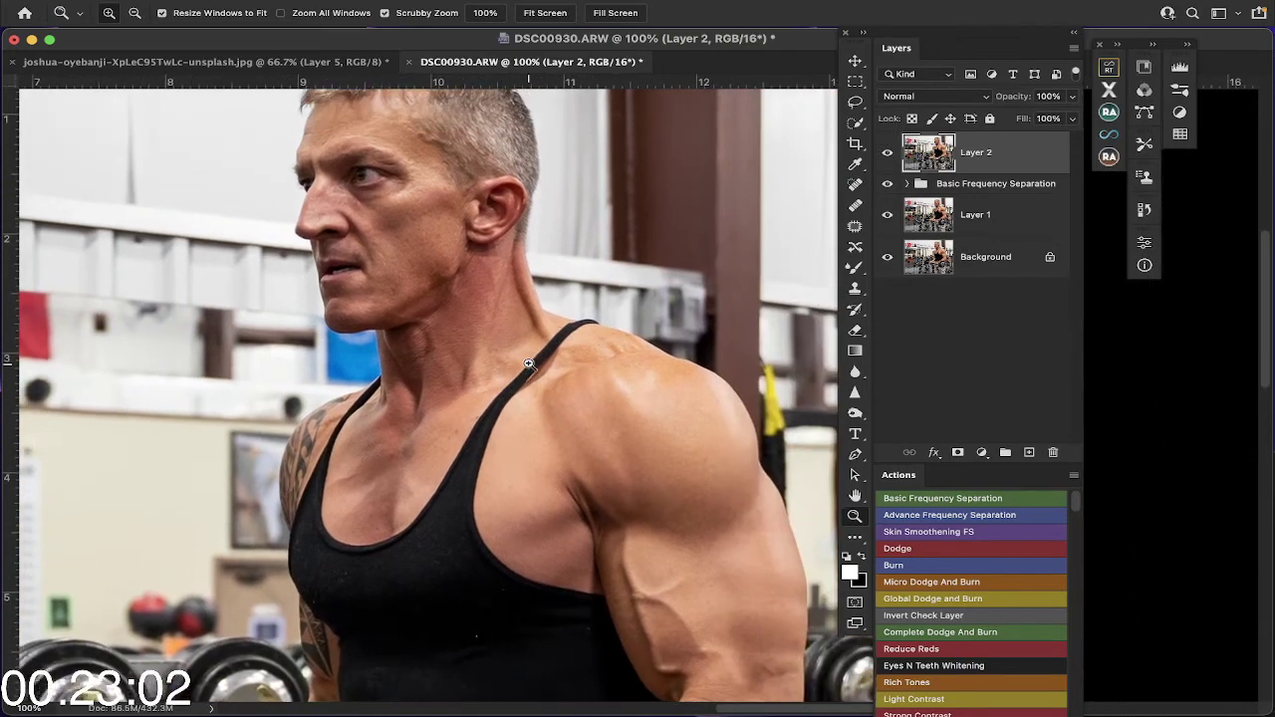
scroll(531, 370, down, 4)
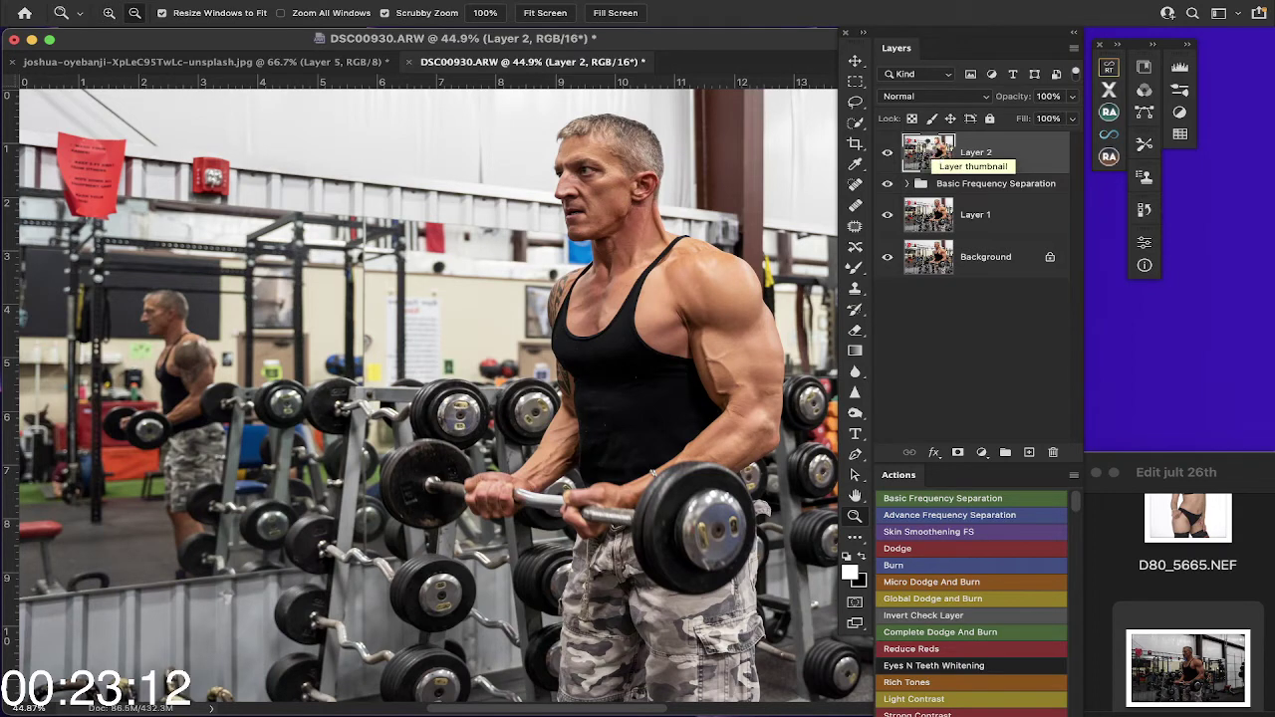
key(super+alt+shift+e)
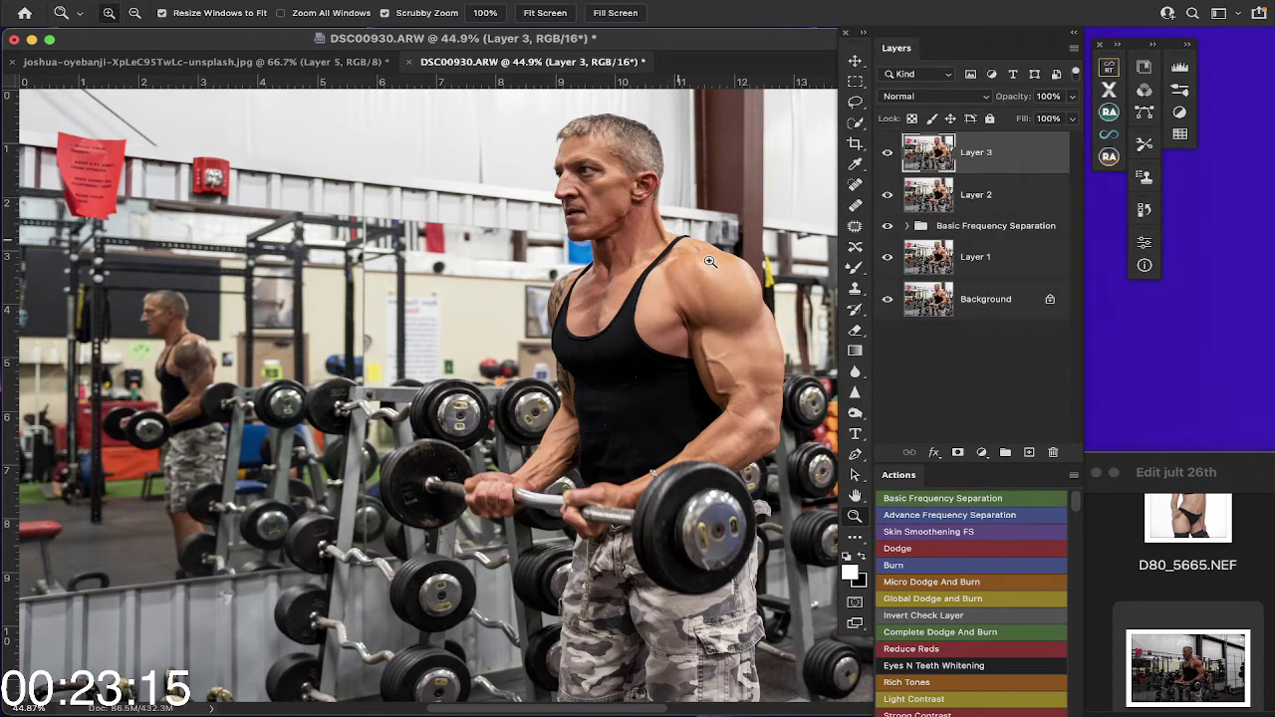
Step: Run the DnB Rome action to add dodge and burn curves, and expand the DnB group
scroll(993, 572, down, 4)
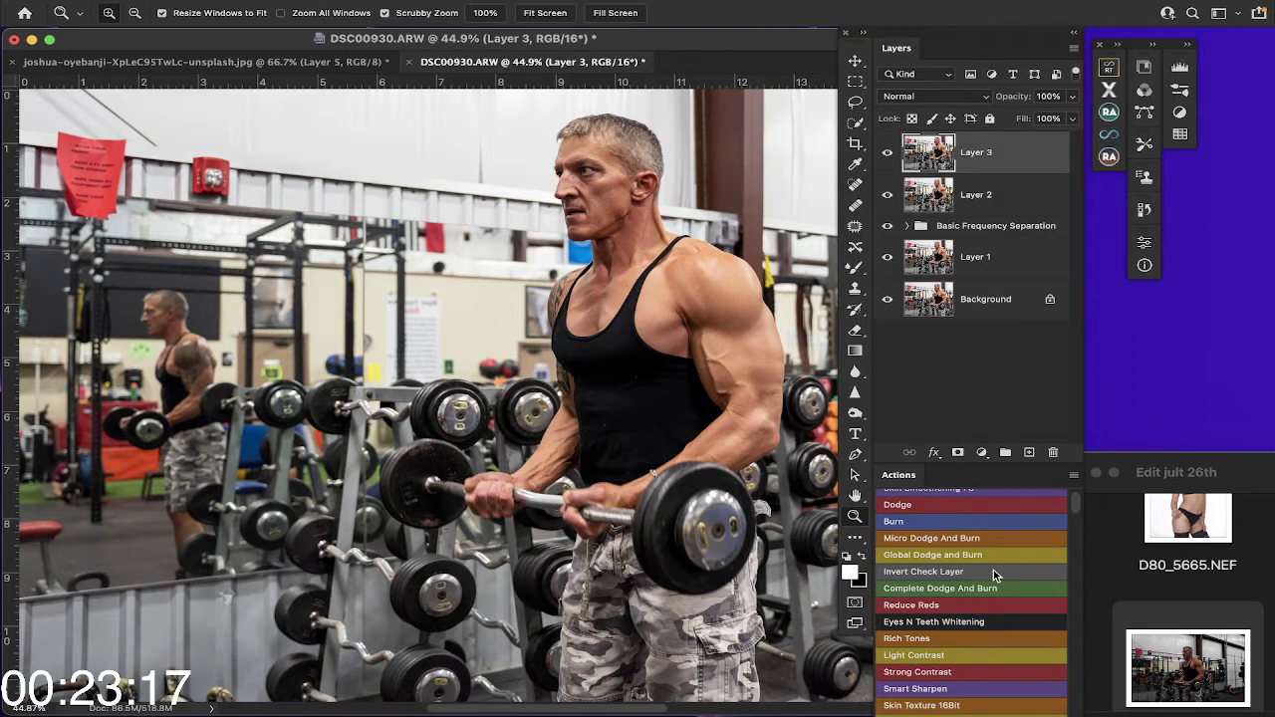
scroll(993, 572, down, 4)
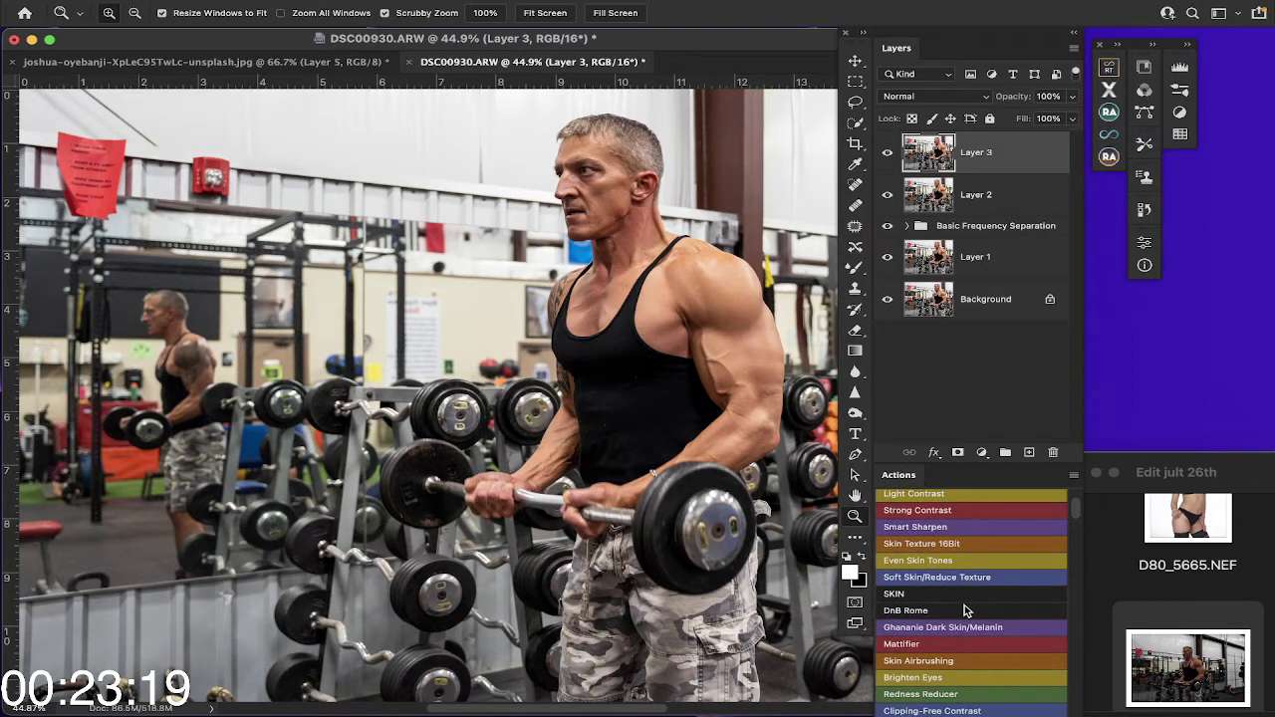
click(963, 612)
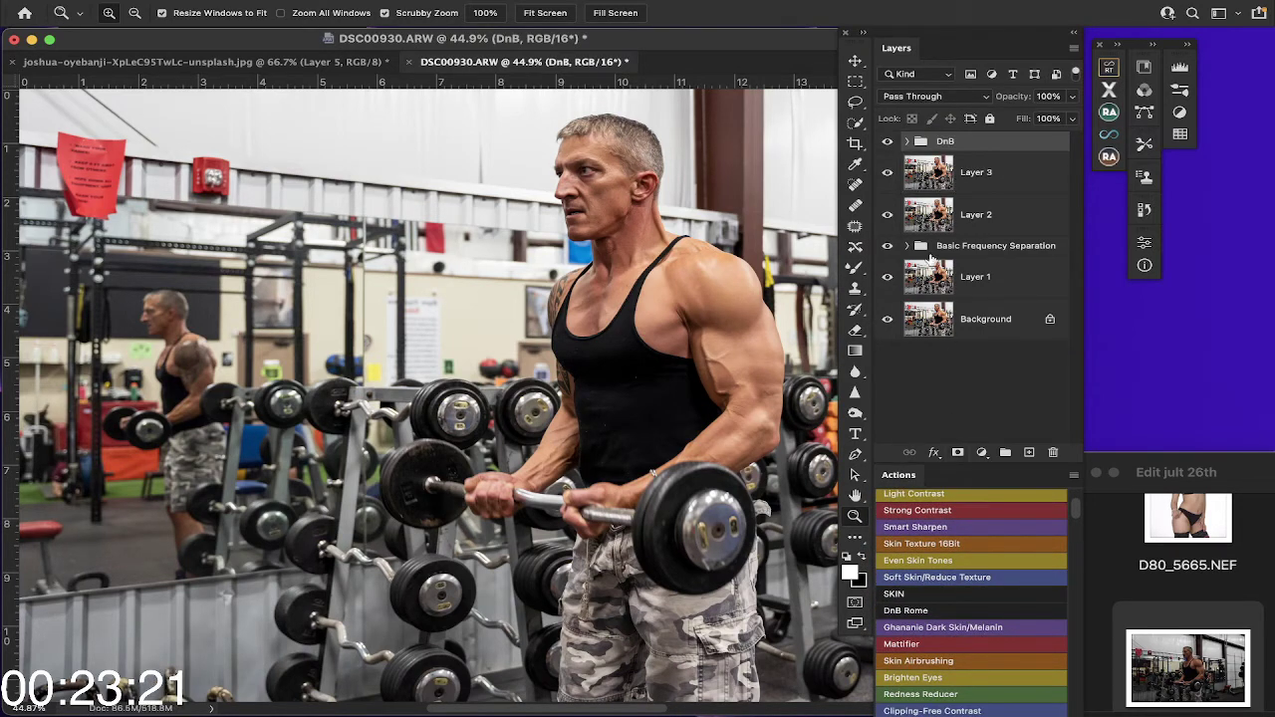
click(905, 142)
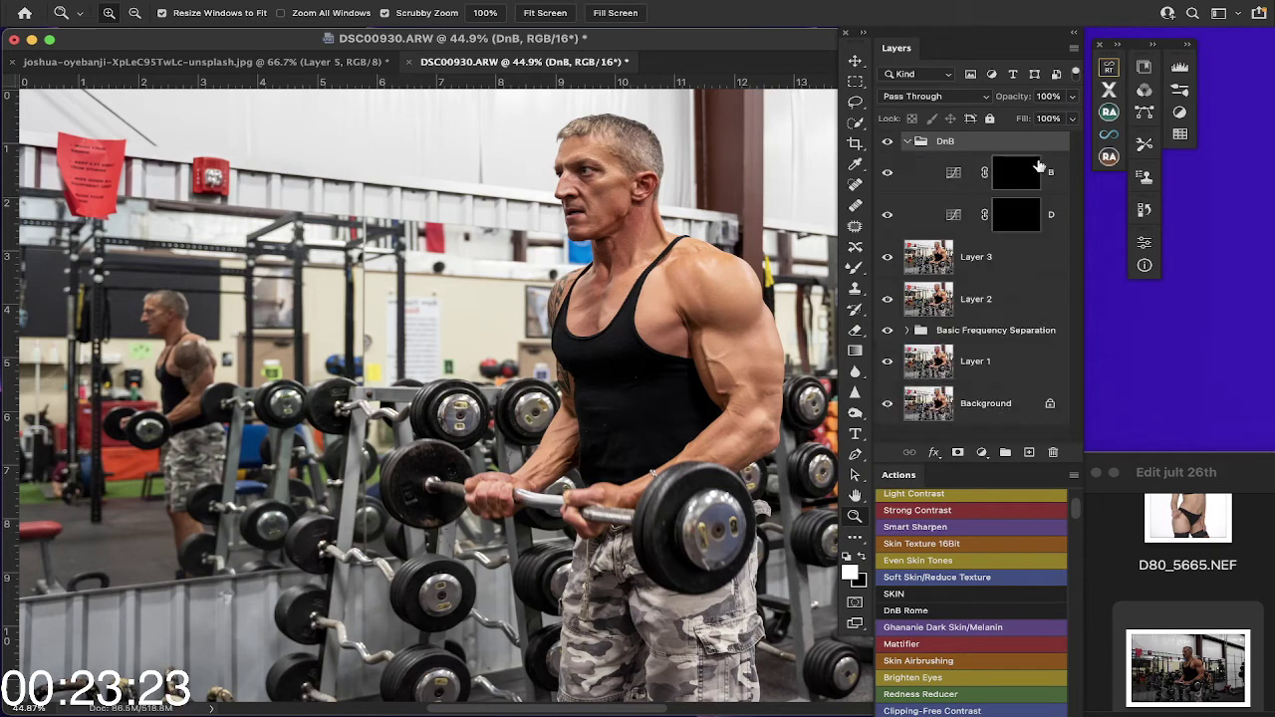
Step: Adjust the B burn layer's RGB curve by moving its middle point to input 189, output 75
click(685, 275)
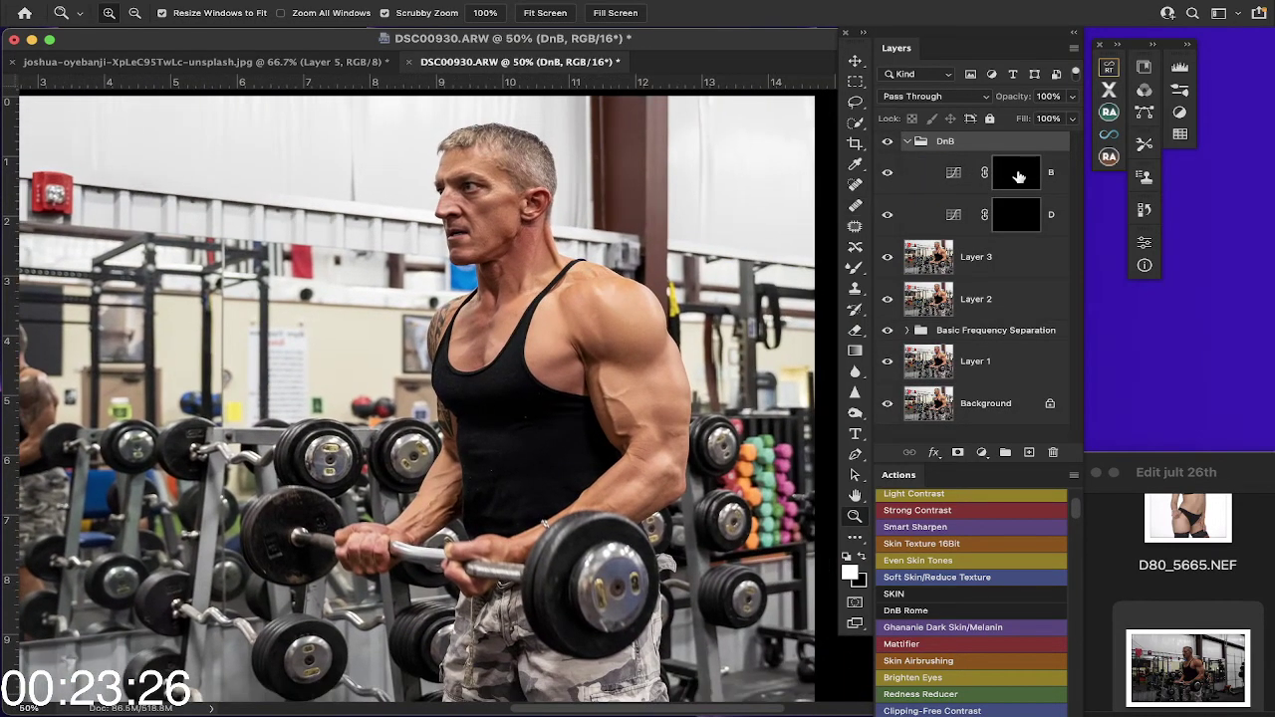
double_click(953, 176)
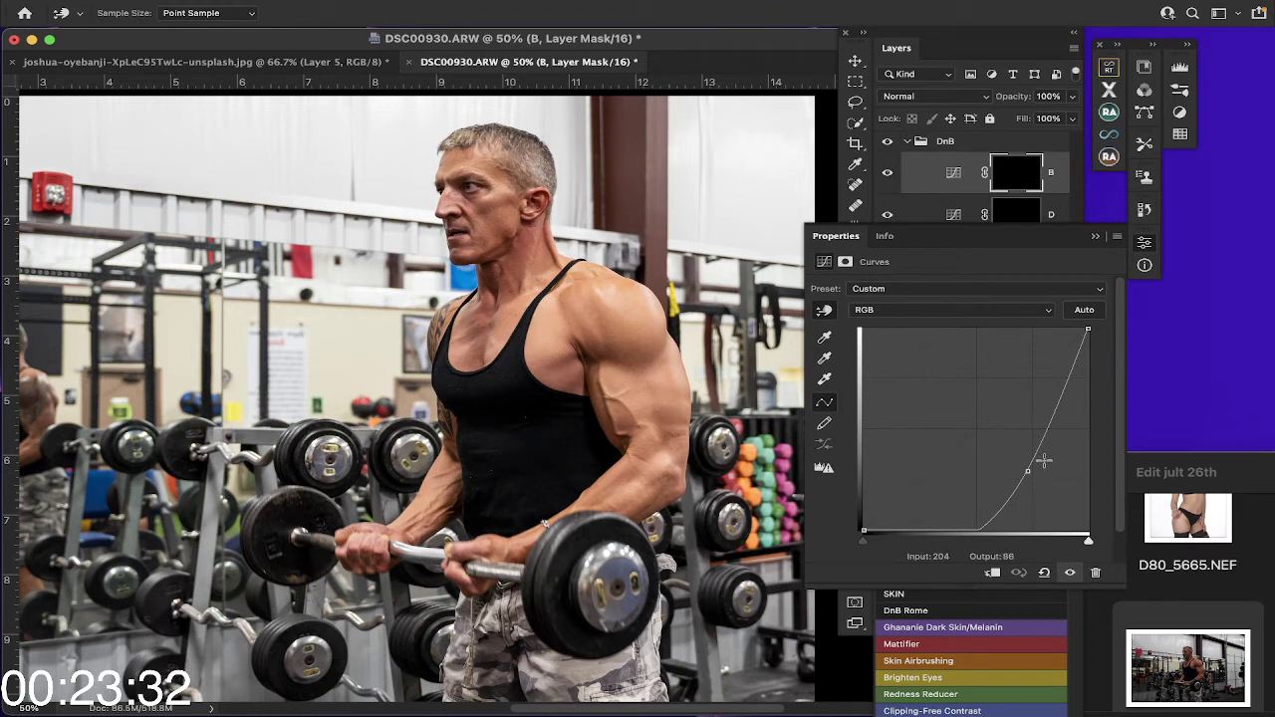
drag(1029, 474, 1032, 472)
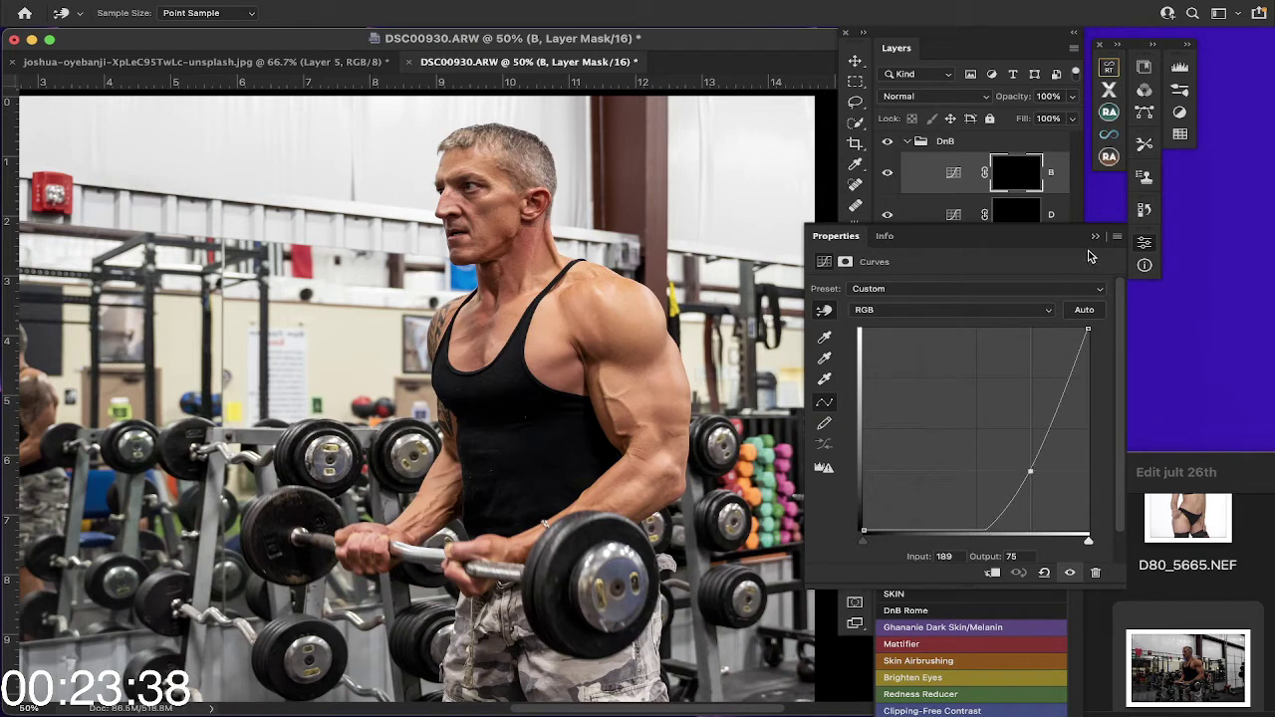
click(1095, 236)
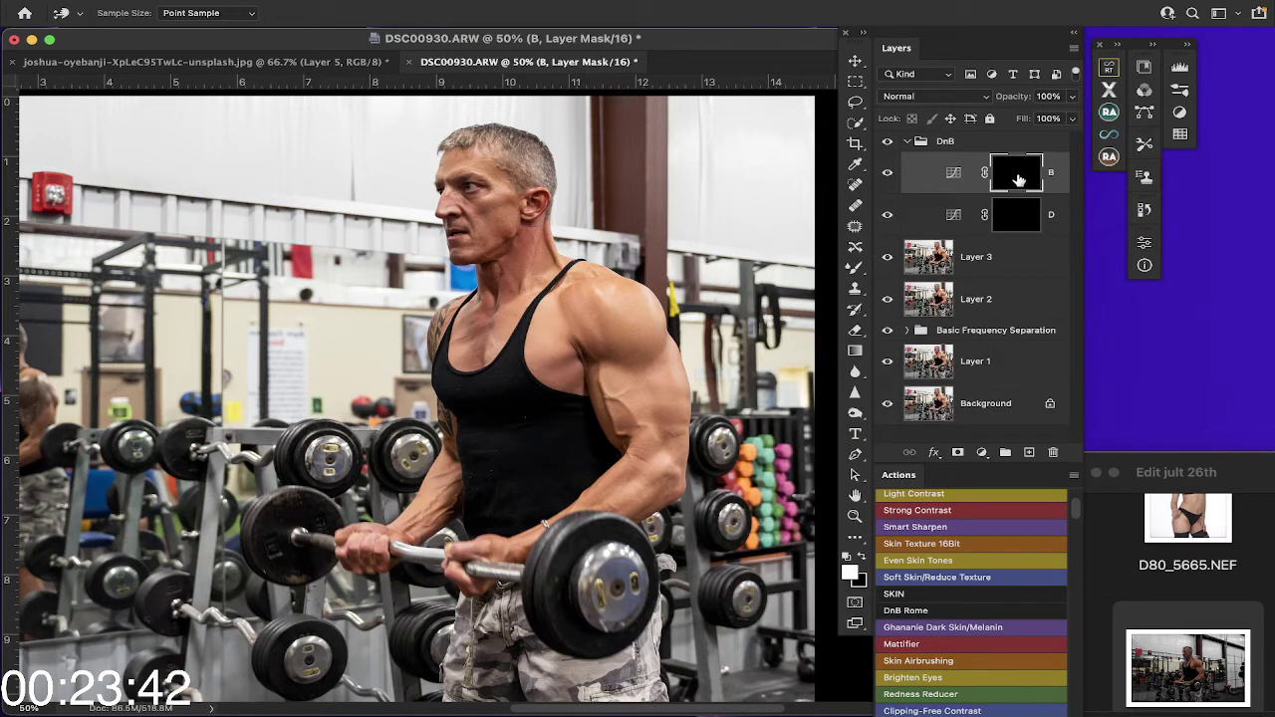
Step: Paint white with an 80 px brush on the B mask to burn the shoulder, armpit, upper-arm and forearm muscle lines
click(856, 268)
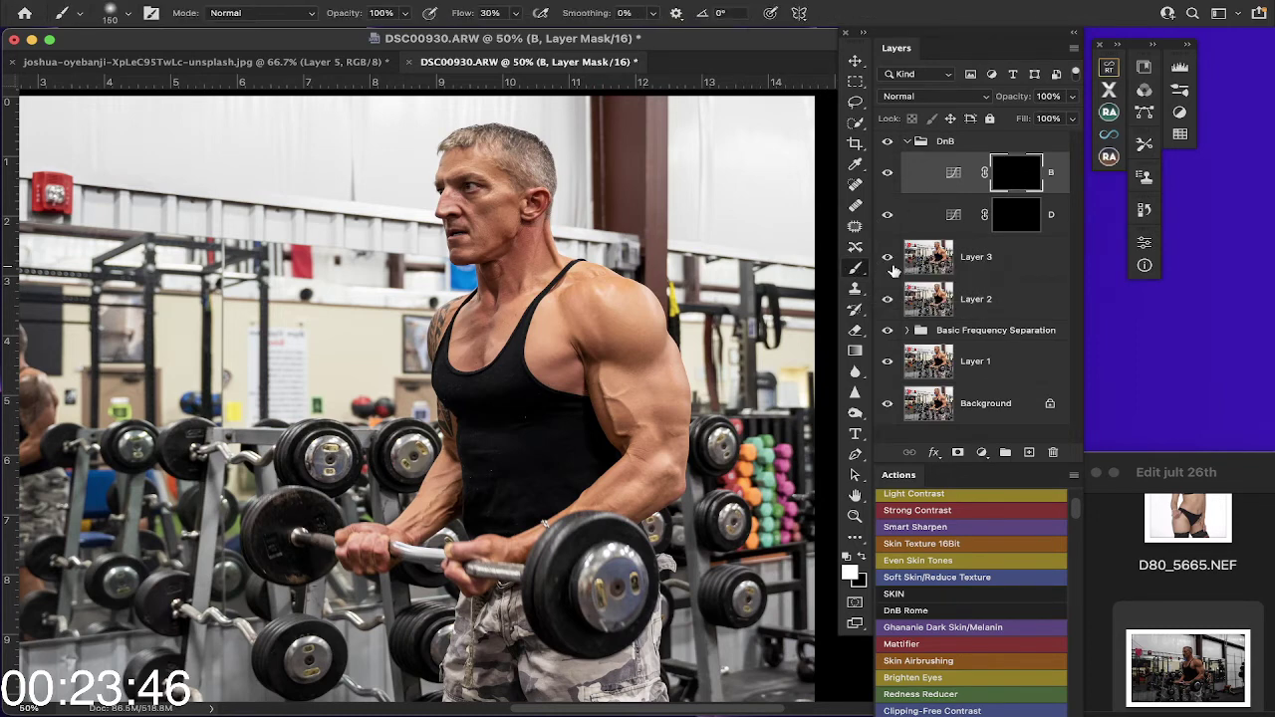
key(bracketleft)
key(bracketleft)
key(bracketleft)
key(bracketleft)
key(bracketleft)
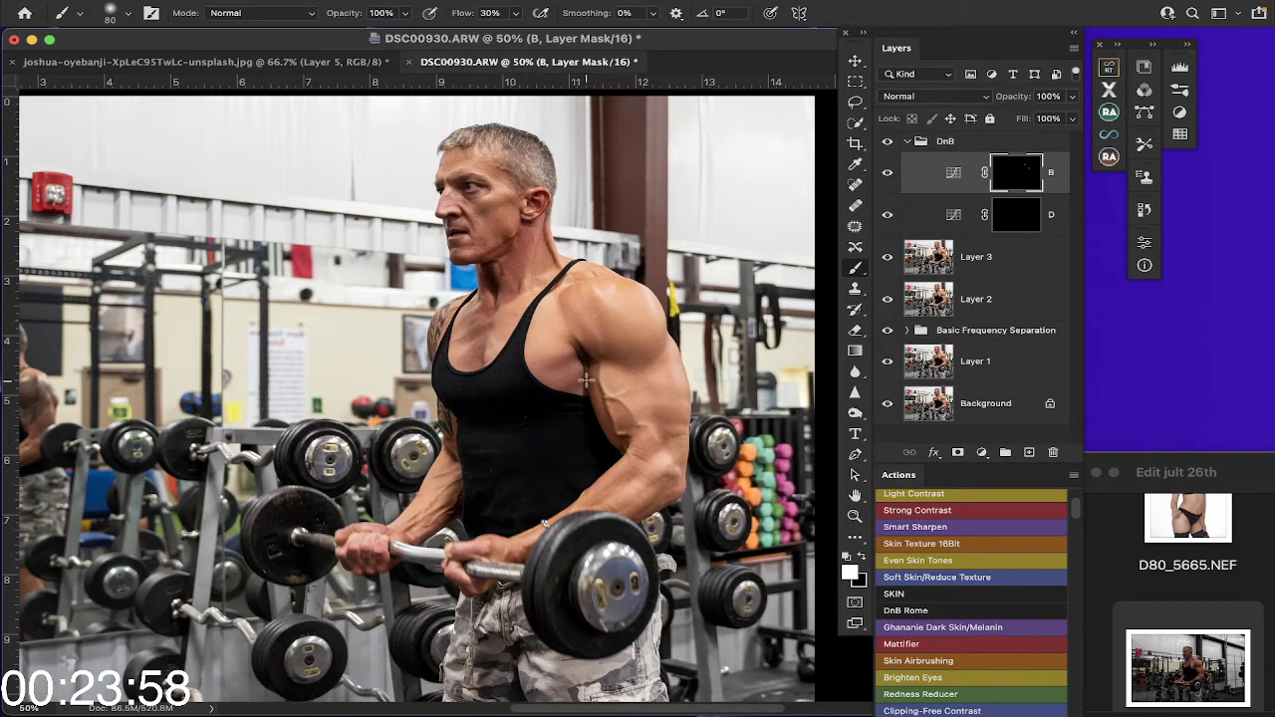
mouse_move(597, 464)
mouse_down()
mouse_move(622, 474)
mouse_move(617, 484)
mouse_up()
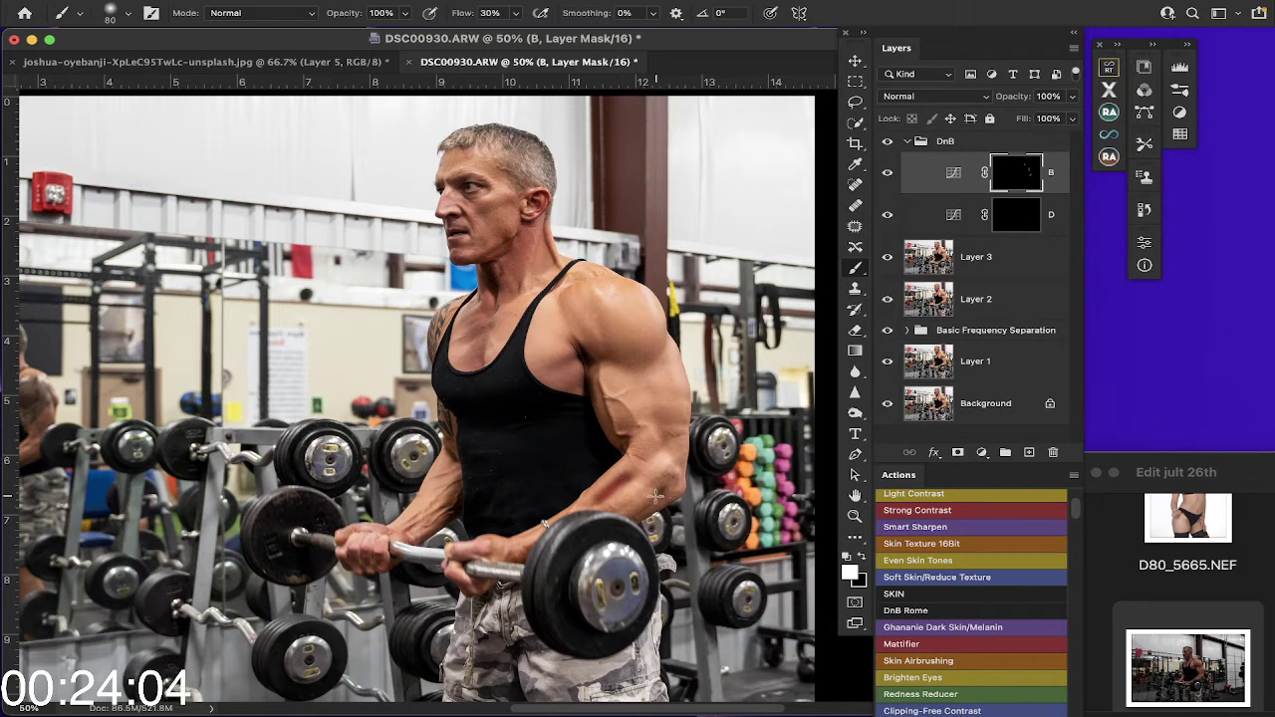
drag(544, 522, 665, 435)
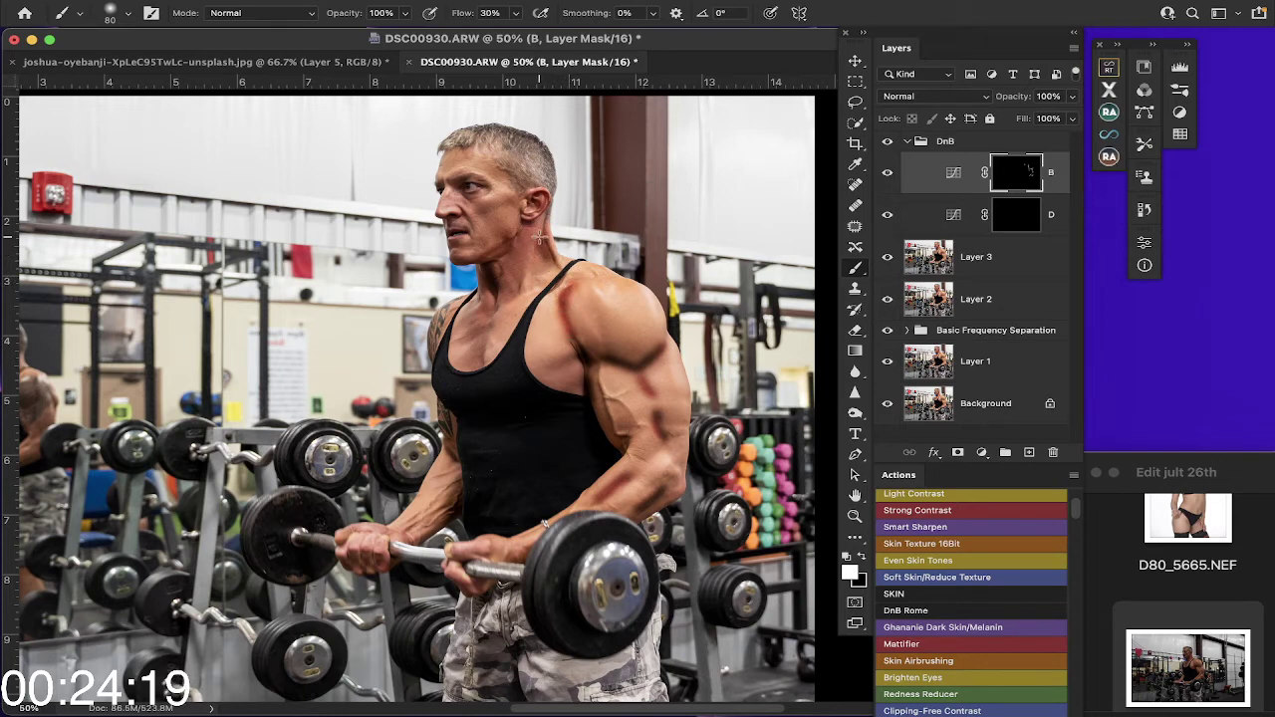
drag(550, 277, 538, 235)
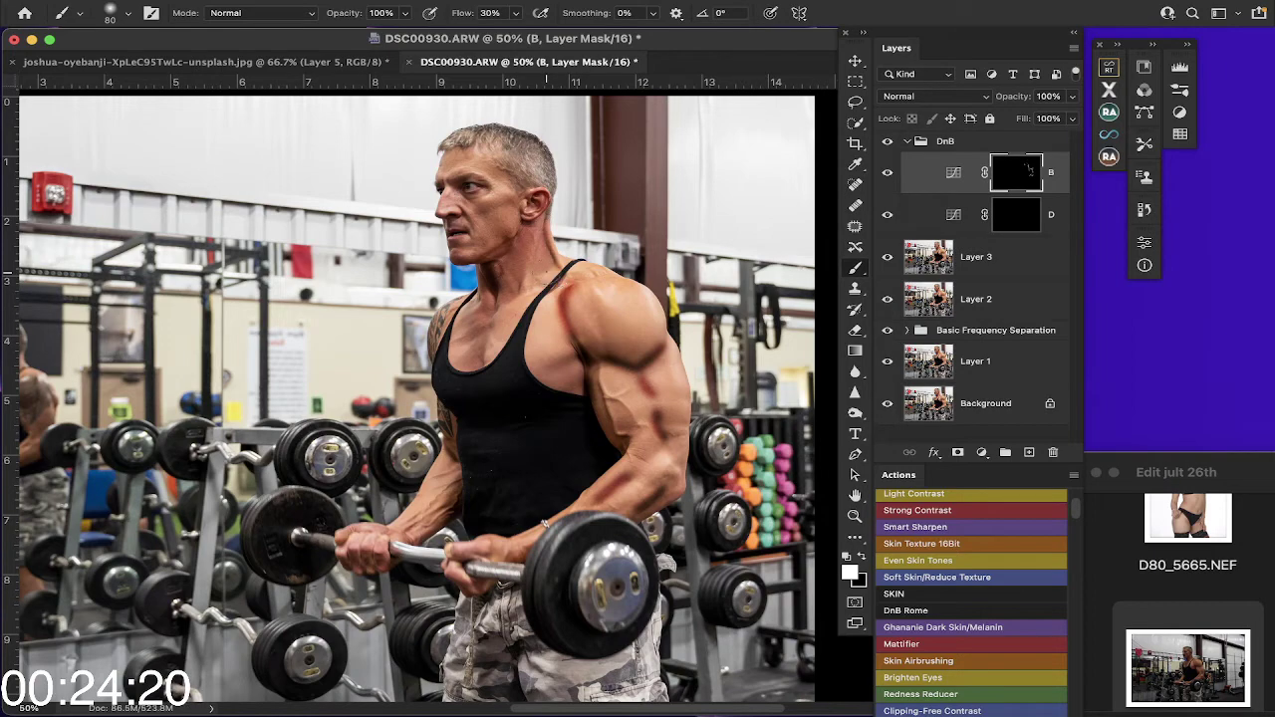
Step: Burn a thin line along the groove at the back of the neck with a 9 px brush, working at 300% zoom
click(855, 516)
drag(560, 248, 560, 248)
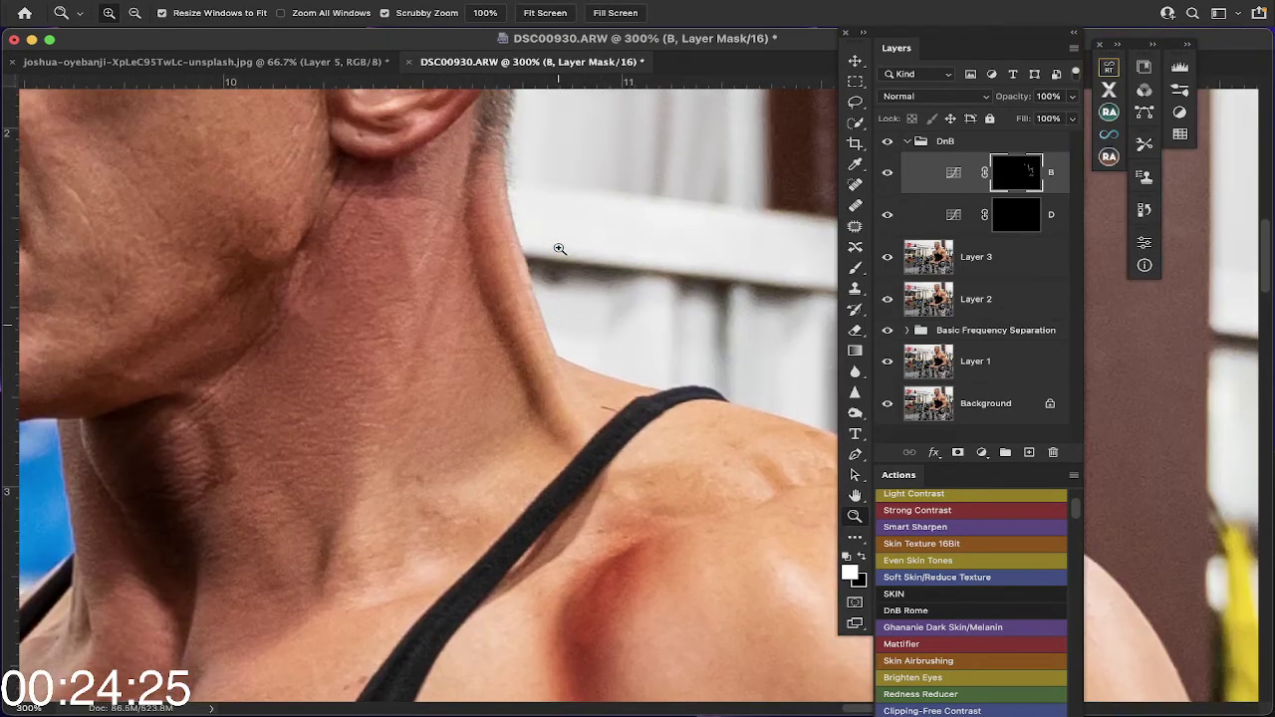
click(855, 269)
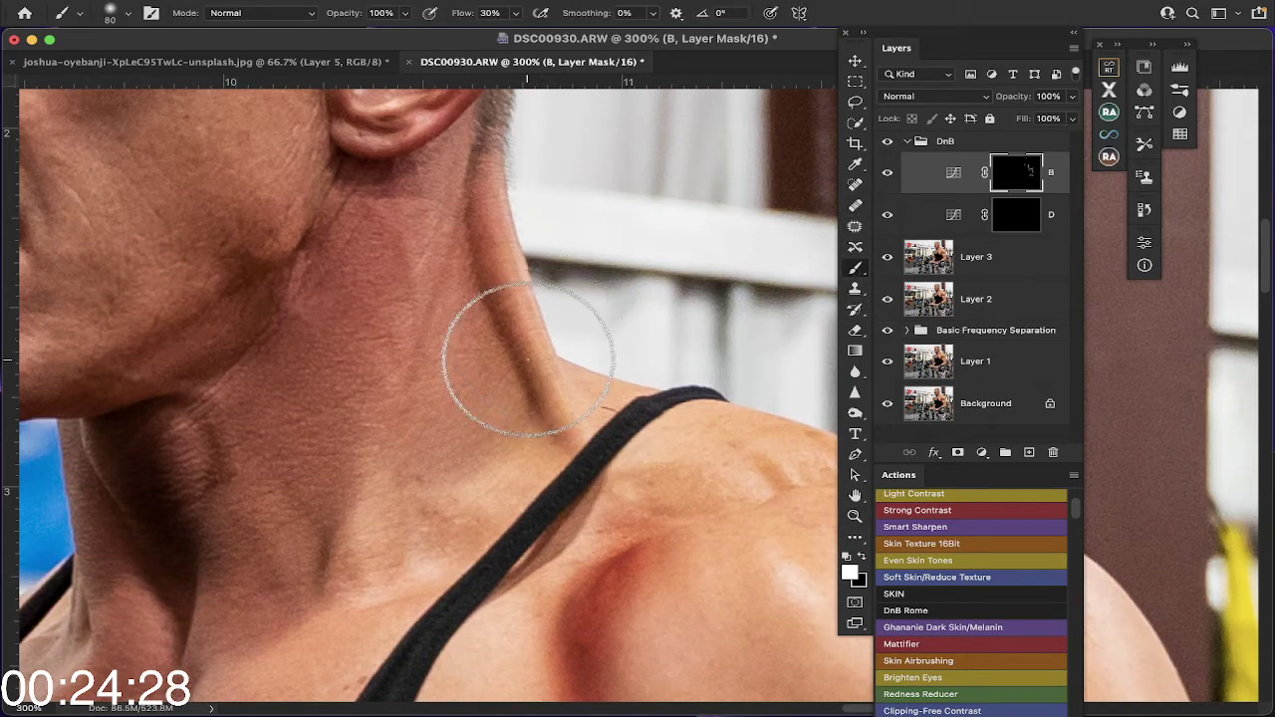
key(bracketleft)
key(bracketleft)
key(bracketleft)
key(bracketleft)
key(bracketleft)
key(bracketleft)
key(bracketleft)
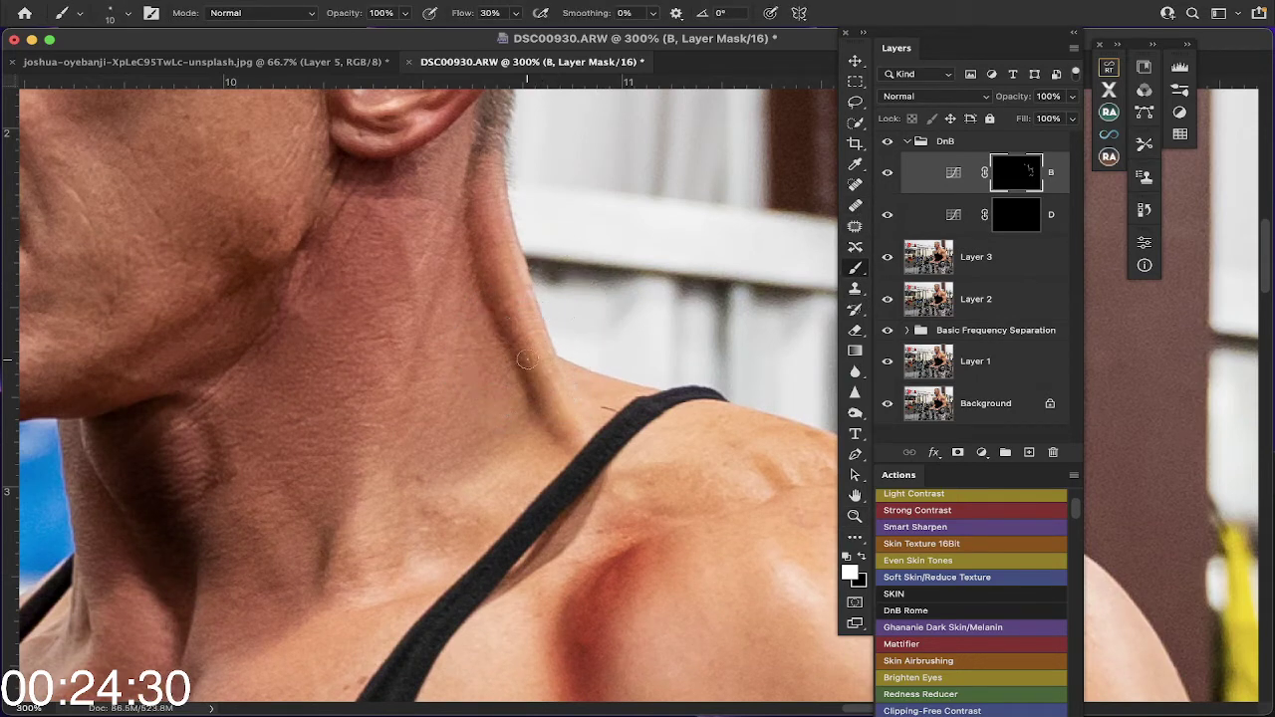
key(bracketleft)
drag(527, 398, 468, 204)
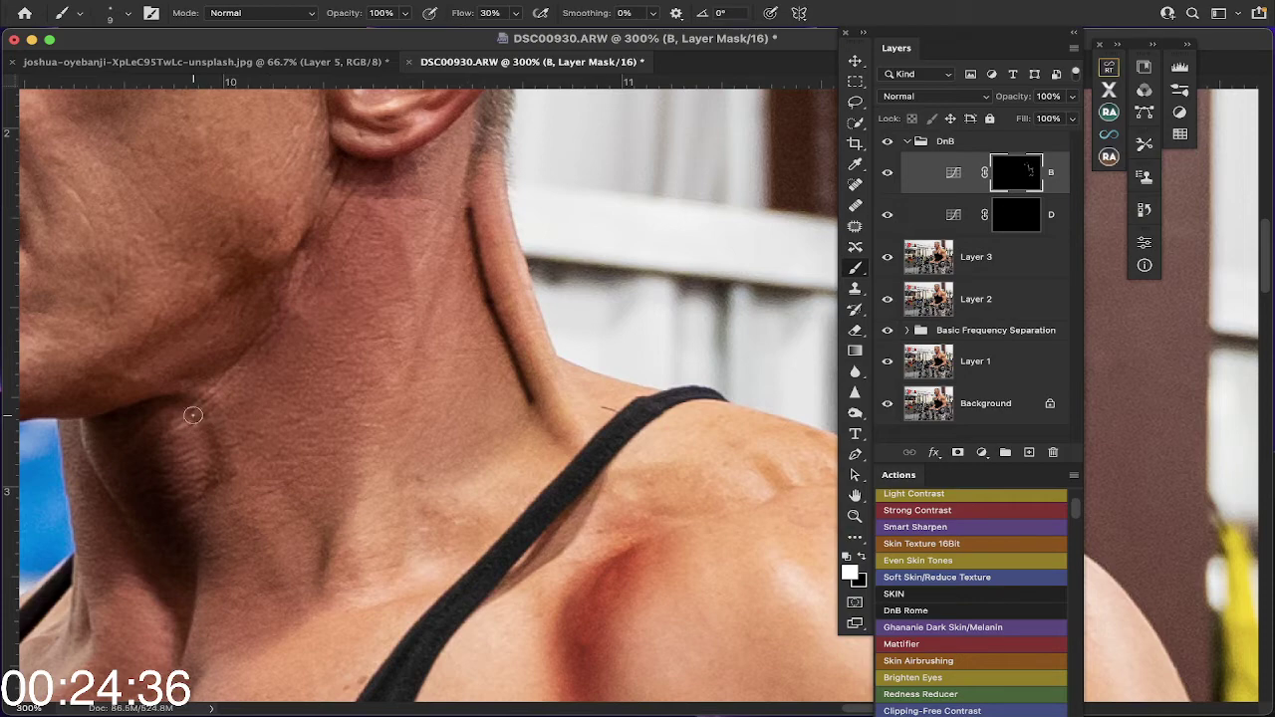
Step: Paint fine 9 px burn strokes along the throat curve and the shadow under the chin
mouse_move(193, 412)
mouse_down()
mouse_move(213, 442)
mouse_move(211, 488)
mouse_up()
scroll(212, 488, down, 5)
scroll(212, 488, left, 2)
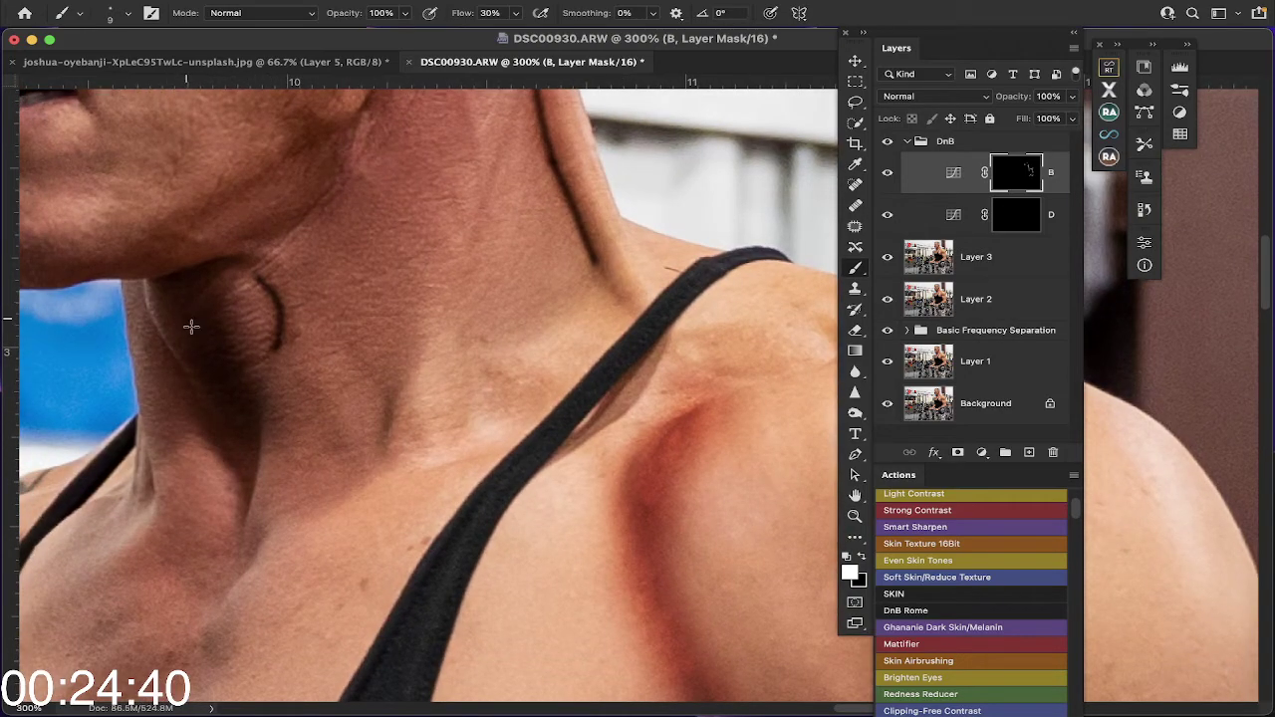
mouse_move(192, 326)
mouse_down()
mouse_move(230, 422)
mouse_move(193, 293)
mouse_up()
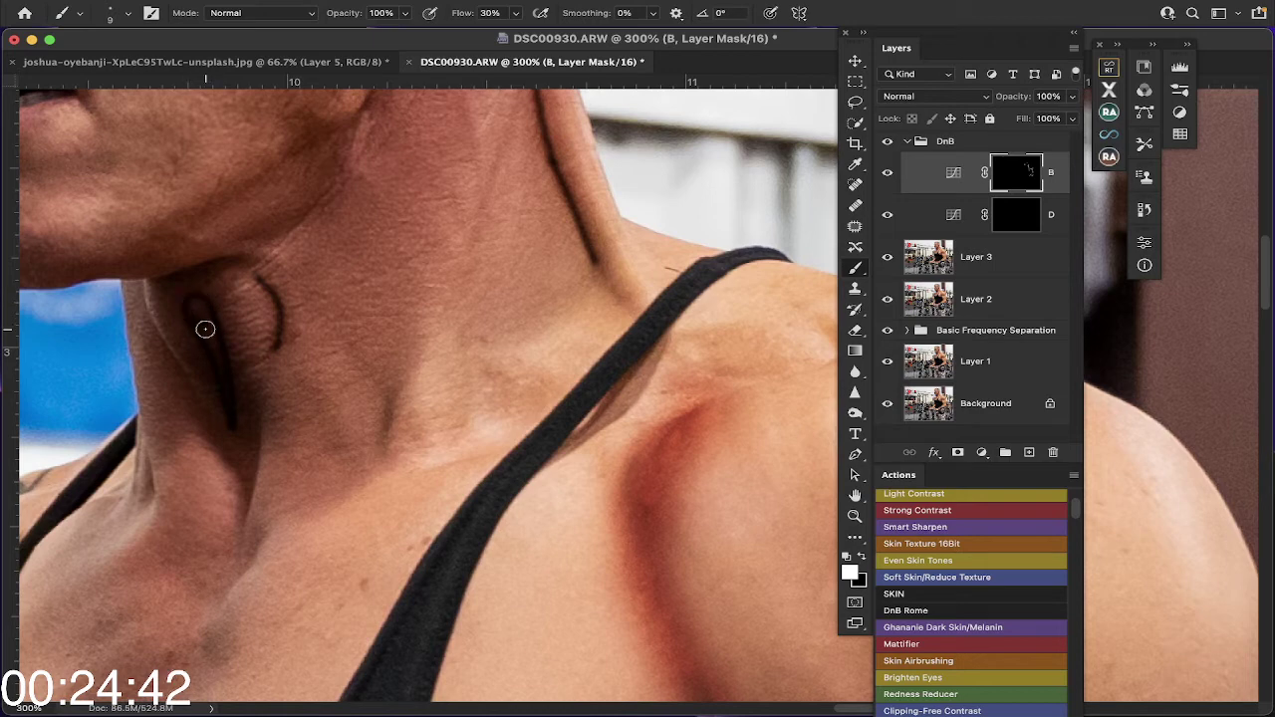
Step: Deepen the throat shadow and burn the small hollows at the base of the neck with a 20 px brush
key(bracketright)
key(bracketright)
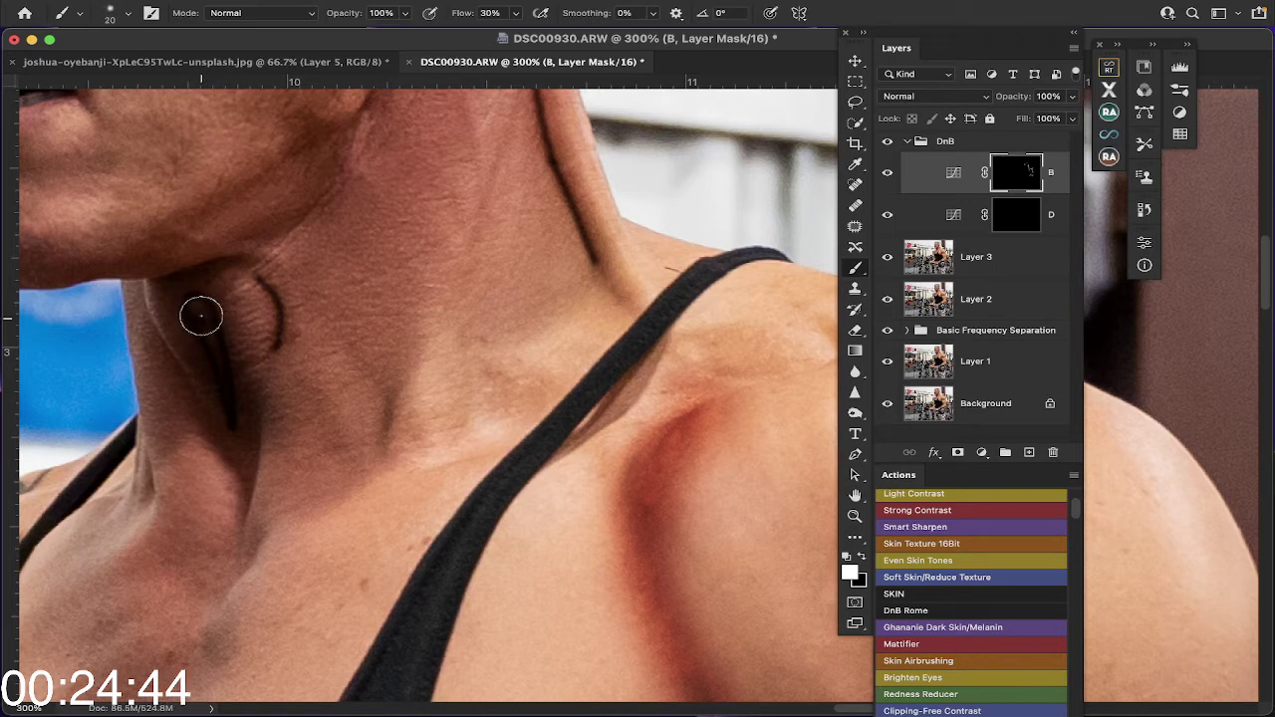
drag(200, 316, 230, 401)
mouse_move(215, 353)
mouse_down()
mouse_move(187, 282)
mouse_move(187, 302)
mouse_move(179, 285)
mouse_move(204, 278)
mouse_move(226, 337)
mouse_move(222, 441)
mouse_up()
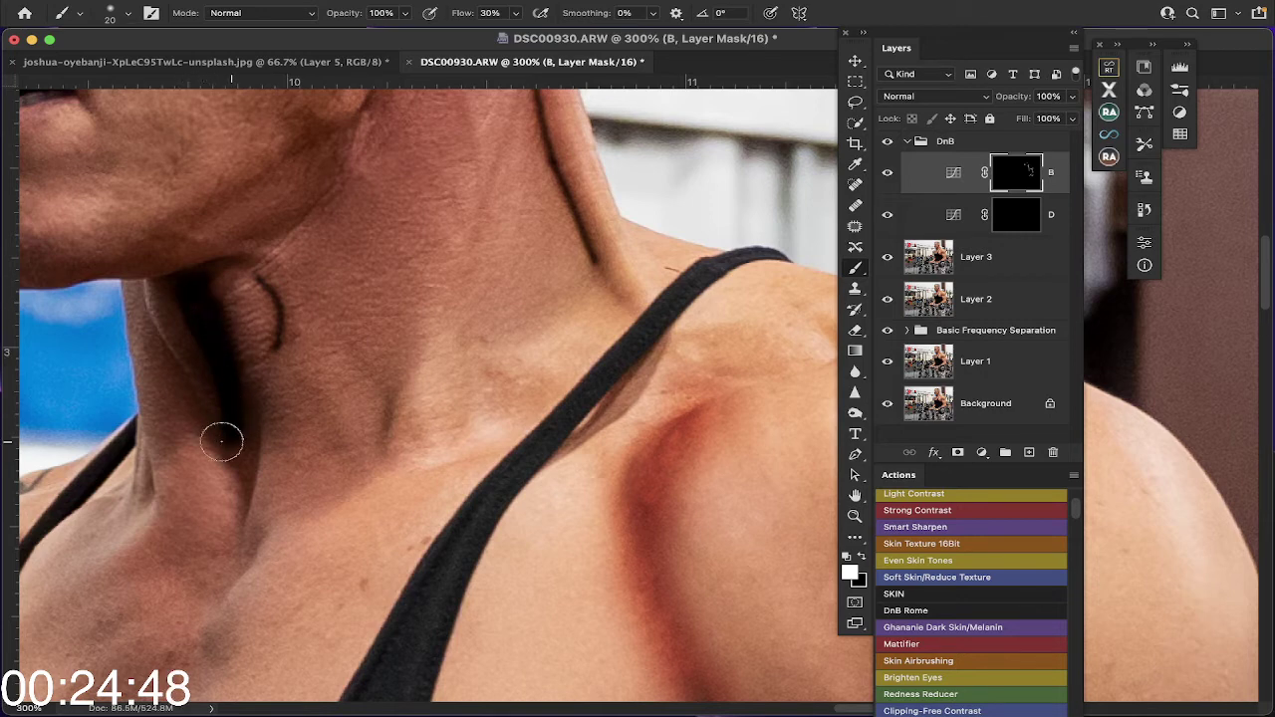
drag(146, 480, 145, 503)
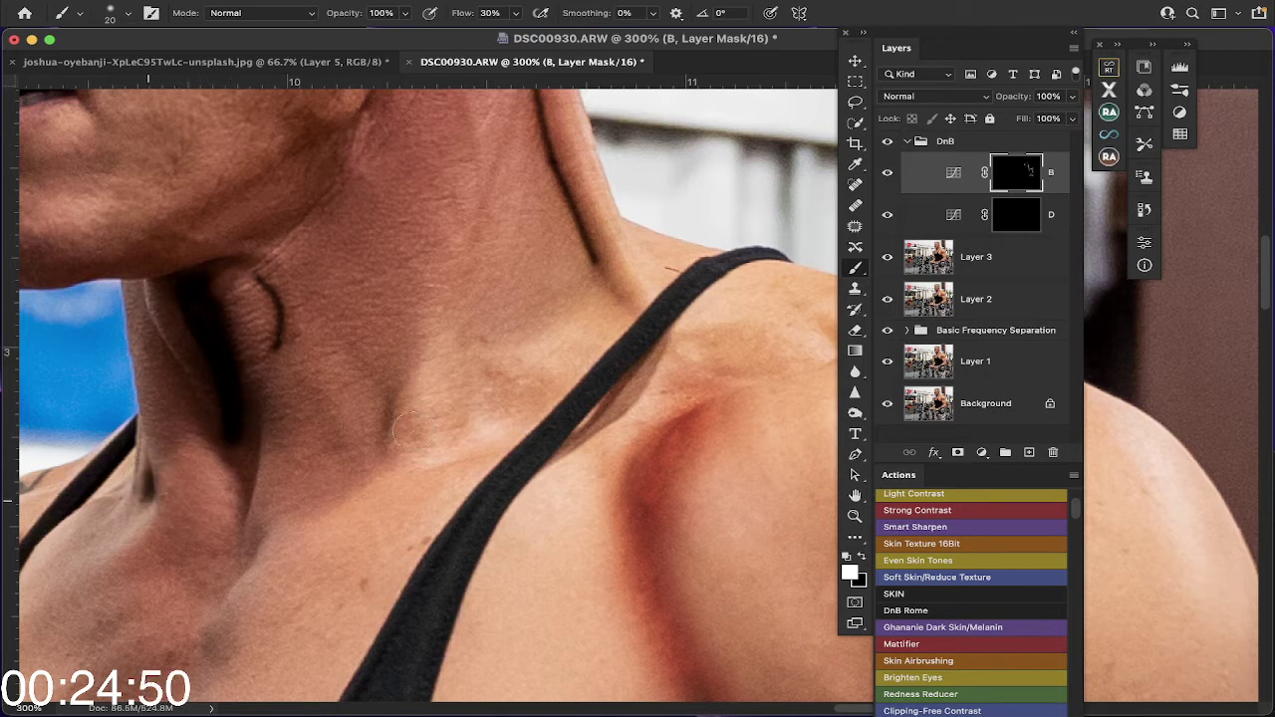
drag(393, 413, 390, 446)
Step: Burn a vertical stroke along the centre line of the chest, just above the tank top's neckline
scroll(391, 446, down, 5)
scroll(391, 446, left, 4)
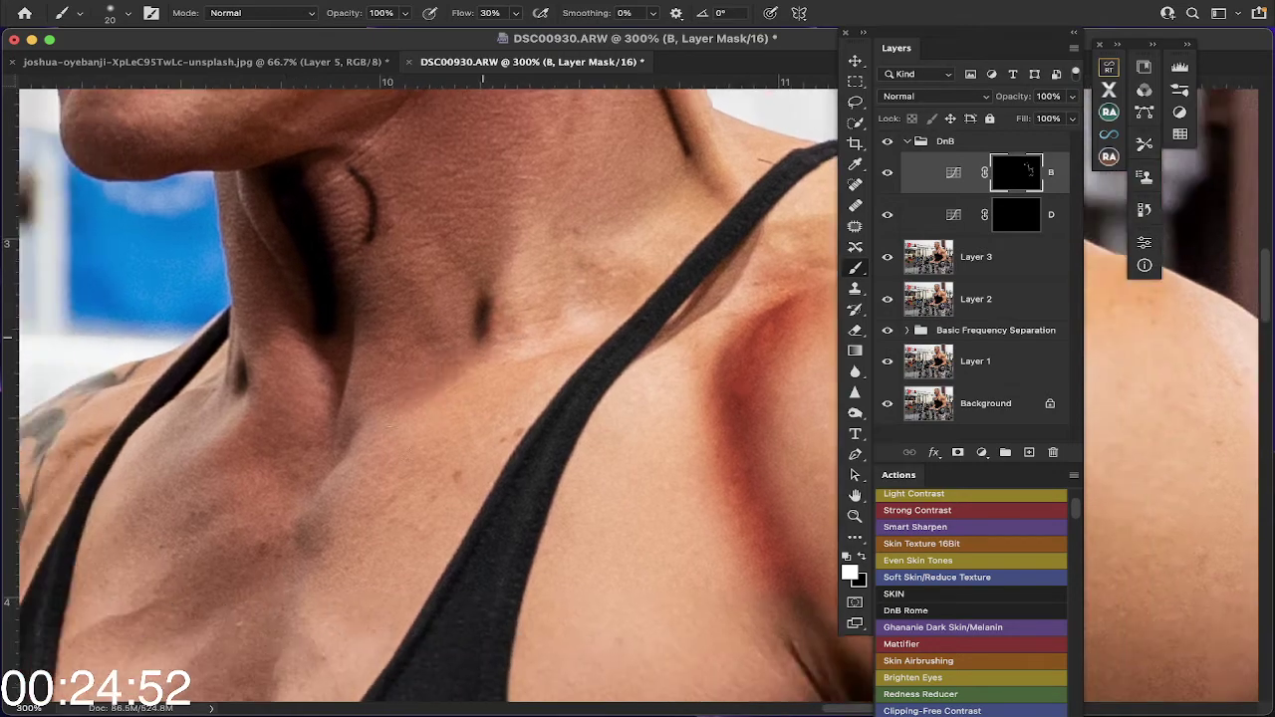
scroll(399, 438, down, 4)
scroll(398, 438, left, 2)
mouse_move(399, 492)
mouse_down()
mouse_move(403, 508)
mouse_move(413, 389)
mouse_up()
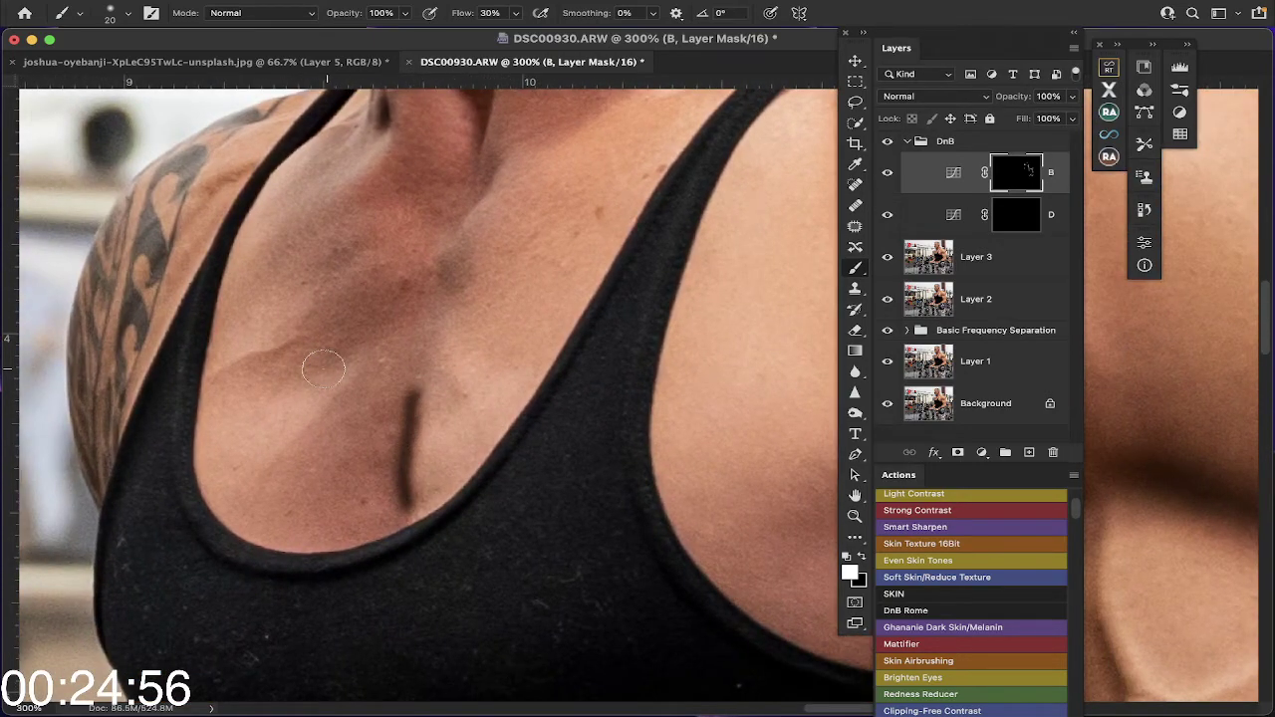
Step: Examine the burn strokes on the neck and the shading of the face and jaw
scroll(324, 370, up, 5)
scroll(324, 370, left, 2)
scroll(324, 370, up, 10)
scroll(324, 371, right, 3)
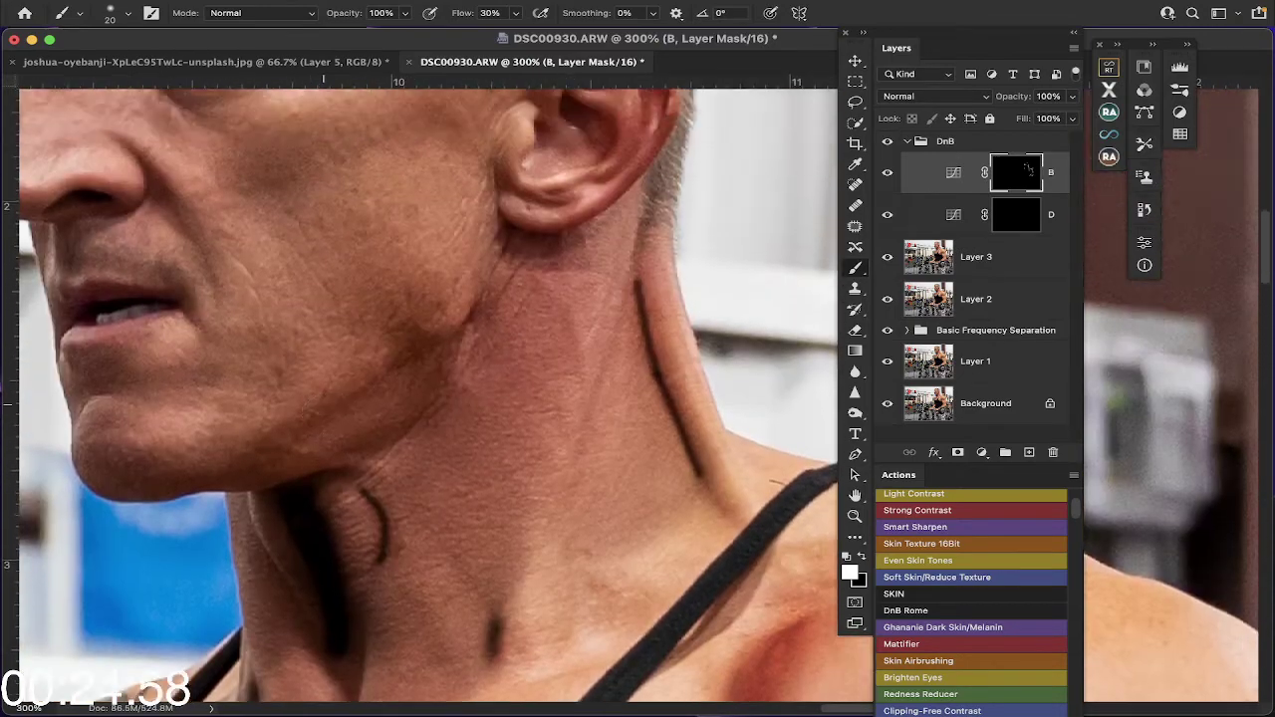
scroll(324, 370, left, 2)
scroll(324, 370, down, 2)
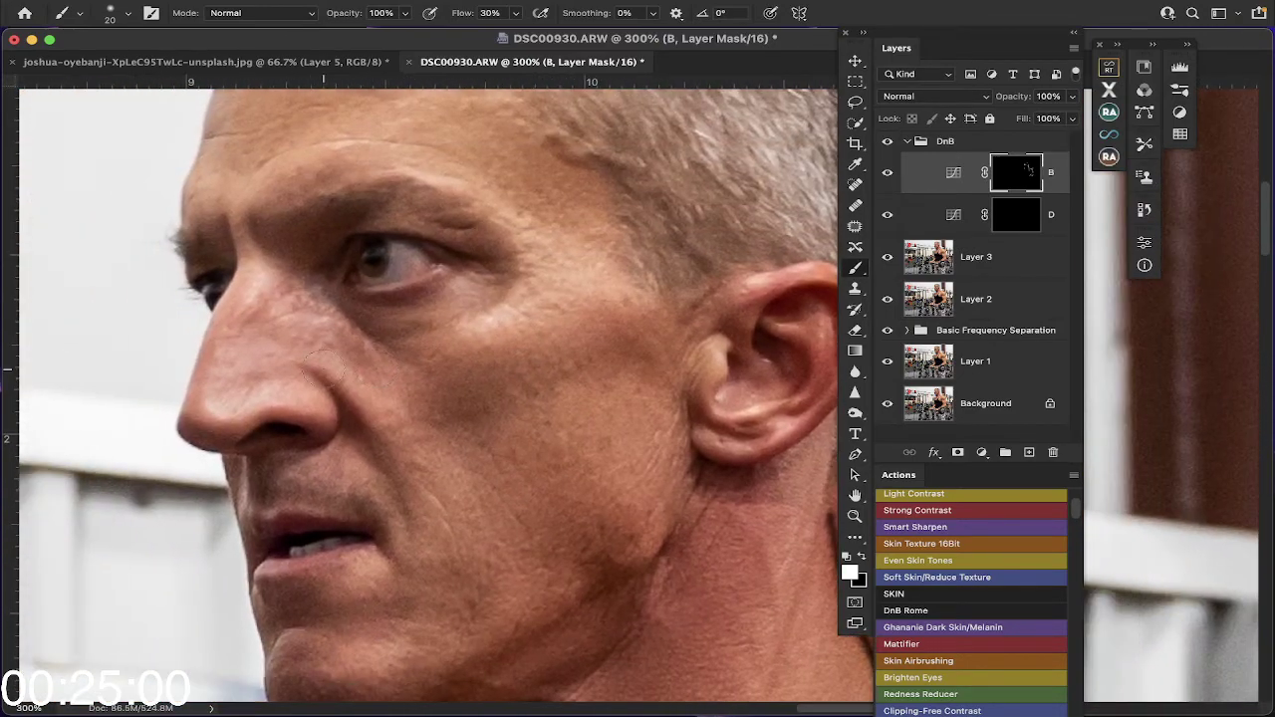
scroll(324, 371, right, 3)
scroll(323, 371, down, 8)
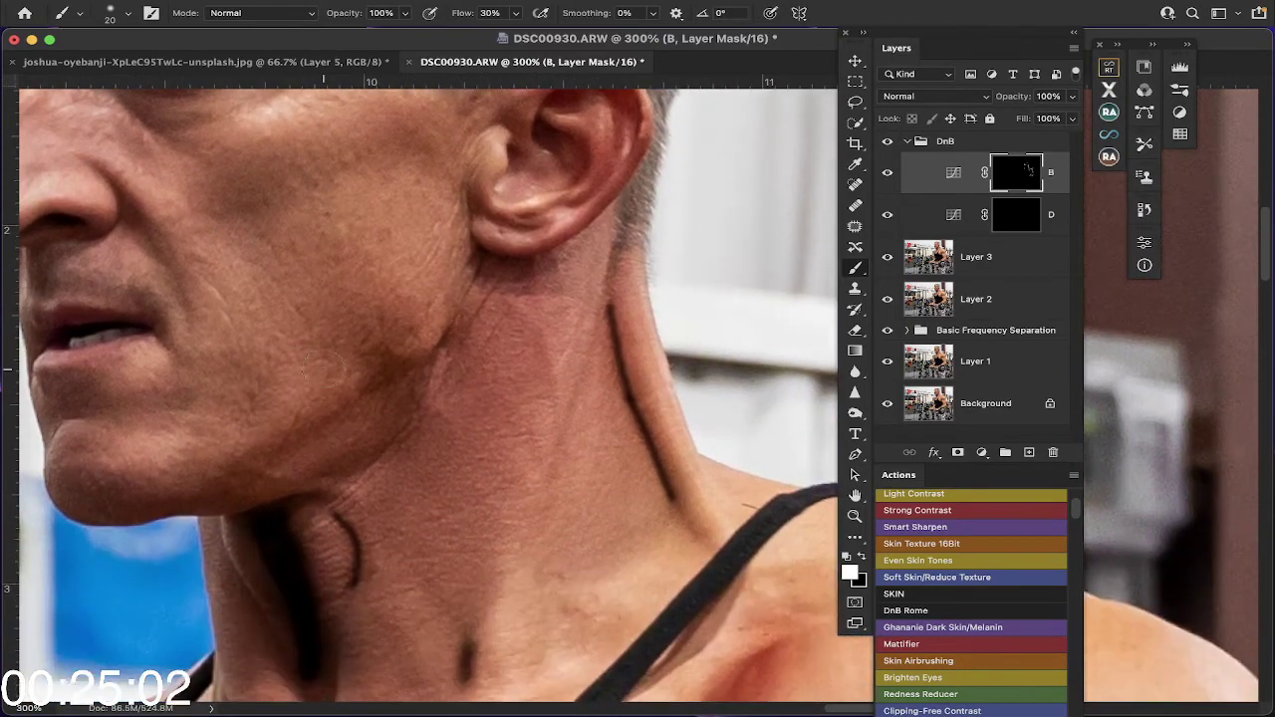
Step: Darken the crease between the chest and the front of the shoulder with the 20 px brush
scroll(323, 370, right, 2)
scroll(324, 371, down, 6)
scroll(324, 370, right, 4)
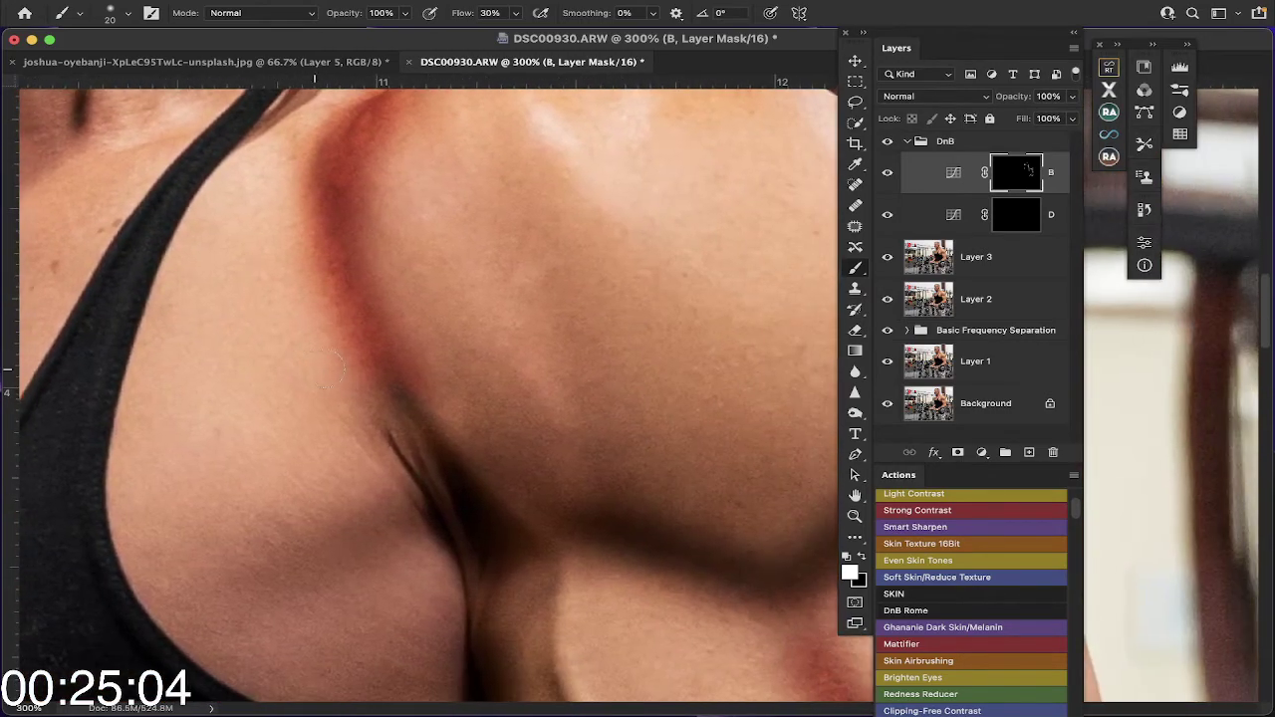
scroll(326, 369, right, 1)
mouse_move(369, 342)
mouse_down()
mouse_move(390, 373)
mouse_move(355, 327)
mouse_move(328, 170)
mouse_up()
scroll(328, 171, up, 3)
scroll(328, 172, right, 1)
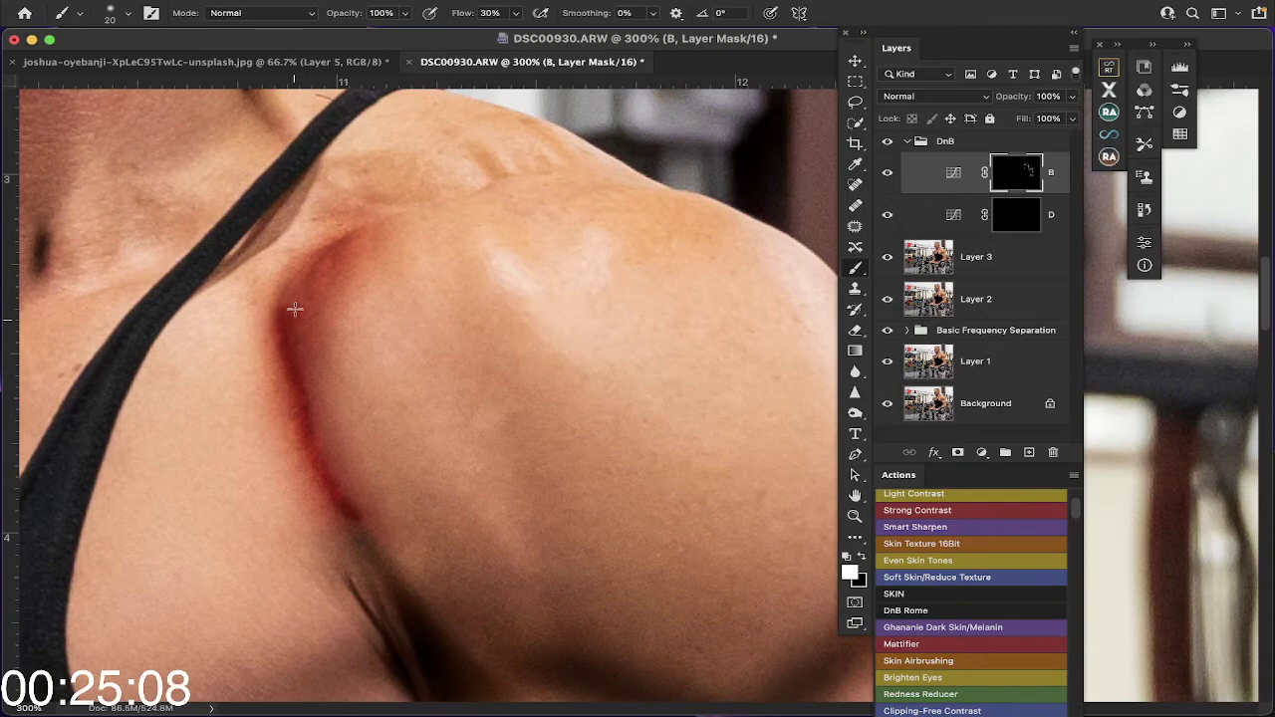
mouse_move(295, 305)
mouse_down()
mouse_move(345, 247)
mouse_move(288, 315)
mouse_up()
Step: Burn short strokes beside the raised veins on the inner upper arm to make them stand out
scroll(288, 312, down, 5)
scroll(288, 312, right, 1)
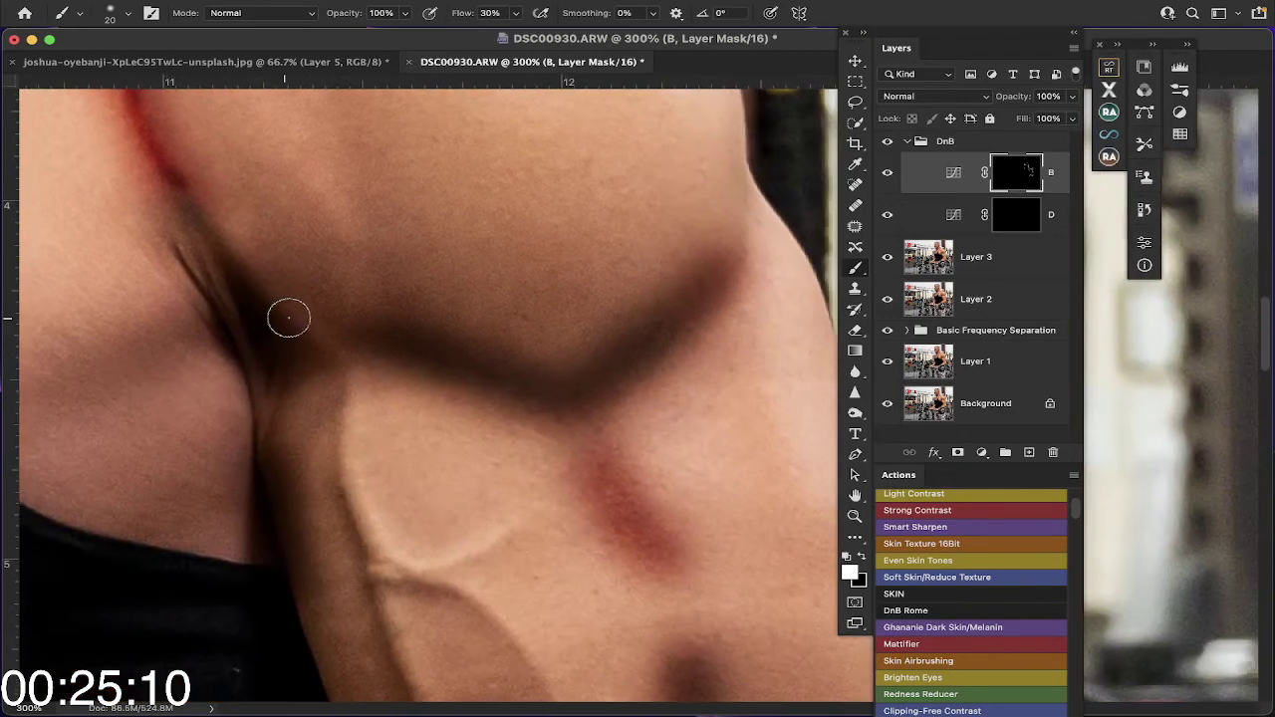
scroll(344, 362, down, 5)
scroll(344, 362, right, 1)
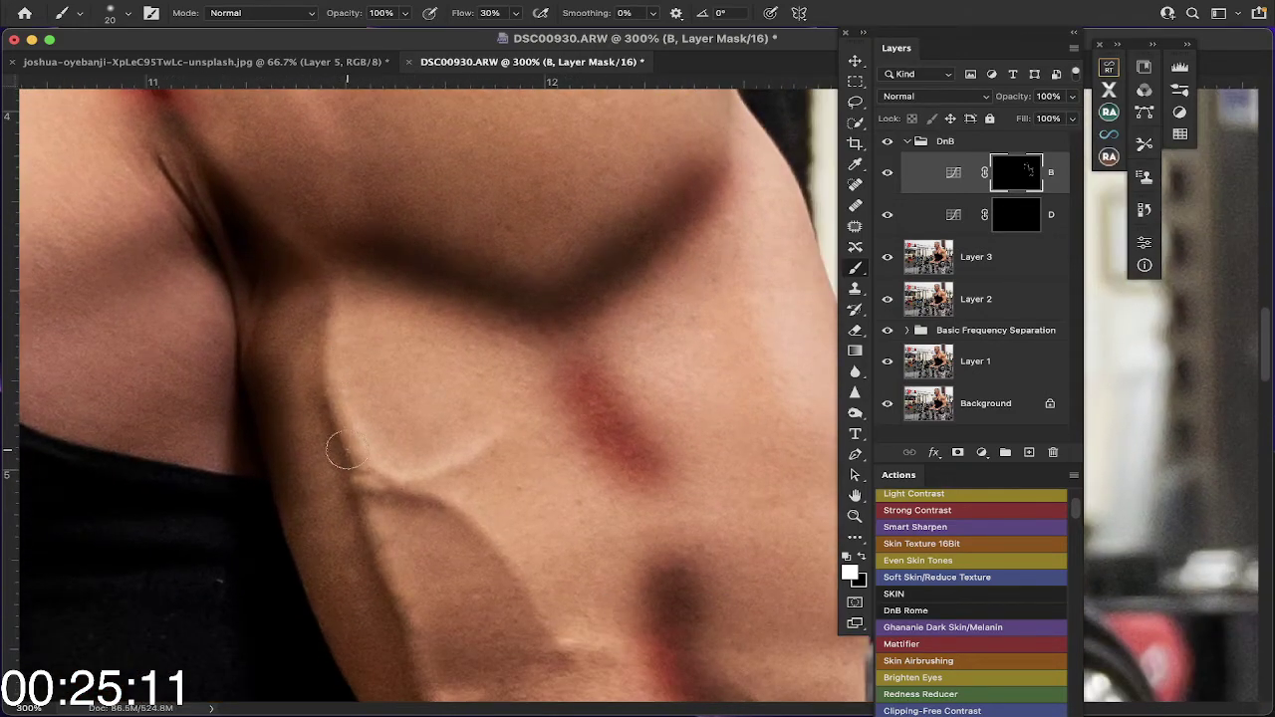
drag(346, 453, 318, 388)
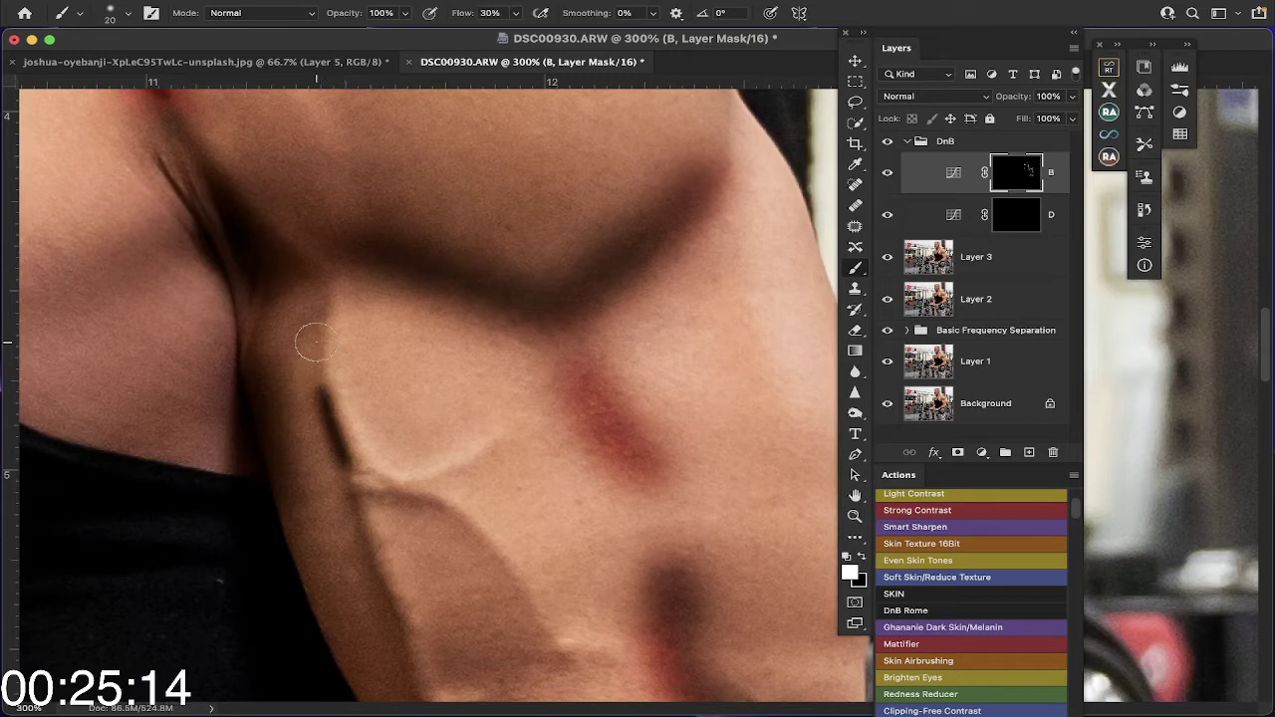
drag(314, 344, 317, 277)
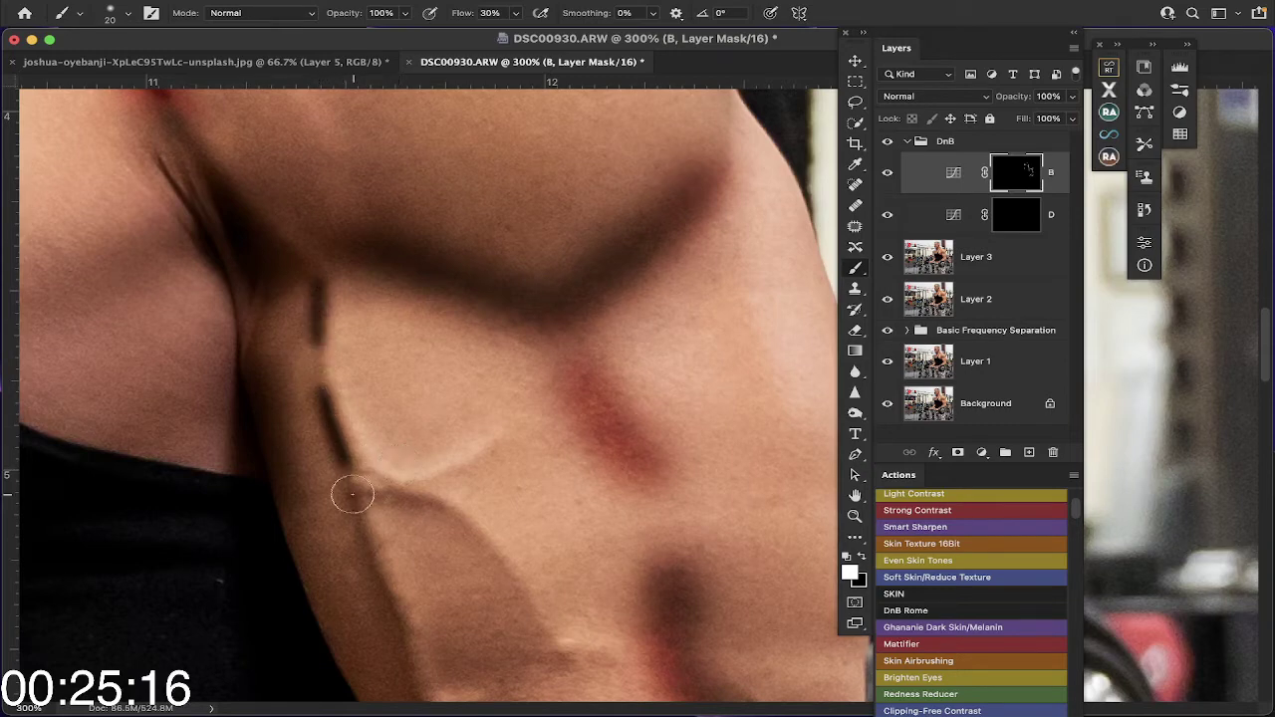
drag(350, 492, 380, 585)
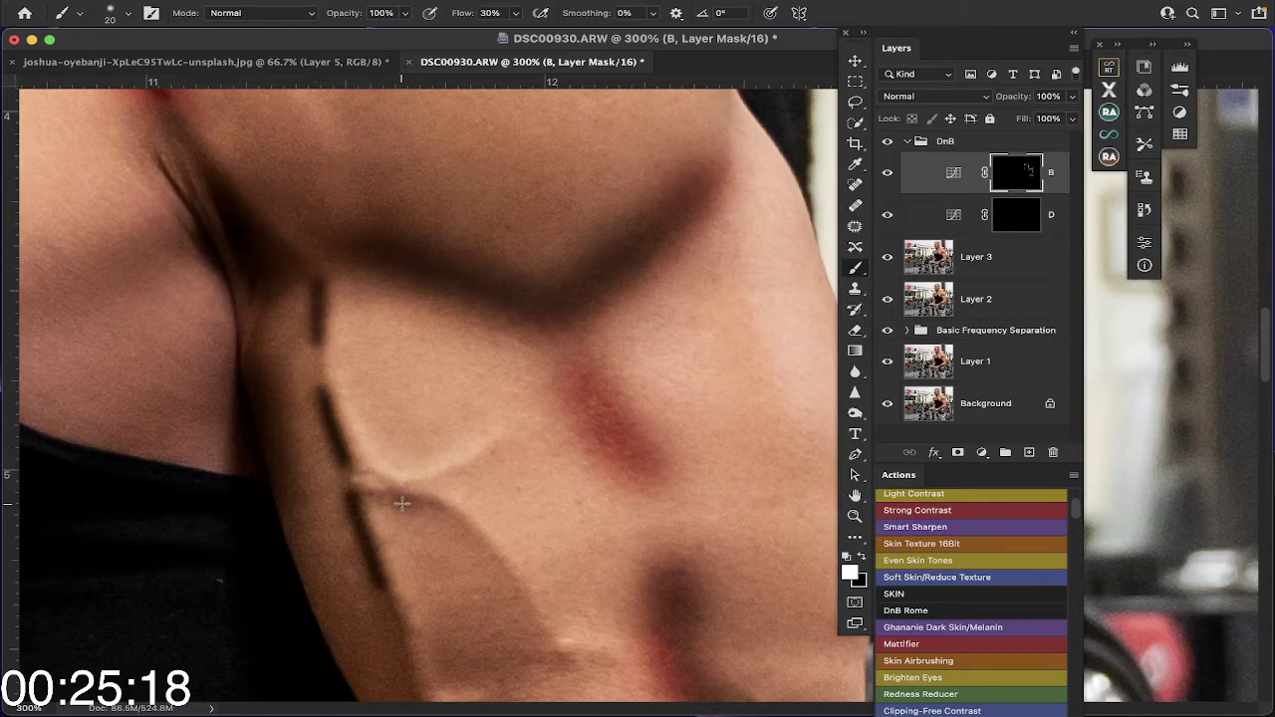
drag(401, 503, 453, 533)
Step: Extend the burn line down the vein towards the elbow and darken the short crease above the inner elbow
scroll(454, 528, down, 6)
scroll(454, 528, right, 2)
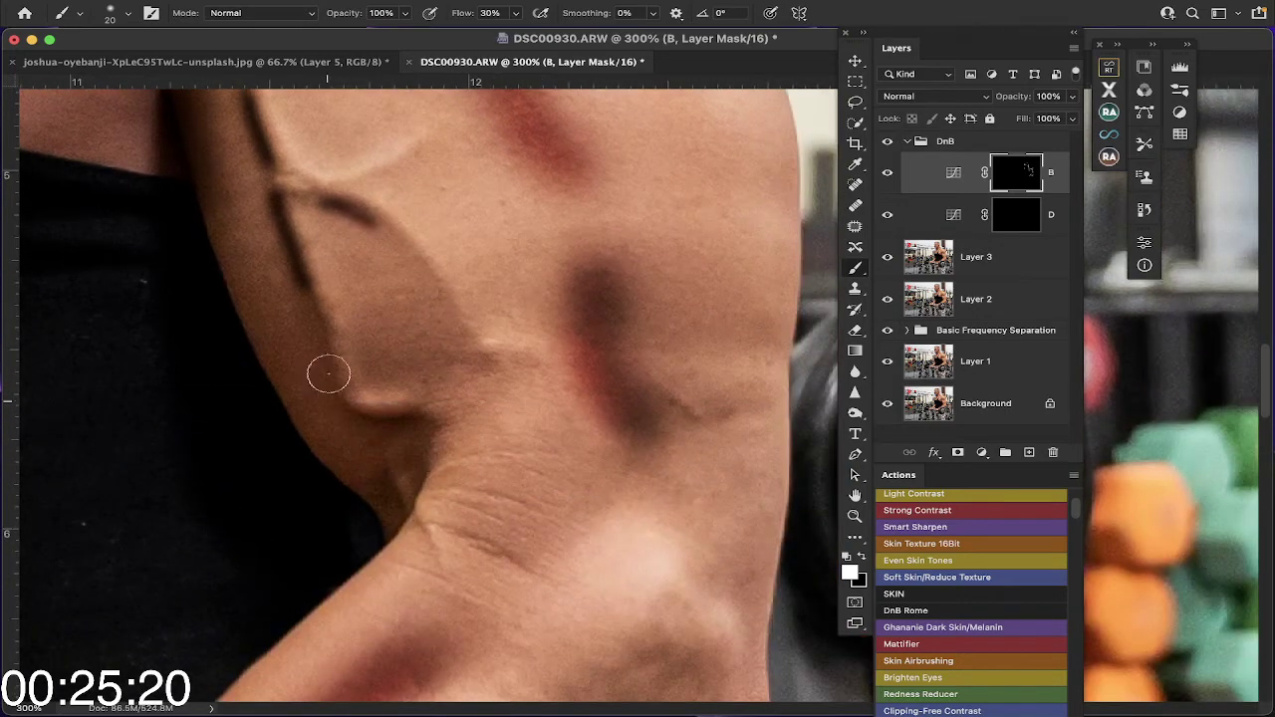
drag(329, 374, 299, 288)
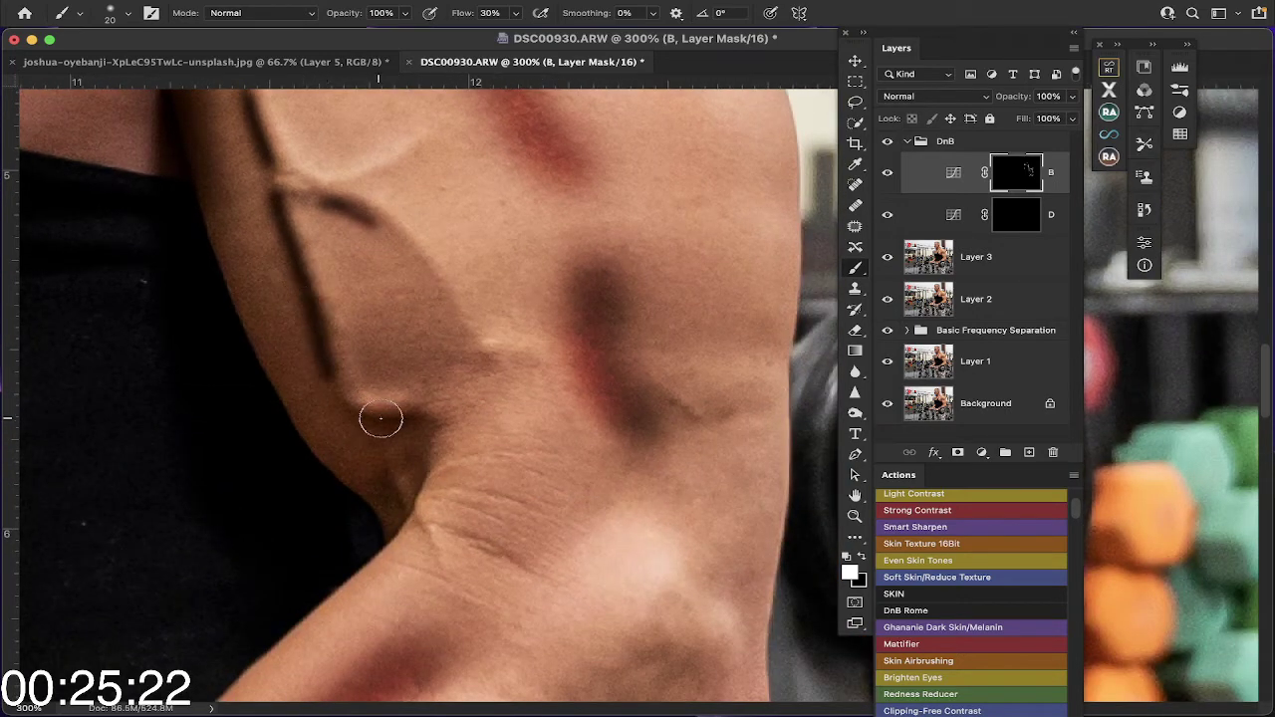
drag(424, 420, 355, 421)
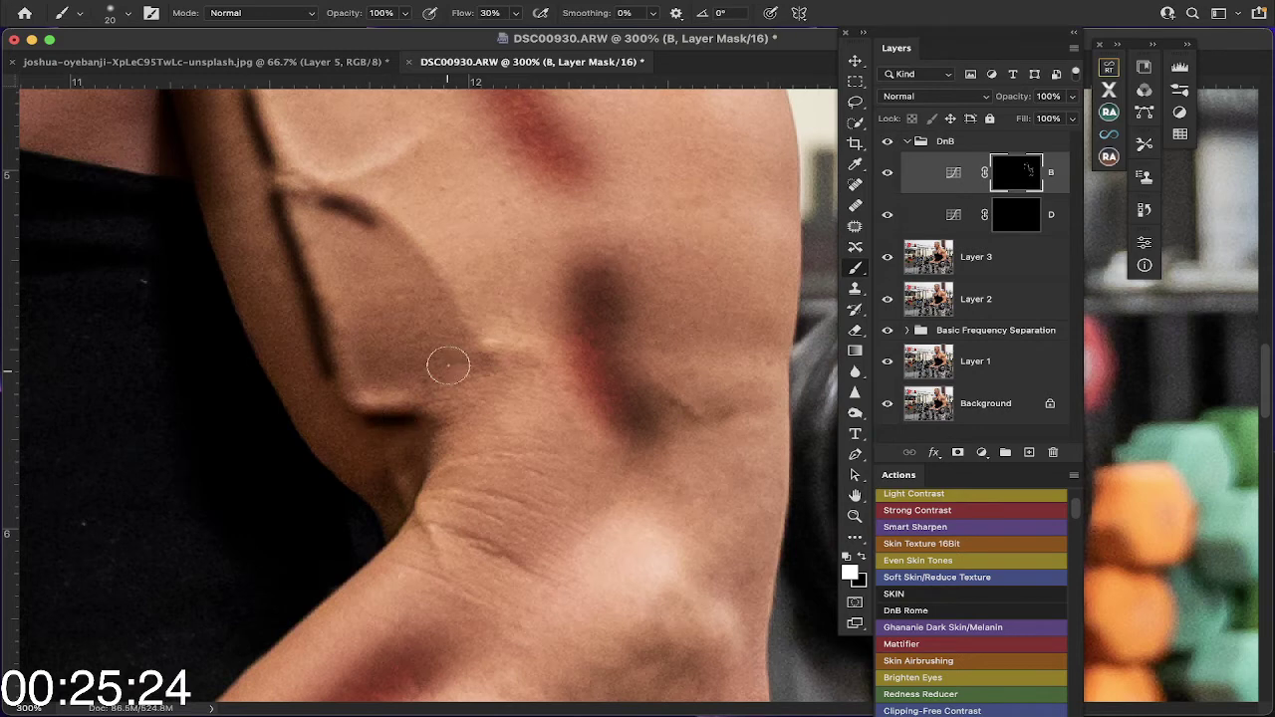
Step: Open the B layer mask's properties and feather the mask to 110.7 px
scroll(453, 374, down, 6)
scroll(468, 389, left, 1)
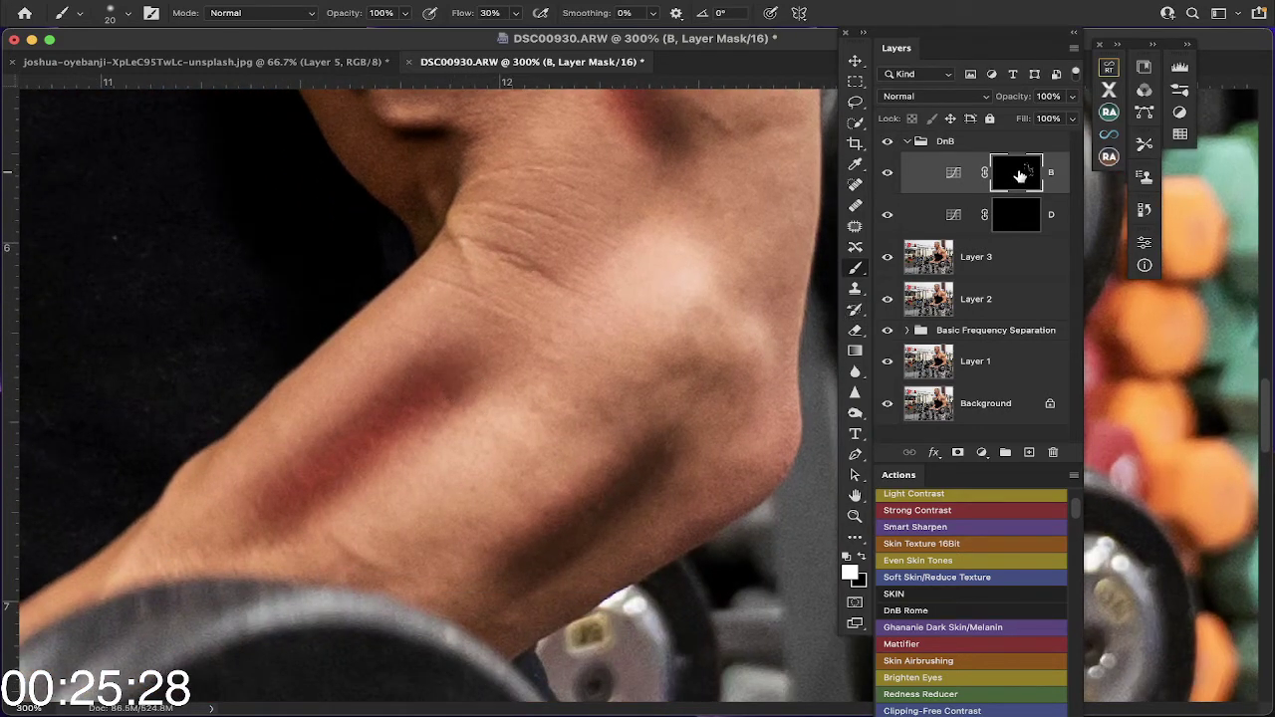
double_click(1018, 176)
click(821, 402)
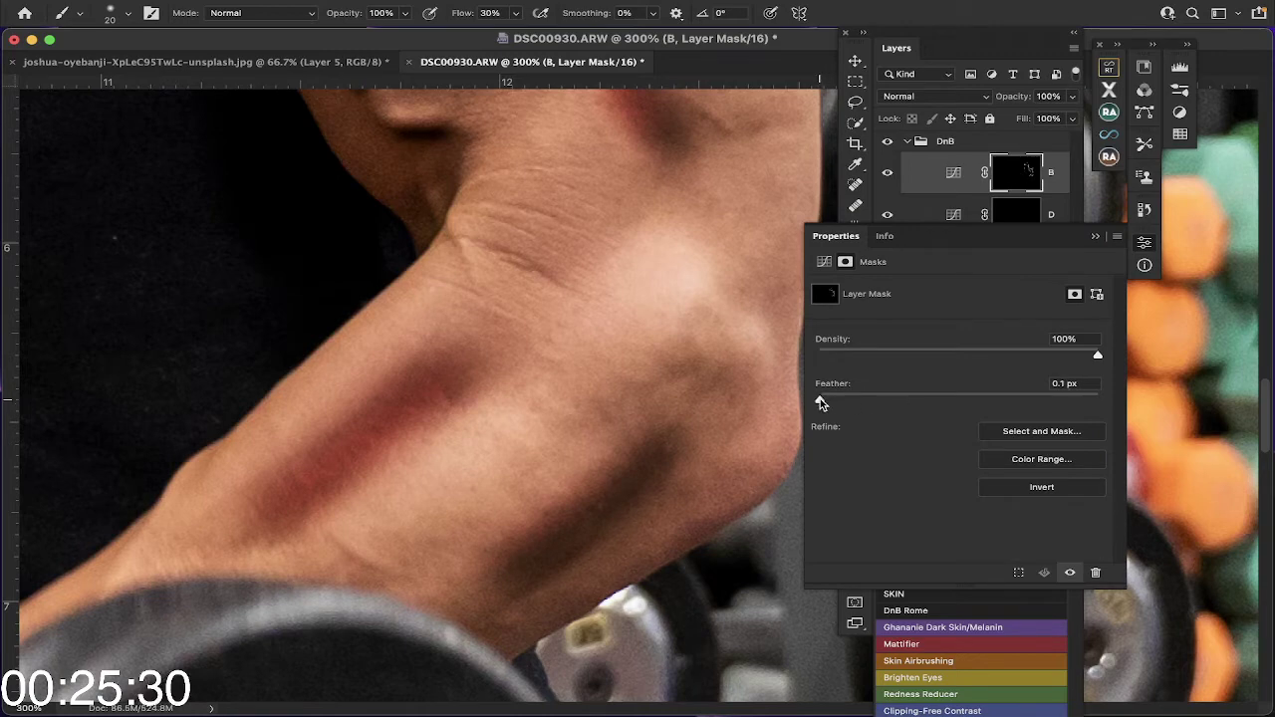
drag(821, 402, 1004, 401)
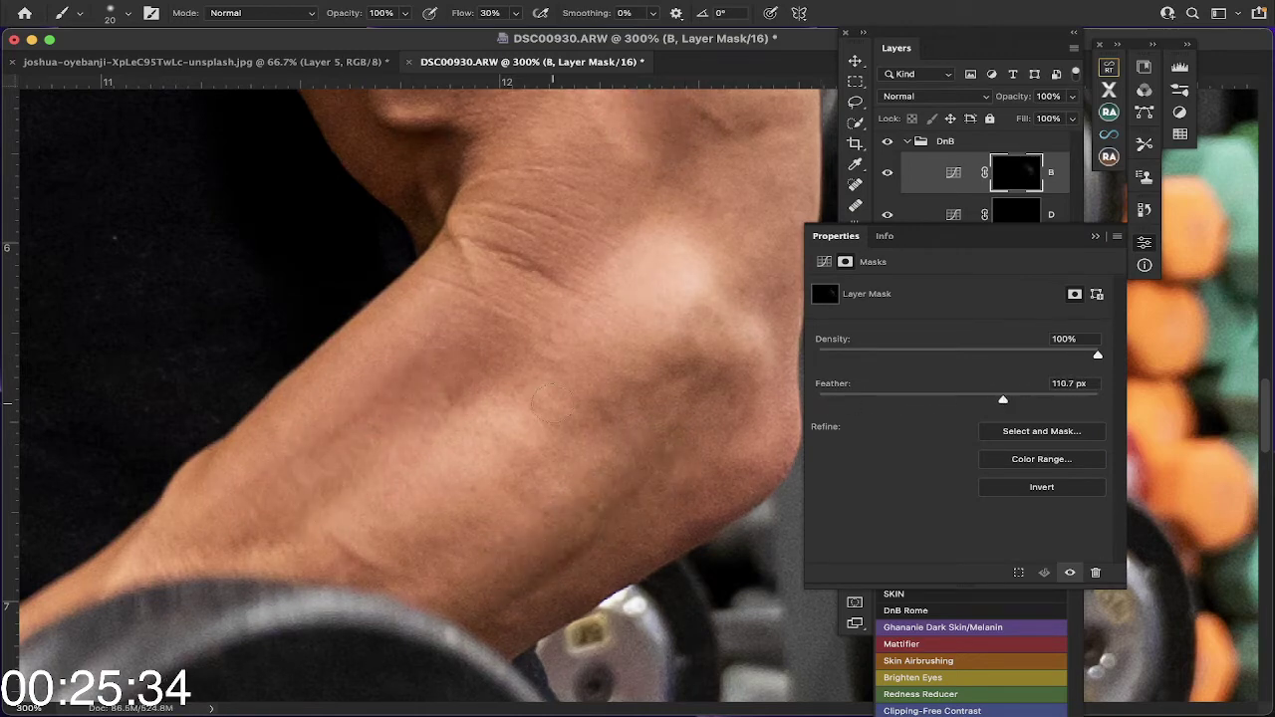
Step: Reduce the B mask's feather to 48.0 px while checking the arm, and fit the whole photo in the window
scroll(988, 430, up, 10)
scroll(986, 433, down, 3)
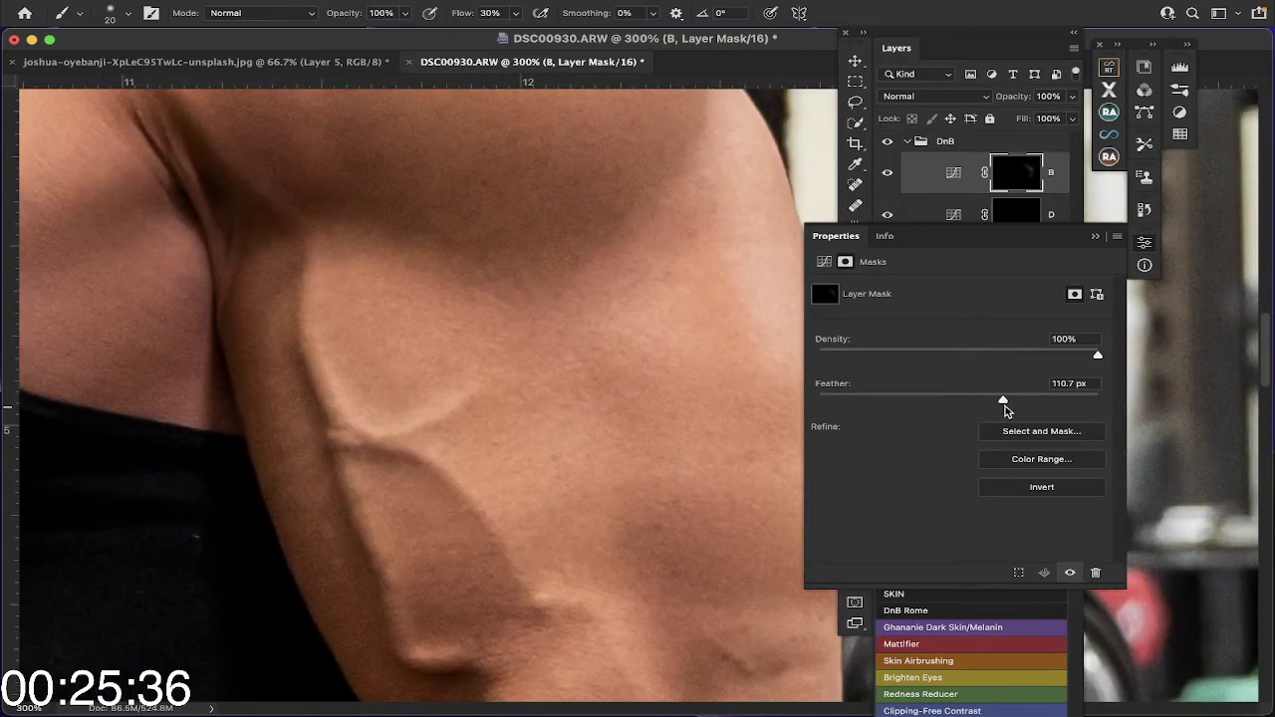
drag(1004, 400, 971, 405)
scroll(418, 388, up, 5)
scroll(419, 389, left, 5)
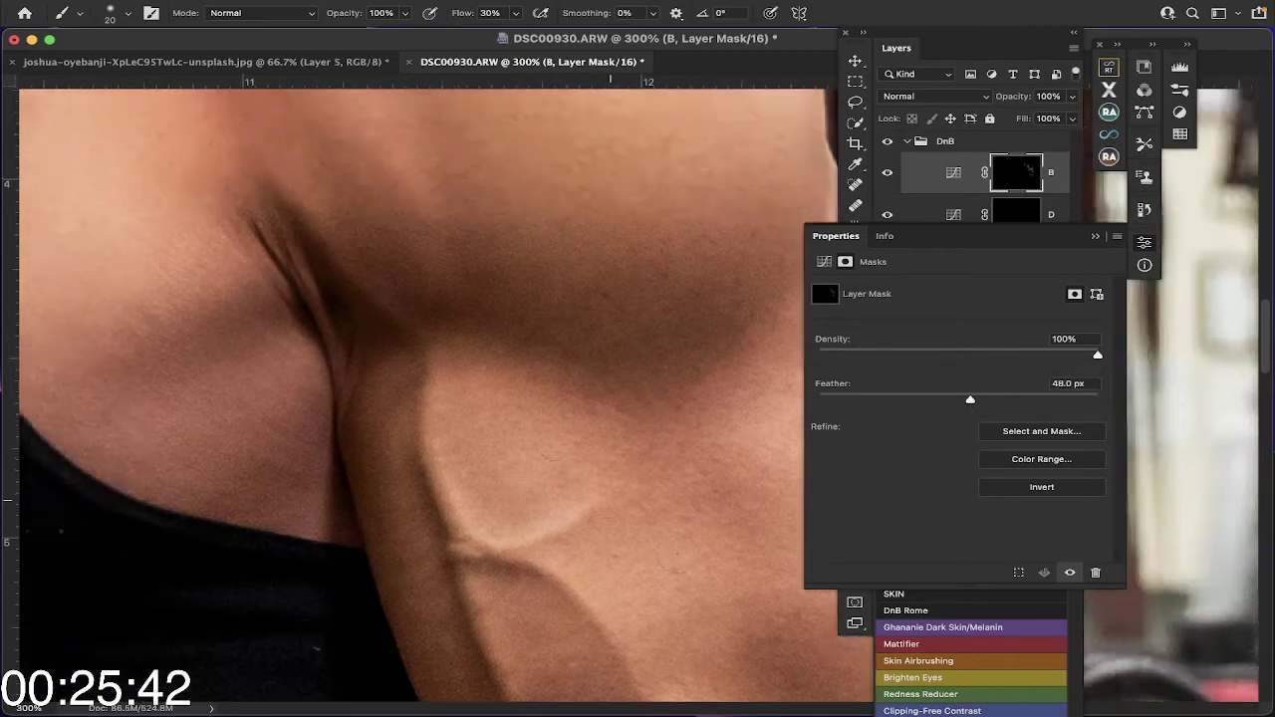
scroll(418, 388, up, 1)
key(super+0)
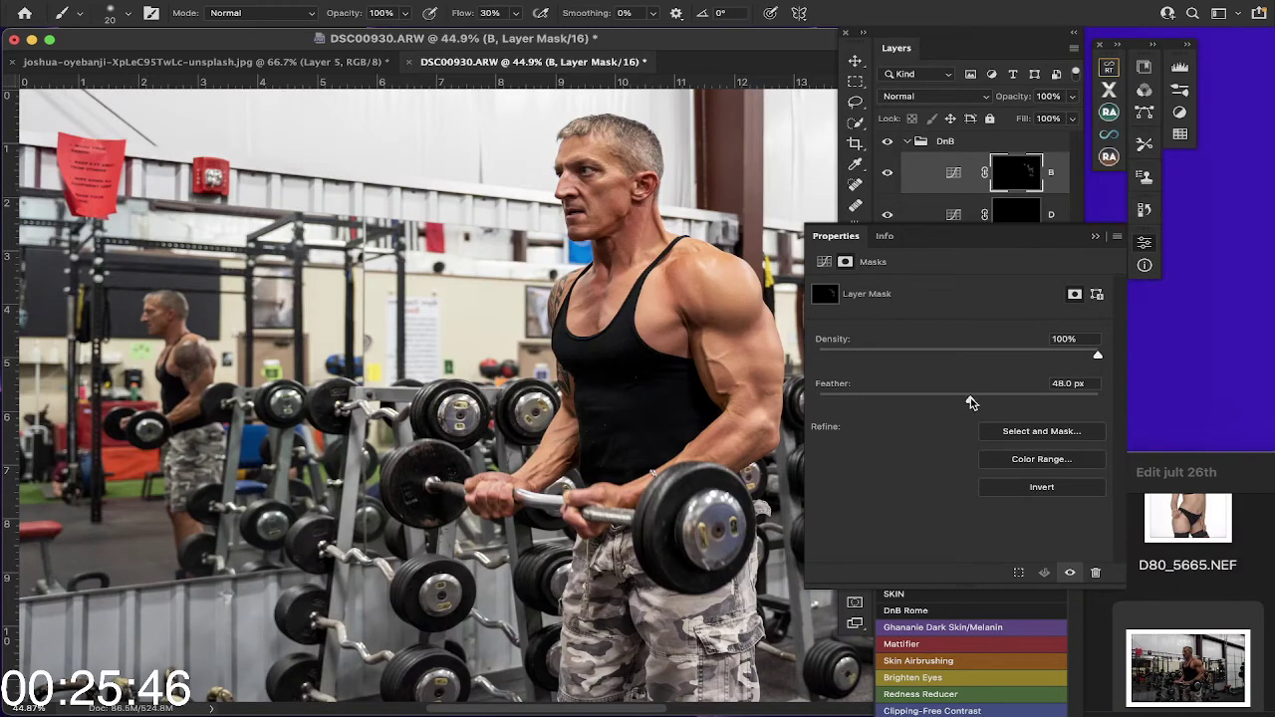
Step: Compare the arm with the B layer mask's feather at 0 px and at 48.0 px, keeping 48.0 px
drag(970, 400, 813, 408)
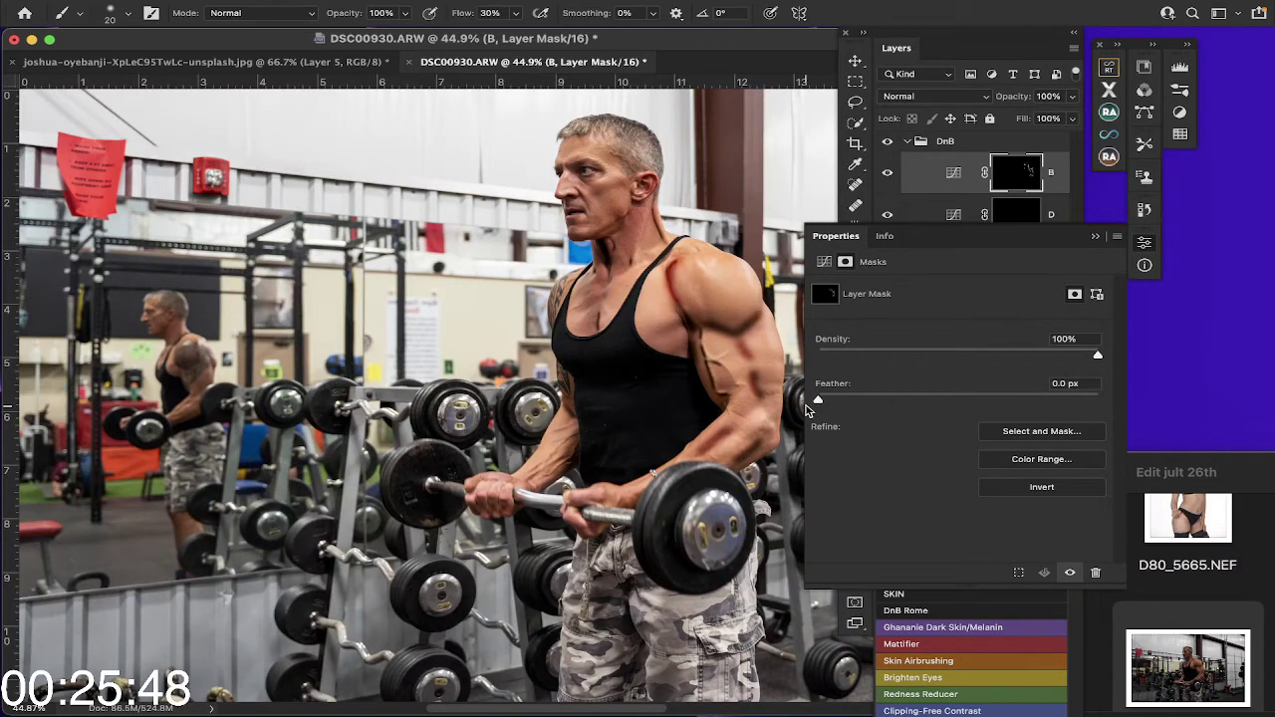
drag(817, 401, 971, 403)
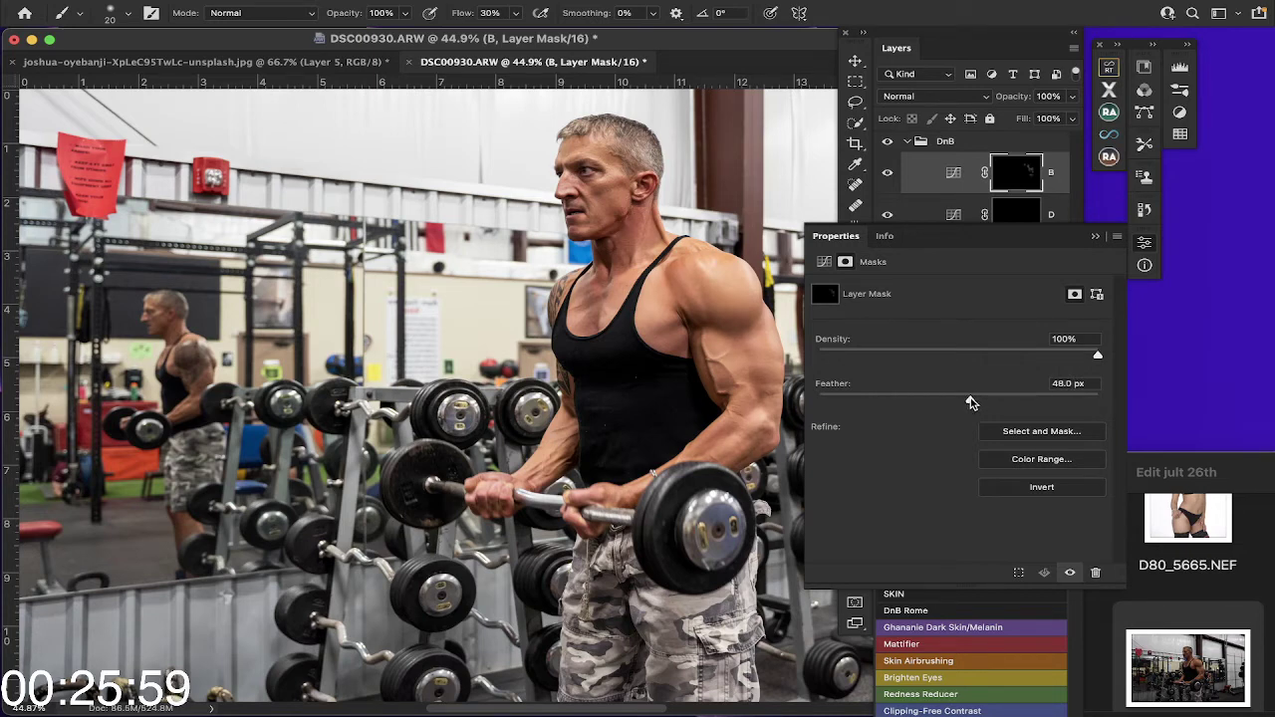
click(1096, 238)
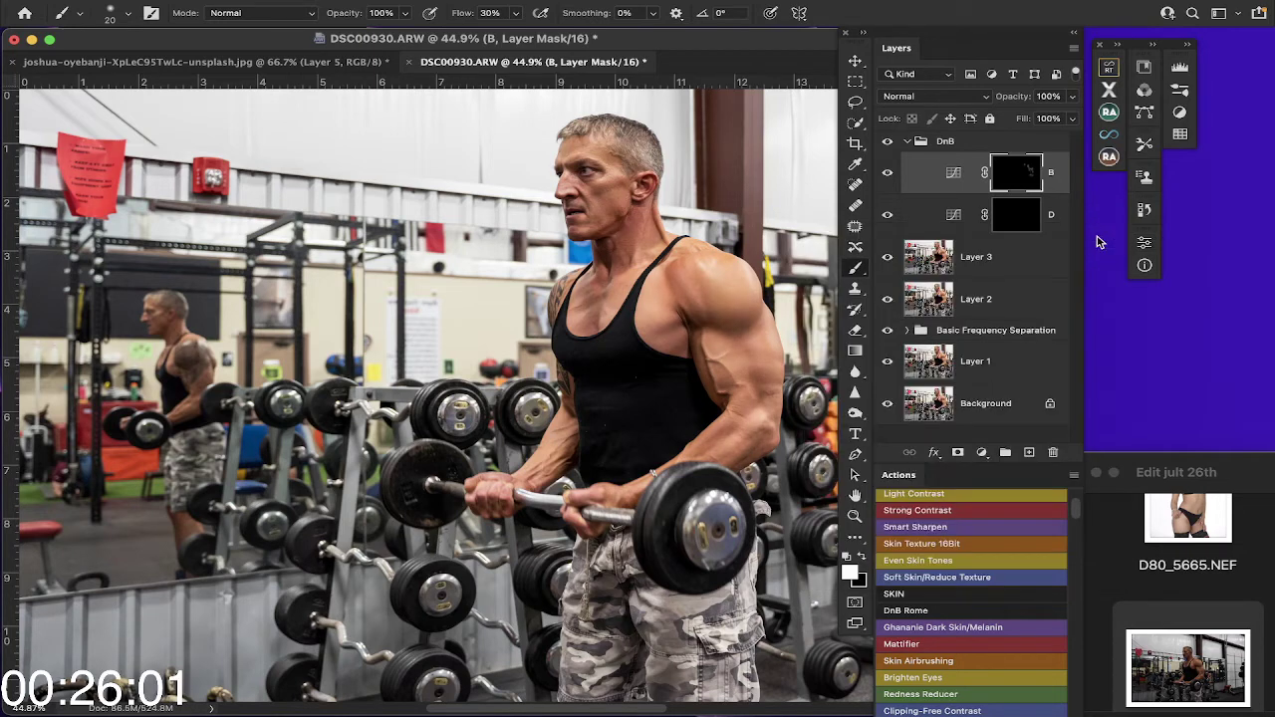
Step: Paint dodge highlights on the D layer mask over the man's shoulder, arm veins, neck and temple
double_click(1021, 221)
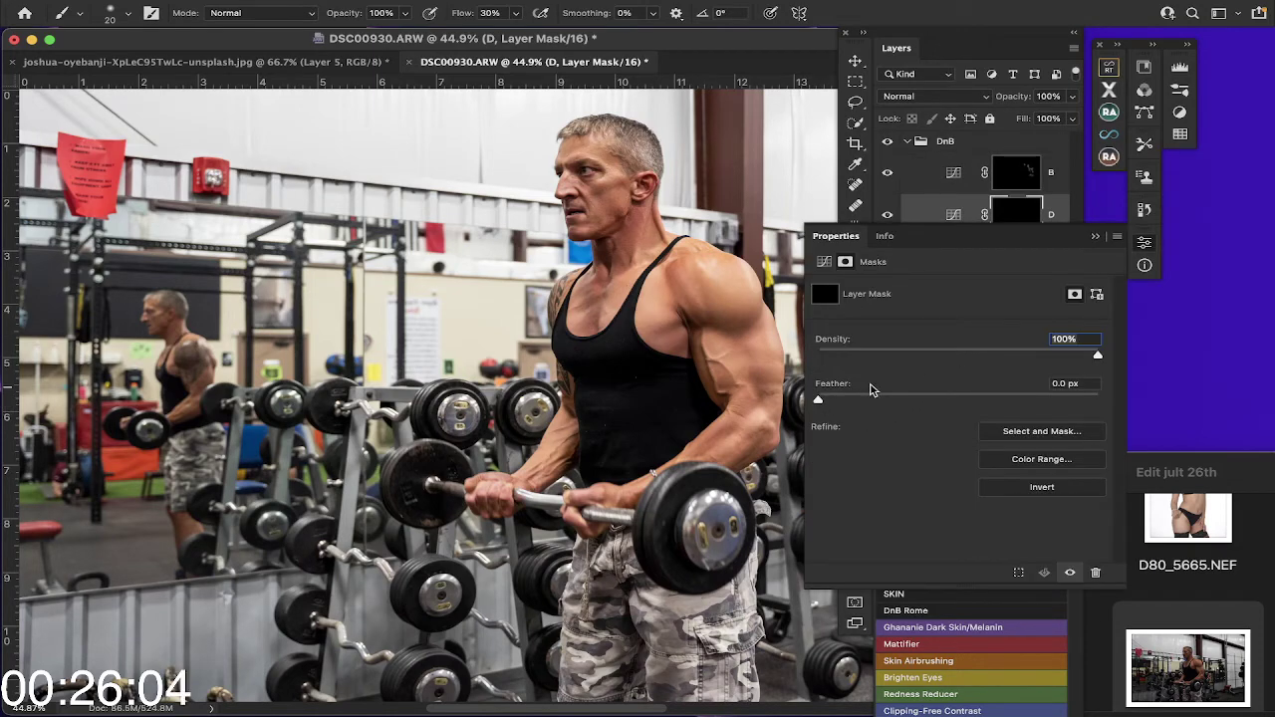
click(1094, 237)
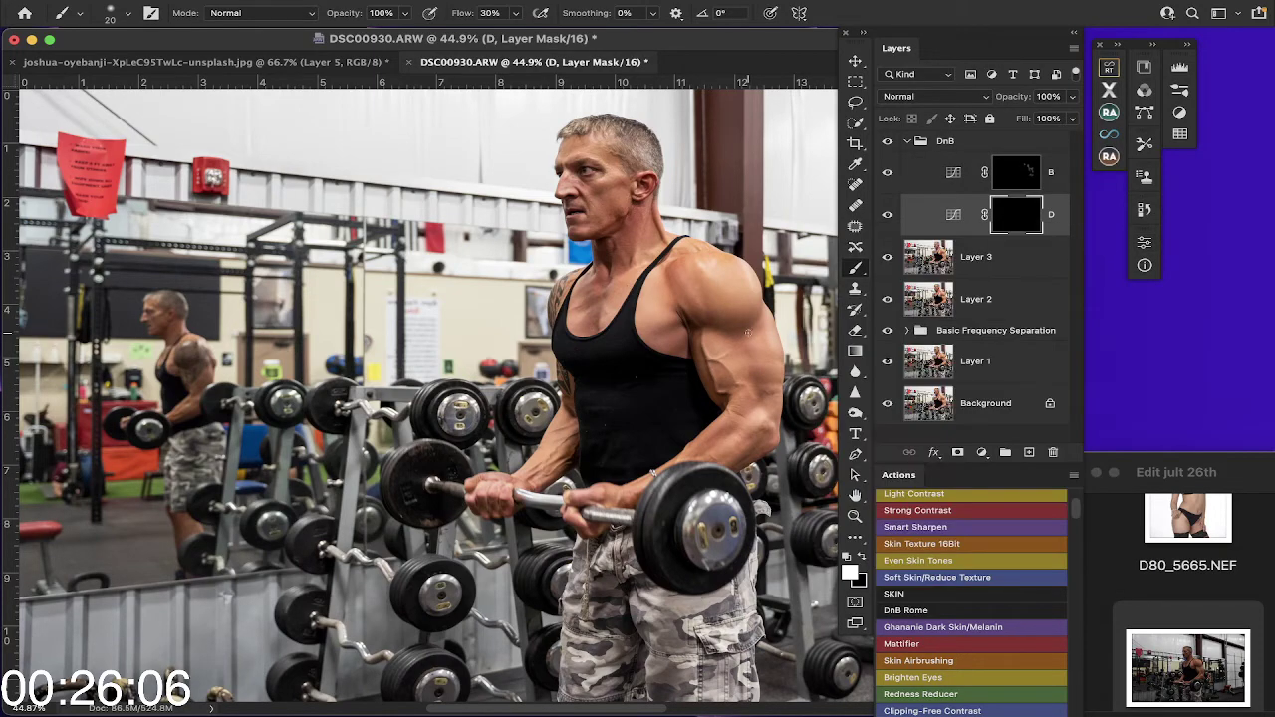
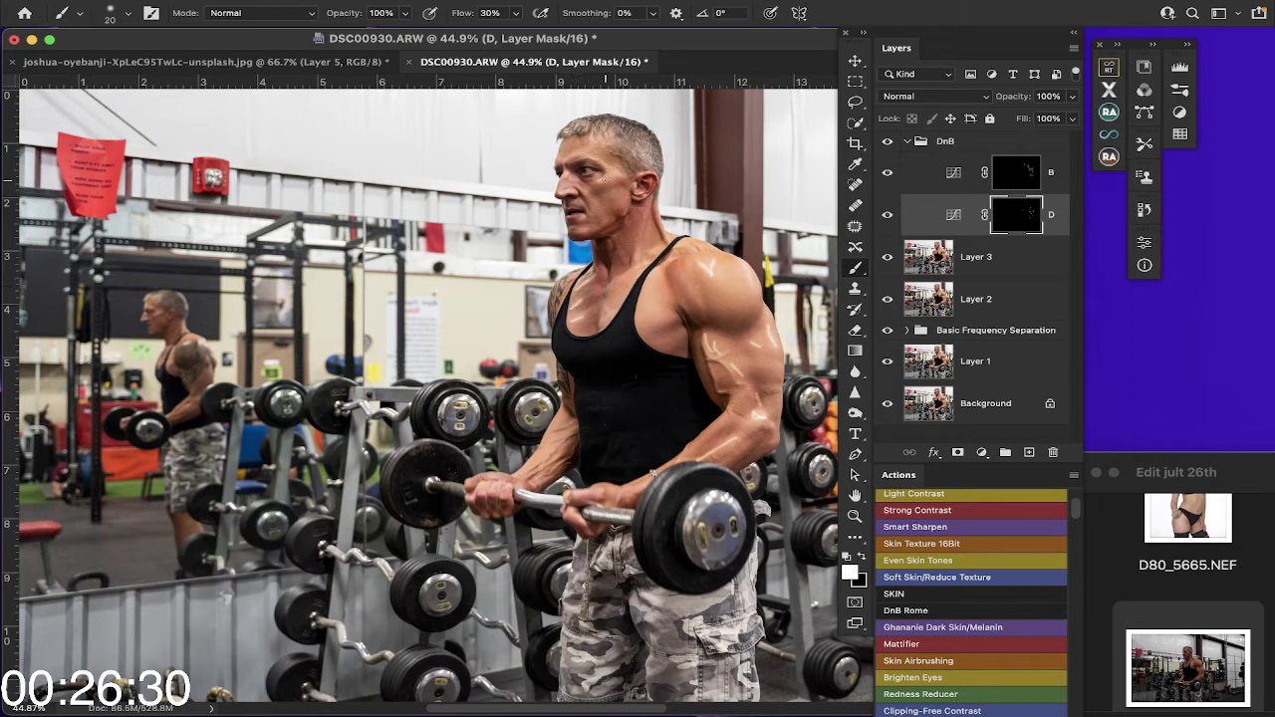
drag(595, 162, 614, 161)
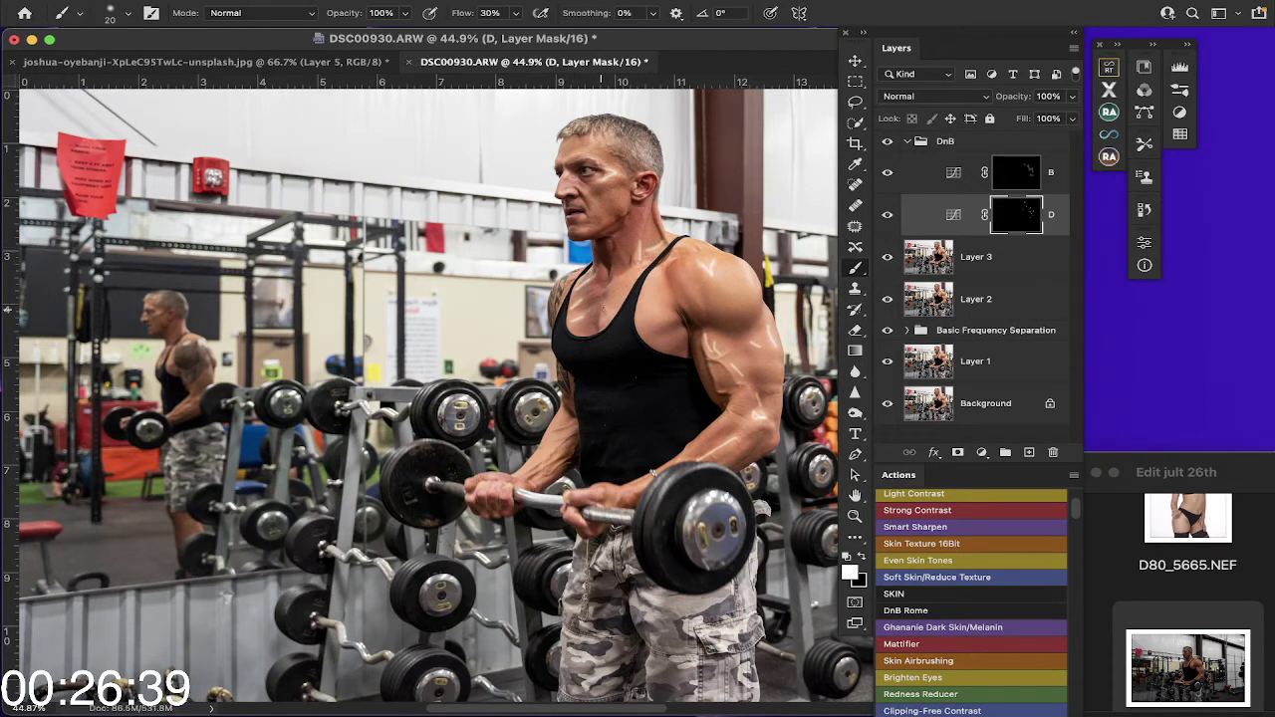
Step: Feather the D layer mask to 42.1 px to blend the highlights, and collapse the DnB group
double_click(1016, 214)
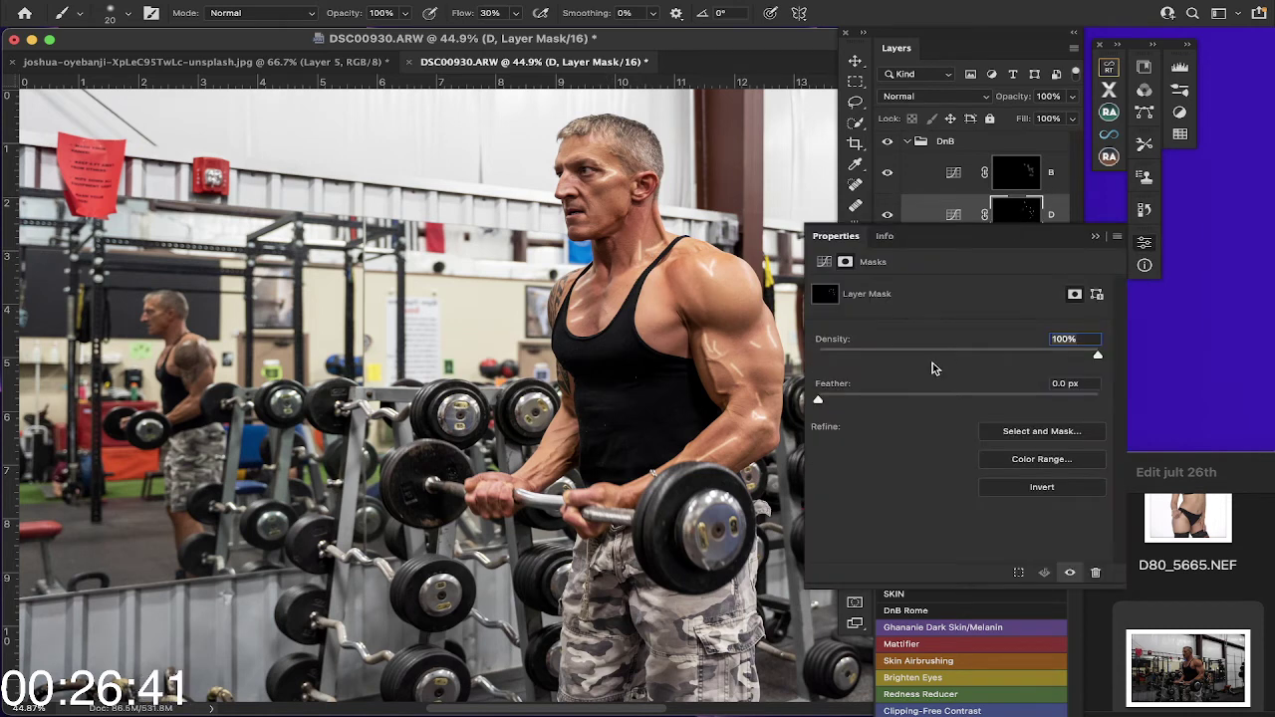
drag(832, 398, 963, 399)
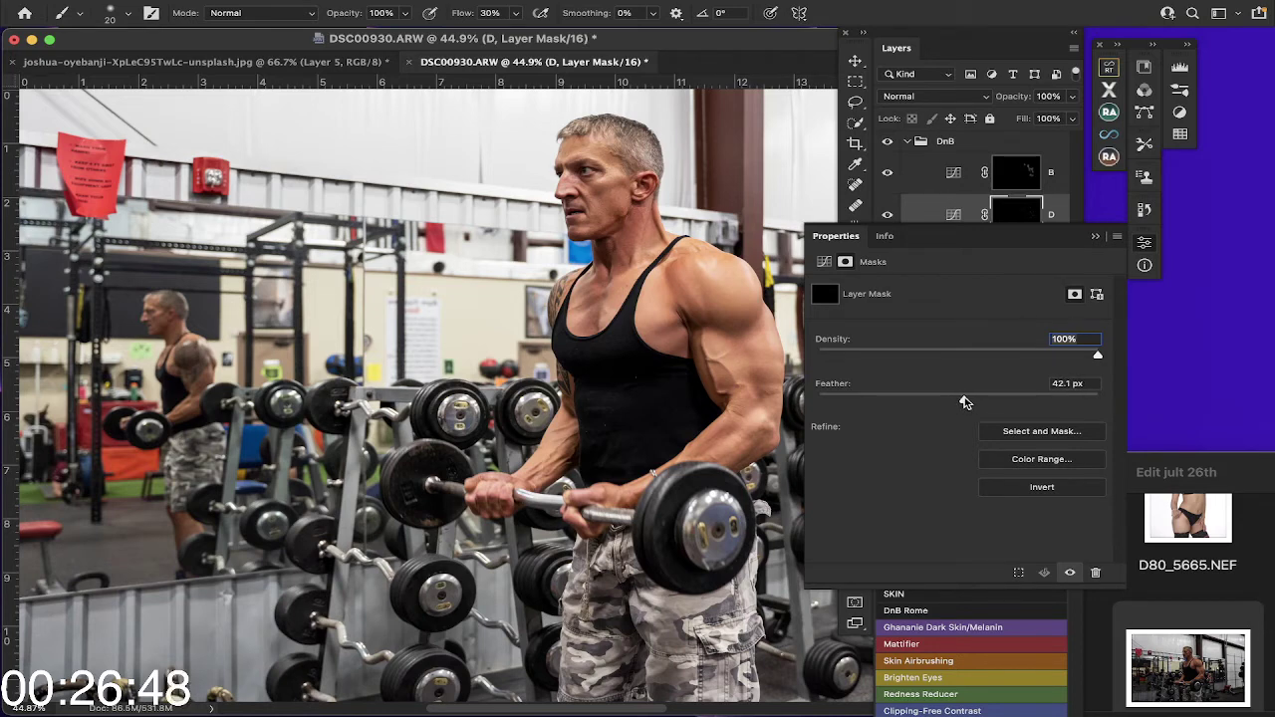
click(1094, 236)
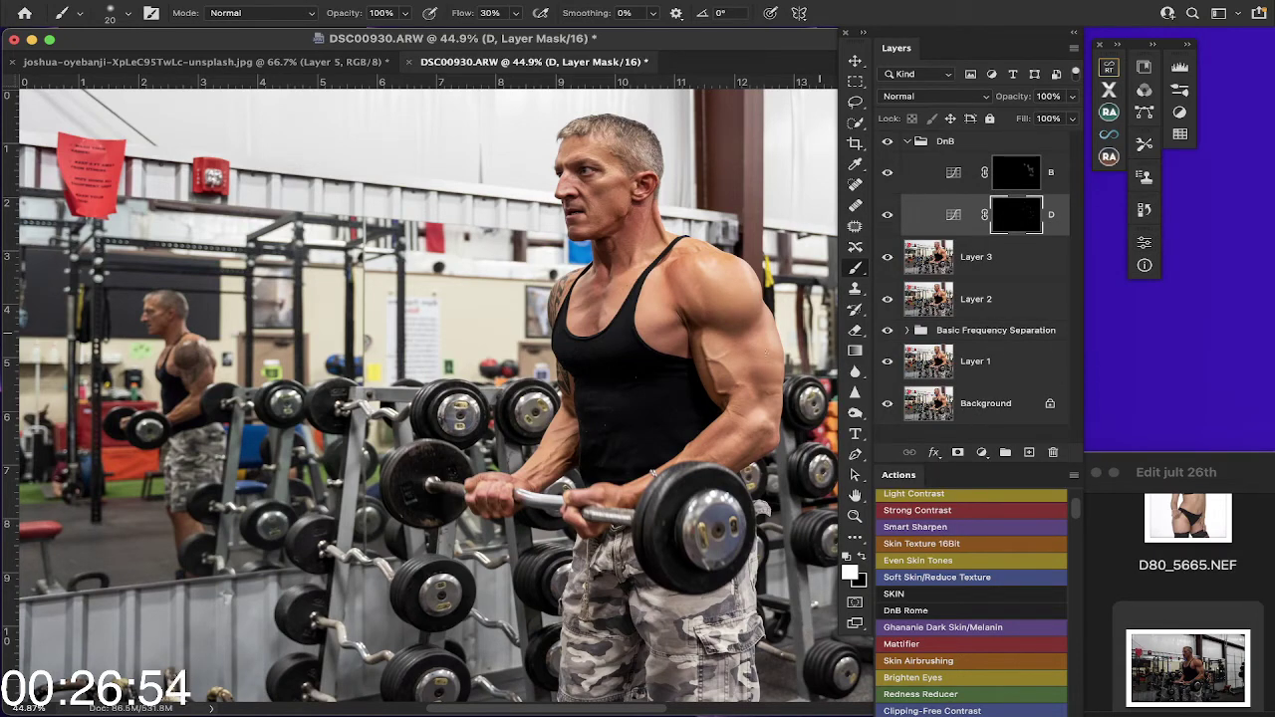
scroll(668, 383, right, 3)
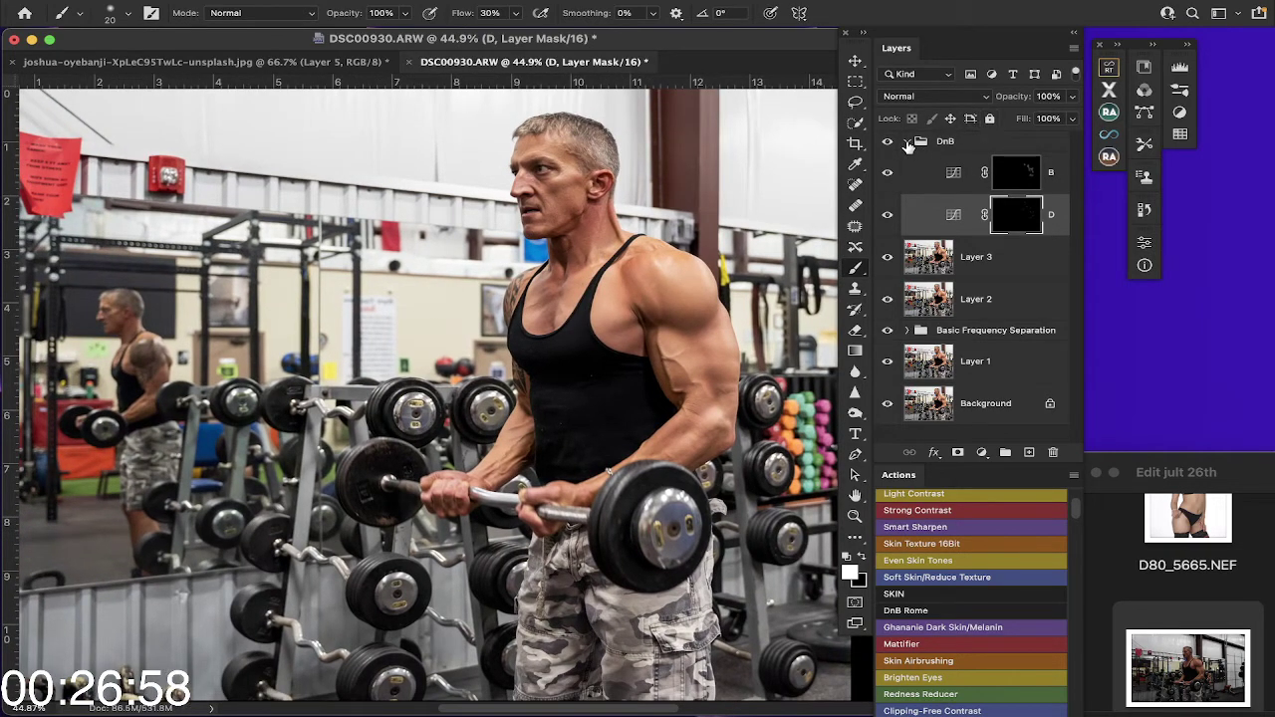
click(906, 143)
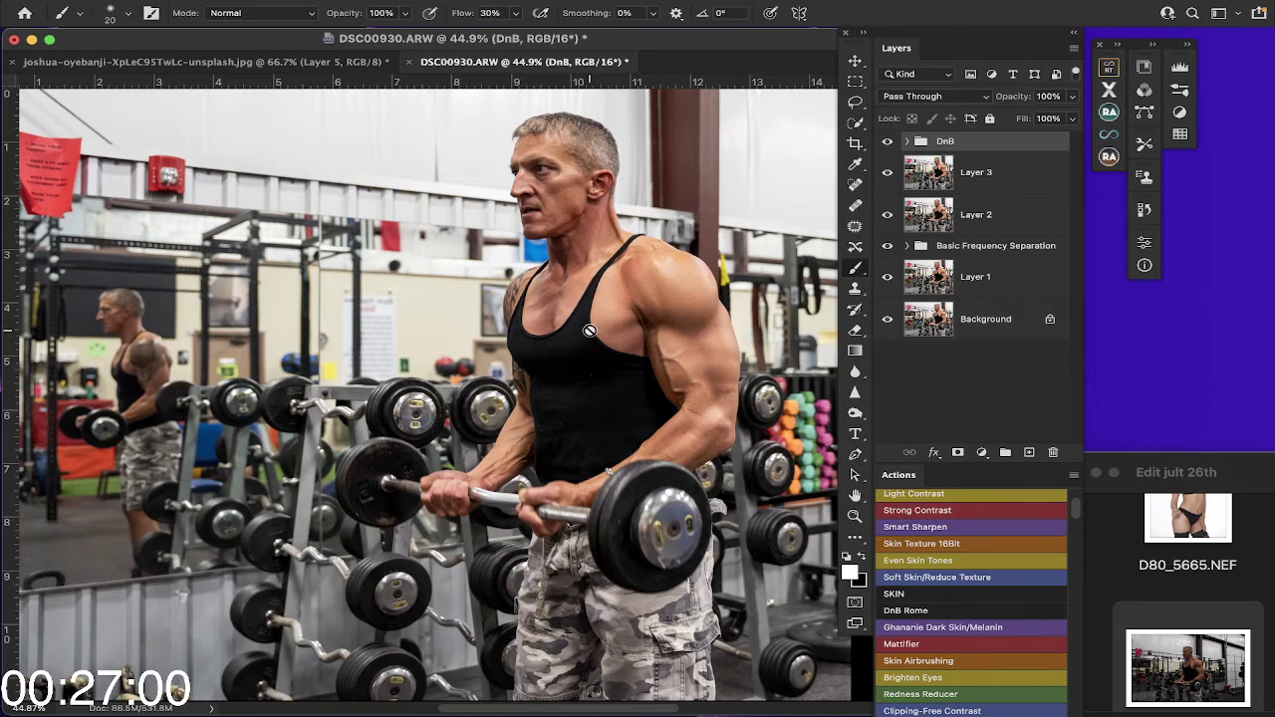
Step: Crop the photo to a nearly square frame around the man, cutting off the mirror reflection and a strip along the lower edge
scroll(590, 330, right, 2)
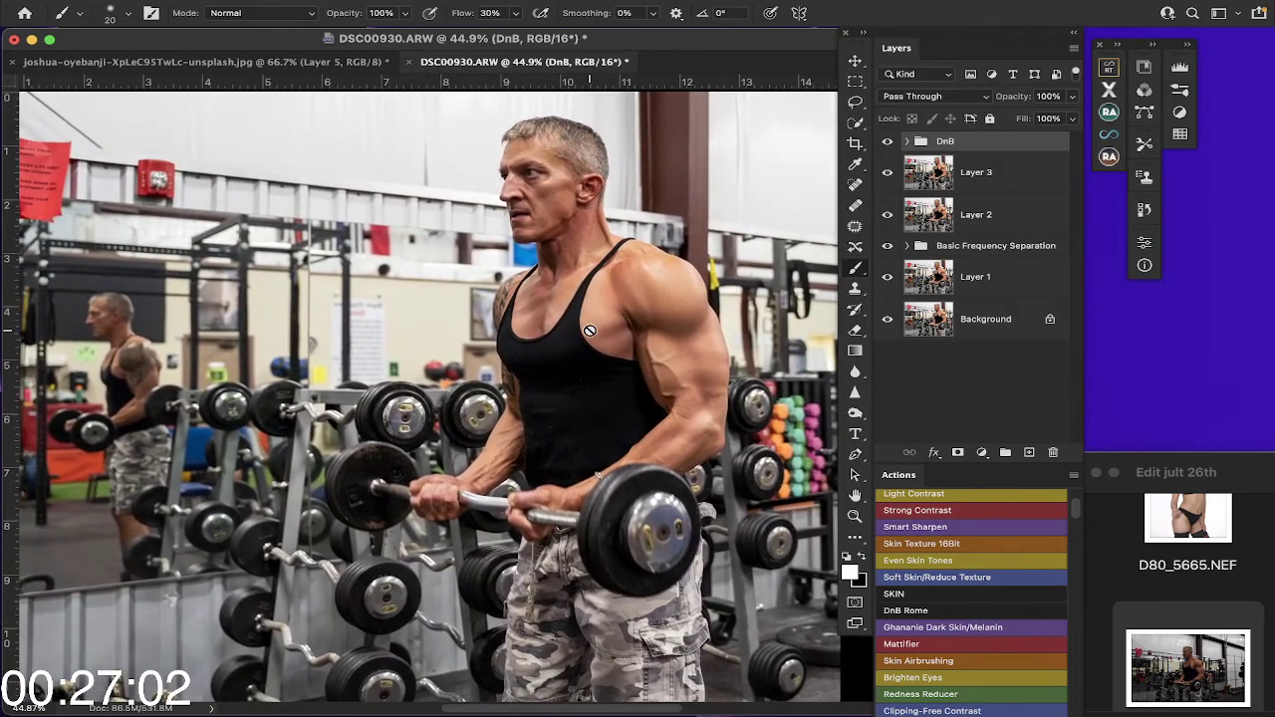
scroll(590, 330, right, 2)
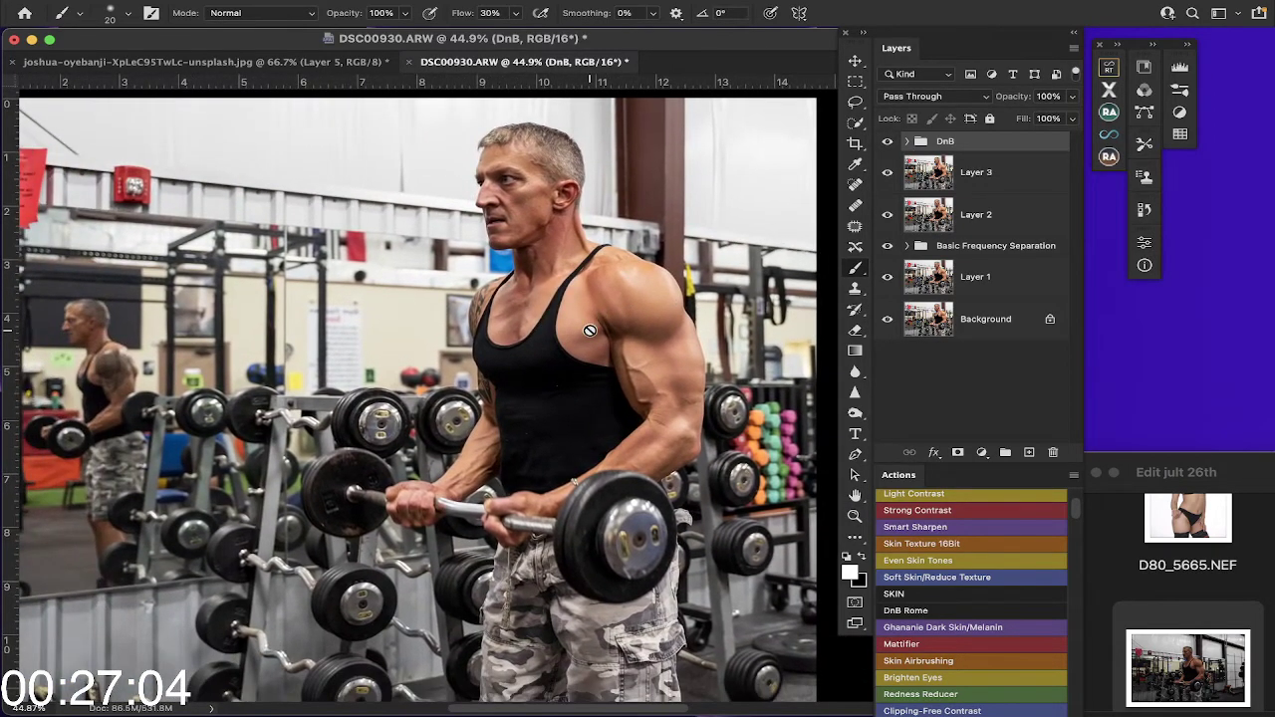
scroll(589, 331, left, 2)
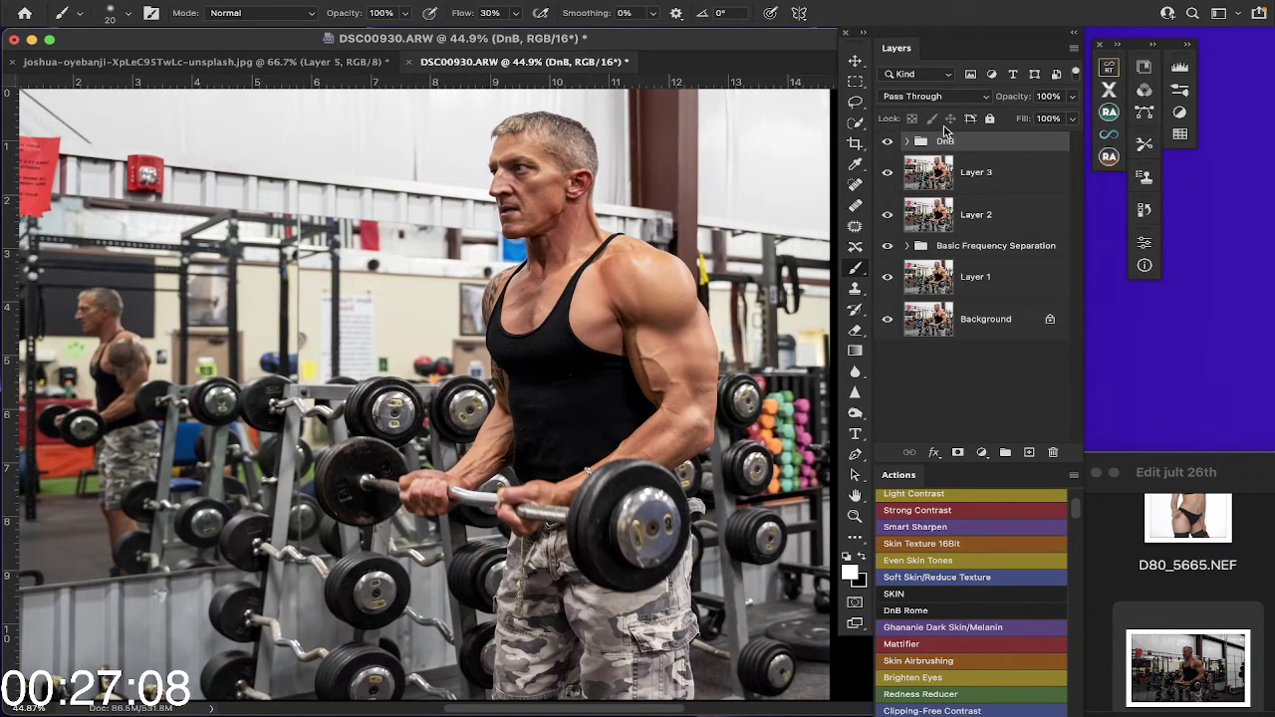
click(855, 142)
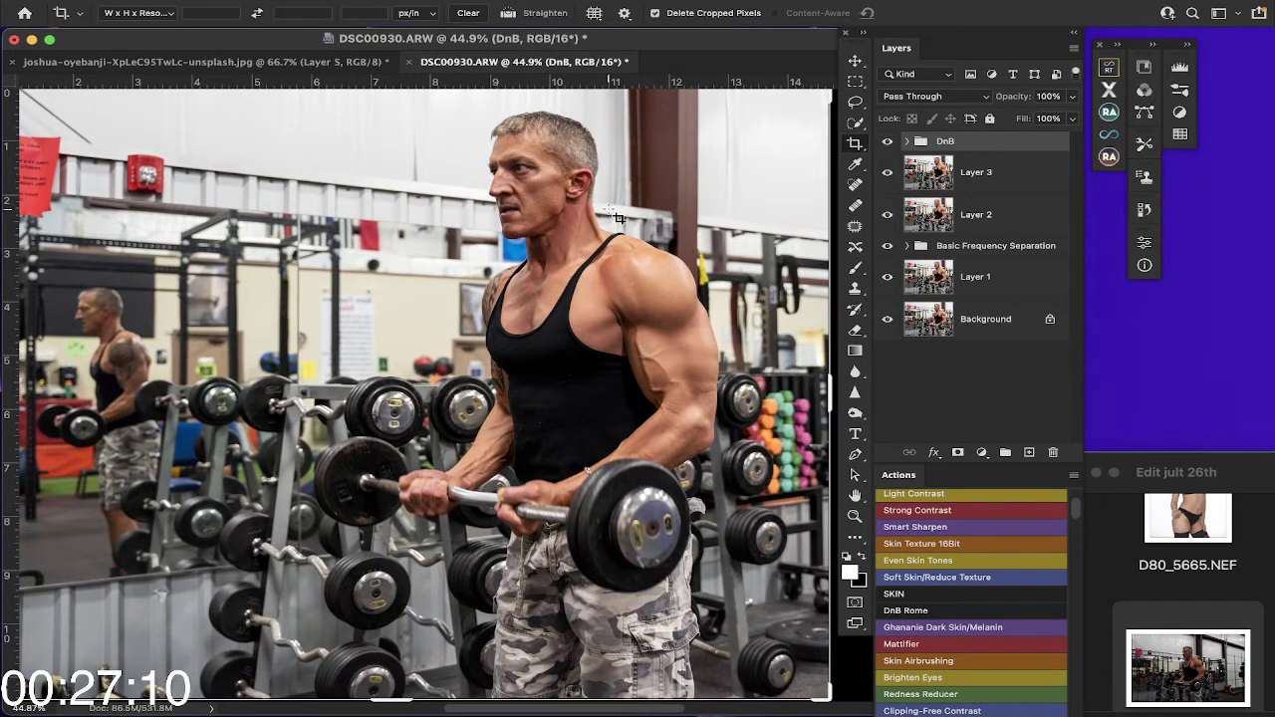
scroll(618, 217, left, 2)
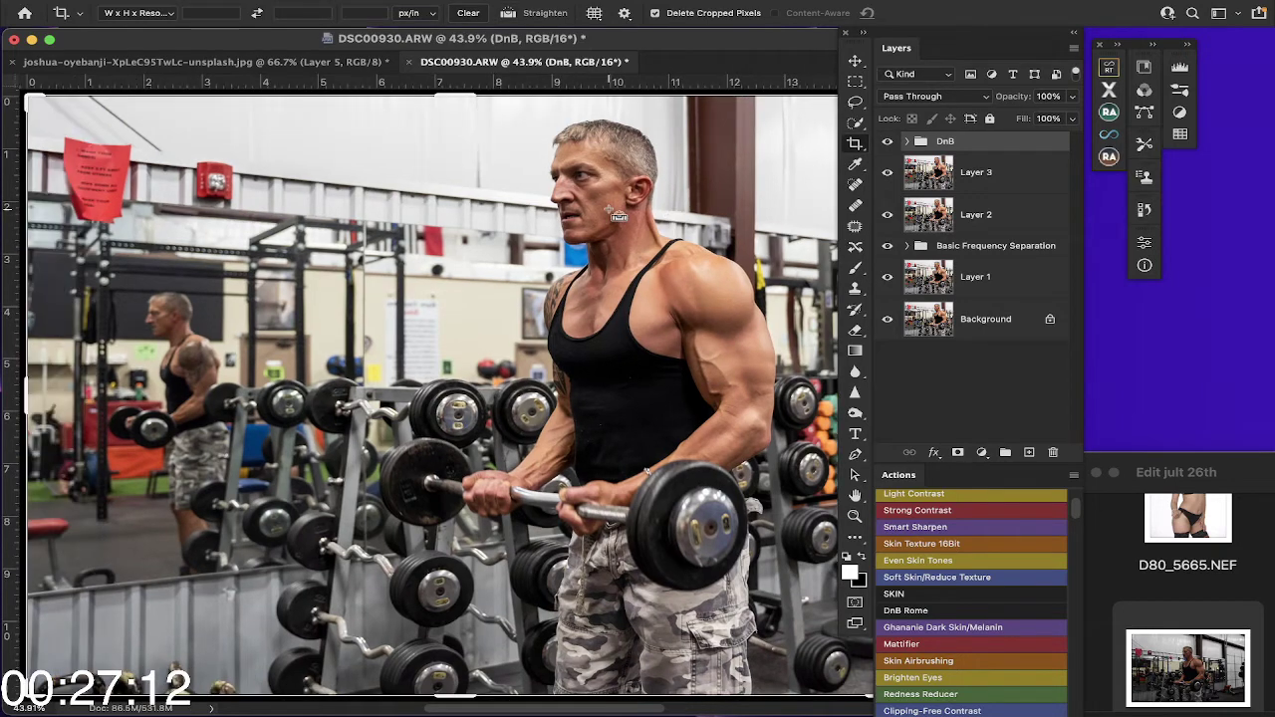
key(ctrl+minus)
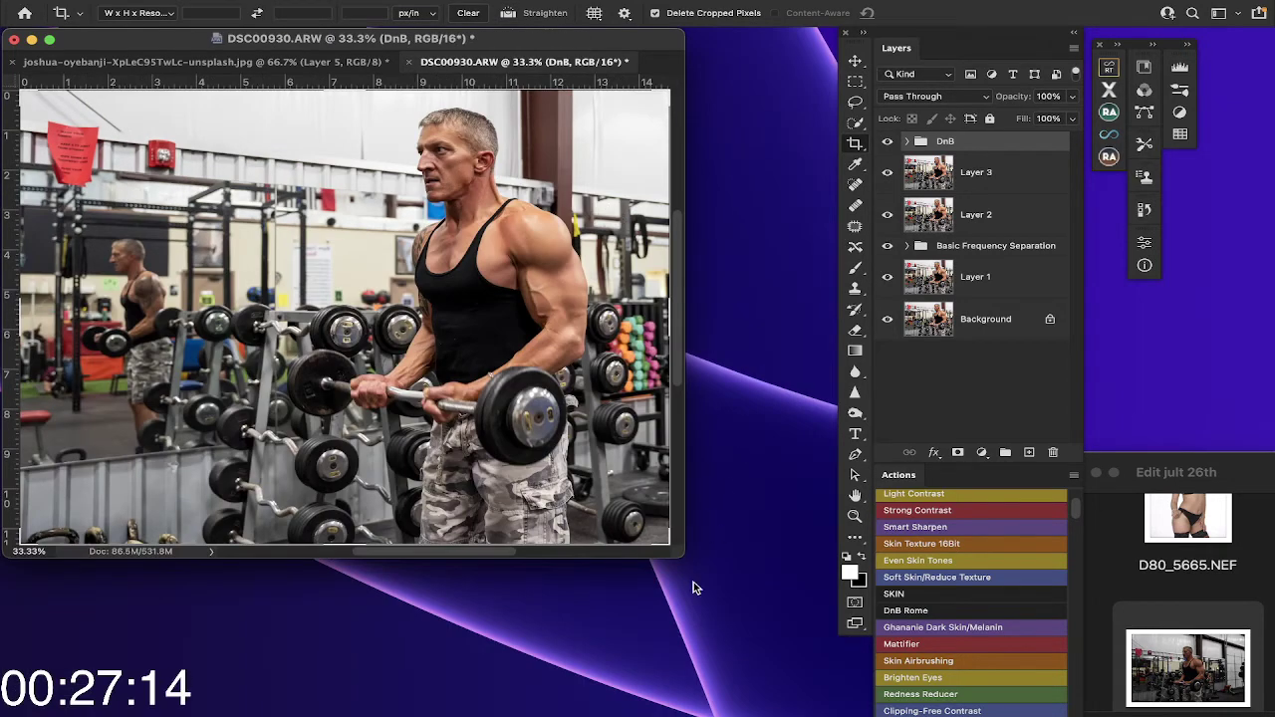
drag(676, 550, 792, 623)
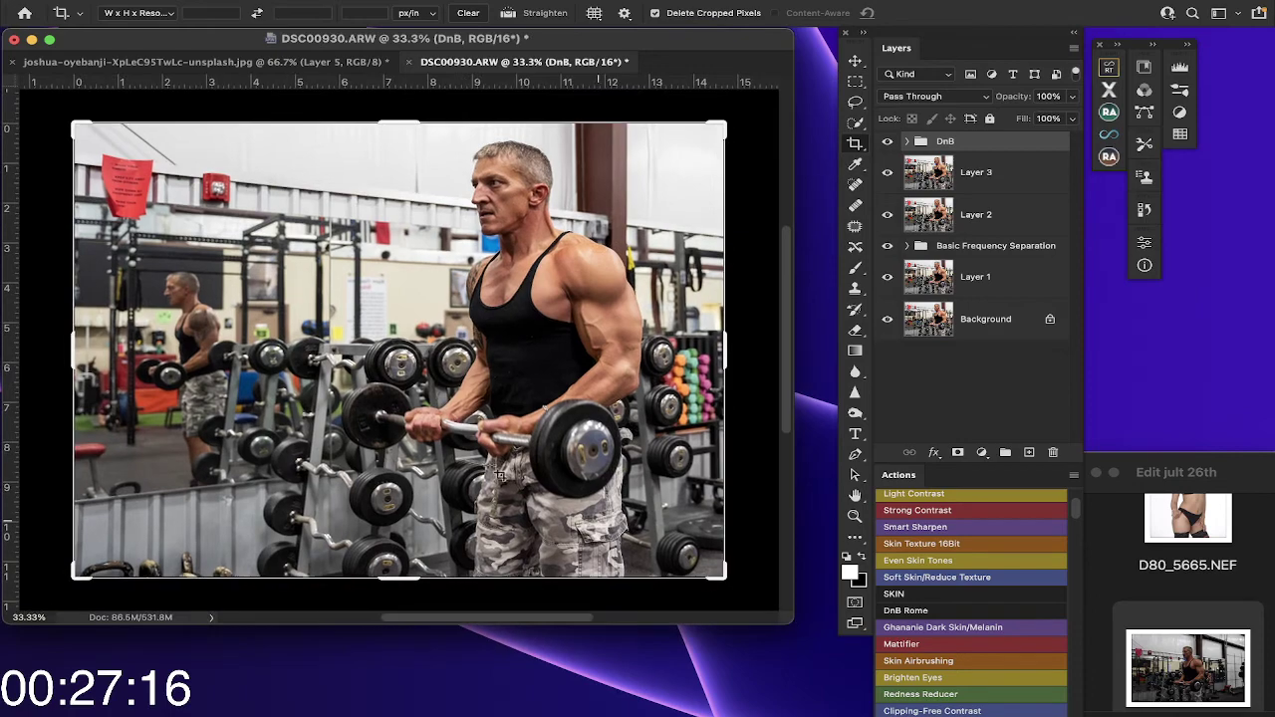
drag(76, 127, 201, 126)
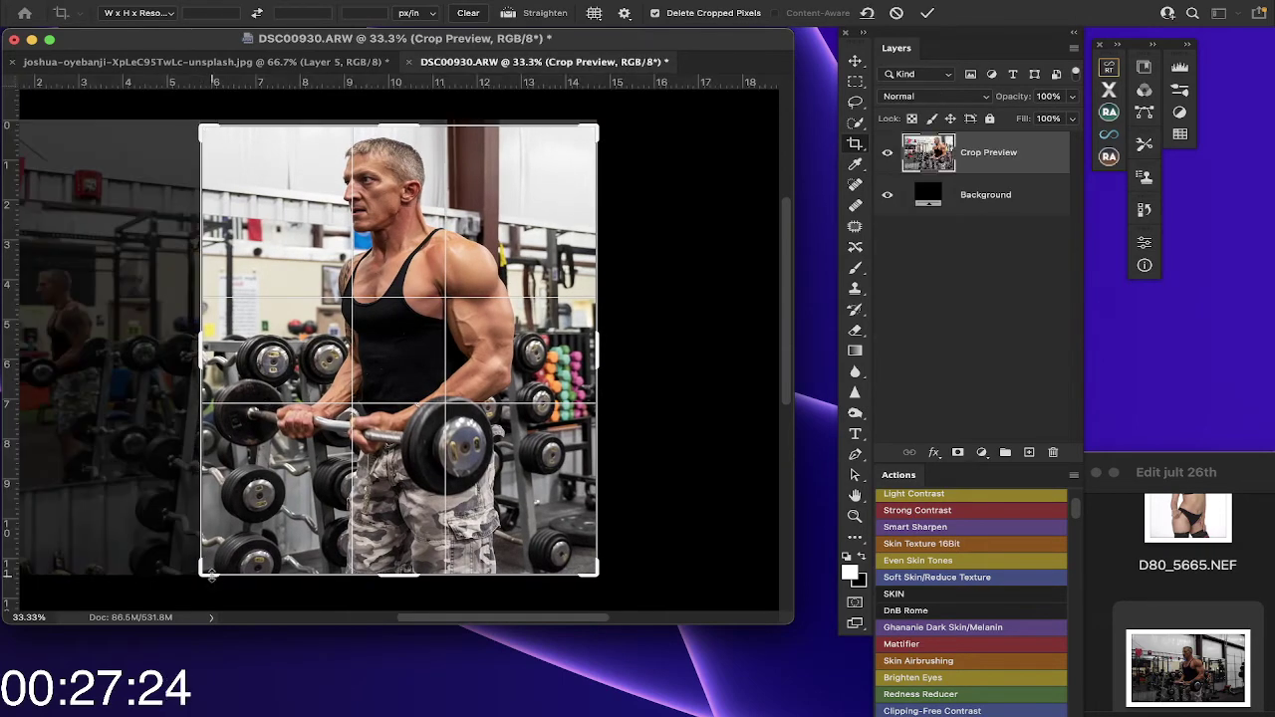
drag(205, 574, 202, 558)
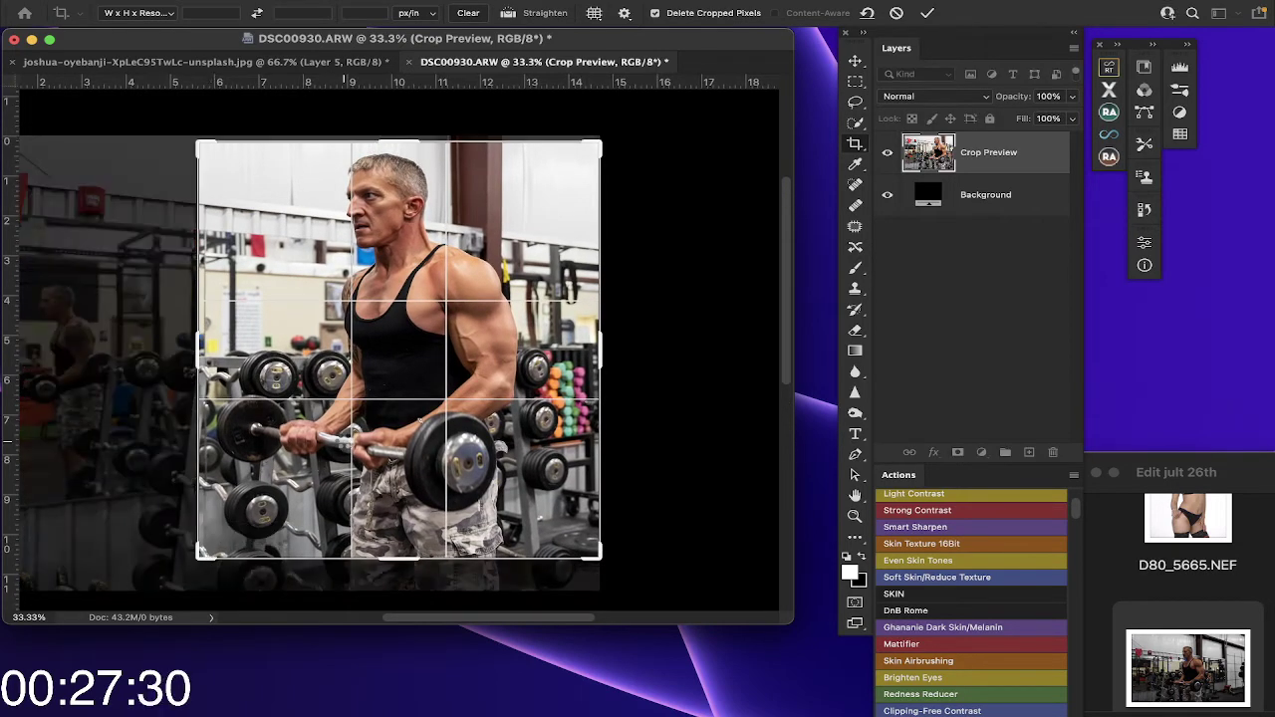
key(Return)
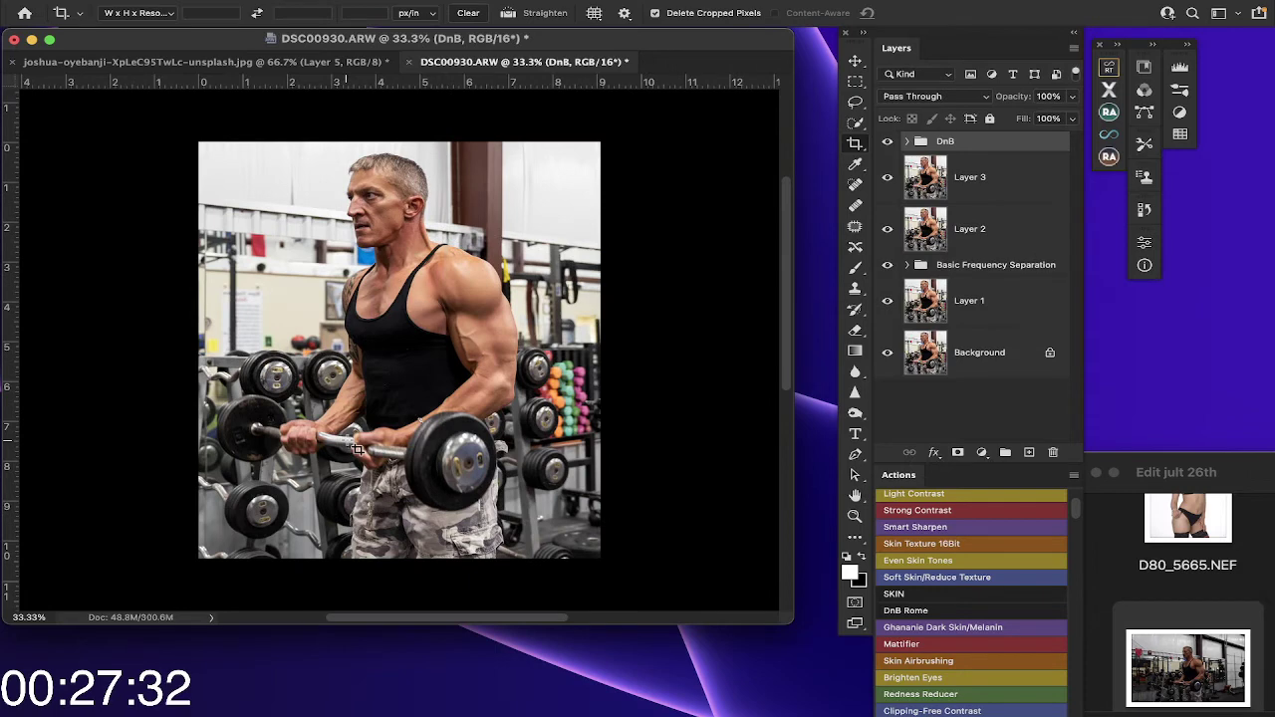
Step: Stamp all visible layers into a new layer above the DnB group and duplicate that merged layer
key(super+0)
scroll(354, 449, up, 3)
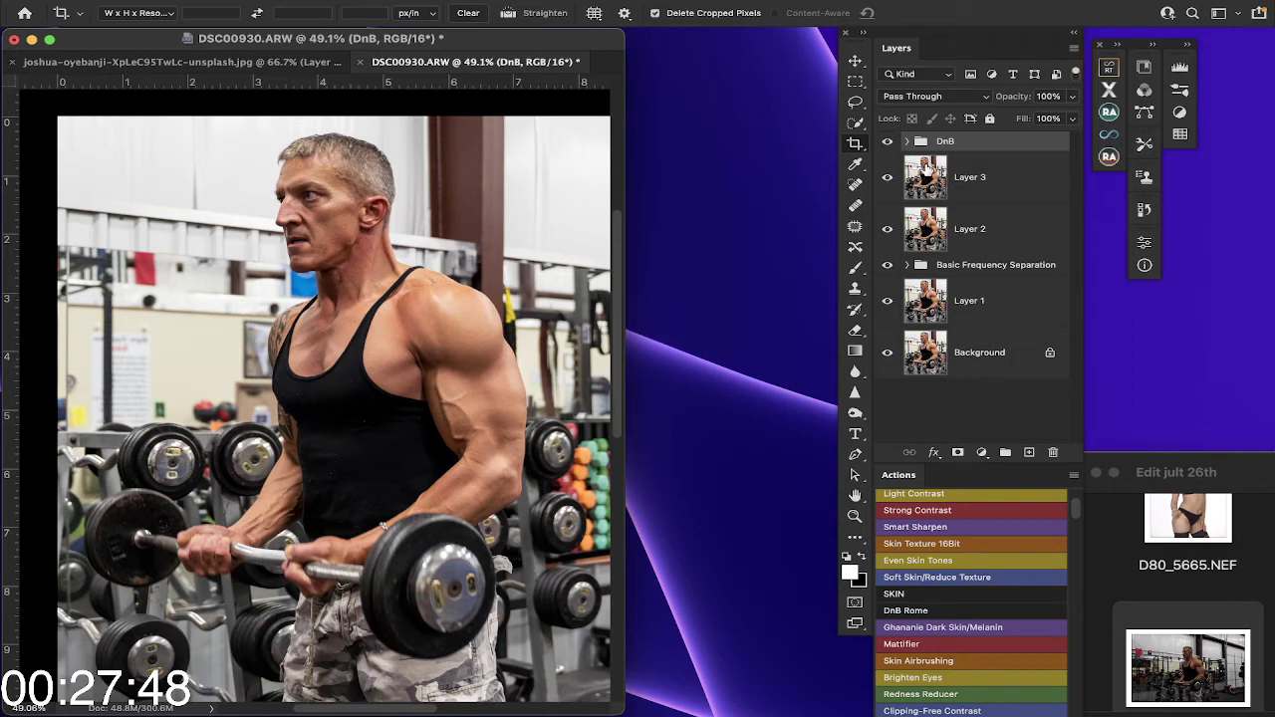
key(super+j)
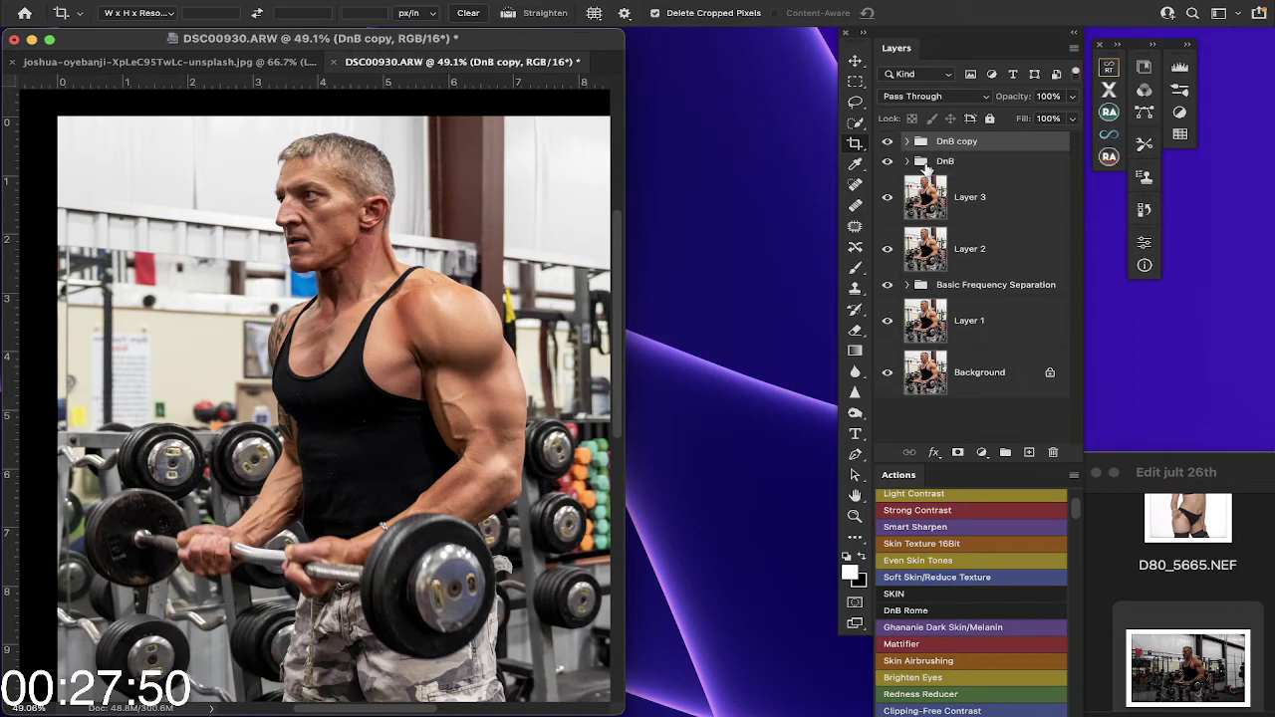
key(super+z)
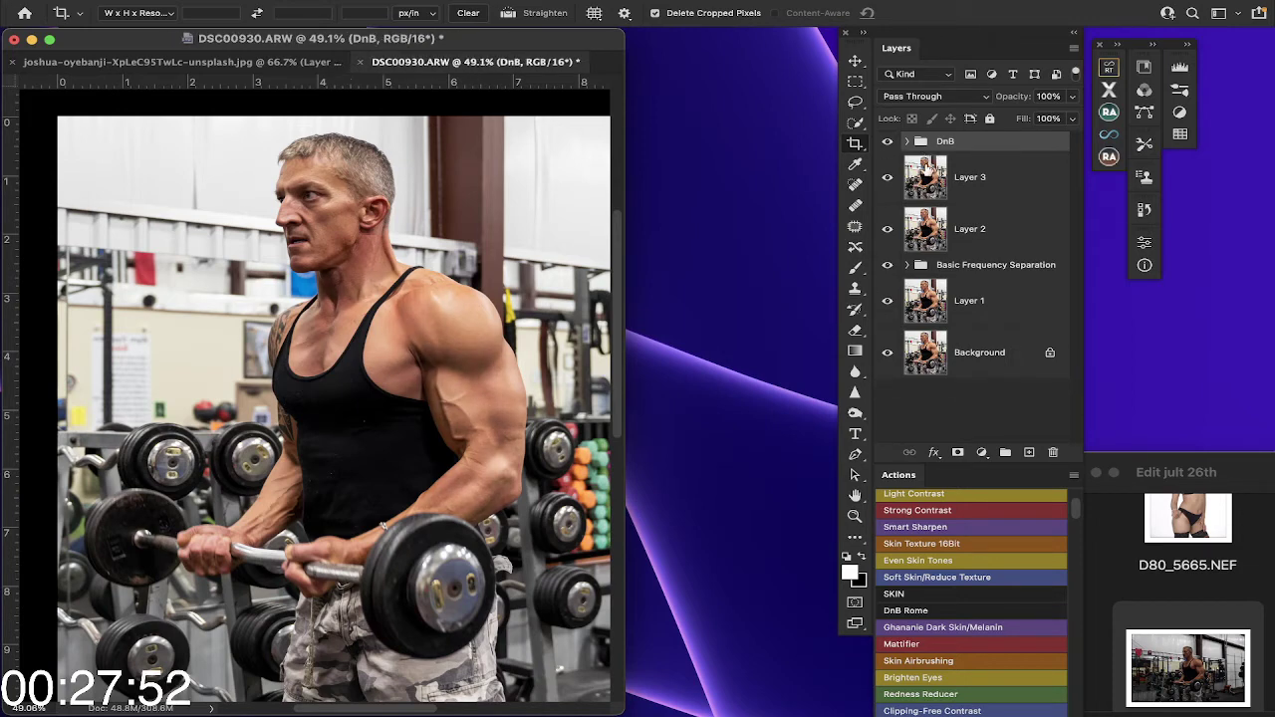
click(934, 403)
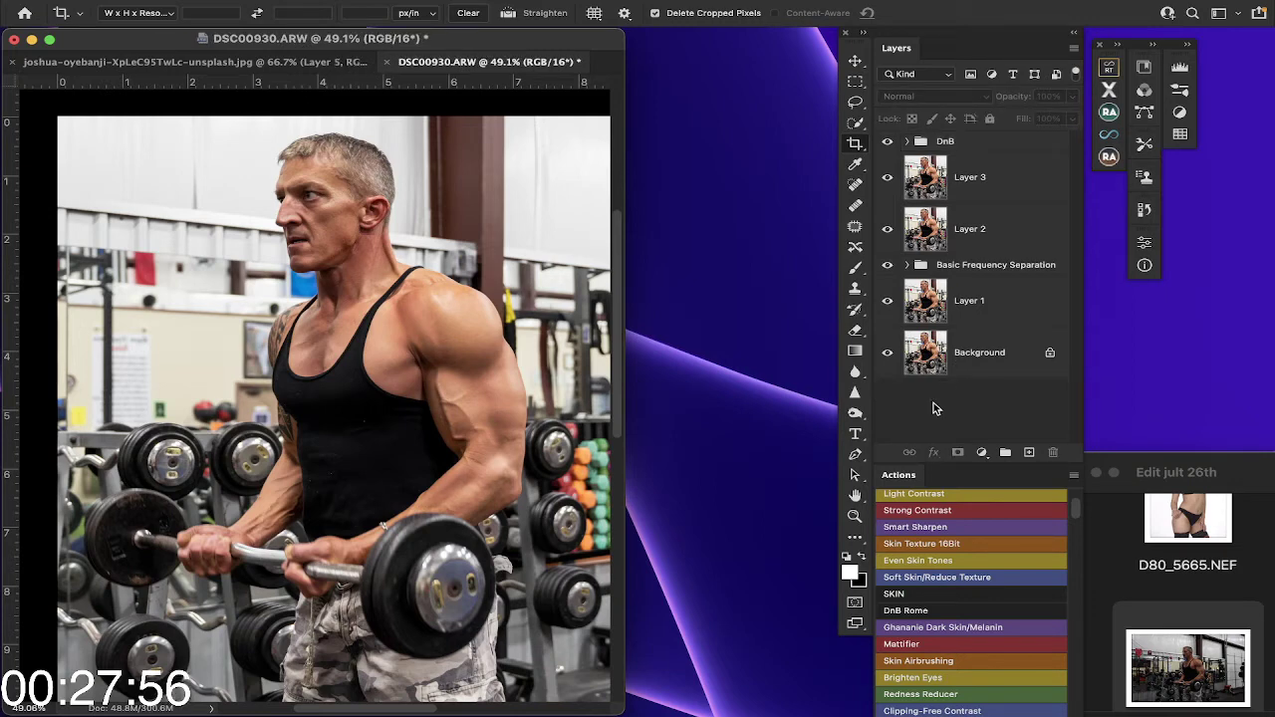
key(super+alt+shift+e)
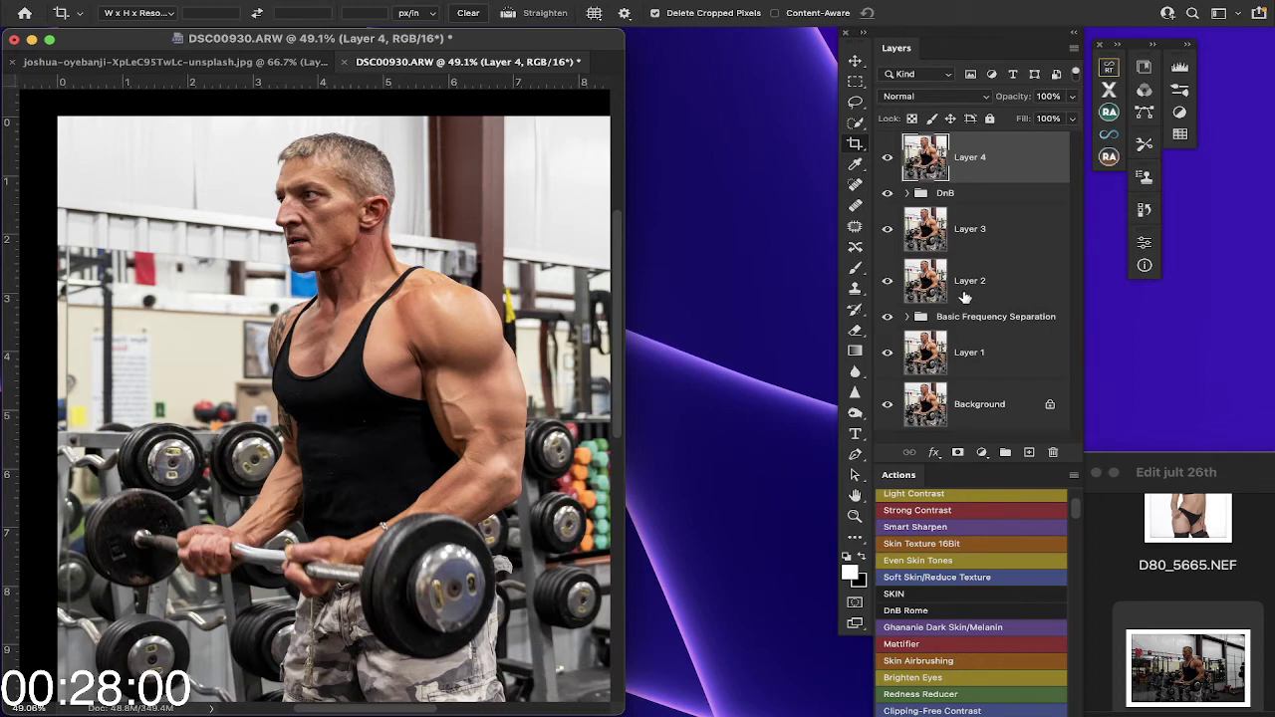
key(super+j)
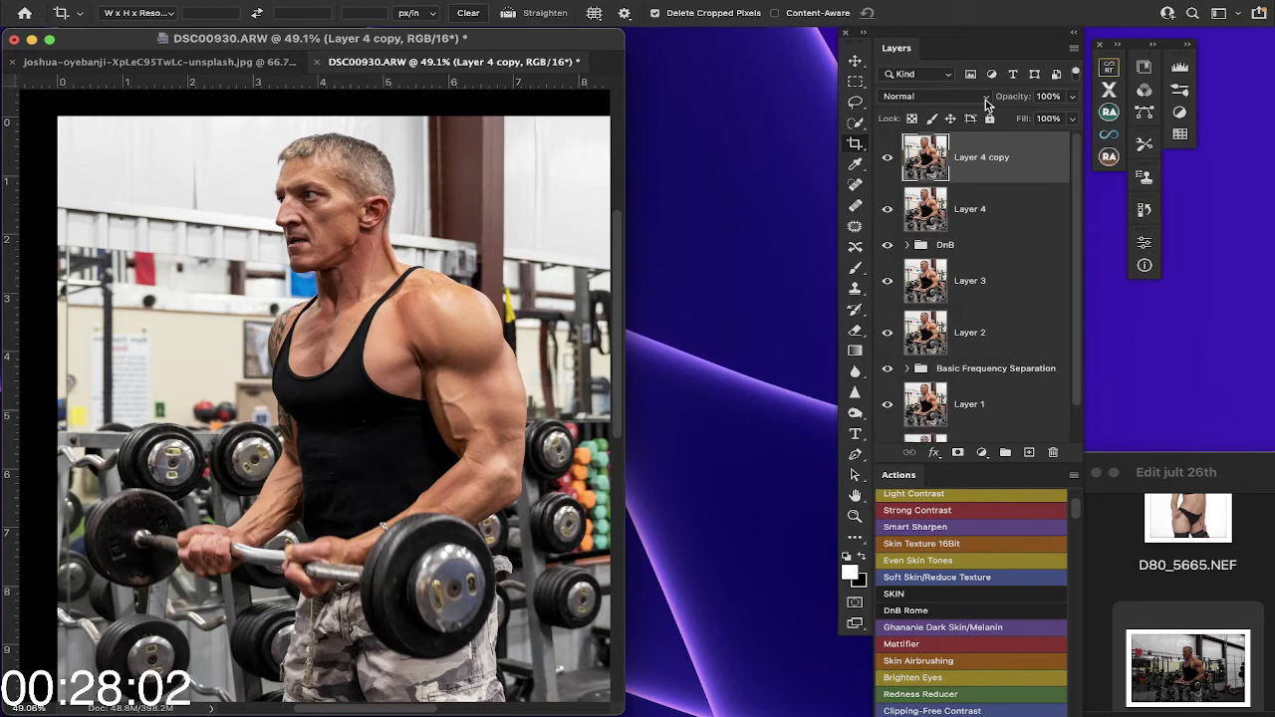
Step: Blend the duplicated merged layer in Soft Light mode at 50% opacity to add contrast
click(985, 100)
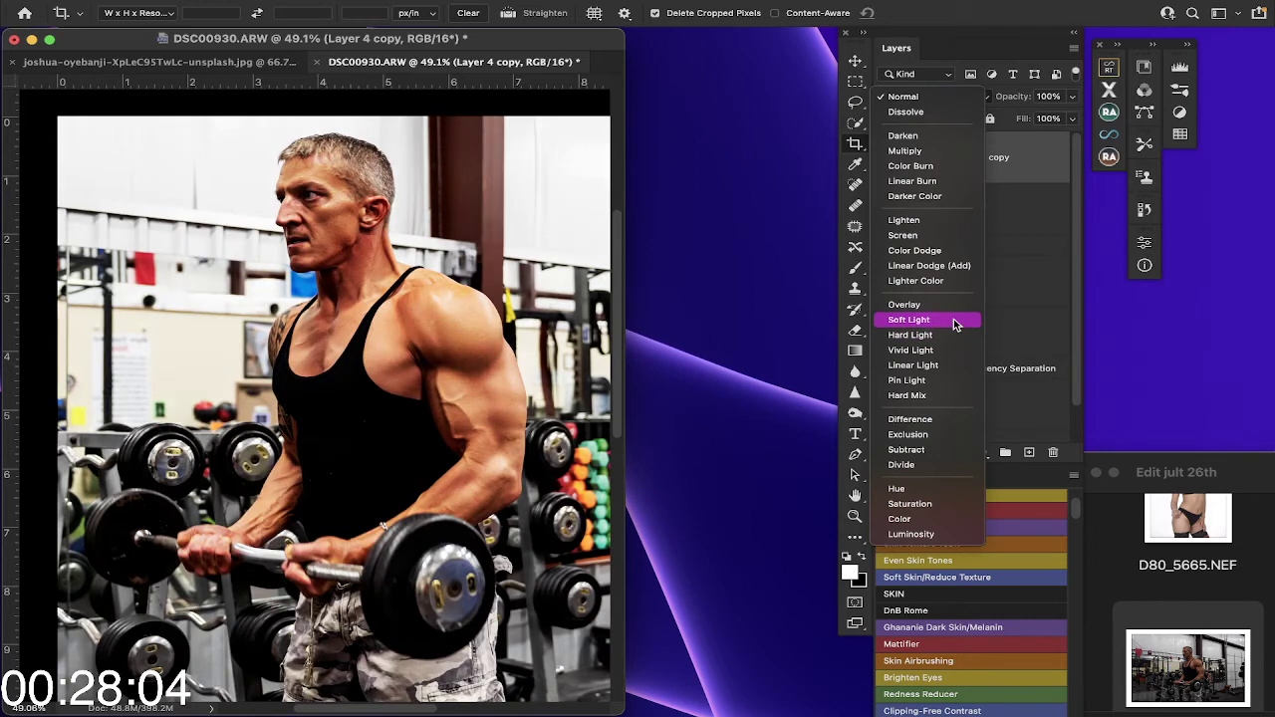
click(953, 321)
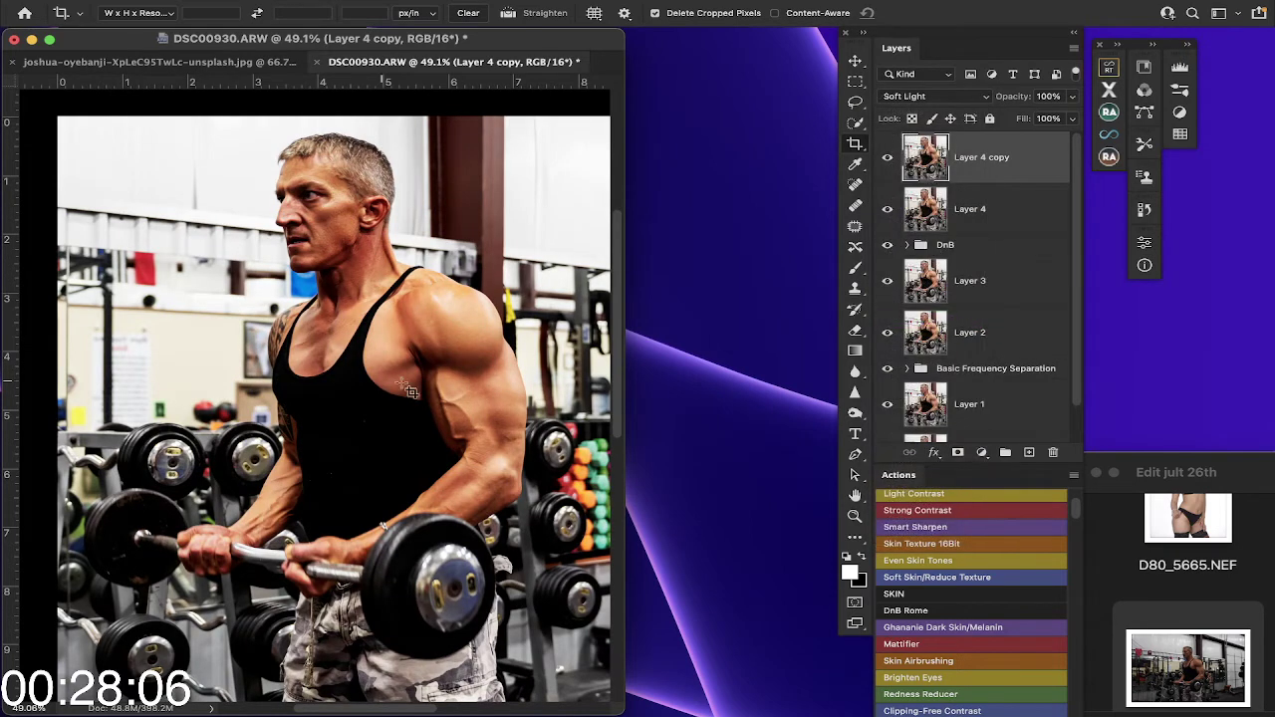
click(1071, 96)
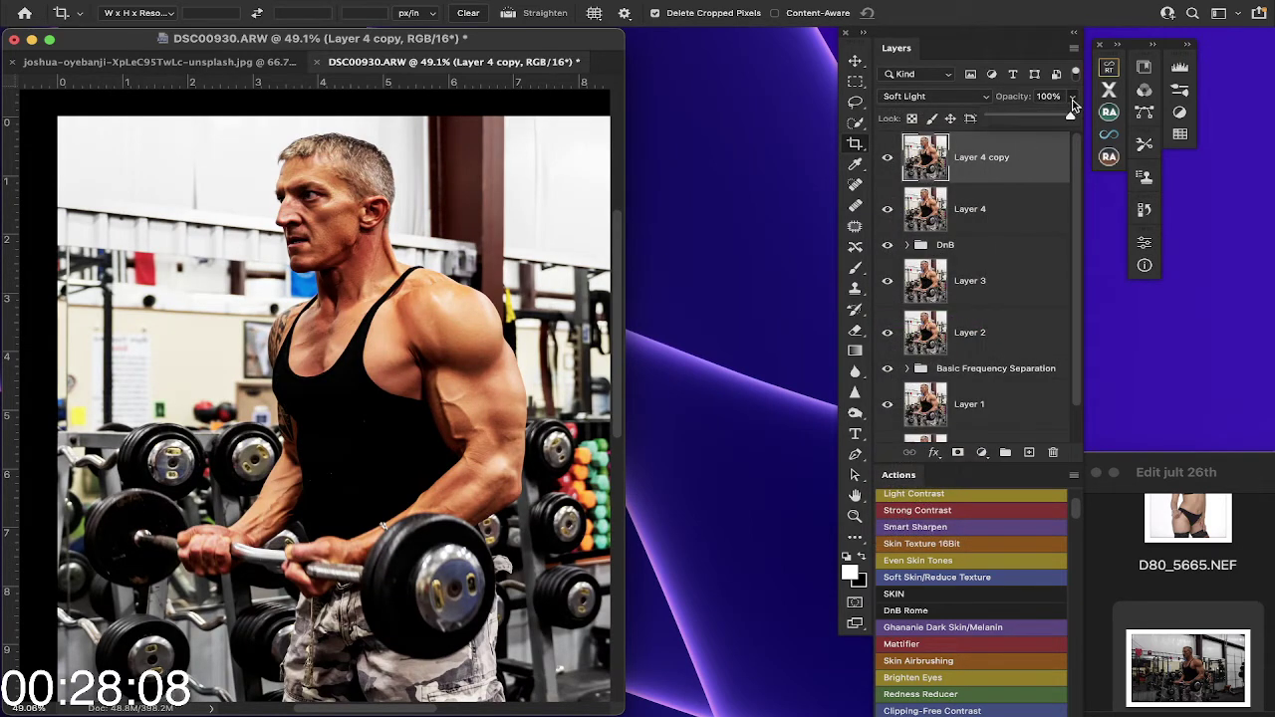
drag(1067, 119, 1030, 120)
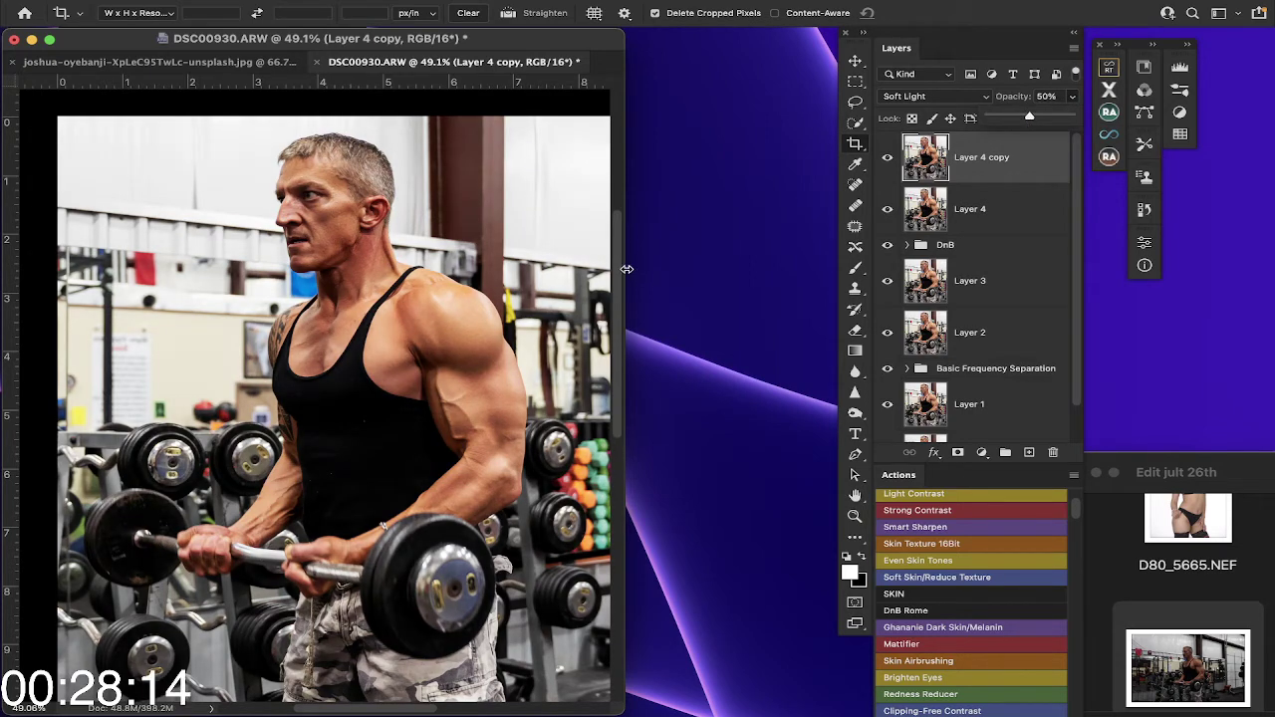
Step: Show only the Background layer to compare the original photo with the retouched version
drag(624, 267, 737, 261)
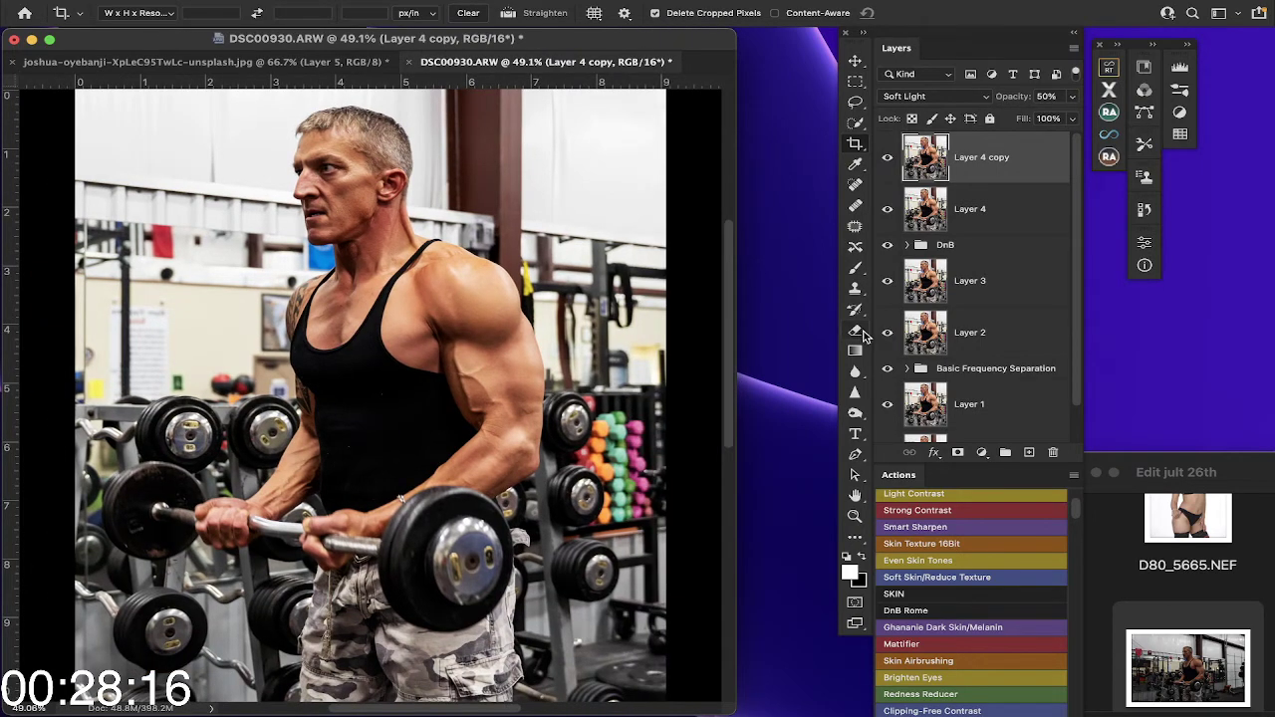
scroll(936, 306, down, 2)
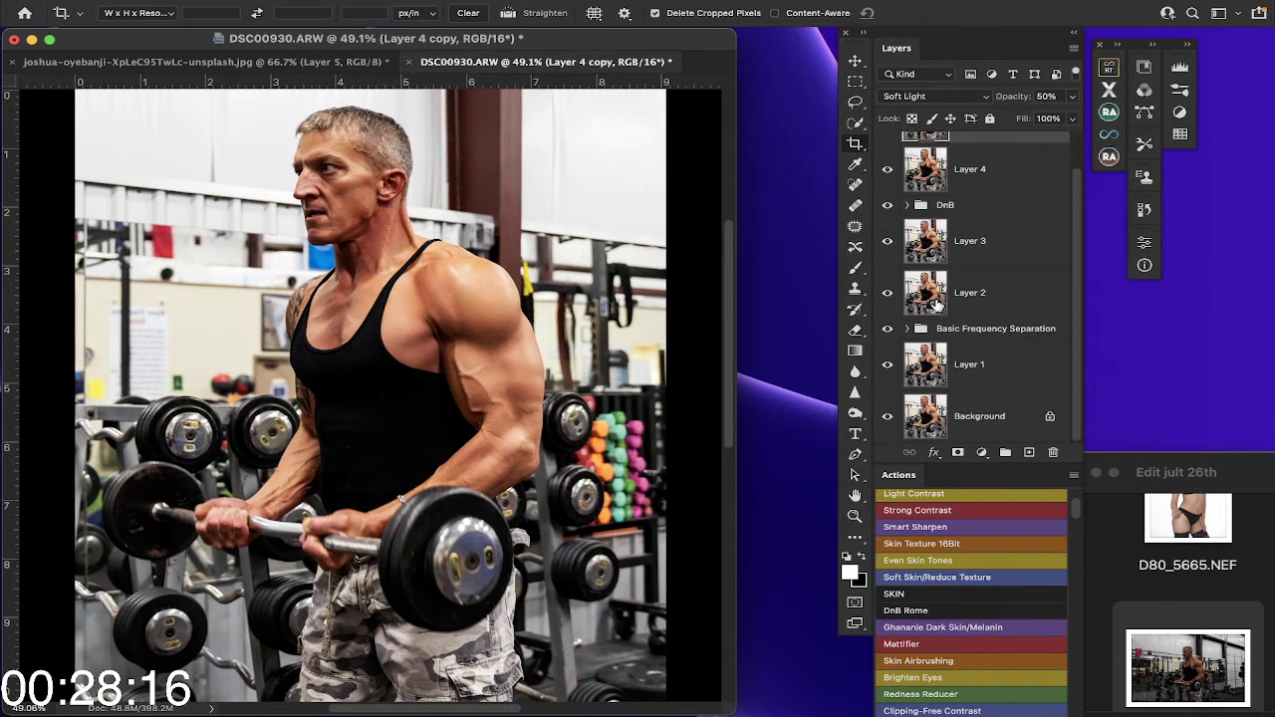
alt+click(886, 417)
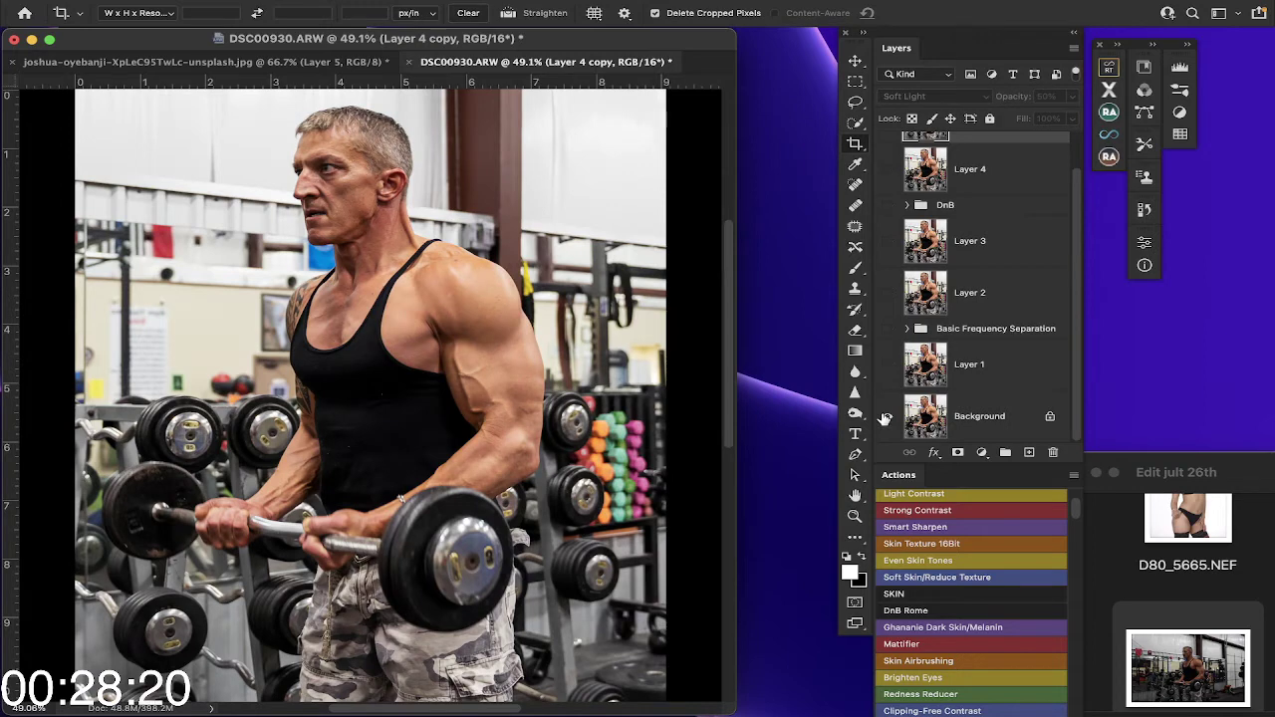
Step: Compare the retouched photo with the original by hiding and restoring all layers except Background
alt+click(885, 416)
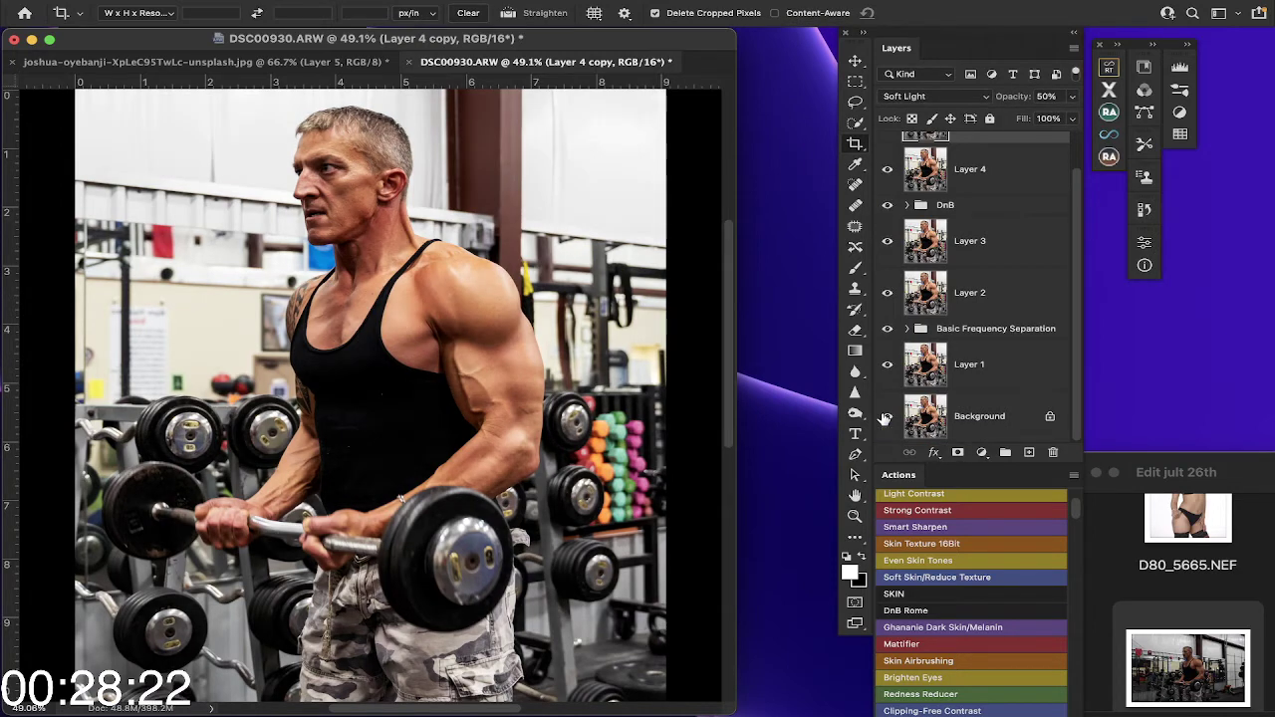
alt+click(886, 416)
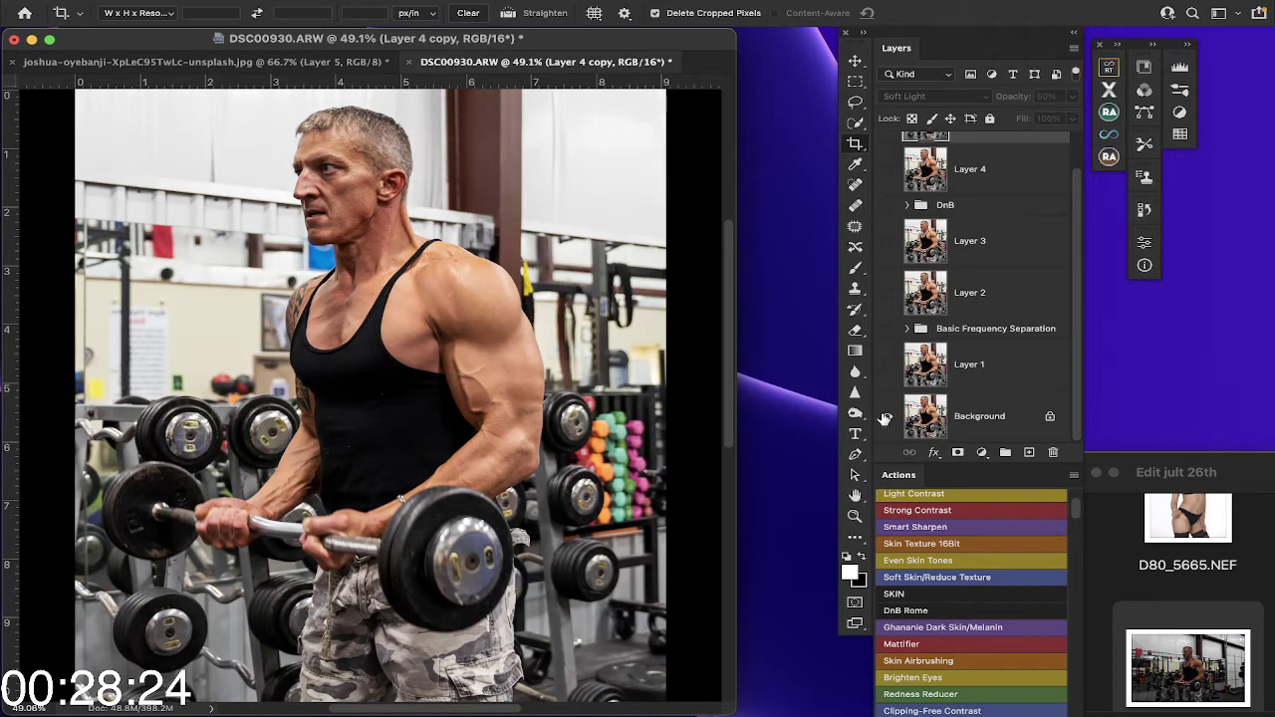
alt+click(886, 416)
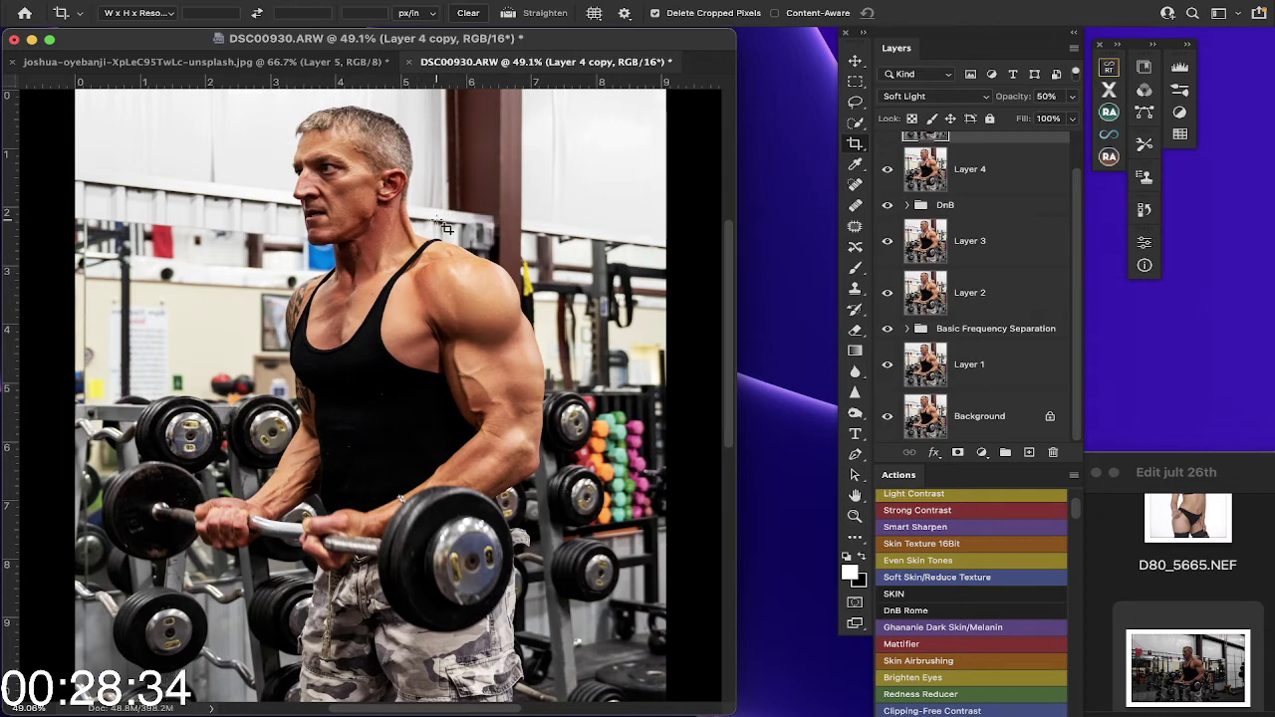
scroll(1014, 204, up, 2)
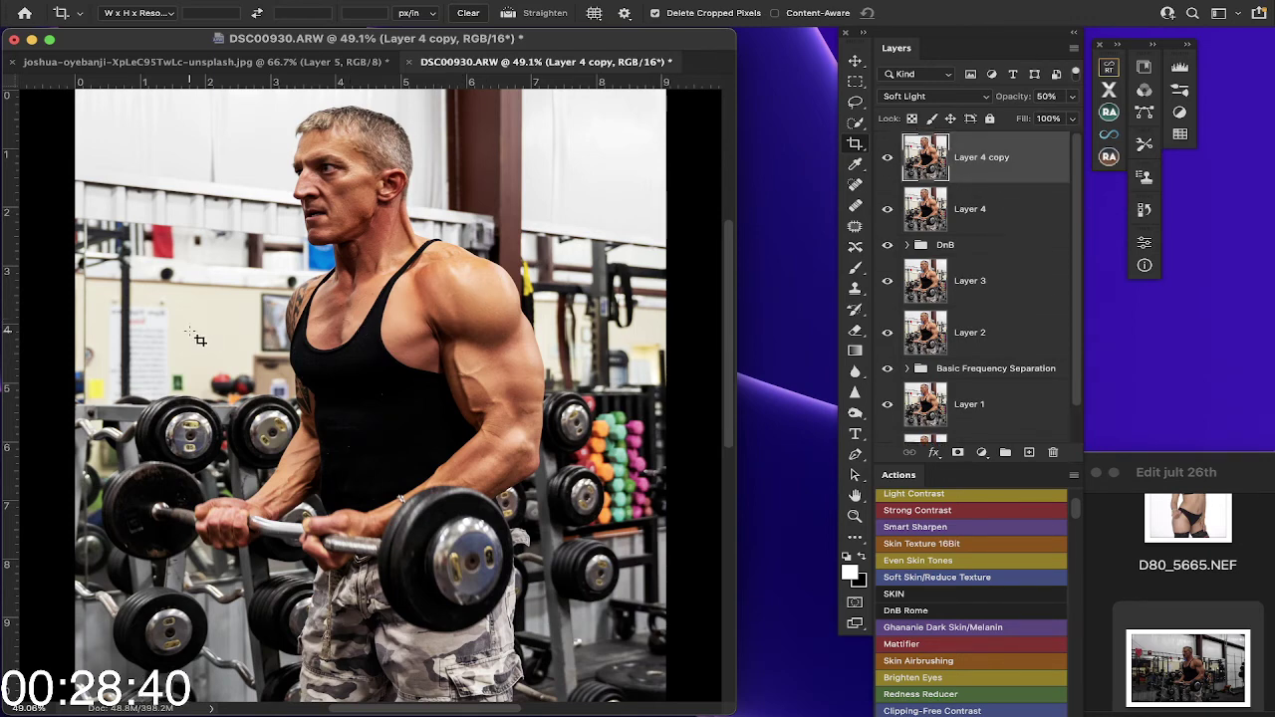
click(137, 9)
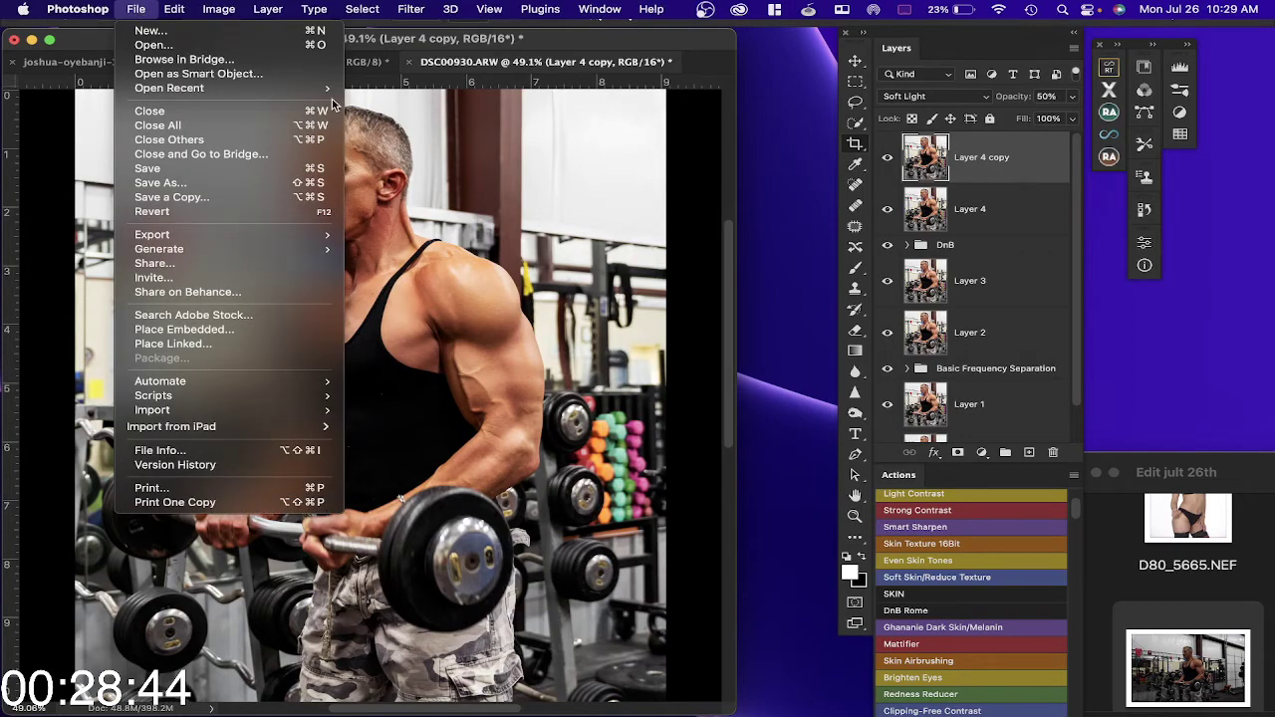
click(569, 38)
mouse_move(570, 38)
mouse_down()
mouse_move(594, 62)
mouse_move(584, 46)
mouse_up()
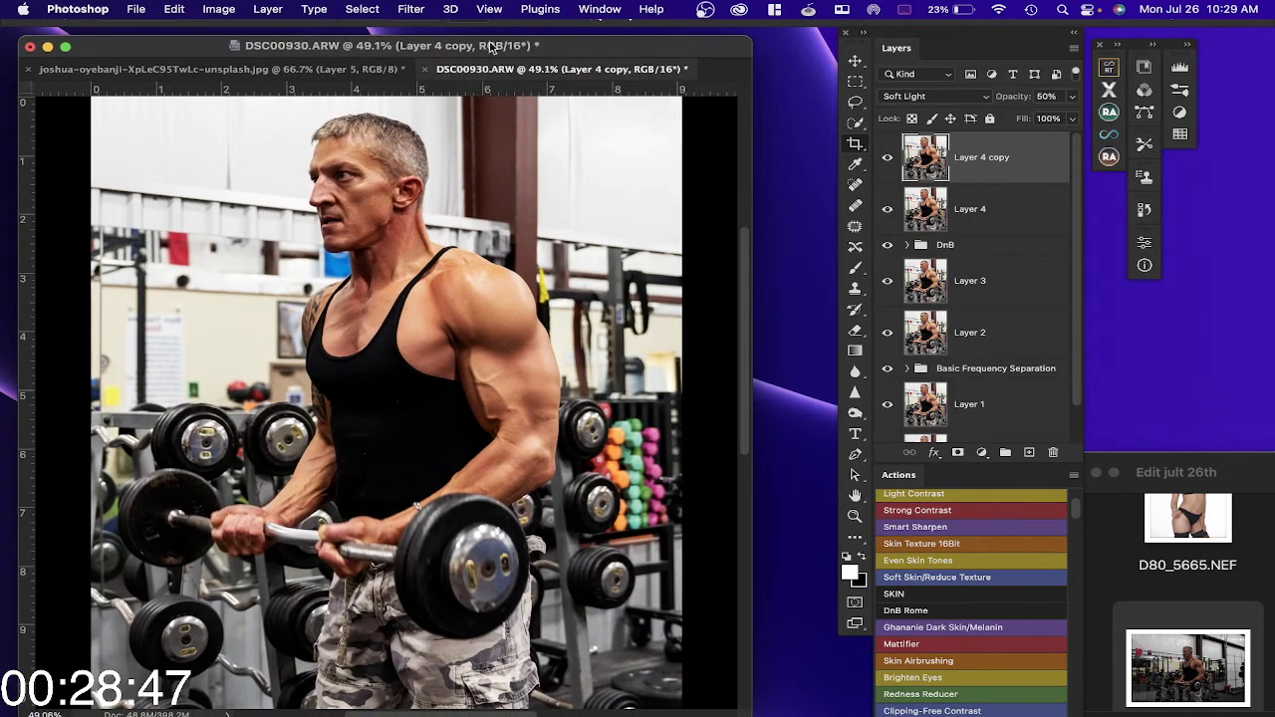
Step: Save a JPEG copy named "E DSC00930 copy.jpg" in the Edit jult 26th folder with quality 12
click(134, 9)
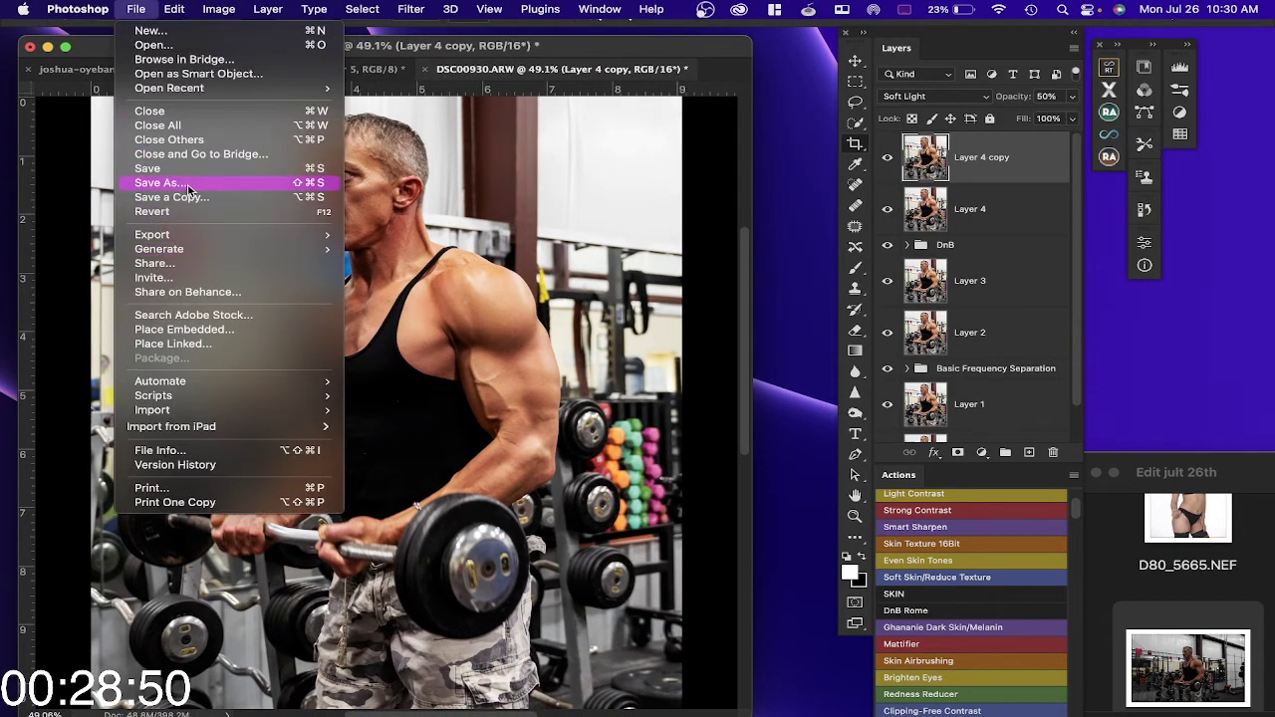
click(677, 209)
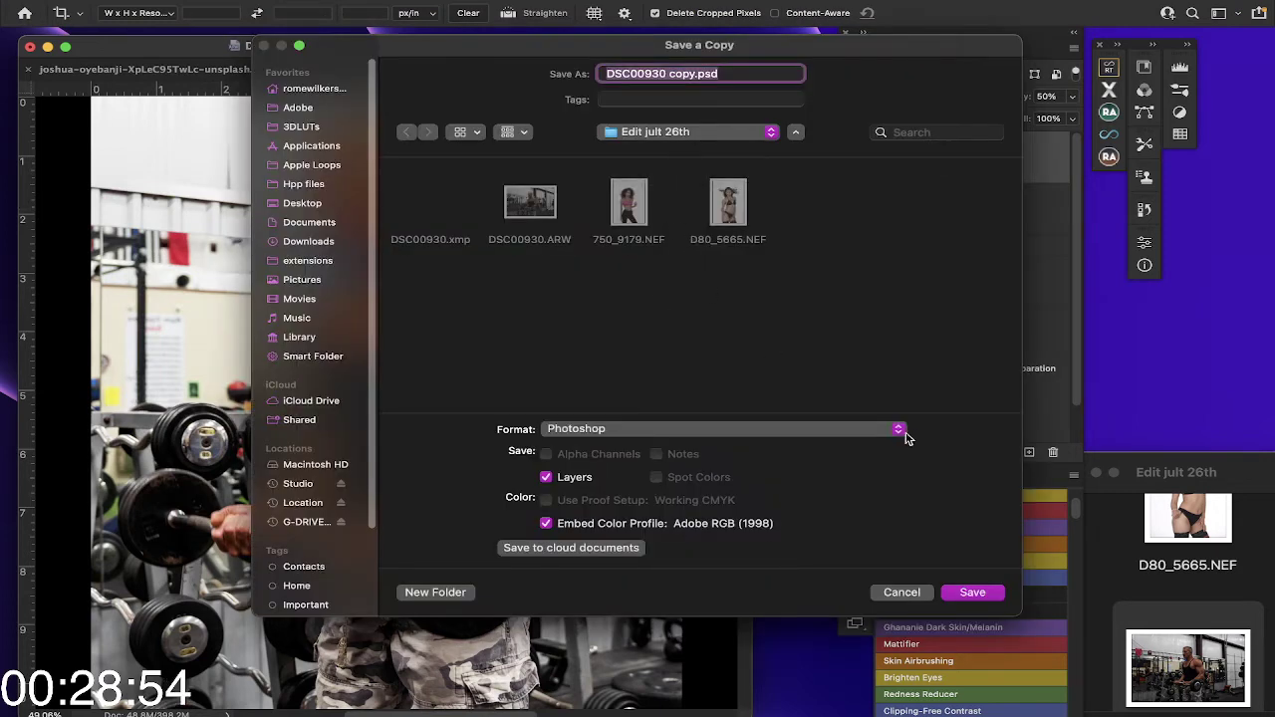
click(899, 431)
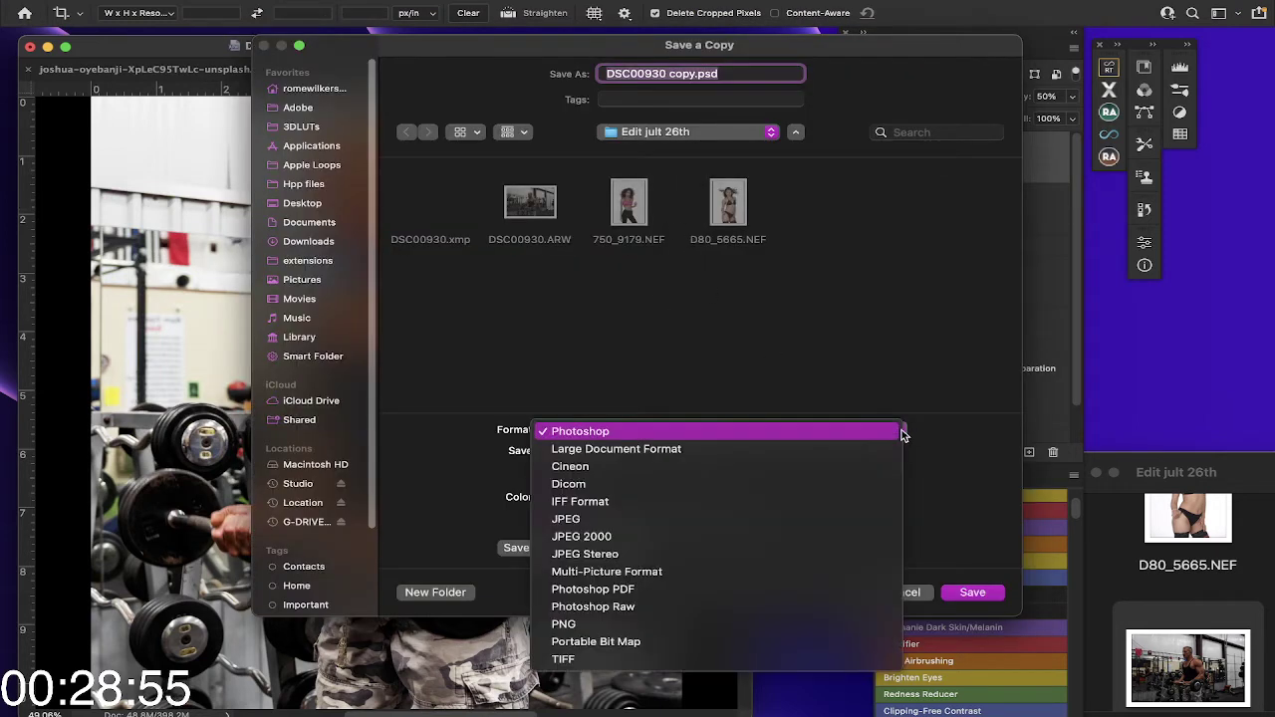
click(749, 519)
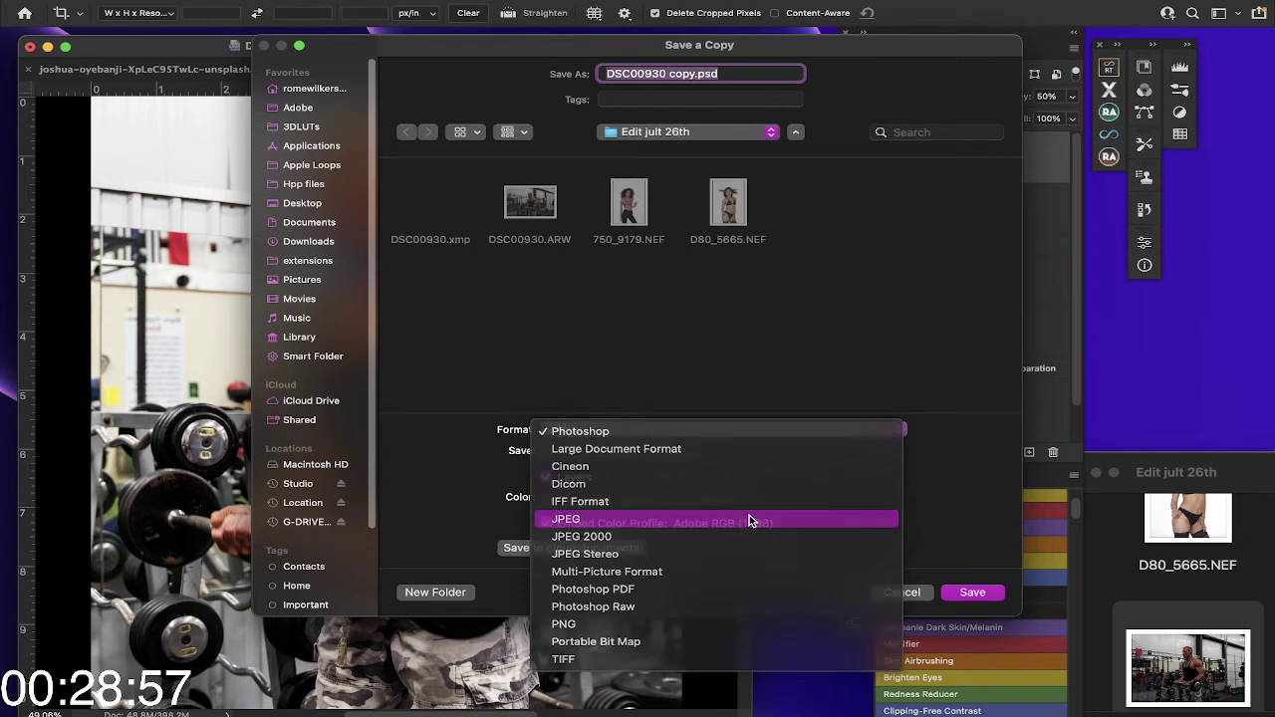
click(606, 75)
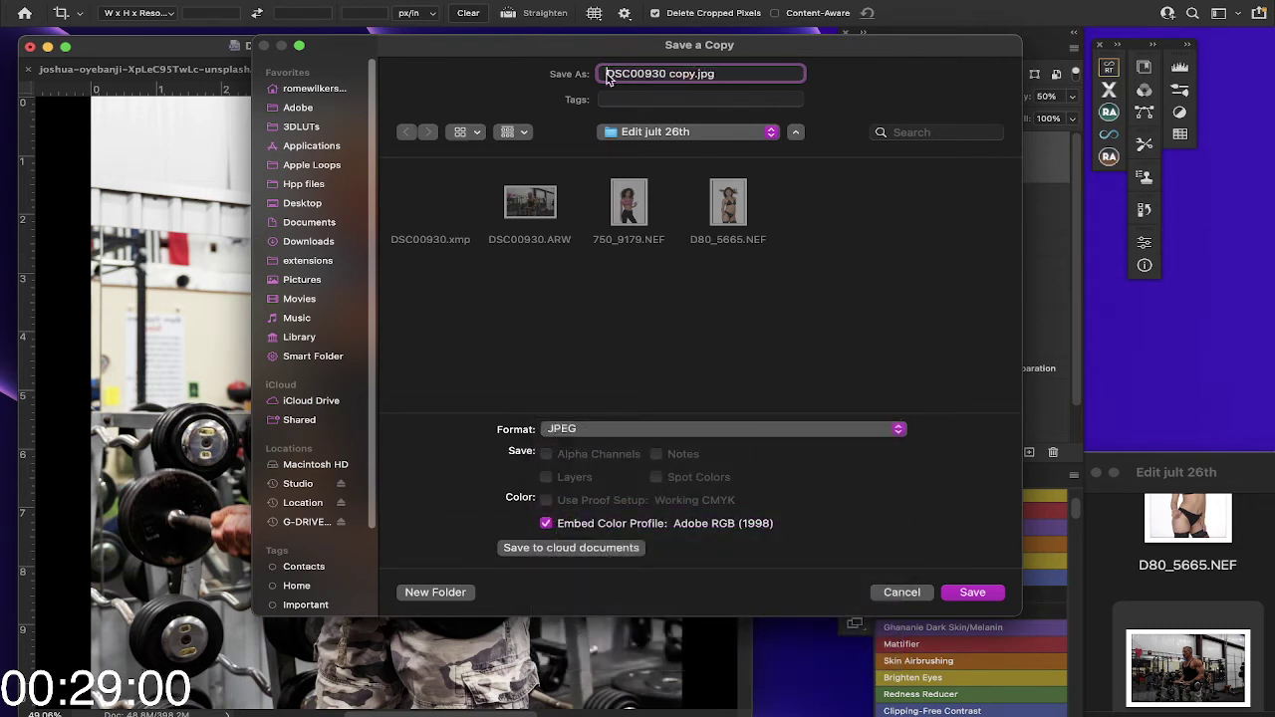
text(E)
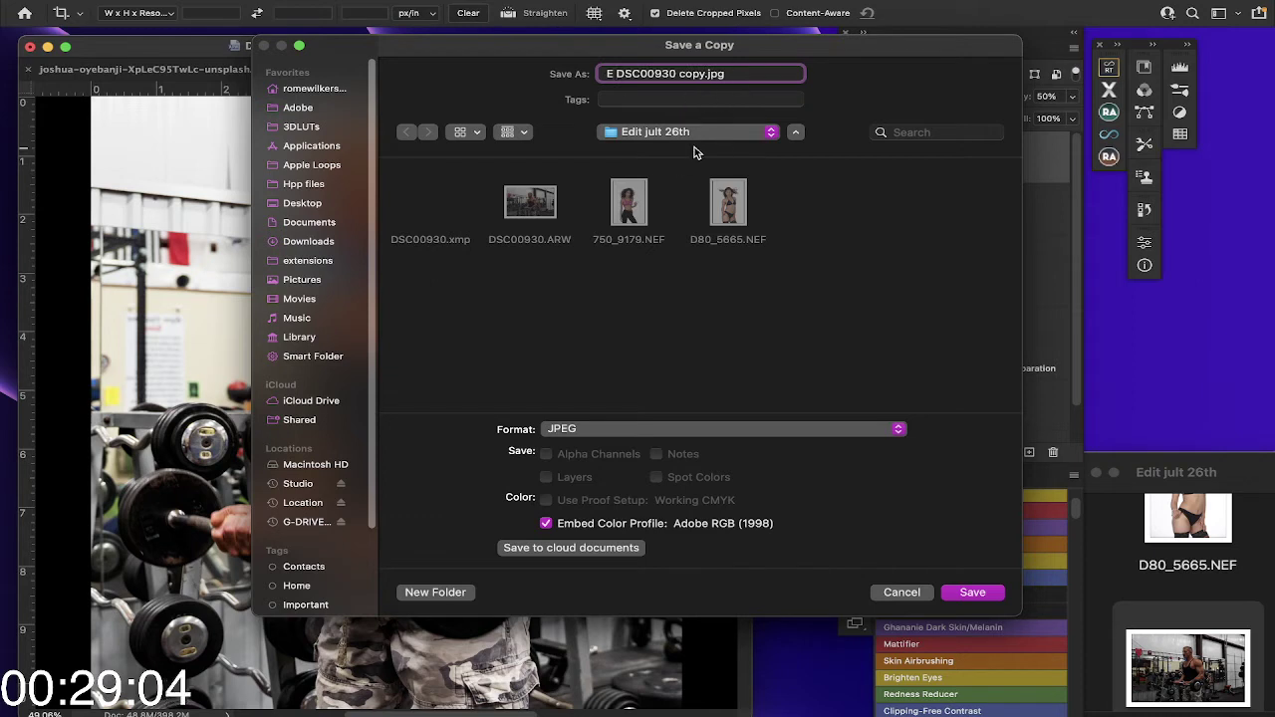
click(972, 593)
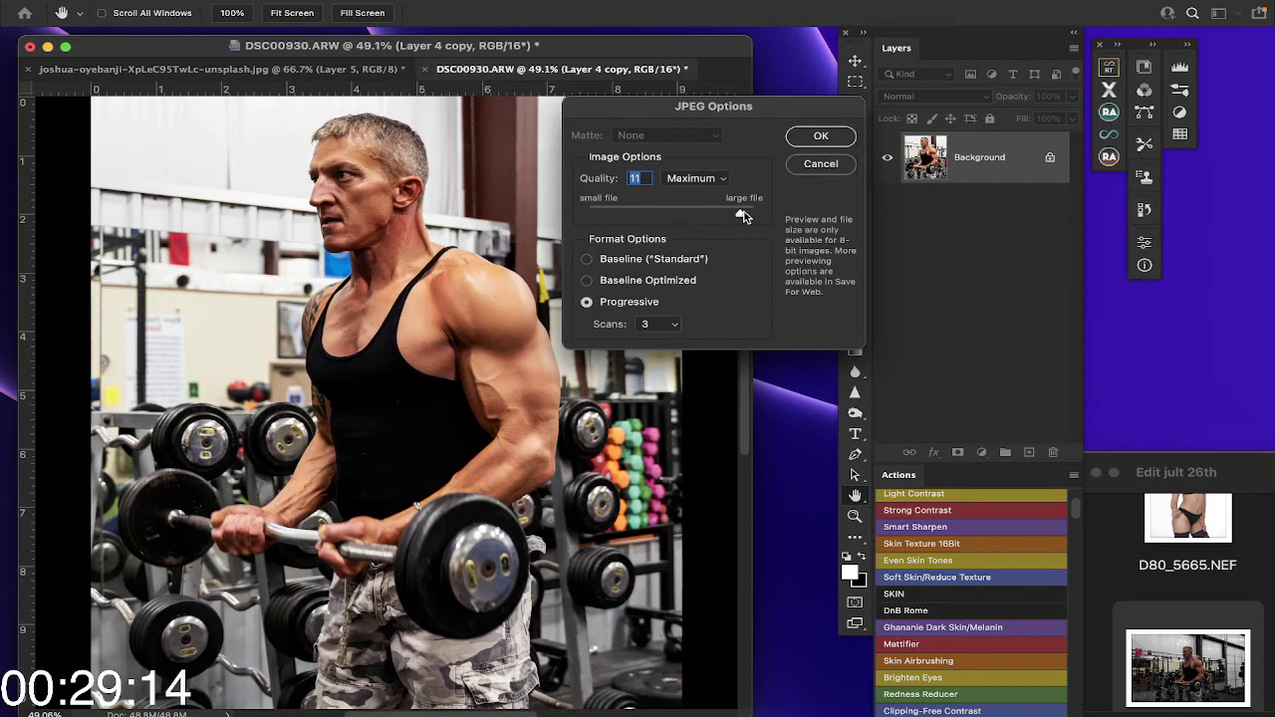
drag(742, 212, 756, 213)
click(830, 138)
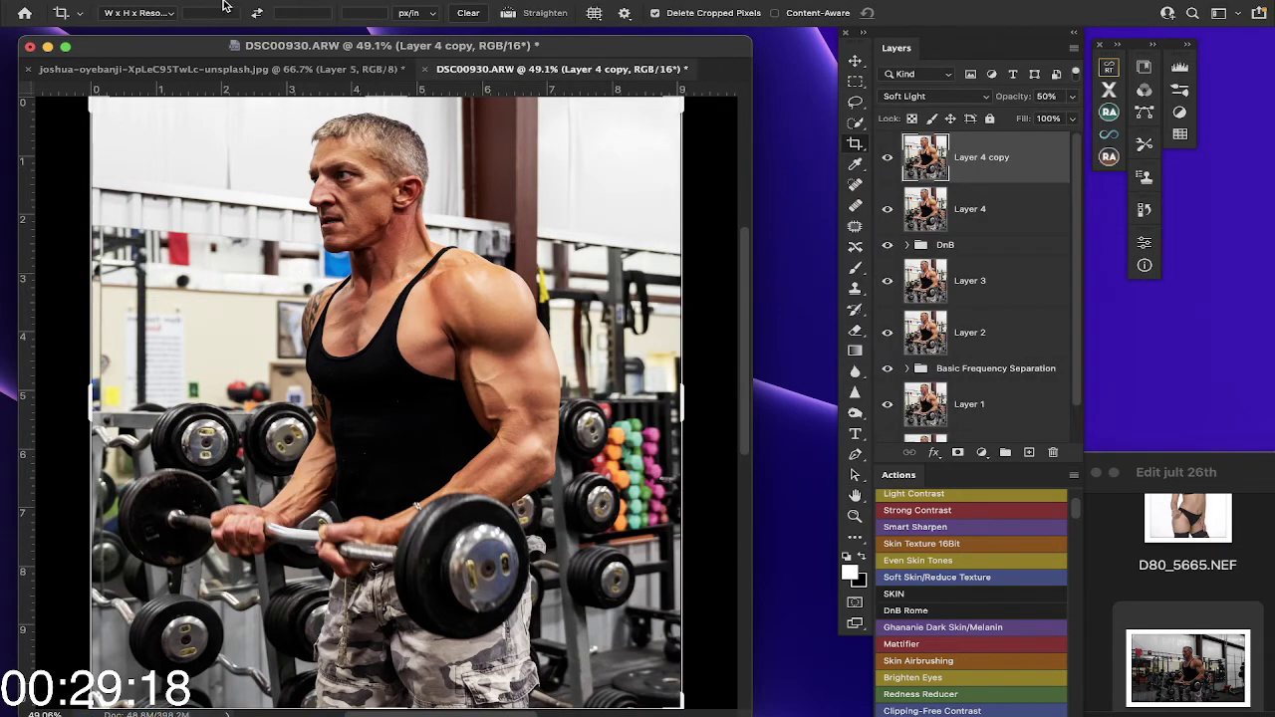
Step: Save the layered document as DSC00930.psd in Photoshop format with Maximize Compatibility on
mouse_move(215, 5)
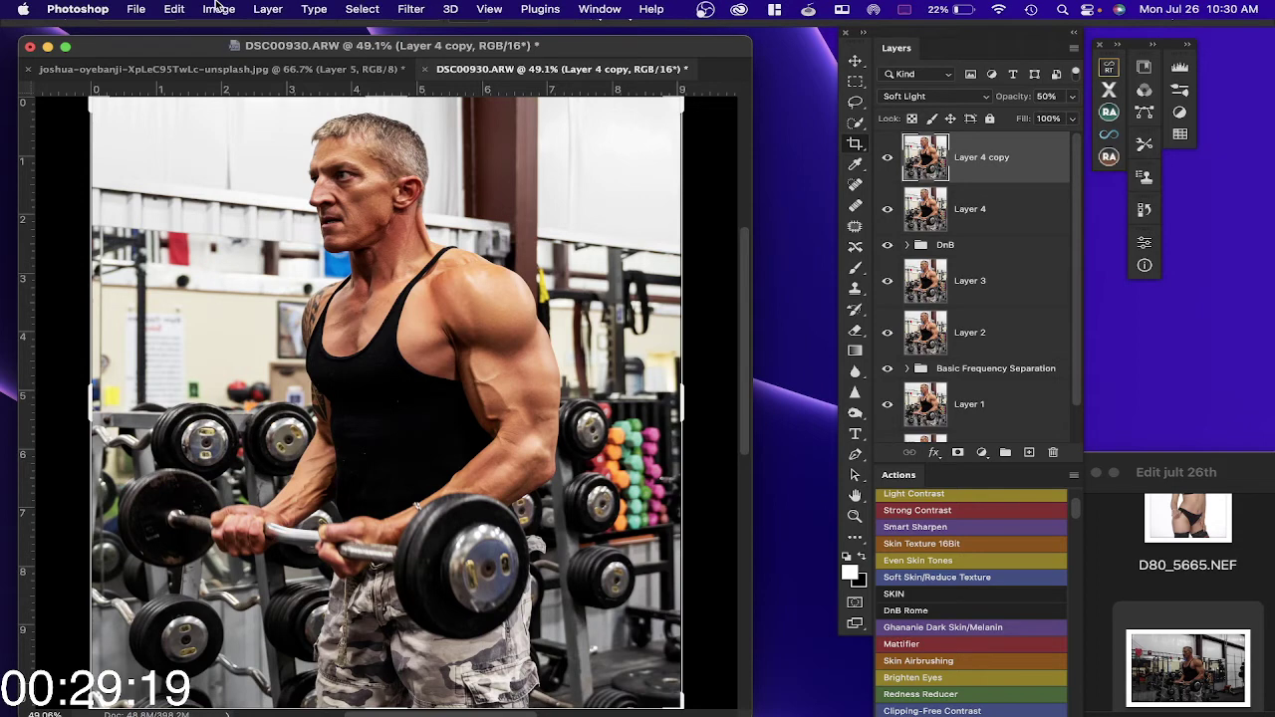
click(139, 10)
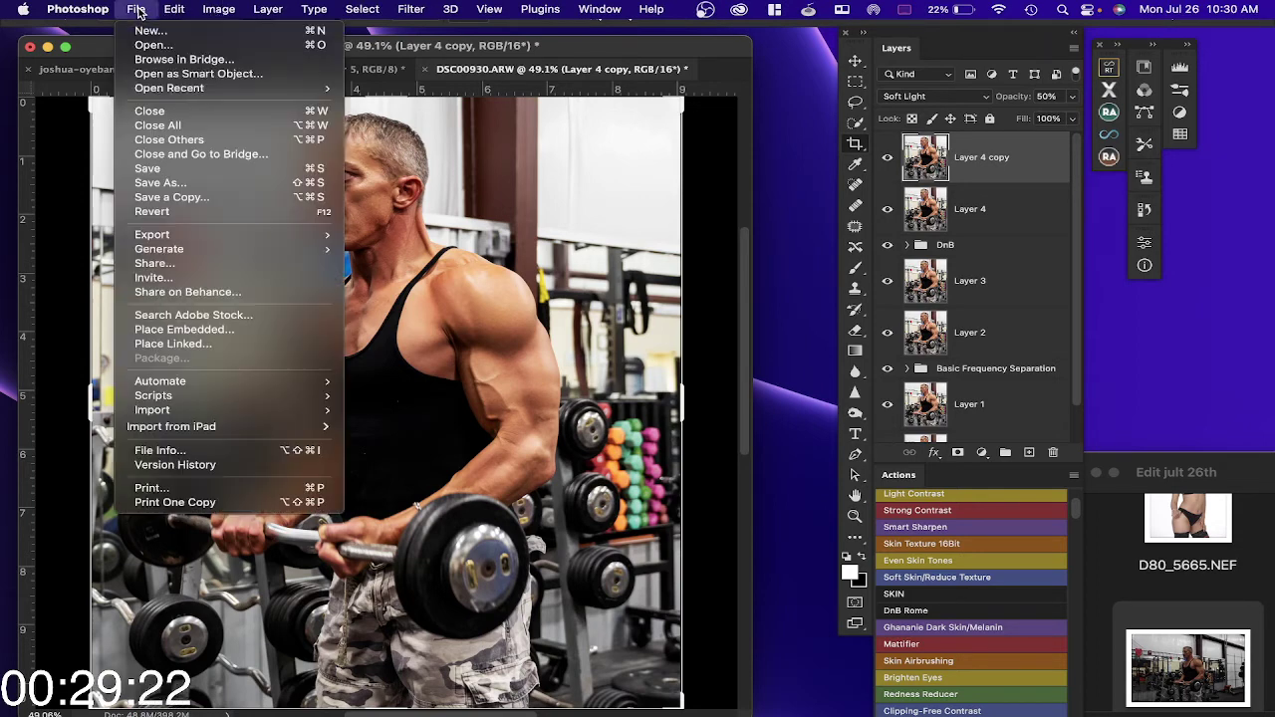
click(180, 170)
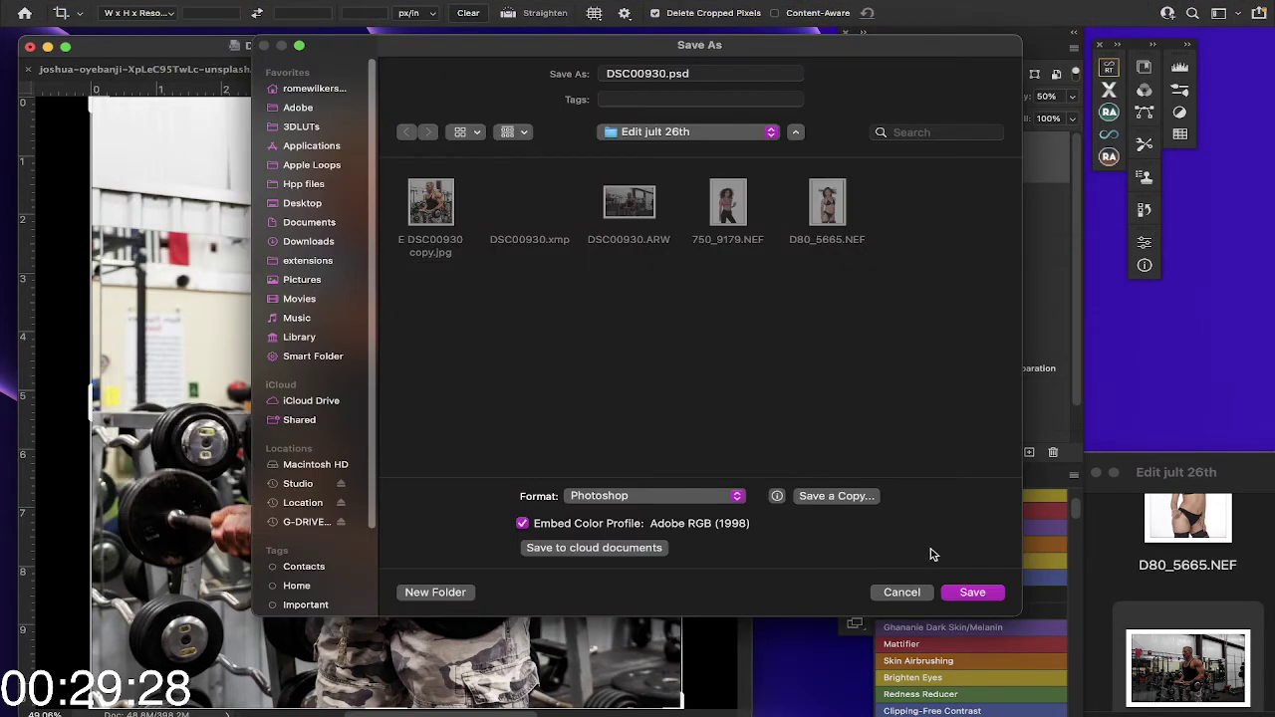
click(971, 592)
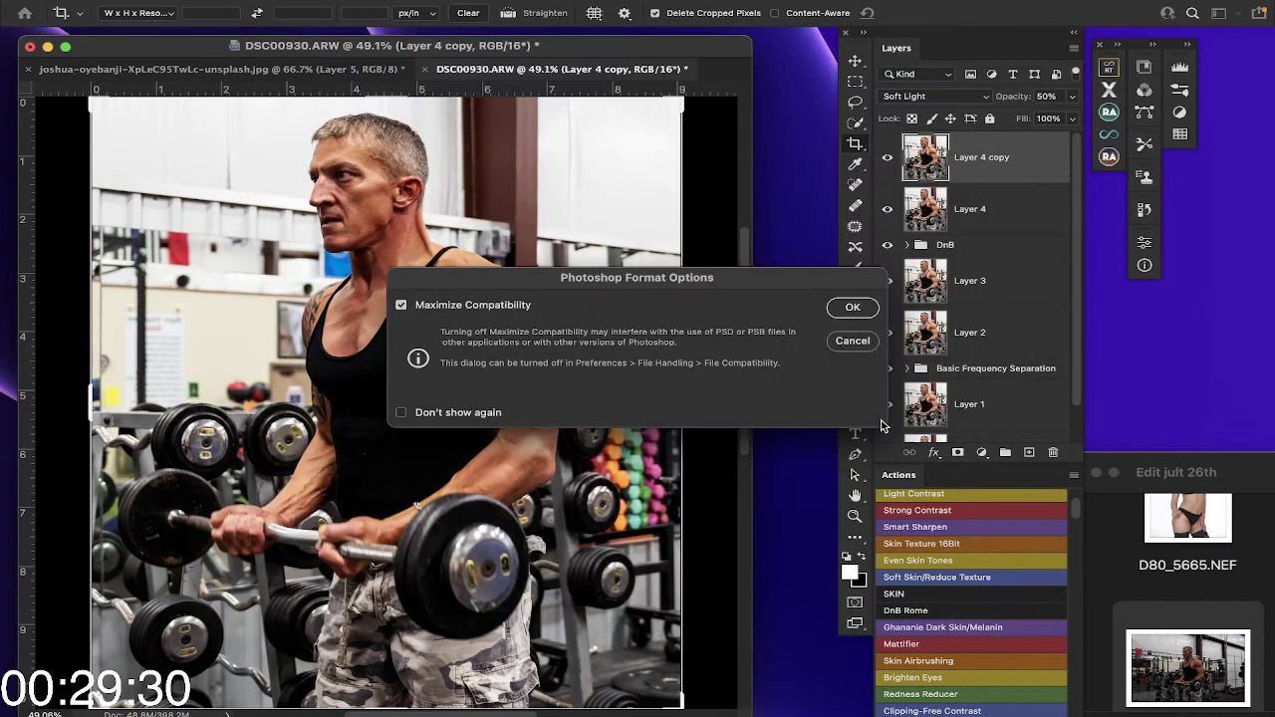
click(851, 308)
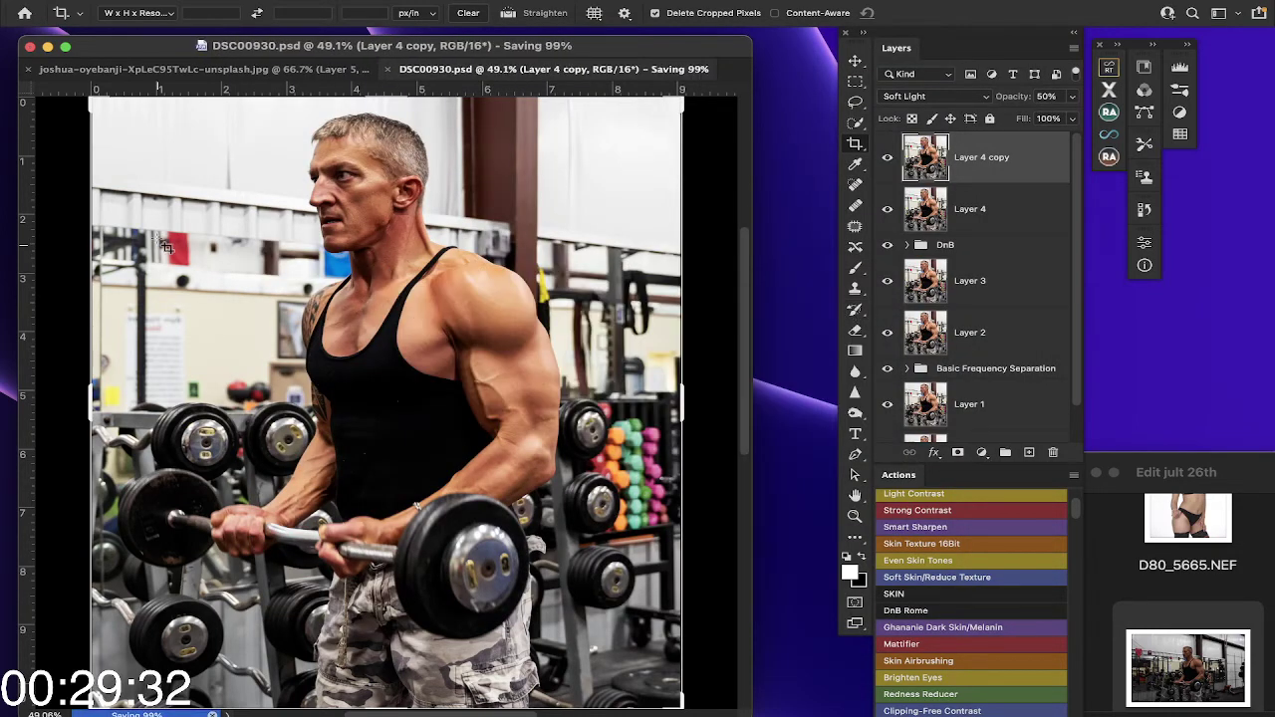
Step: Convert the document to 8 Bits/Channel, keeping its layers
mouse_move(143, 6)
click(218, 9)
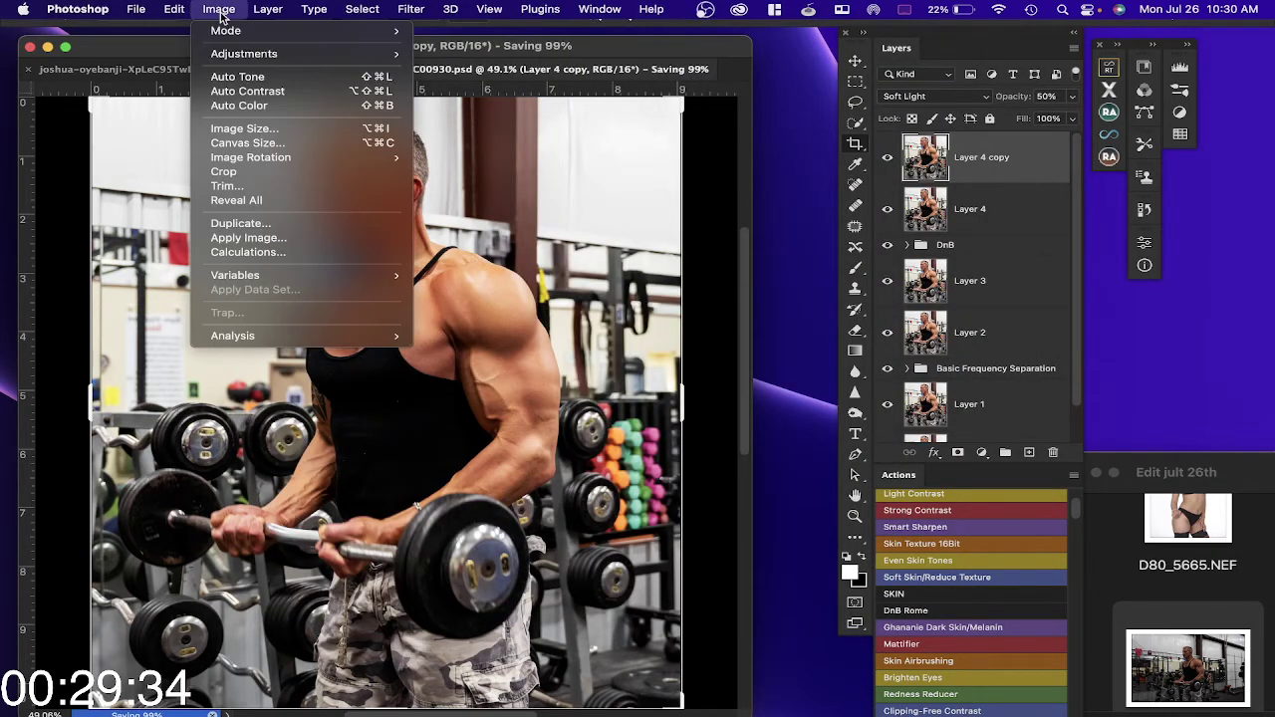
mouse_move(239, 31)
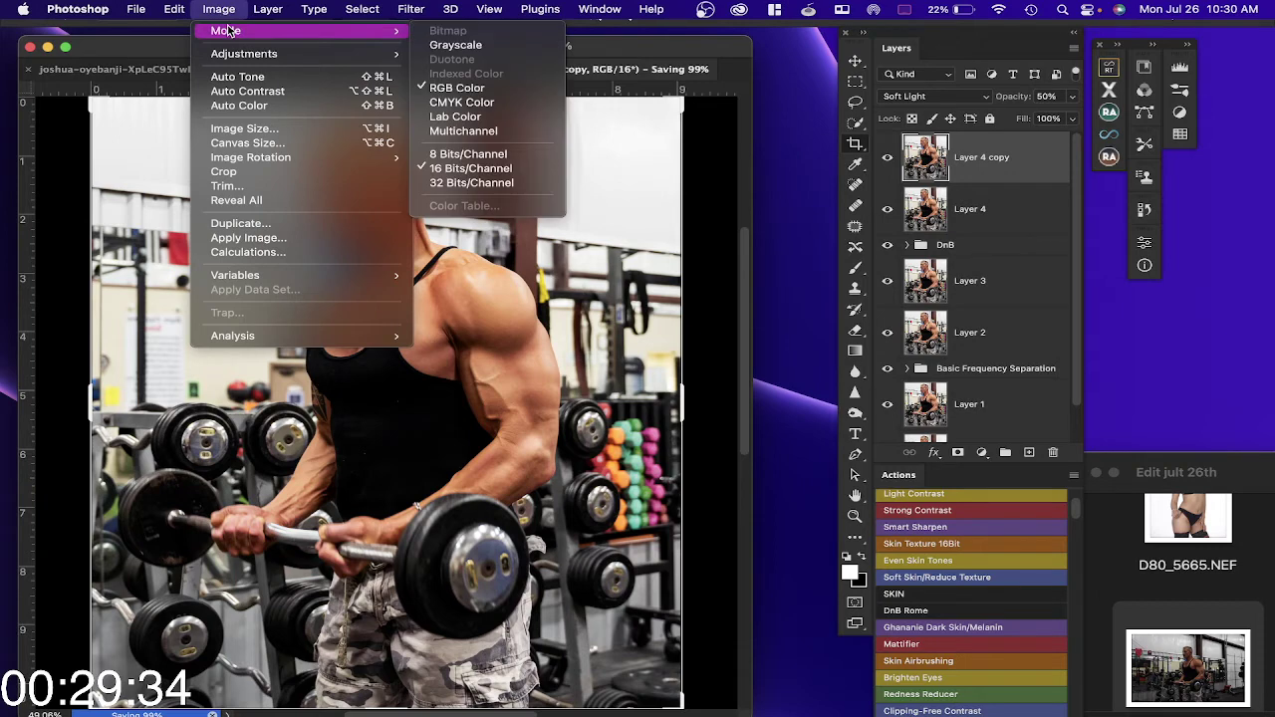
click(474, 157)
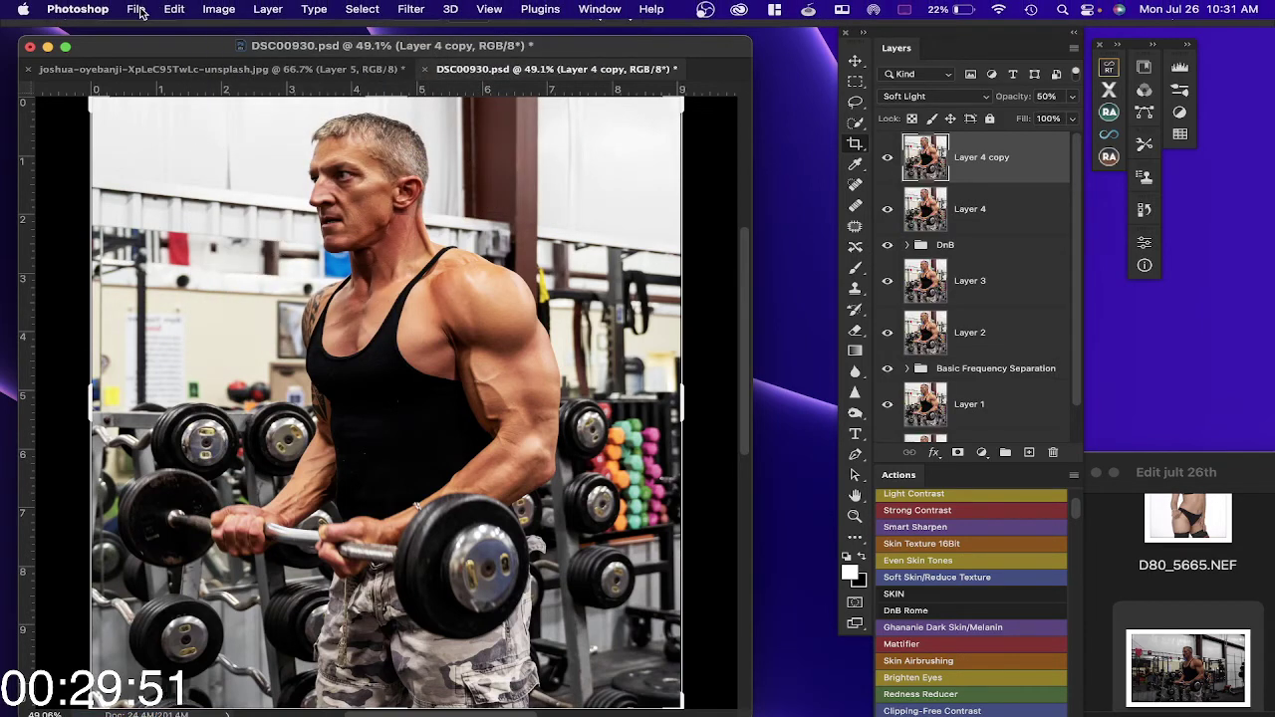
Step: Save a JPEG copy of the 8-bit document named "E DSC00930 8bitcopy.jpg" in the Edit jult 26th folder at quality 12
click(136, 10)
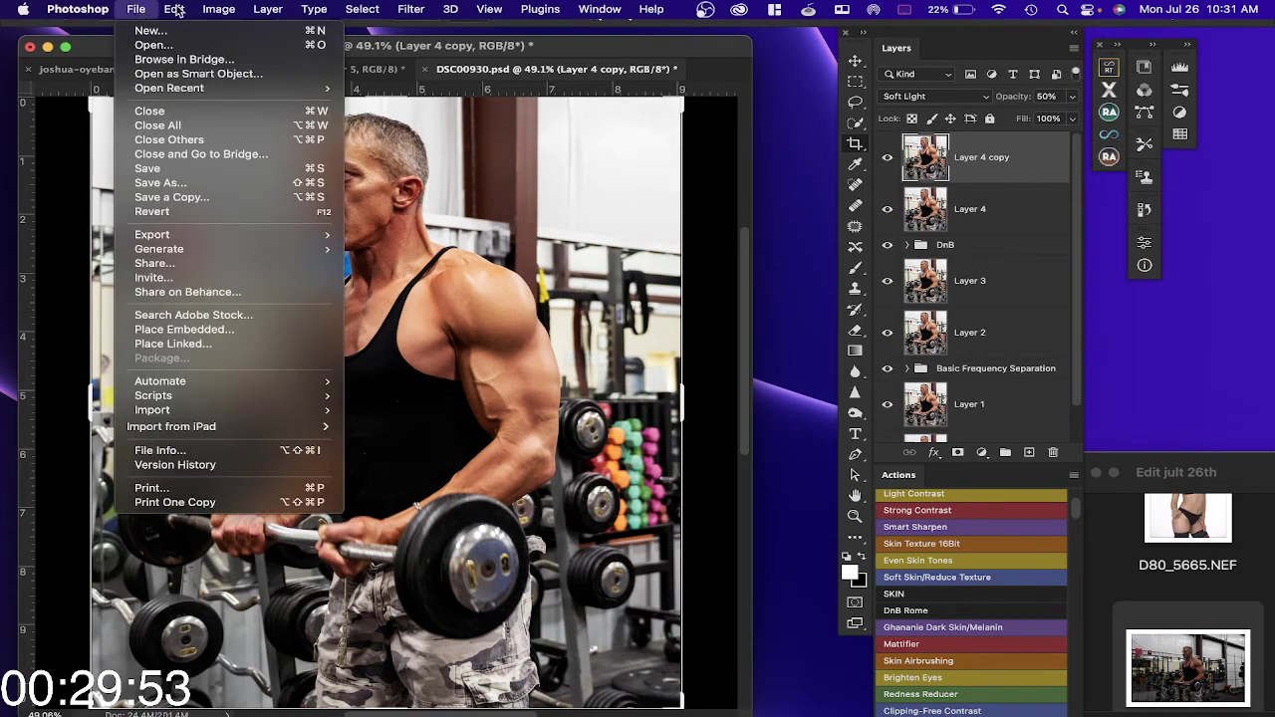
click(172, 197)
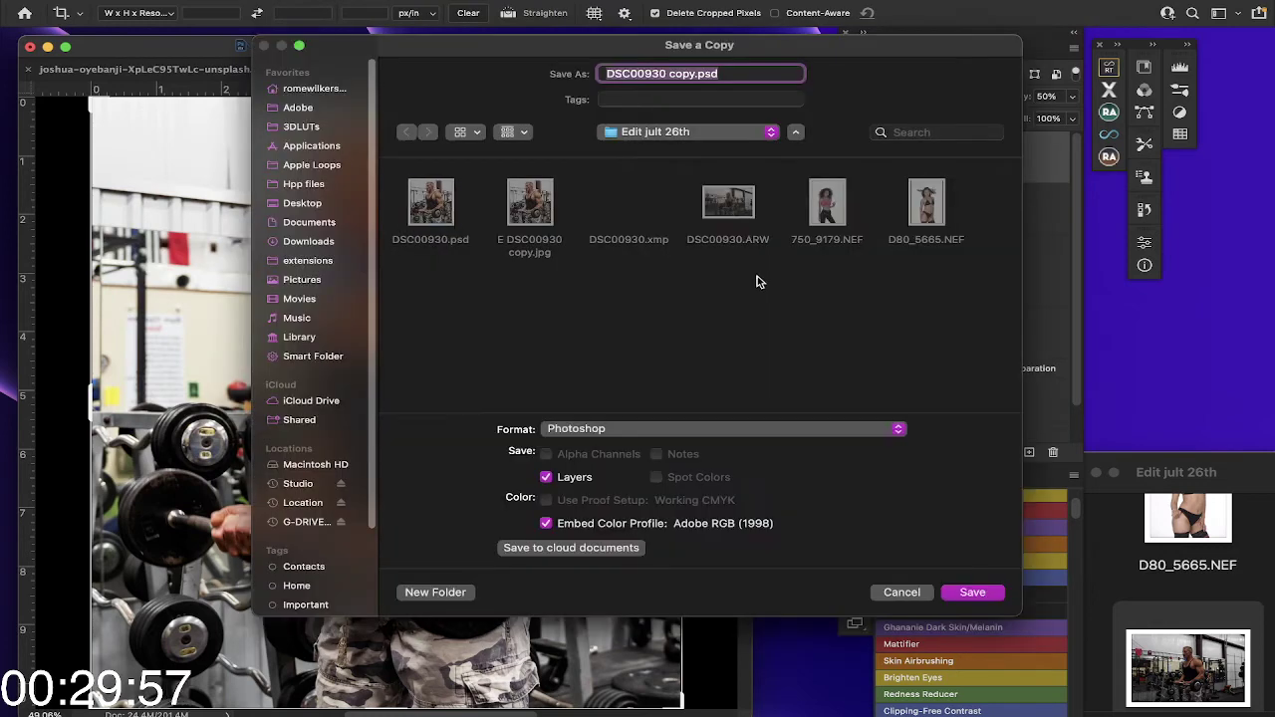
click(899, 429)
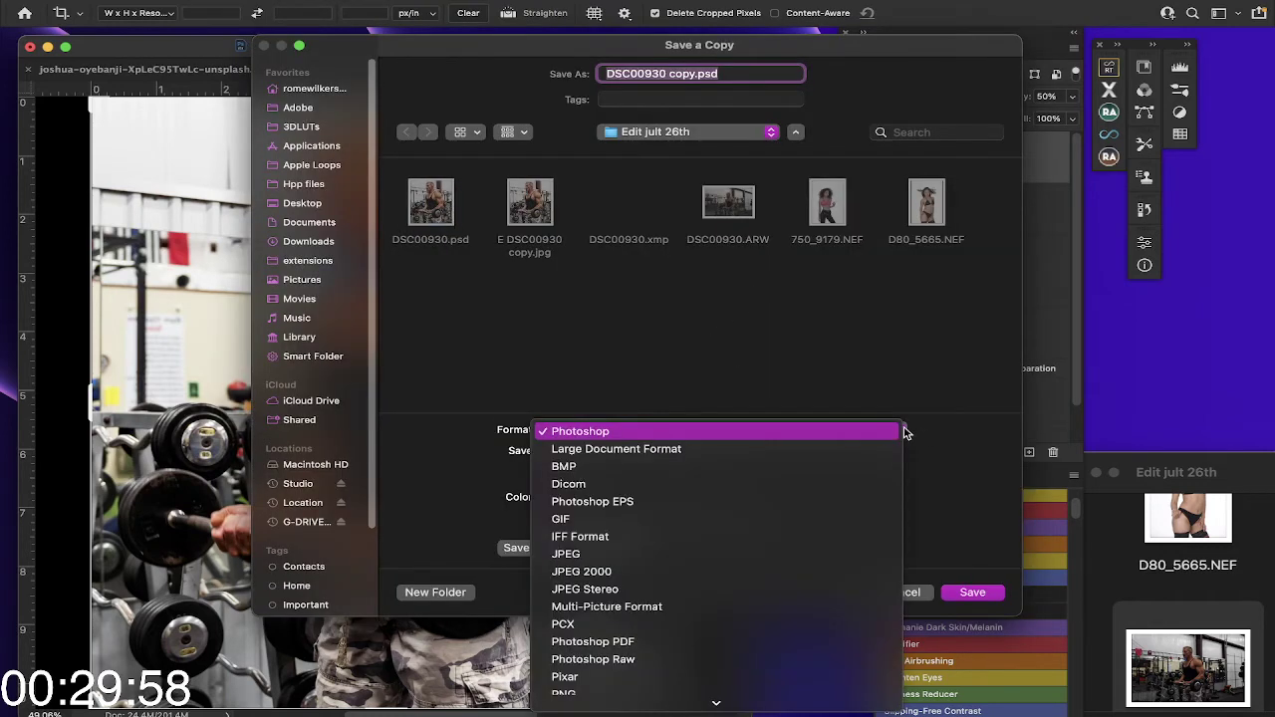
click(667, 553)
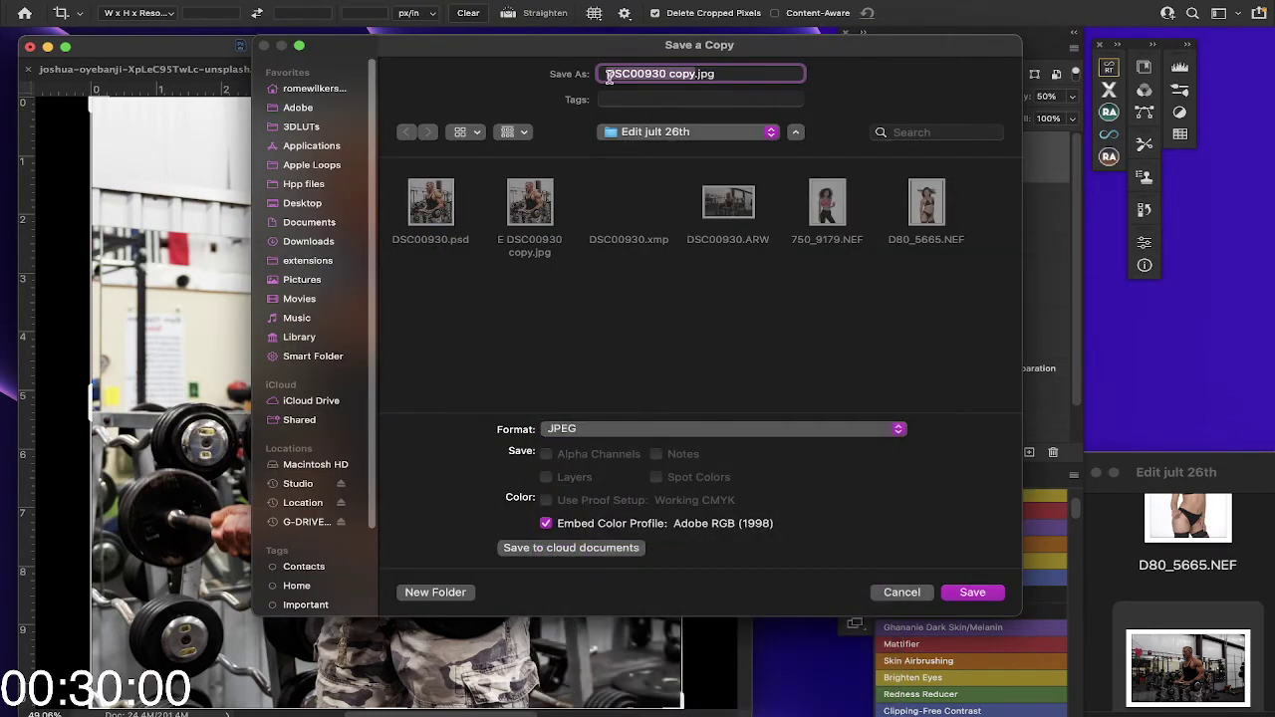
click(606, 75)
text(E)
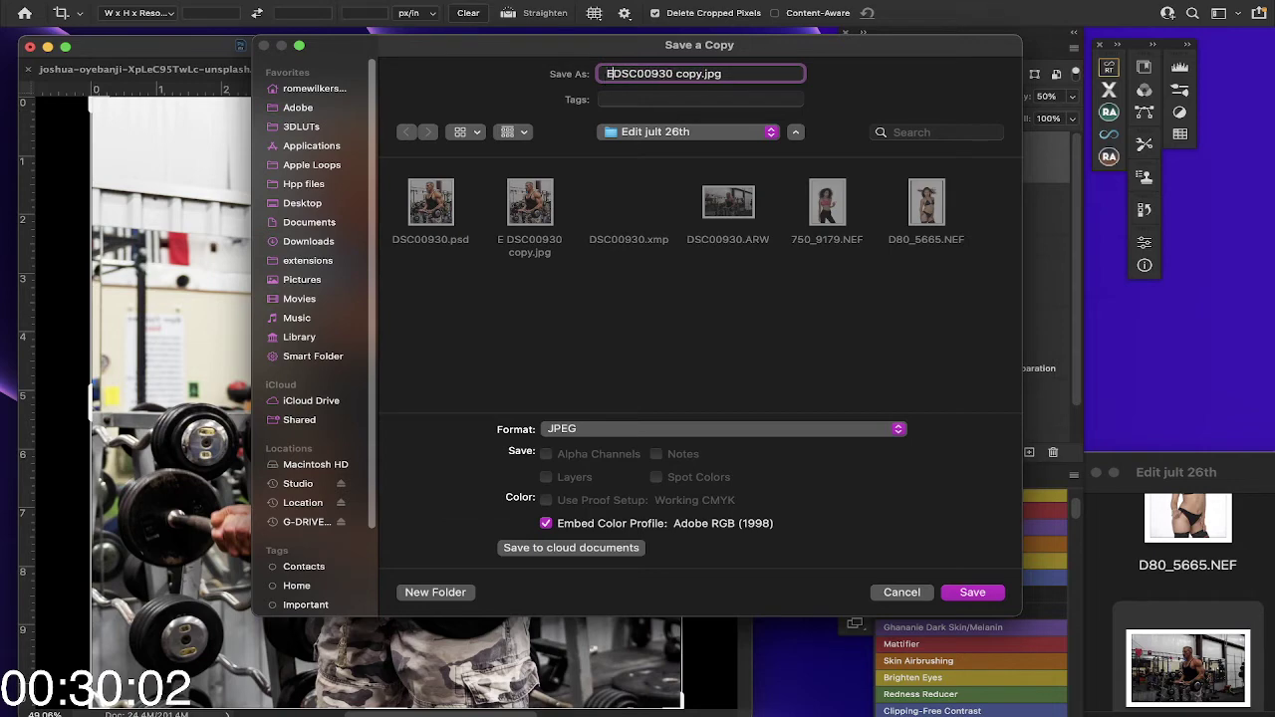
click(680, 73)
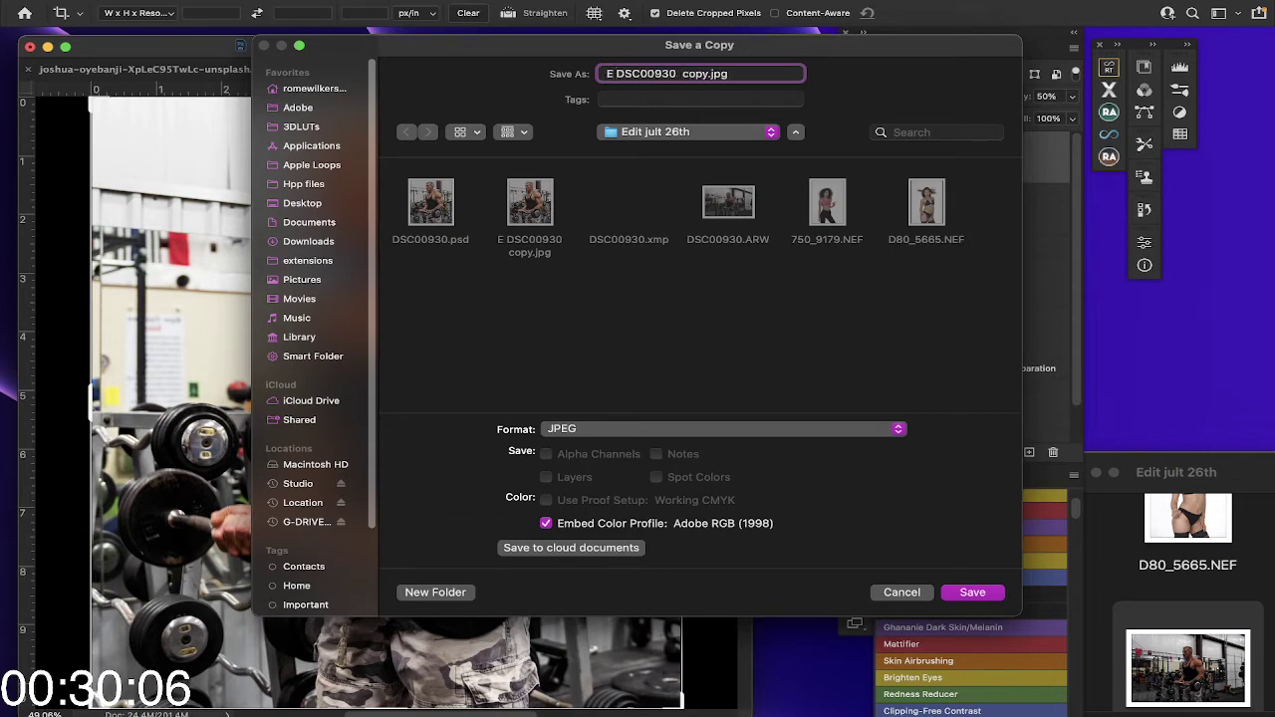
text(8bit)
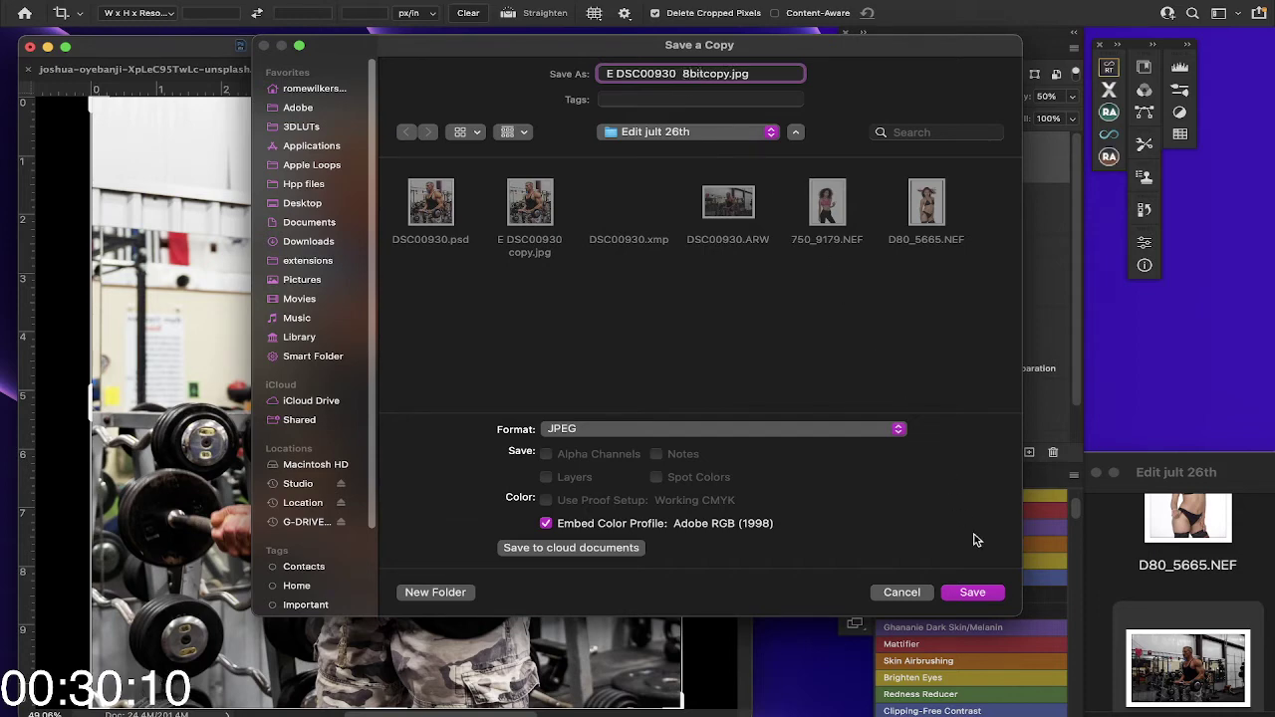
click(972, 592)
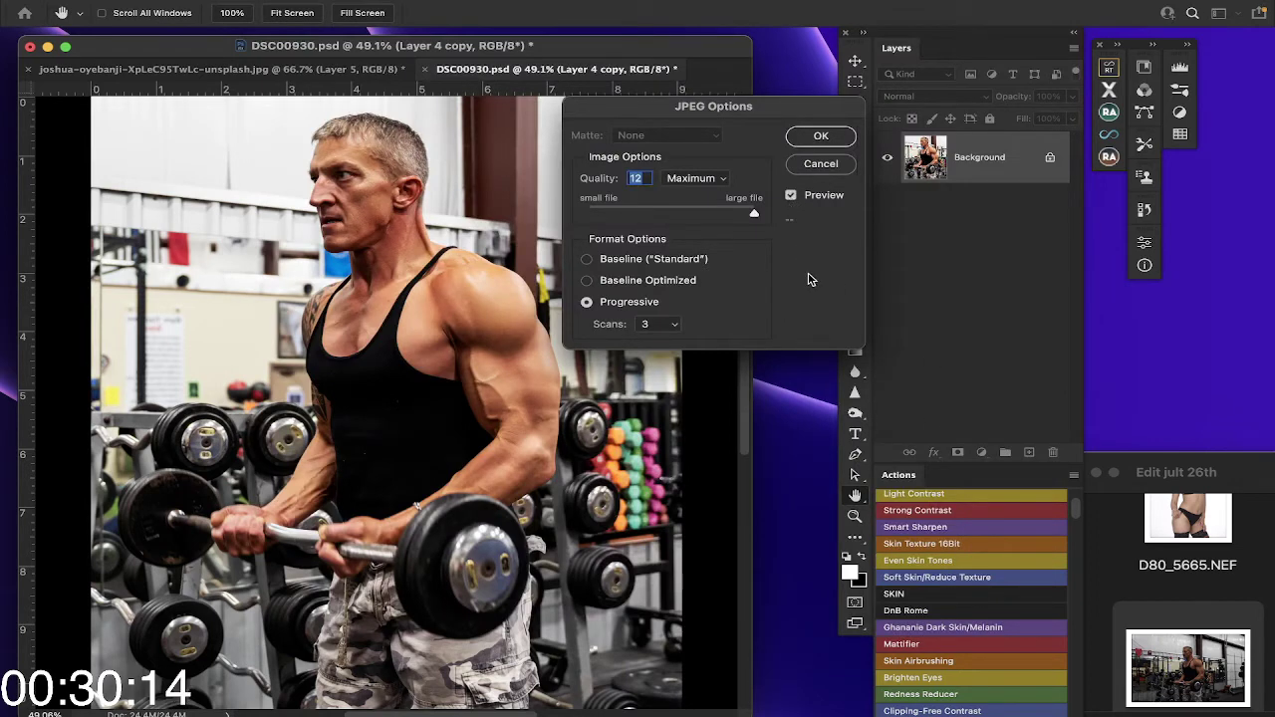
click(823, 136)
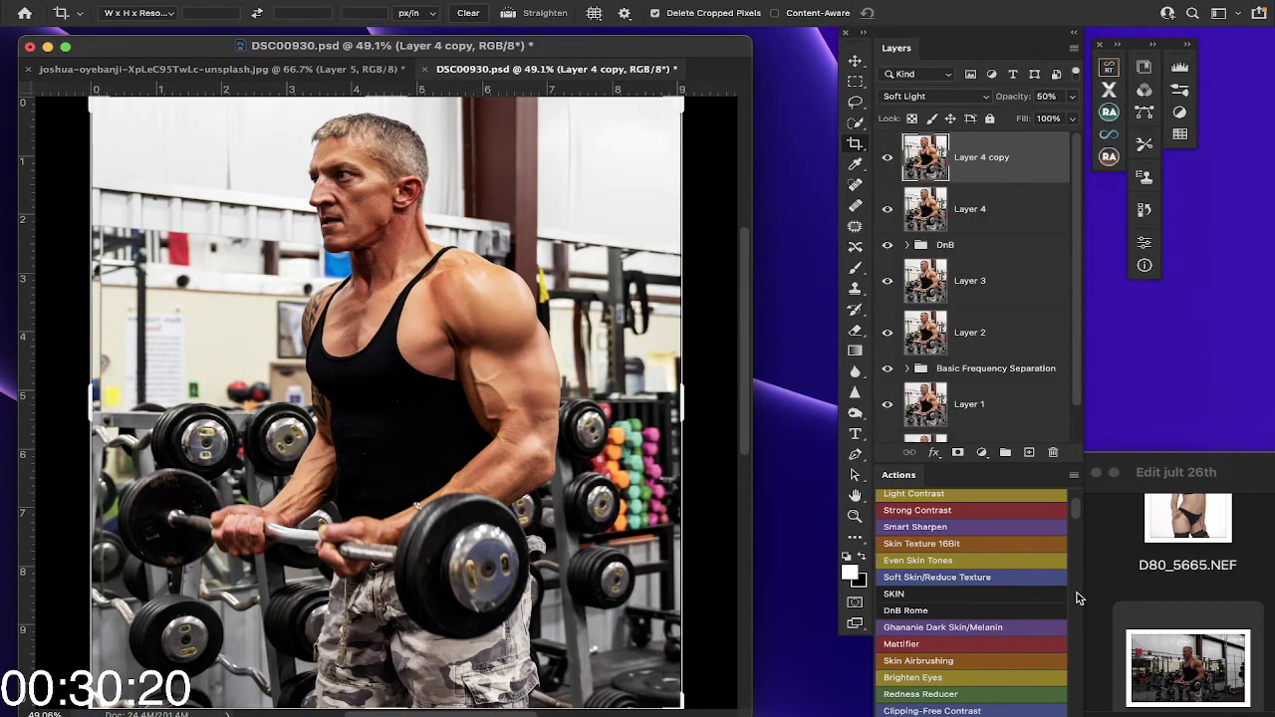
Step: Switch to the Edit jult 26th folder in Finder and show the file info of DSC00930.psd to check its size
scroll(1152, 621, down, 3)
scroll(1152, 625, down, 2)
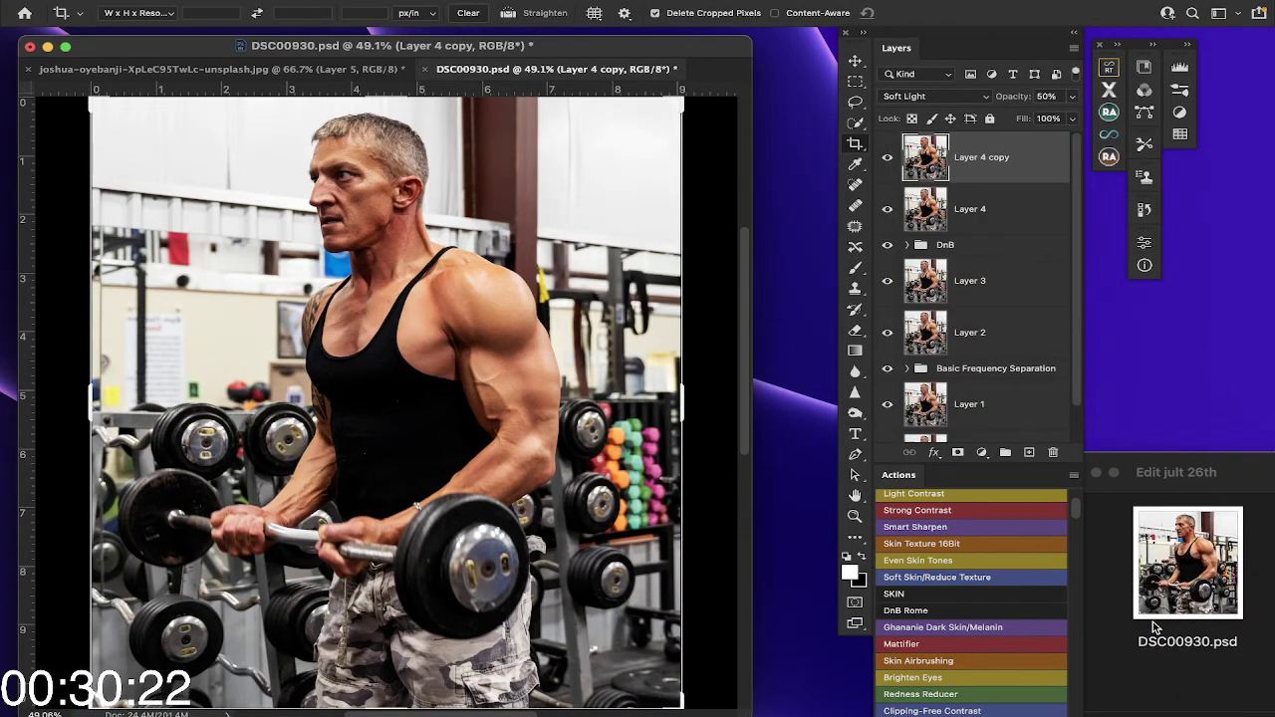
scroll(1154, 628, down, 3)
scroll(1153, 625, up, 2)
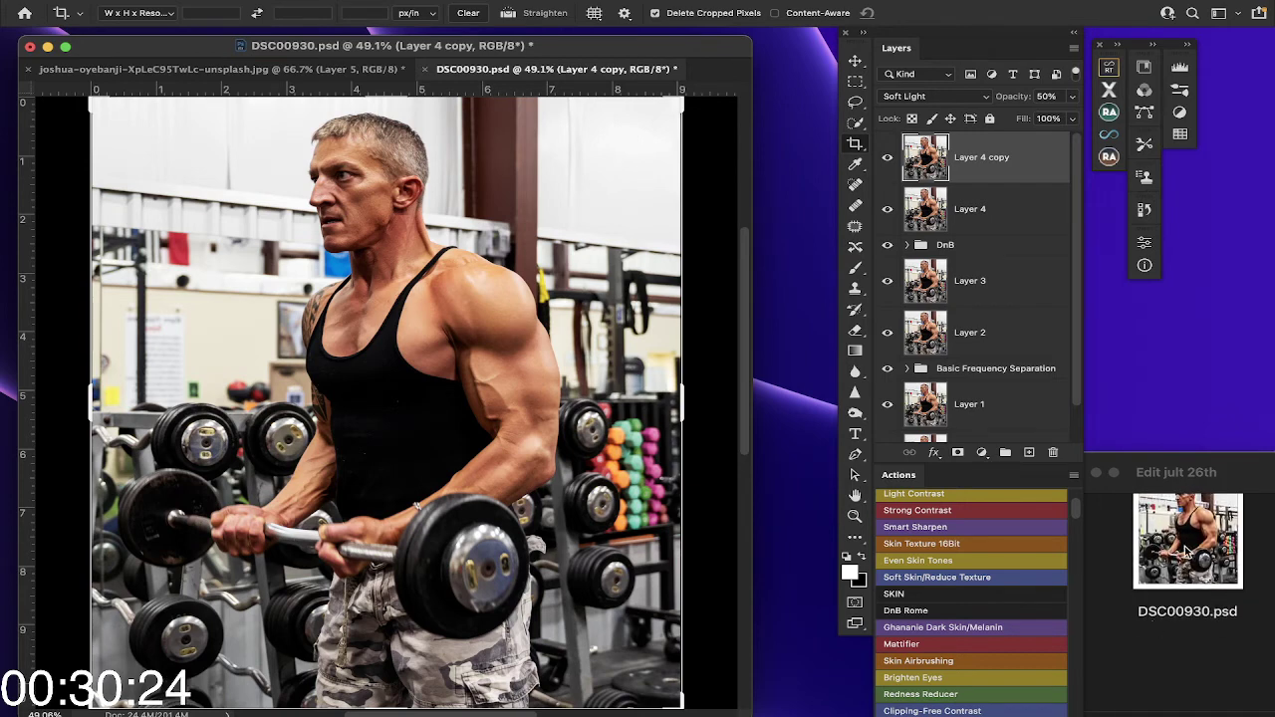
click(1185, 550)
right_click(1185, 551)
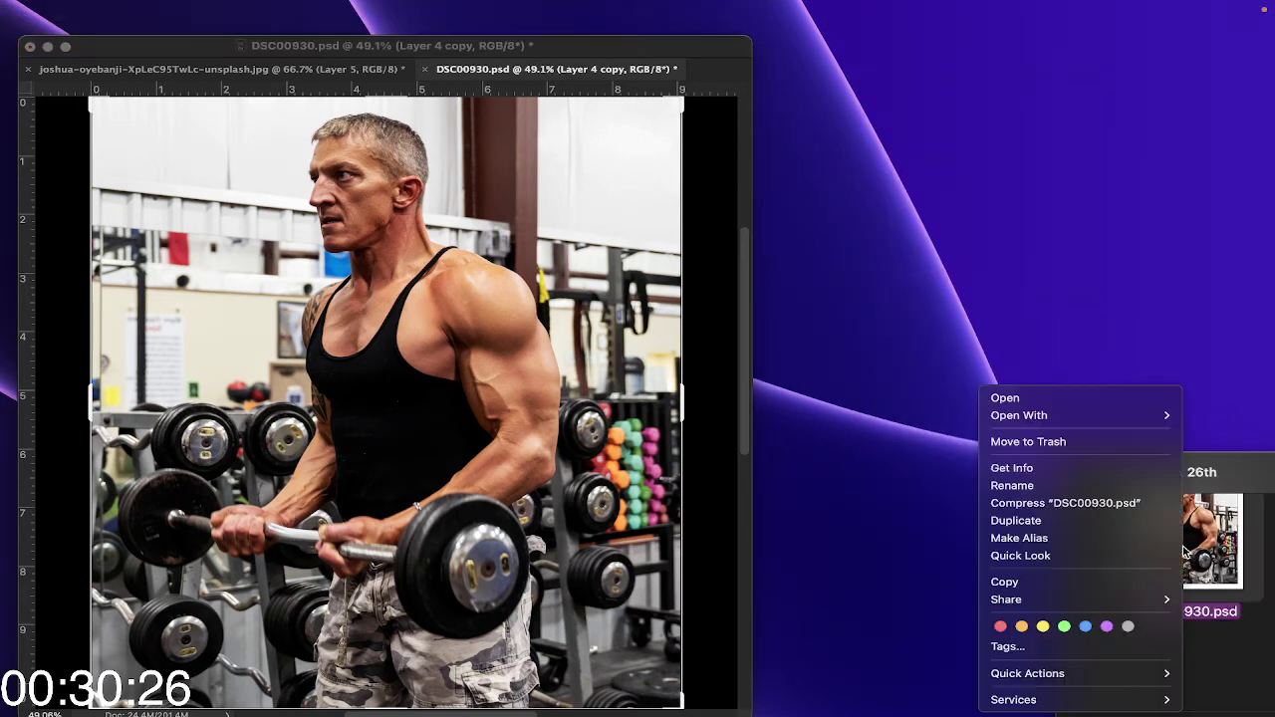
click(1059, 470)
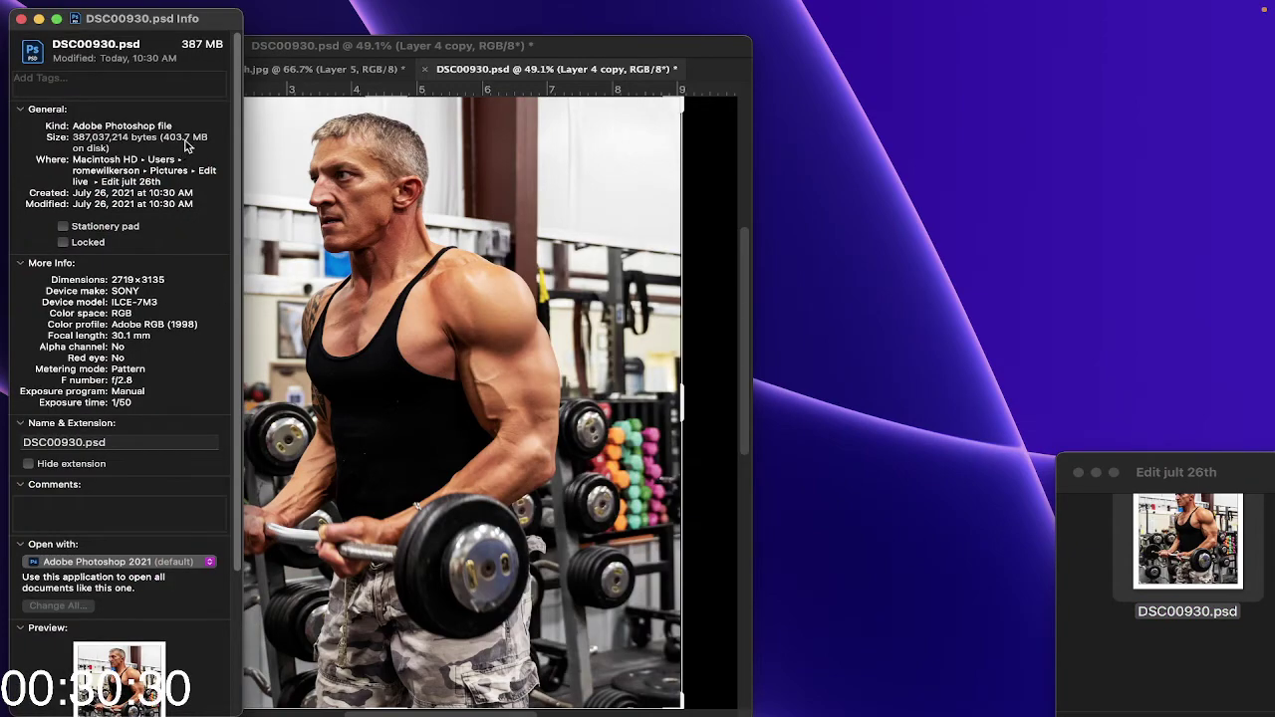
Step: Close the PSD's info window and show the file info of "E DSC00930 copy.jpg" to check its size
click(21, 19)
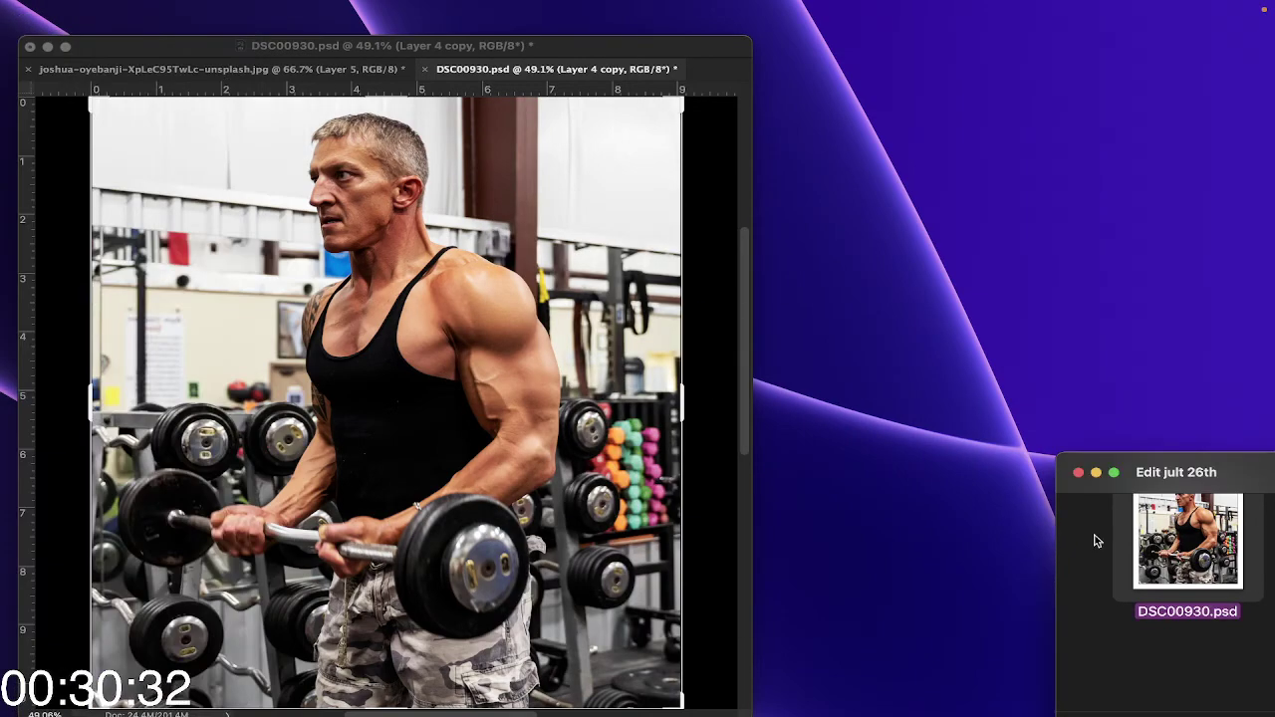
click(1093, 564)
scroll(1170, 562, down, 5)
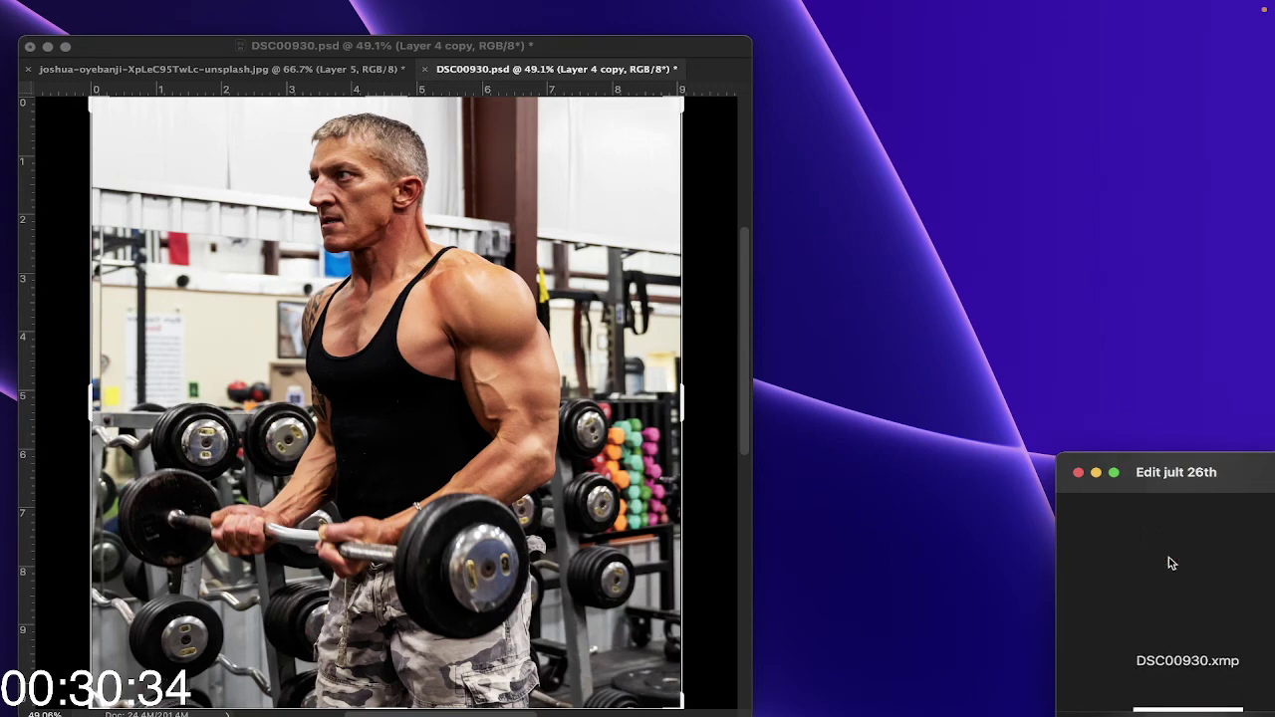
scroll(1170, 562, down, 5)
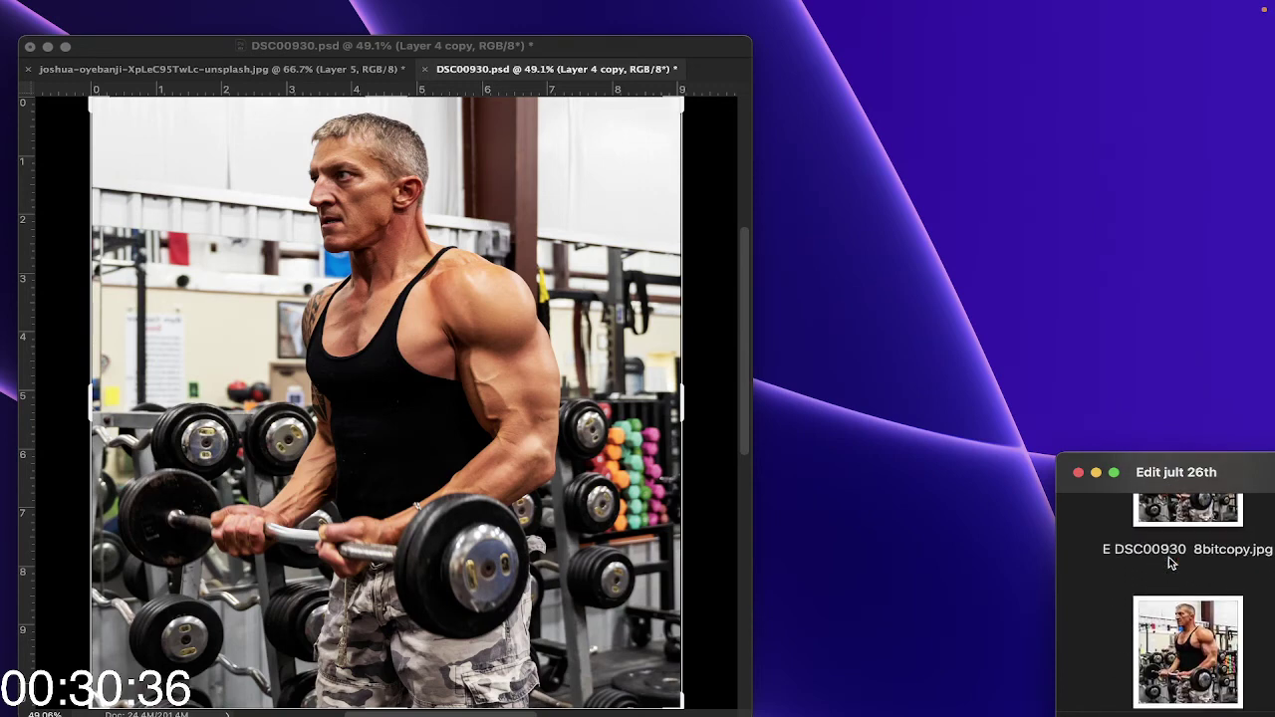
click(1178, 587)
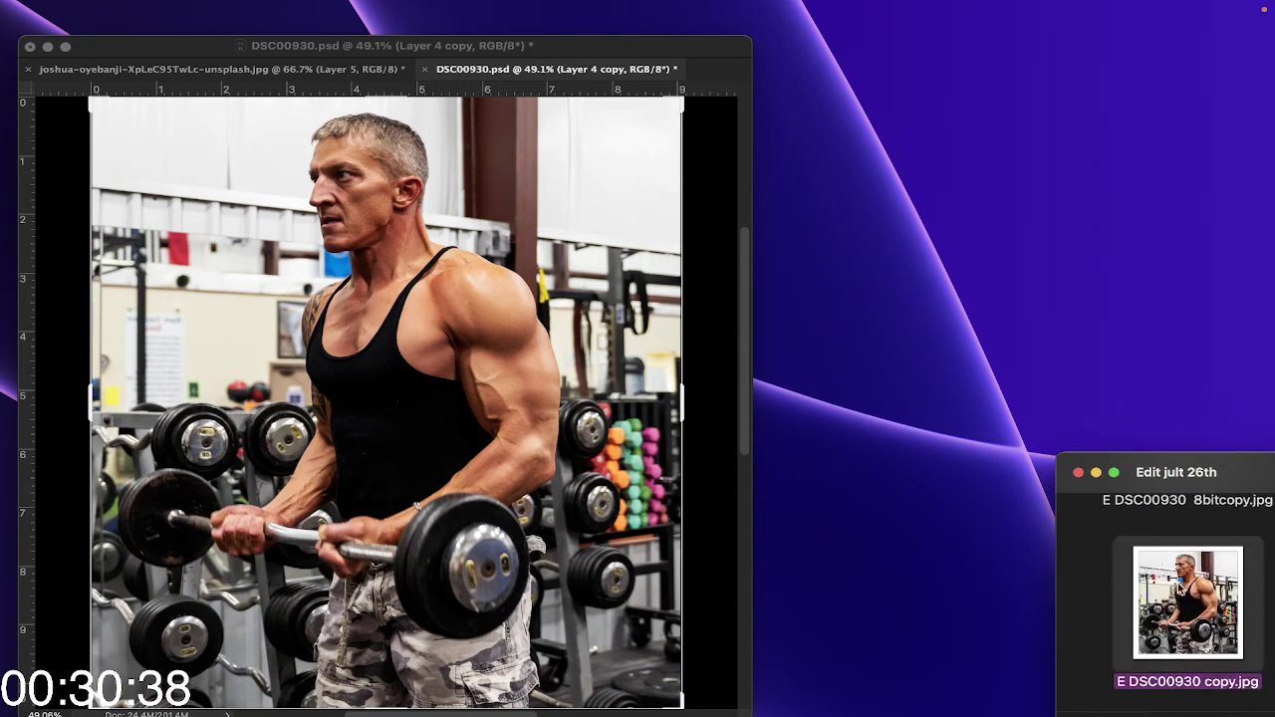
right_click(1180, 590)
mouse_move(1092, 421)
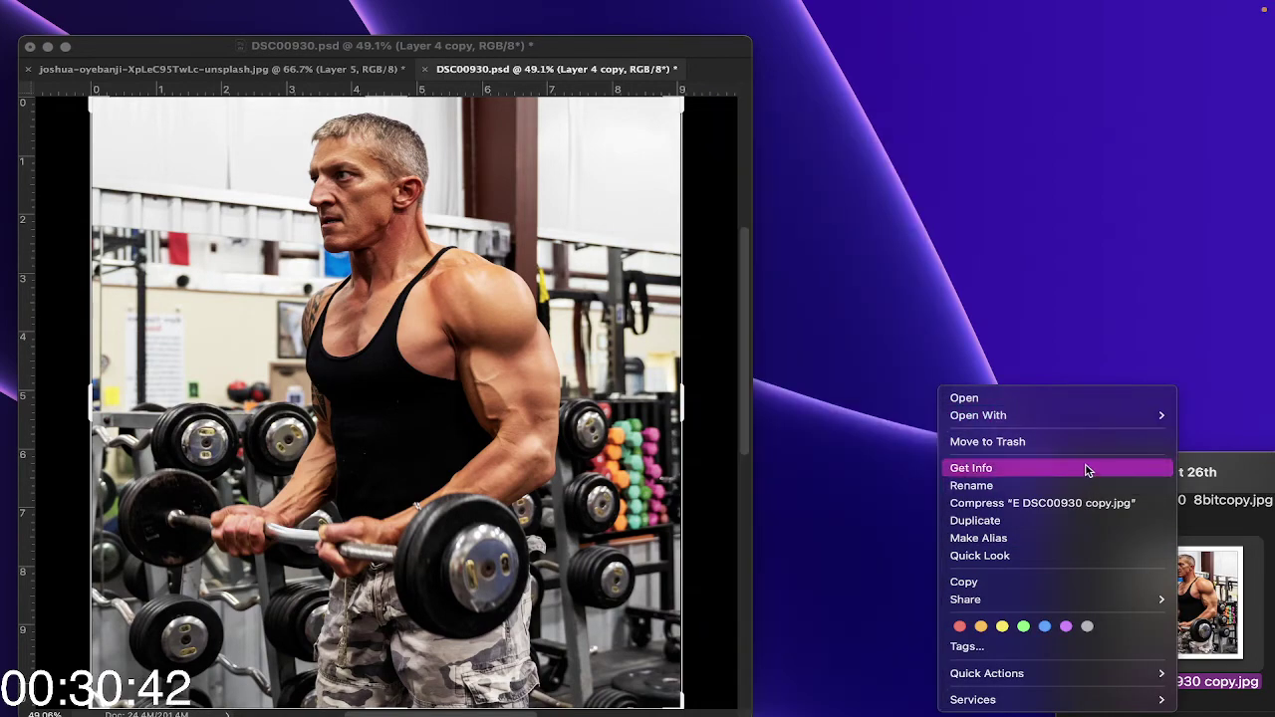
click(1088, 471)
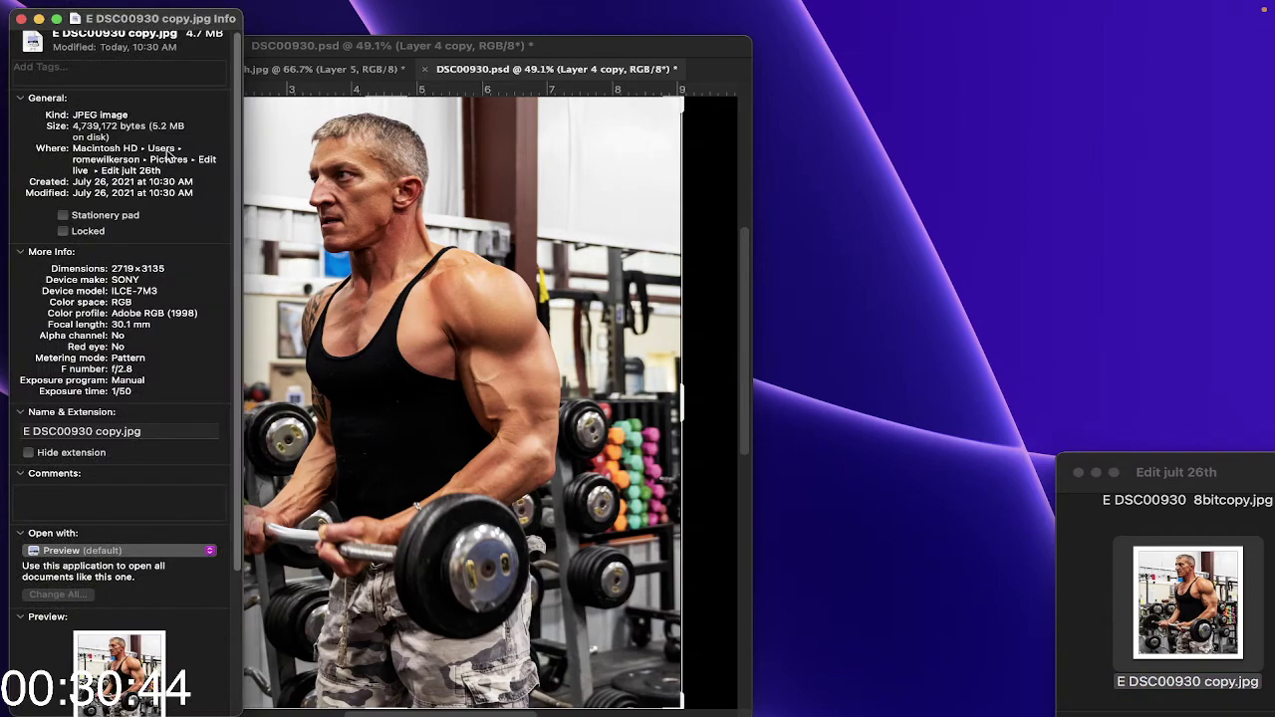
click(21, 19)
Step: Locate and select the raw file 750_9179.NEF in the Edit jult 26th folder
click(221, 46)
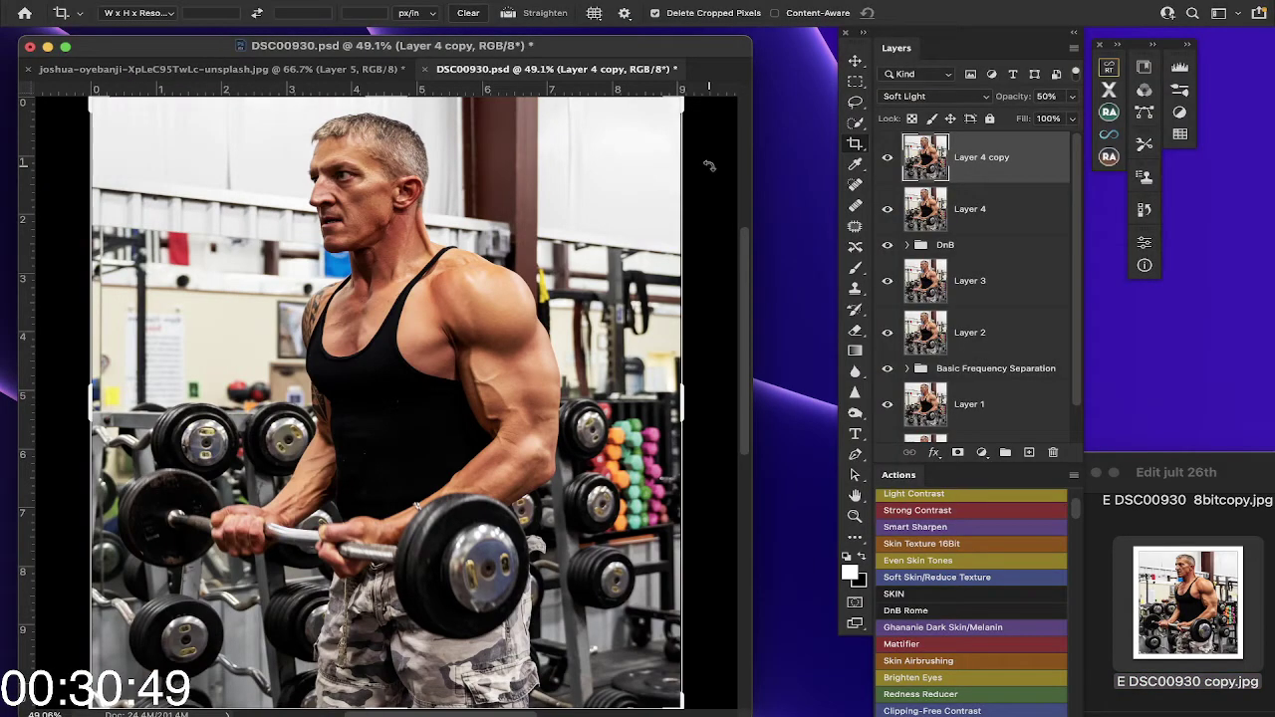
scroll(1187, 591, up, 5)
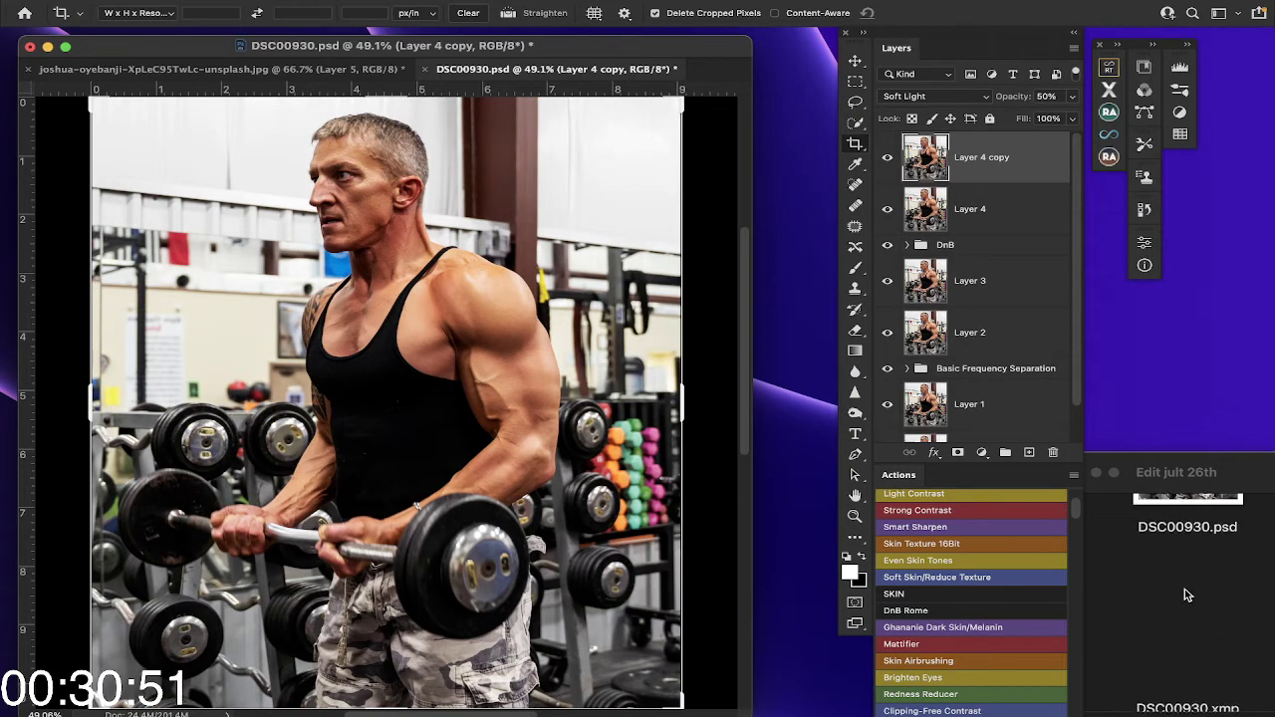
scroll(1186, 595, up, 5)
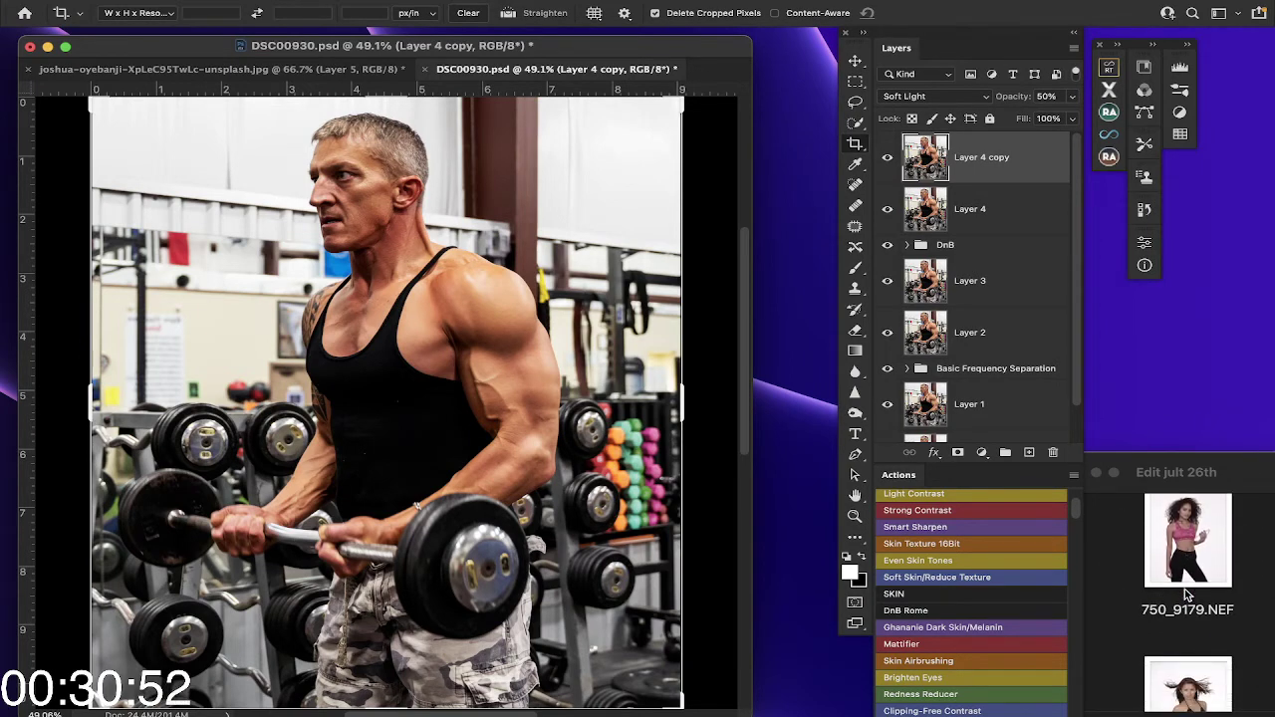
click(1185, 557)
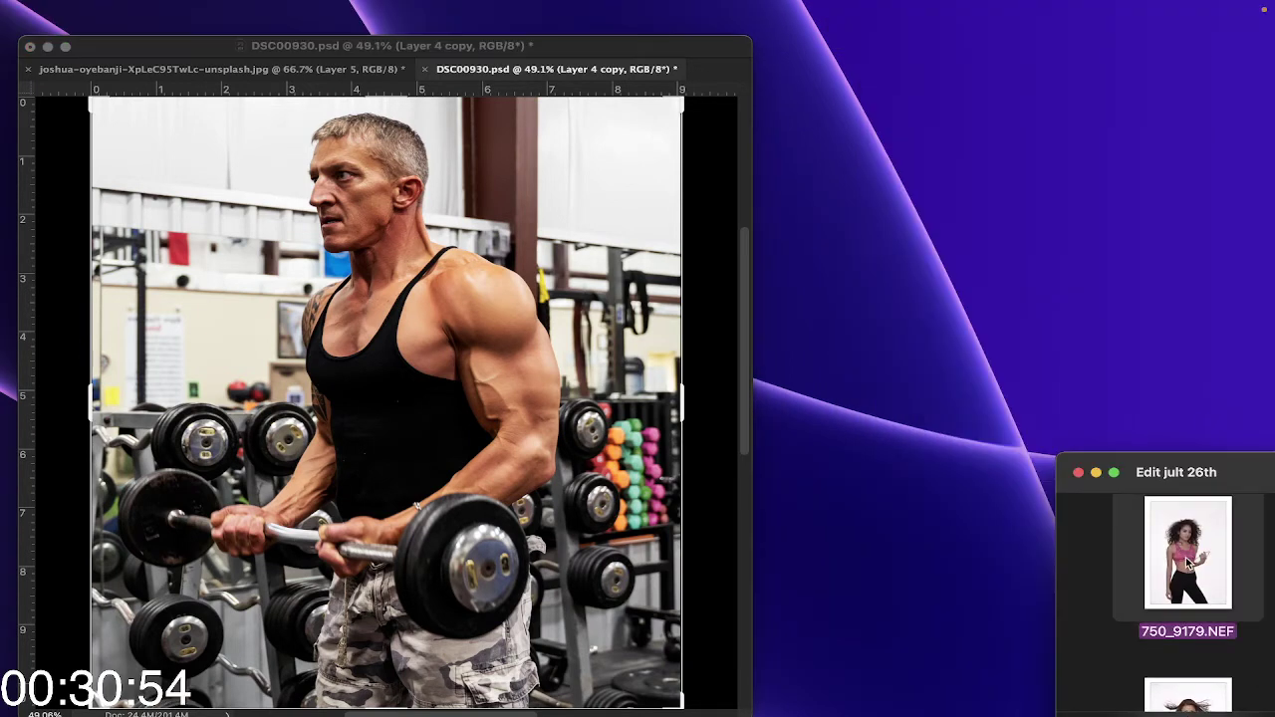
Step: Switch to Photoshop and close both open documents without saving their changes
click(117, 46)
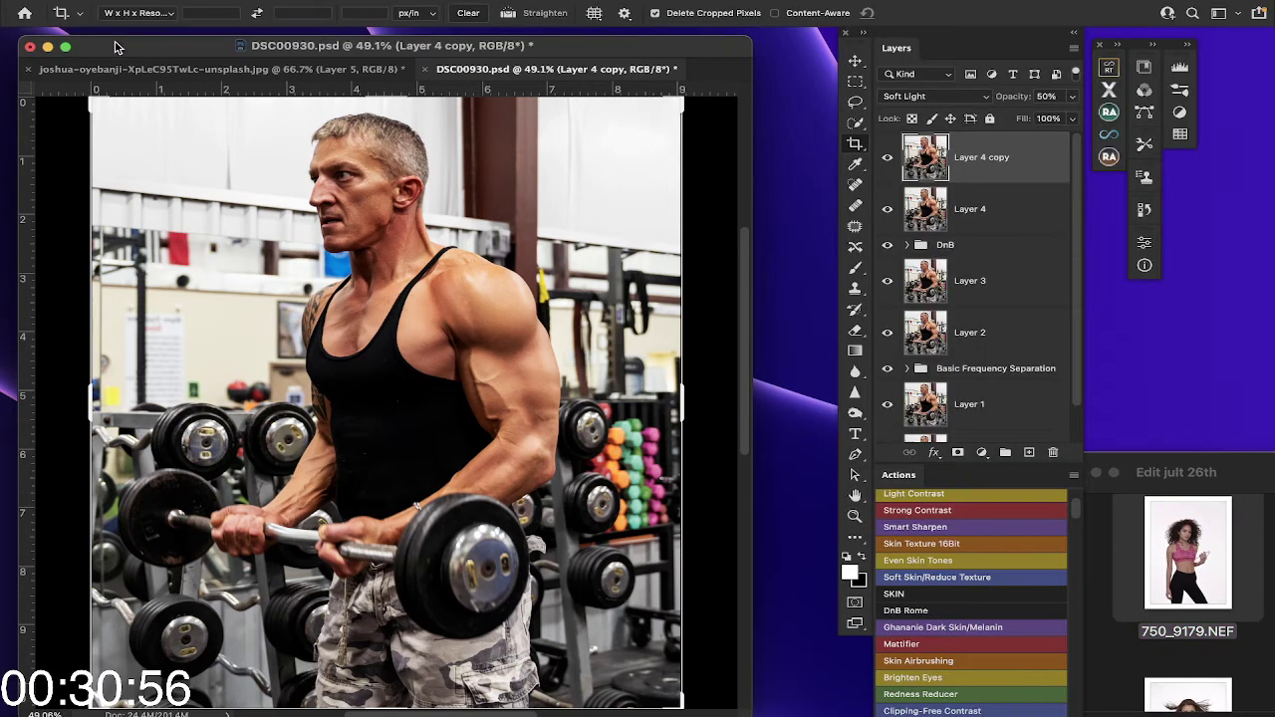
click(31, 47)
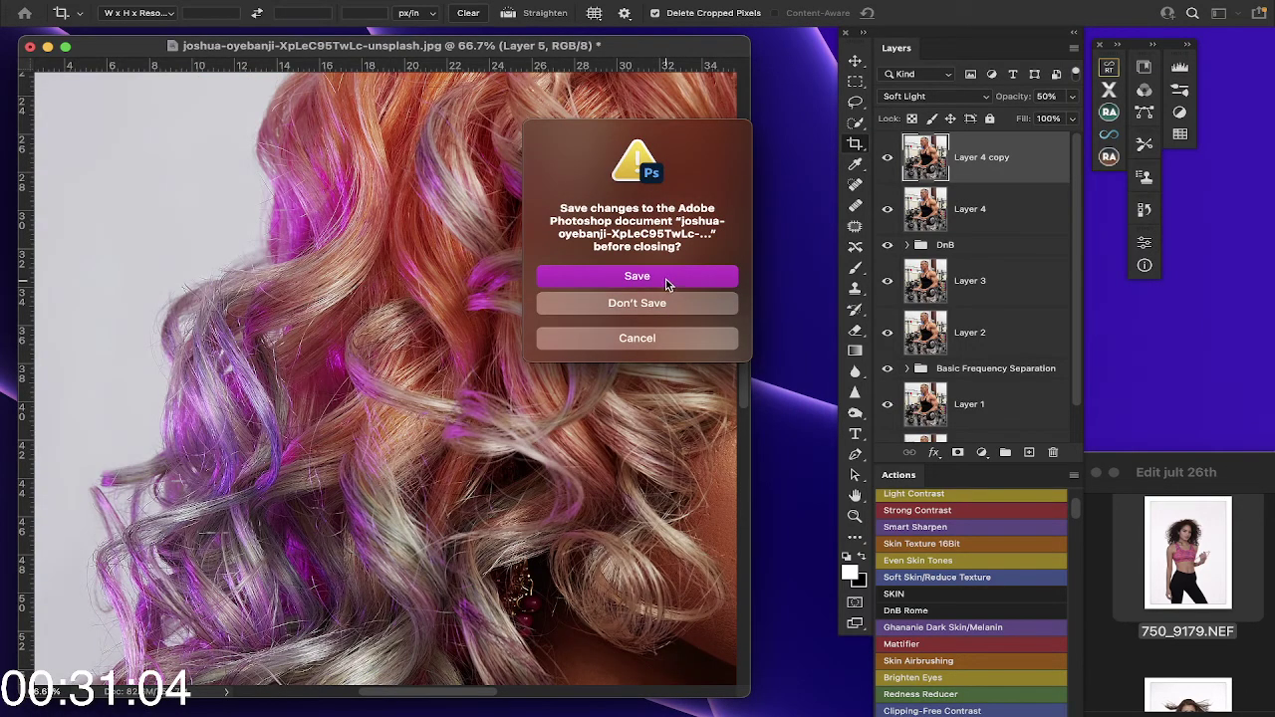
click(637, 304)
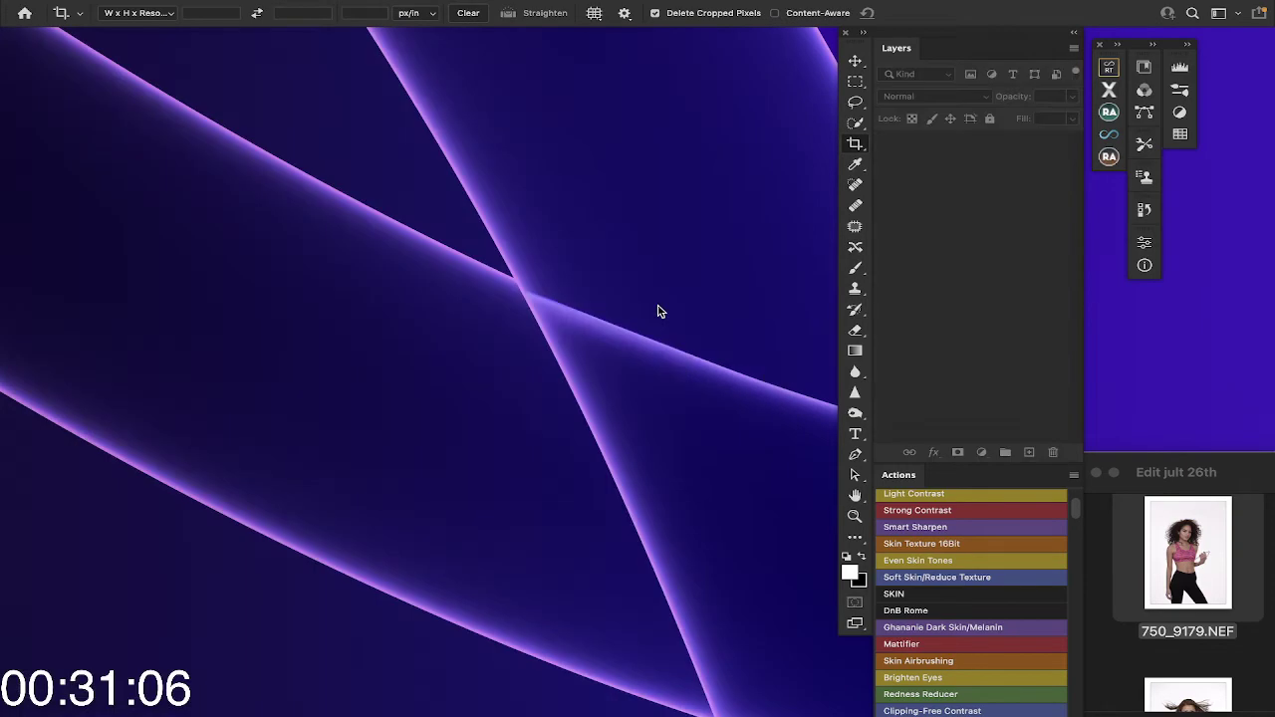
Step: Open 750_9179.NEF from the Edit jult 26th folder with Adobe Photoshop 2021
click(1195, 560)
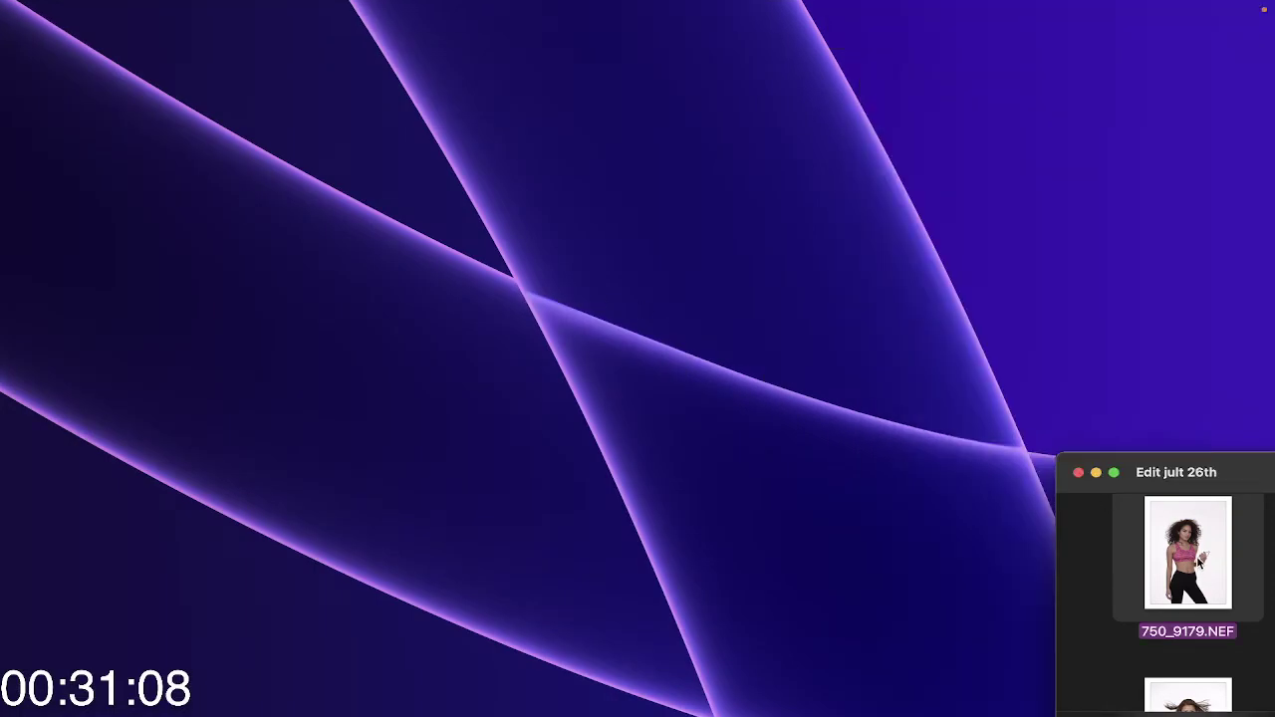
right_click(1195, 559)
mouse_move(1153, 419)
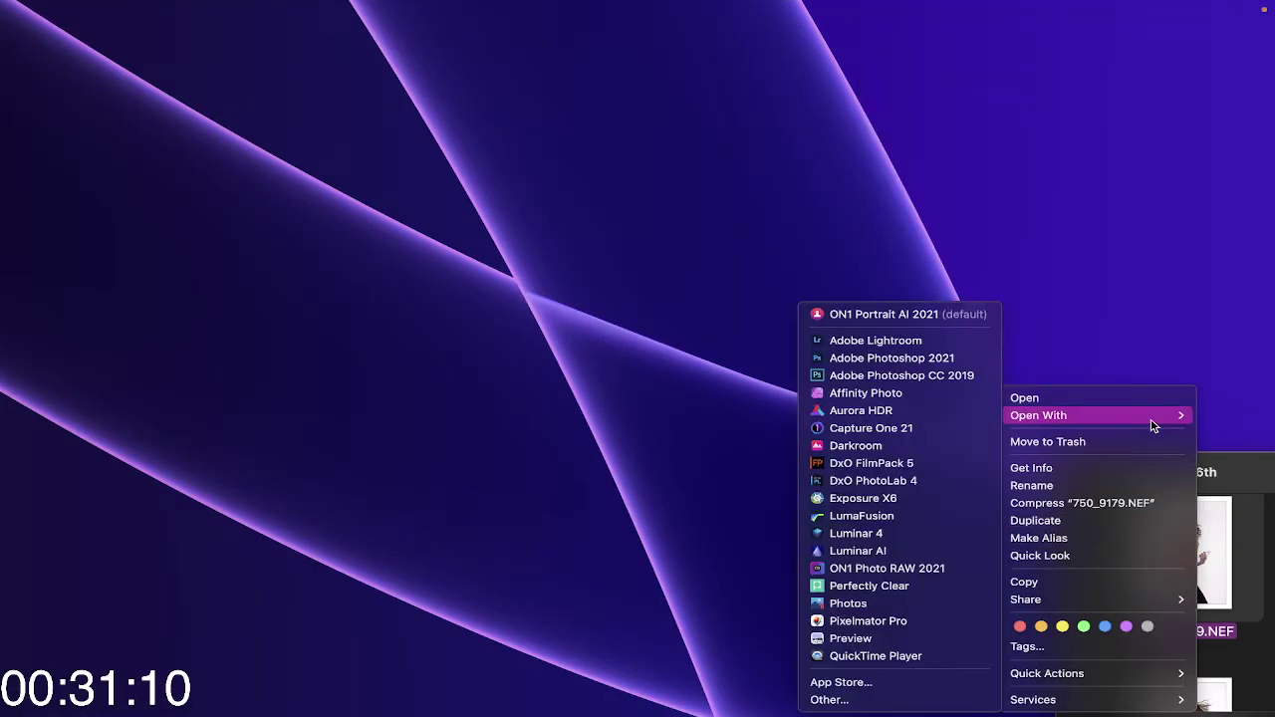
click(925, 362)
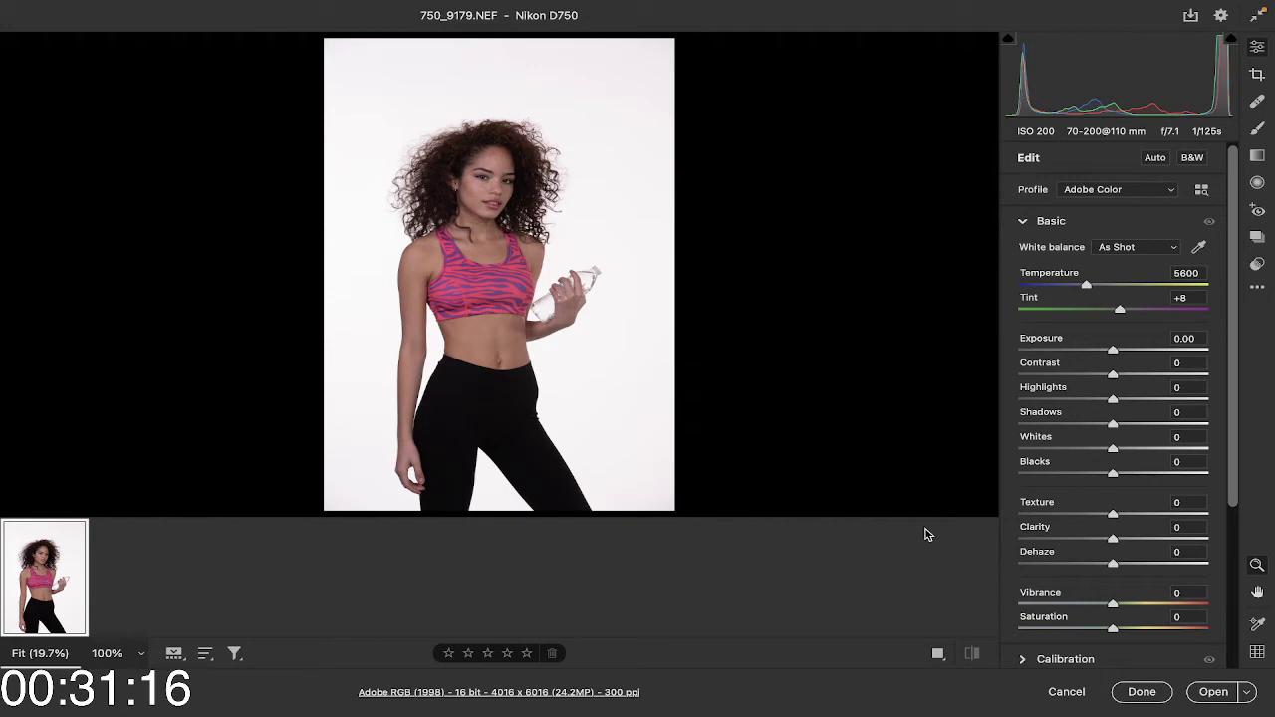
Step: Inspect the model's face up close and apply the Auto adjustments to the raw photo
click(501, 192)
click(501, 192)
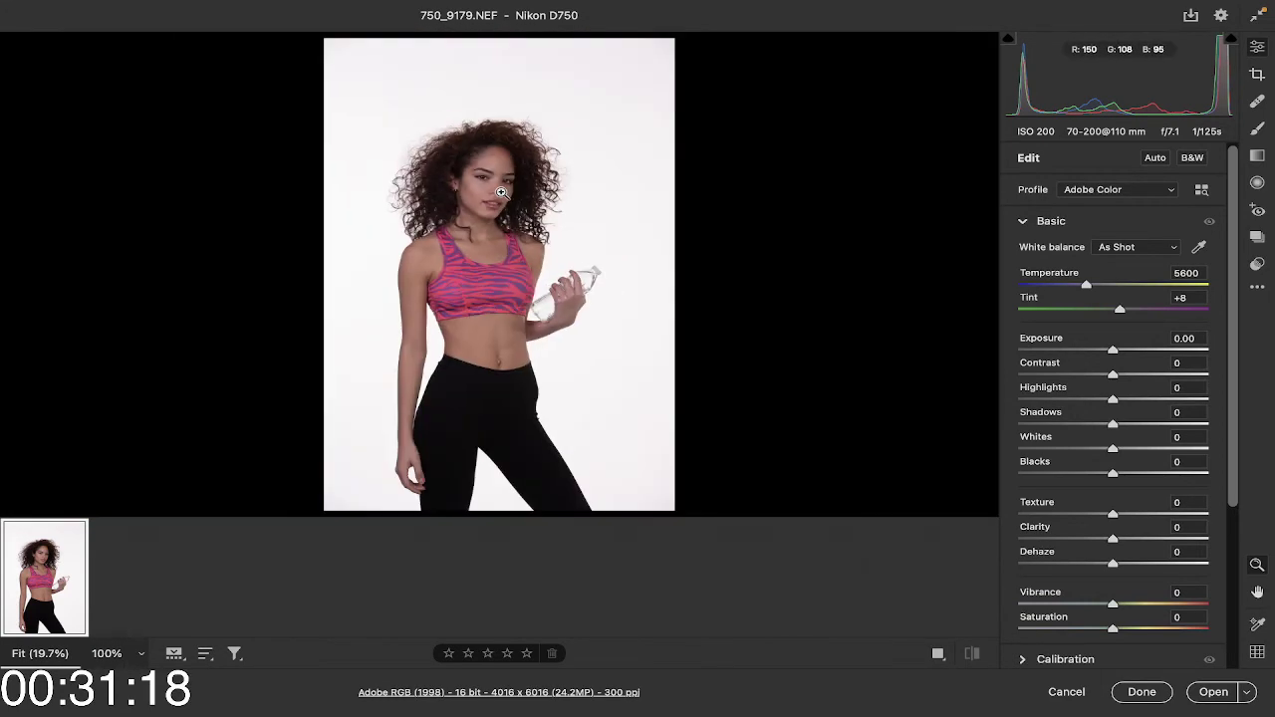
click(501, 192)
scroll(501, 192, left, 2)
scroll(501, 192, up, 2)
scroll(501, 192, left, 2)
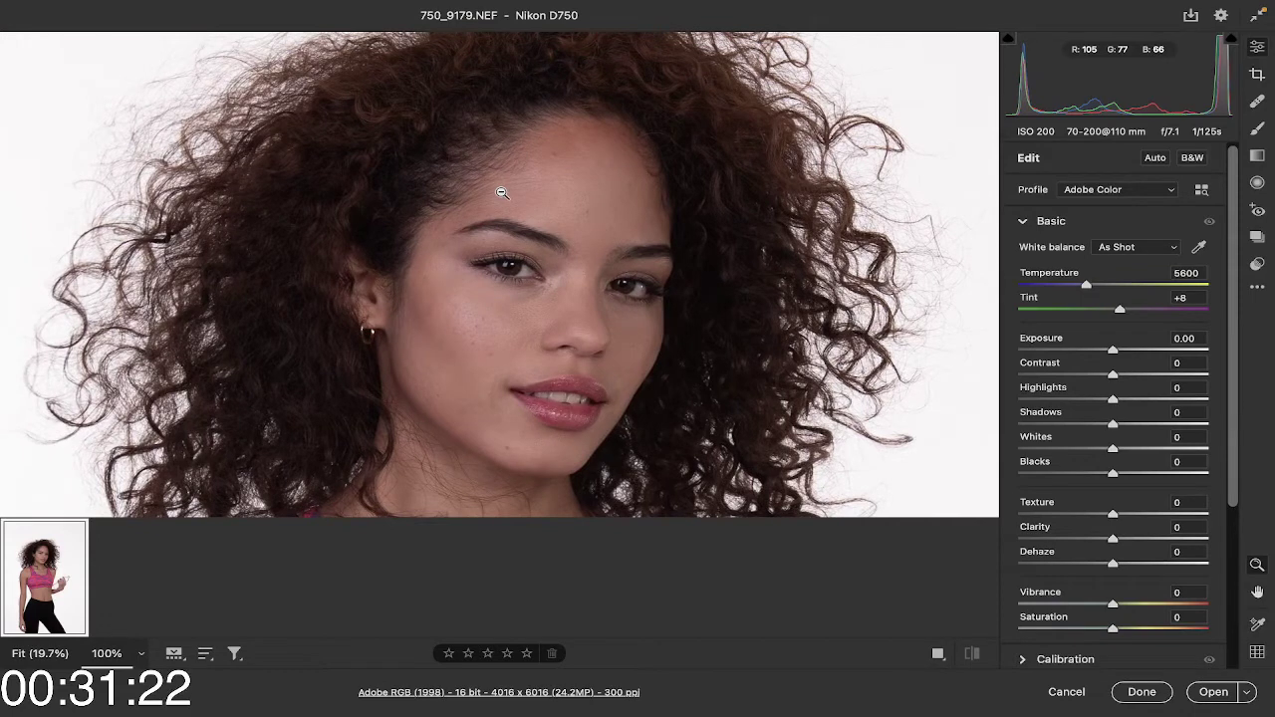
click(1154, 158)
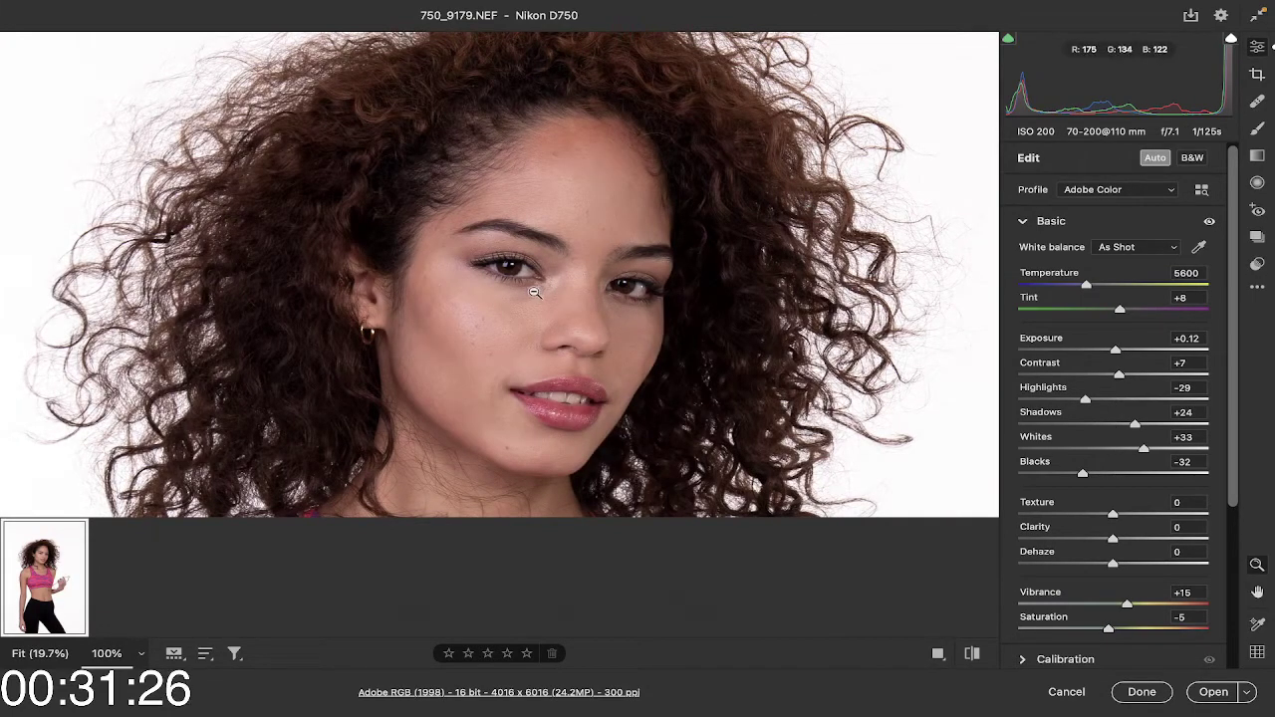
Step: Crop away the empty backdrop above the model's head, leaving an image of about 4016 x 5099 pixels
click(536, 291)
click(491, 184)
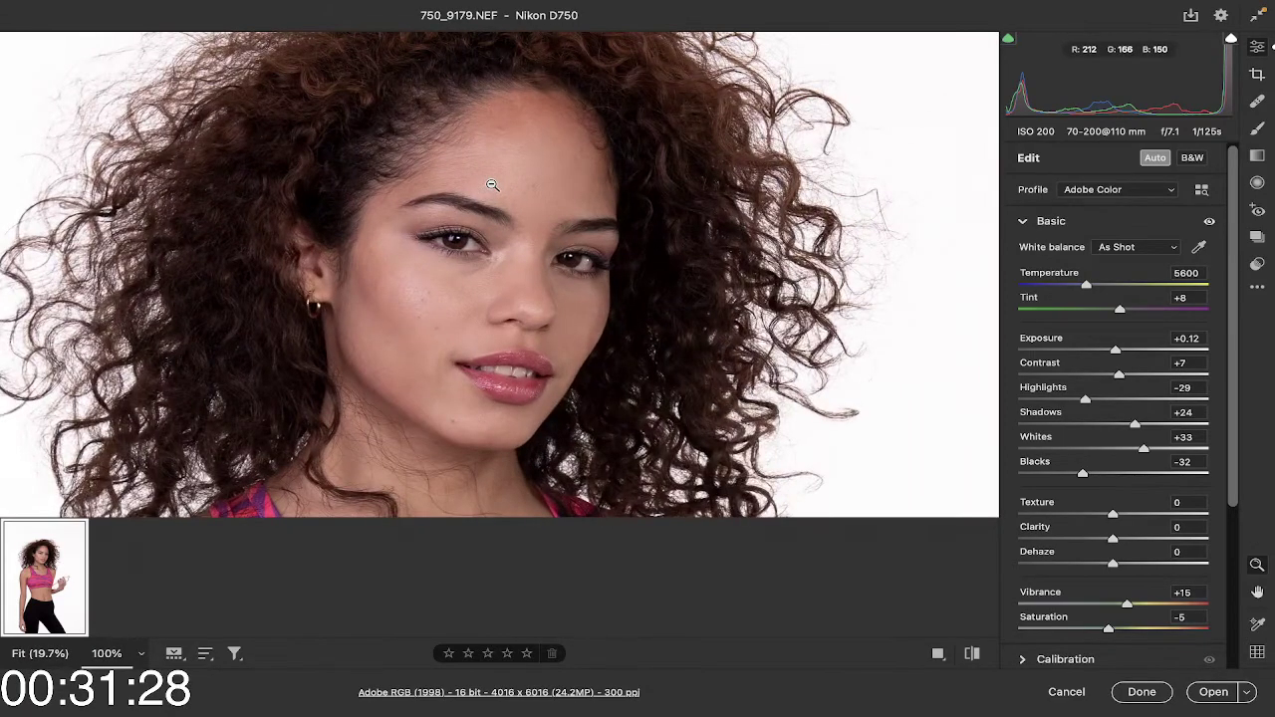
click(491, 184)
click(491, 184)
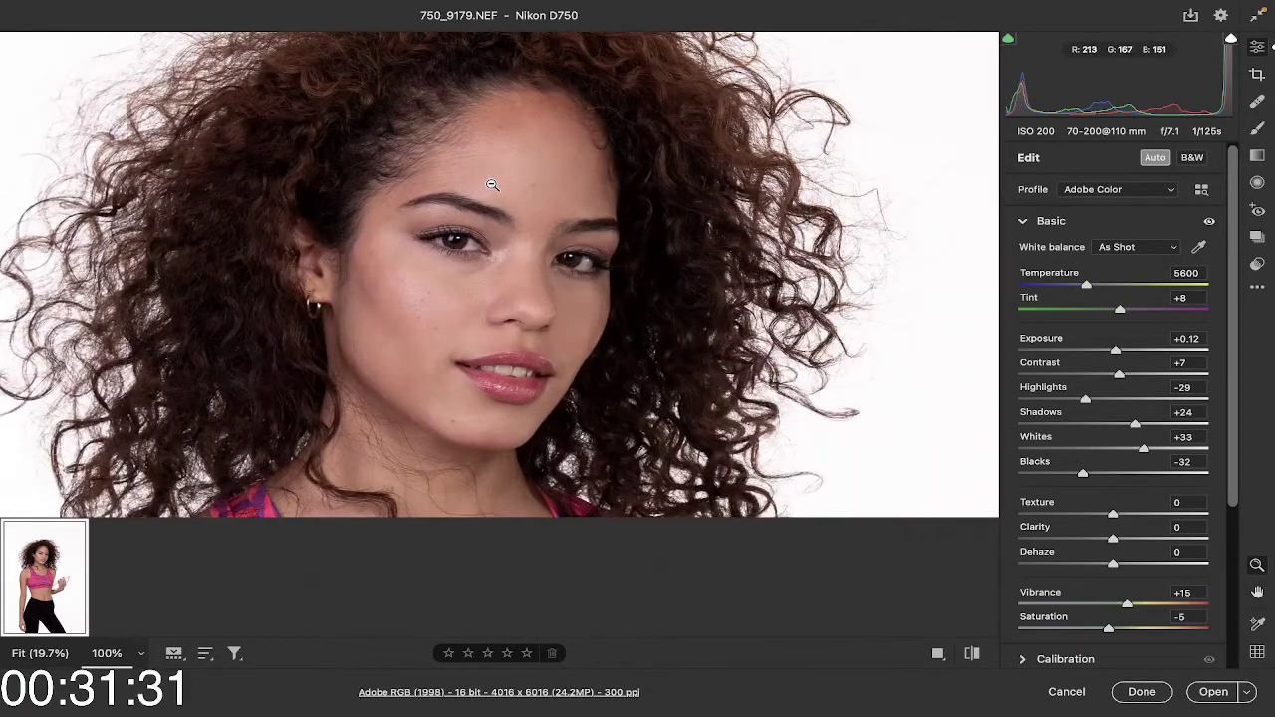
click(491, 184)
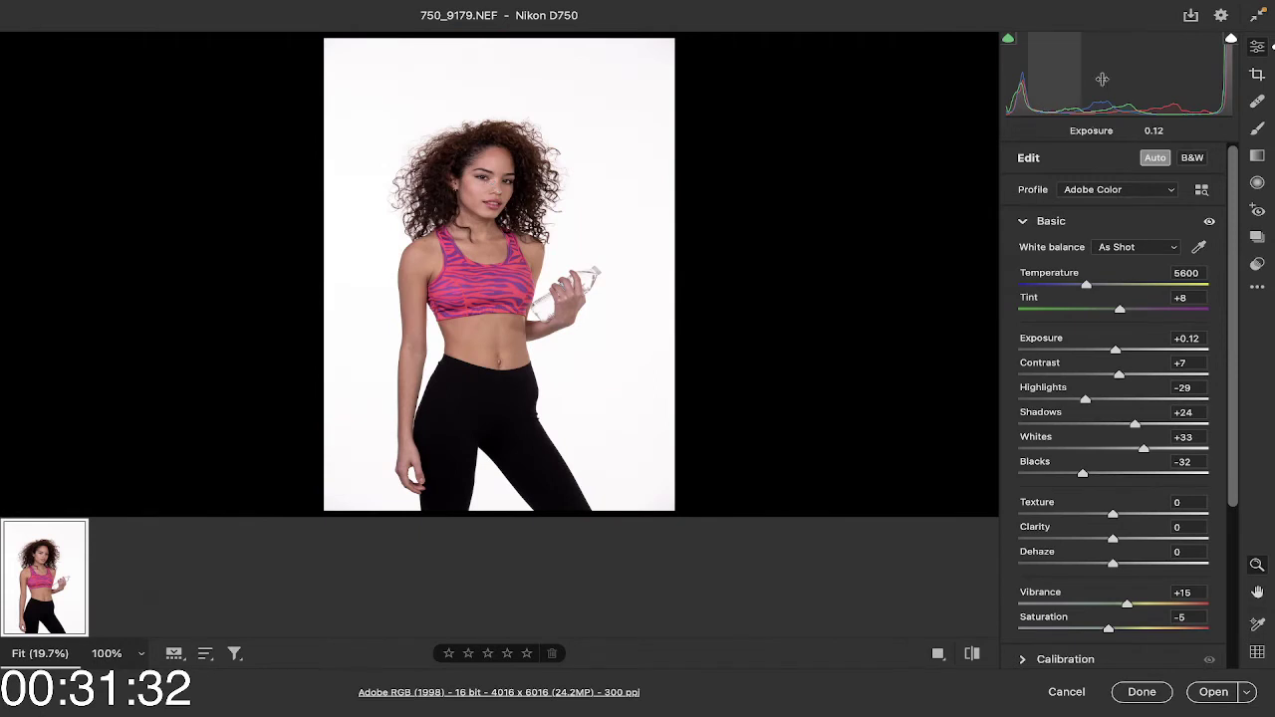
click(1257, 76)
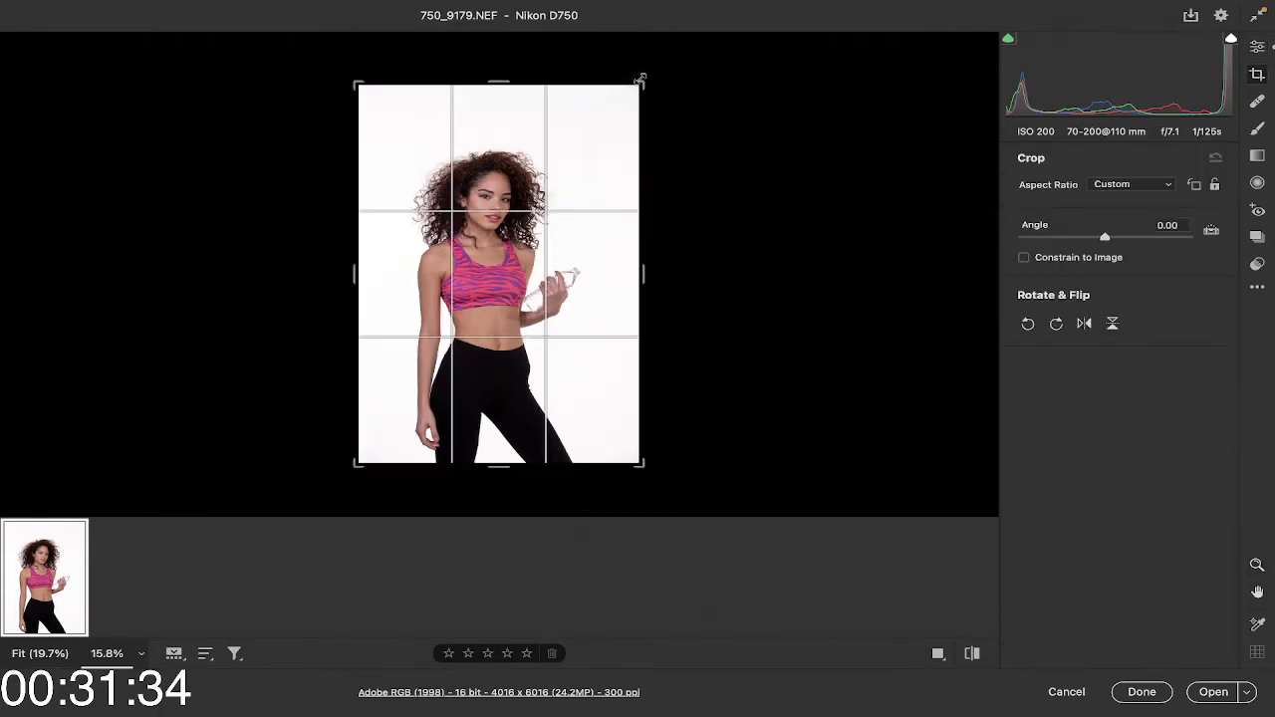
drag(641, 82, 644, 110)
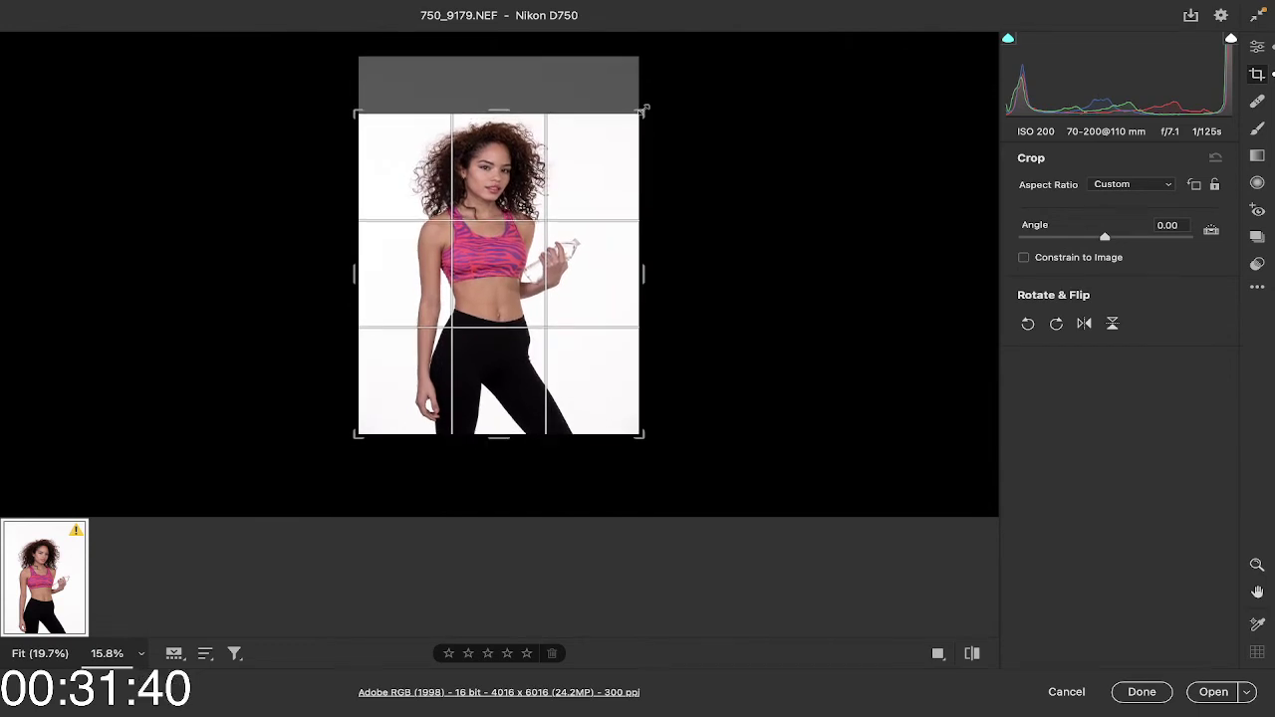
double_click(495, 269)
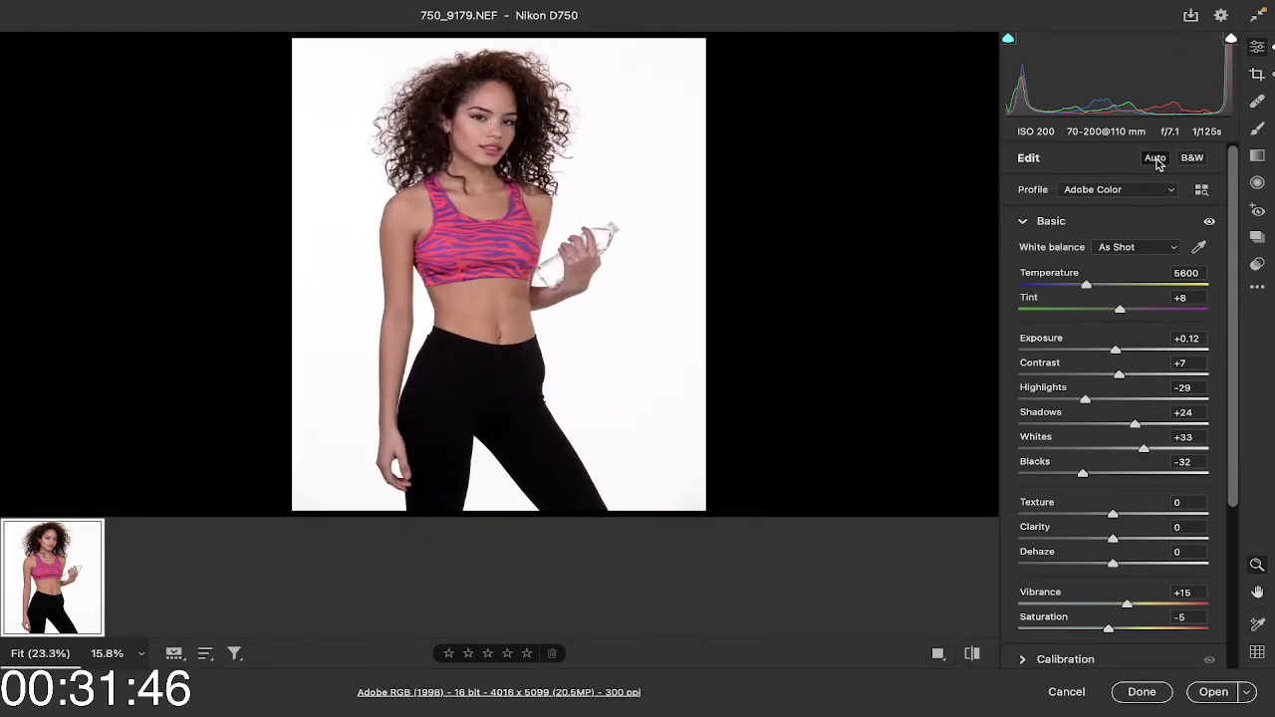
Step: Set a custom white balance by sampling the white backdrop beside the model, and raise Exposure to +0.35
click(1199, 249)
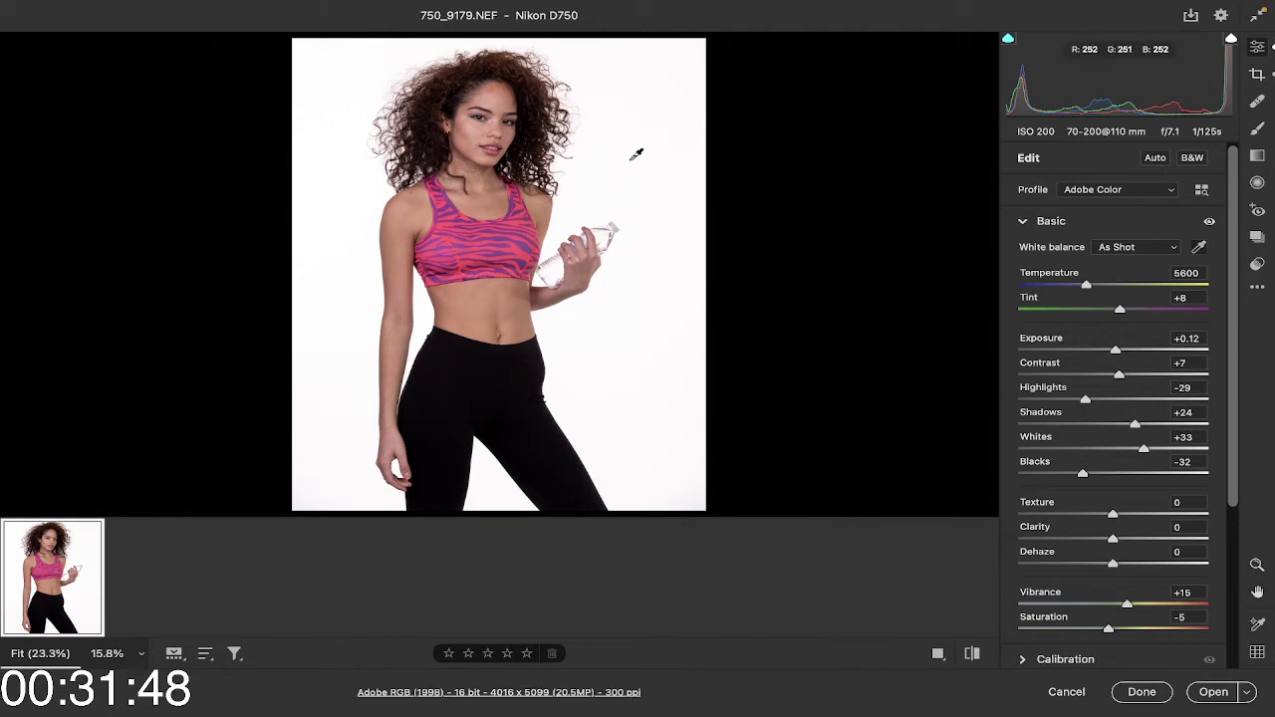
click(632, 157)
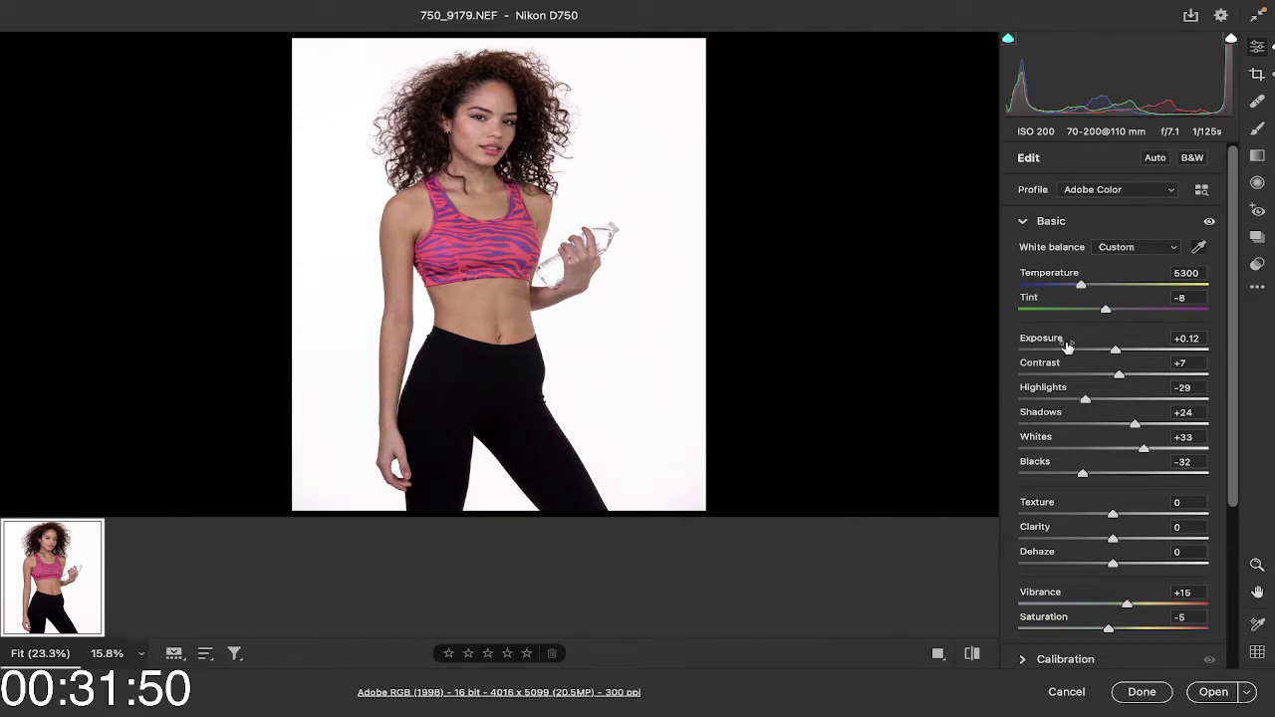
drag(1113, 356, 1118, 352)
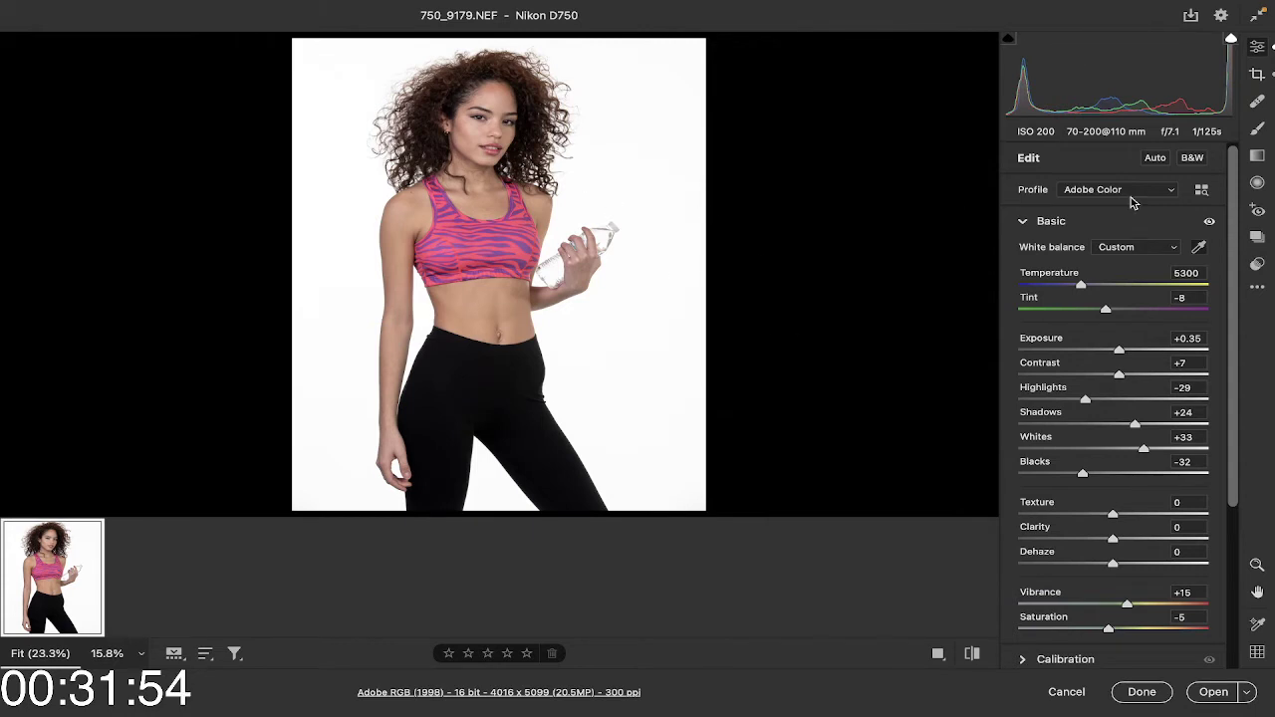
click(1200, 248)
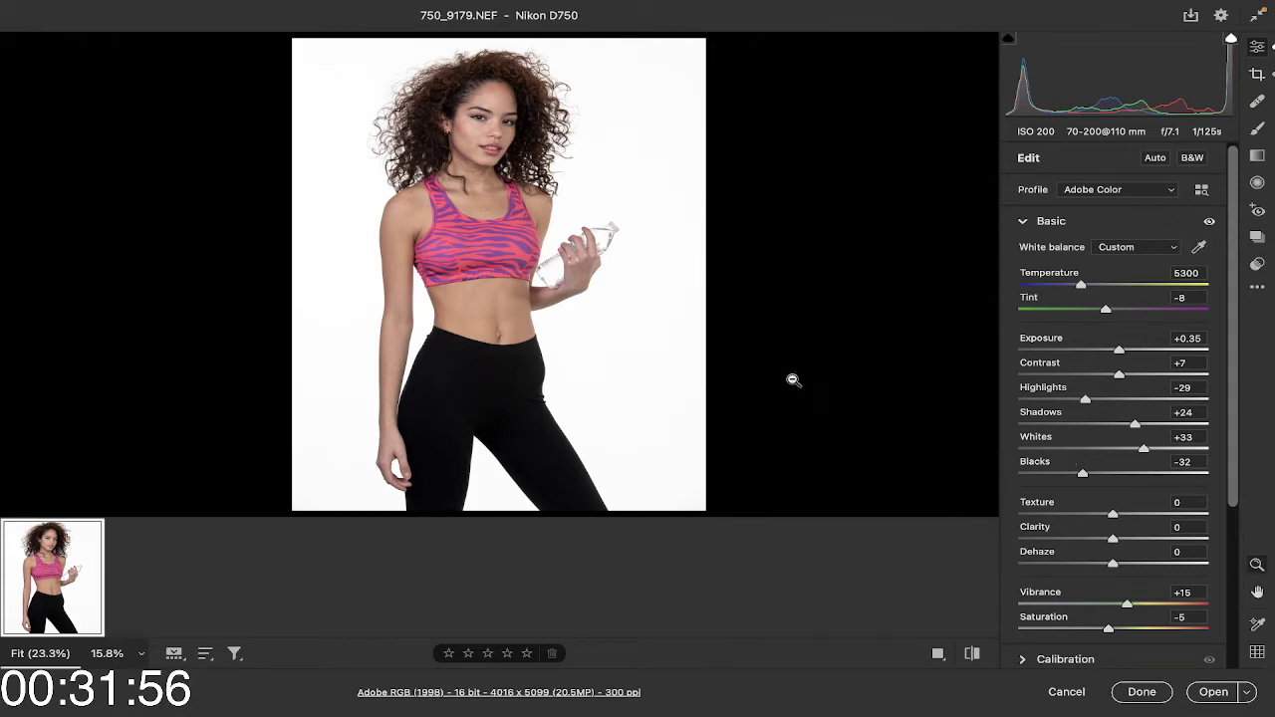
Step: Check highlight clipping with the preview, then set Whites to +32 and Blacks to -41
alt+click(498, 125)
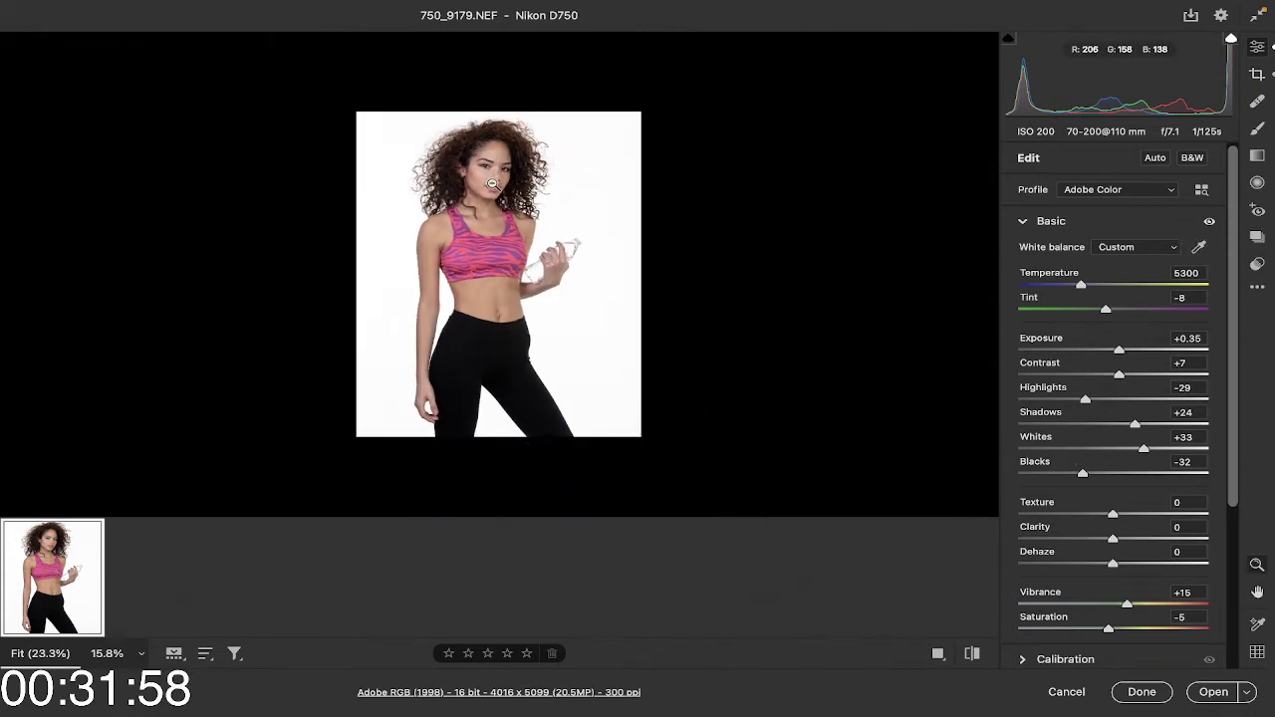
click(491, 183)
click(523, 180)
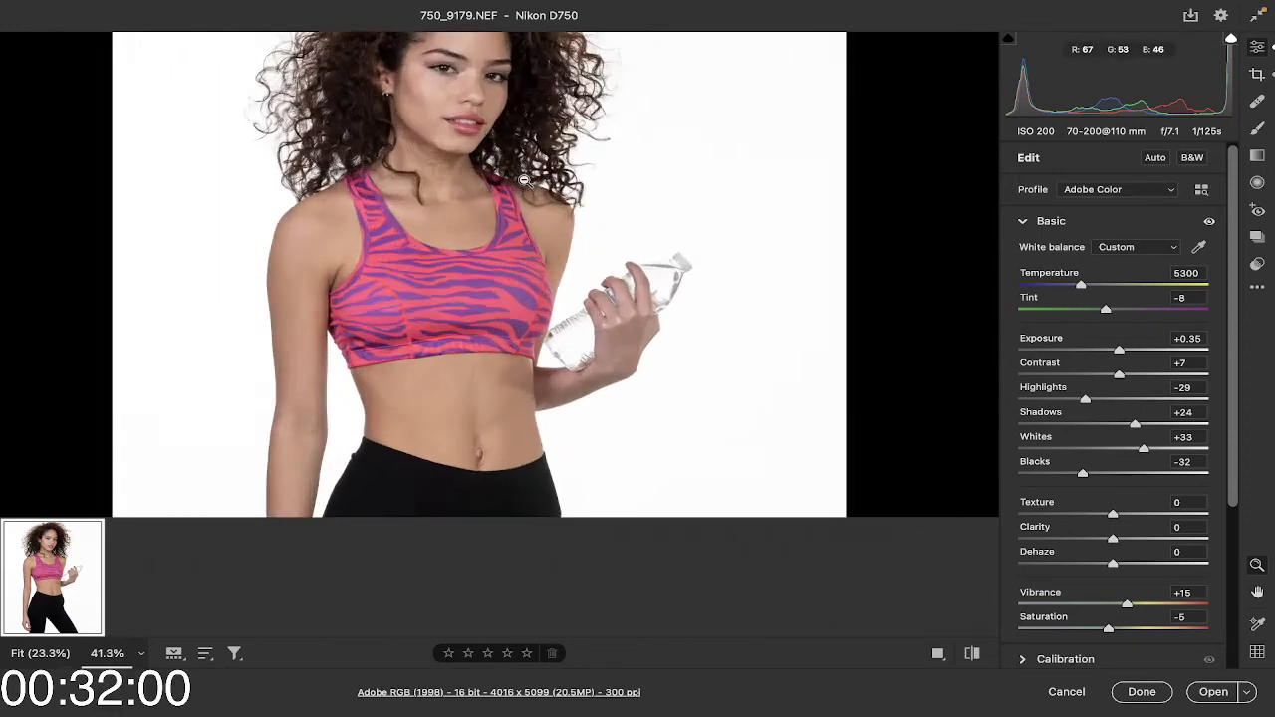
click(523, 180)
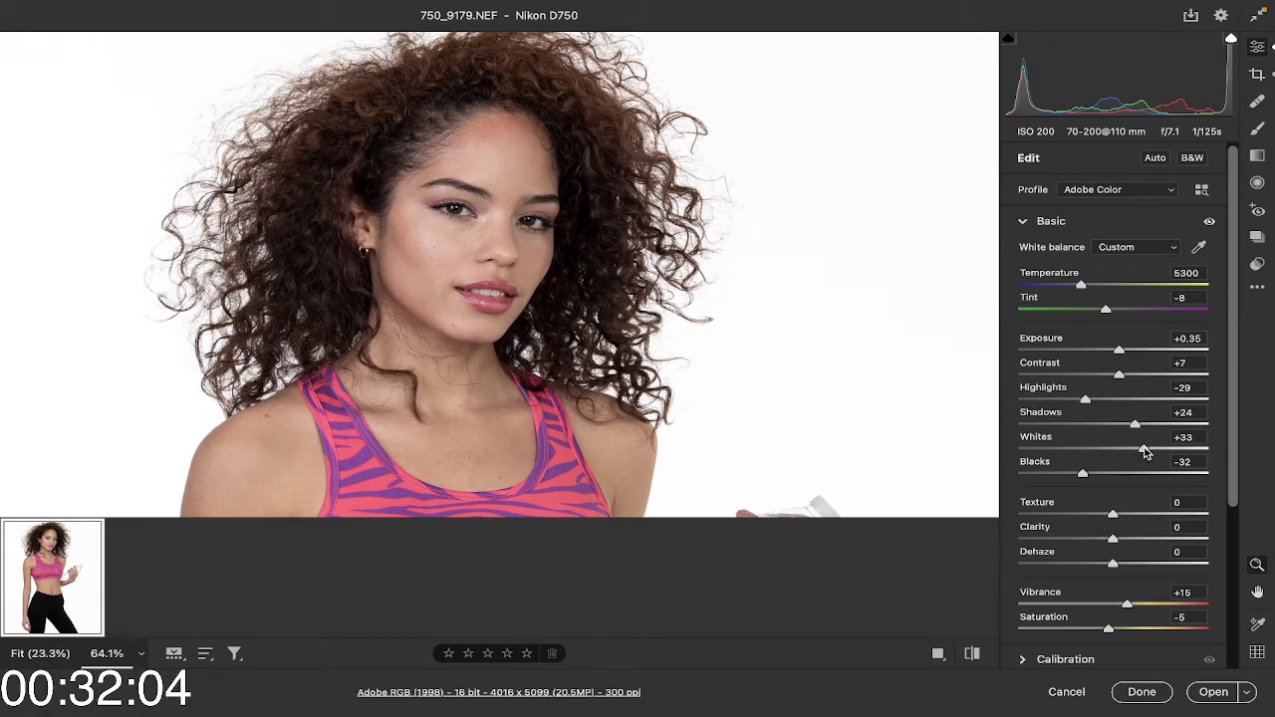
alt+click(1144, 450)
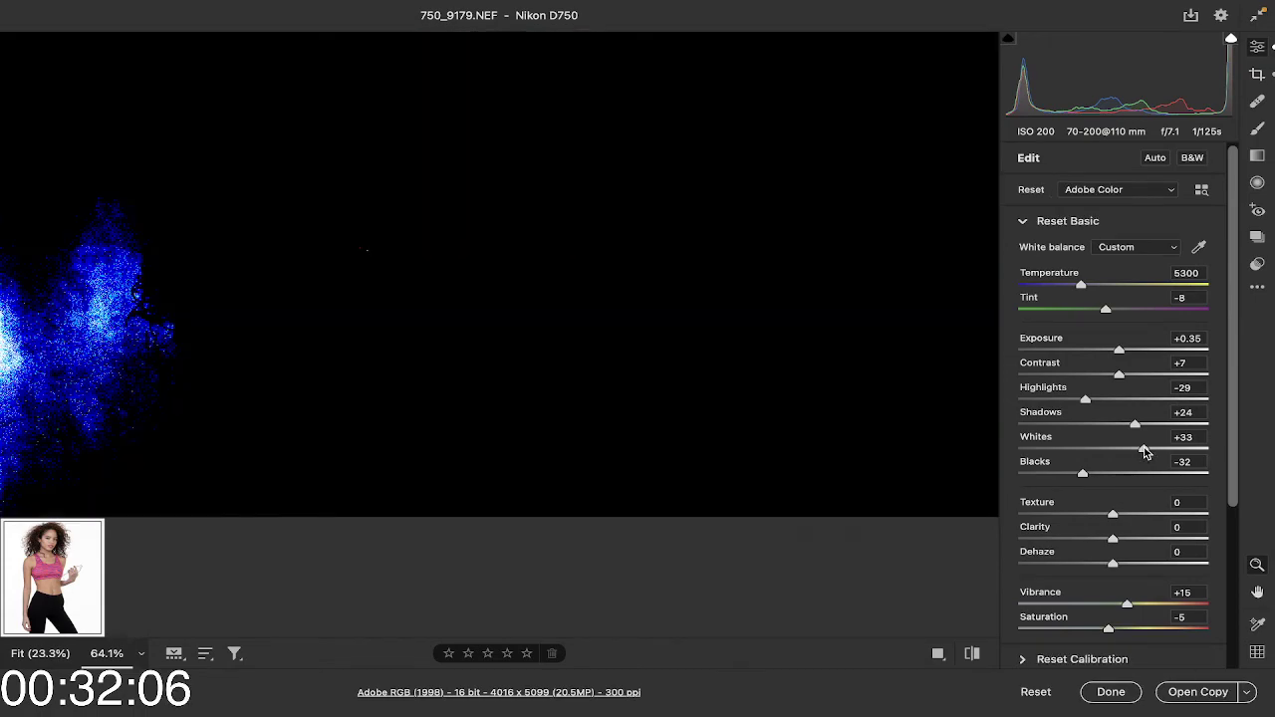
mouse_move(1143, 450)
mouse_down()
mouse_move(1131, 450)
mouse_move(1144, 456)
mouse_up()
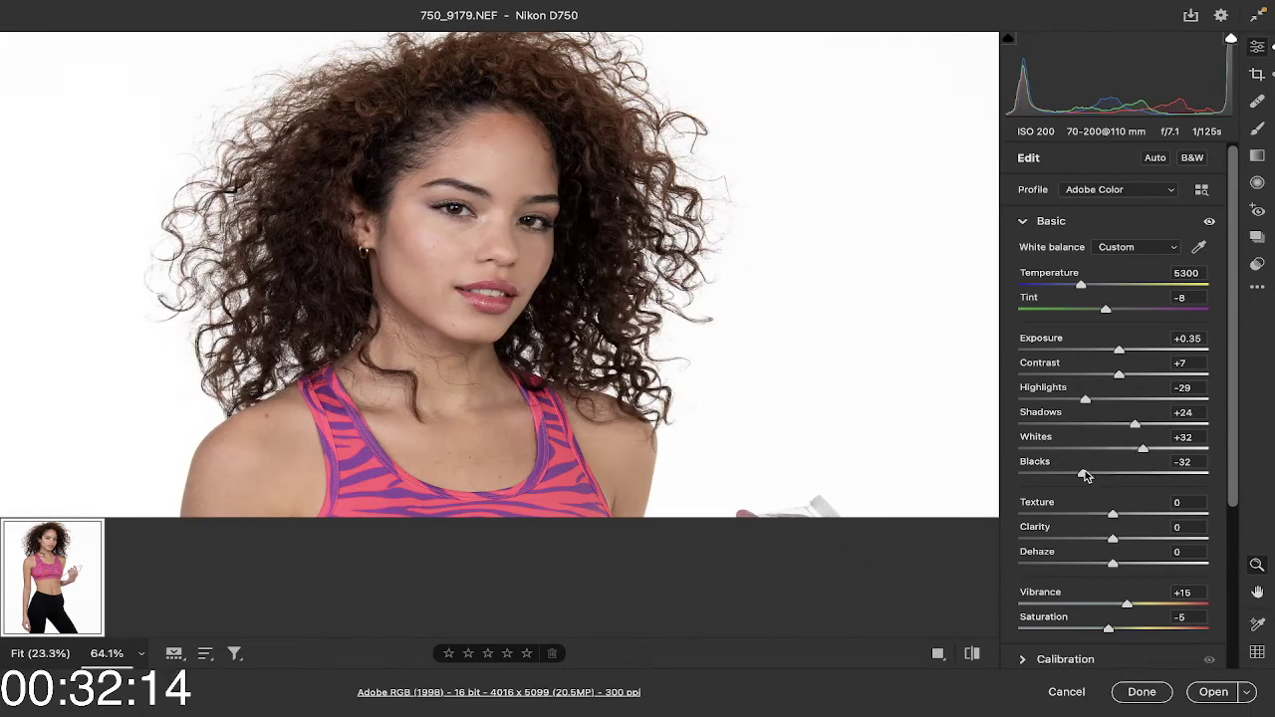
drag(1084, 476, 1076, 478)
scroll(742, 389, down, 5)
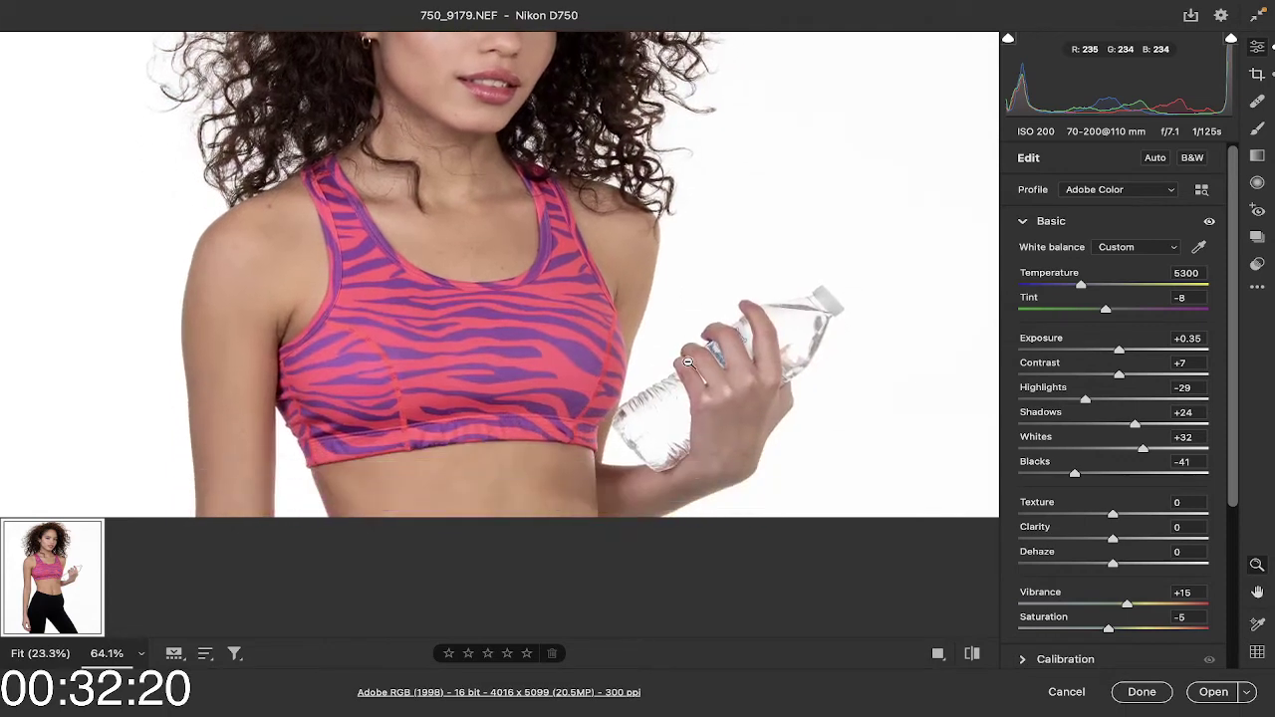
Step: Open the adjusted raw photo as a Photoshop document and enlarge its window to show the whole image
scroll(688, 363, down, 5)
scroll(924, 410, up, 7)
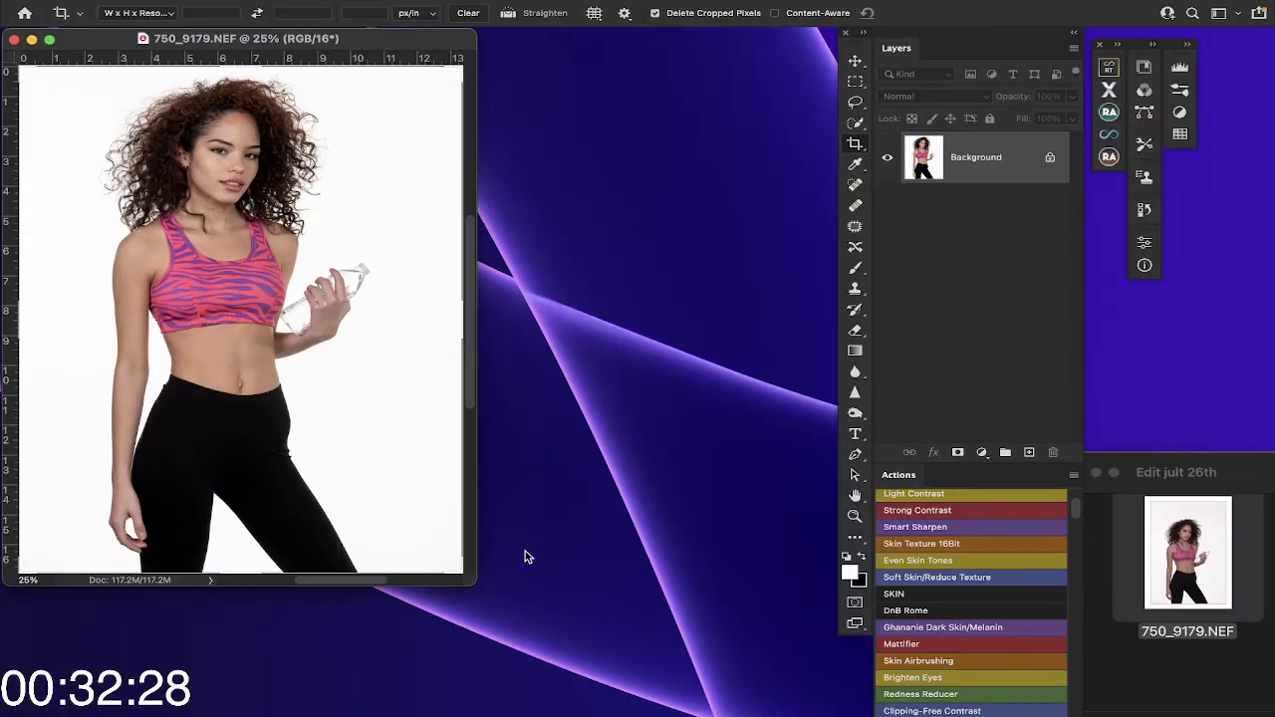
drag(474, 581, 759, 705)
click(855, 60)
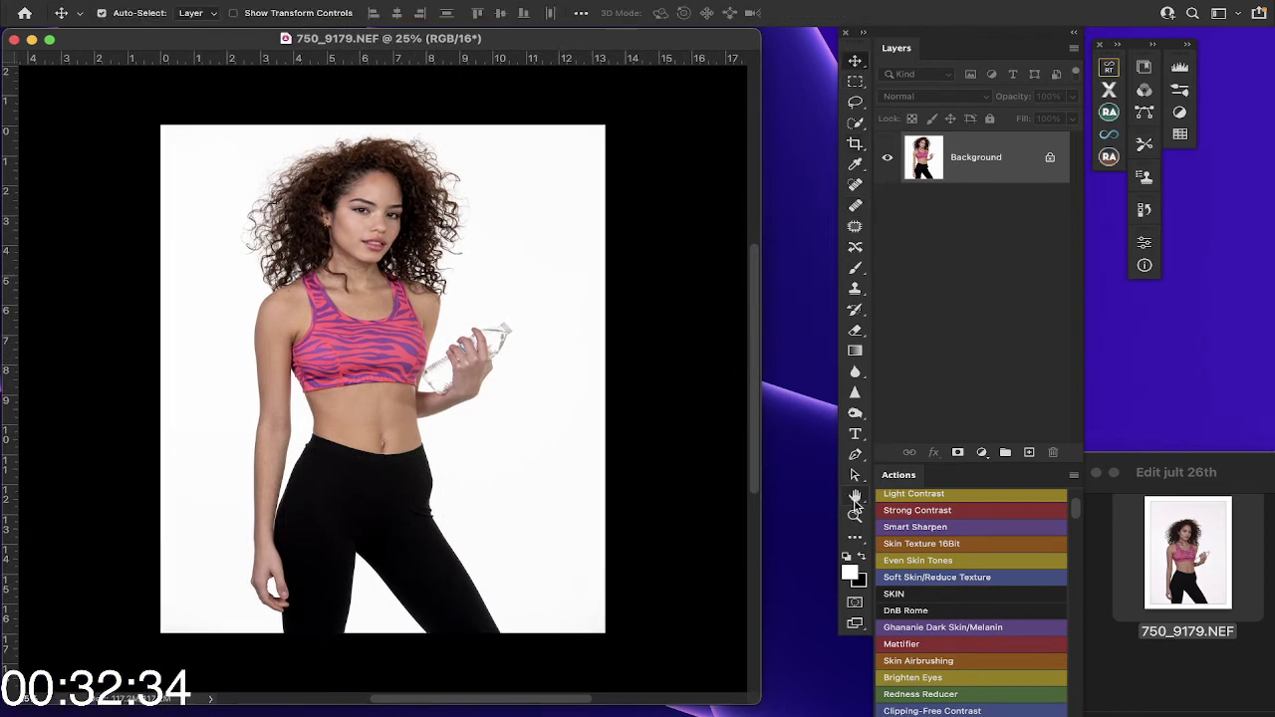
Step: Examine the skin on the model's face up close for spots and blemishes that need retouching
click(855, 515)
click(362, 250)
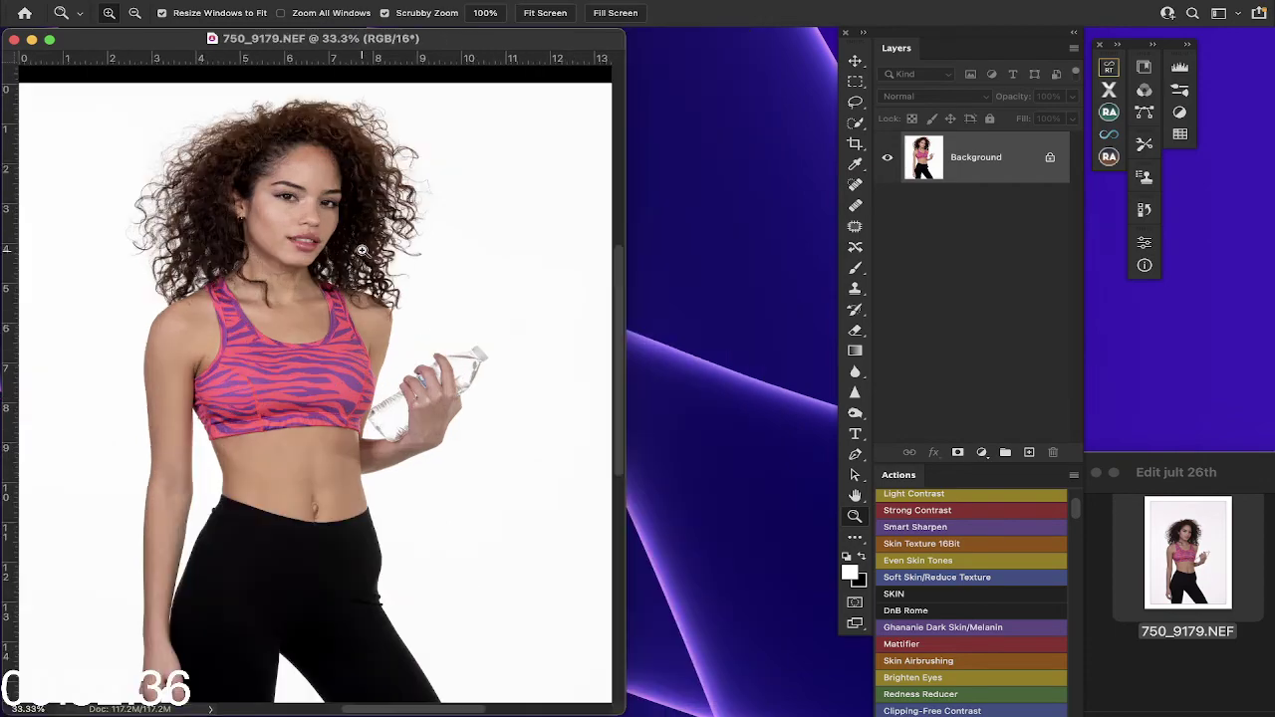
click(362, 250)
click(361, 252)
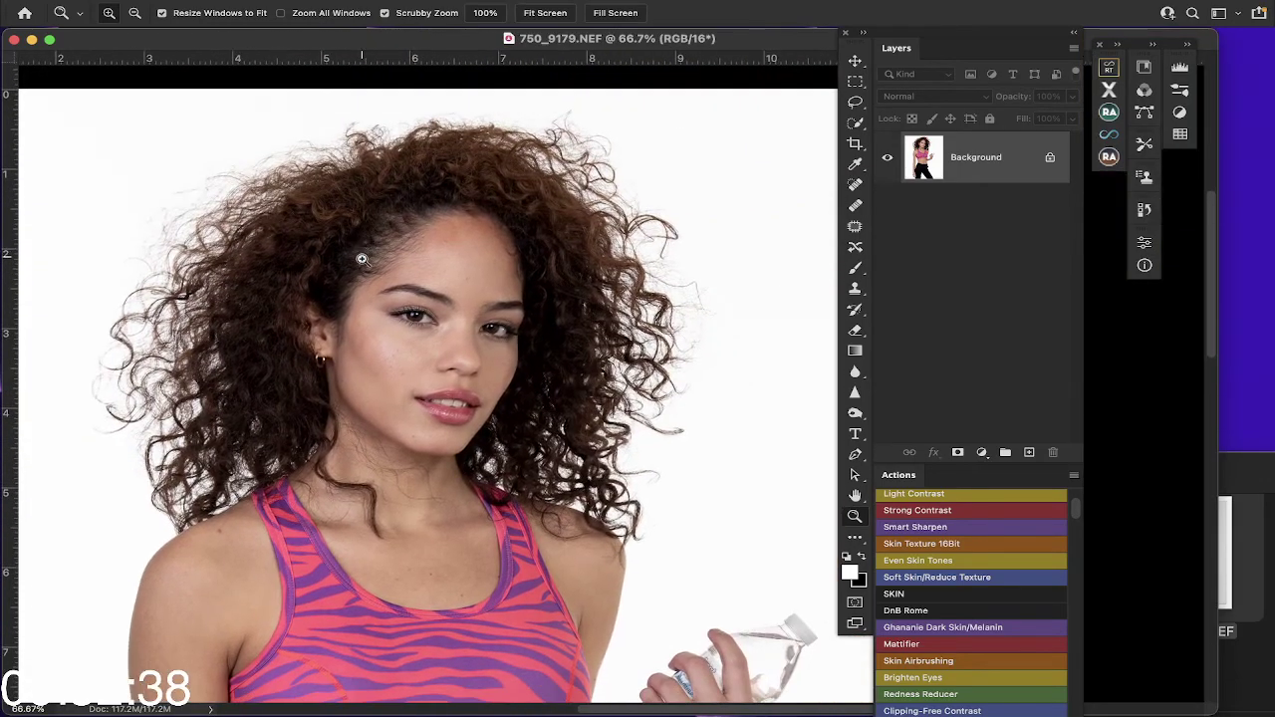
click(399, 307)
click(404, 308)
scroll(405, 309, down, 3)
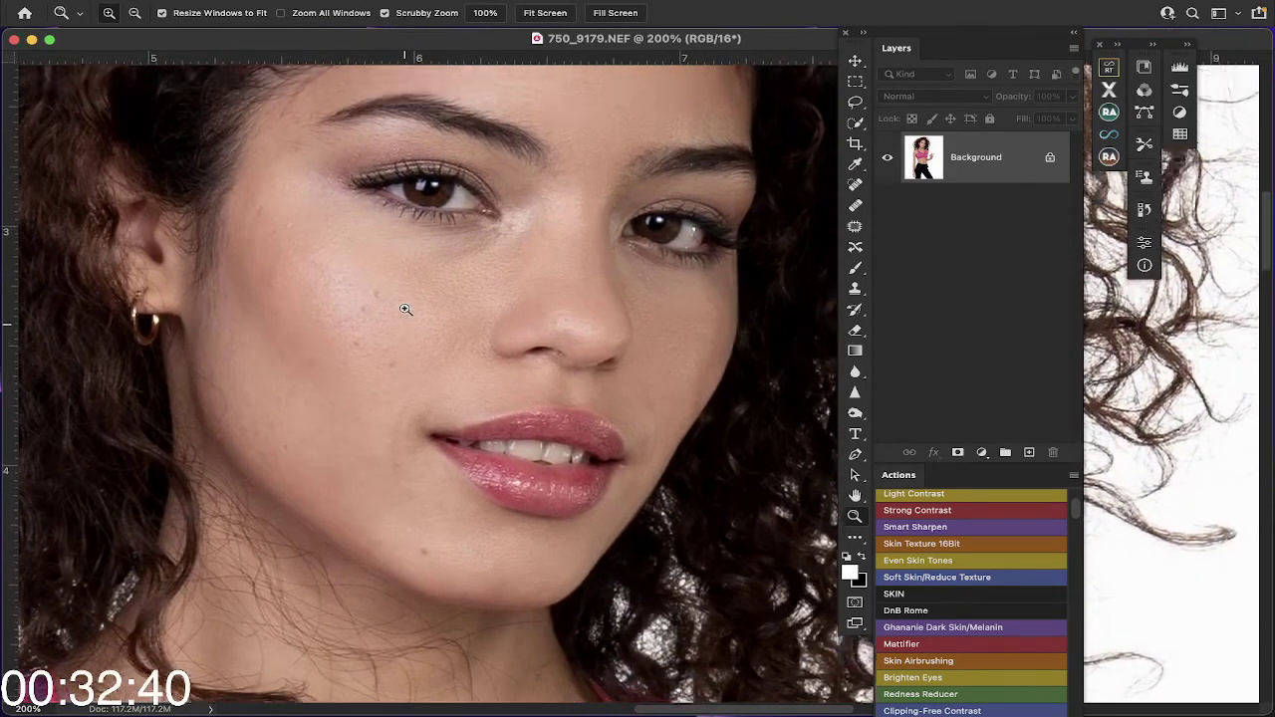
scroll(406, 309, up, 5)
drag(406, 309, 385, 330)
scroll(384, 330, down, 1)
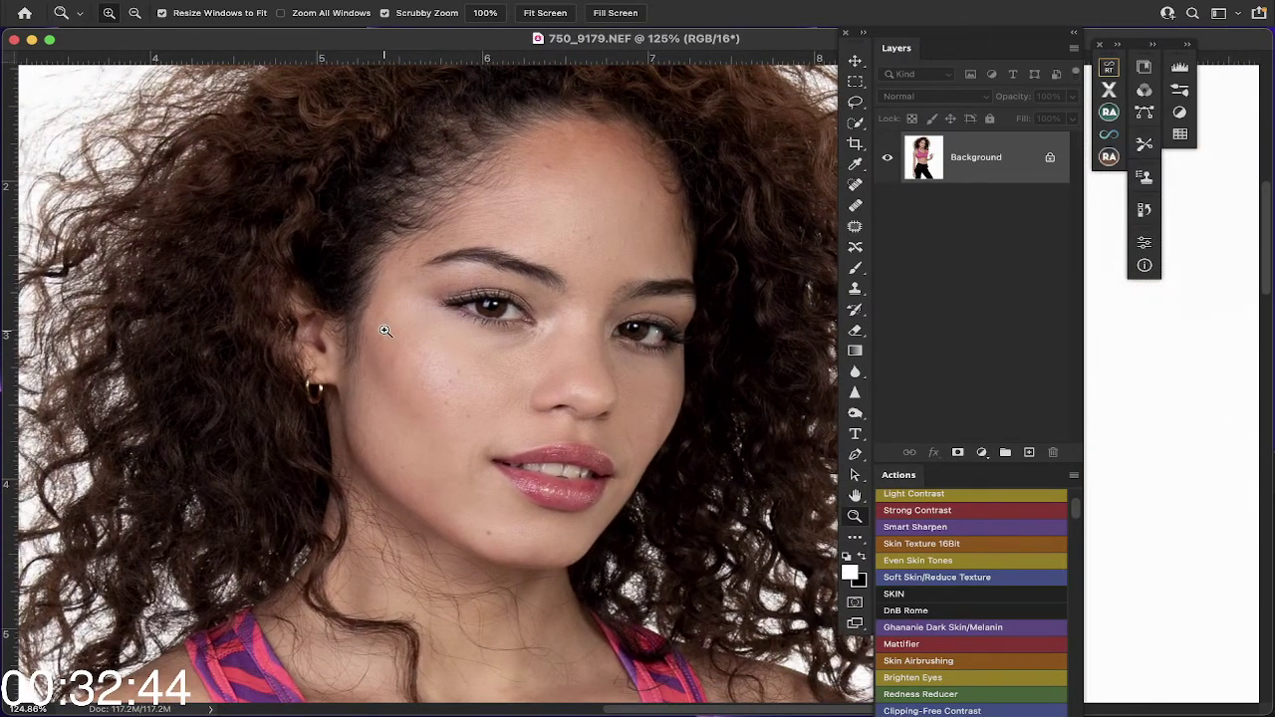
scroll(385, 330, down, 4)
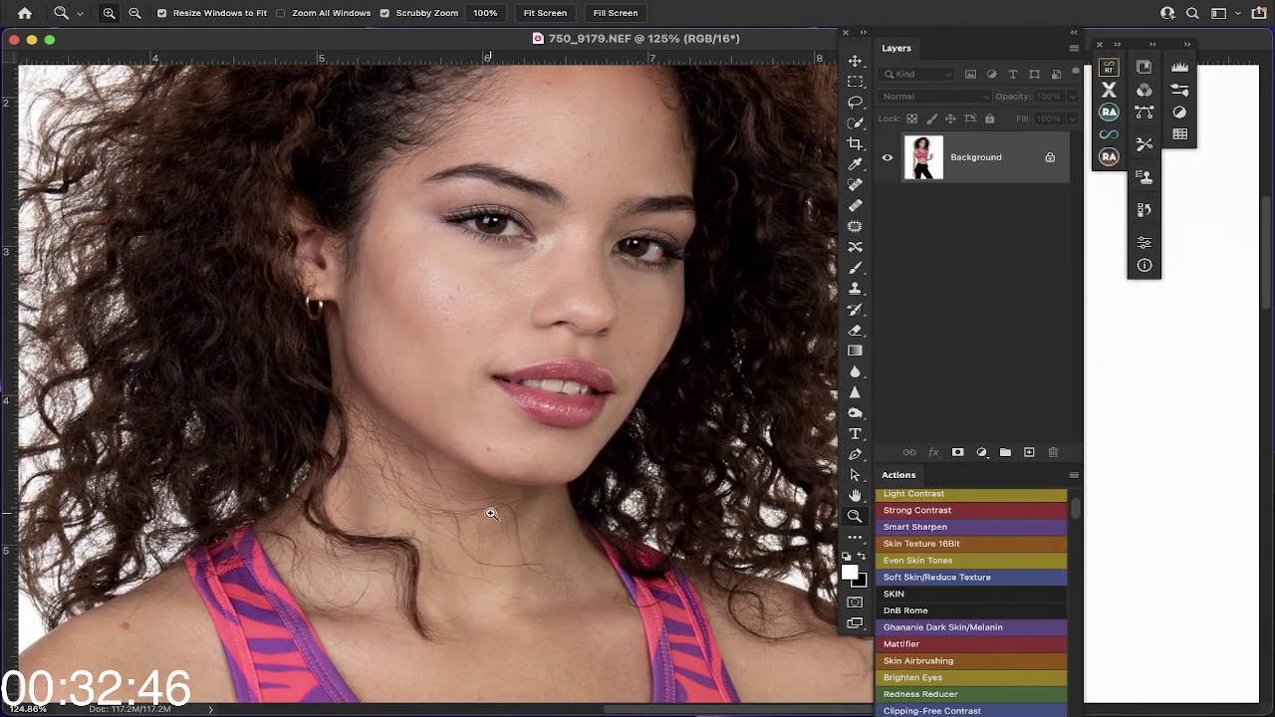
Step: Examine the model's neck, chest and forehead for stray hairs and skin marks
scroll(491, 513, up, 7)
scroll(492, 513, down, 12)
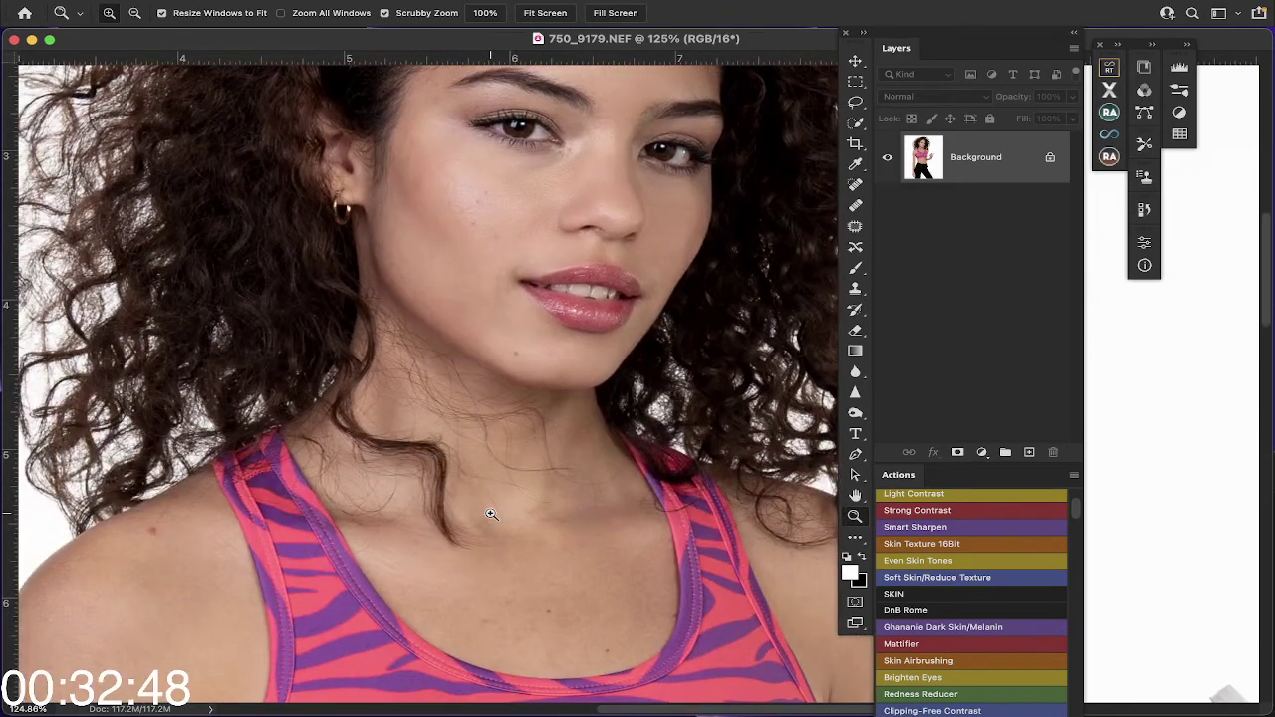
scroll(491, 513, down, 13)
scroll(491, 513, up, 12)
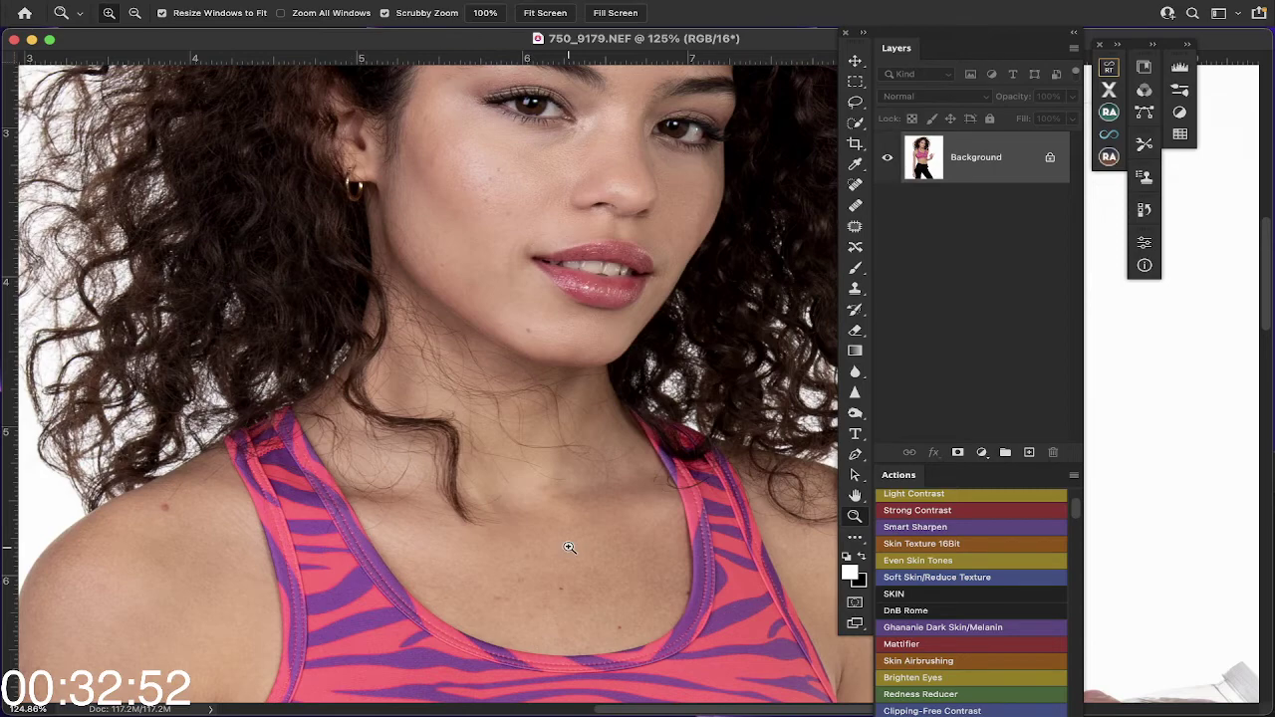
scroll(567, 546, up, 10)
scroll(568, 546, right, 4)
scroll(568, 546, left, 3)
scroll(567, 546, down, 1)
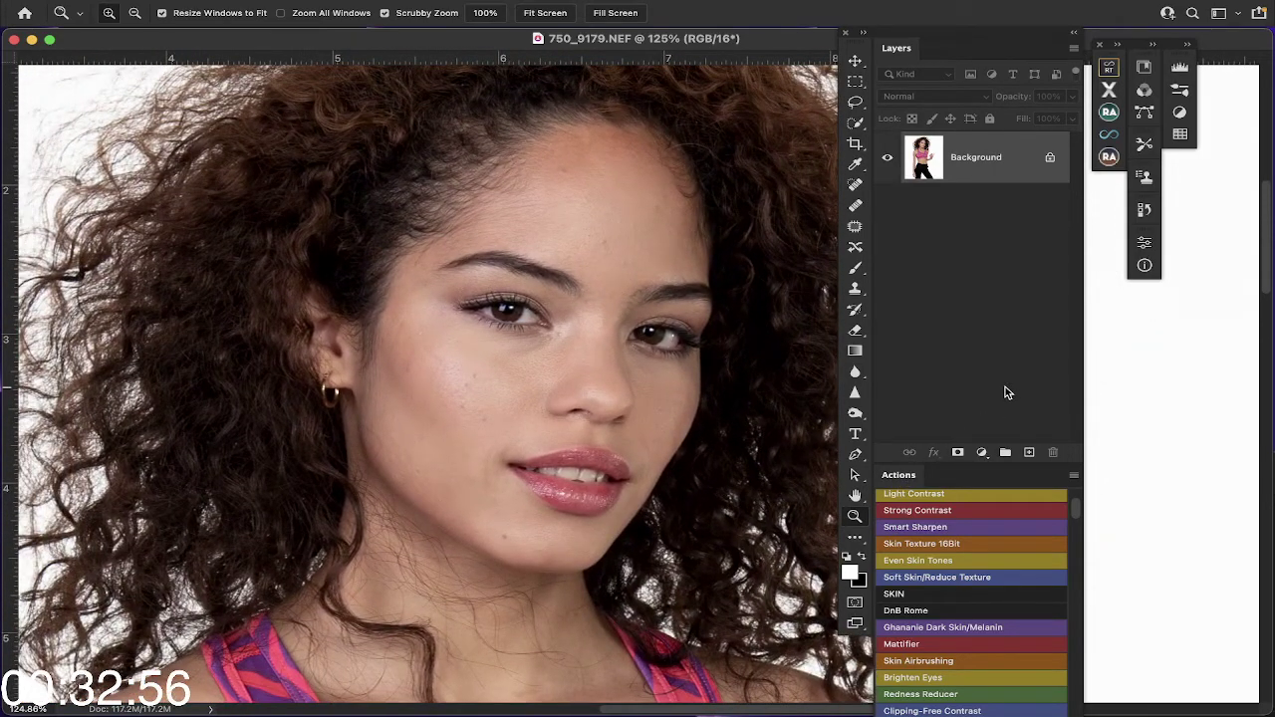
Step: Duplicate the Background layer and remove the small dark spots on the model's right cheek with a 9 px Spot Healing Brush
key(super+j)
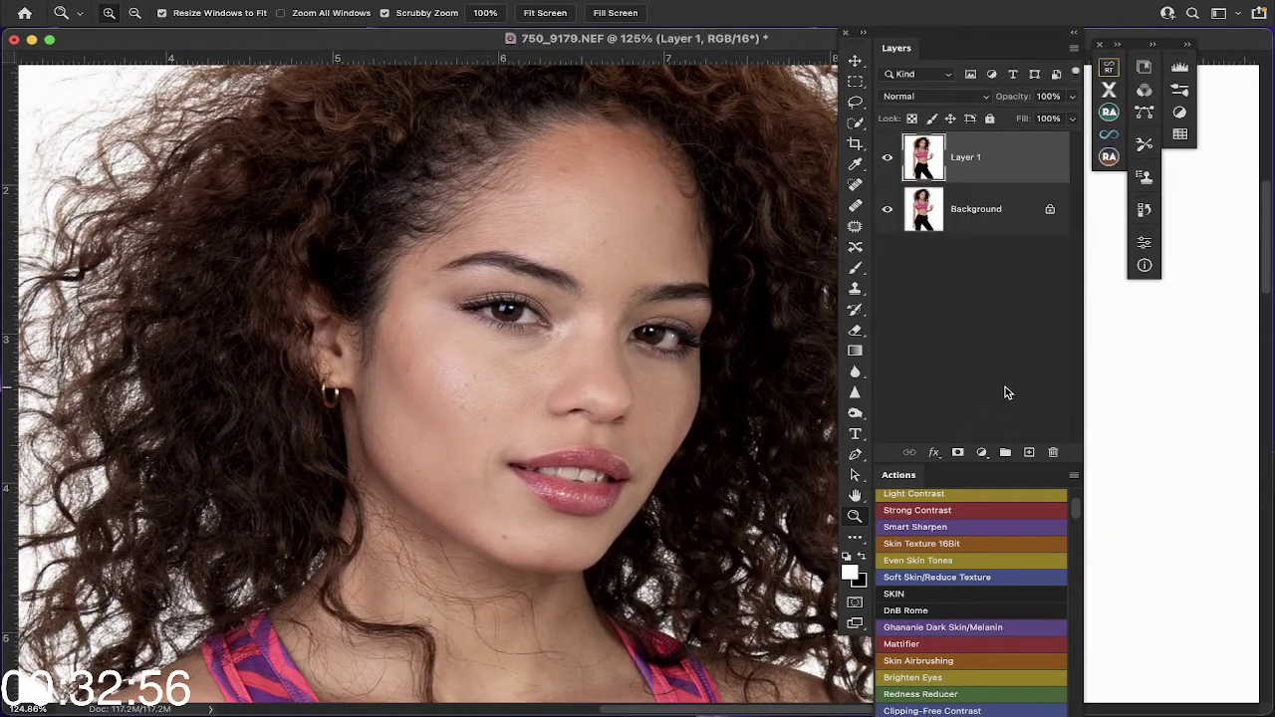
click(855, 185)
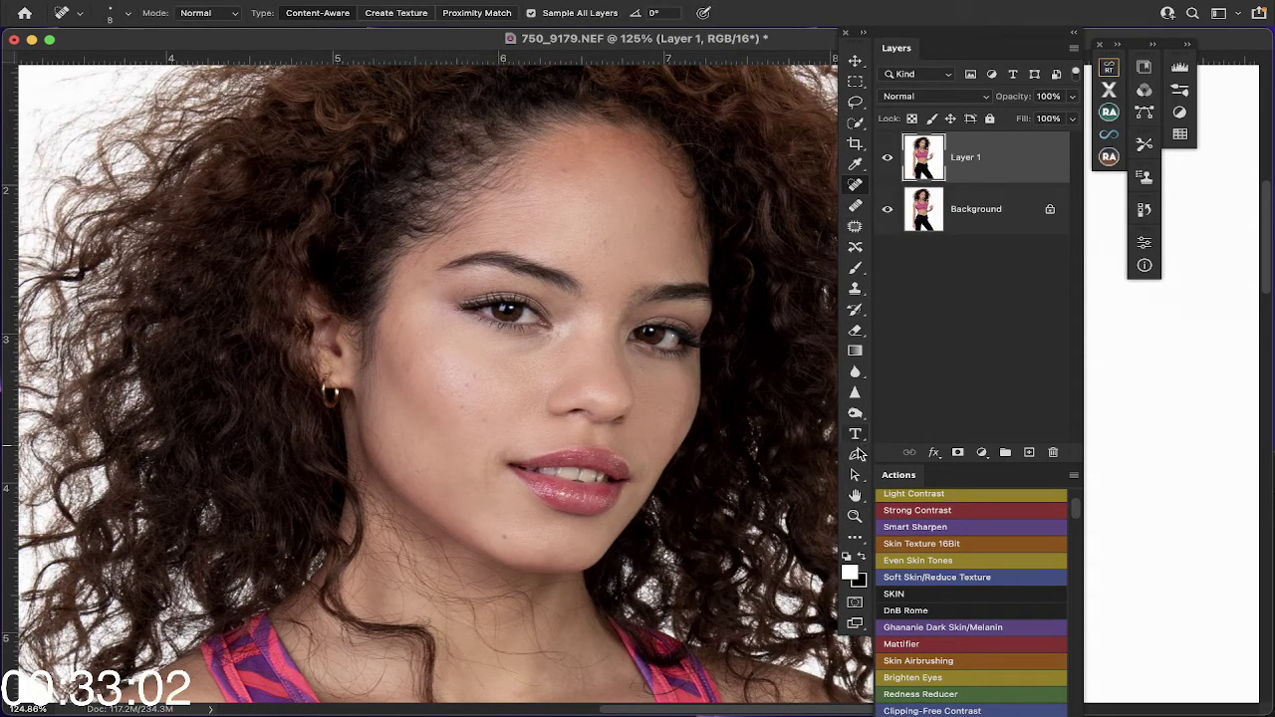
click(855, 516)
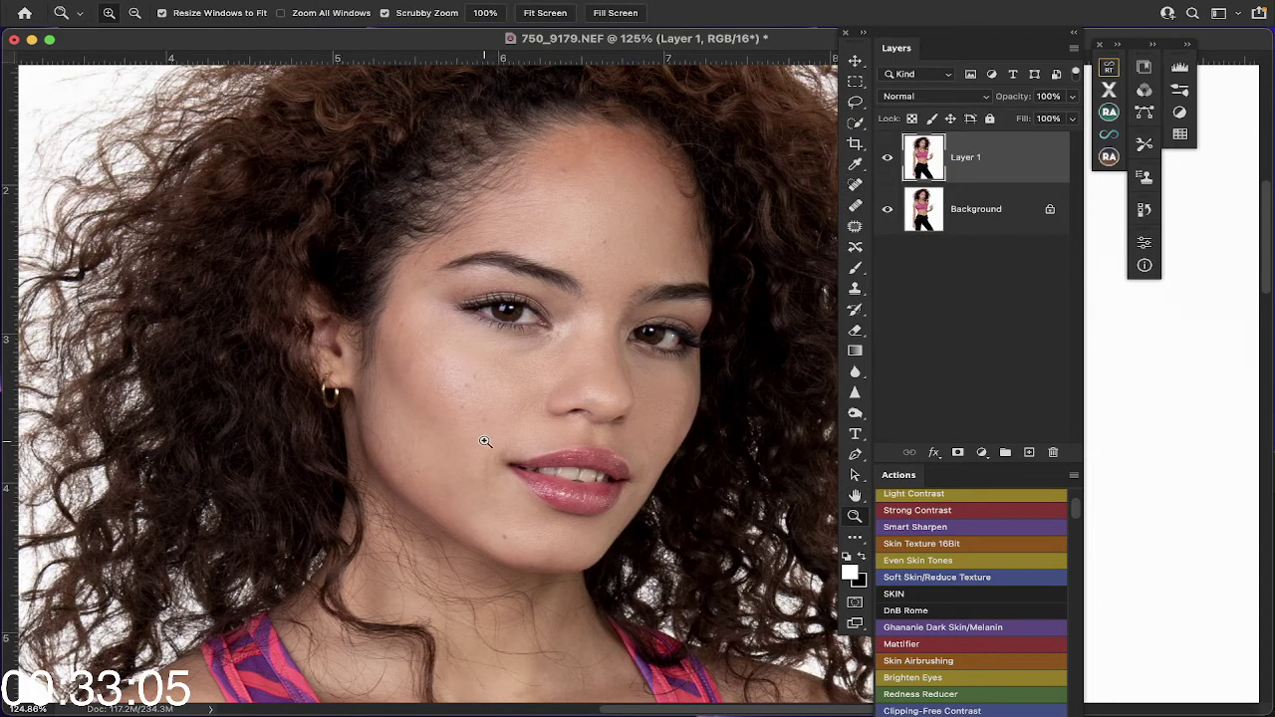
click(498, 432)
scroll(489, 441, up, 4)
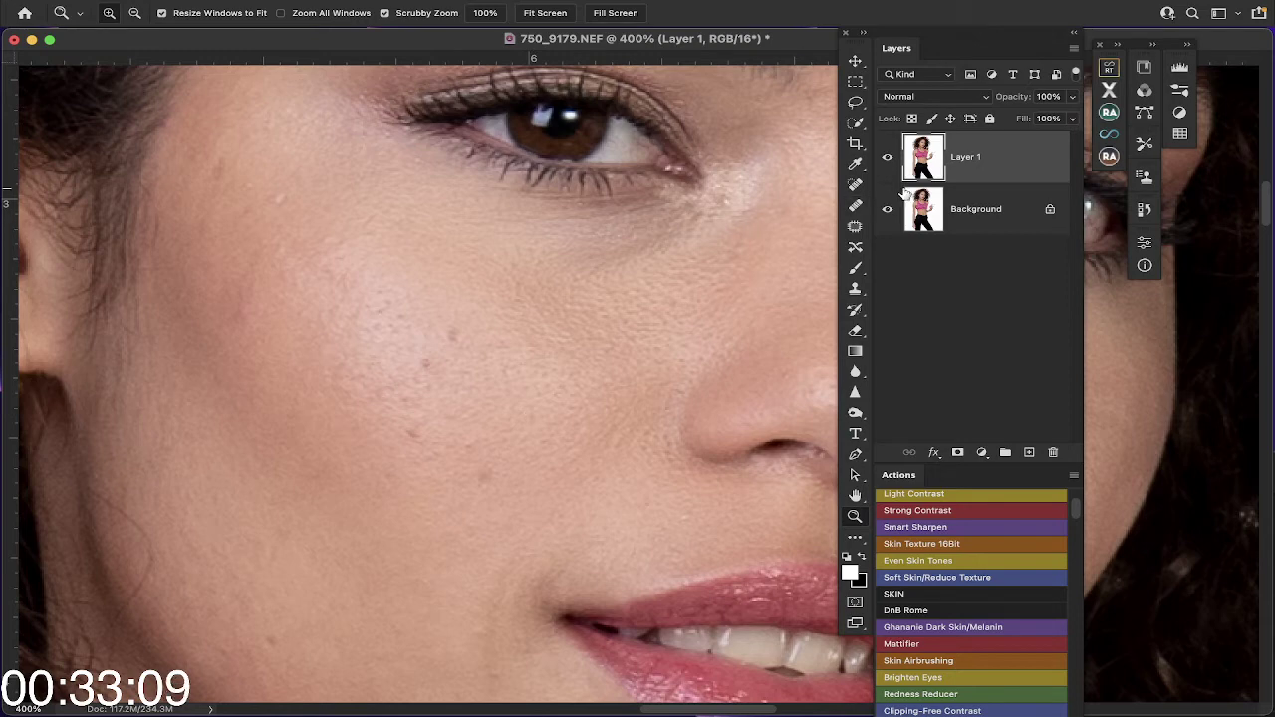
click(854, 186)
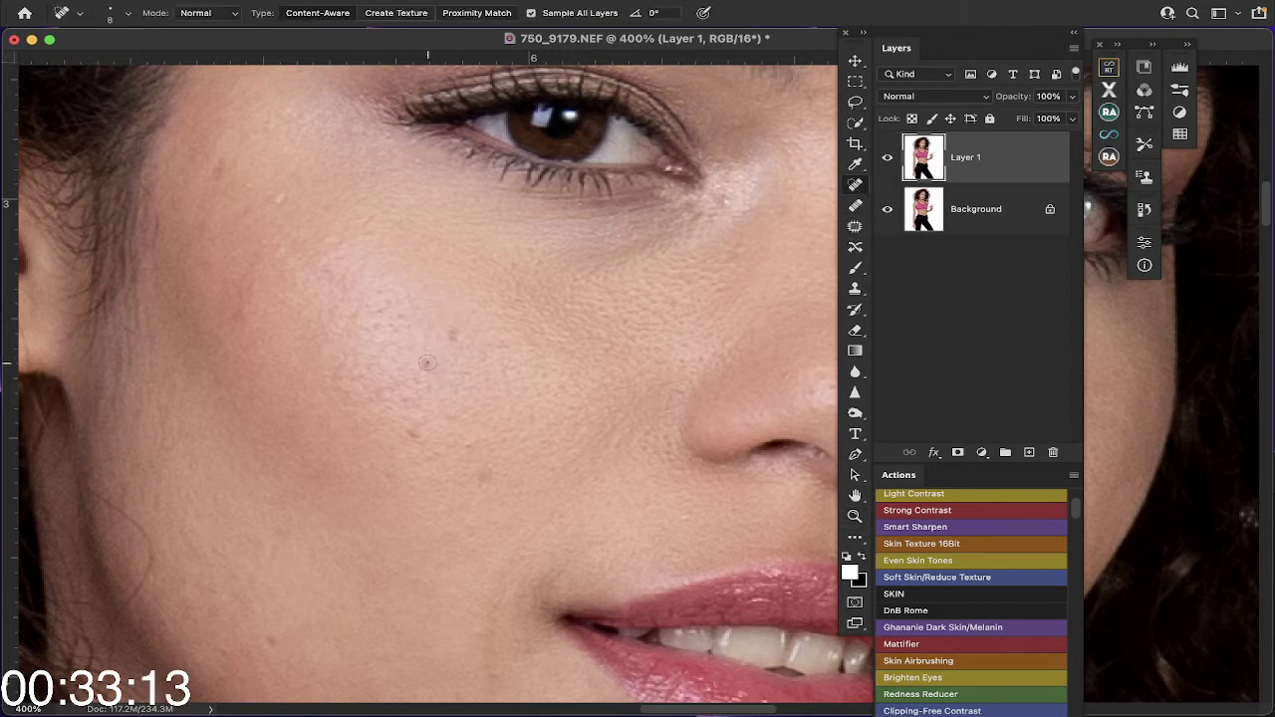
click(425, 362)
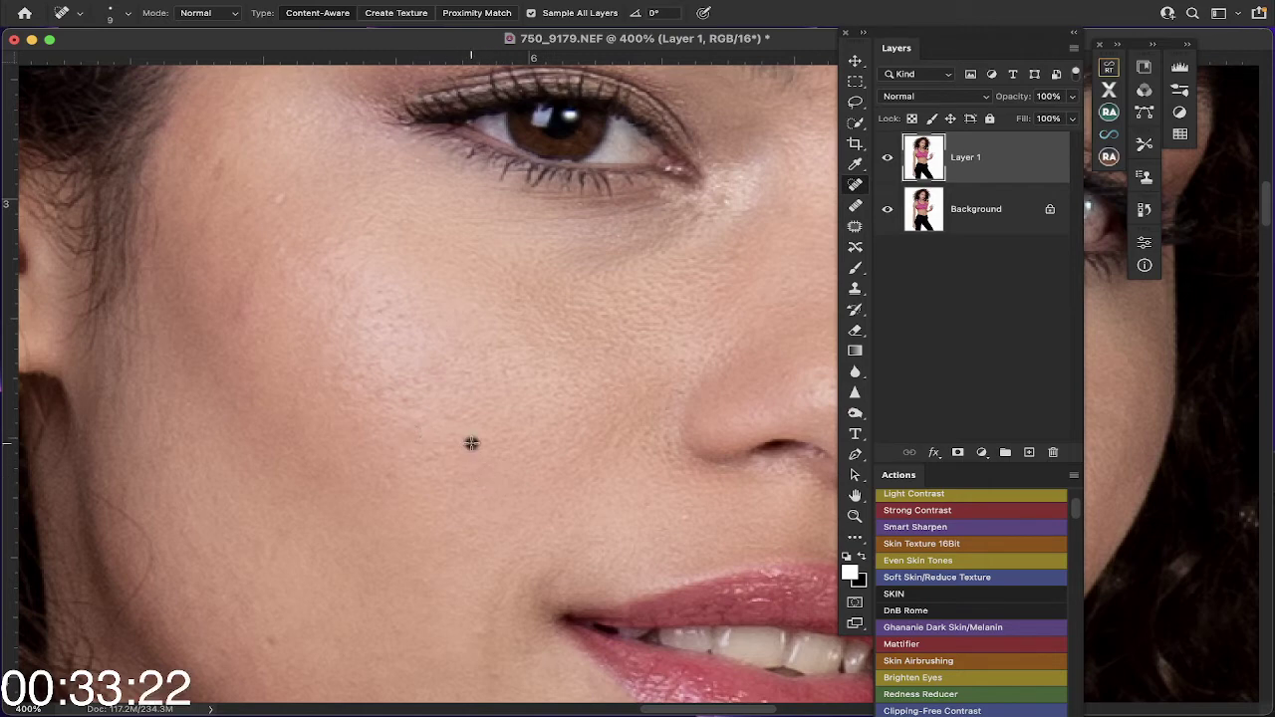
click(407, 398)
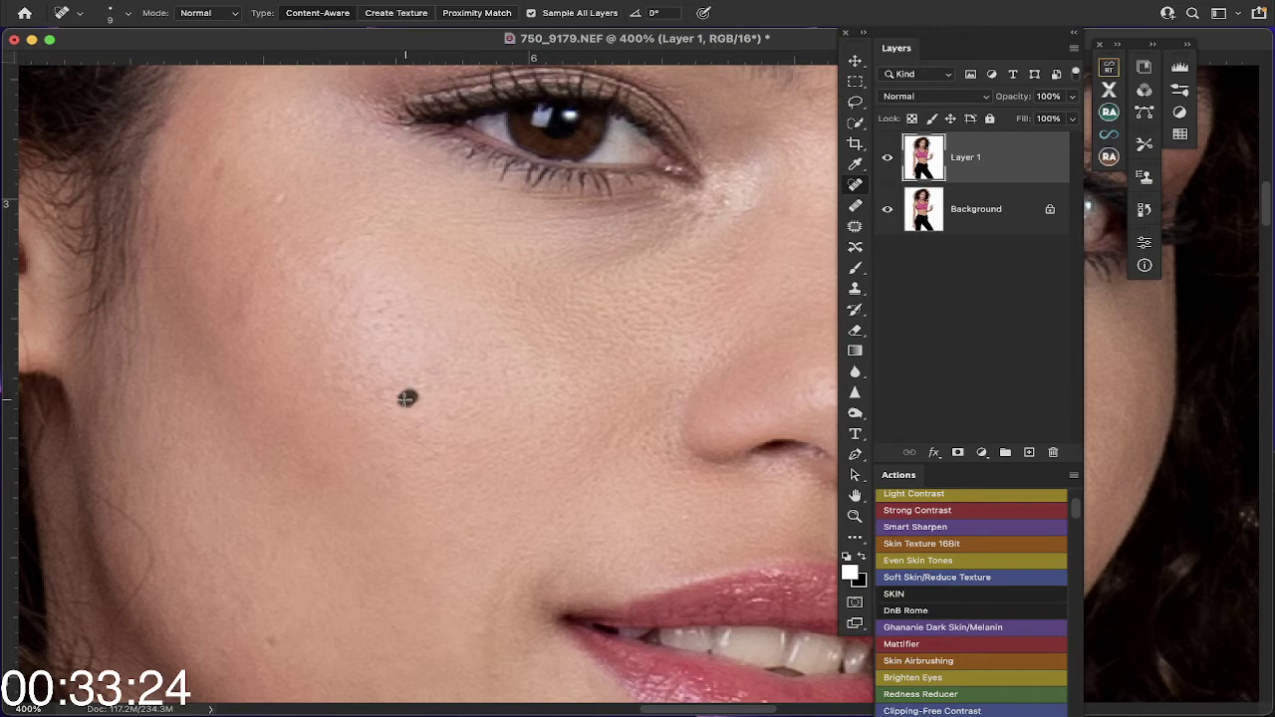
Step: Heal the small bumps and marks on the temple and outer cheek beside the model's right eye
scroll(271, 370, up, 3)
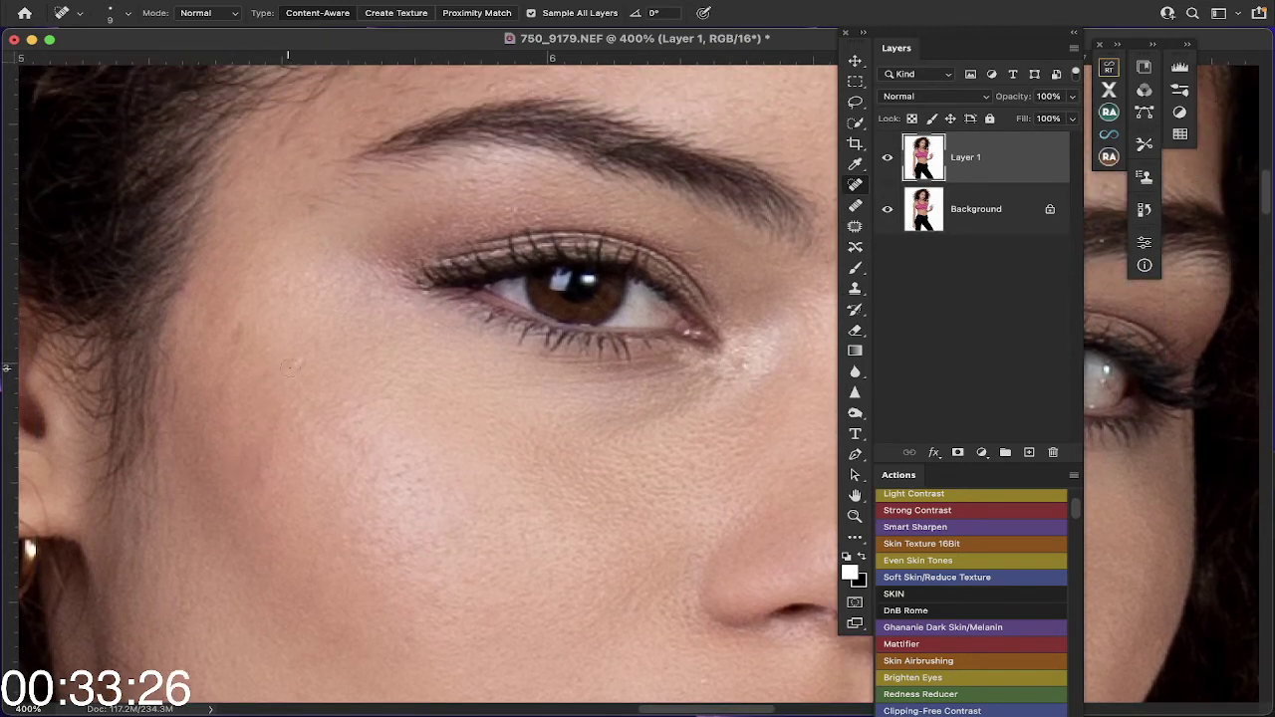
click(299, 363)
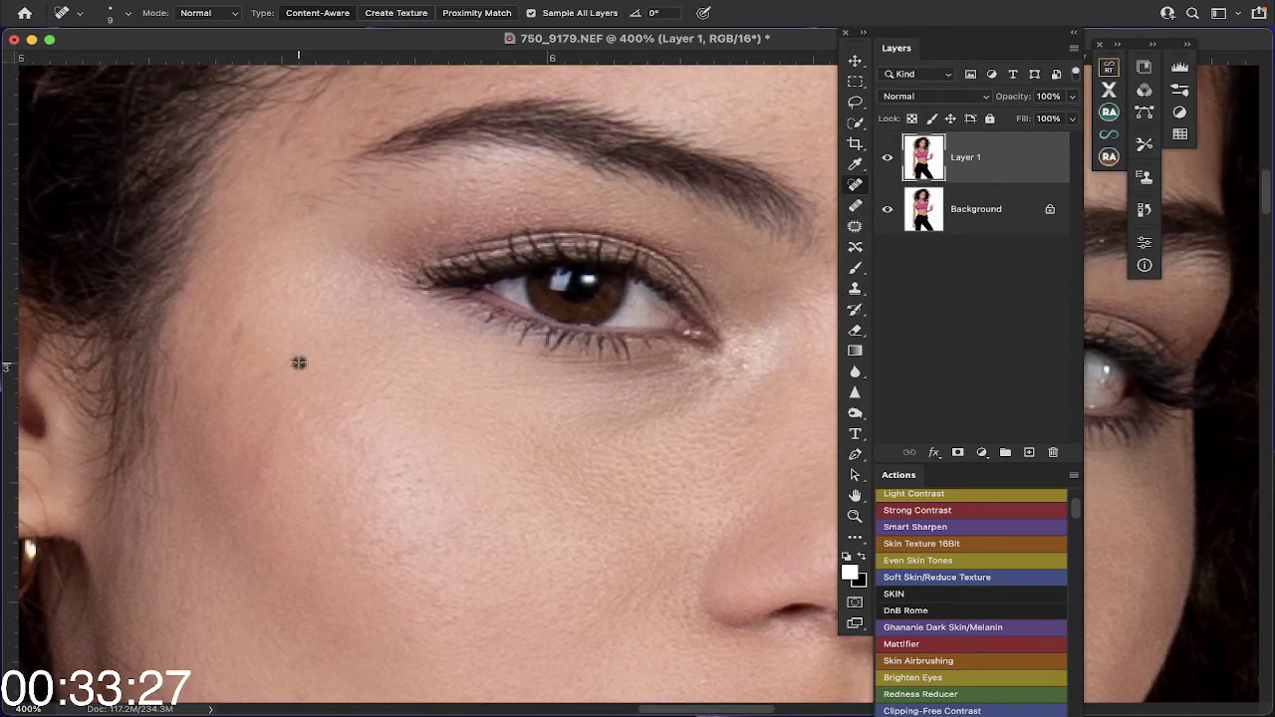
click(235, 330)
click(263, 474)
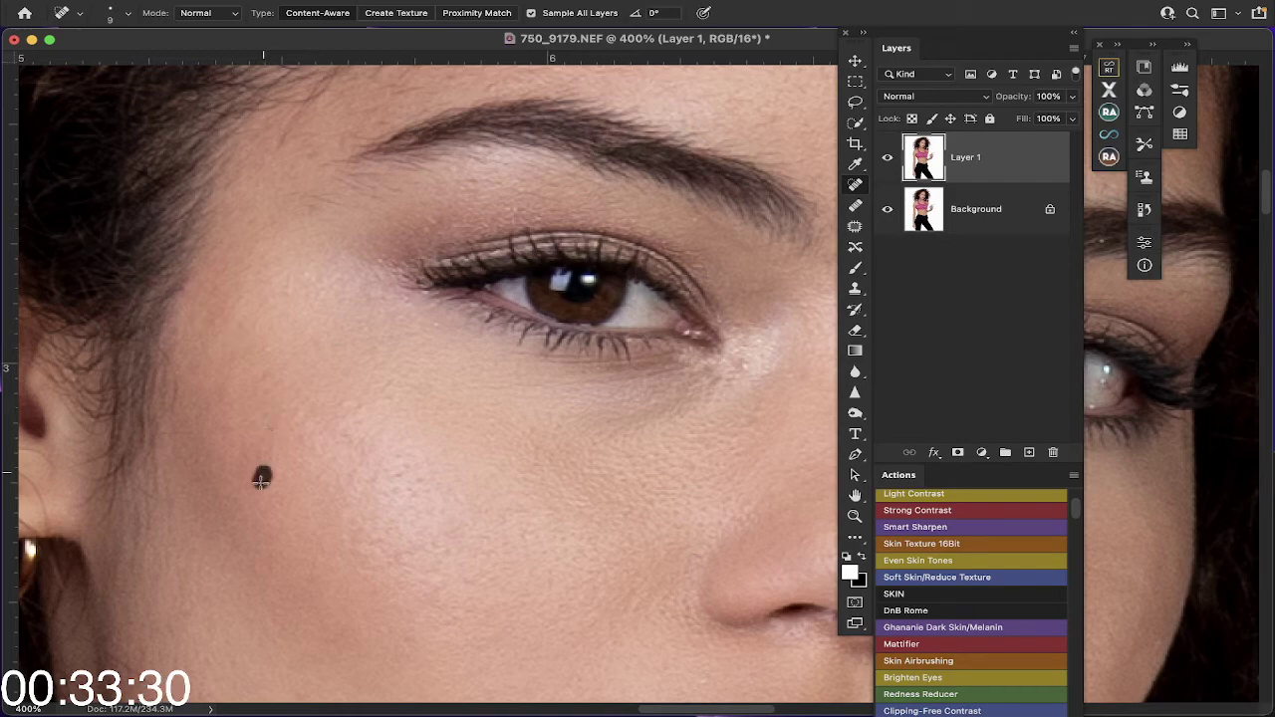
drag(254, 406, 254, 395)
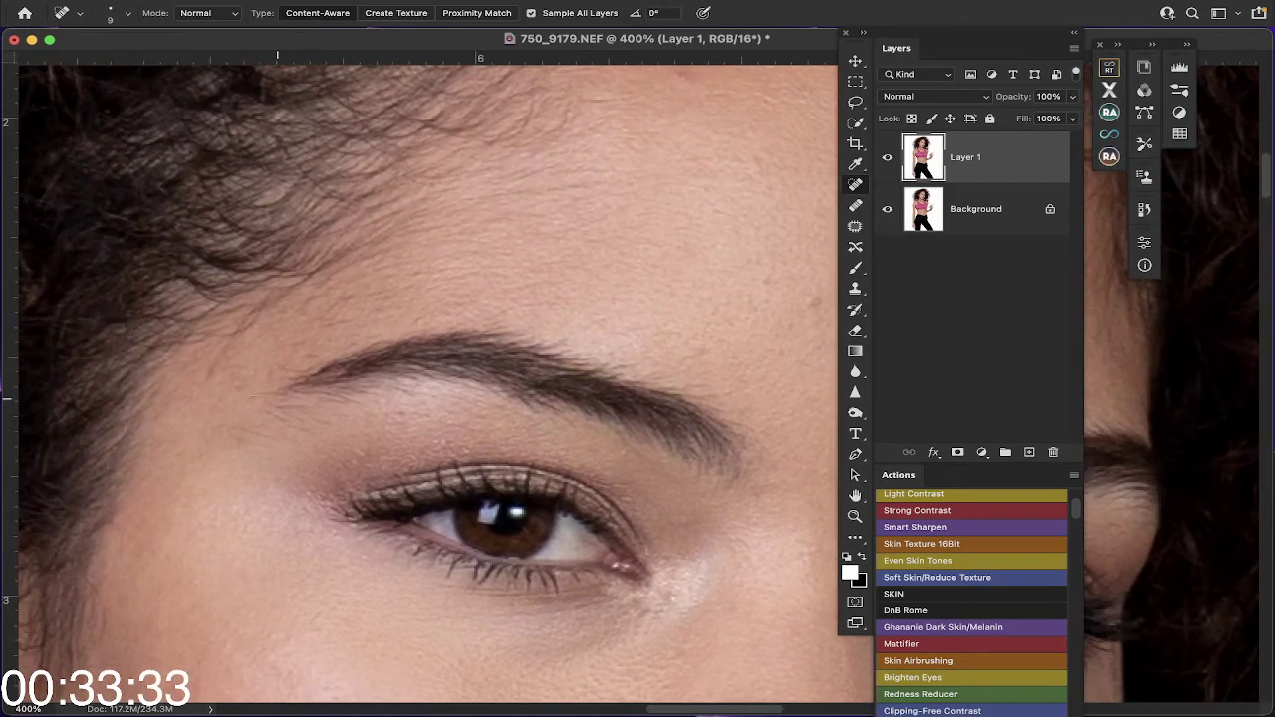
Step: Heal away the marks and fine stray hairs around the outer end of the model's right eyebrow
click(337, 324)
mouse_move(363, 322)
mouse_down()
mouse_move(329, 325)
mouse_move(261, 376)
mouse_up()
click(355, 328)
click(311, 338)
click(232, 388)
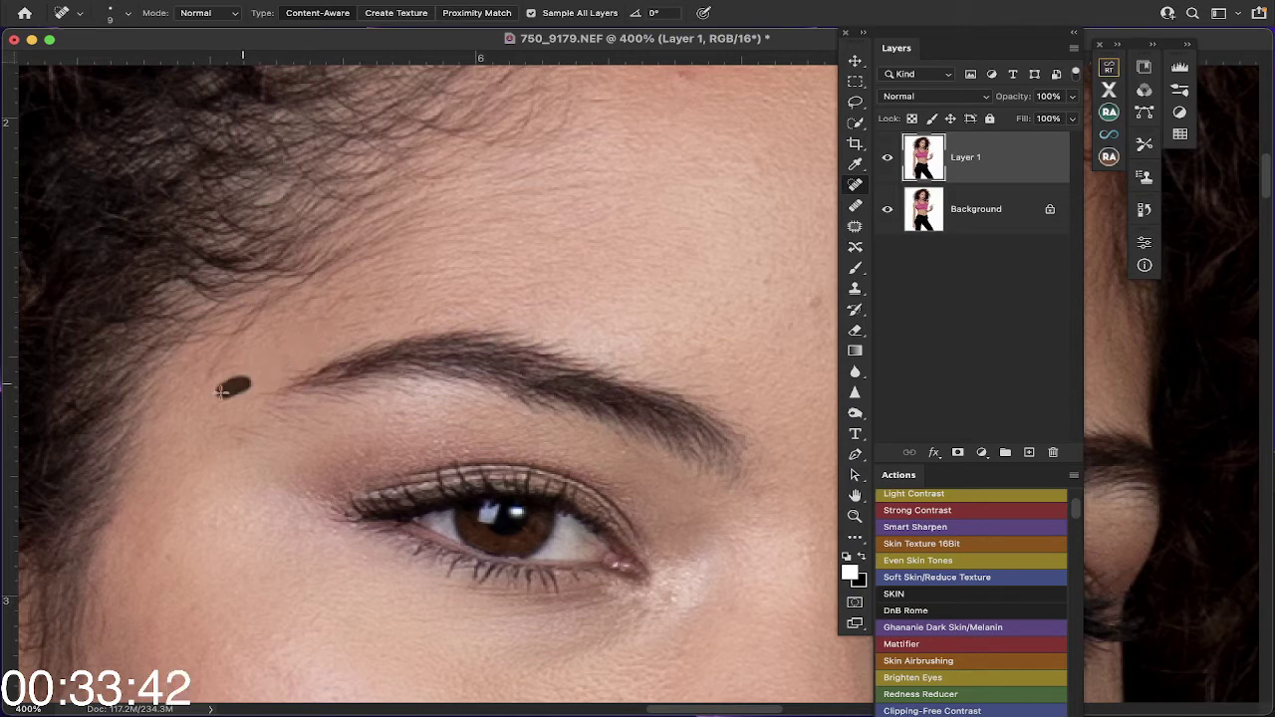
Step: Heal the blemishes across the forehead, from above the eyebrows up to the red spot near the hairline
scroll(410, 336, right, 10)
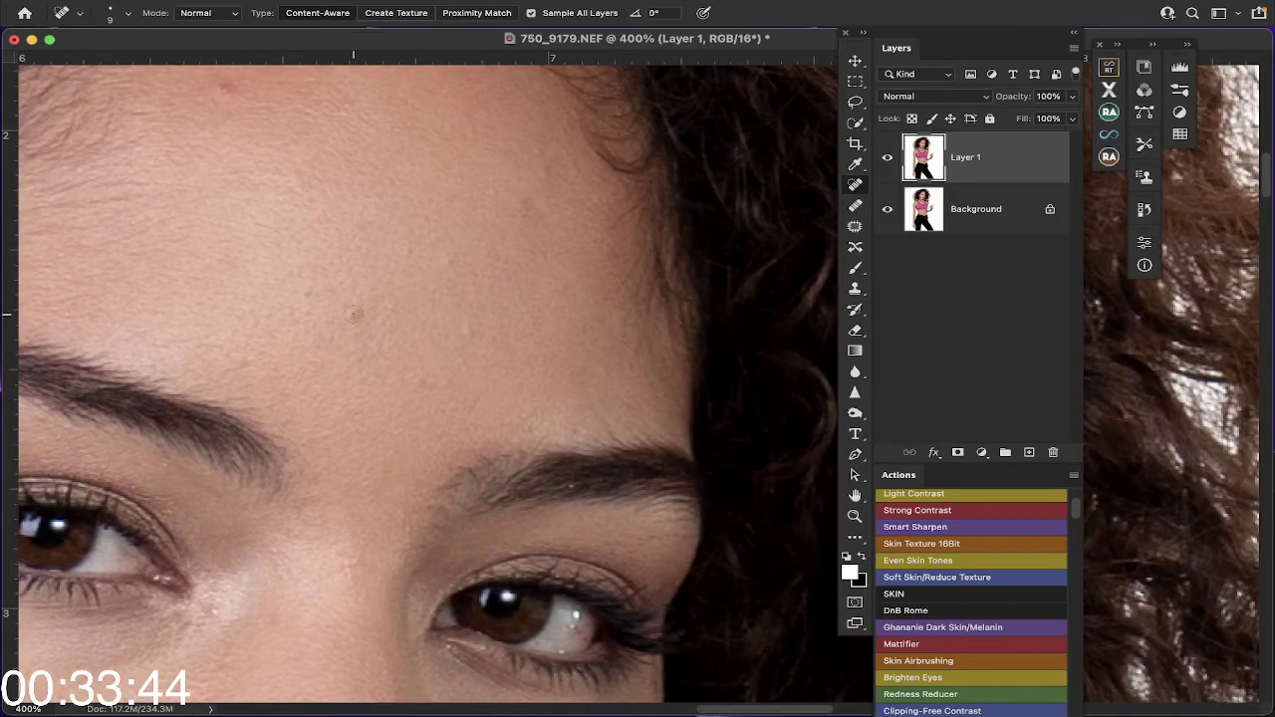
click(359, 313)
click(309, 294)
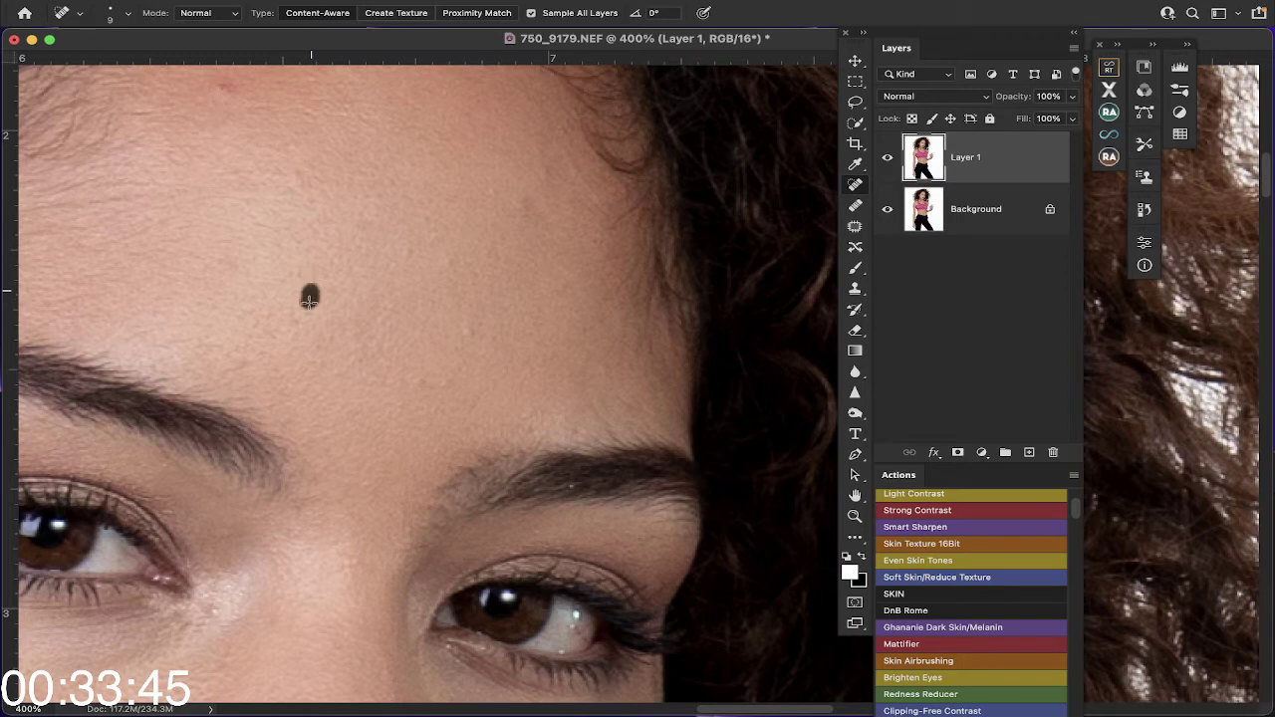
click(428, 385)
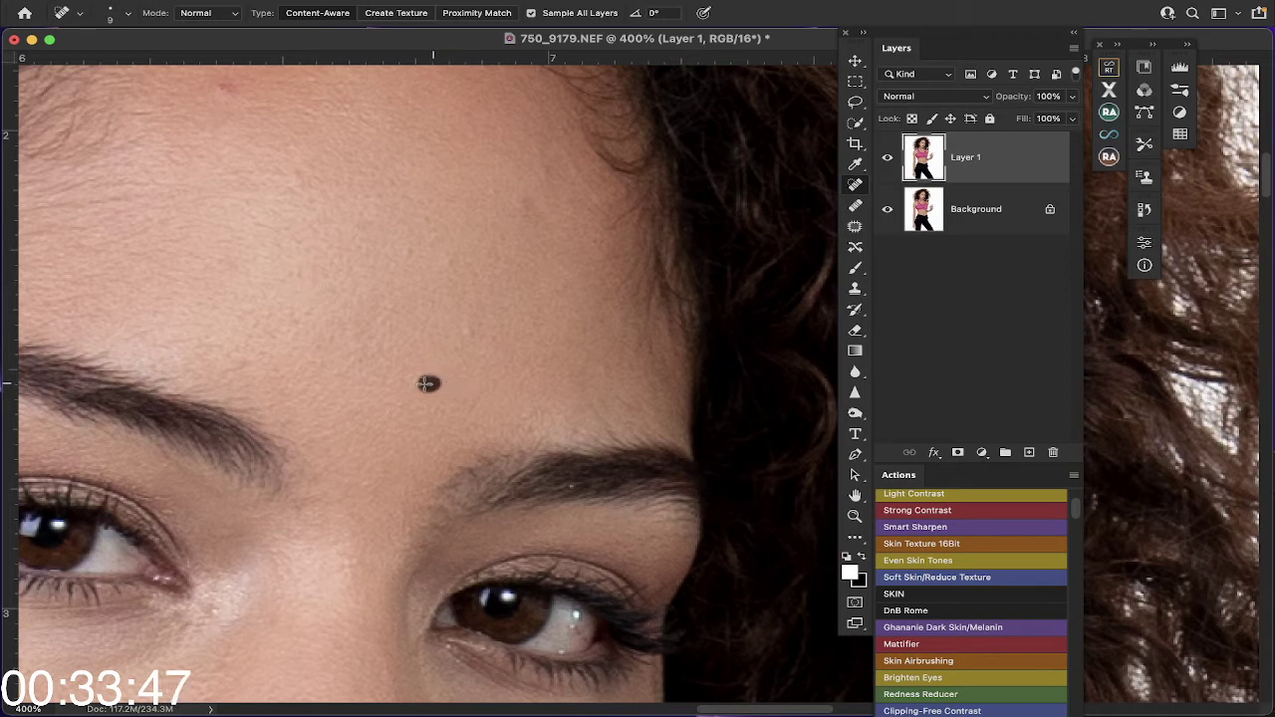
click(470, 331)
scroll(272, 349, up, 3)
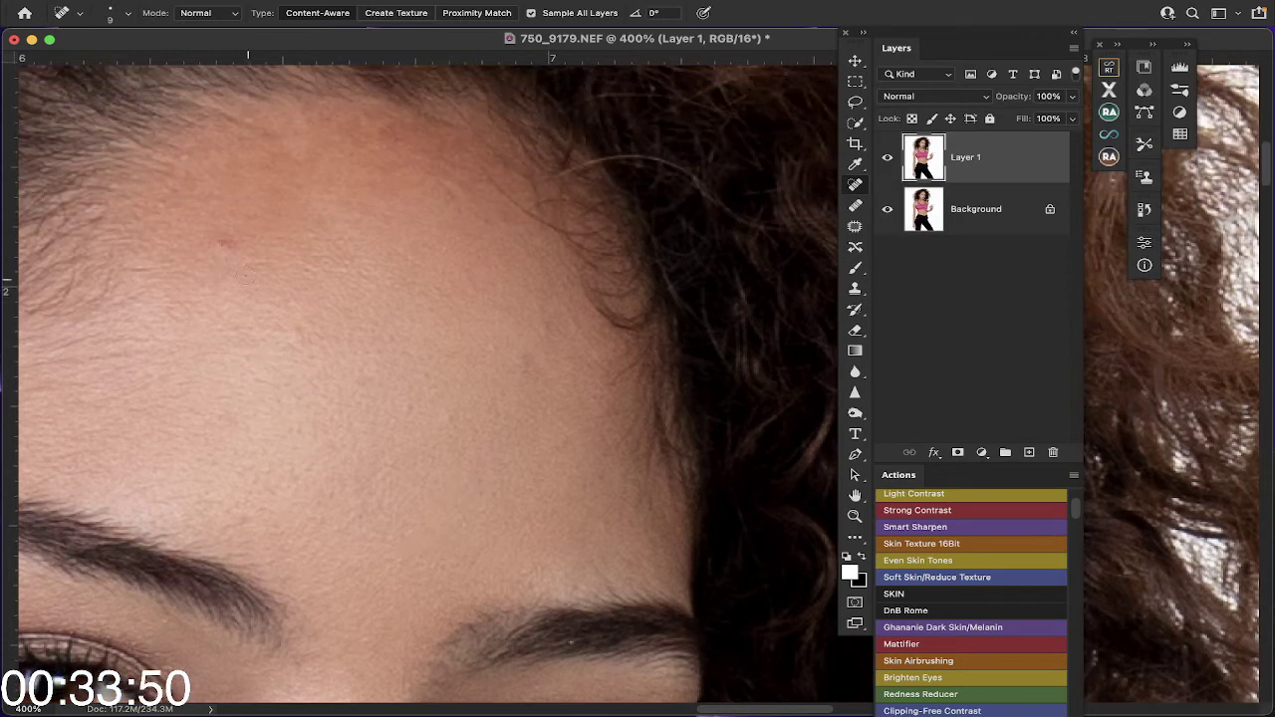
click(225, 244)
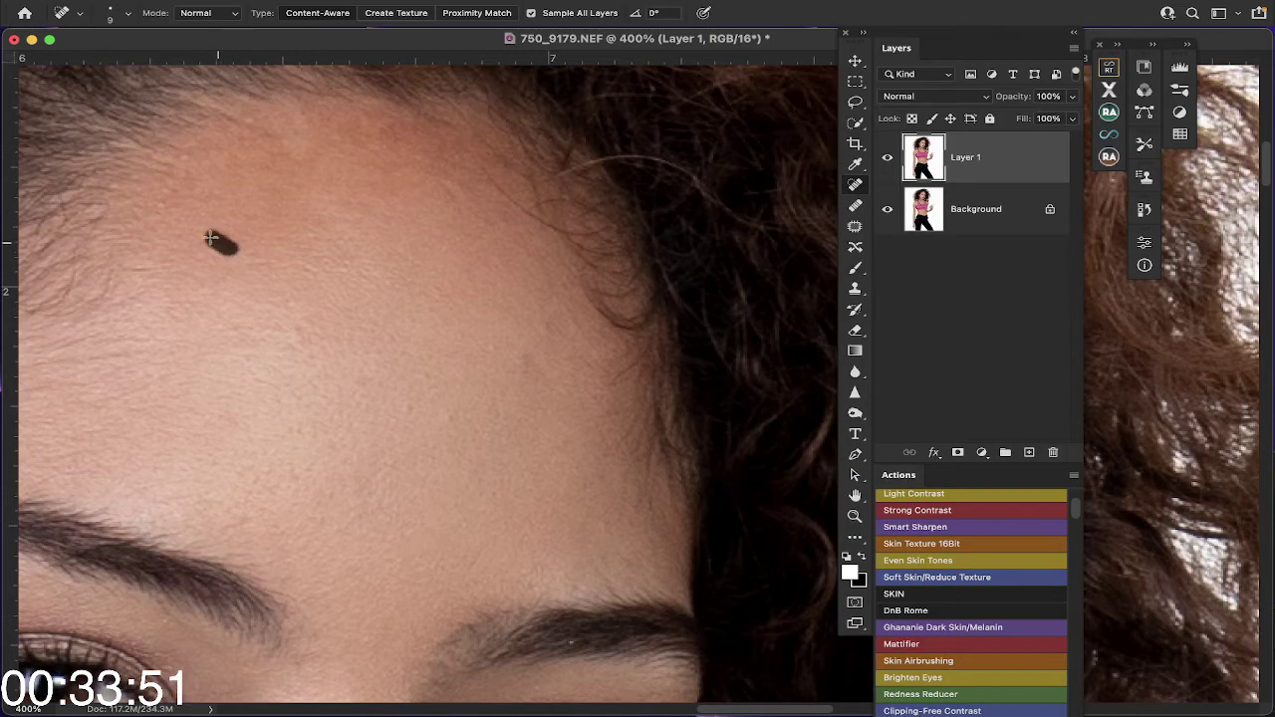
click(527, 362)
click(546, 327)
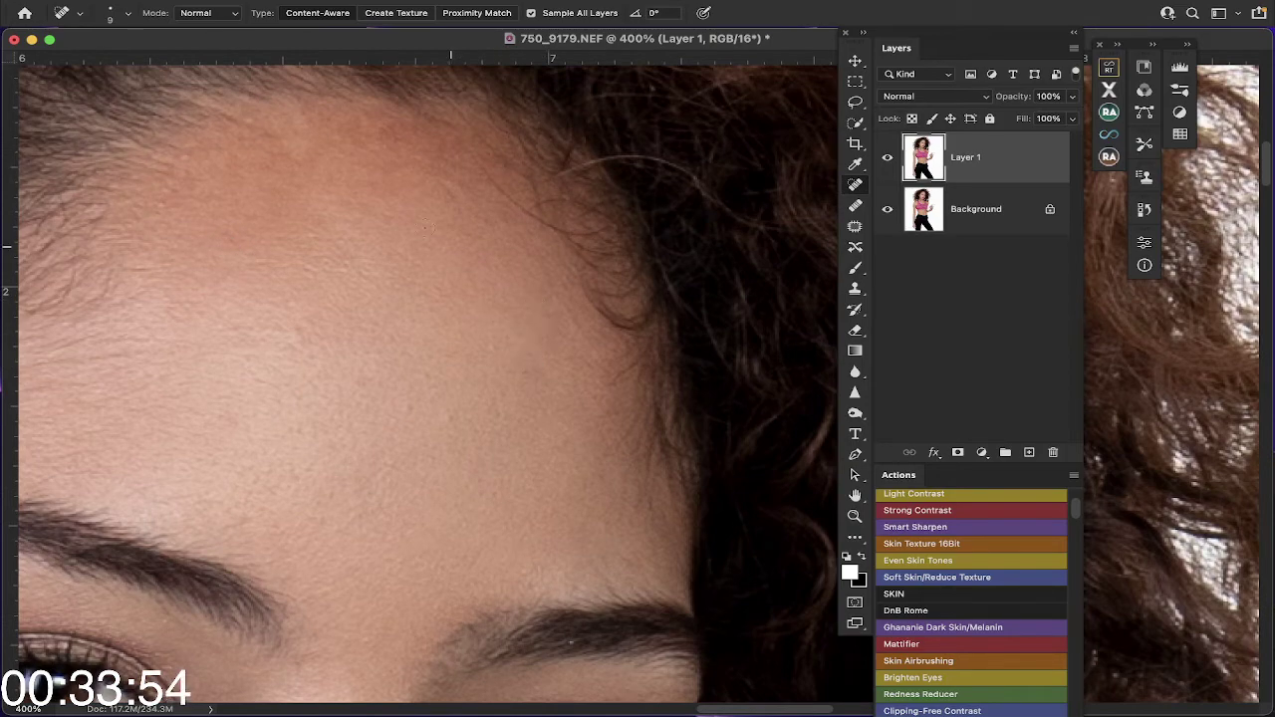
Step: Heal the marks on the lower right cheek, along the jaw and beside the corner of the mouth
scroll(427, 227, down, 5)
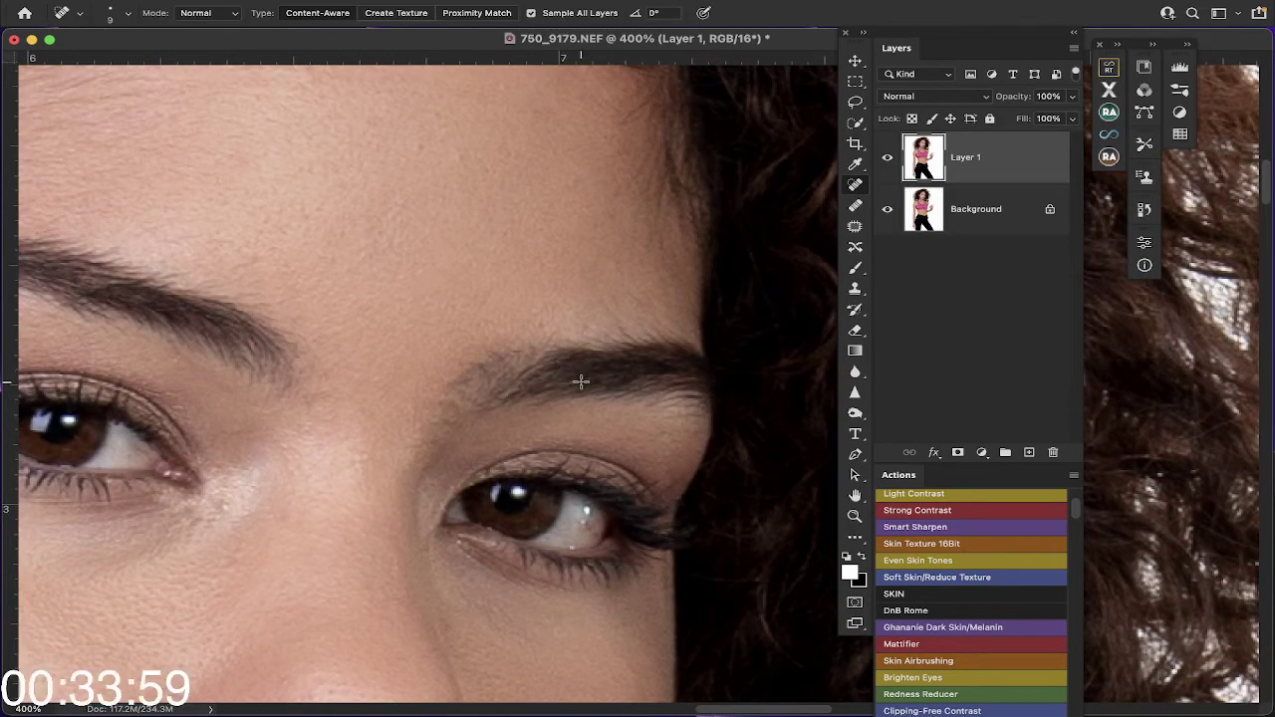
scroll(585, 512, down, 5)
scroll(586, 512, left, 5)
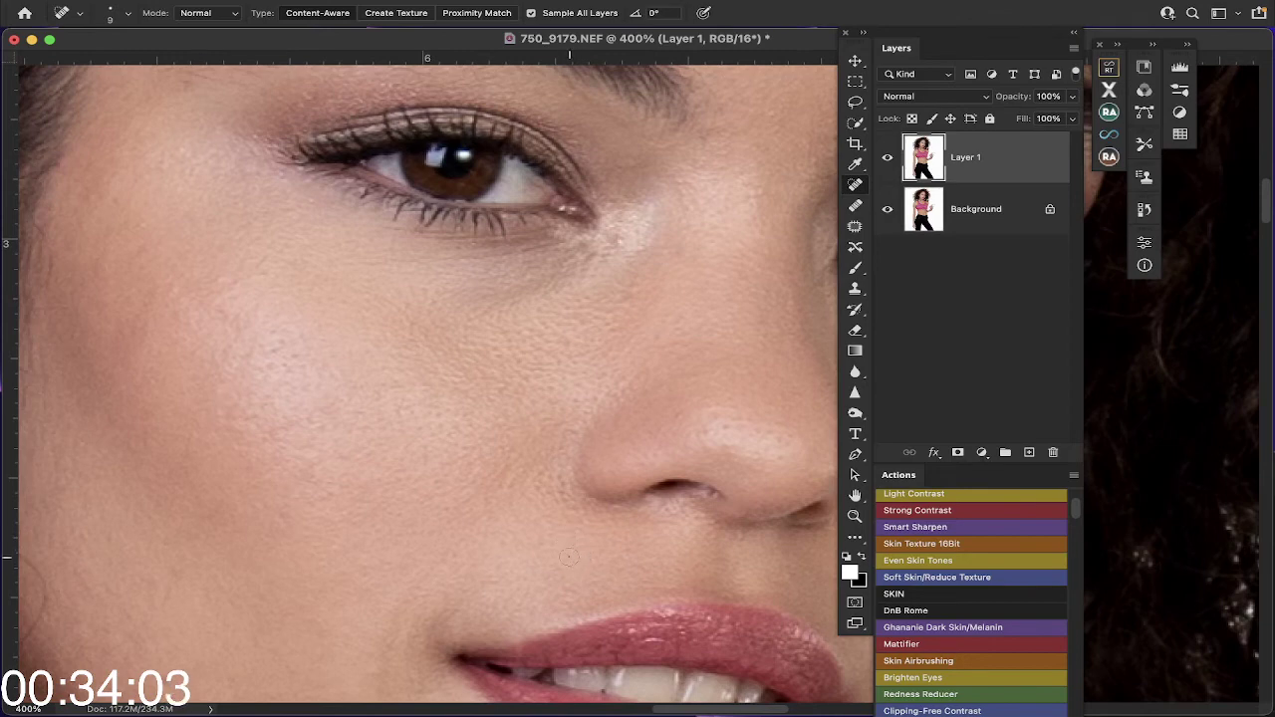
scroll(169, 538, down, 3)
click(168, 531)
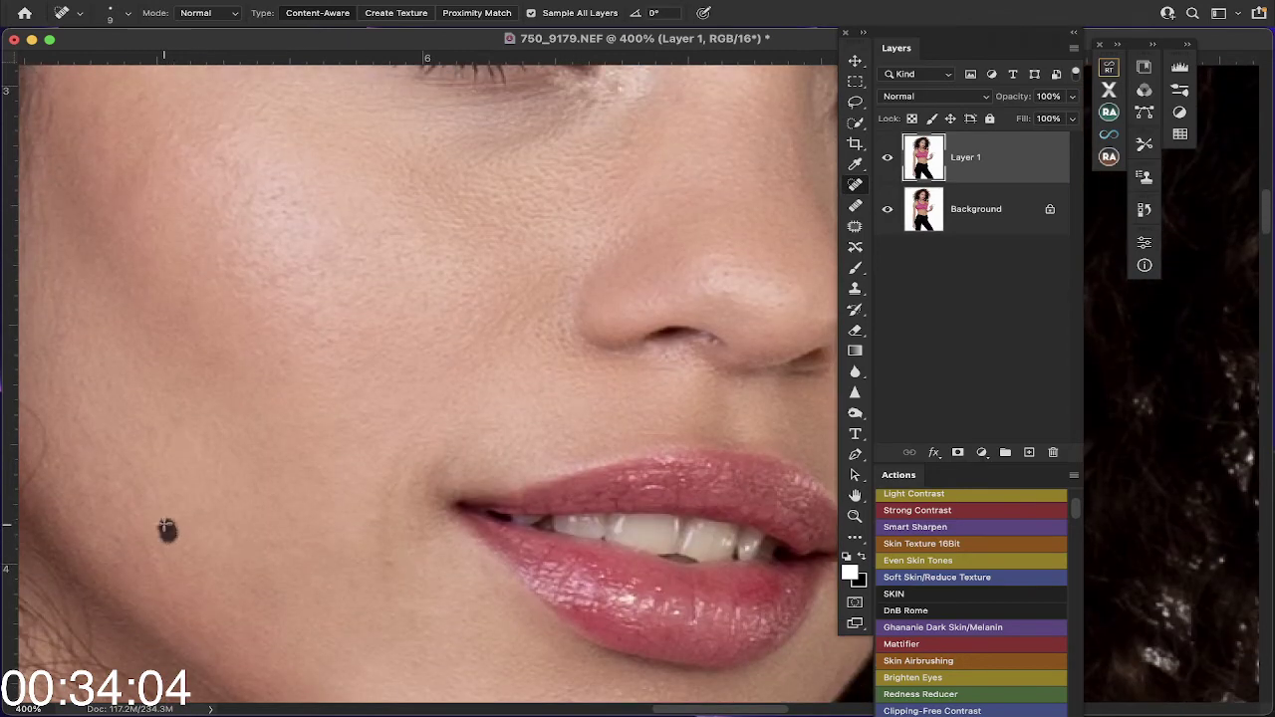
click(418, 535)
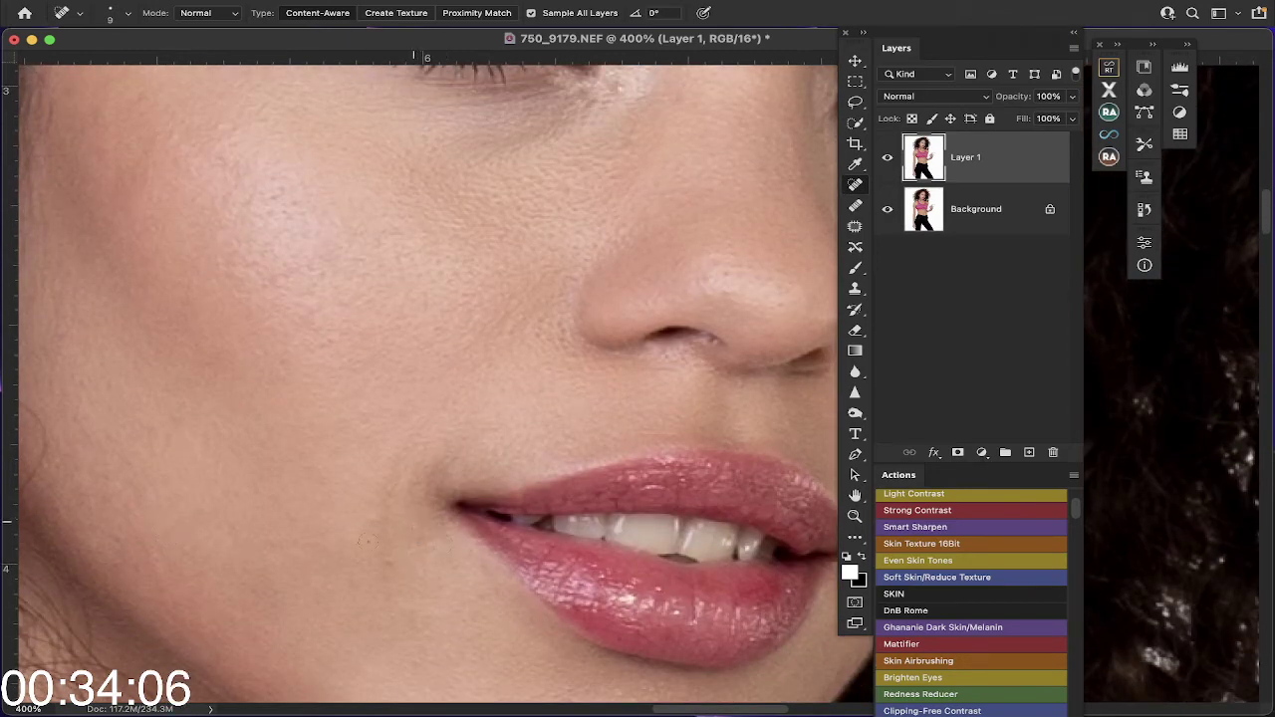
scroll(419, 535, left, 2)
scroll(419, 535, down, 1)
click(180, 508)
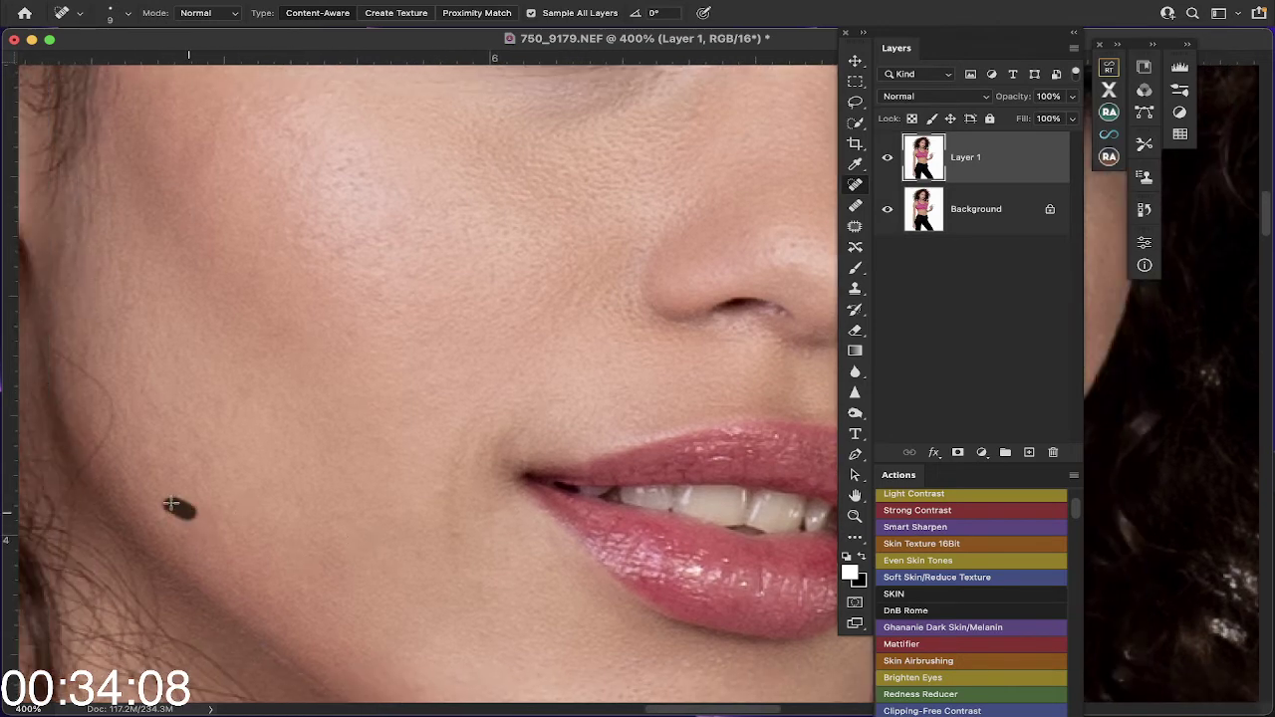
Step: Heal the dark mole on the chin below the lips
scroll(279, 498, down, 4)
scroll(278, 498, right, 3)
scroll(280, 469, up, 2)
scroll(280, 468, left, 2)
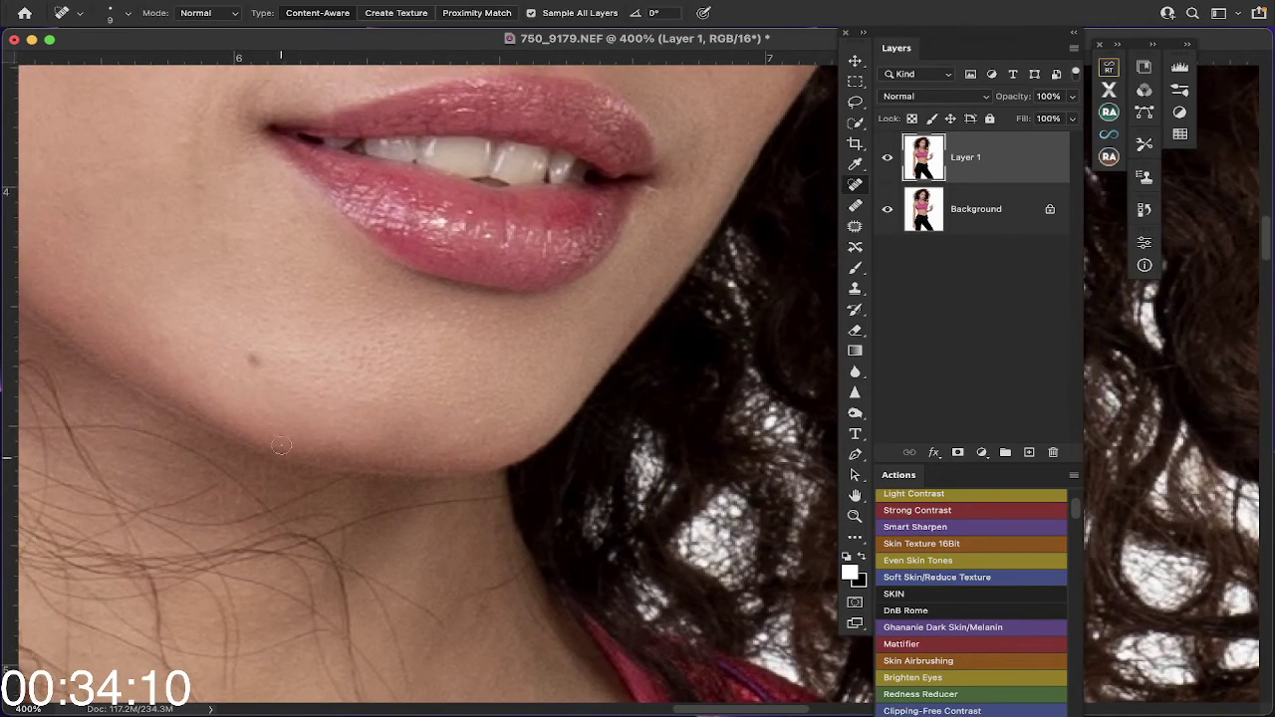
click(248, 362)
scroll(299, 348, down, 10)
scroll(299, 349, right, 3)
scroll(348, 333, left, 4)
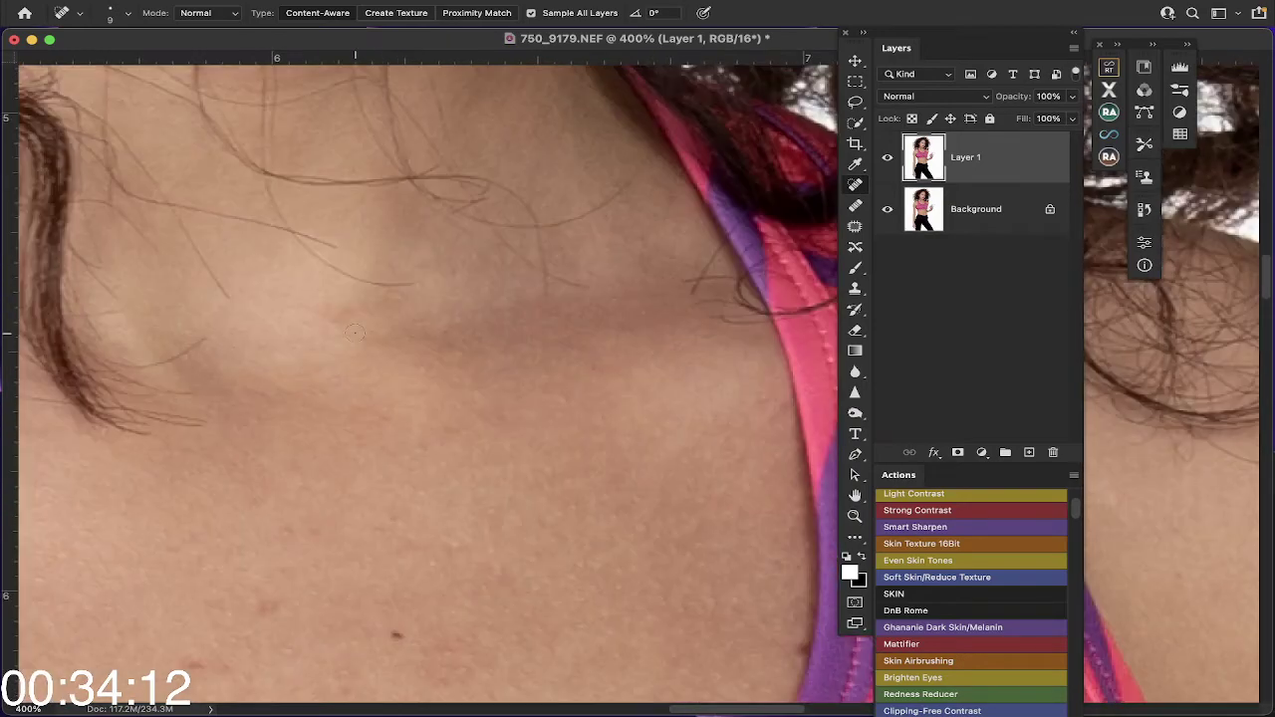
Step: Heal the moles and small dark spots on the chest above the neckline of the sports top
scroll(354, 332, down, 5)
scroll(354, 331, left, 4)
drag(498, 365, 481, 365)
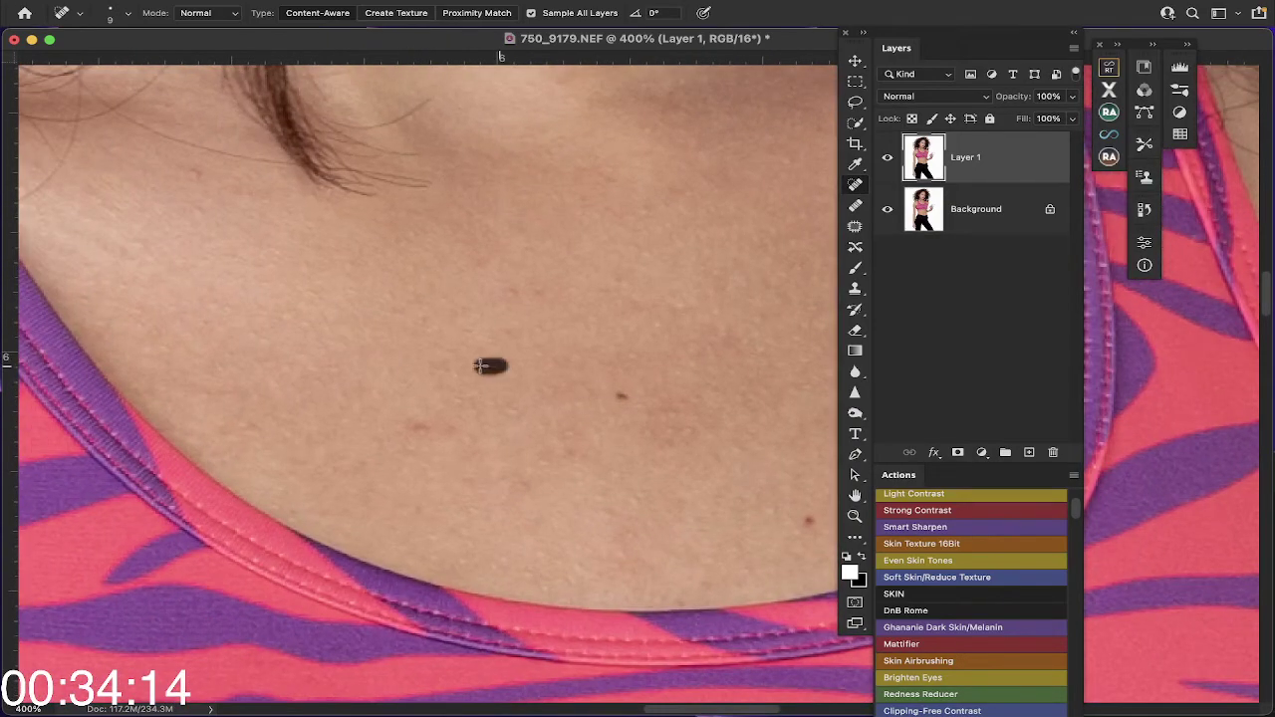
click(619, 396)
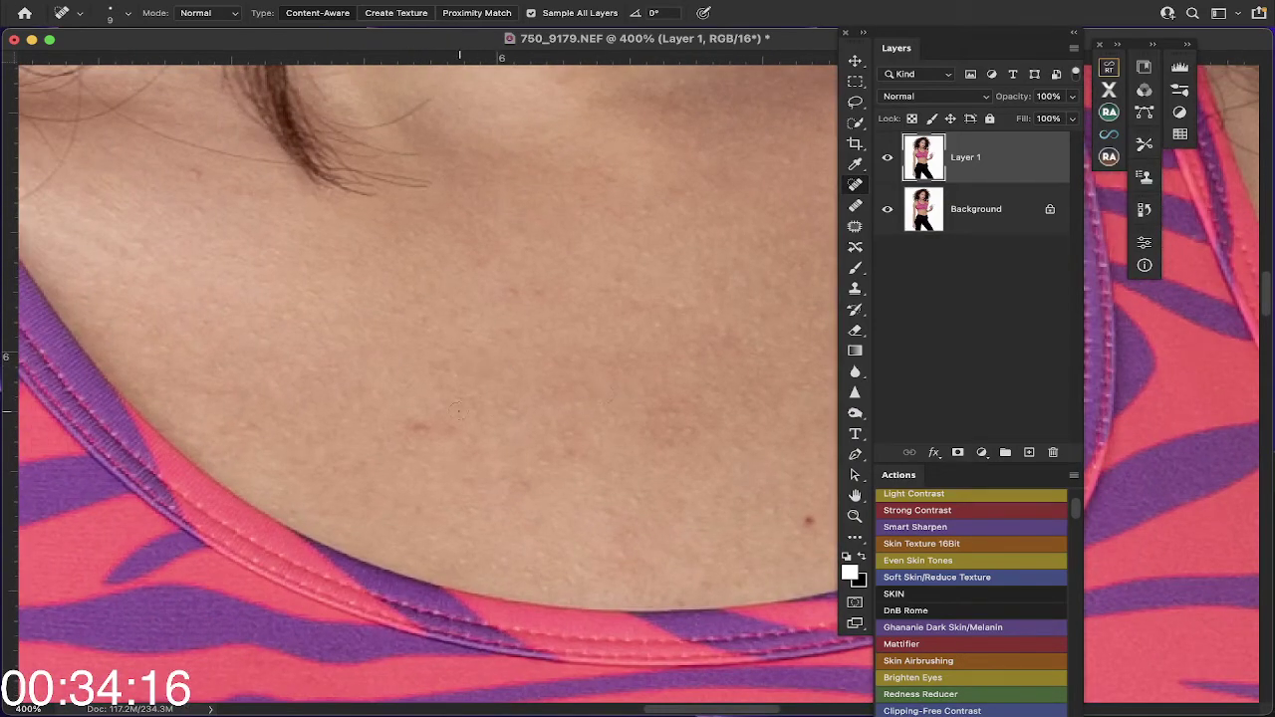
click(419, 426)
scroll(457, 435, down, 2)
scroll(457, 434, right, 4)
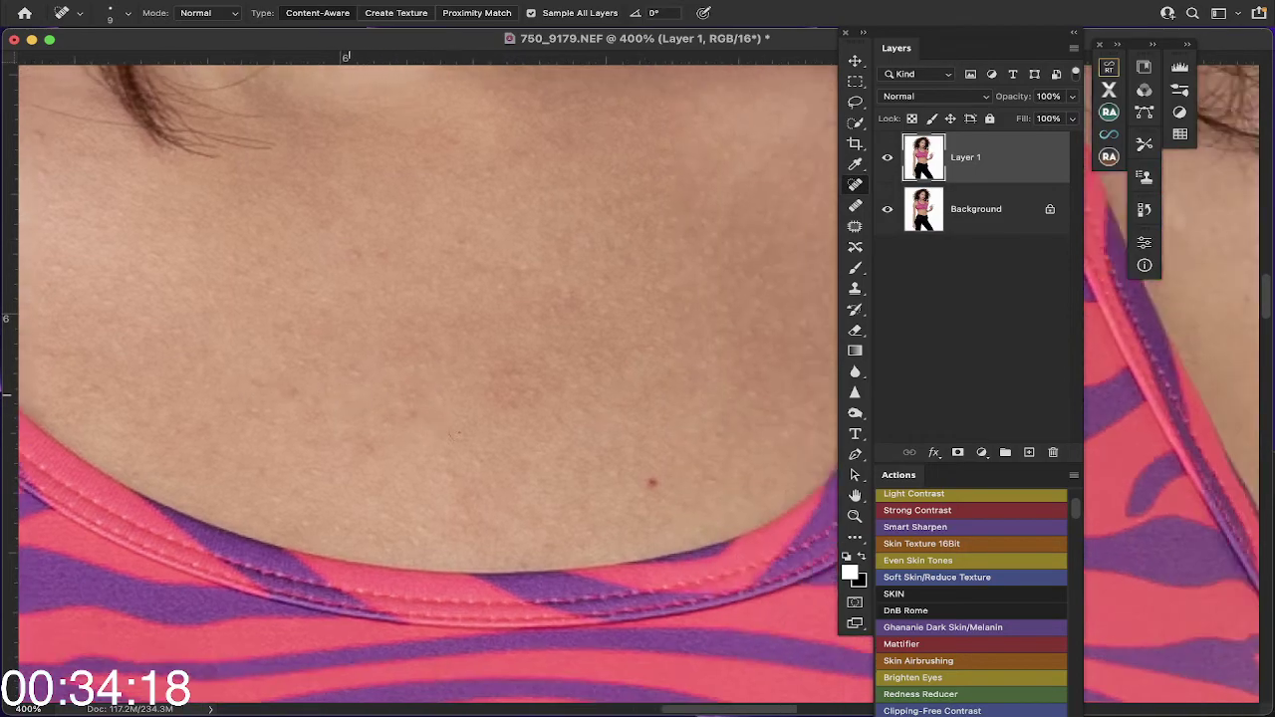
scroll(458, 434, right, 3)
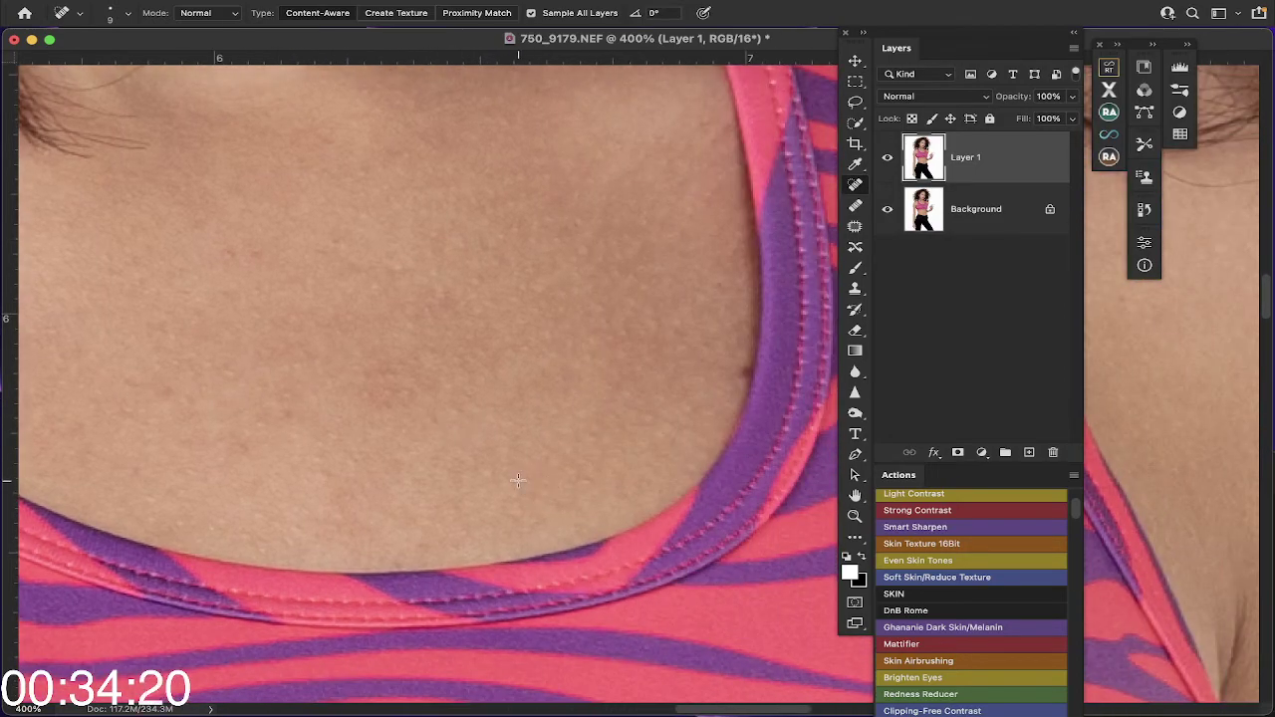
Step: Heal away the stray hairs lying across the shoulder beside the strap of the sports top
scroll(531, 485, up, 10)
scroll(548, 468, left, 10)
scroll(565, 449, left, 5)
scroll(565, 449, down, 3)
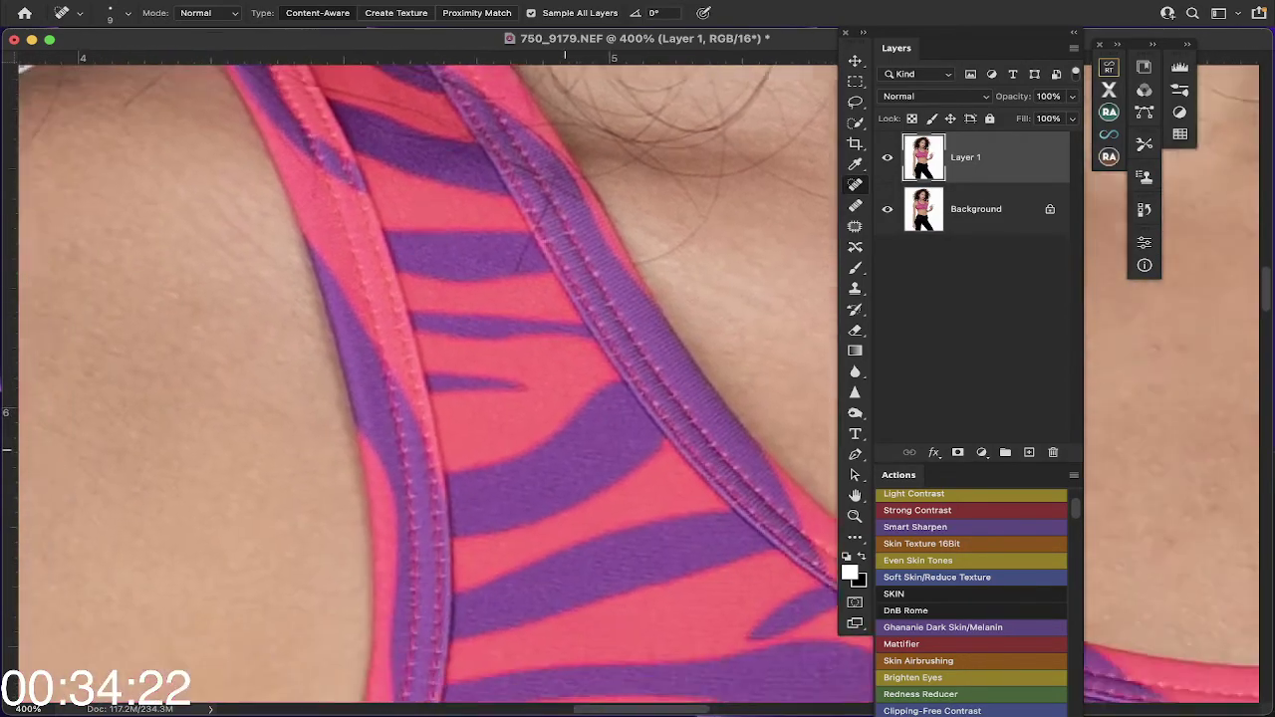
scroll(565, 450, left, 6)
scroll(565, 450, down, 2)
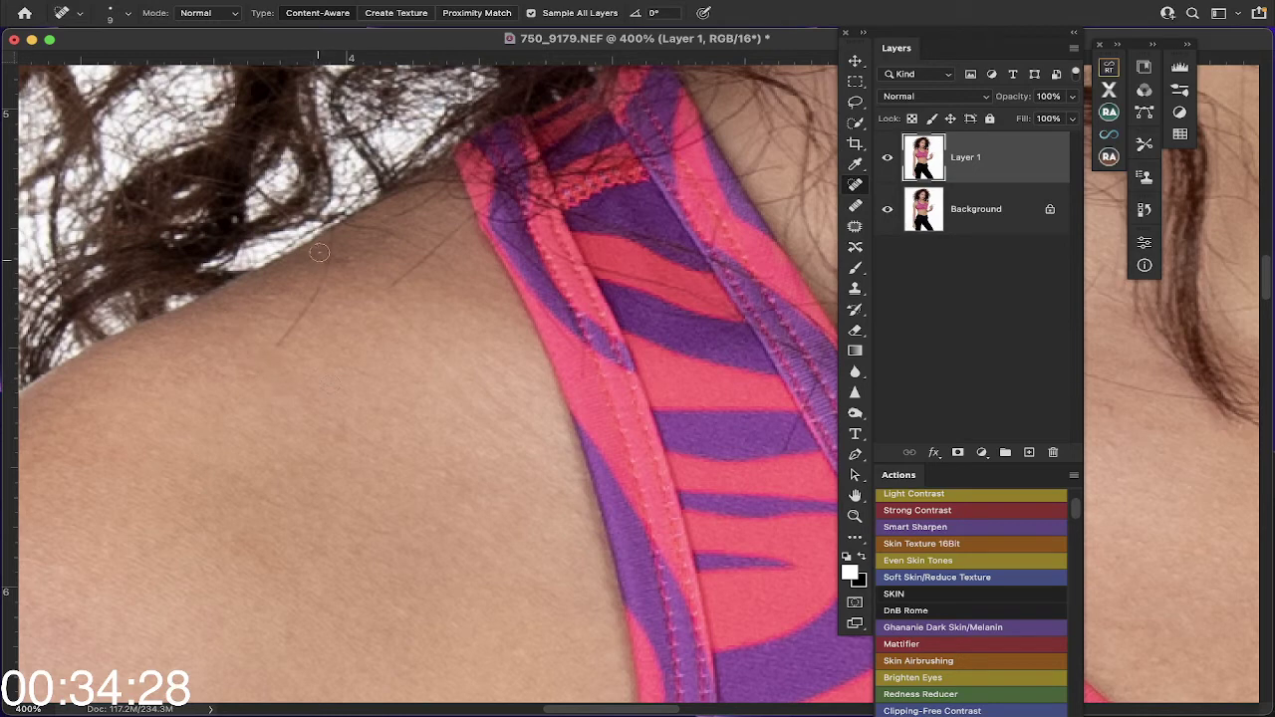
drag(317, 302, 286, 341)
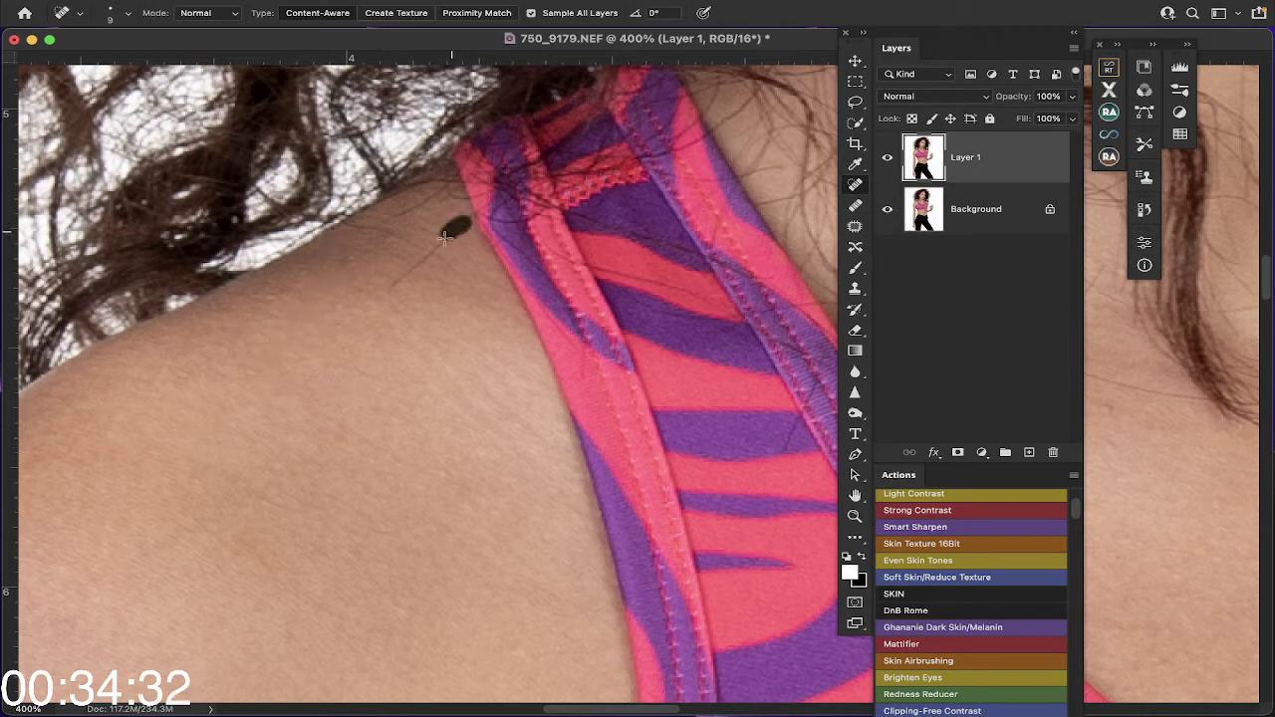
Step: Examine the chest, the bent arm, the hand holding the bottle and the midriff for remaining blemishes
scroll(387, 291, right, 20)
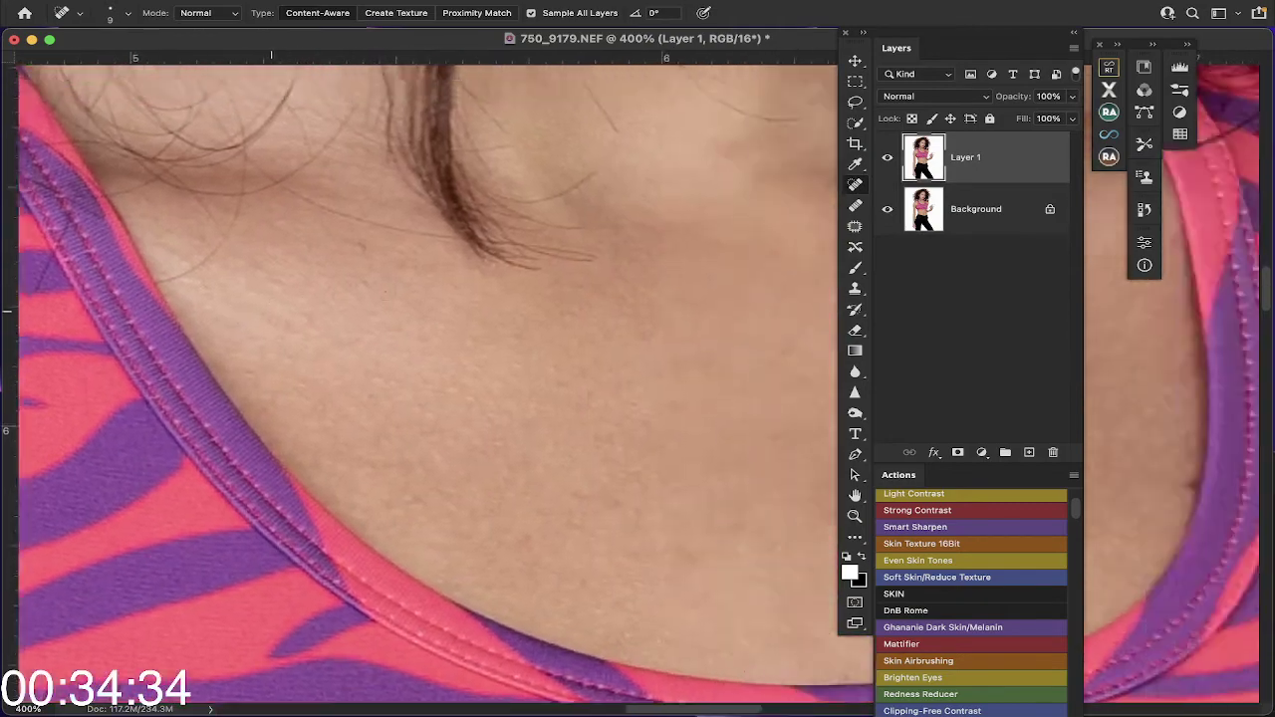
scroll(387, 291, down, 10)
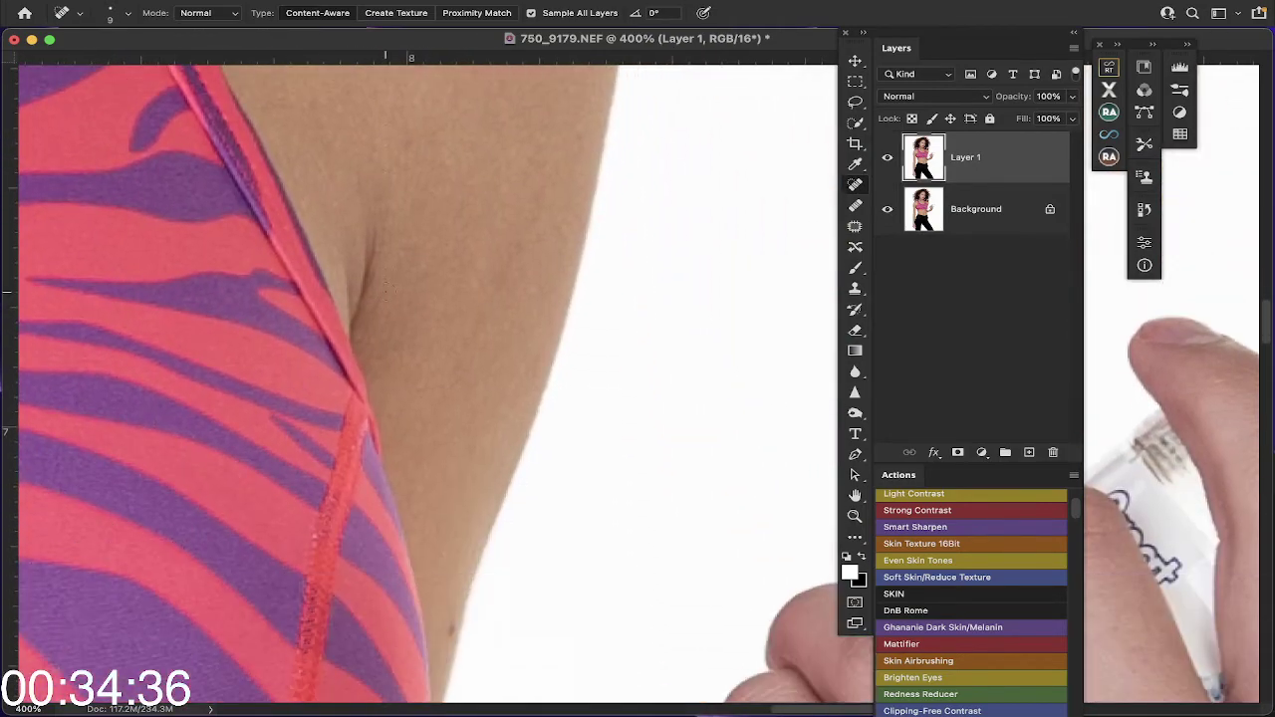
scroll(386, 291, down, 15)
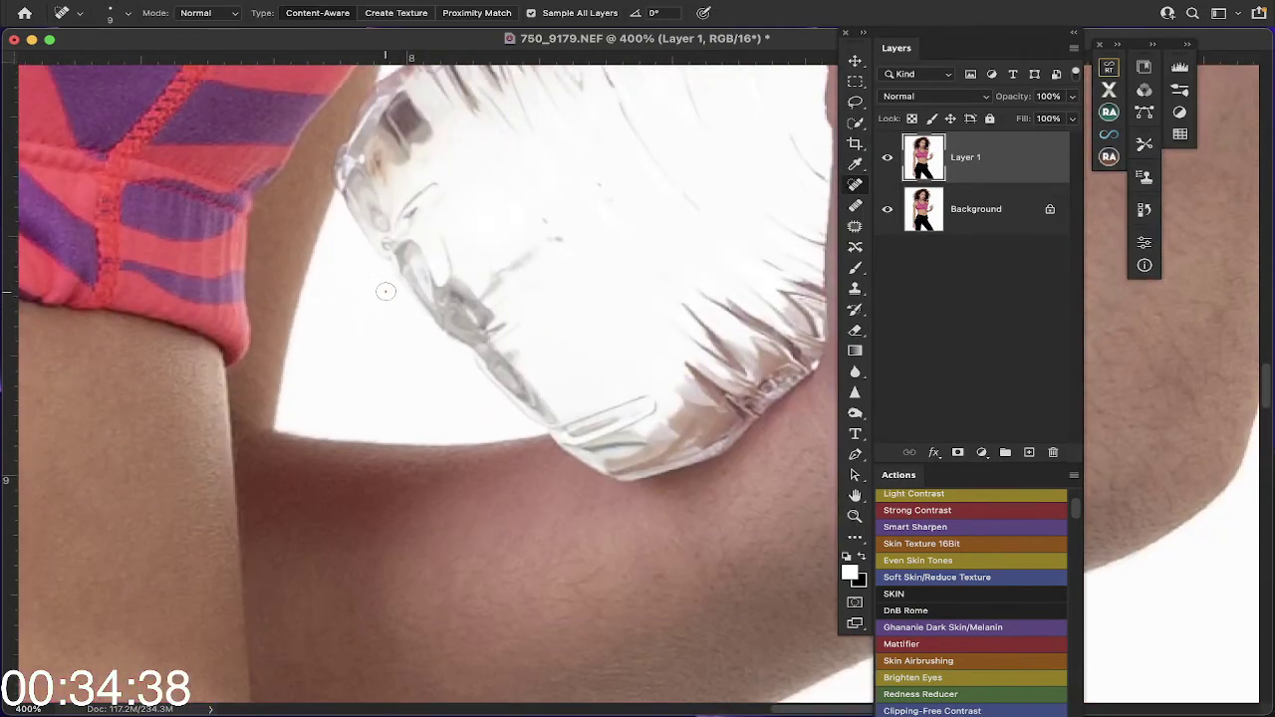
scroll(387, 289, up, 10)
scroll(386, 289, right, 5)
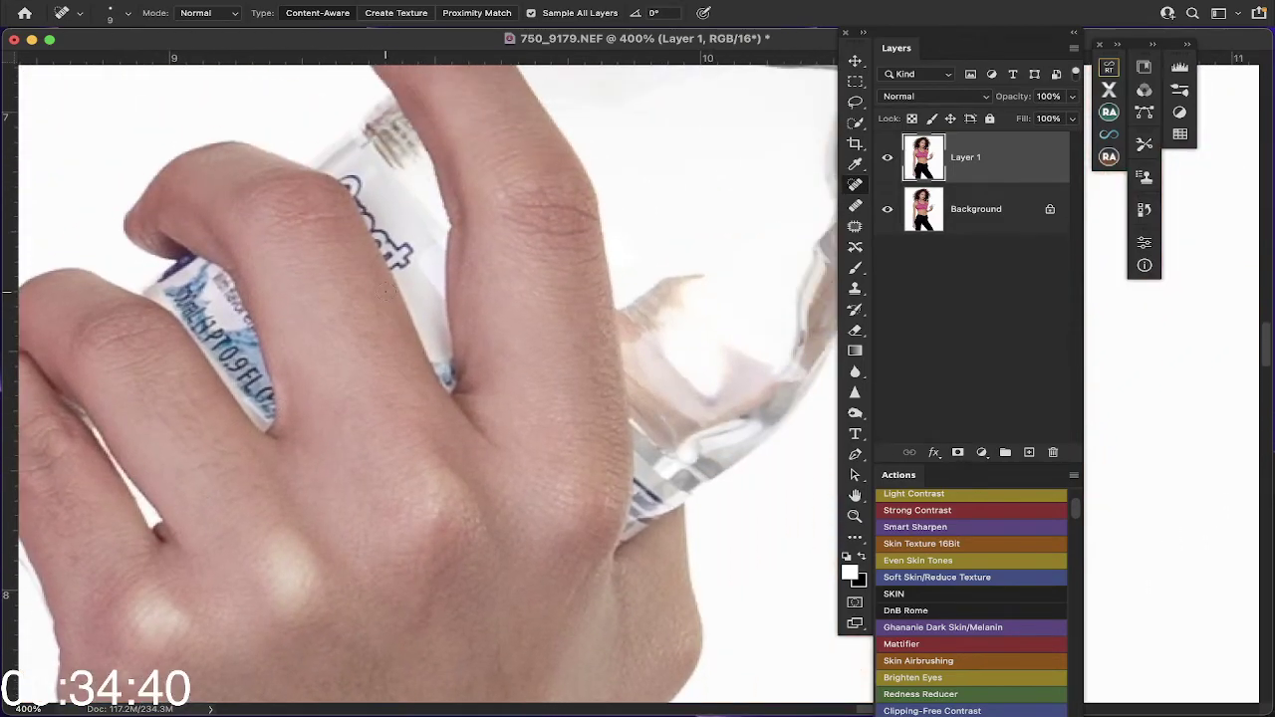
scroll(386, 289, down, 10)
scroll(386, 289, left, 7)
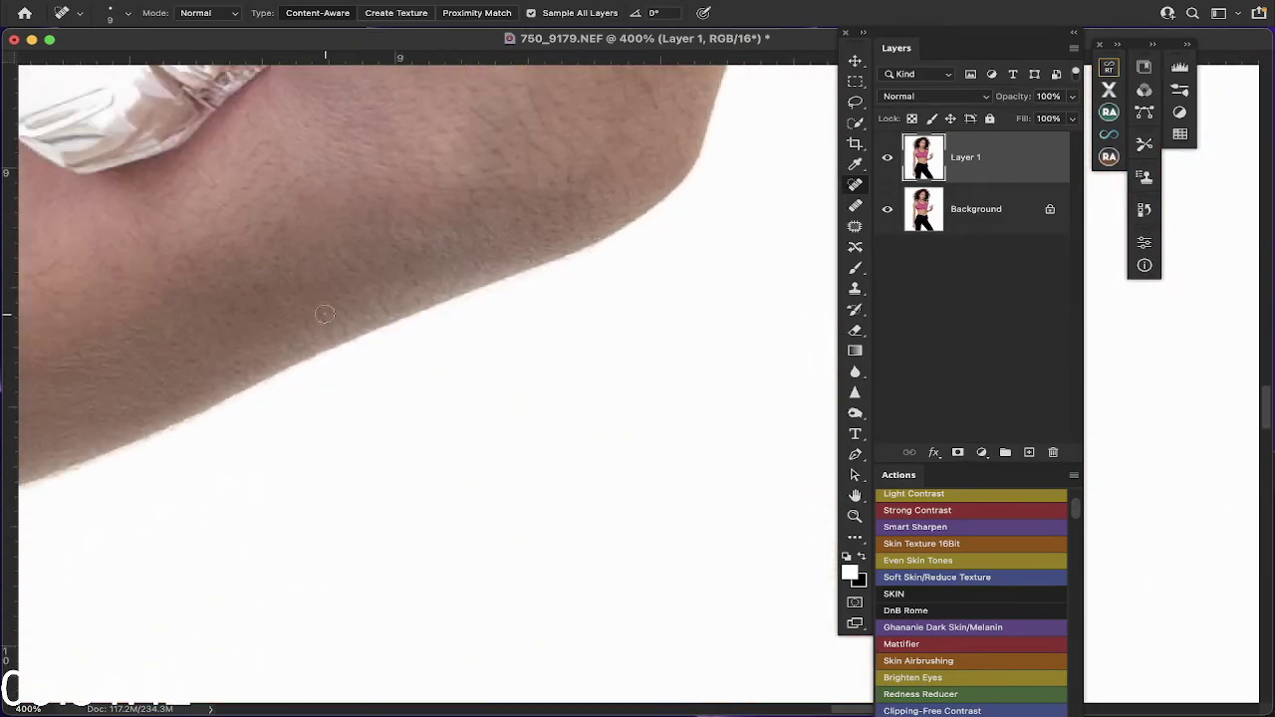
scroll(309, 314, down, 8)
scroll(310, 314, left, 6)
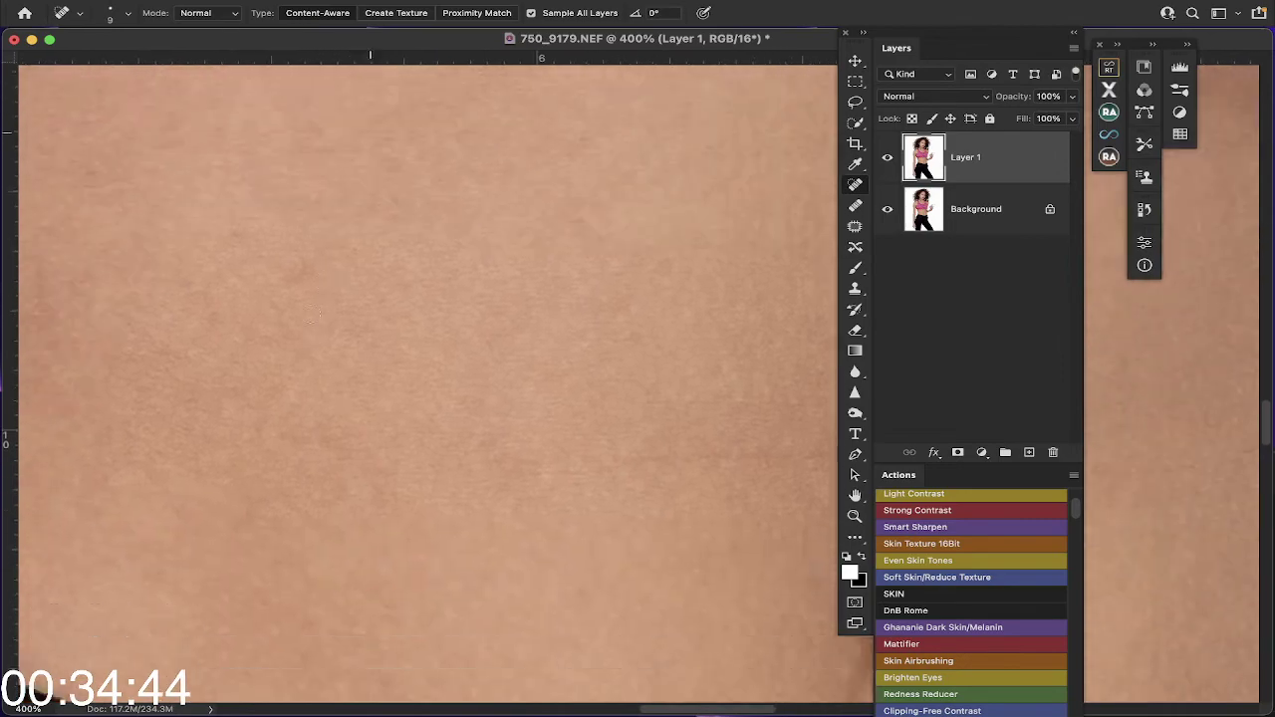
scroll(309, 314, down, 6)
scroll(309, 313, up, 10)
scroll(310, 314, left, 4)
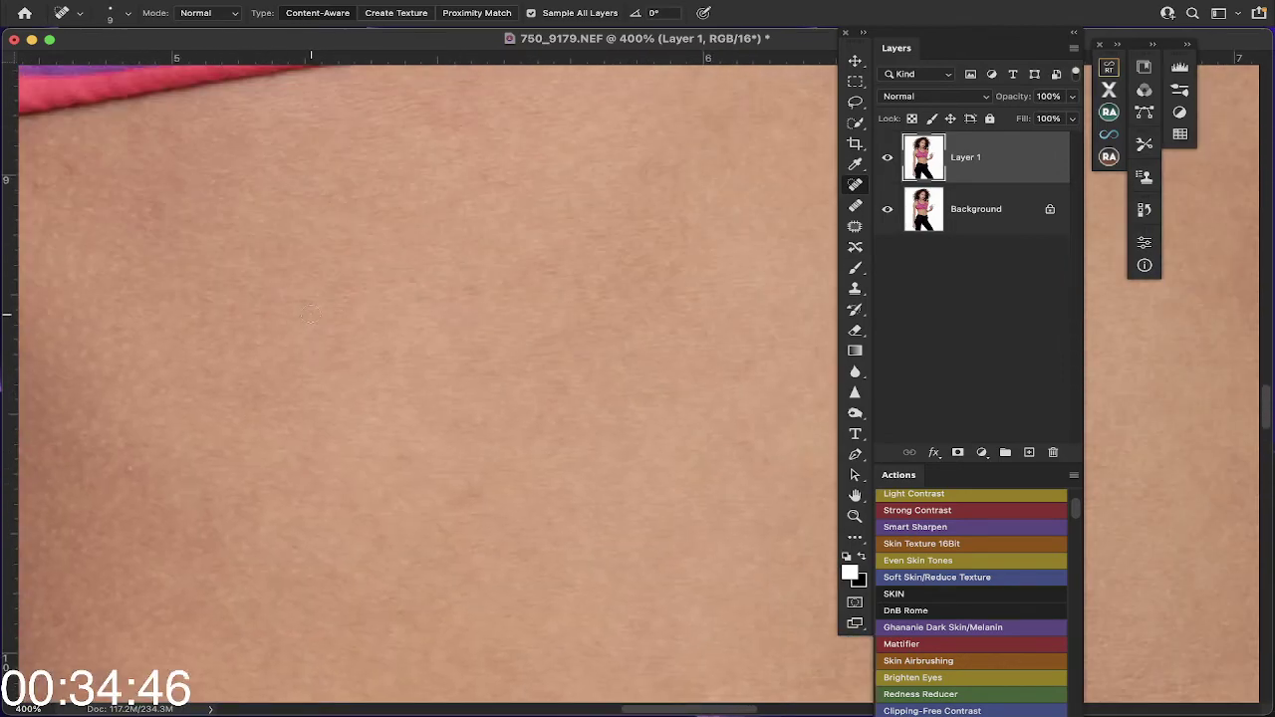
Step: Check the sports top and the underarm creases for flaws, then view the whole image fitted to the window
scroll(310, 314, up, 10)
scroll(310, 314, left, 6)
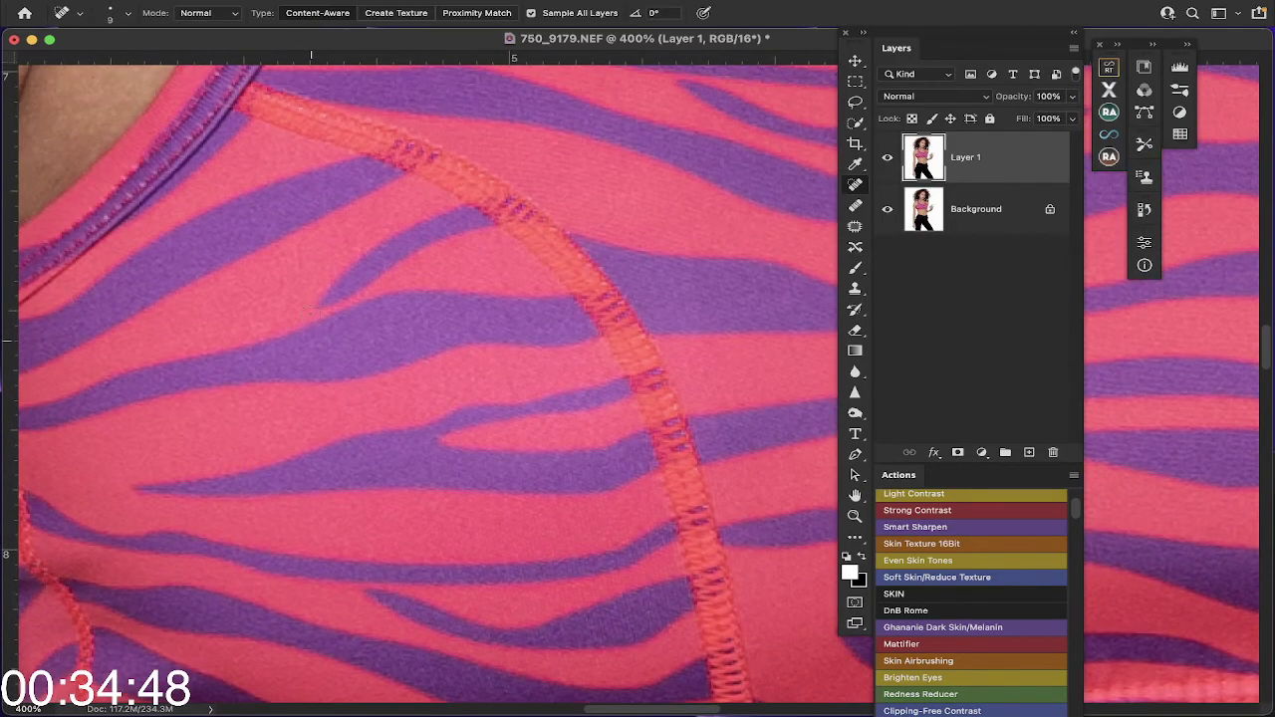
scroll(310, 314, up, 8)
scroll(310, 314, left, 8)
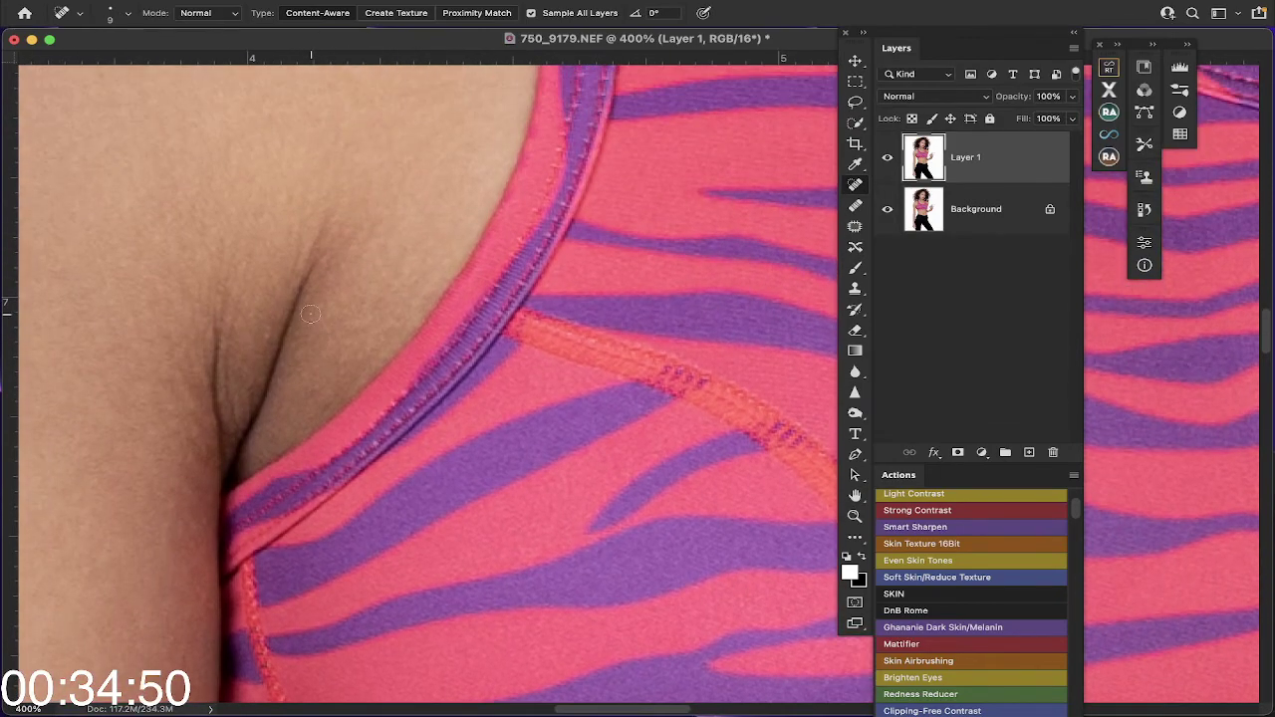
scroll(309, 314, up, 4)
scroll(309, 314, down, 5)
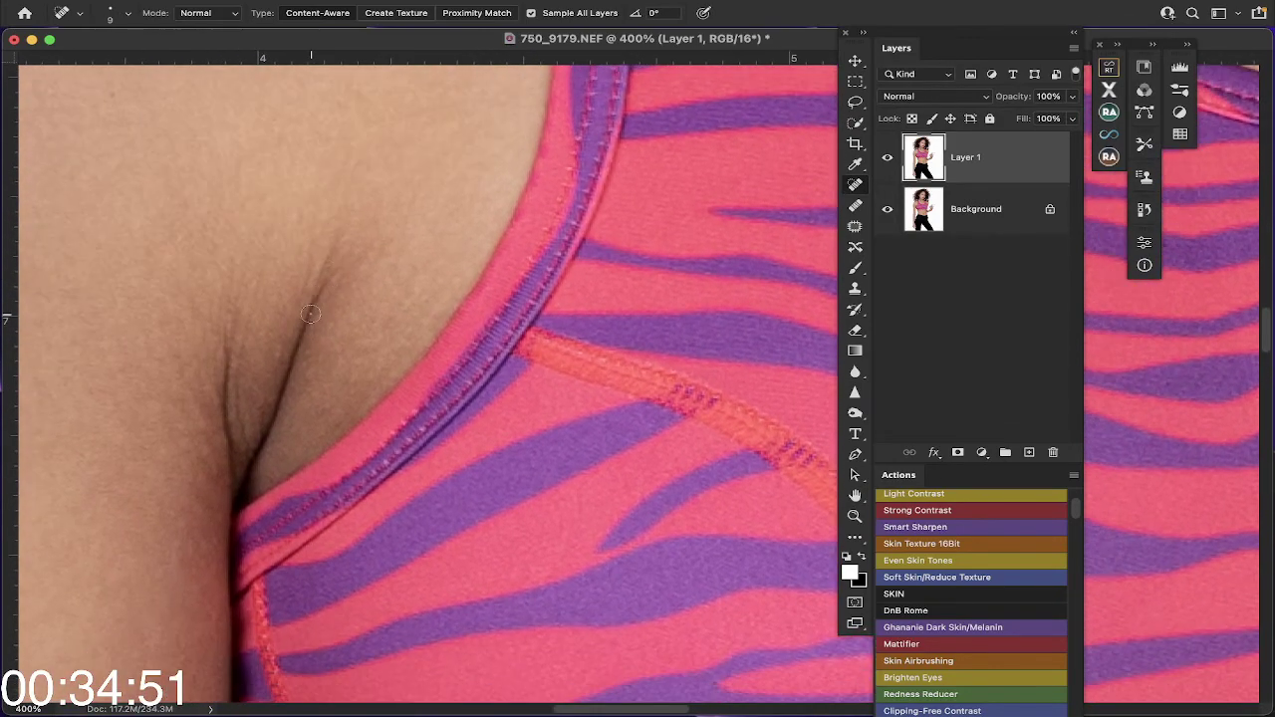
scroll(309, 314, left, 1)
scroll(310, 314, up, 2)
scroll(310, 313, down, 6)
scroll(309, 314, left, 2)
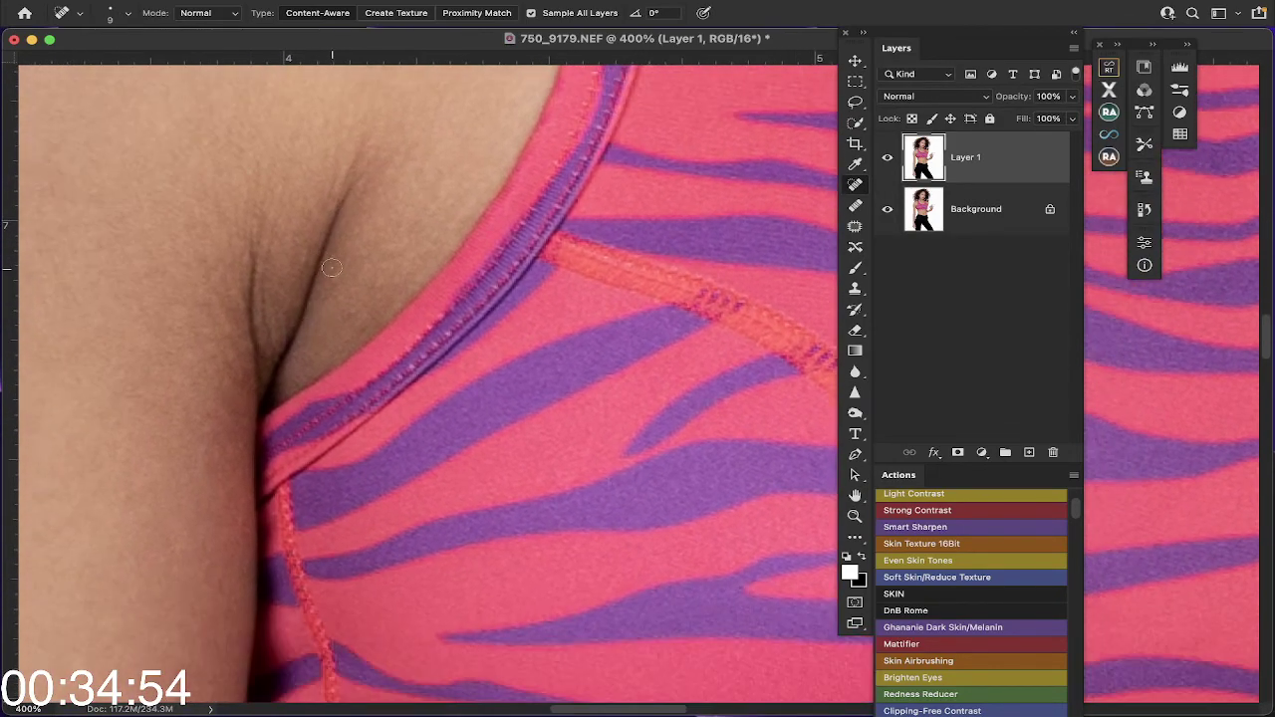
scroll(331, 266, down, 3)
key(super+0)
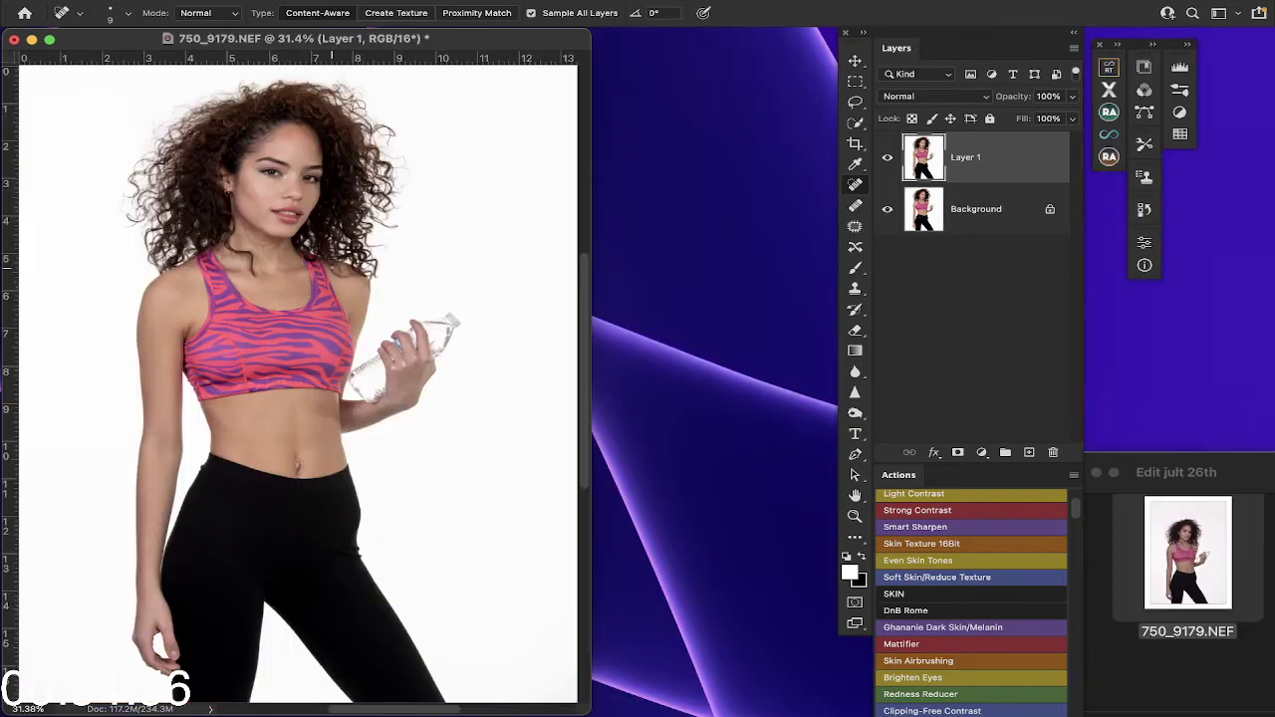
Step: Run the Basic Frequency Separation action at 100% view of the face, with a Gaussian Blur radius of 5.4 pixels
scroll(996, 528, up, 4)
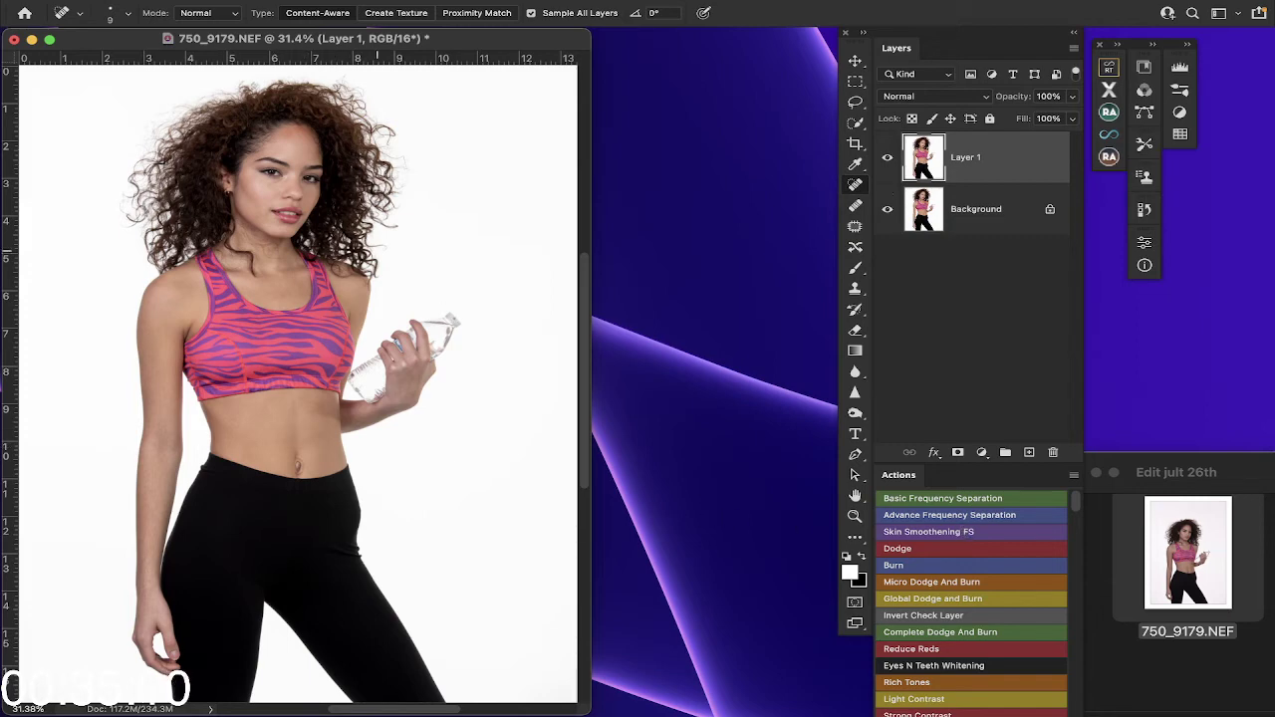
click(855, 515)
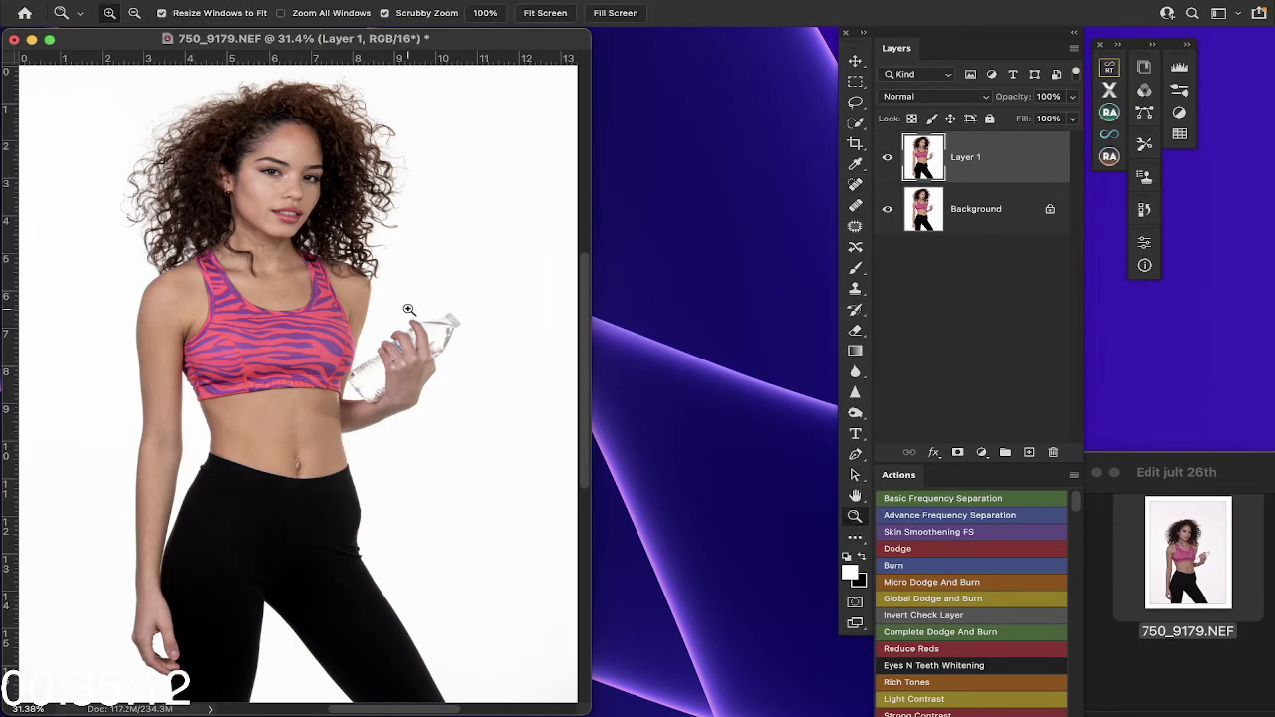
click(265, 190)
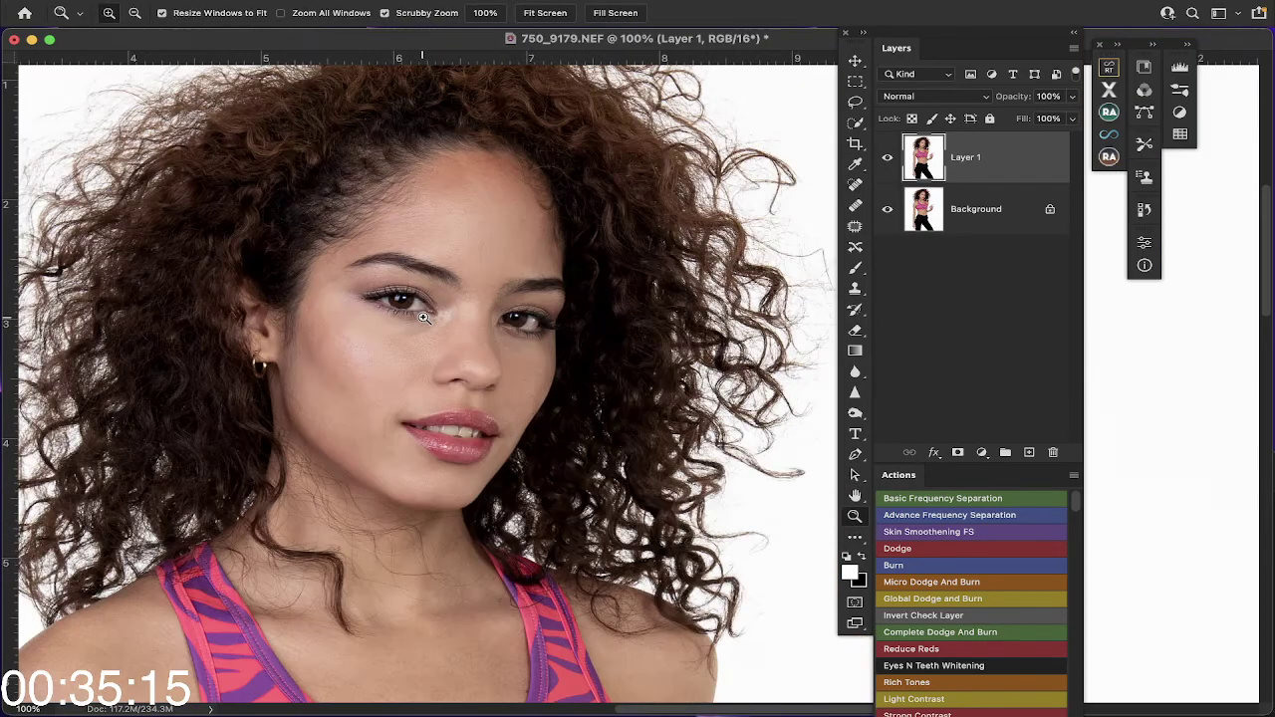
click(423, 317)
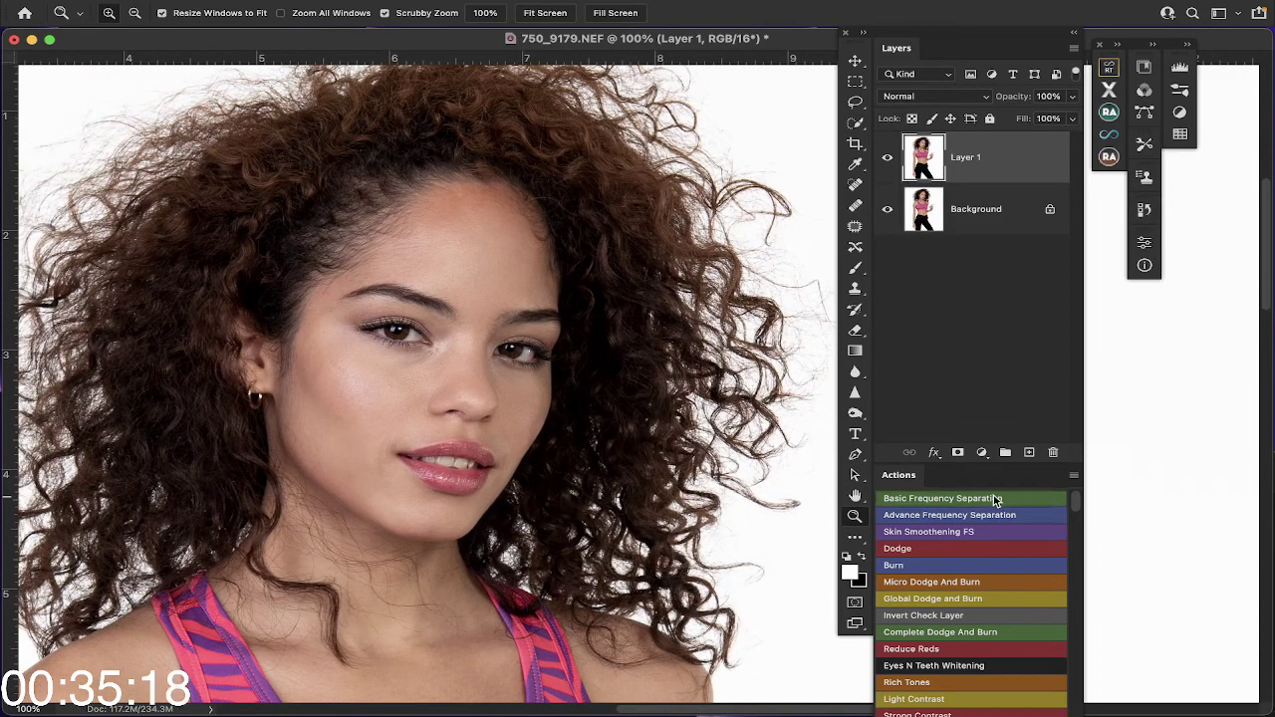
click(993, 498)
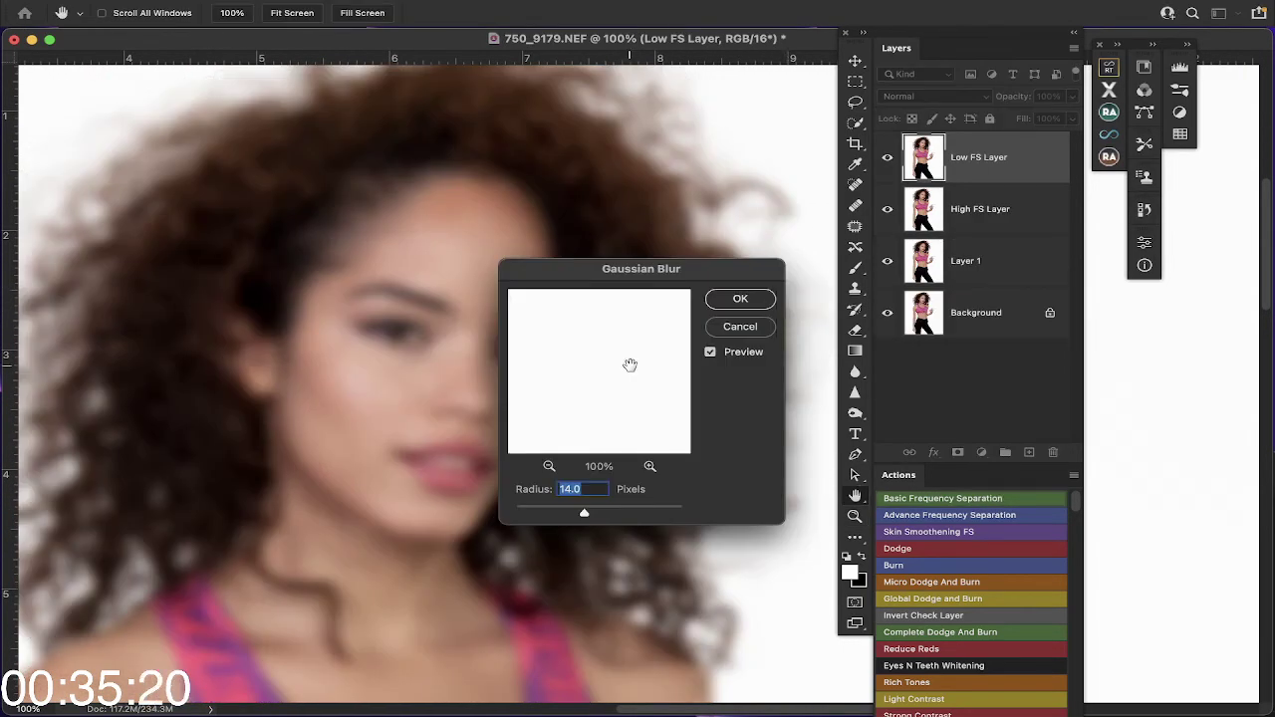
drag(583, 514, 563, 516)
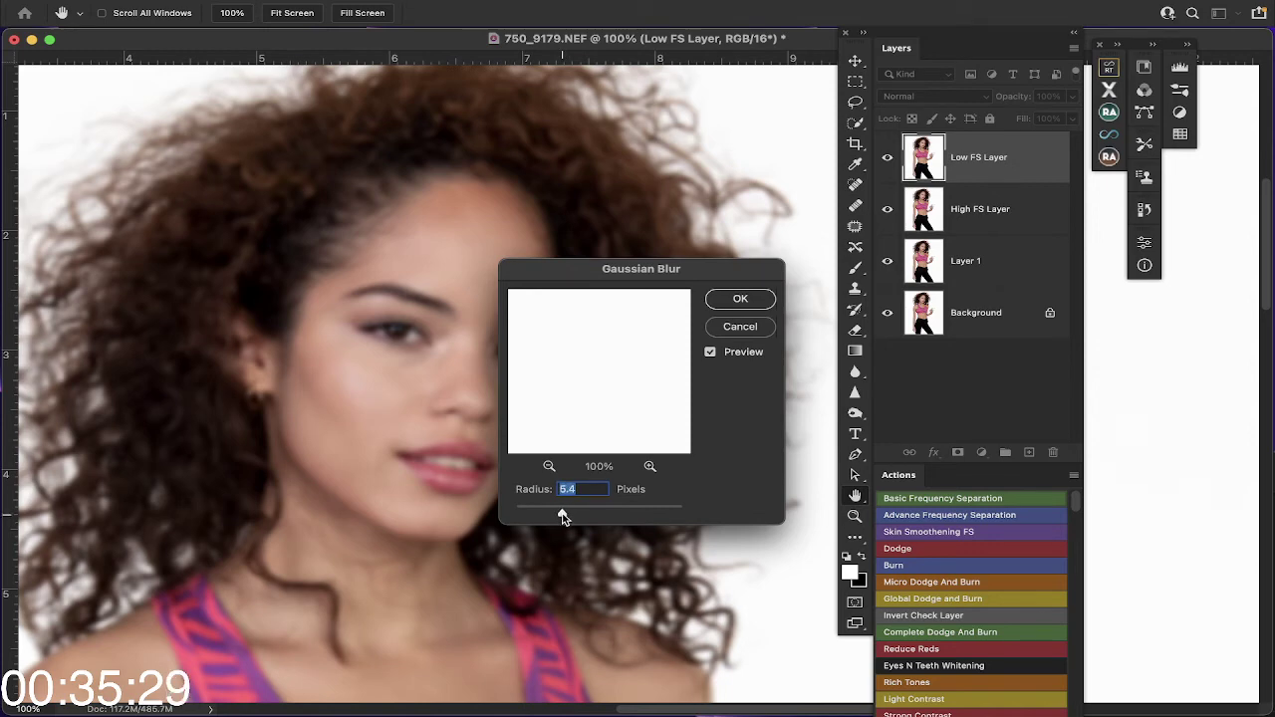
click(752, 303)
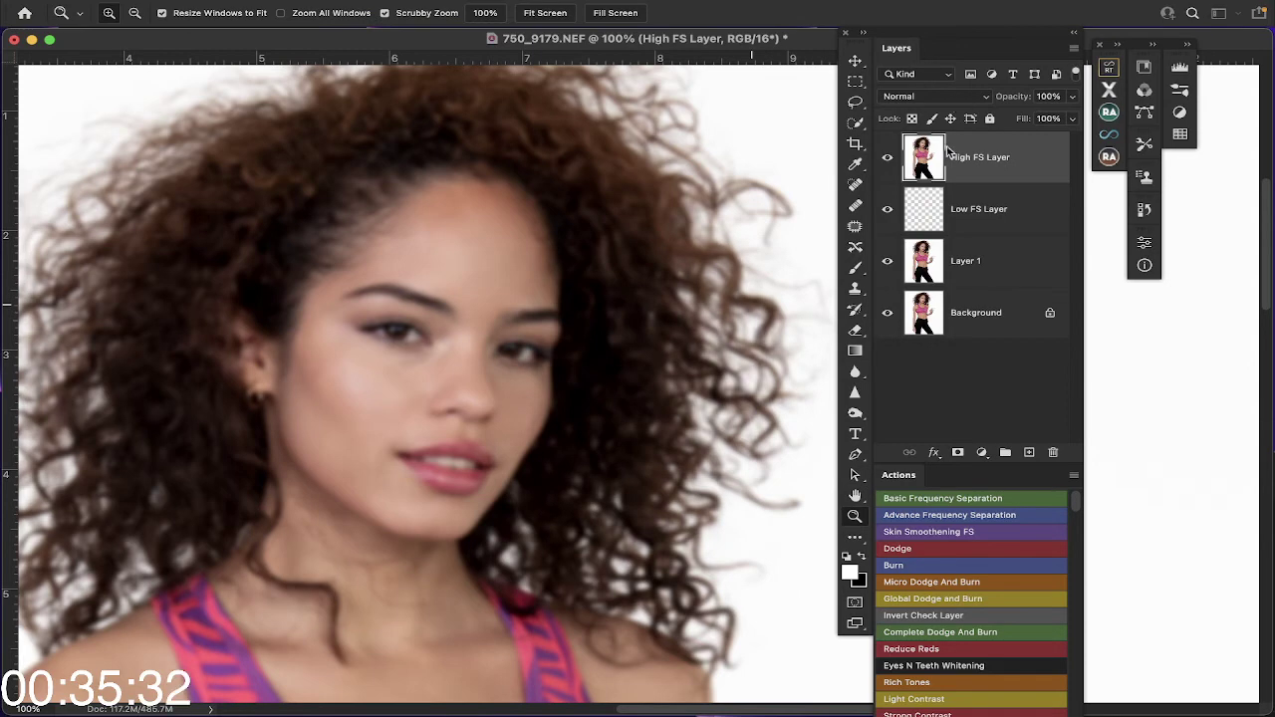
click(907, 142)
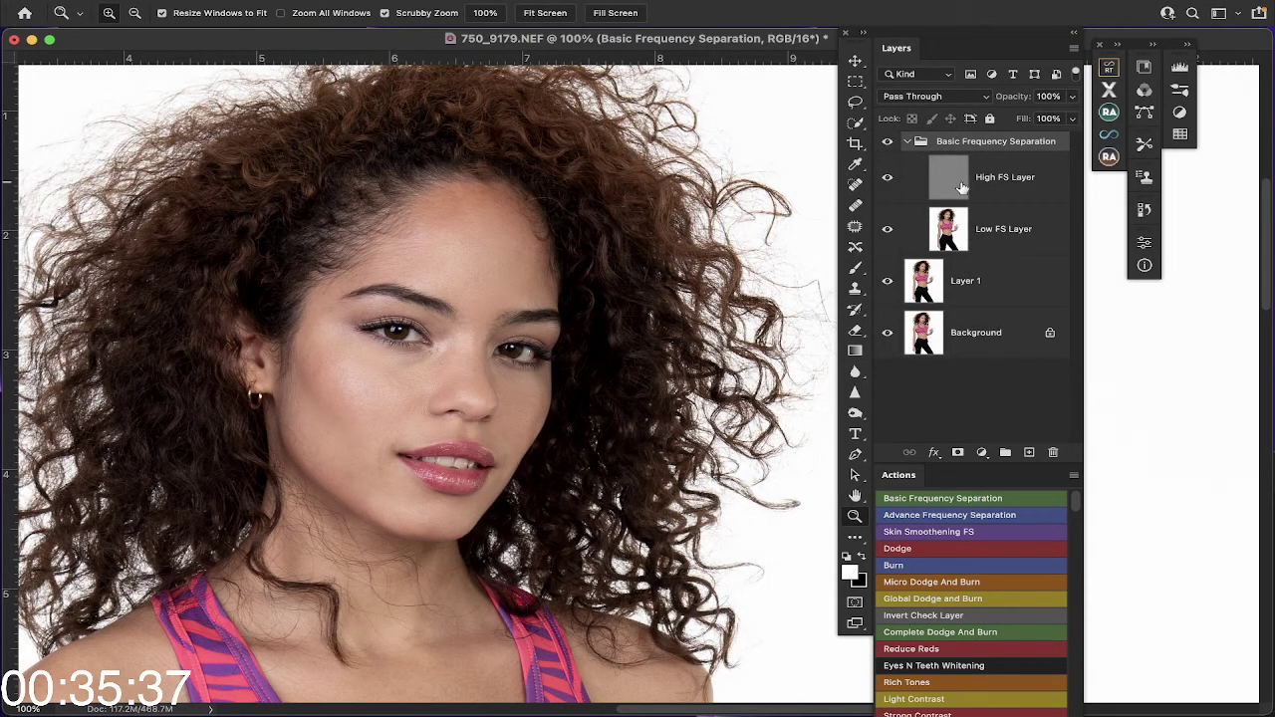
Step: Add a Black & White adjustment layer above the High FS Layer with Reds at -38, and hide the High FS Layer
click(956, 189)
click(983, 453)
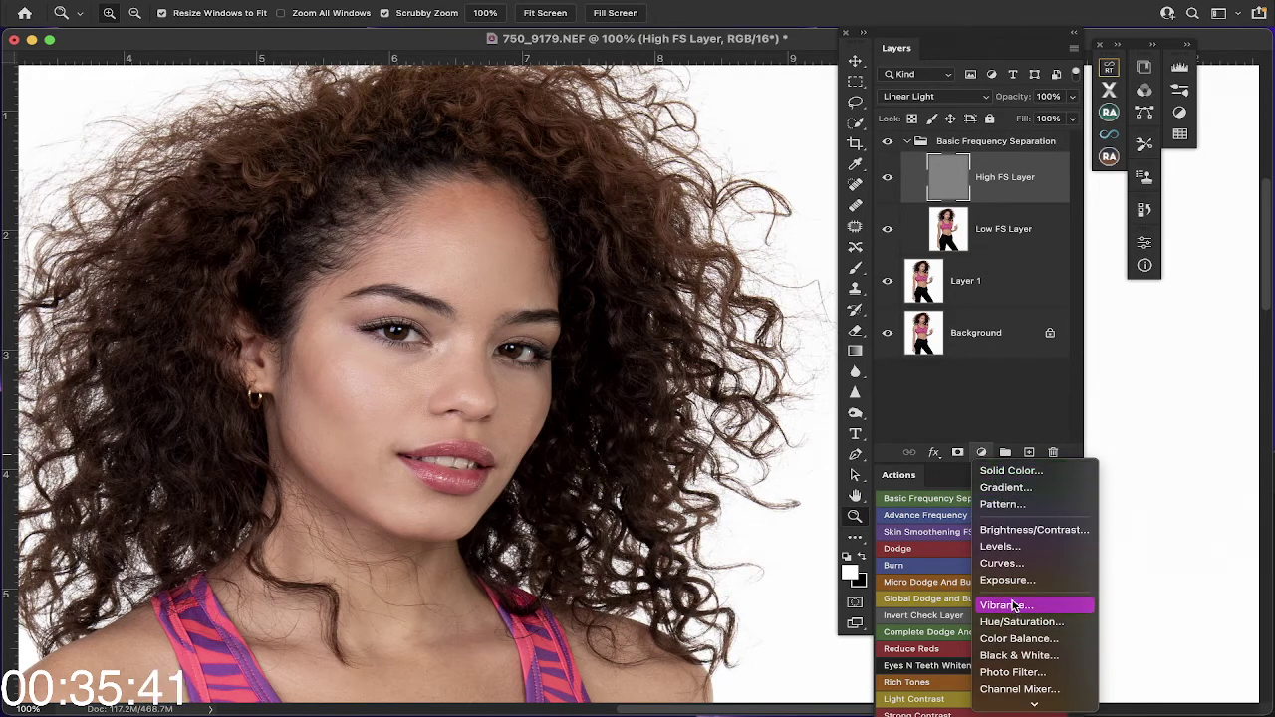
scroll(1016, 610, down, 3)
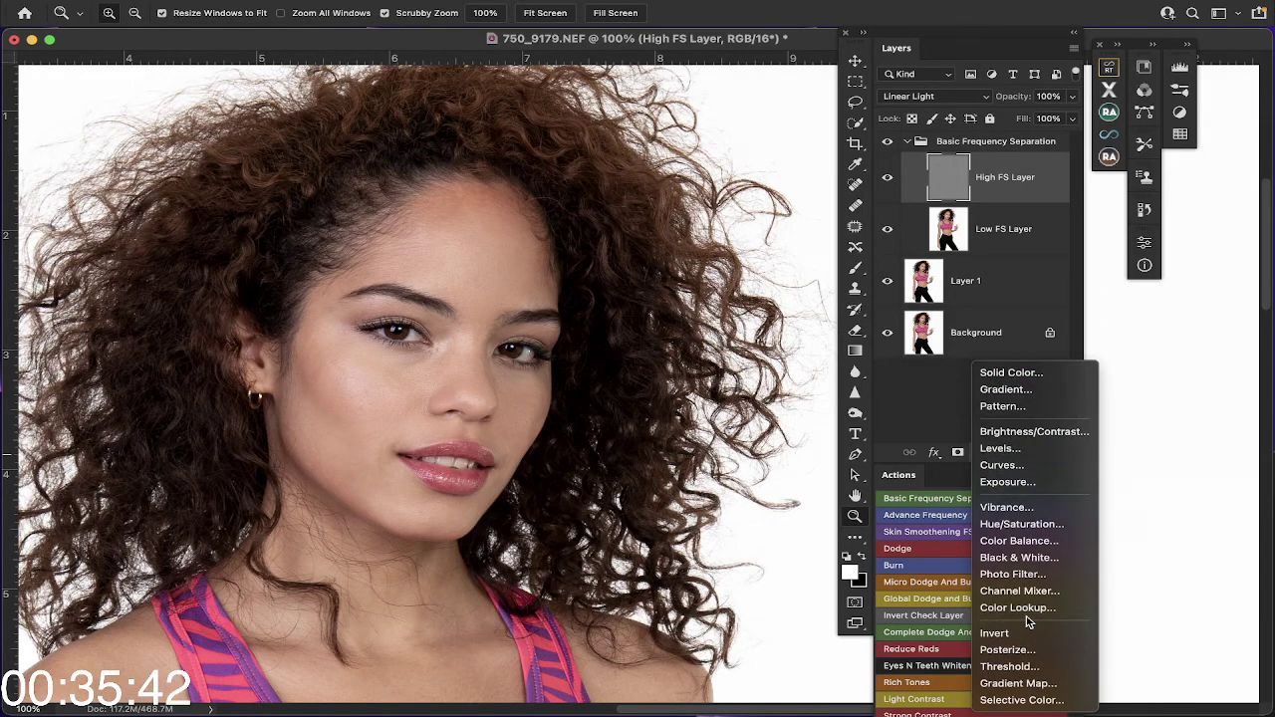
click(1019, 558)
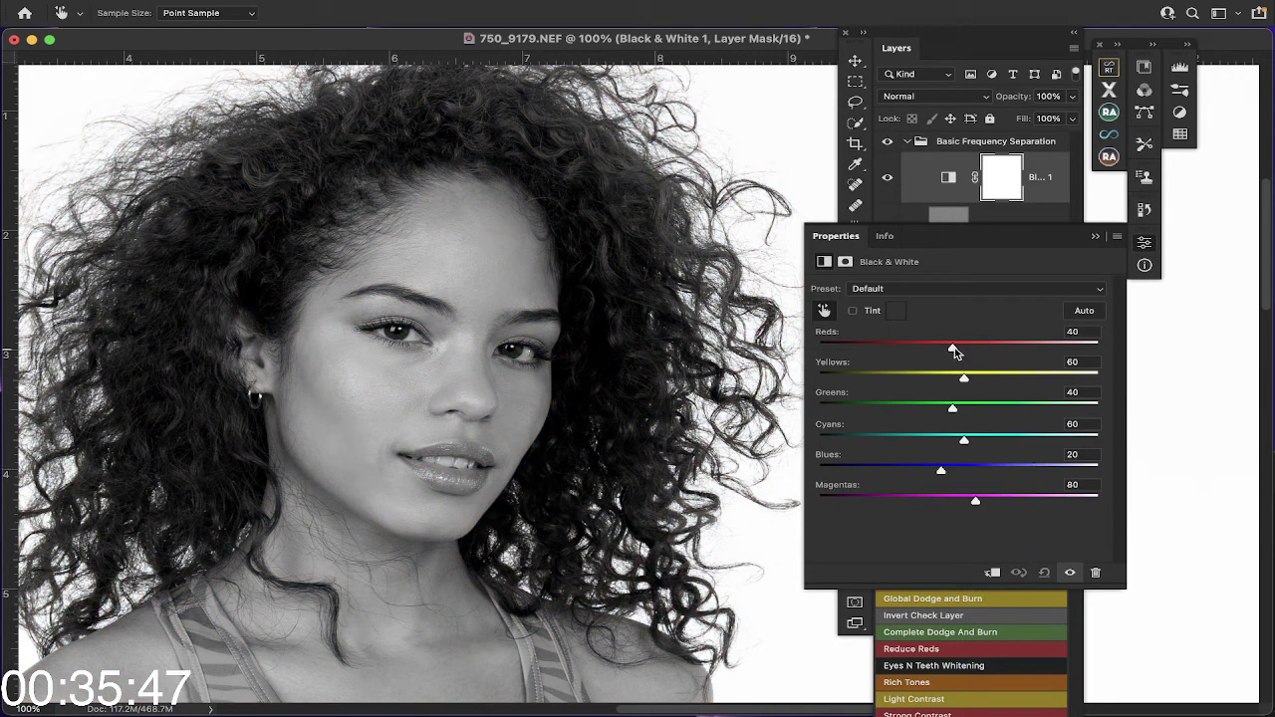
drag(948, 350, 909, 350)
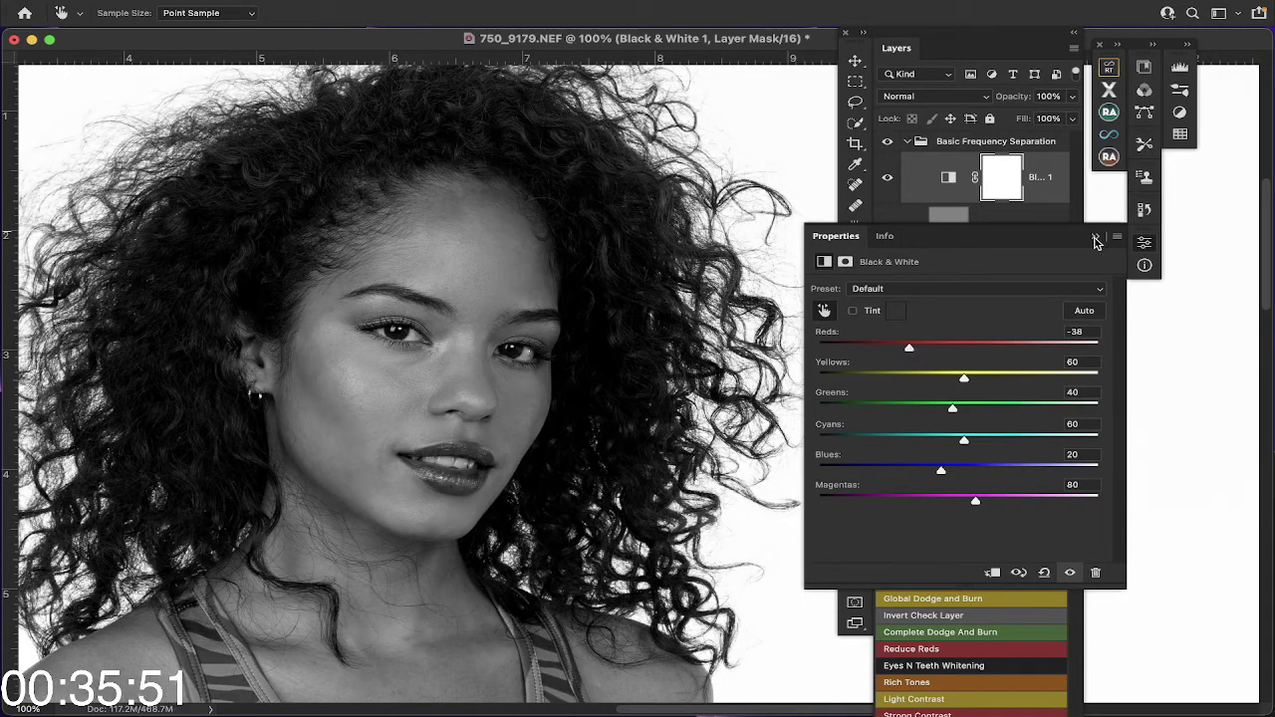
click(1095, 236)
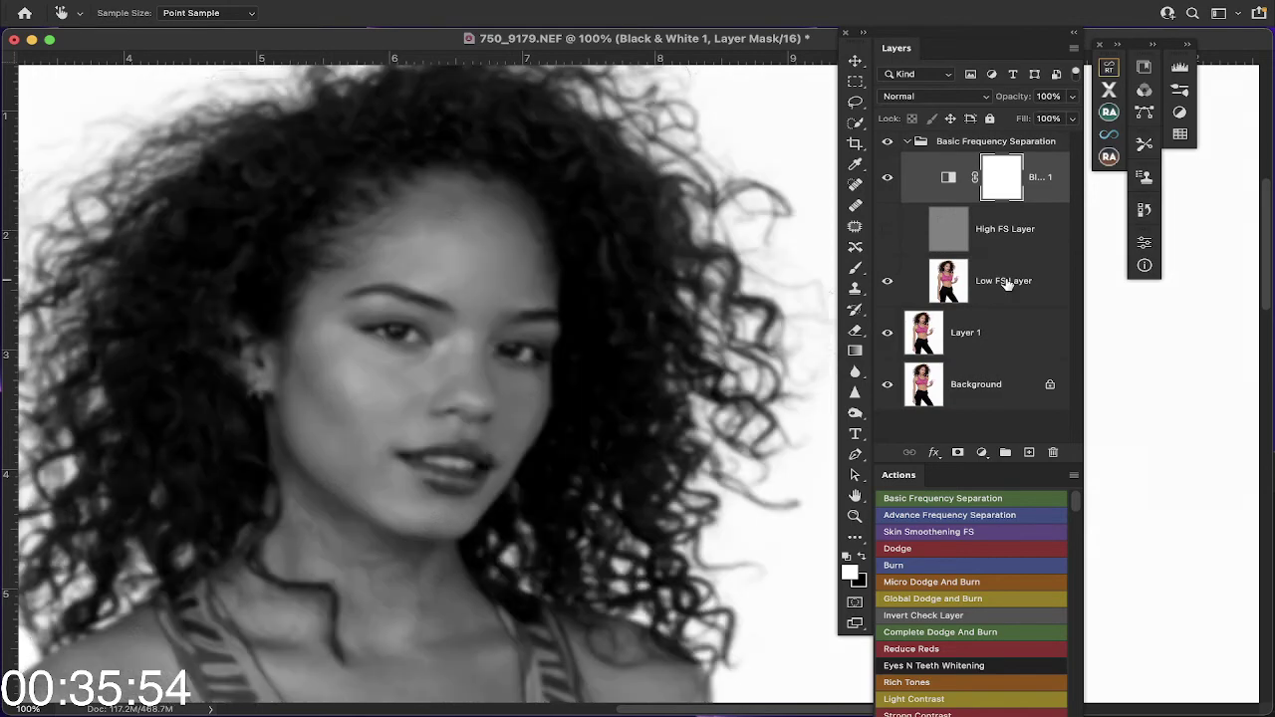
Step: Smooth the tones of the face, neck and the shoulder of the bottle-holding arm on the Low FS Layer with the Mixer Brush
click(1007, 282)
click(857, 270)
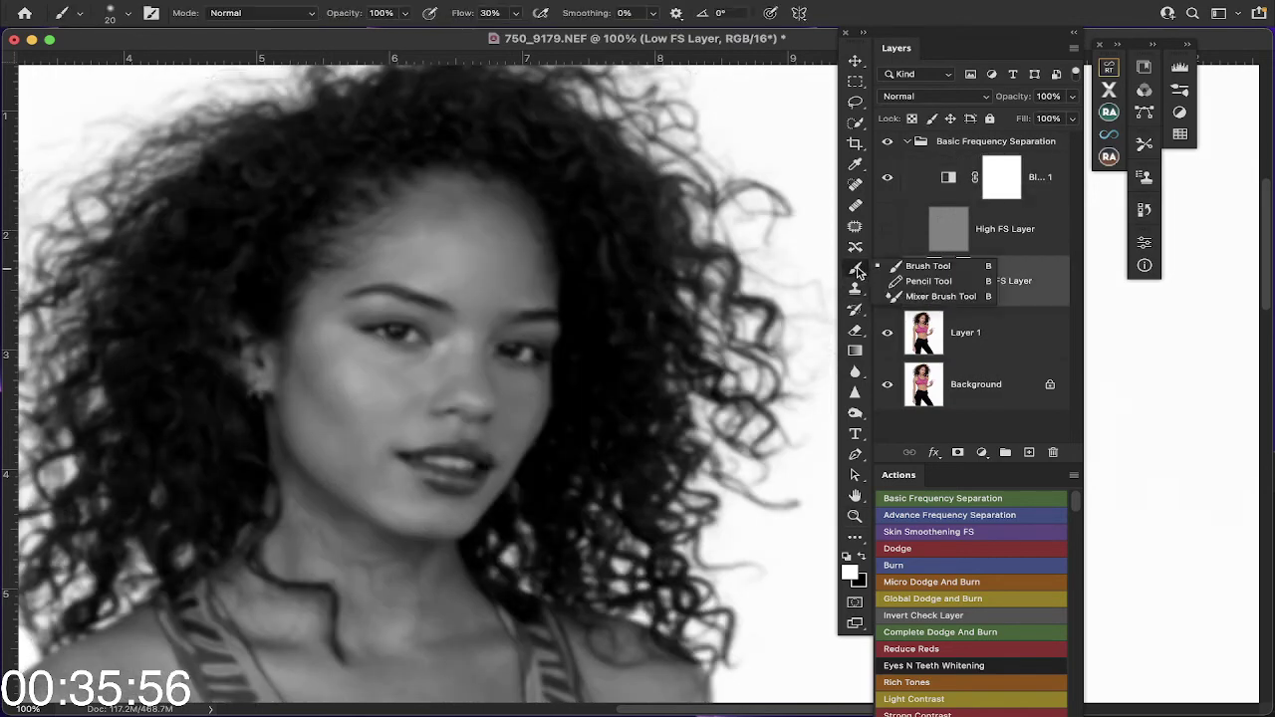
click(913, 296)
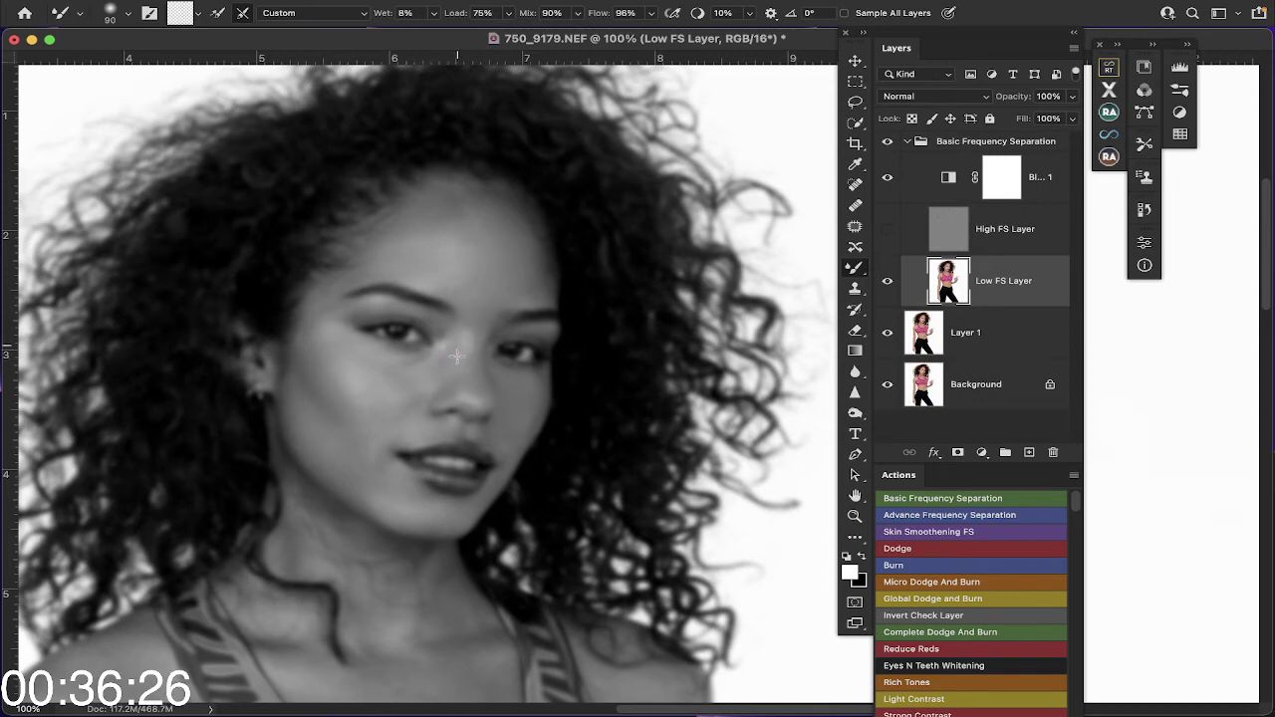
scroll(450, 348, down, 5)
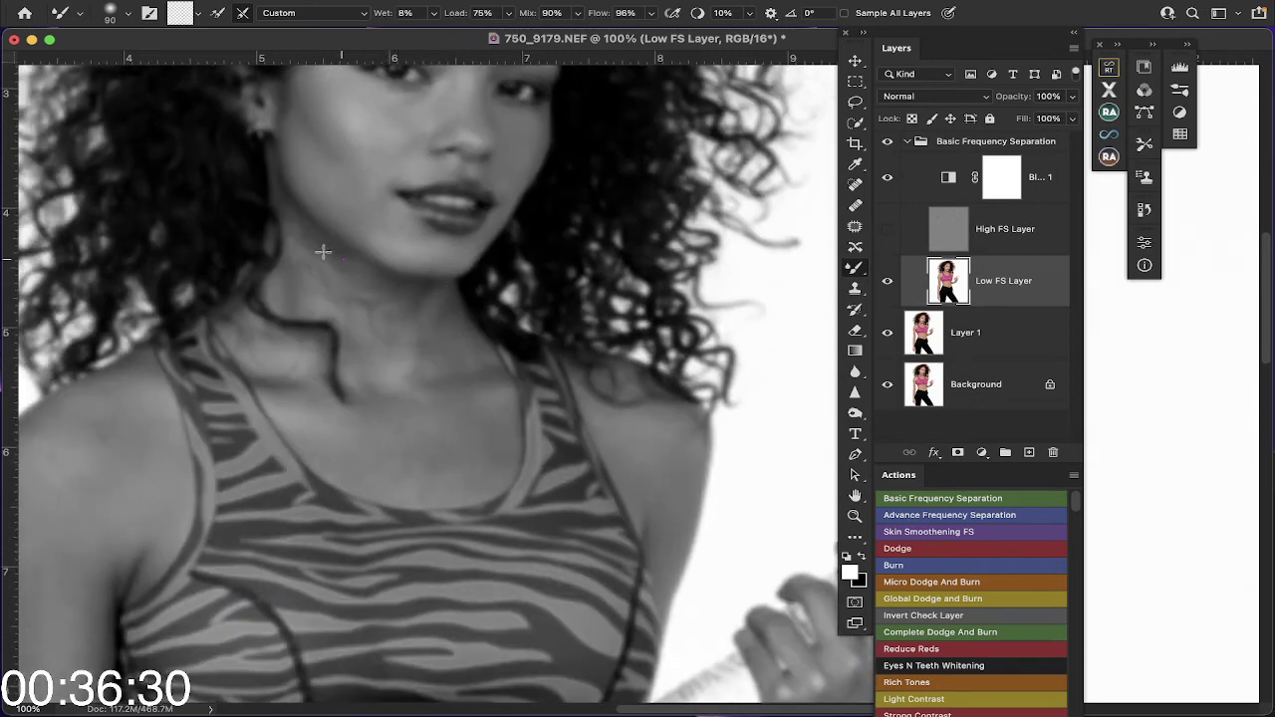
scroll(446, 307, down, 2)
scroll(446, 306, right, 2)
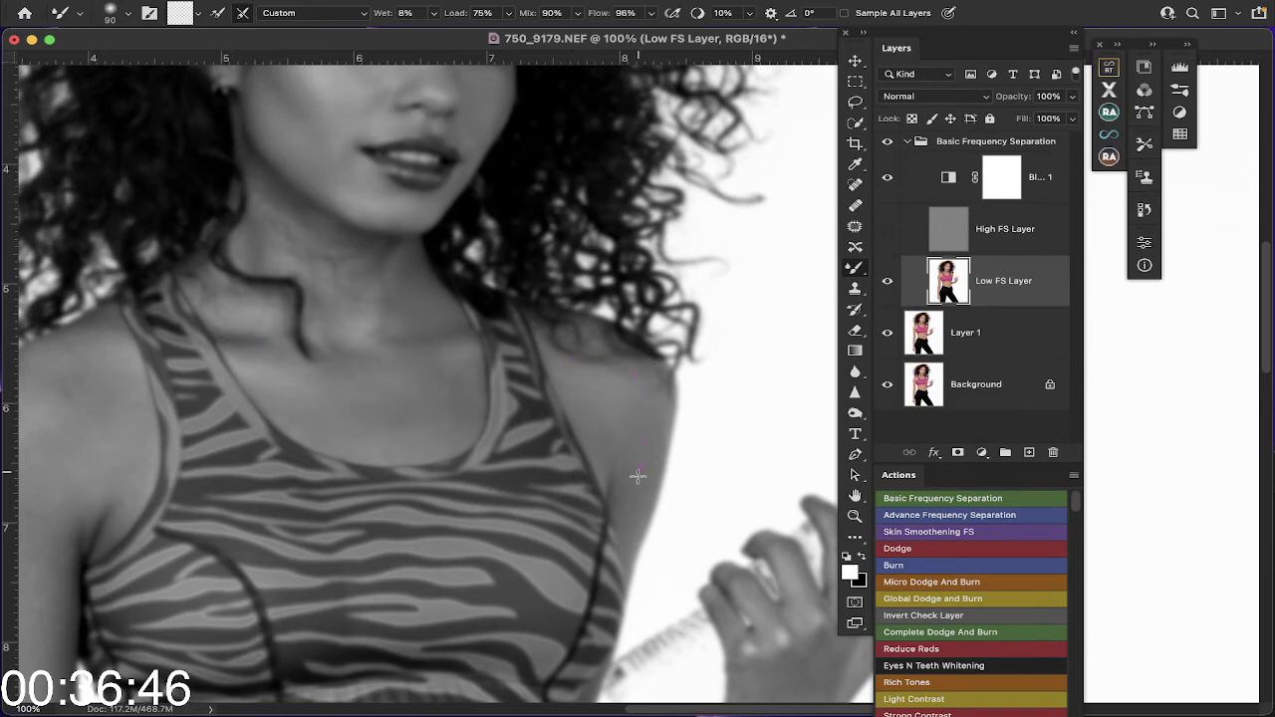
scroll(608, 426, down, 4)
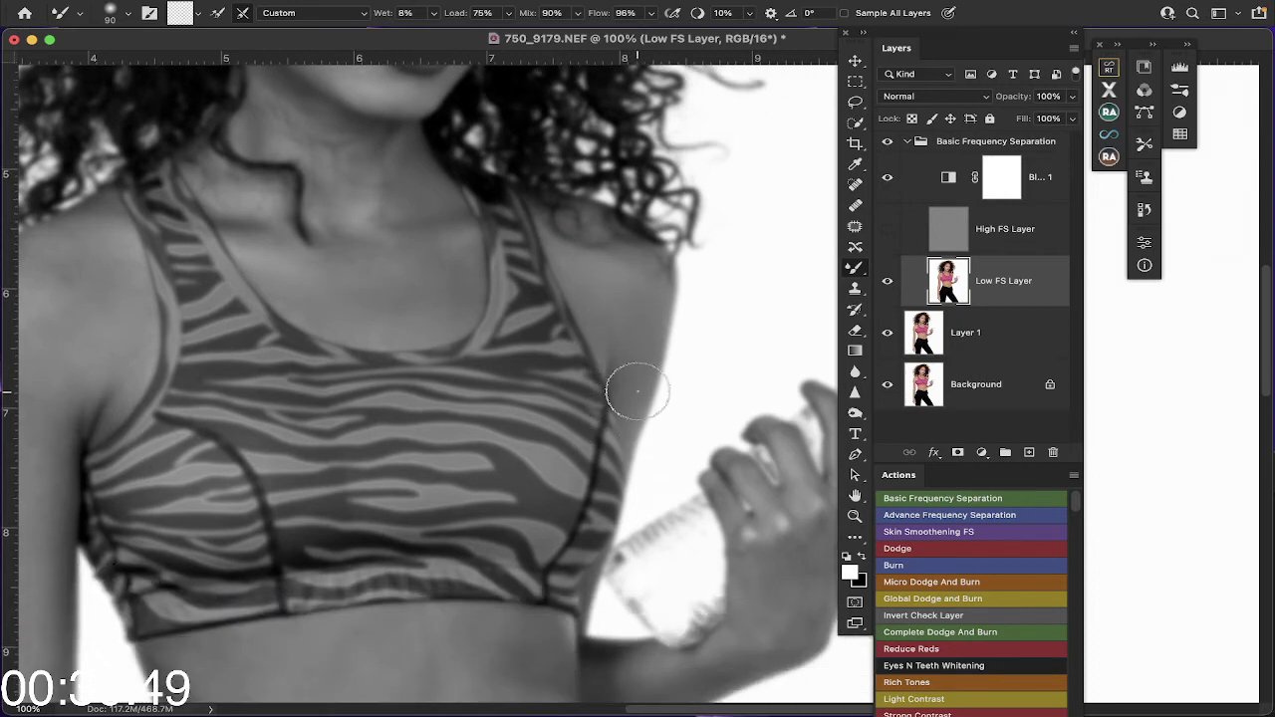
Step: Blend uneven tones on the shoulder and upper part of the straight arm with the Mixer Brush
scroll(641, 345, left, 8)
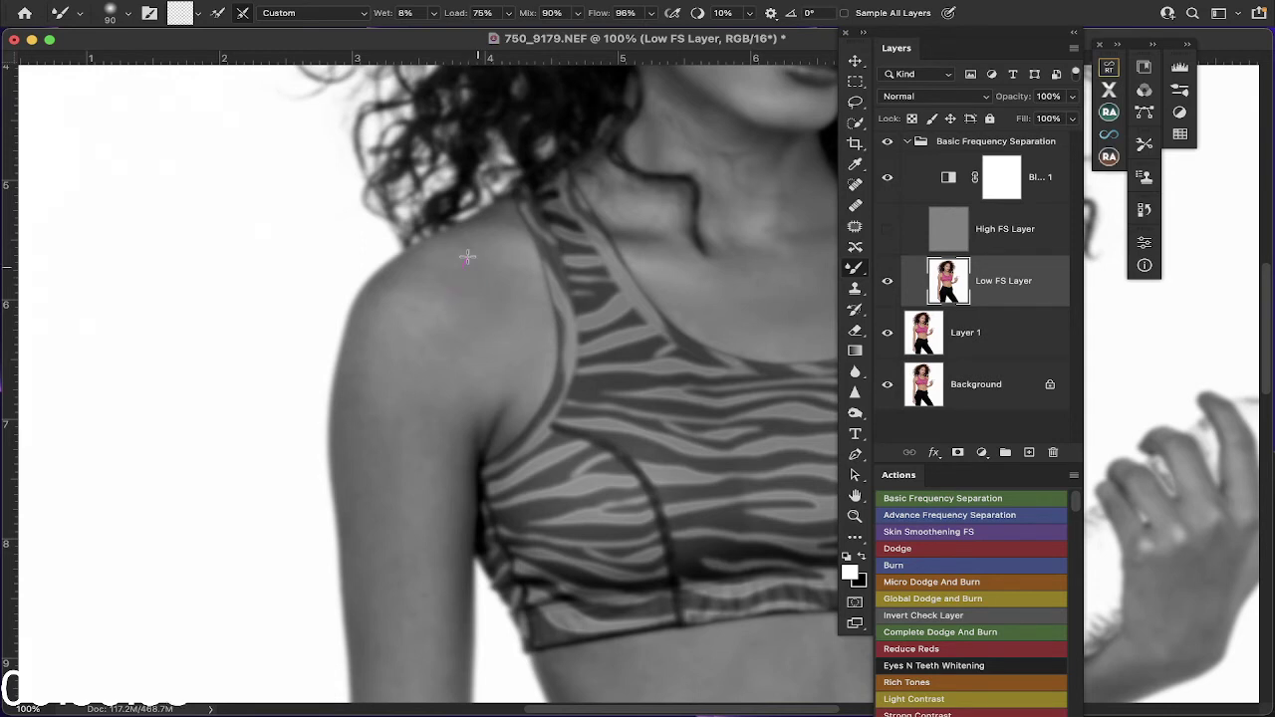
mouse_move(425, 263)
mouse_down()
mouse_move(410, 406)
mouse_move(438, 388)
mouse_up()
scroll(394, 385, down, 5)
drag(423, 477, 413, 535)
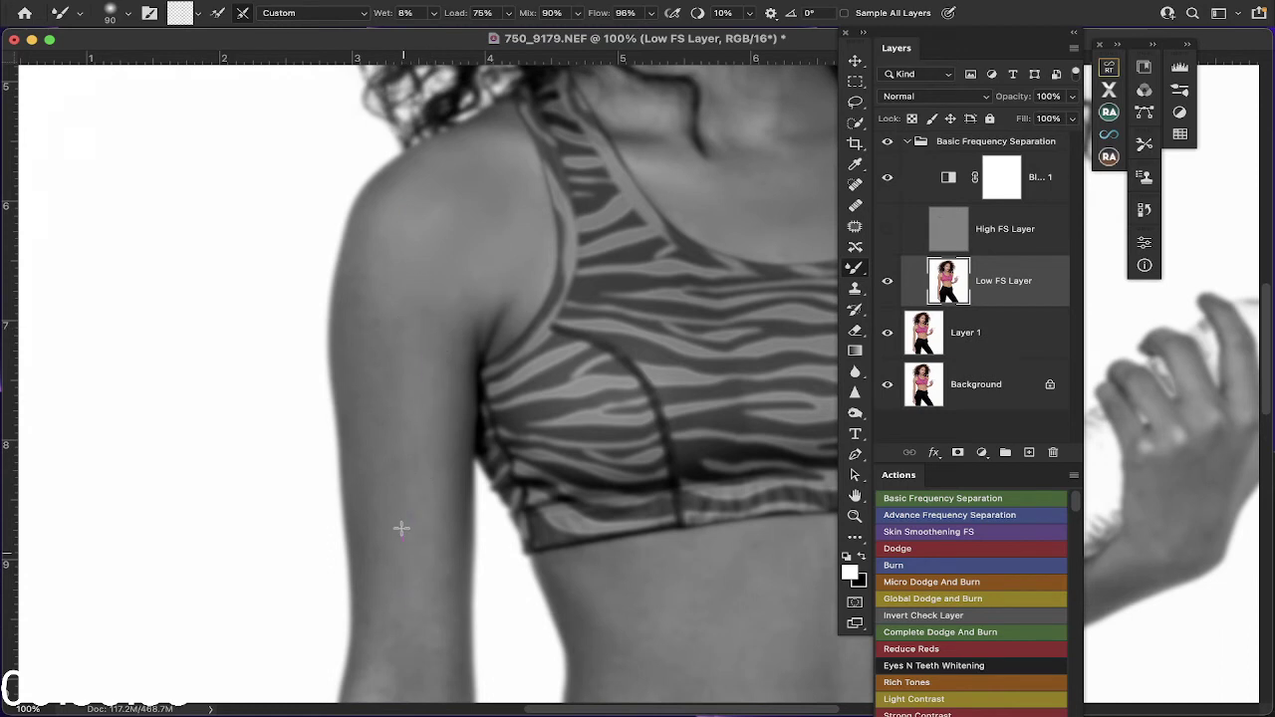
mouse_move(391, 449)
mouse_down()
mouse_move(375, 492)
mouse_move(375, 398)
mouse_up()
drag(357, 440, 359, 558)
drag(462, 541, 460, 417)
mouse_move(466, 339)
mouse_down()
mouse_move(389, 440)
mouse_move(397, 554)
mouse_up()
Step: Smooth the tonal transitions around the elbow and along the forearm of the straight arm
scroll(406, 575, down, 5)
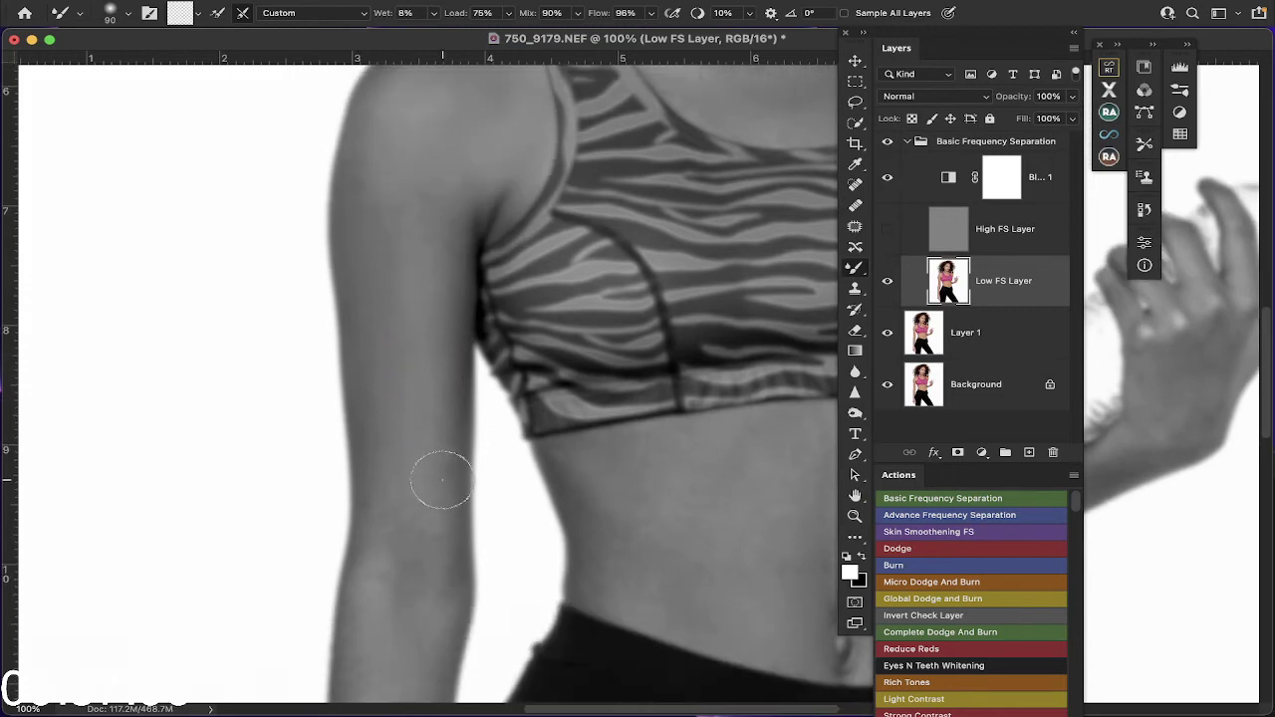
mouse_move(442, 478)
mouse_down()
mouse_move(453, 523)
mouse_move(450, 493)
mouse_move(412, 526)
mouse_move(394, 609)
mouse_move(406, 609)
mouse_move(403, 489)
mouse_up()
scroll(392, 516, down, 4)
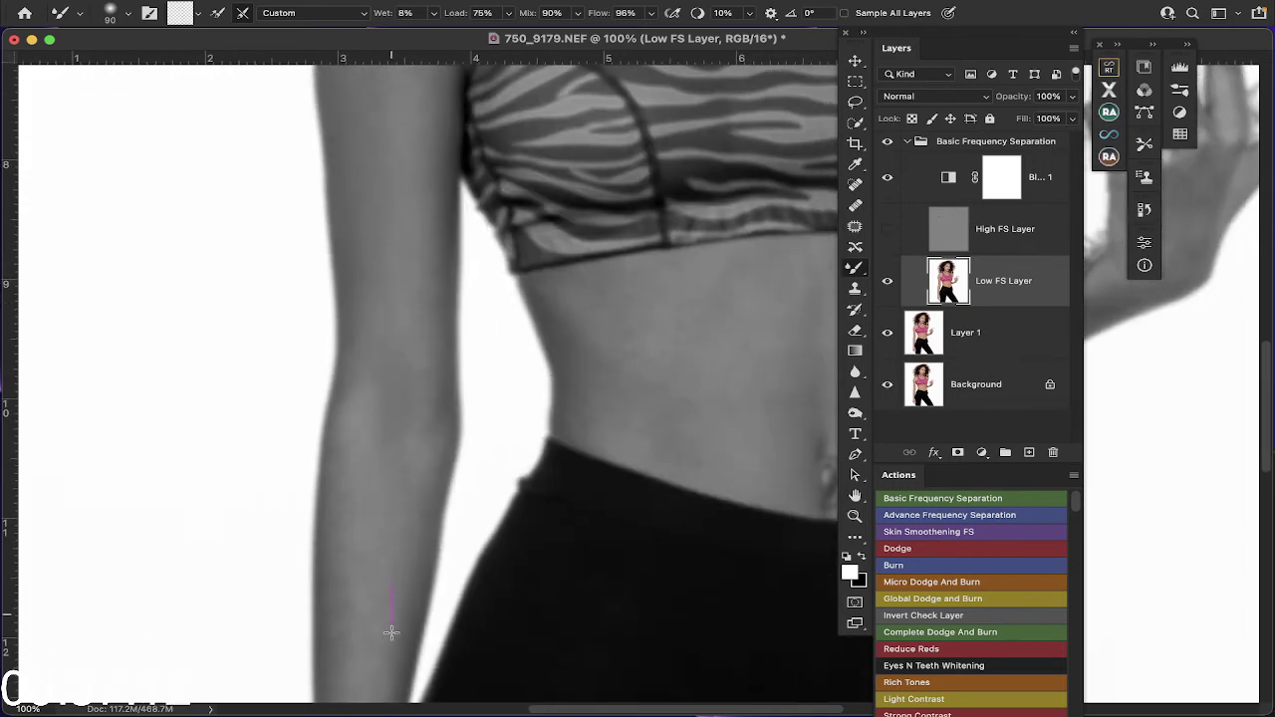
drag(391, 632, 361, 589)
scroll(464, 288, down, 8)
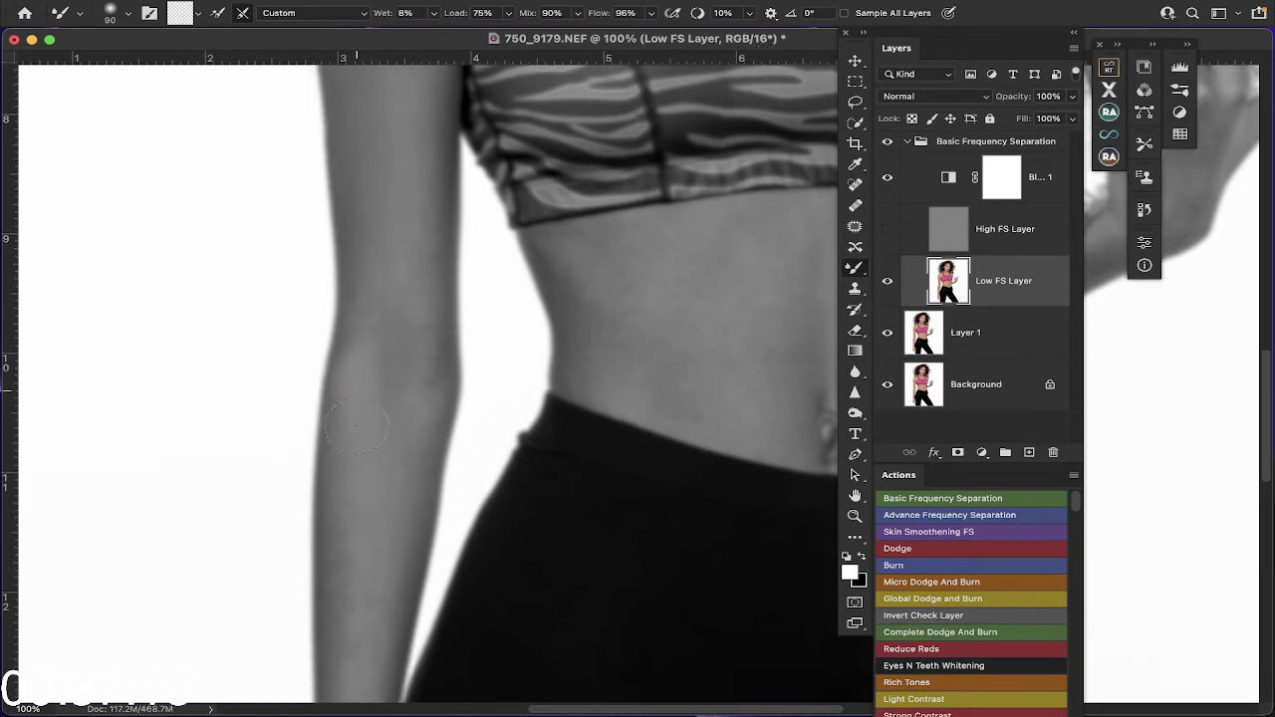
drag(376, 371, 375, 418)
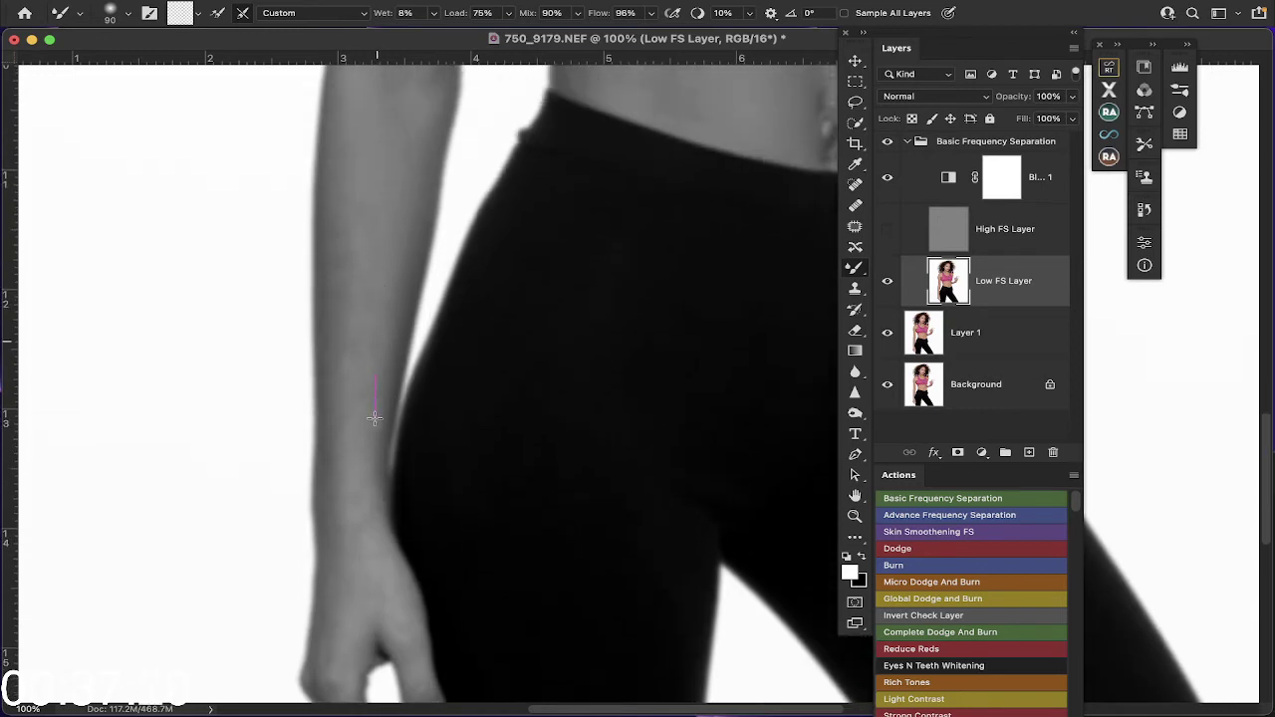
mouse_move(341, 486)
mouse_down()
mouse_move(352, 242)
mouse_move(340, 220)
mouse_move(325, 393)
mouse_move(384, 310)
mouse_move(351, 411)
mouse_move(366, 360)
mouse_move(343, 328)
mouse_move(349, 297)
mouse_move(377, 347)
mouse_up()
Step: Even out the tones on the wrist and back of the lowered hand
scroll(381, 313, down, 5)
drag(356, 263, 353, 260)
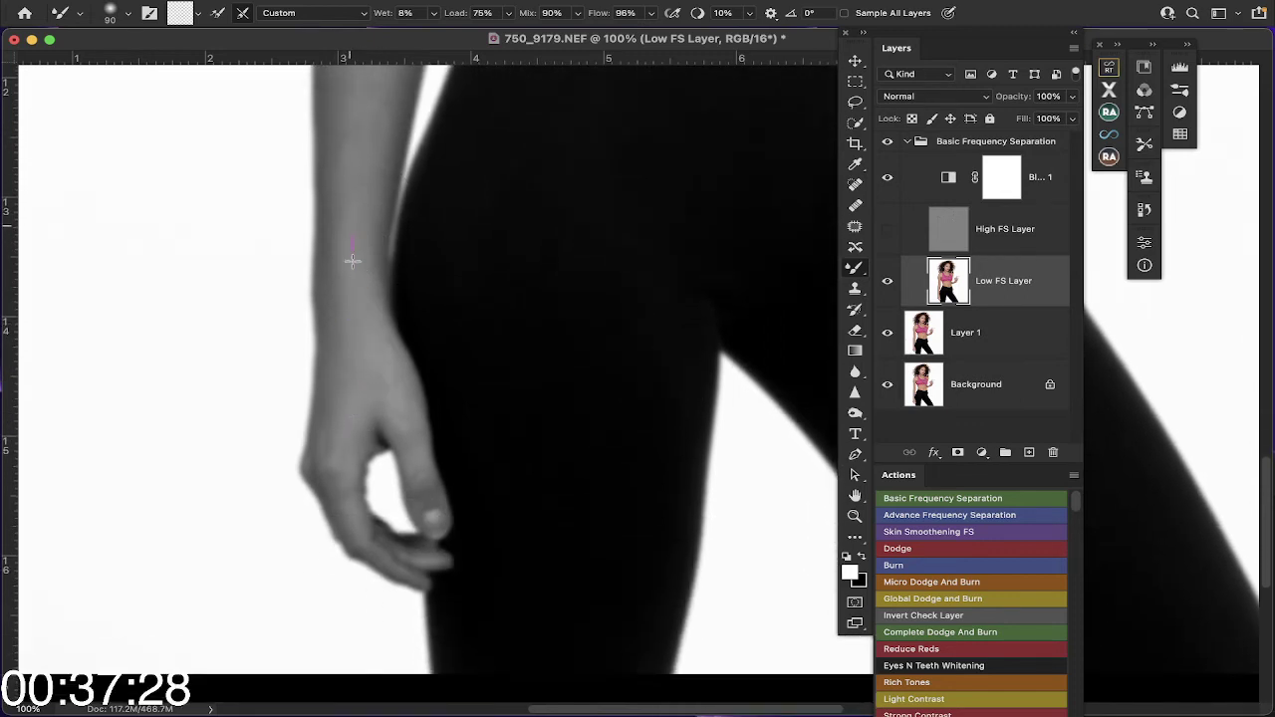
mouse_move(369, 315)
mouse_down()
mouse_move(409, 397)
mouse_move(393, 375)
mouse_move(397, 396)
mouse_move(368, 375)
mouse_up()
Step: Blend the blotchy tones across the midriff, from the waist side to the area just below the sports top
key(h)
drag(328, 458, 592, 390)
scroll(592, 390, right, 3)
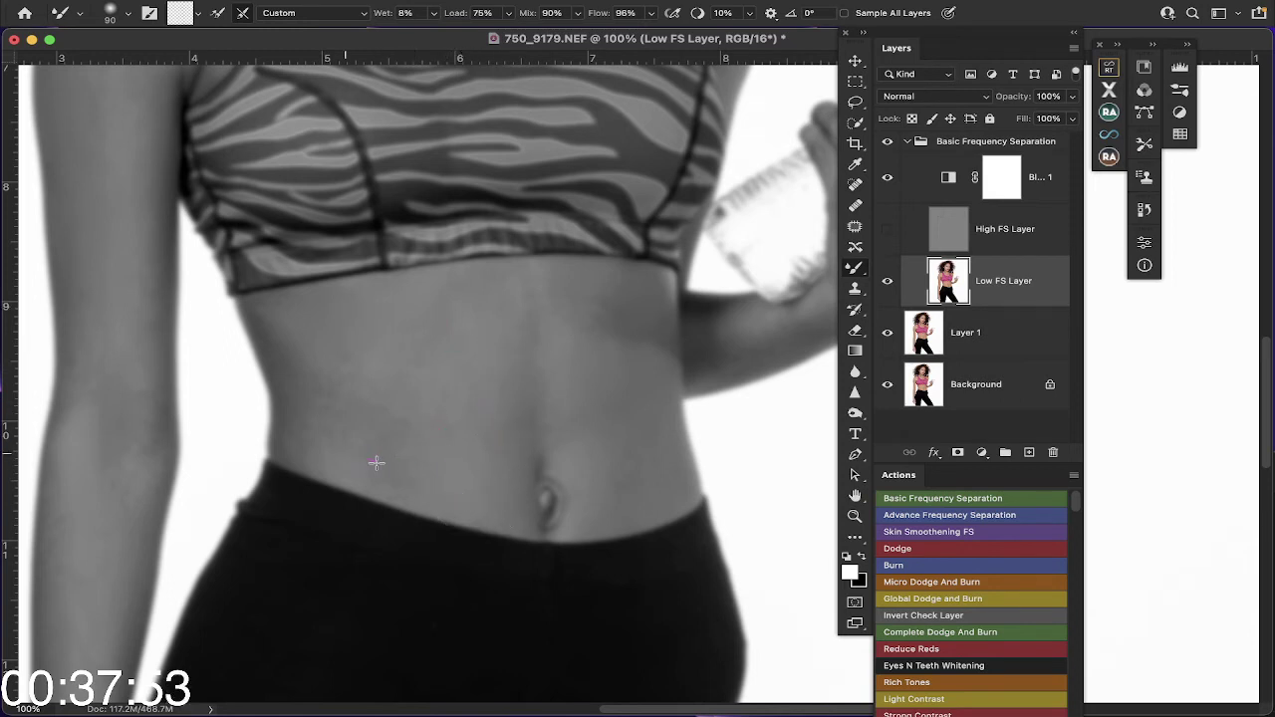
mouse_move(426, 451)
mouse_down()
mouse_move(417, 422)
mouse_move(437, 429)
mouse_move(463, 382)
mouse_move(353, 393)
mouse_move(412, 339)
mouse_move(340, 384)
mouse_move(332, 406)
mouse_move(302, 364)
mouse_move(300, 416)
mouse_move(289, 315)
mouse_up()
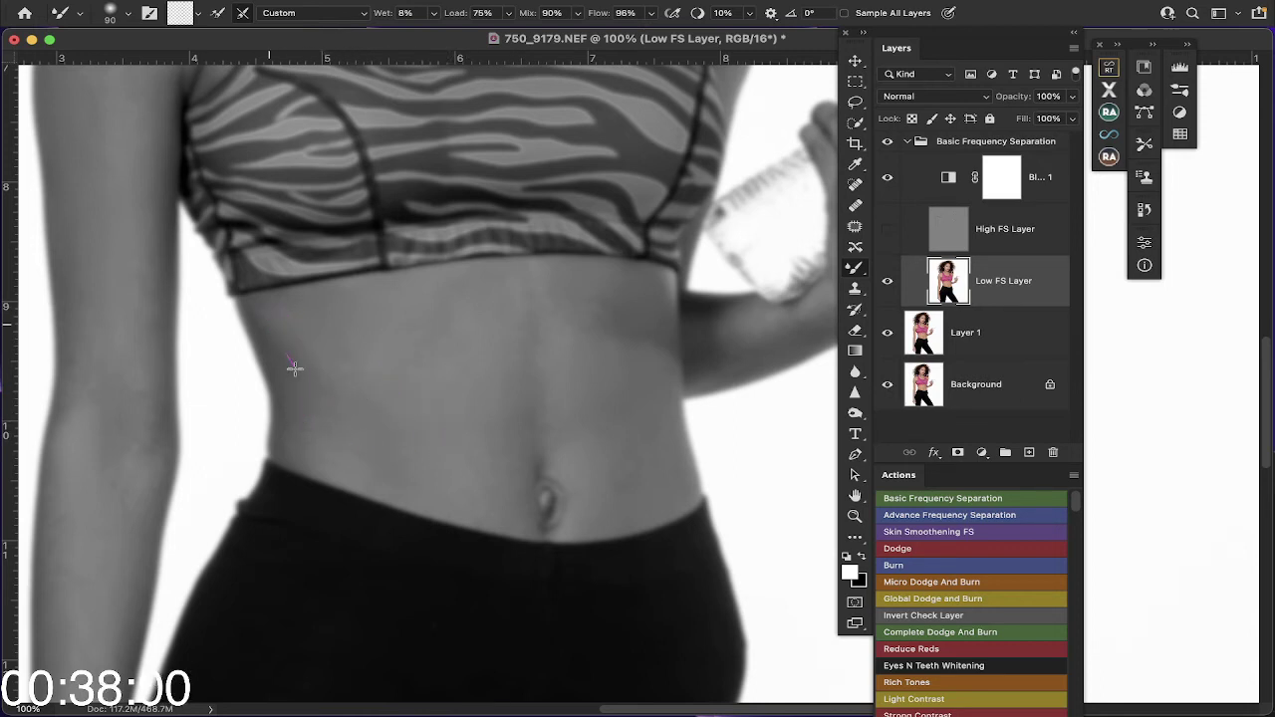
mouse_move(295, 368)
mouse_down()
mouse_move(328, 369)
mouse_move(328, 432)
mouse_move(341, 336)
mouse_up()
mouse_move(378, 411)
mouse_down()
mouse_move(457, 332)
mouse_move(439, 356)
mouse_move(413, 348)
mouse_move(464, 314)
mouse_move(441, 329)
mouse_move(473, 277)
mouse_move(304, 309)
mouse_up()
mouse_move(620, 287)
mouse_down()
mouse_move(568, 279)
mouse_move(549, 297)
mouse_move(447, 287)
mouse_up()
Step: Smooth the tones of the bent forearm and the hand holding the bottle
scroll(683, 441, down, 10)
scroll(683, 442, up, 15)
scroll(684, 441, right, 7)
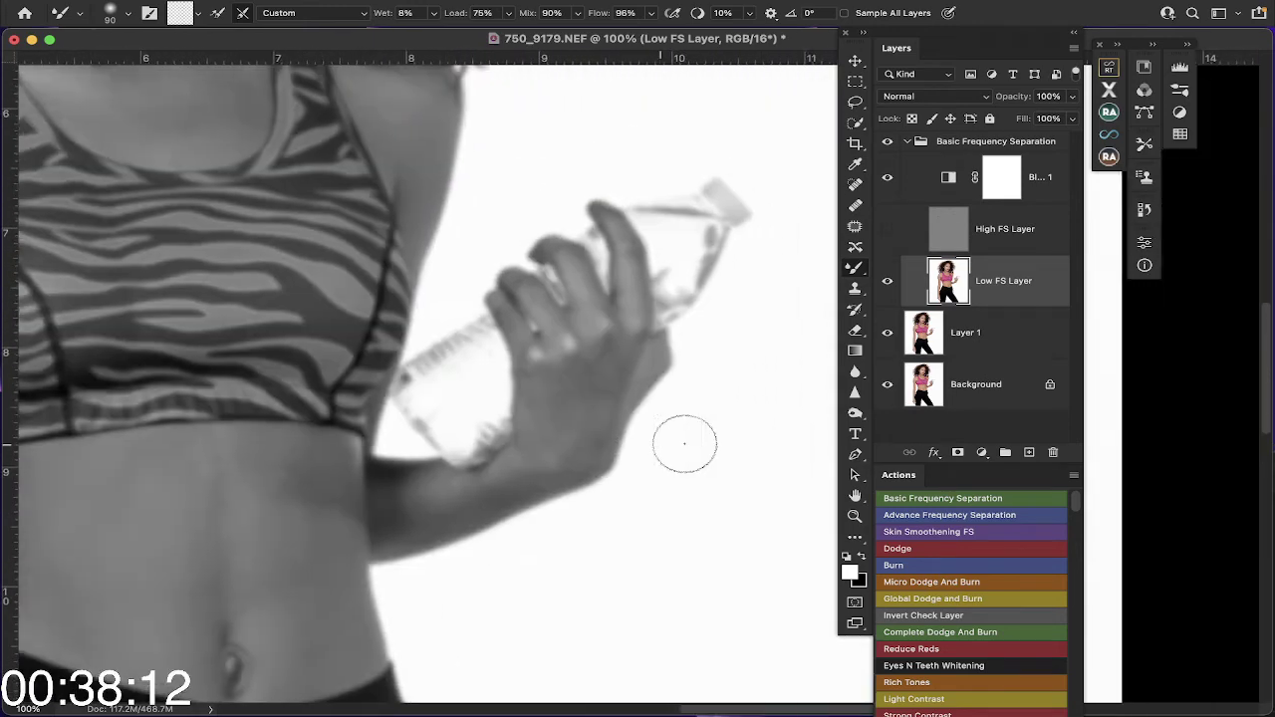
scroll(684, 443, right, 2)
mouse_move(592, 418)
mouse_down()
mouse_move(608, 357)
mouse_move(594, 337)
mouse_move(591, 368)
mouse_move(567, 373)
mouse_move(538, 480)
mouse_move(376, 545)
mouse_up()
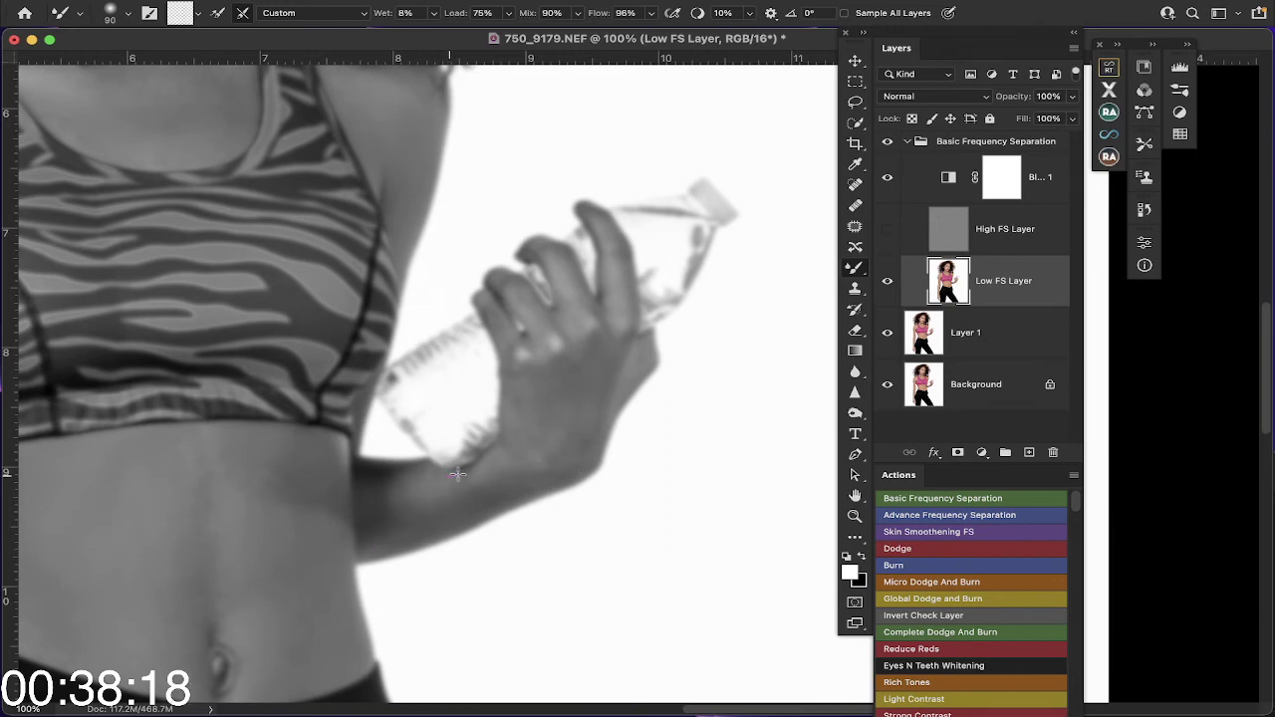
drag(510, 451, 544, 445)
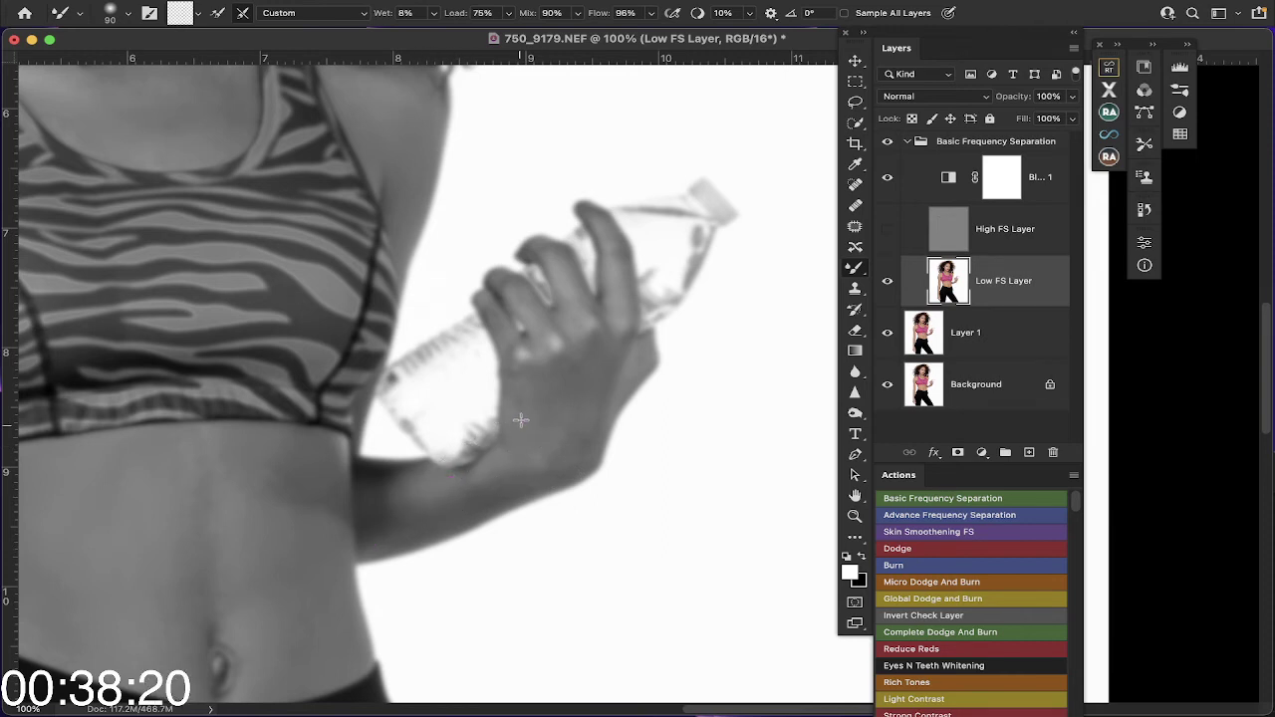
Step: Hide the Black & White adjustment layer and show the High FS Layer again
scroll(520, 420, up, 10)
scroll(520, 419, left, 8)
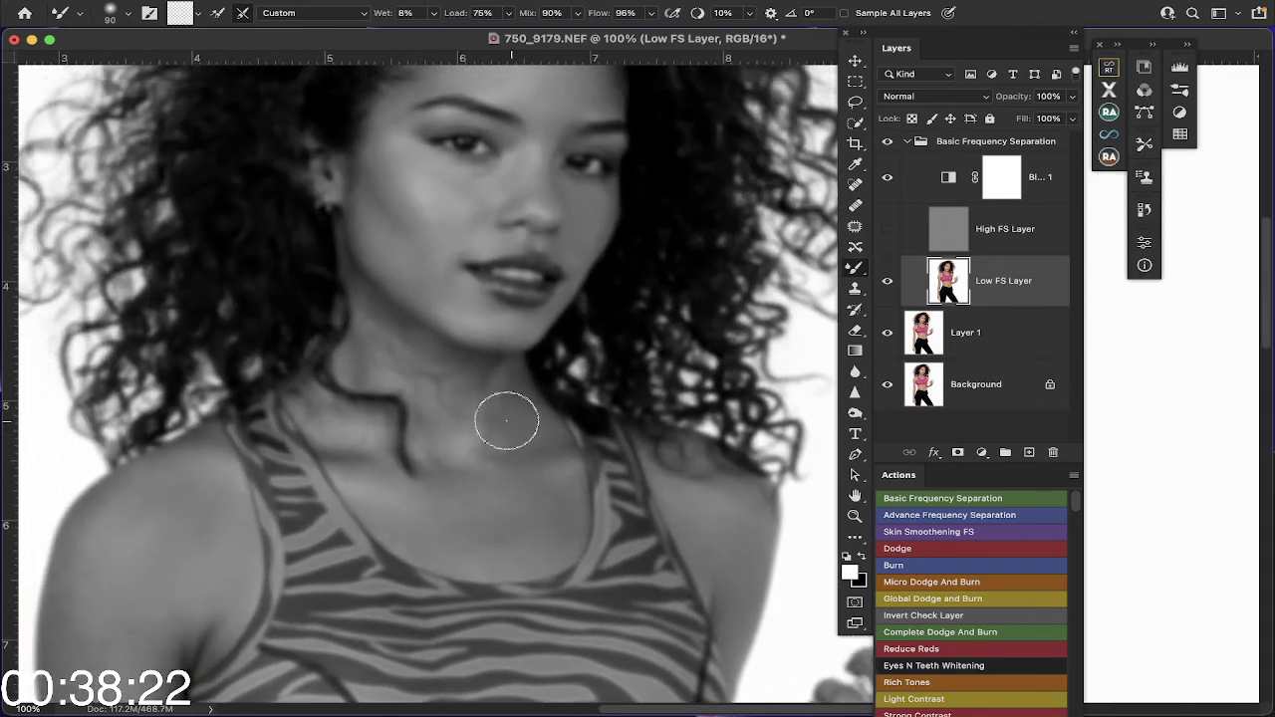
scroll(506, 420, up, 5)
scroll(498, 419, right, 3)
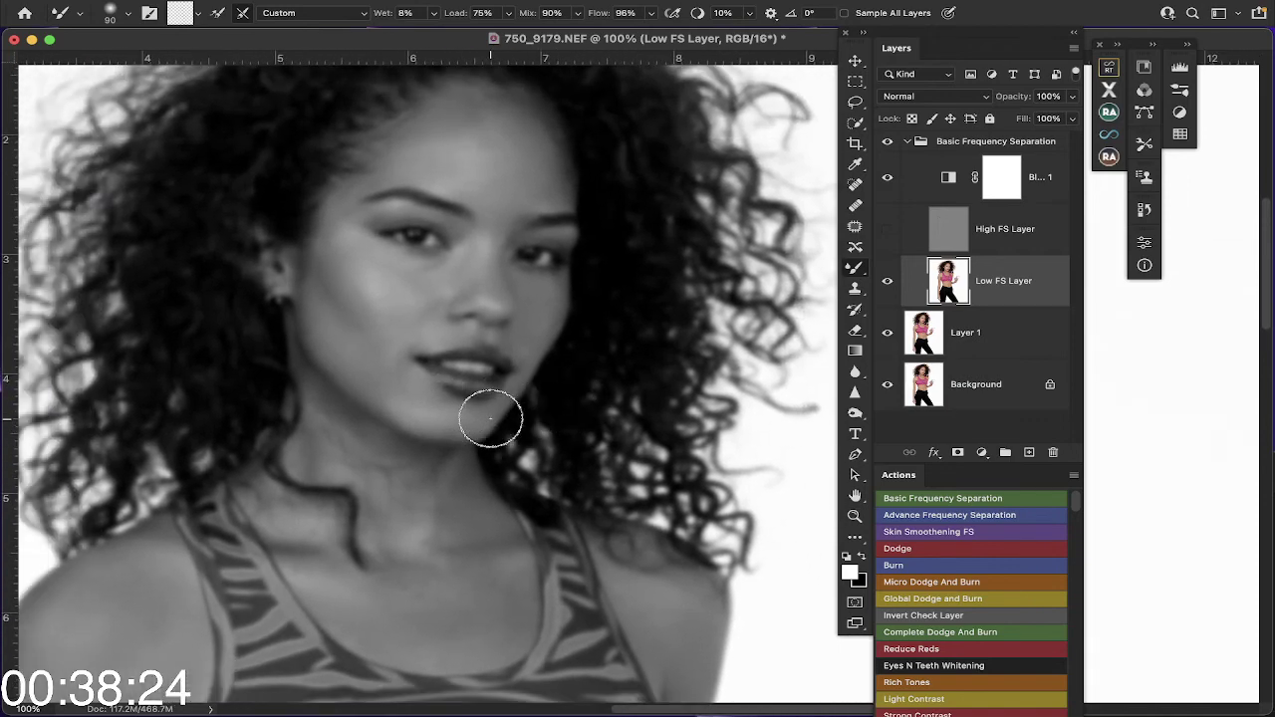
click(887, 179)
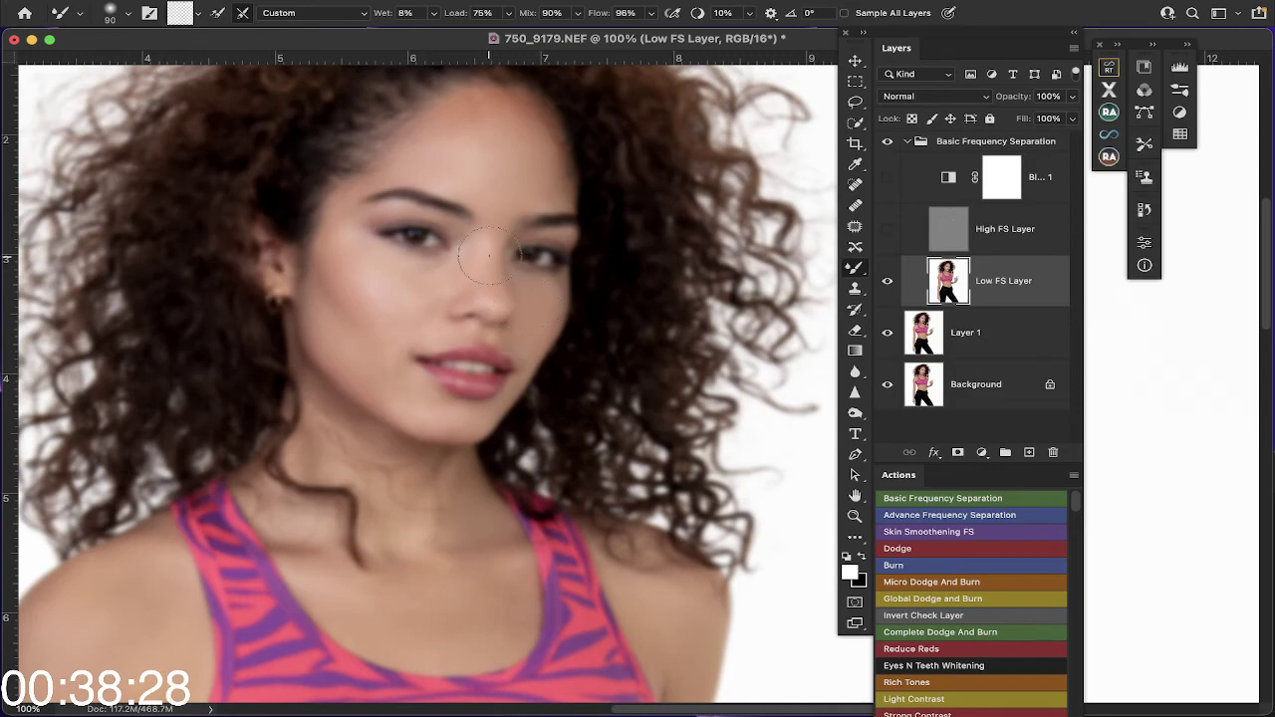
scroll(467, 267, left, 10)
scroll(488, 254, right, 5)
scroll(488, 254, down, 2)
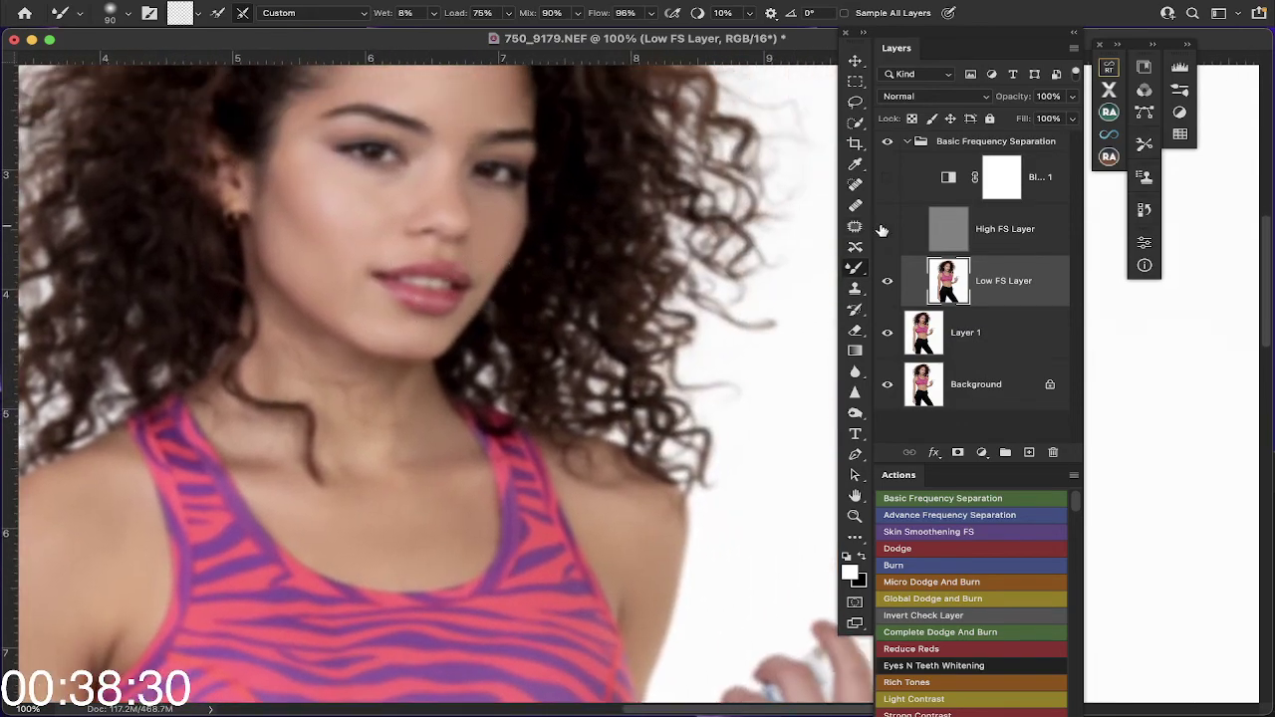
click(887, 231)
Step: Review the smoothed face and chest in colour, then compare the whole fitted image with the original Background layer
scroll(366, 357, left, 8)
scroll(366, 356, up, 2)
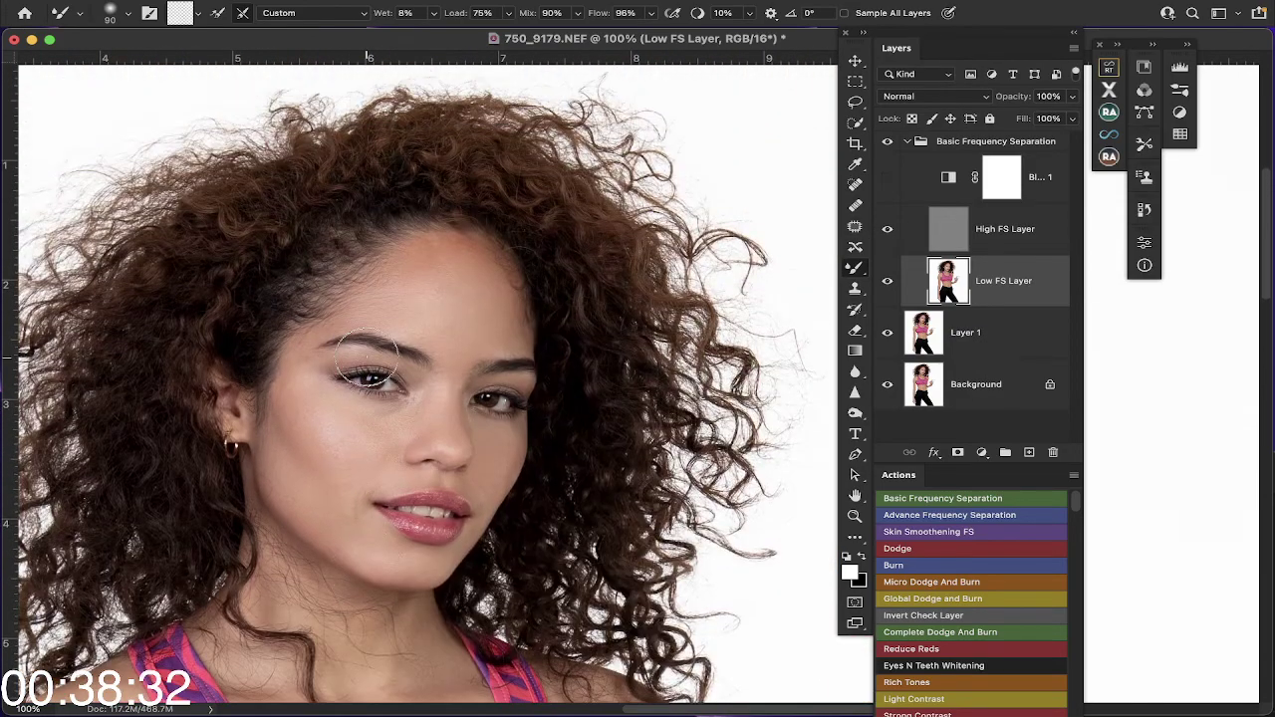
scroll(365, 356, right, 8)
scroll(365, 357, up, 2)
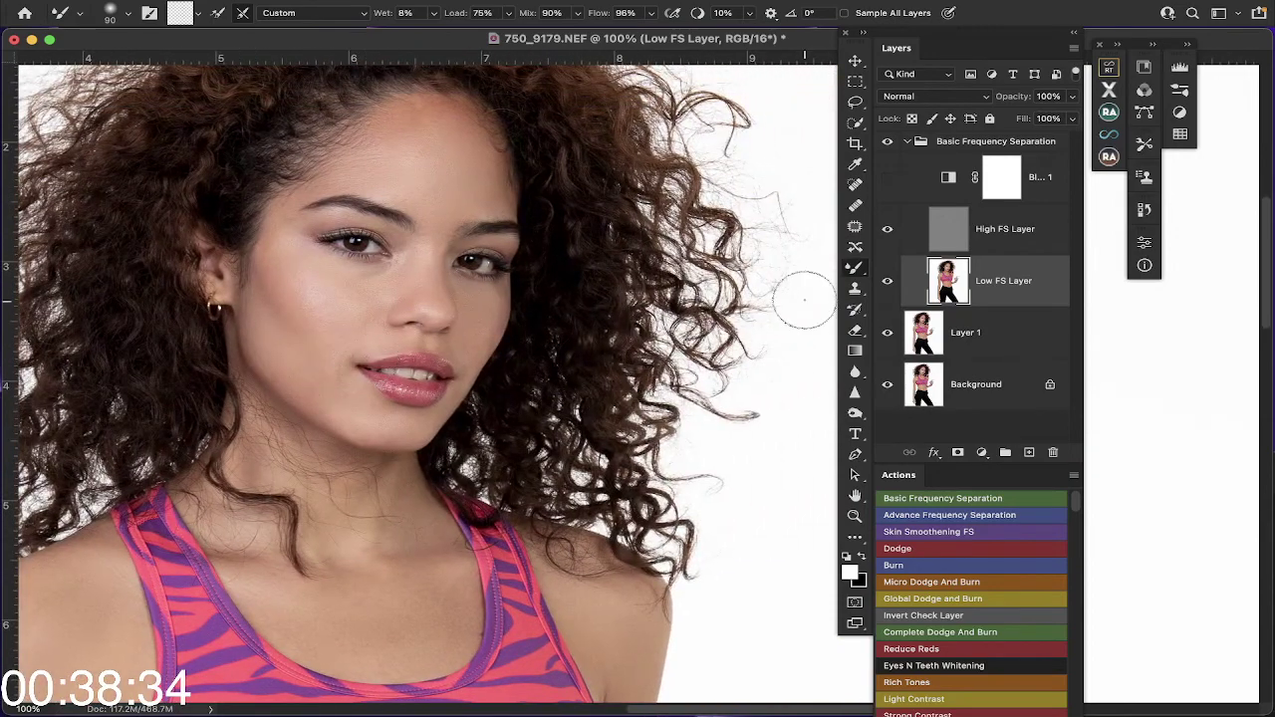
scroll(430, 414, down, 7)
scroll(431, 414, left, 2)
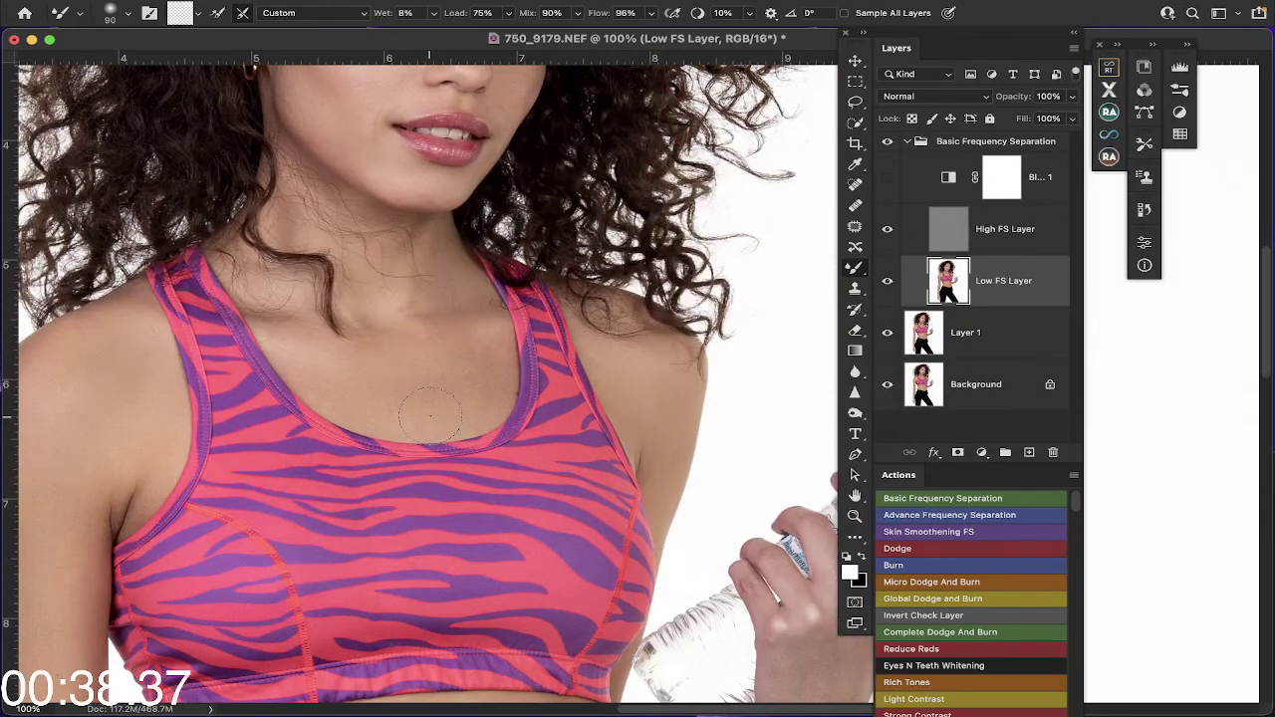
key(super+0)
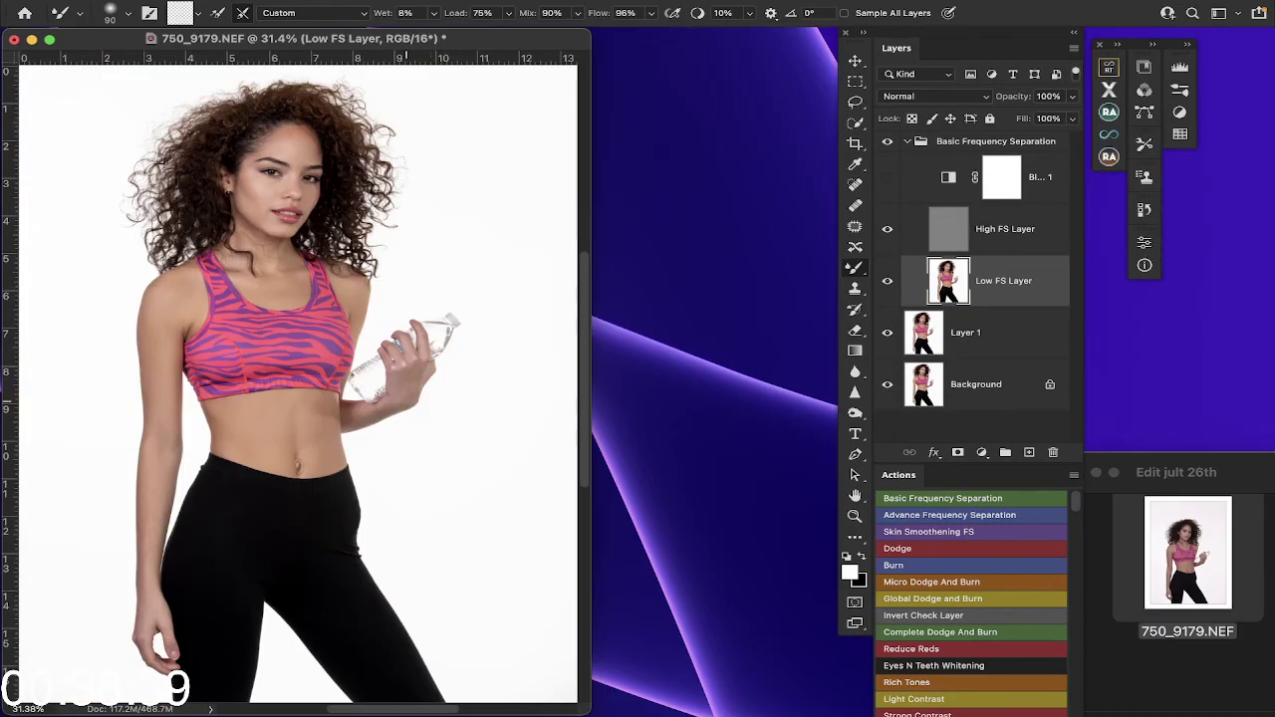
scroll(291, 382, left, 3)
scroll(291, 381, up, 1)
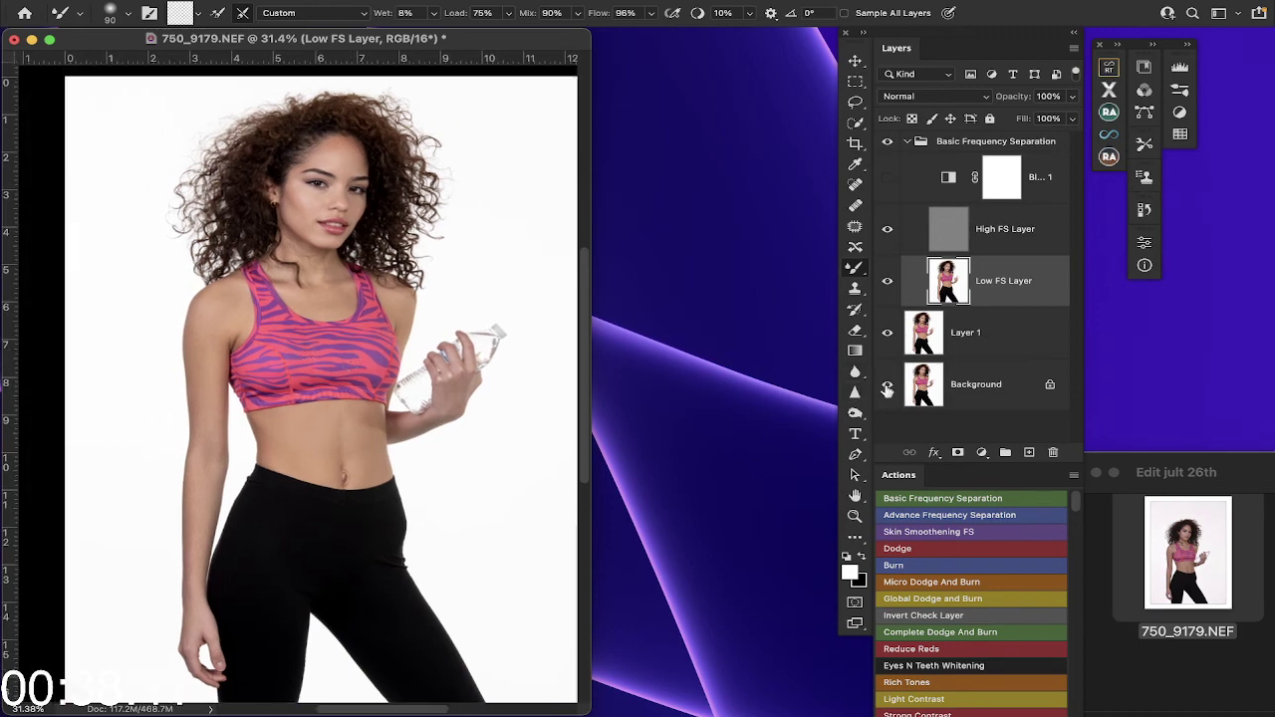
alt+click(888, 388)
alt+click(887, 388)
Step: Compare the face with the original Background at 100% view and examine the skin on the face and neck
click(854, 516)
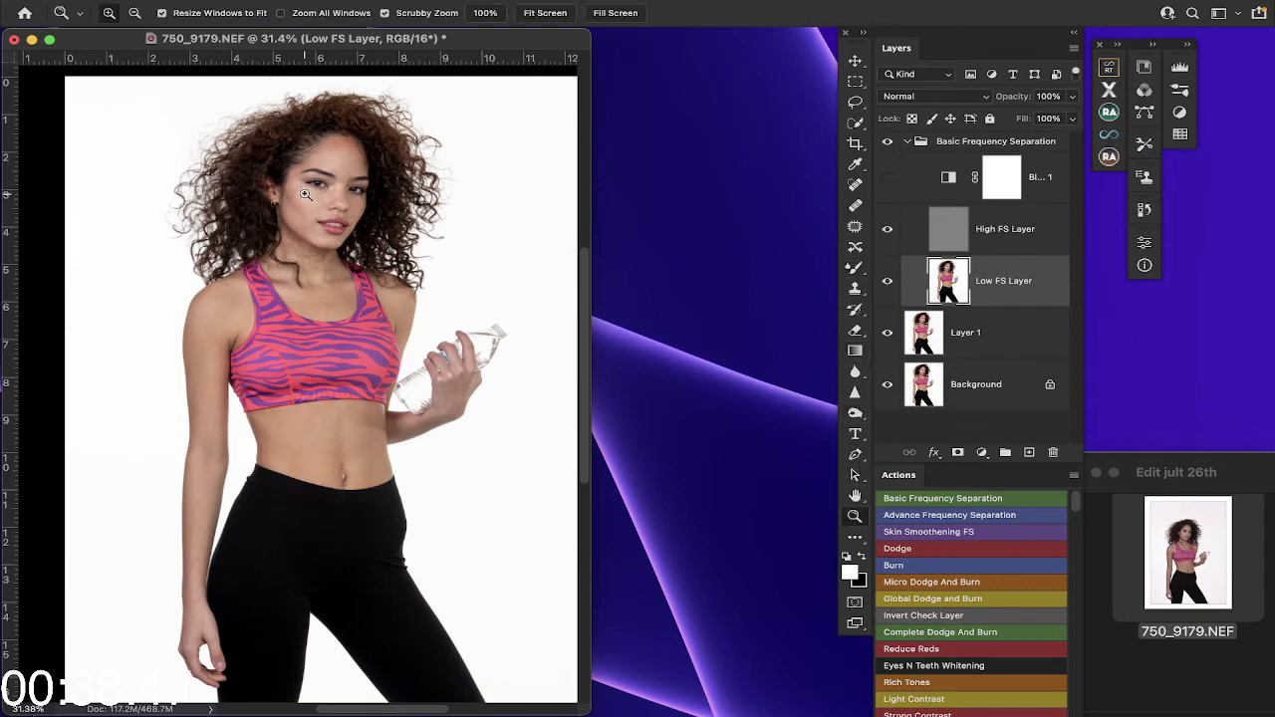
click(305, 194)
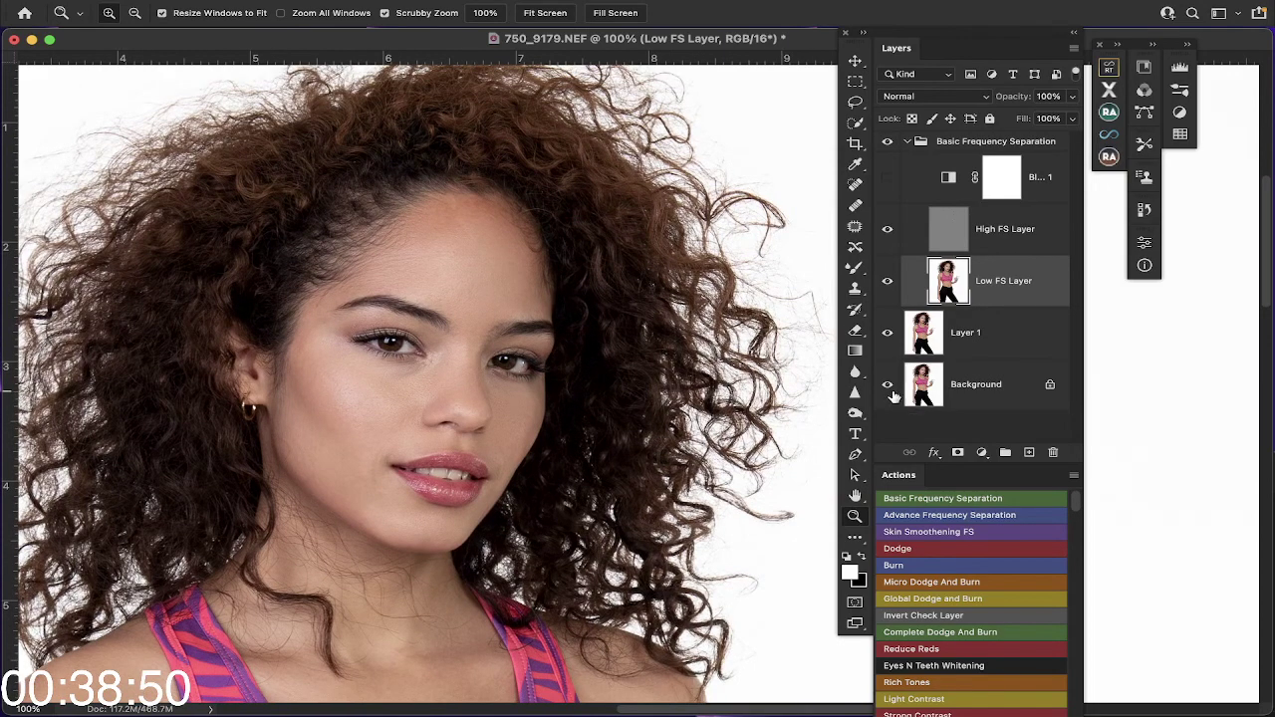
alt+click(887, 386)
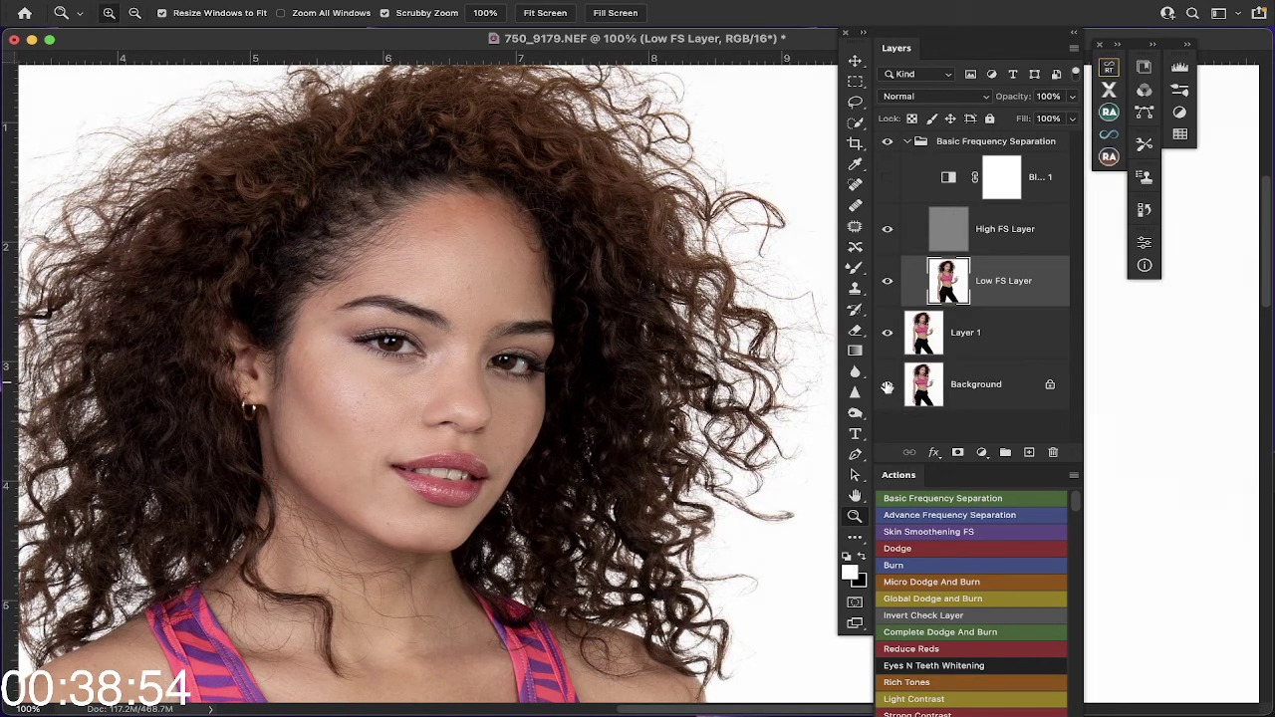
scroll(502, 392, down, 1)
scroll(502, 392, down, 2)
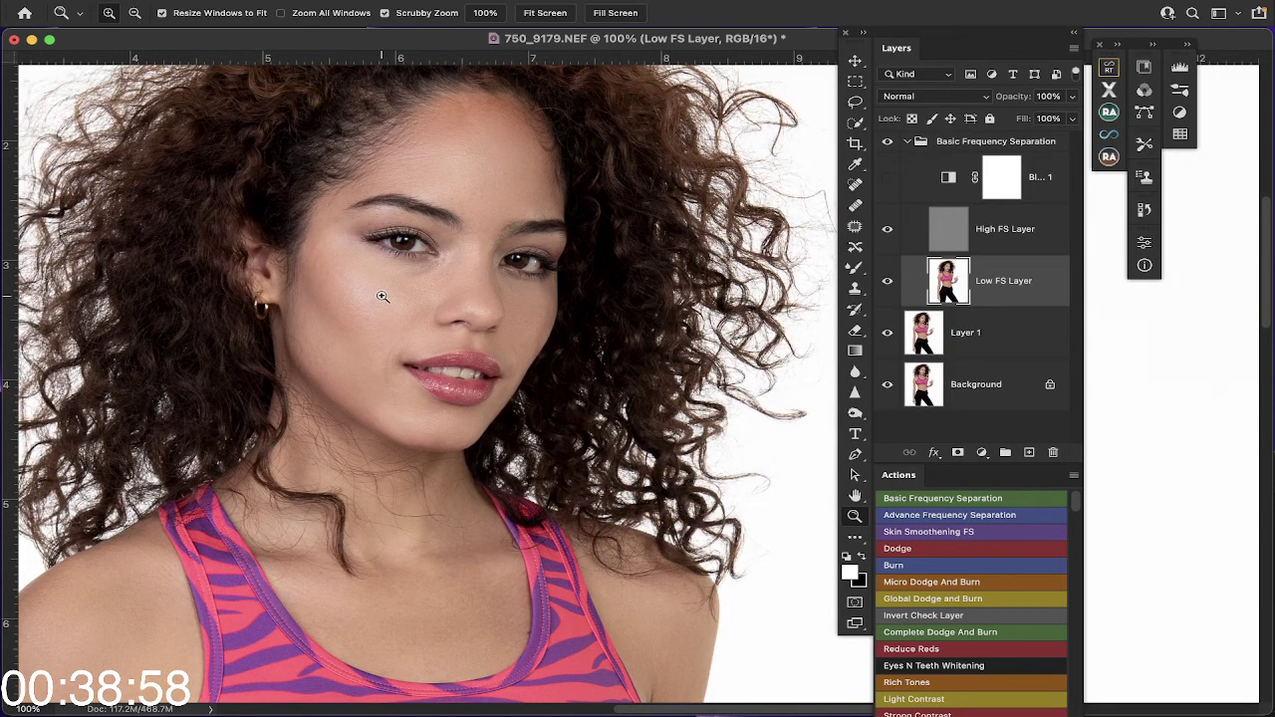
scroll(381, 296, down, 4)
scroll(382, 295, up, 6)
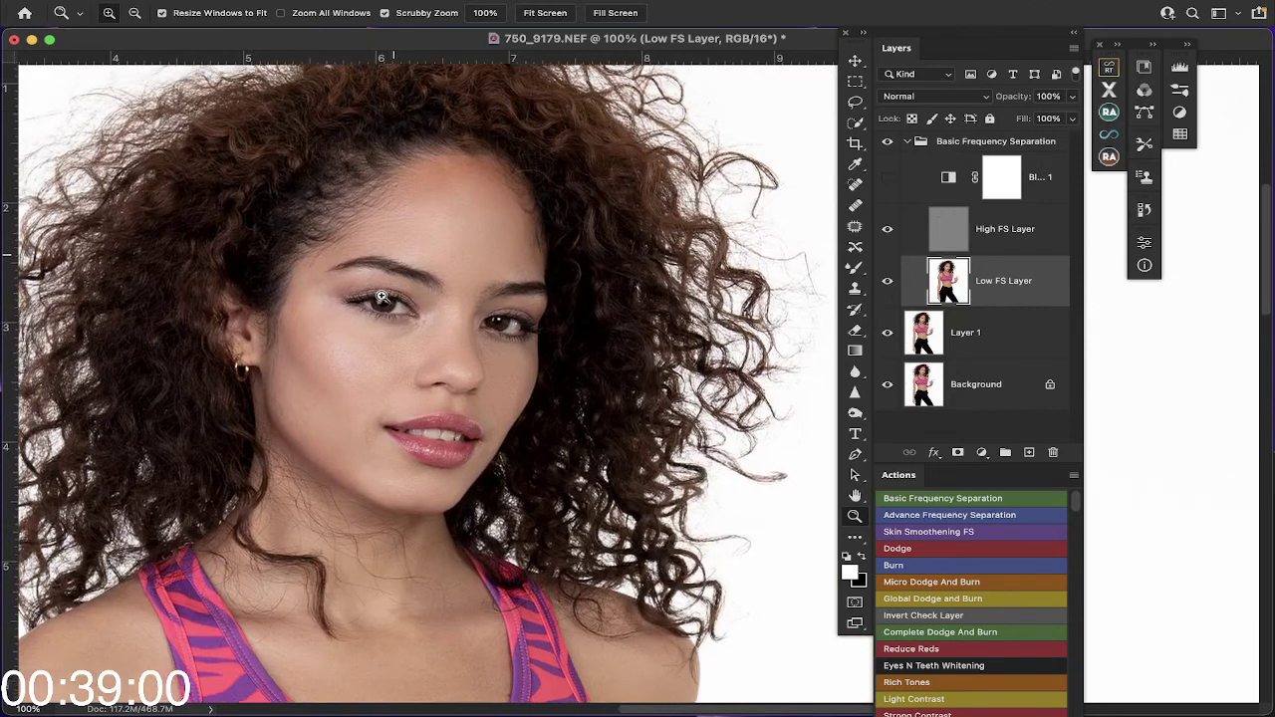
Step: Collapse the Basic Frequency Separation group and view the face at 100%
click(554, 13)
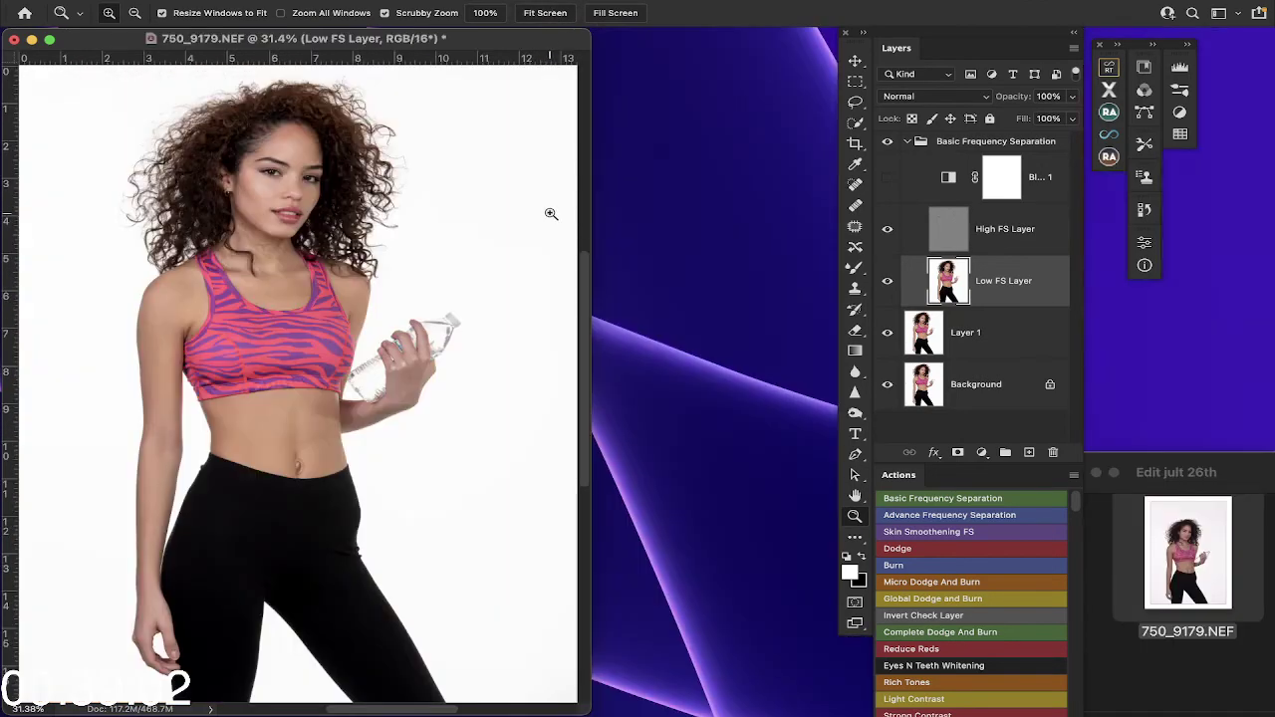
click(907, 142)
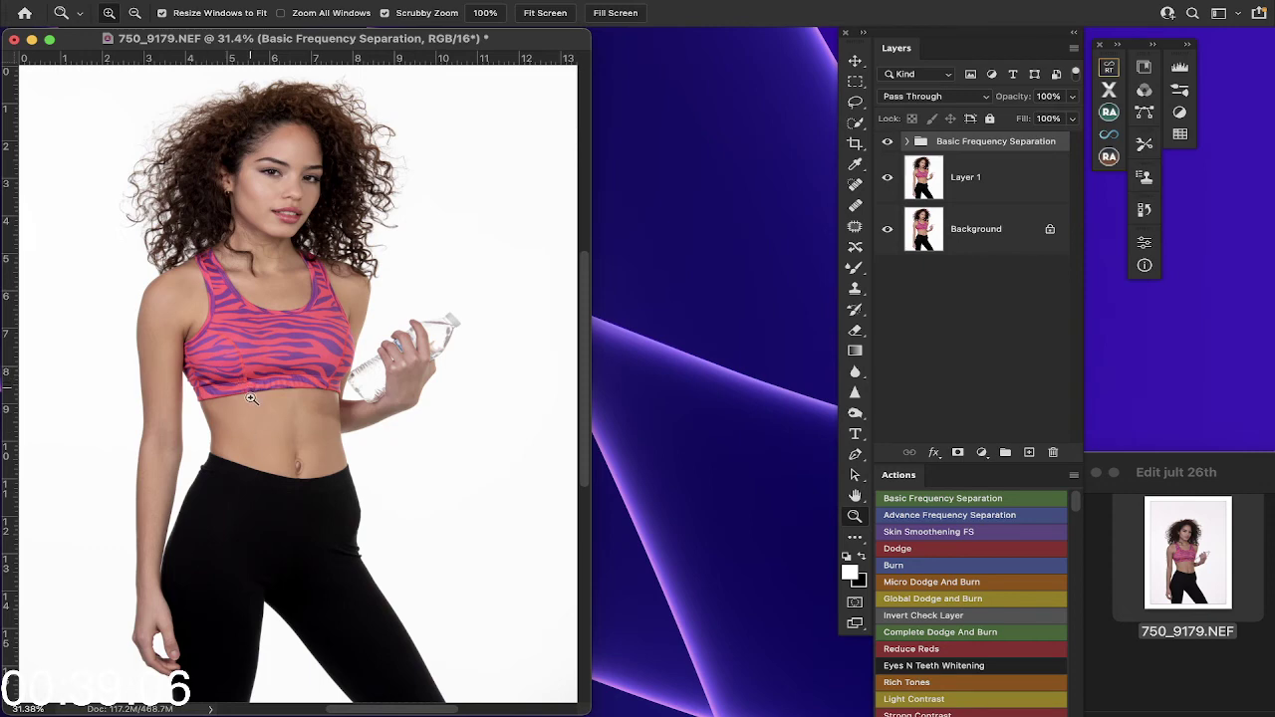
click(267, 165)
click(412, 233)
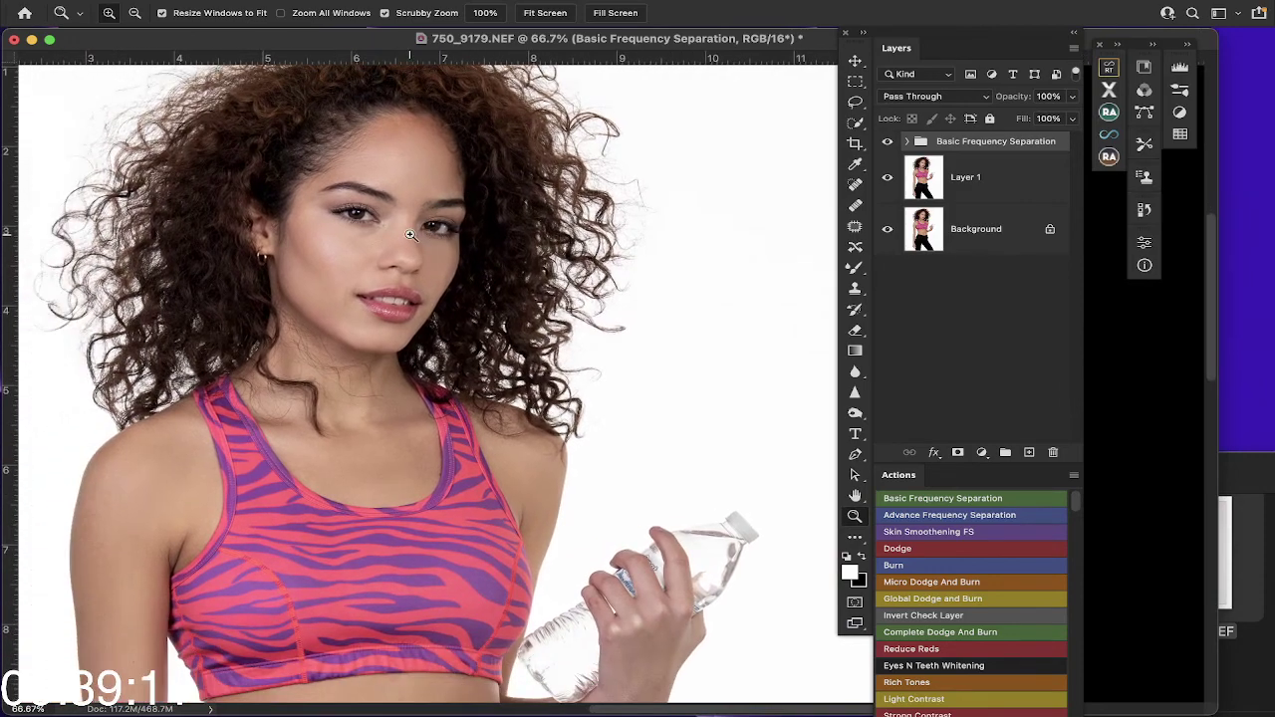
click(412, 233)
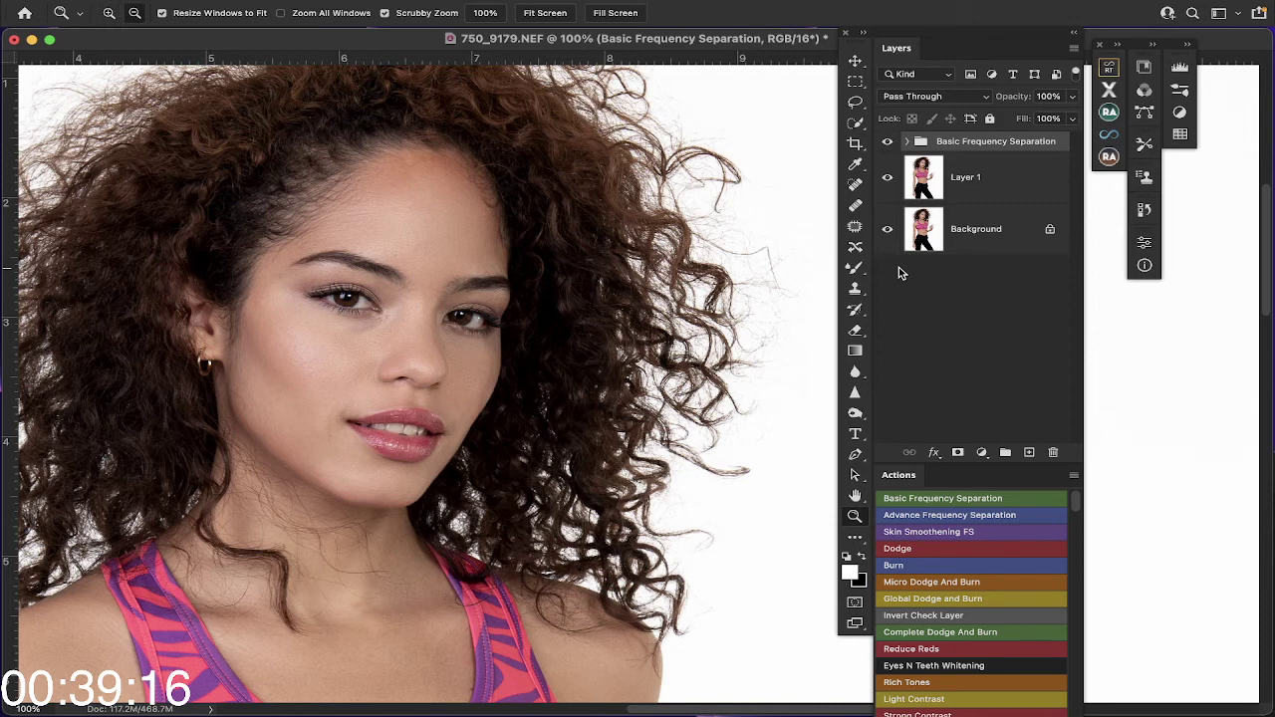
Step: Stamp all visible layers into a new top layer, then run the dodge-and-burn action and expand its DnB group
key(super+alt+shift+e)
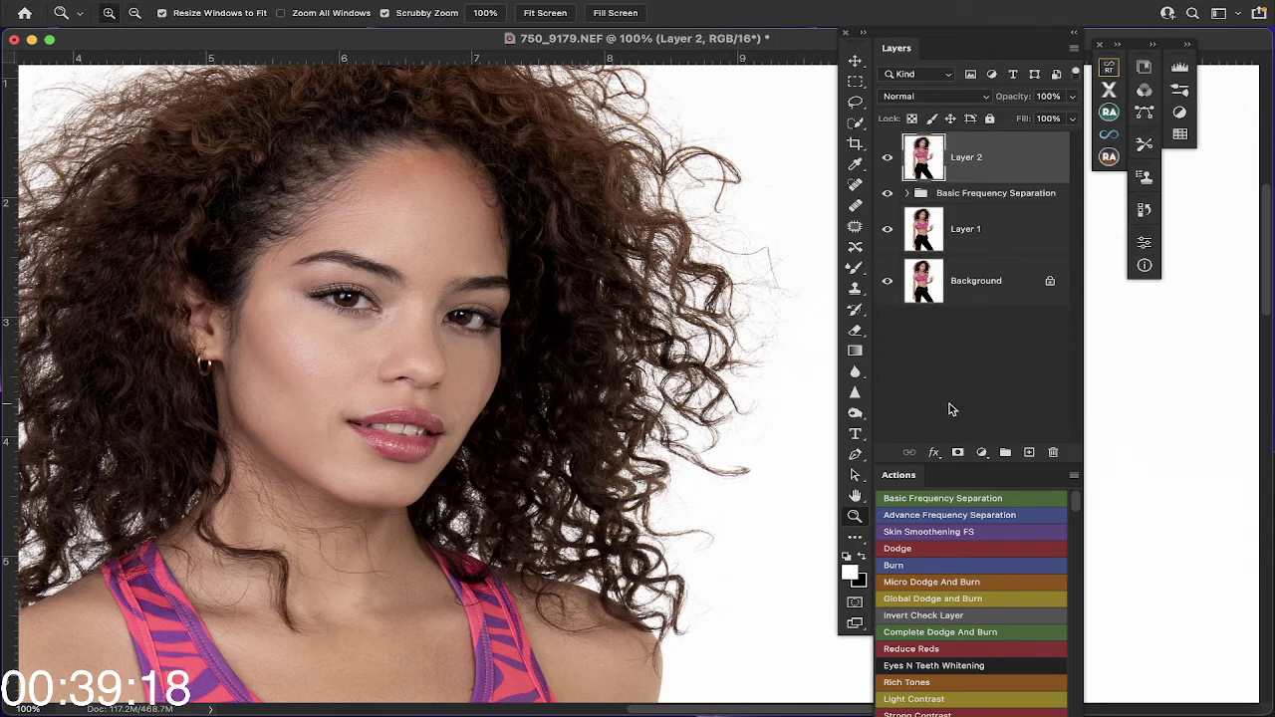
scroll(977, 581, down, 3)
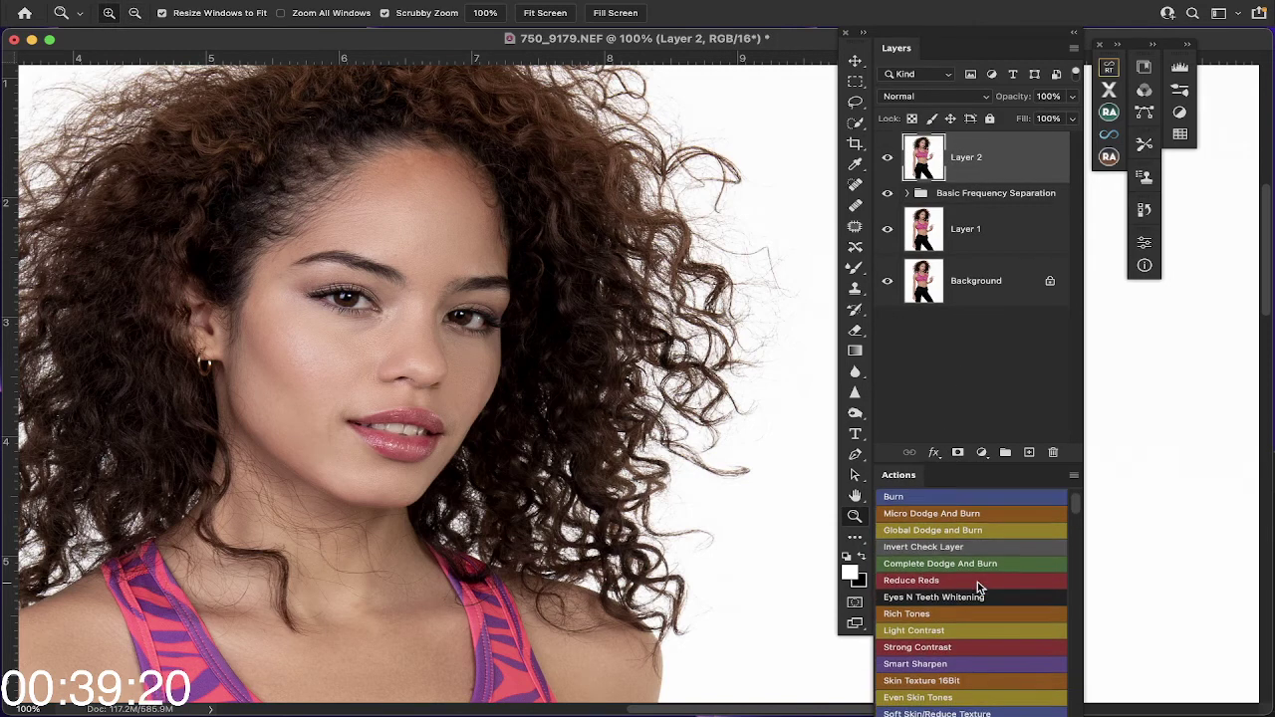
scroll(971, 583, down, 3)
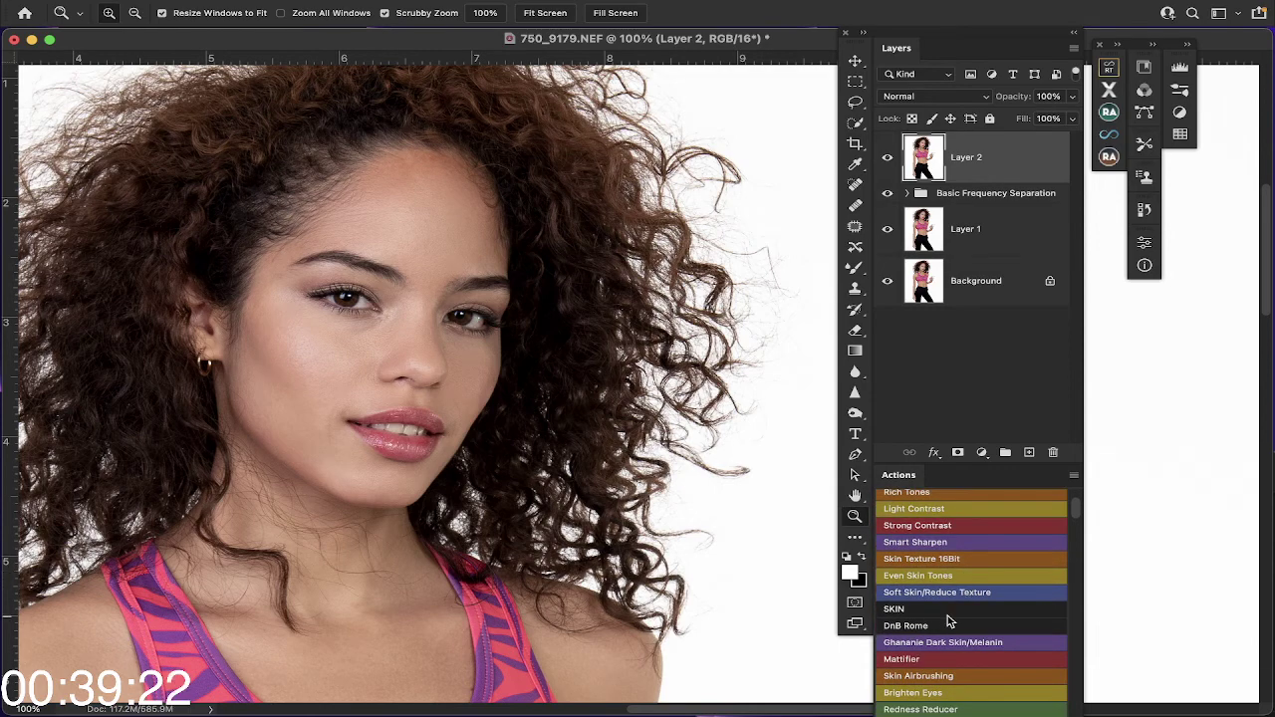
scroll(950, 619, up, 4)
scroll(949, 618, down, 7)
scroll(950, 619, up, 4)
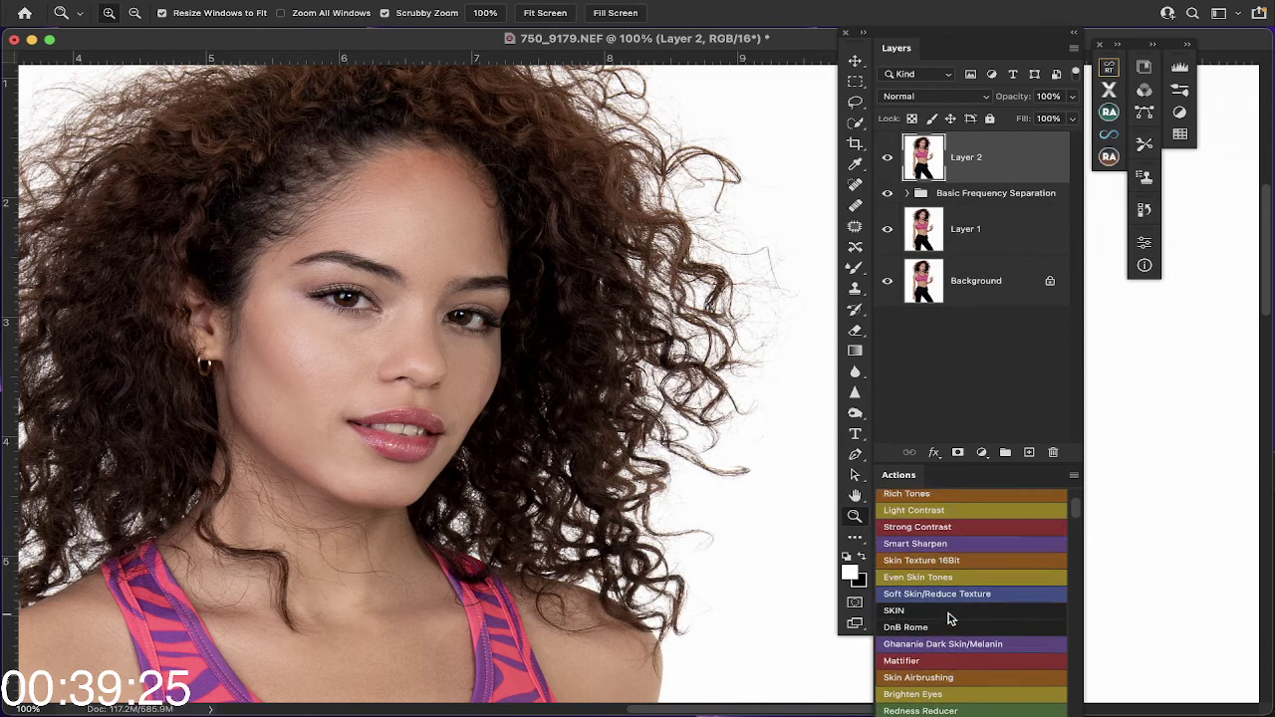
scroll(949, 617, up, 5)
scroll(949, 618, down, 4)
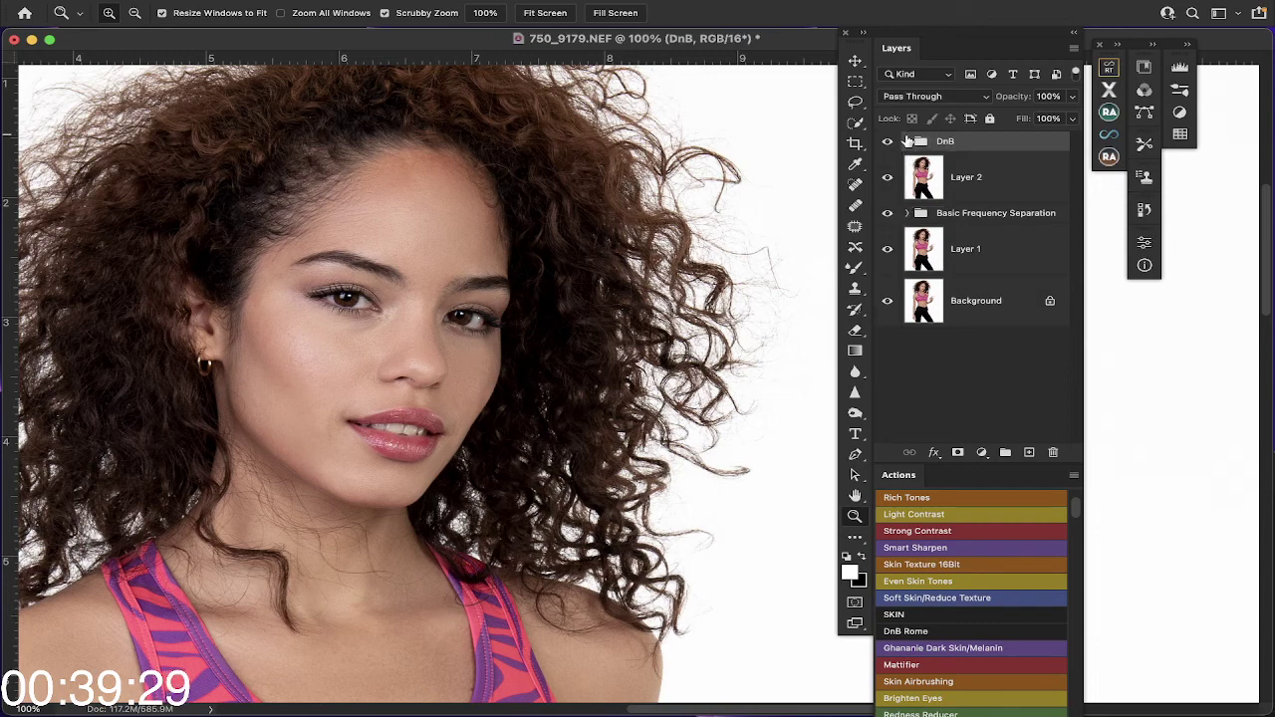
click(907, 141)
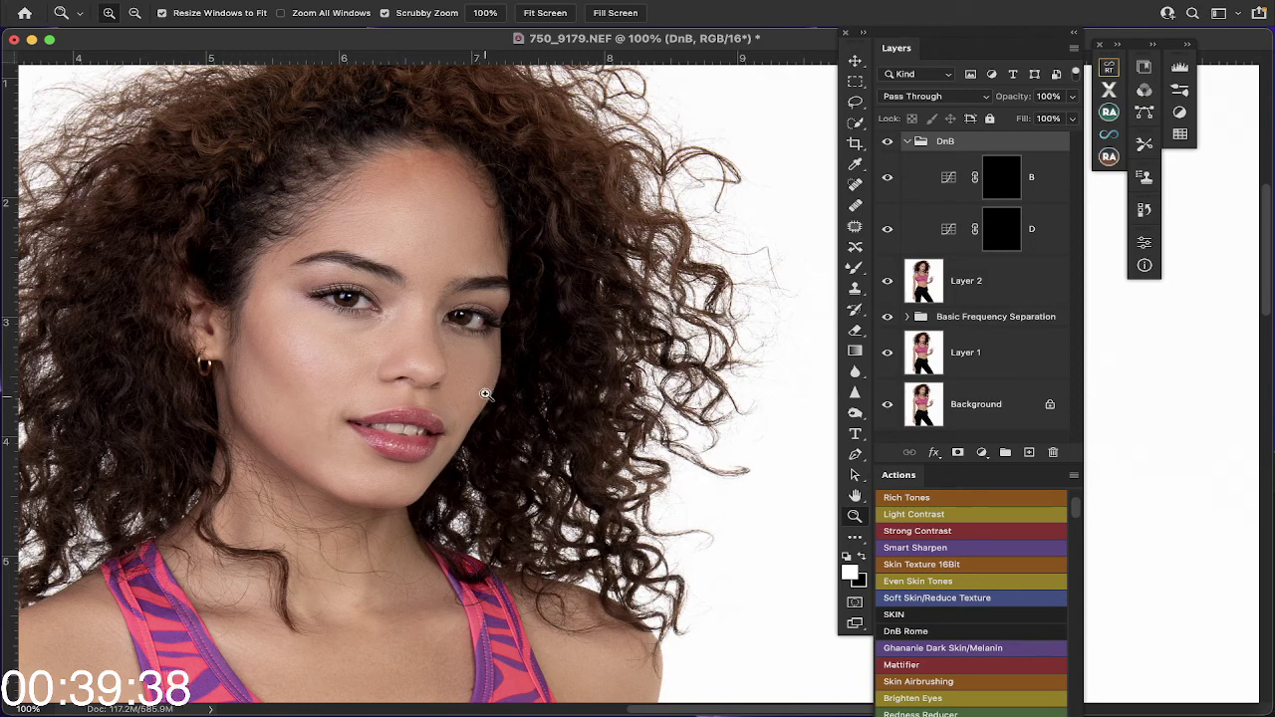
Step: With the Brush tool at 30% flow, paint a white burn stroke under the cheekbone on the B layer's mask
scroll(493, 378, down, 8)
scroll(493, 379, left, 5)
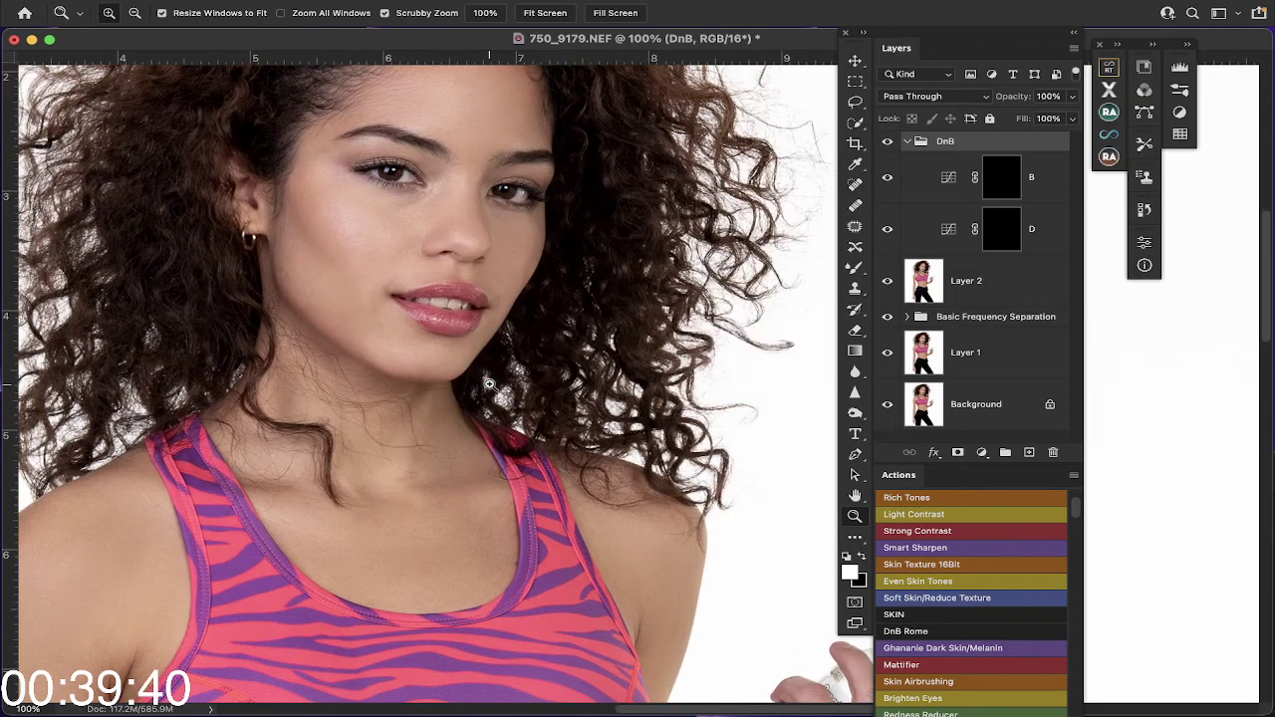
scroll(490, 384, up, 8)
scroll(490, 385, right, 3)
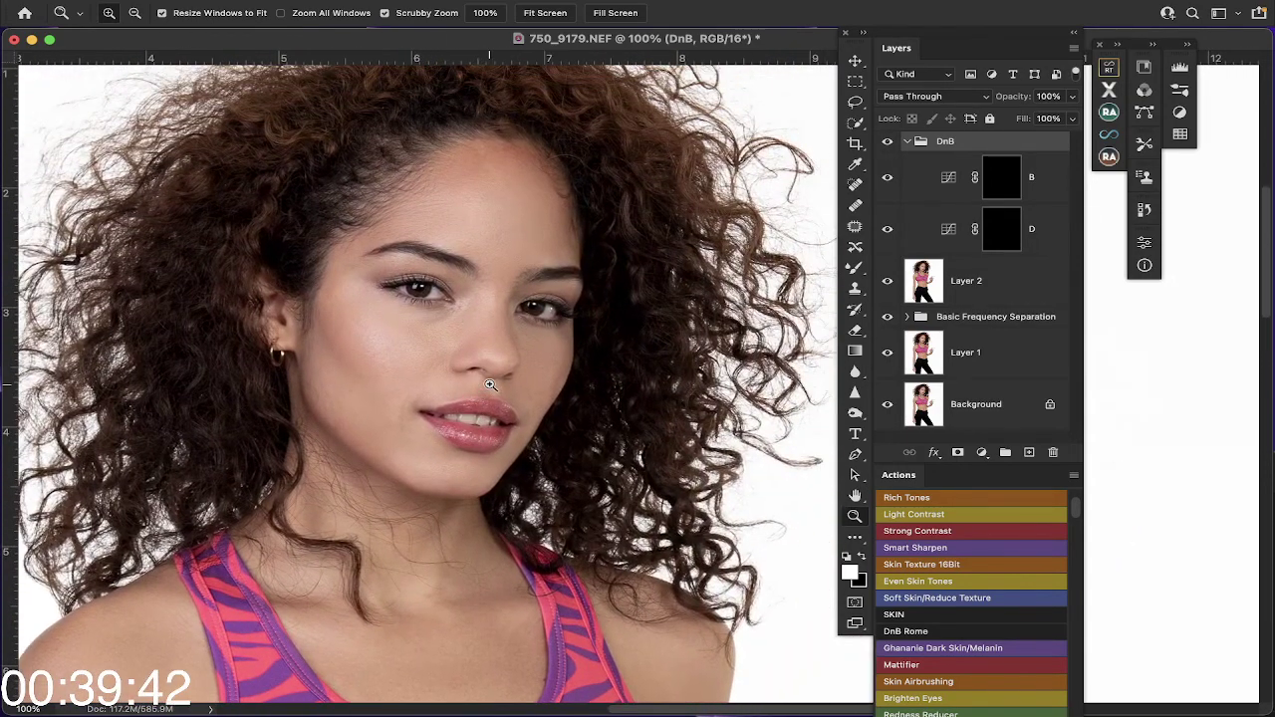
scroll(490, 385, right, 2)
scroll(490, 385, up, 1)
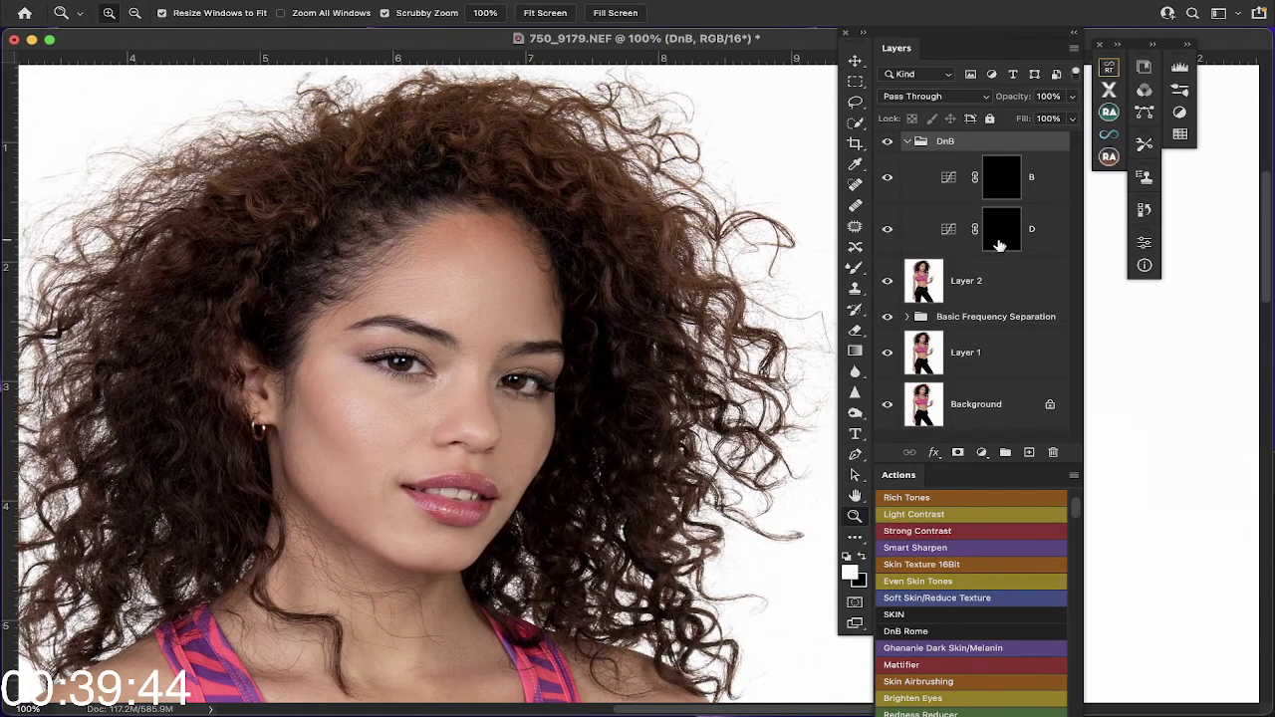
click(1007, 175)
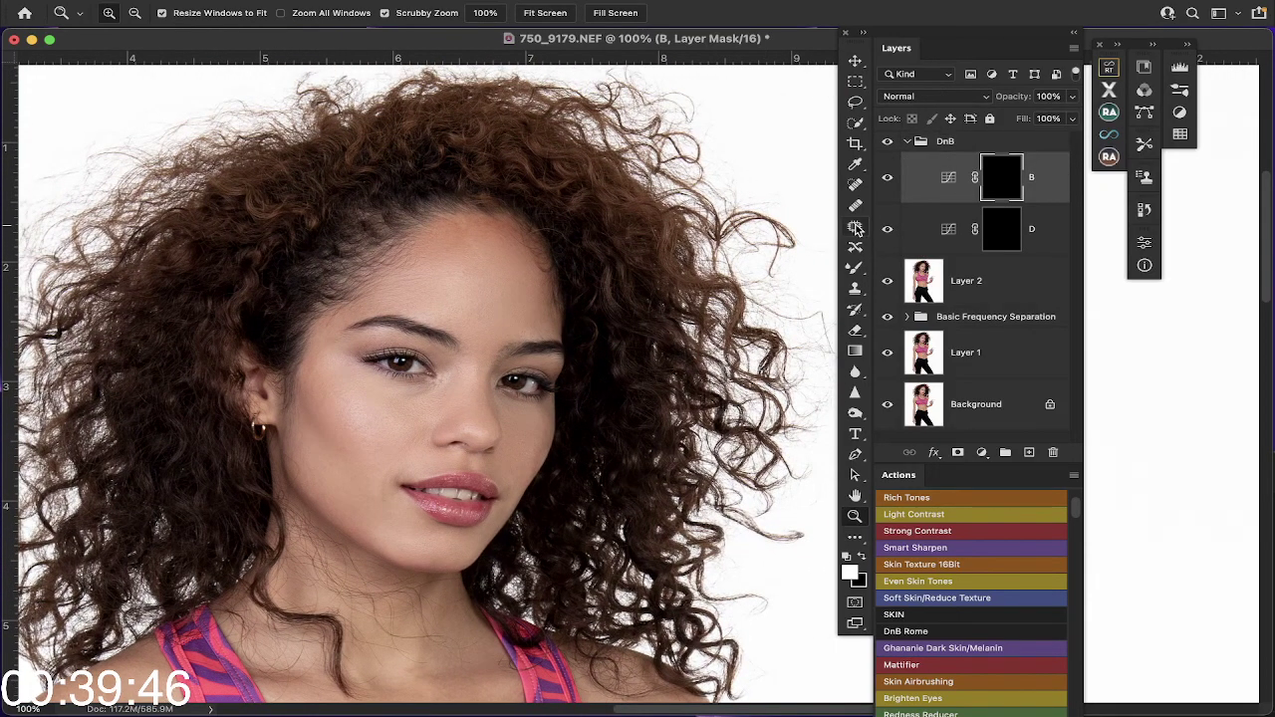
click(854, 269)
right_click(854, 269)
click(916, 264)
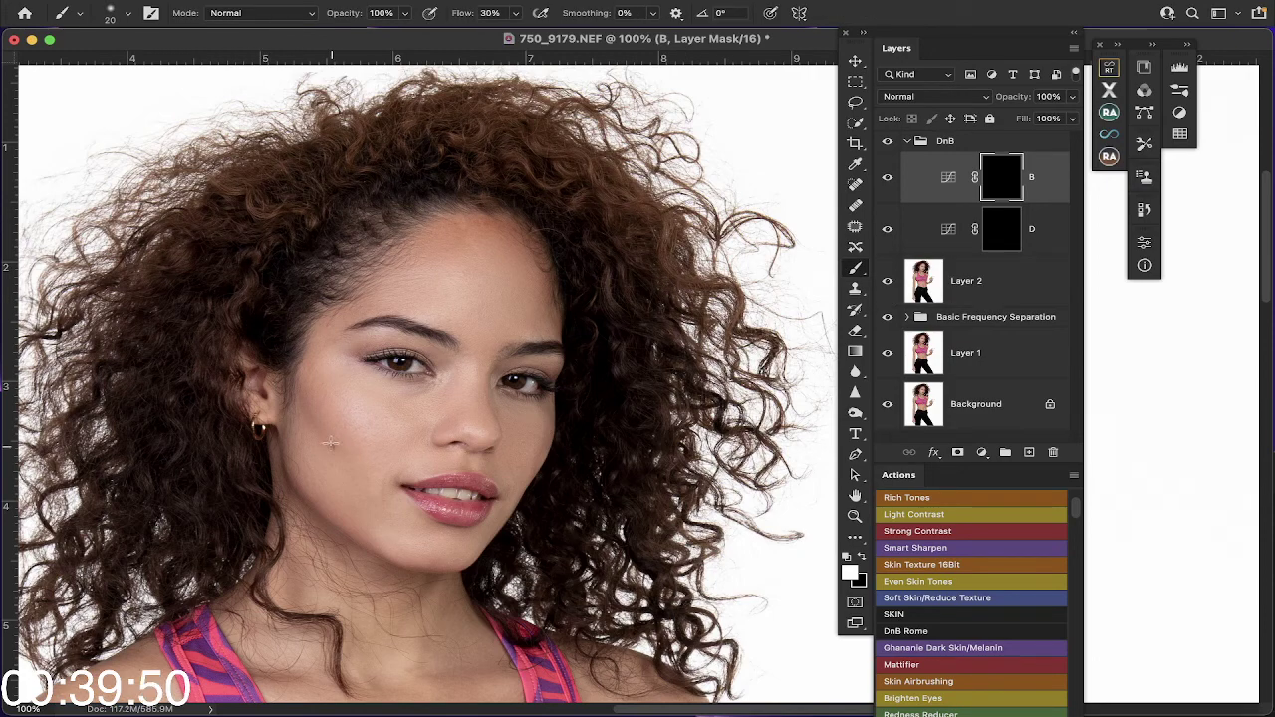
drag(330, 441, 314, 420)
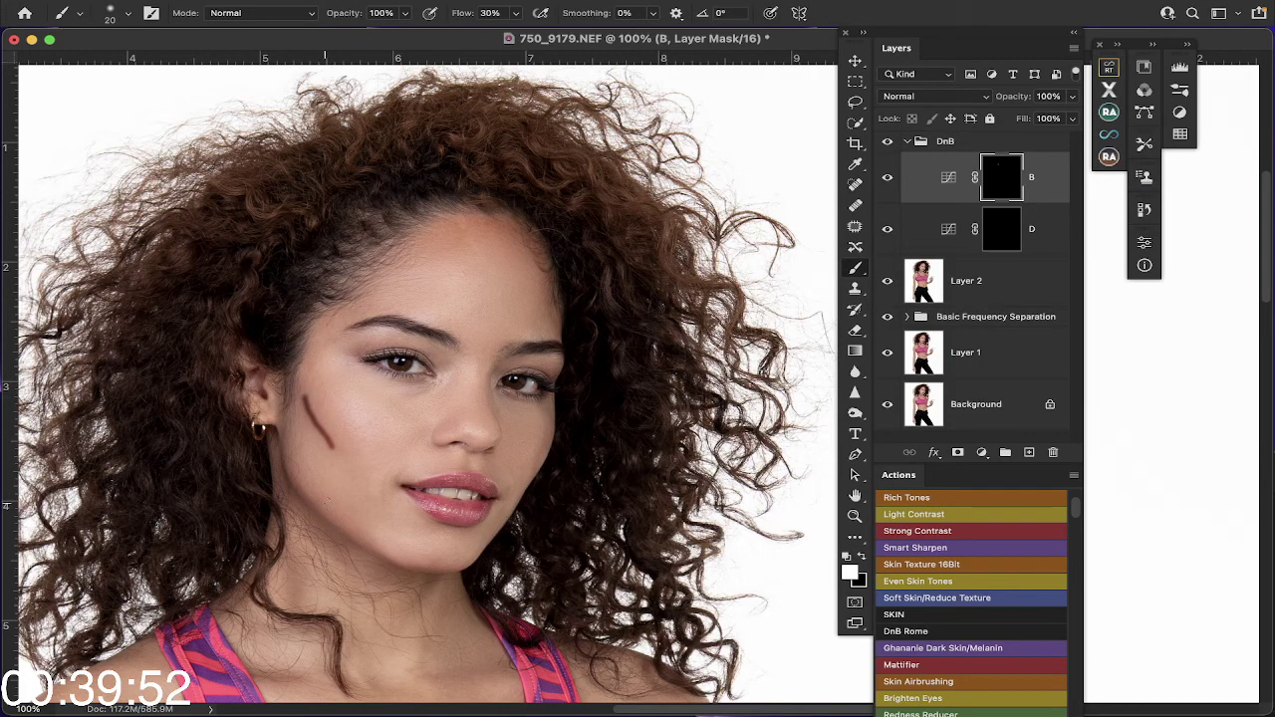
Step: Paint burn strokes on the B mask along the jawline, beneath the lower lip and down the side of the nose
mouse_move(315, 507)
mouse_down()
mouse_move(288, 467)
mouse_move(303, 487)
mouse_up()
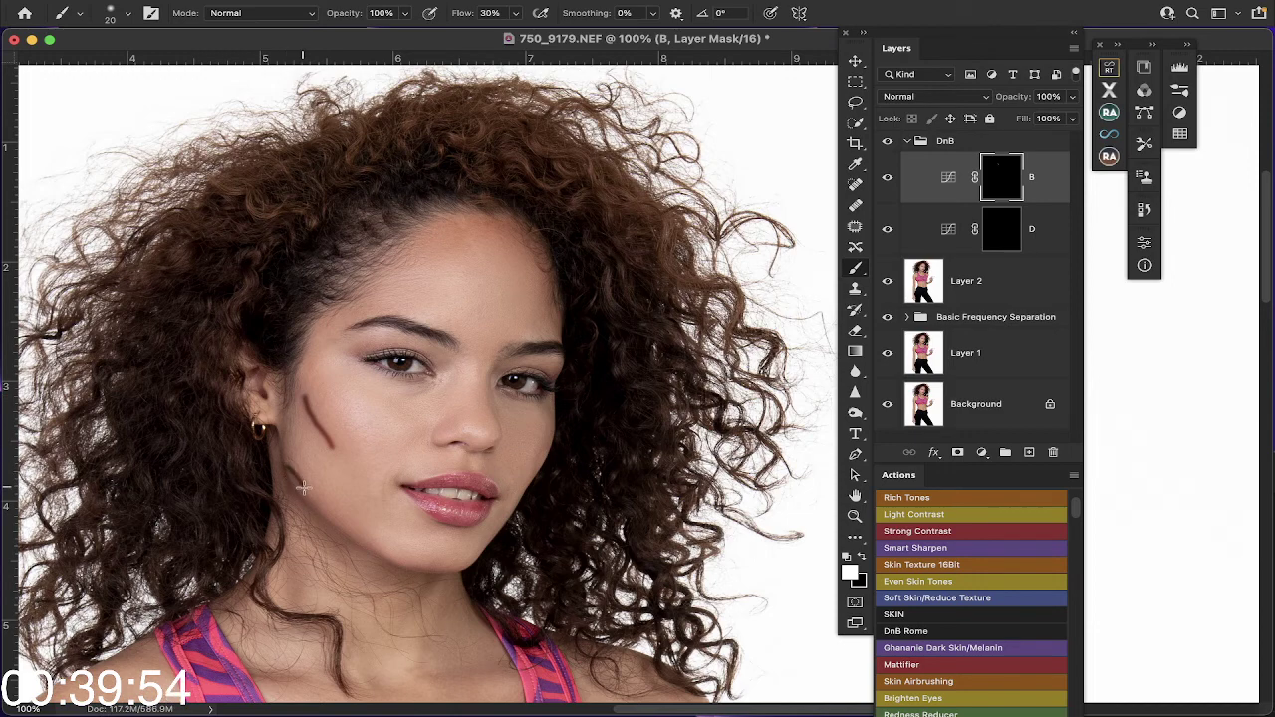
key(super+z)
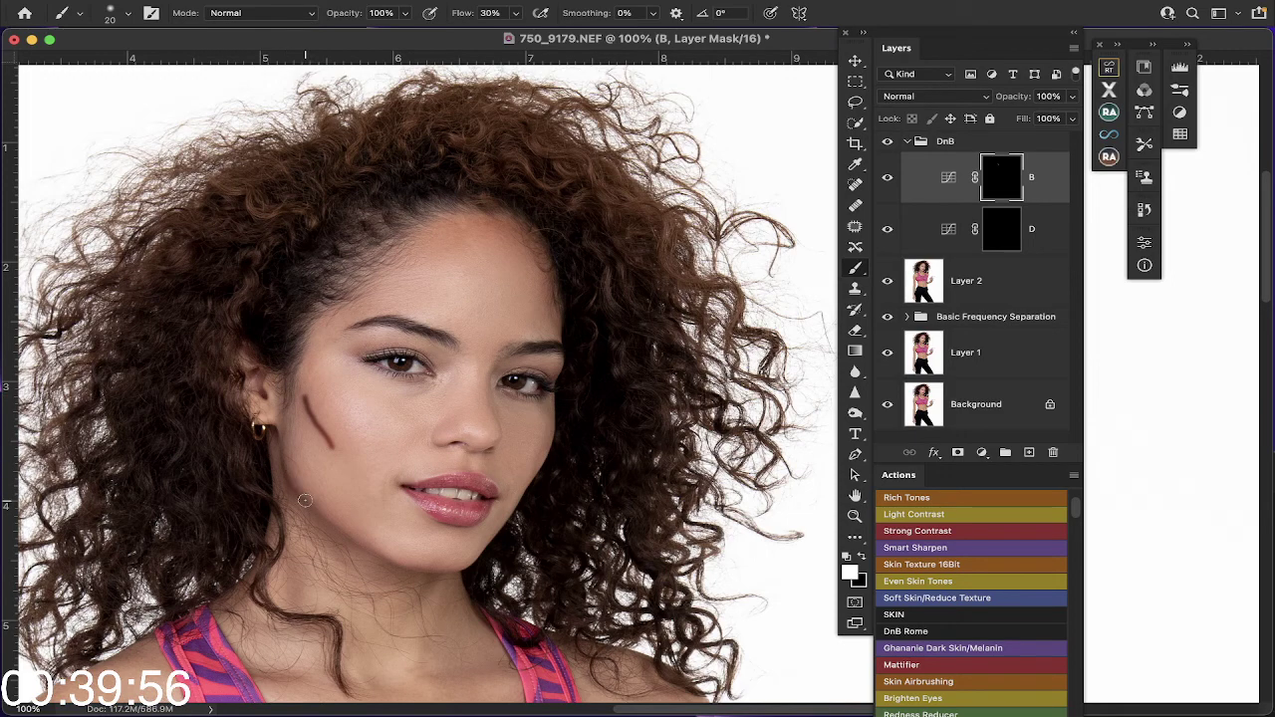
mouse_move(370, 550)
mouse_down()
mouse_move(316, 519)
mouse_move(281, 473)
mouse_up()
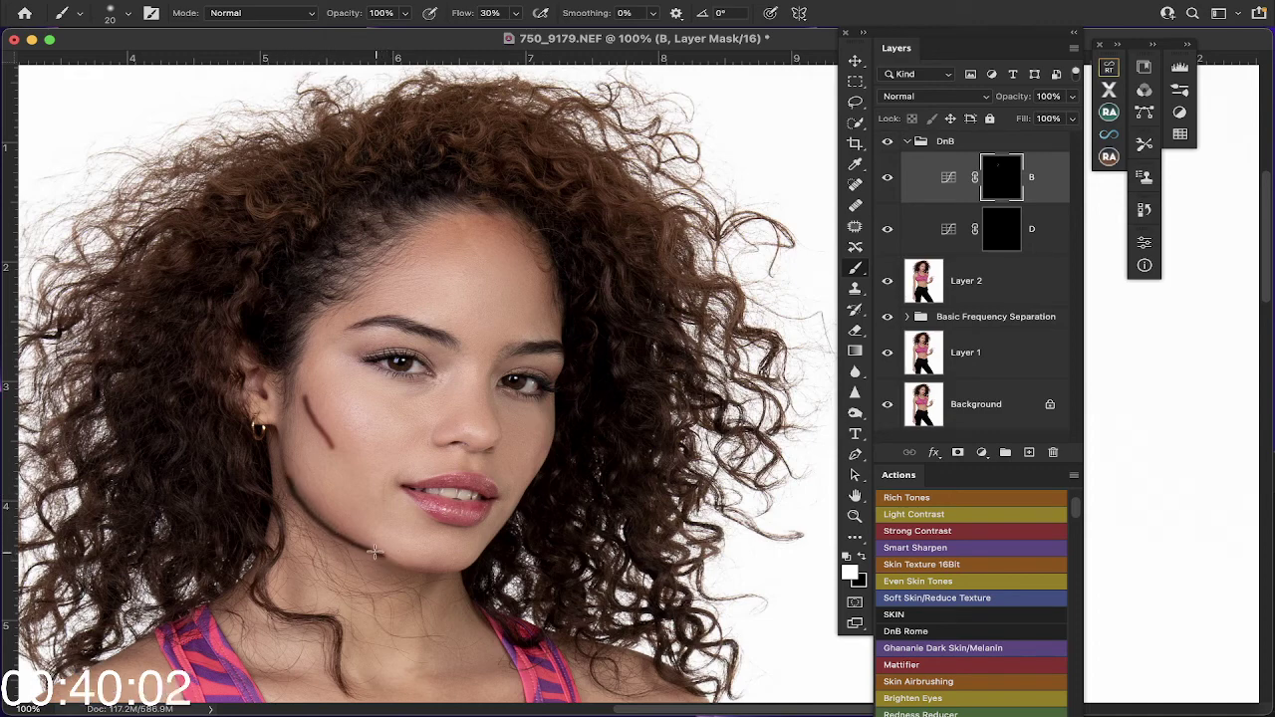
drag(361, 547, 382, 554)
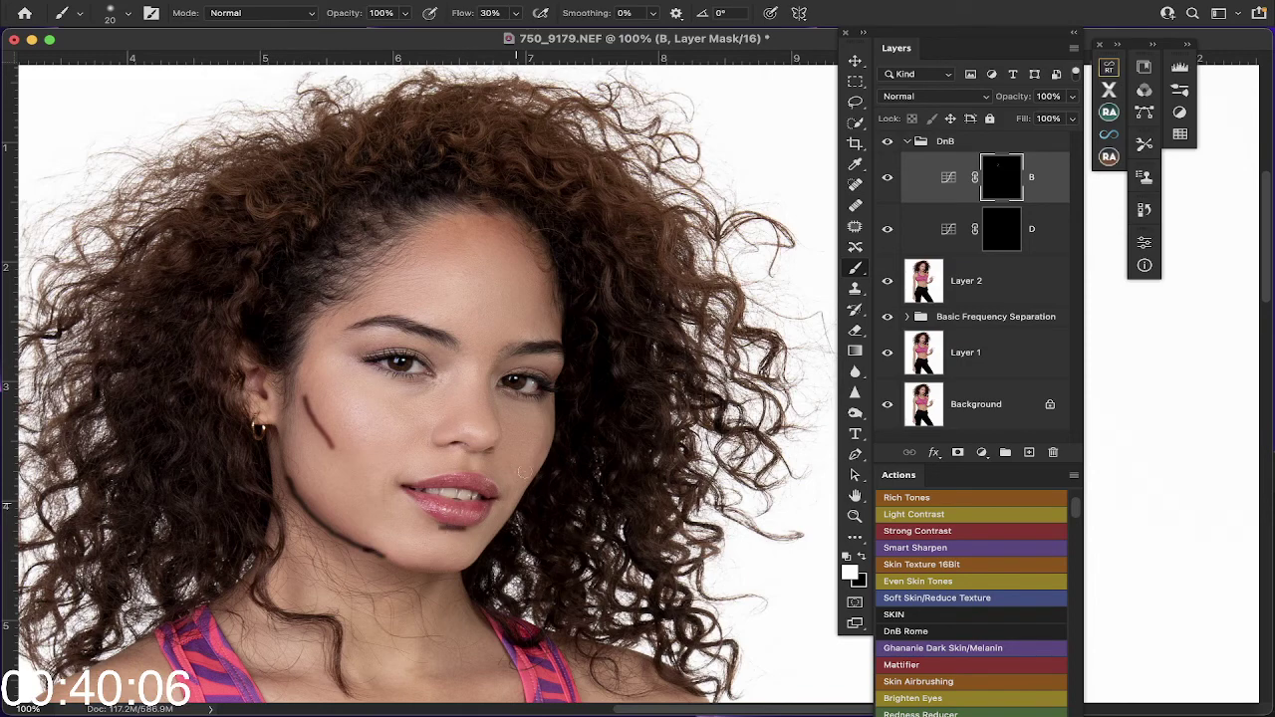
scroll(543, 435, down, 5)
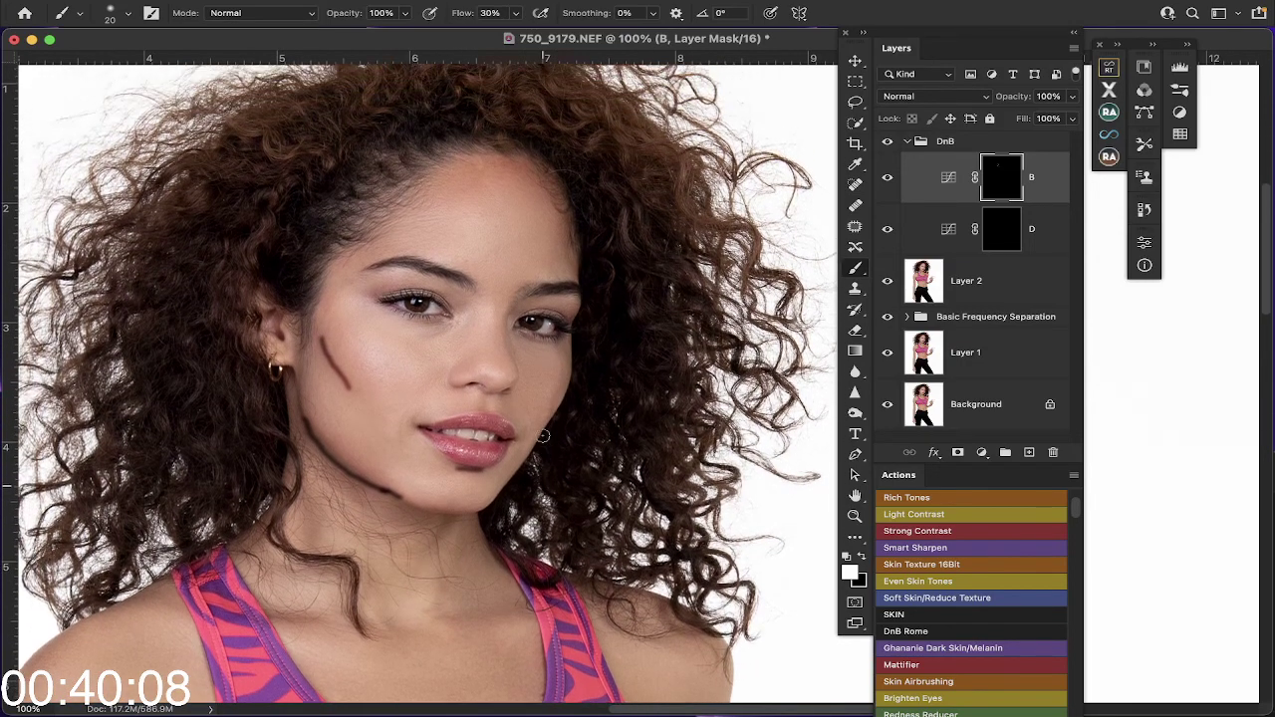
drag(514, 356, 505, 324)
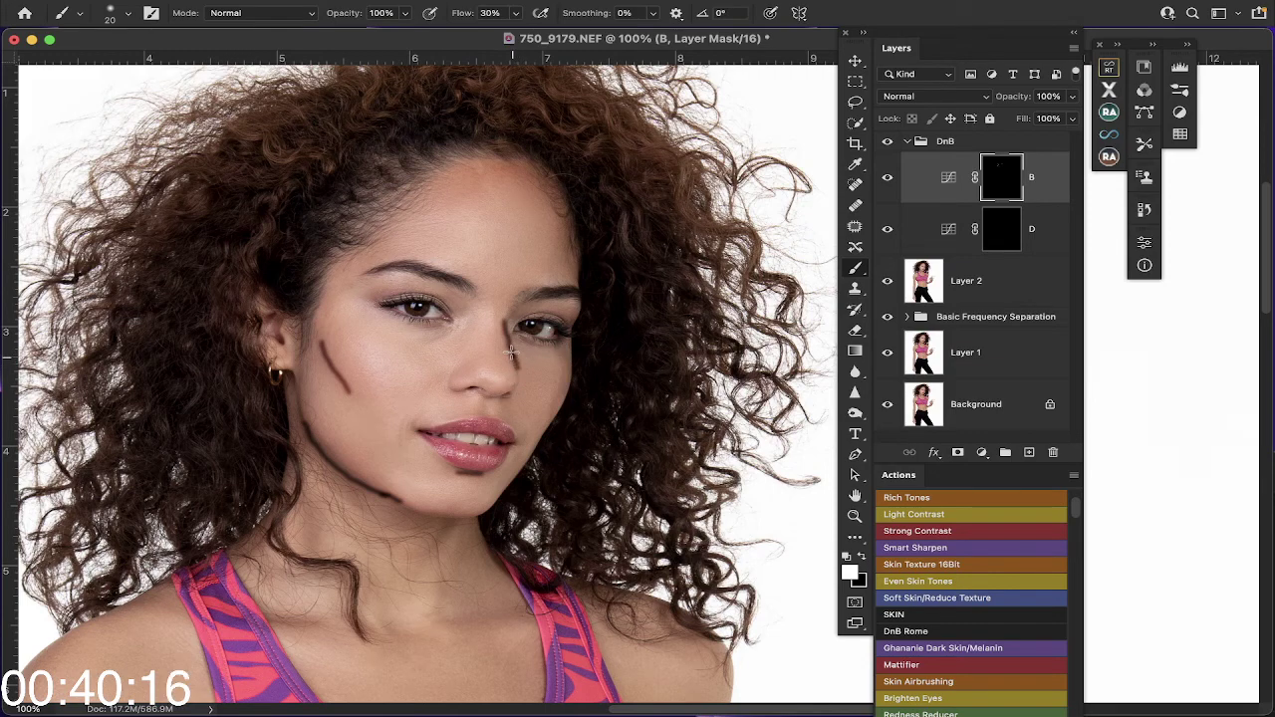
Step: Paint a short burn stroke along each collarbone on the B layer's mask
scroll(518, 368, down, 10)
scroll(518, 369, left, 3)
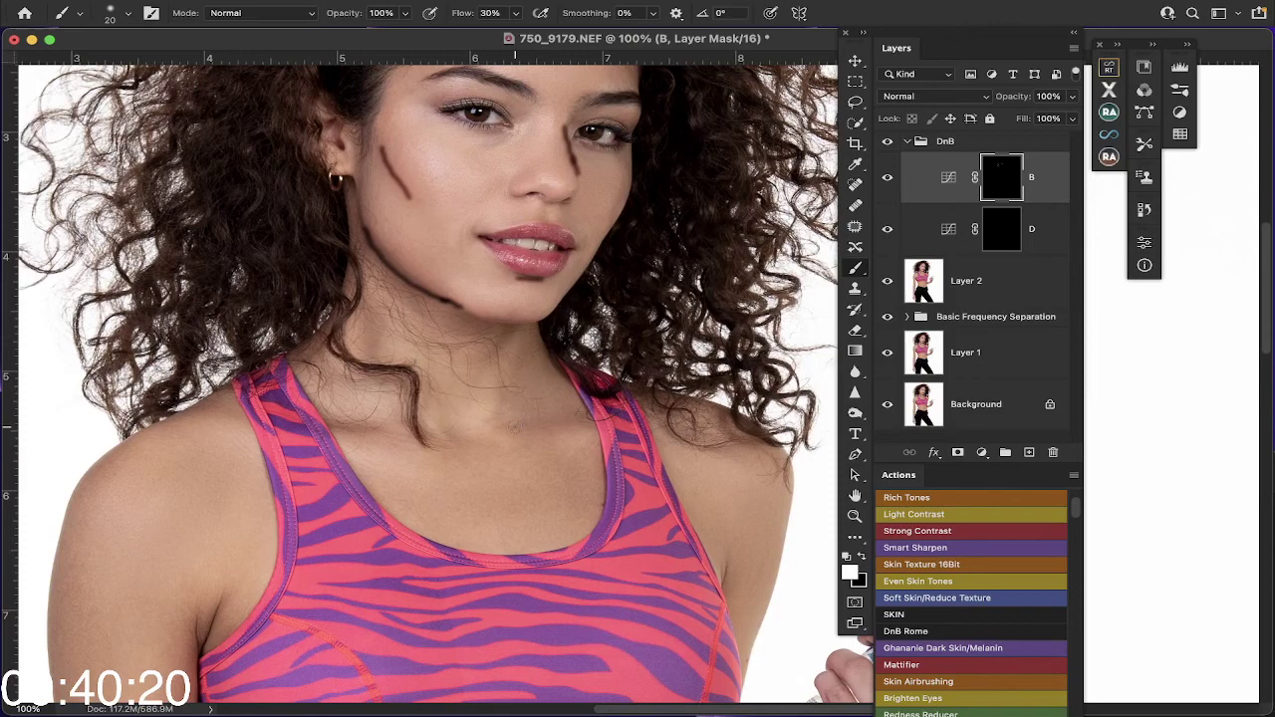
drag(515, 427, 588, 419)
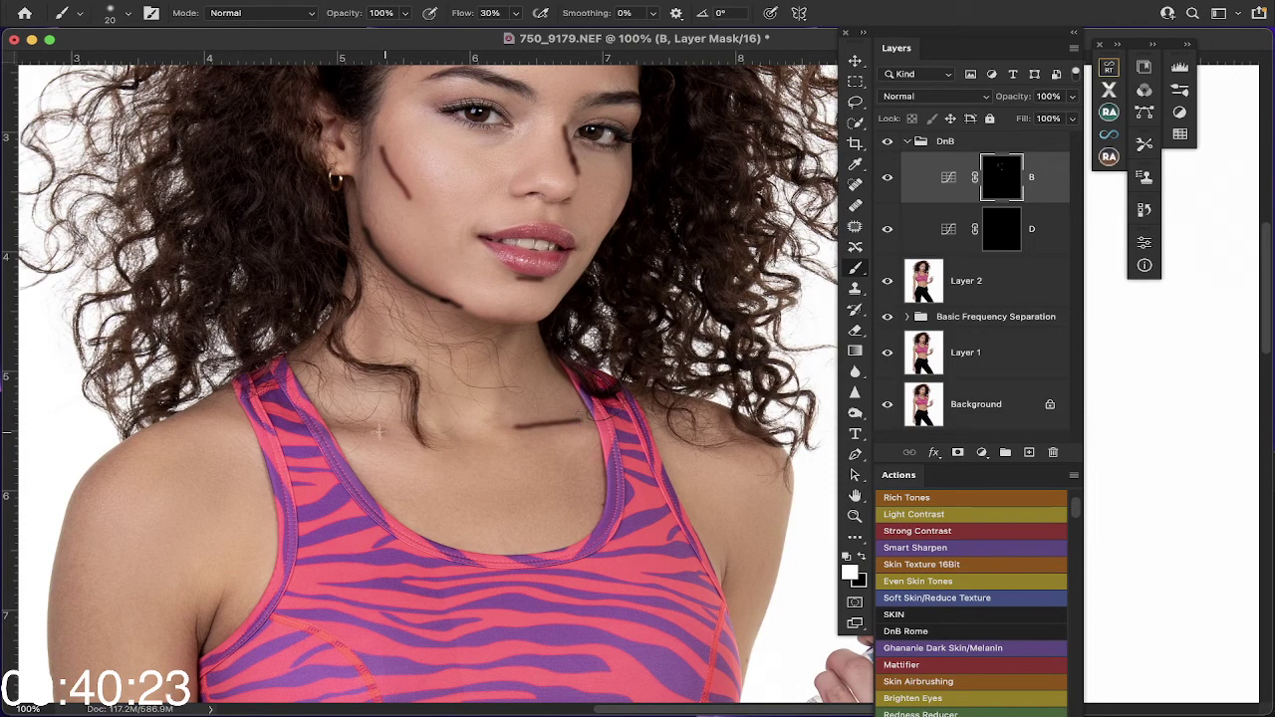
drag(388, 430, 324, 426)
Step: Paint a burn line down the centre of the abdomen from below the top to just above the navel
scroll(375, 324, down, 5)
scroll(376, 435, down, 10)
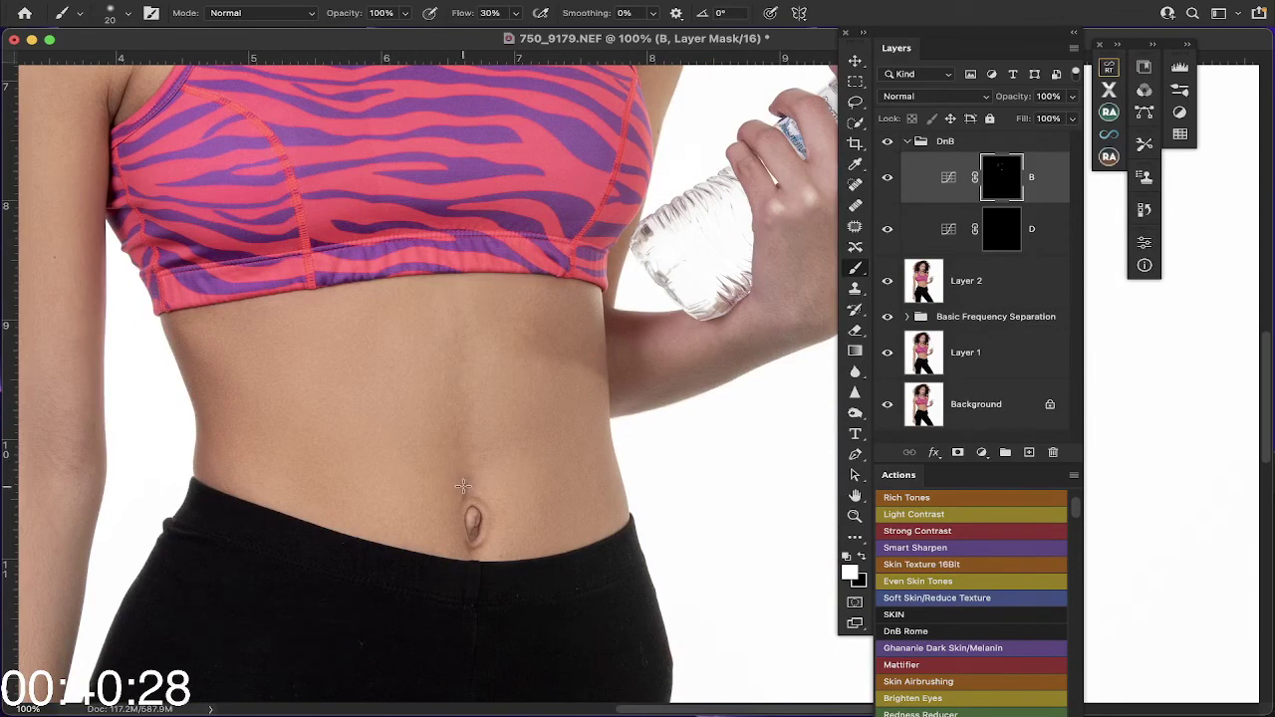
drag(463, 486, 451, 302)
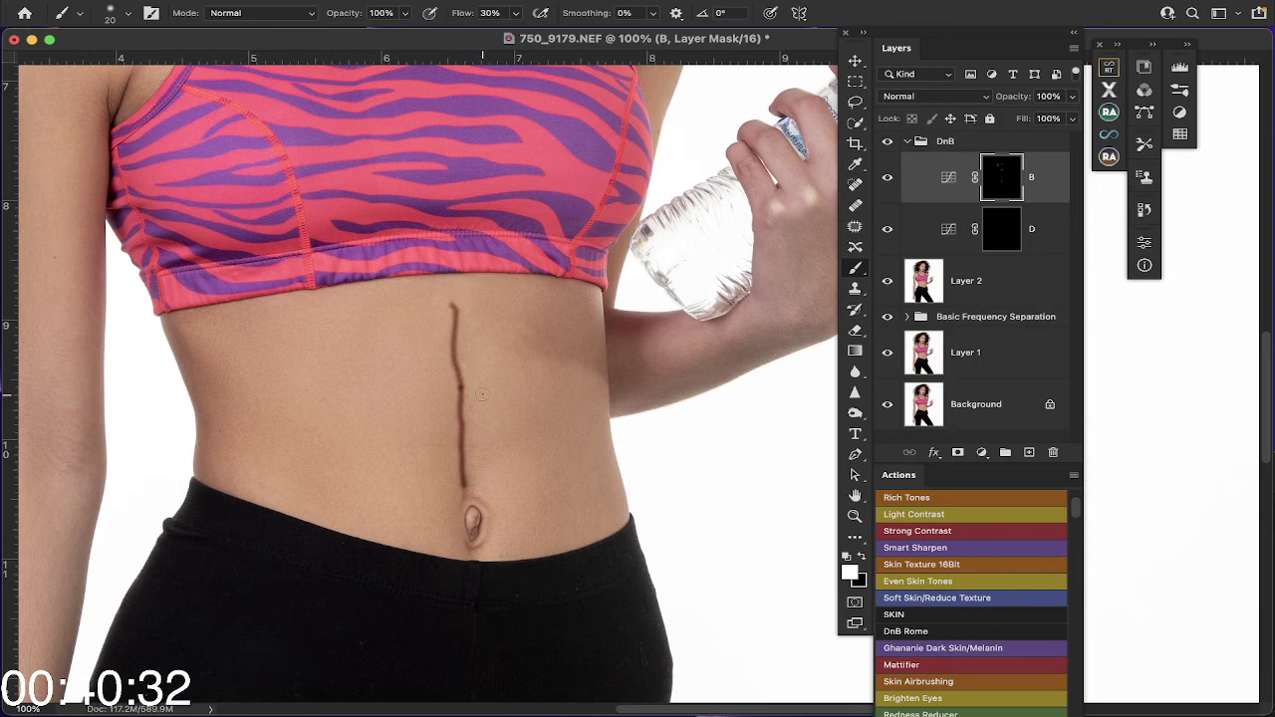
Step: Feather the B layer's mask by 16.9 px to soften the burn strokes
scroll(481, 395, down, 2)
scroll(512, 422, down, 10)
scroll(512, 421, left, 1)
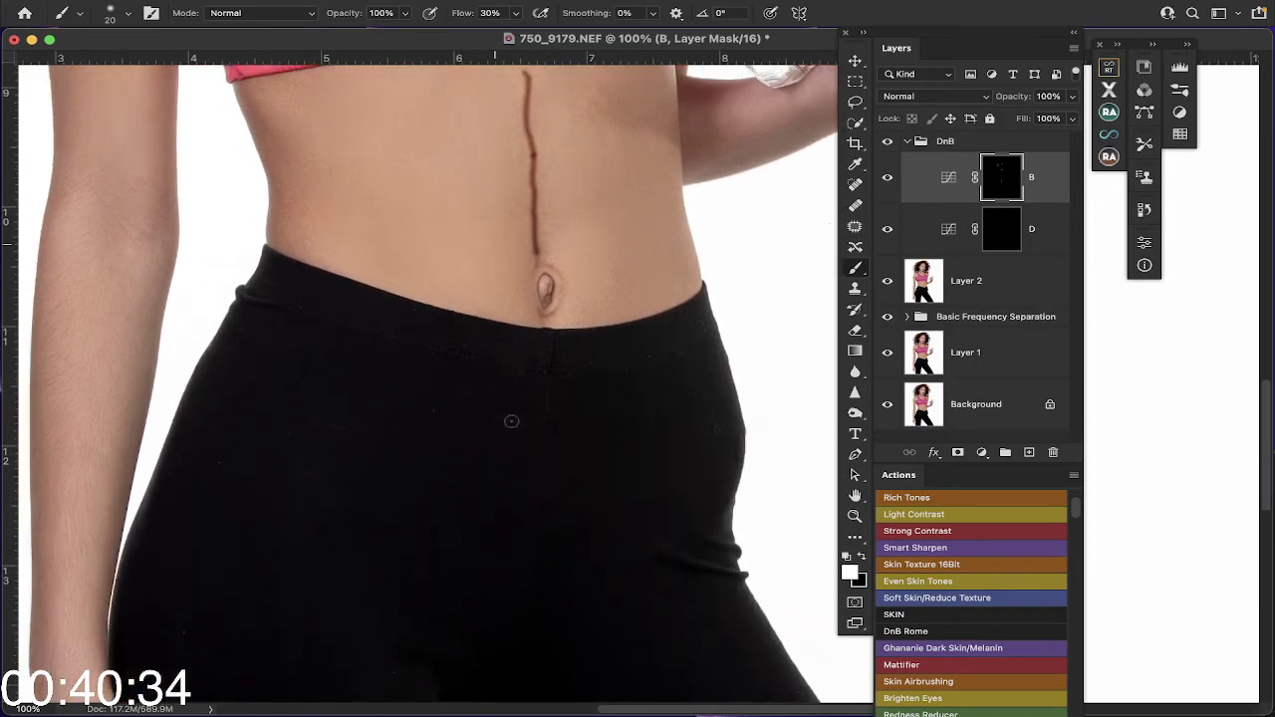
scroll(512, 421, up, 10)
scroll(515, 420, up, 10)
scroll(515, 420, down, 10)
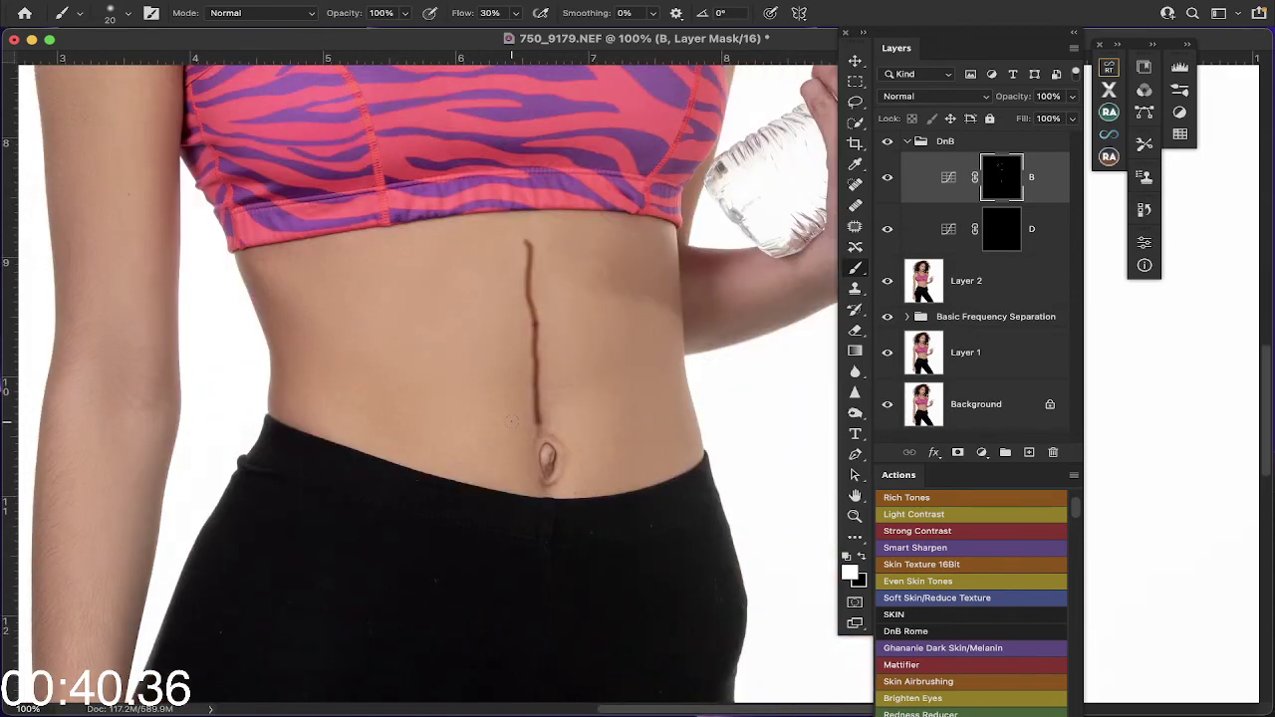
scroll(515, 420, up, 10)
scroll(512, 421, up, 5)
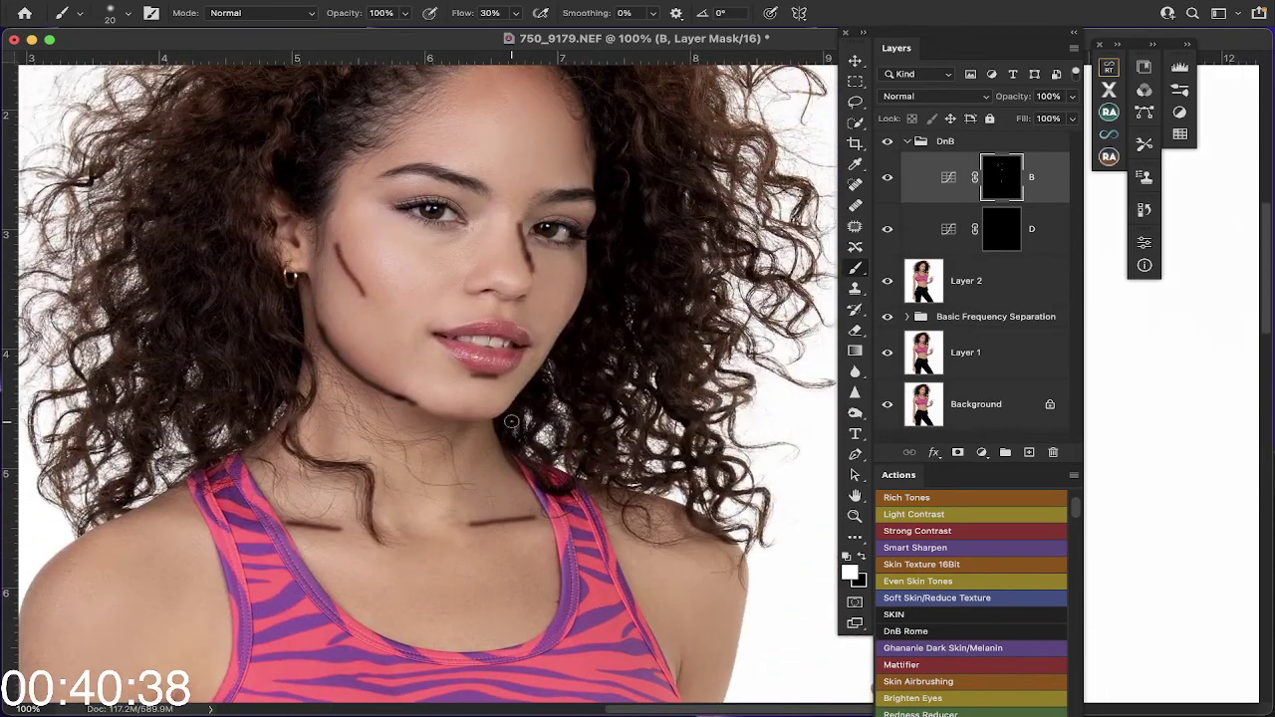
double_click(1004, 177)
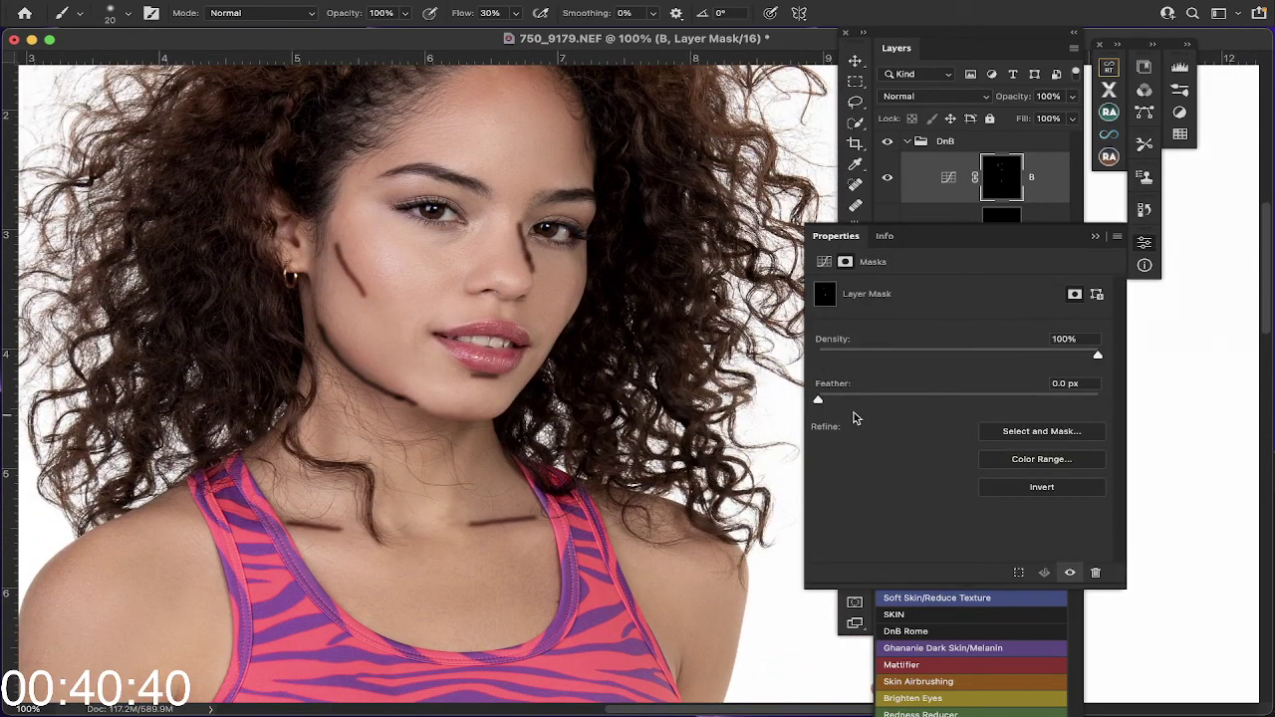
mouse_move(818, 399)
mouse_down()
mouse_move(984, 400)
mouse_move(938, 402)
mouse_up()
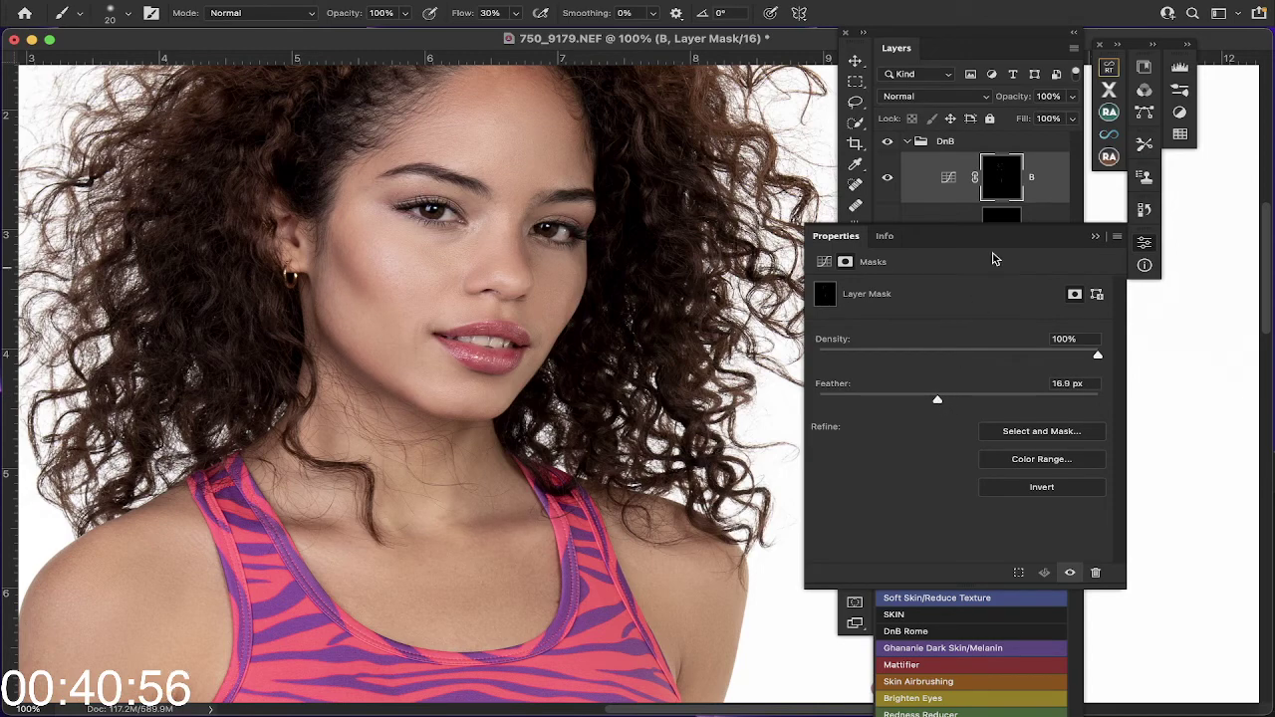
Step: Build up the feathered burn on the B mask with further strokes along the collarbones, cheek hollow and jawline
click(1009, 182)
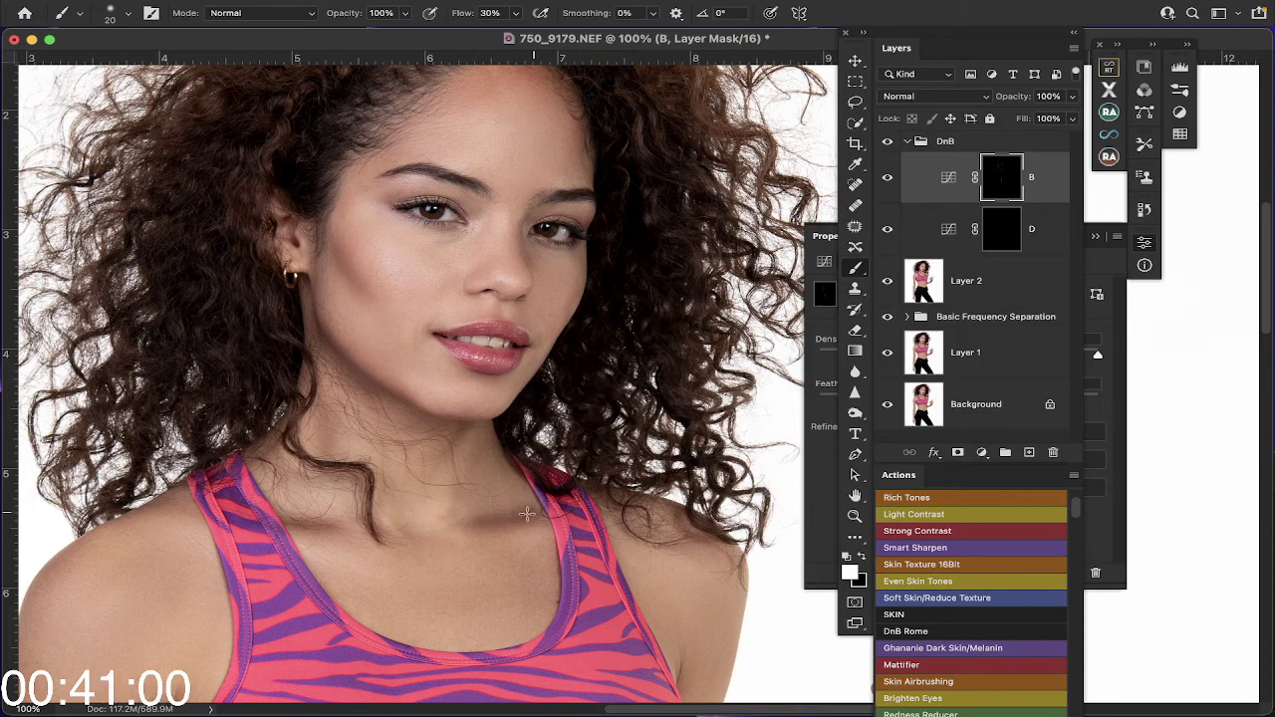
mouse_move(327, 526)
mouse_down()
mouse_move(294, 522)
mouse_move(360, 533)
mouse_up()
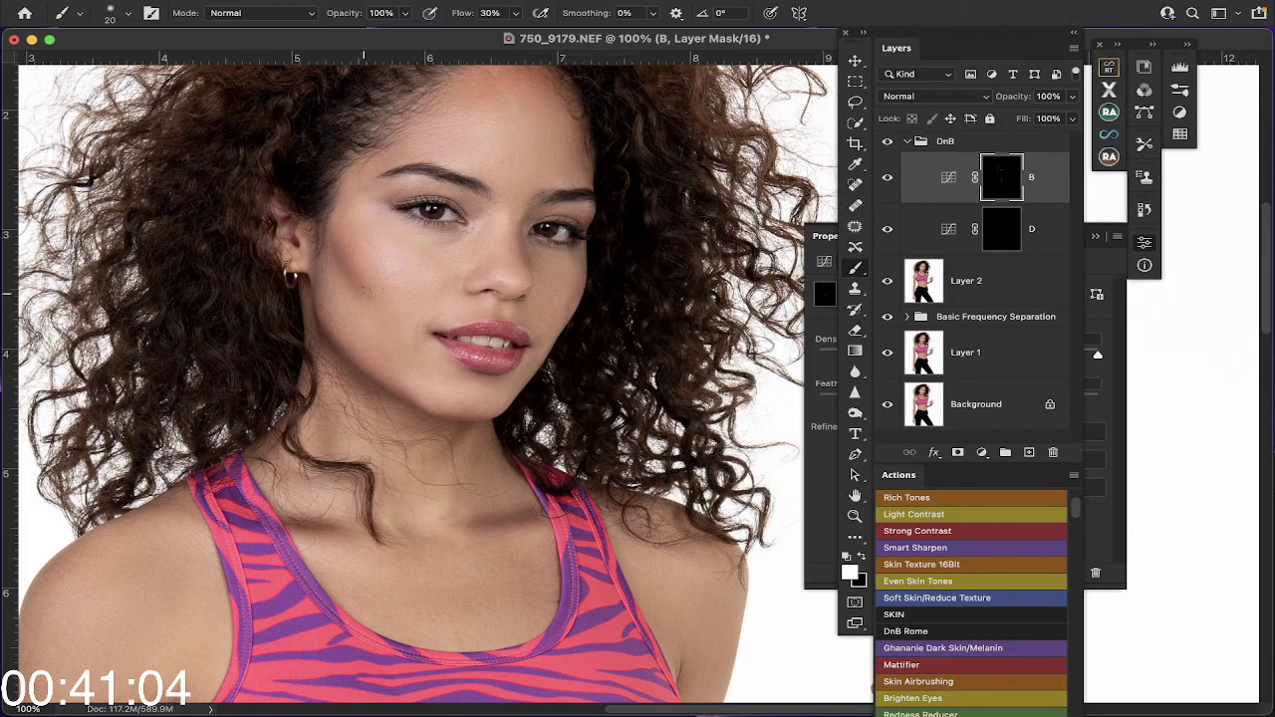
mouse_move(393, 296)
mouse_down()
mouse_move(364, 292)
mouse_move(338, 259)
mouse_move(385, 299)
mouse_up()
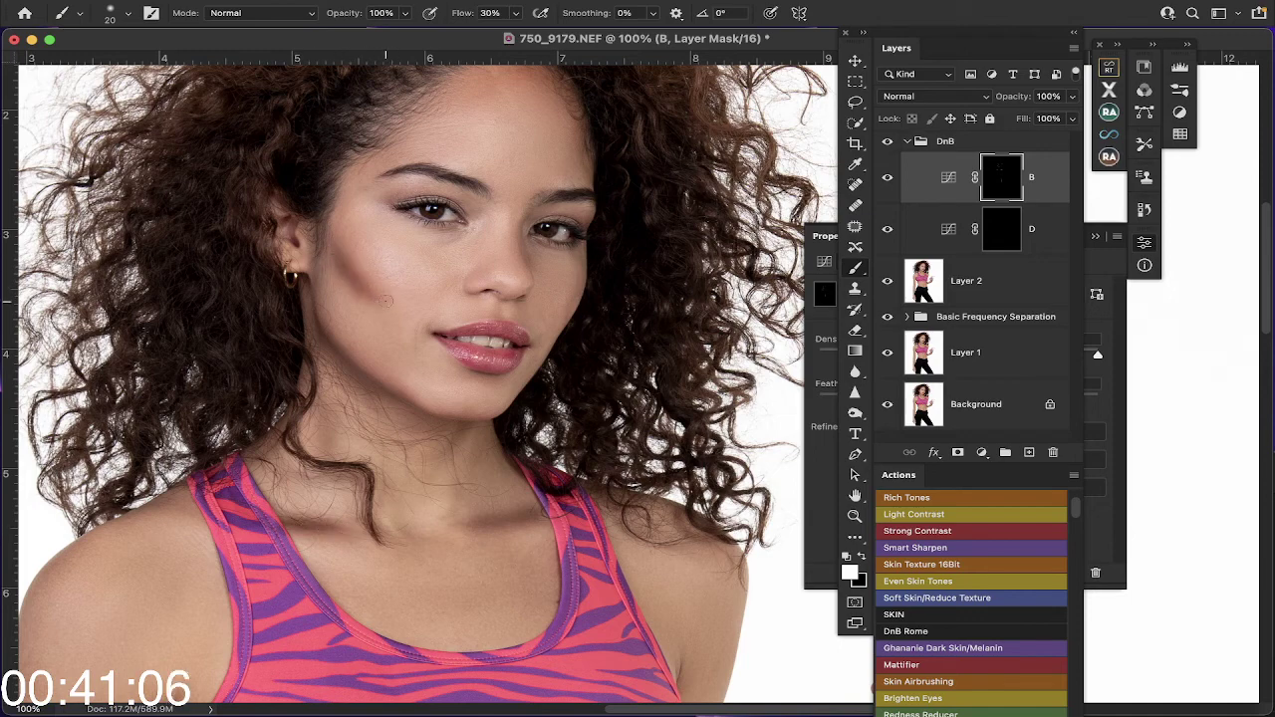
drag(396, 401, 312, 315)
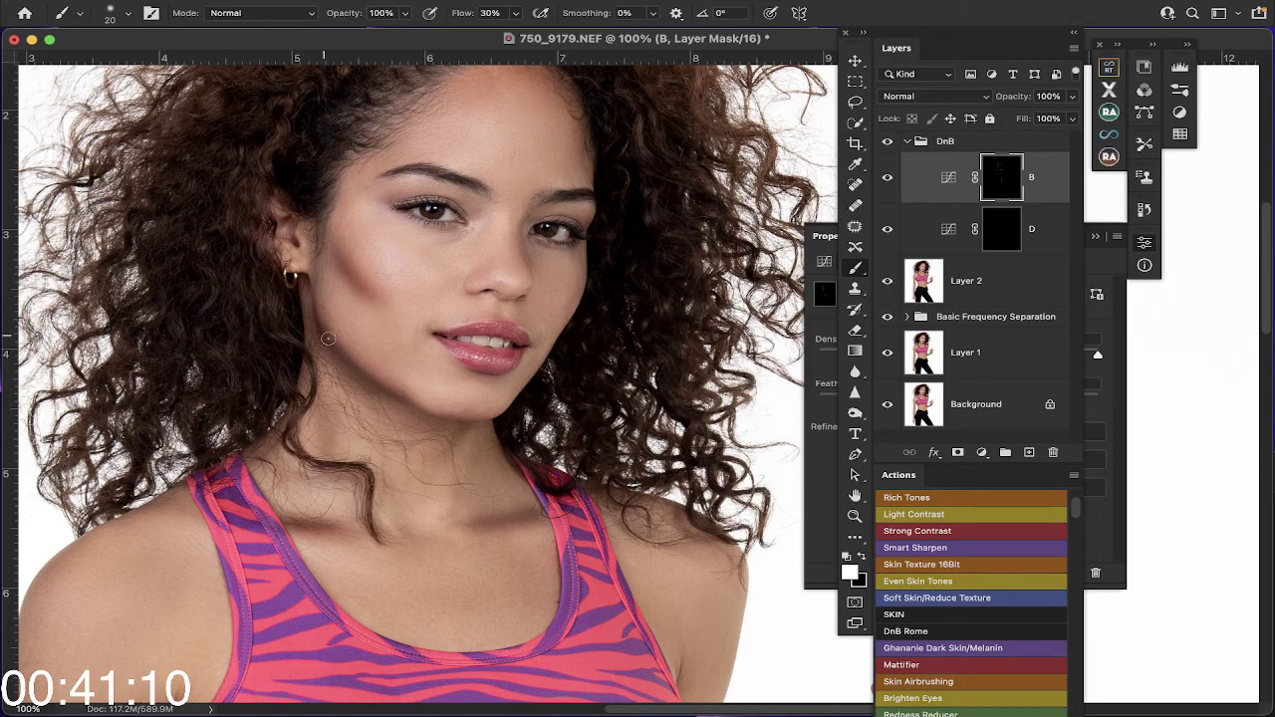
drag(462, 420, 386, 393)
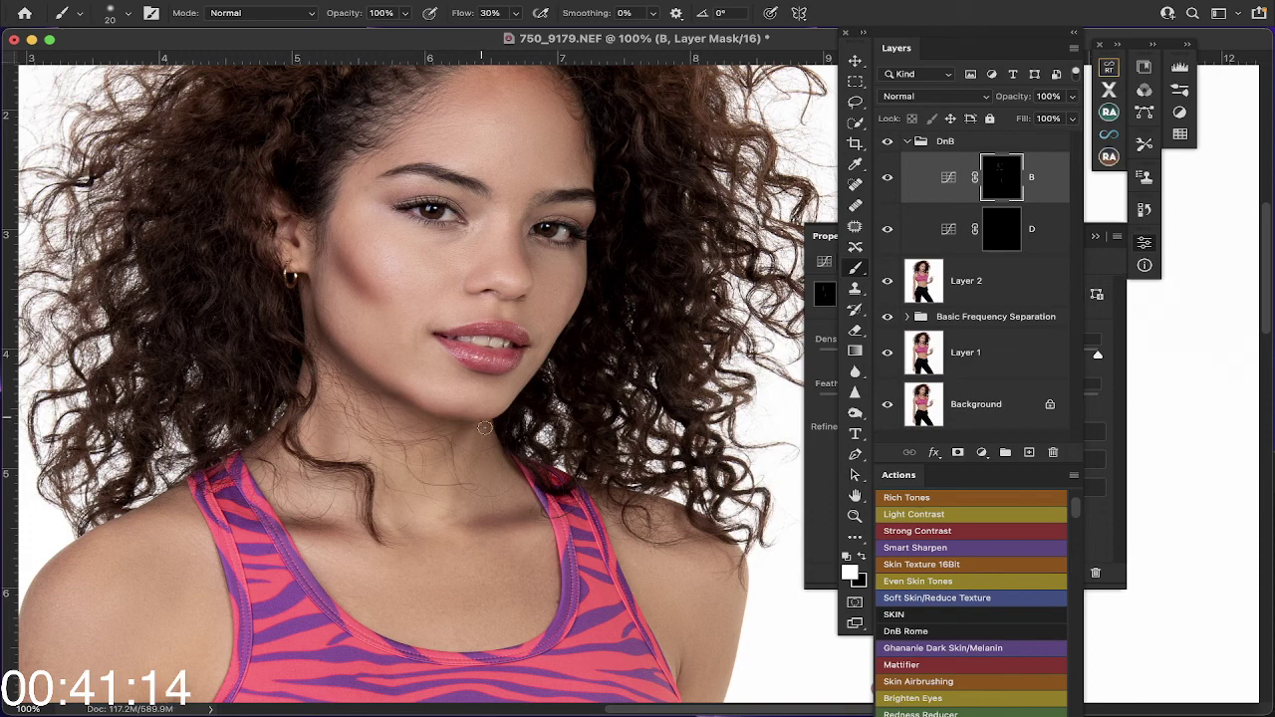
Step: Examine the feathered burn shading on the face and down the centre of the abdomen
scroll(468, 409, left, 5)
scroll(694, 176, down, 8)
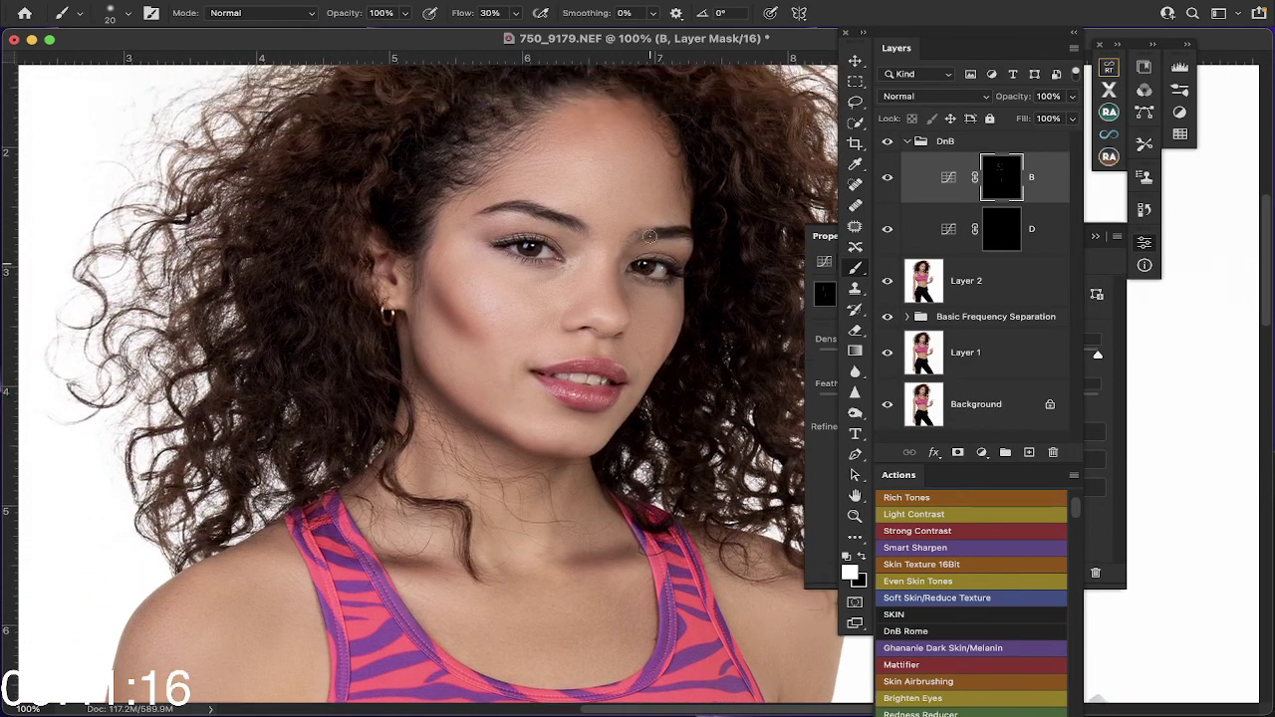
scroll(631, 183, down, 10)
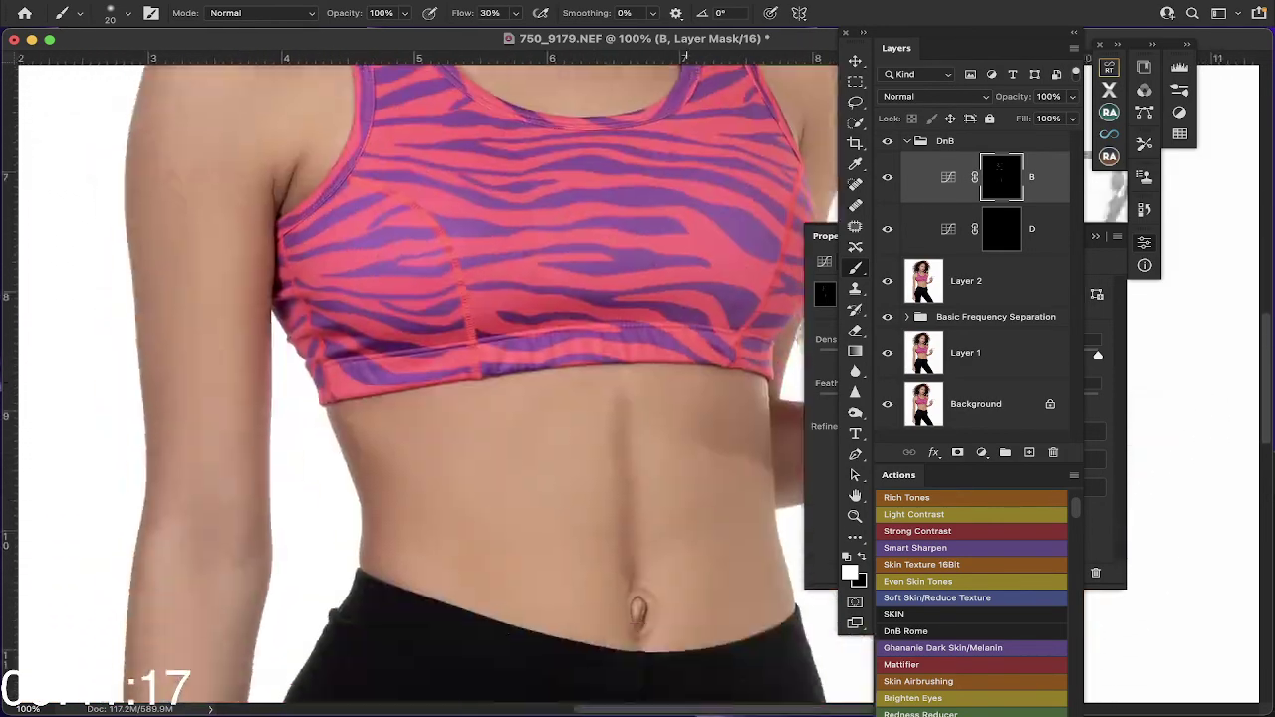
scroll(632, 184, up, 2)
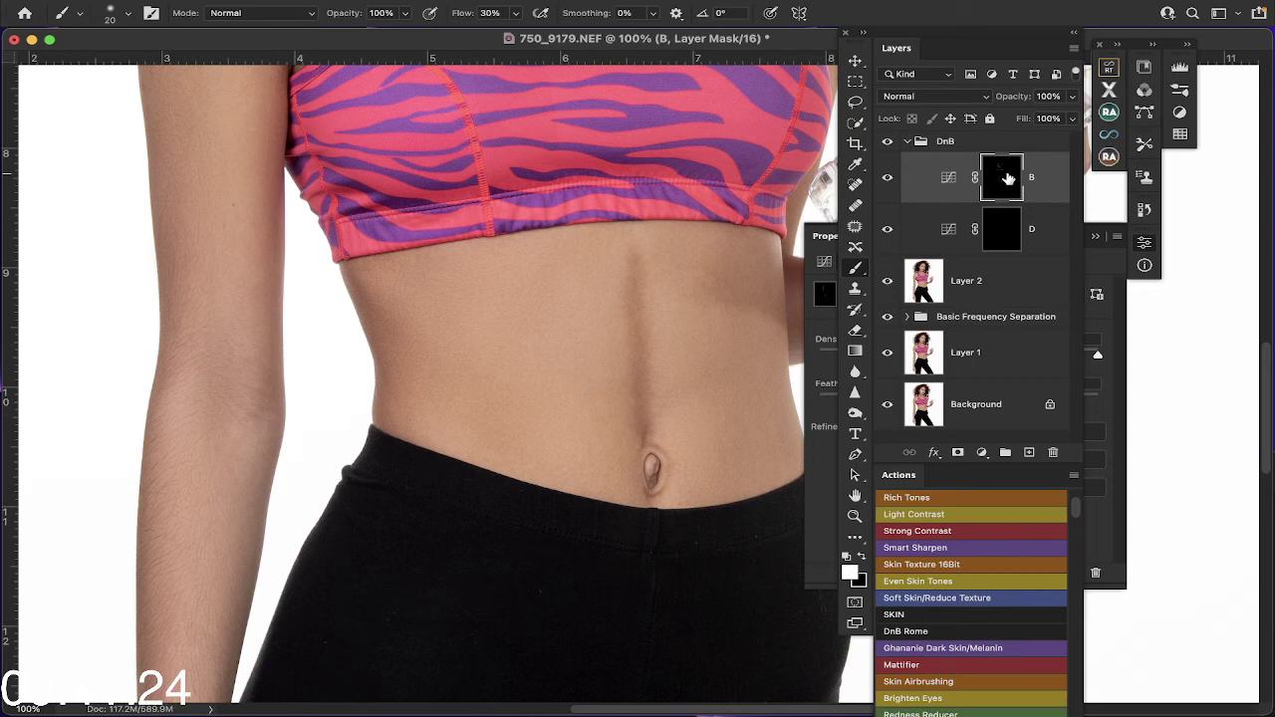
Step: Paint black with a 50 px brush on the B mask to reduce the burn line down the abdomen's centre
click(863, 556)
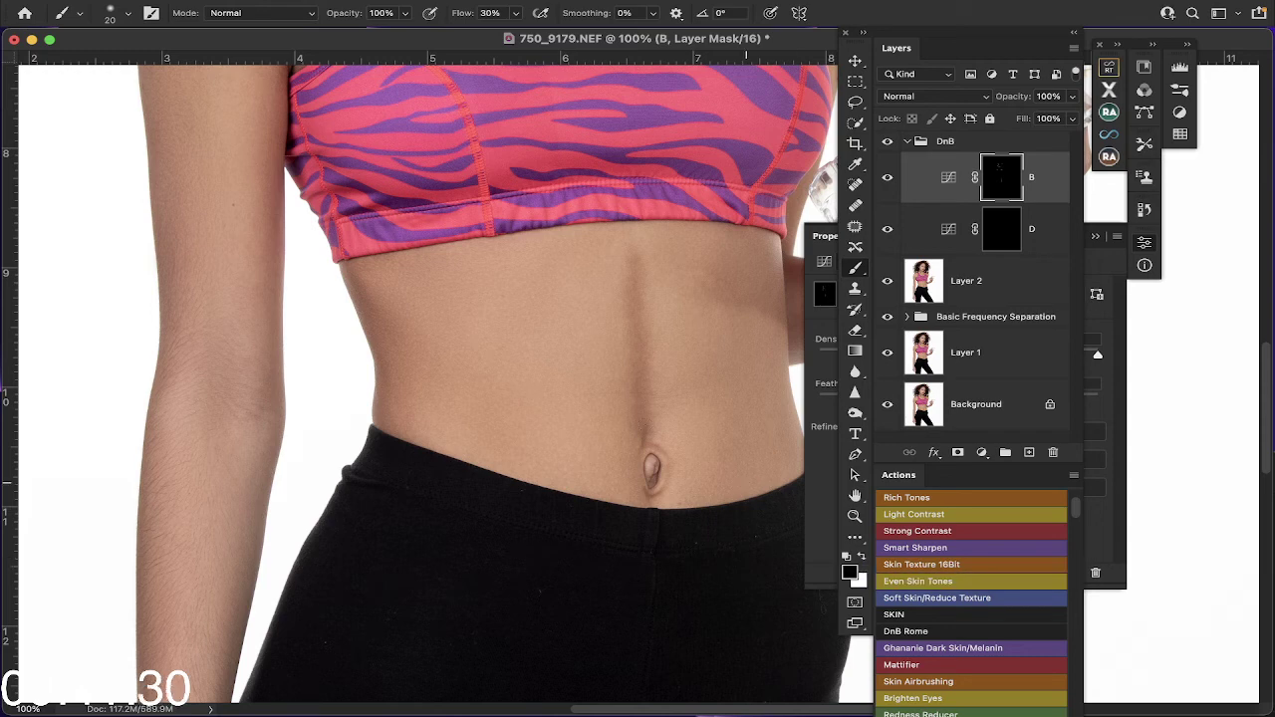
key(bracketright)
key(bracketright)
mouse_move(648, 431)
mouse_down()
mouse_move(629, 308)
mouse_move(649, 277)
mouse_move(644, 341)
mouse_move(633, 269)
mouse_up()
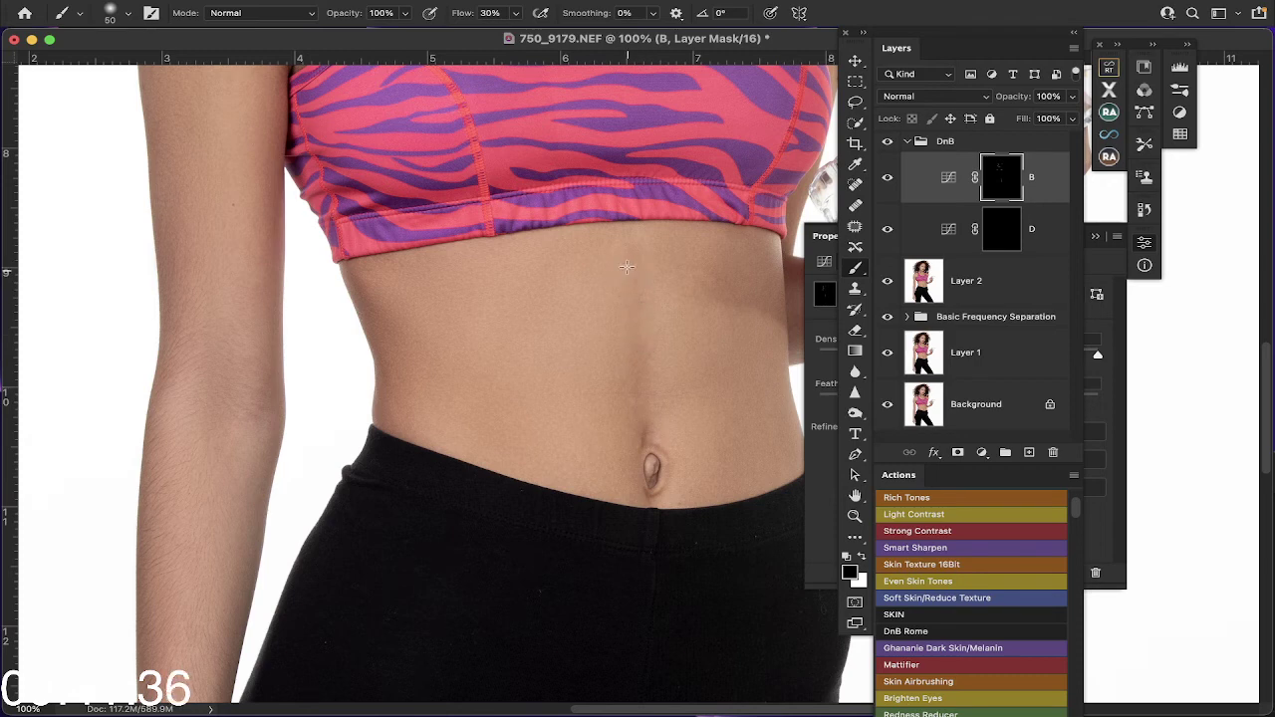
drag(644, 430, 644, 325)
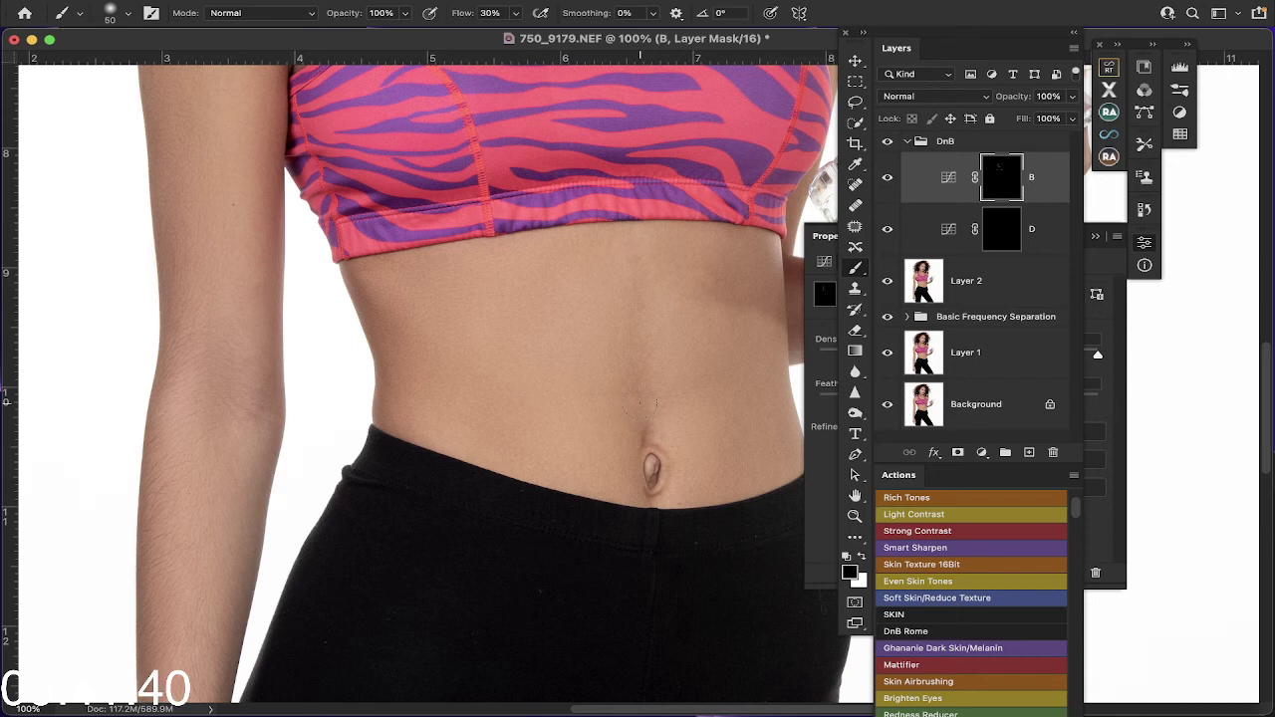
Step: Lower the B layer's opacity to 66% to lighten the burn shading on the face and body
scroll(626, 259, right, 5)
scroll(626, 259, up, 3)
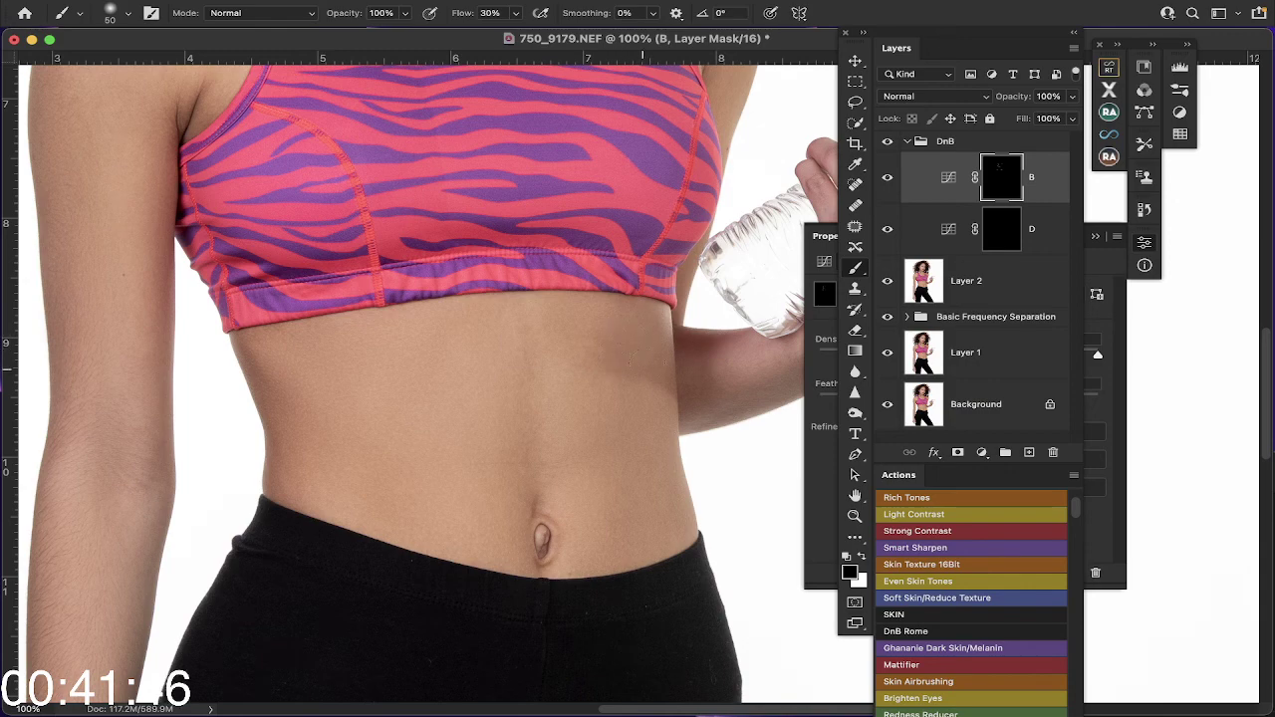
scroll(615, 391, up, 3)
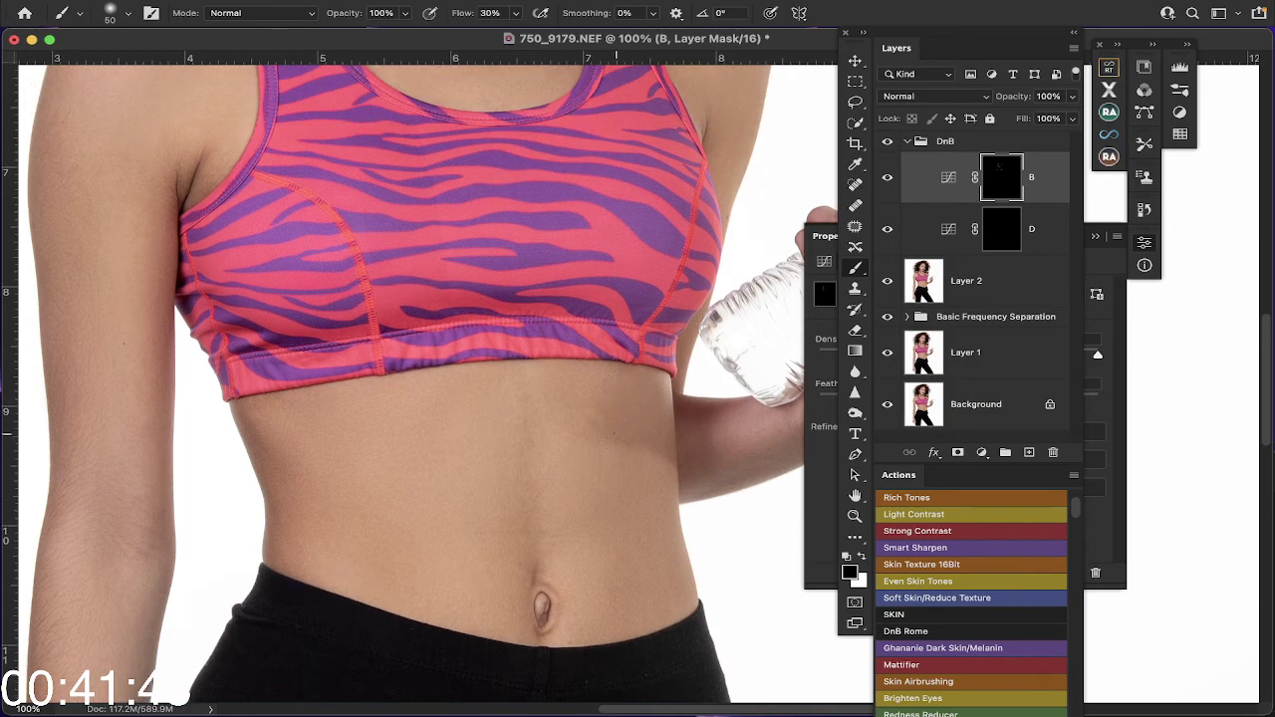
scroll(615, 461, up, 3)
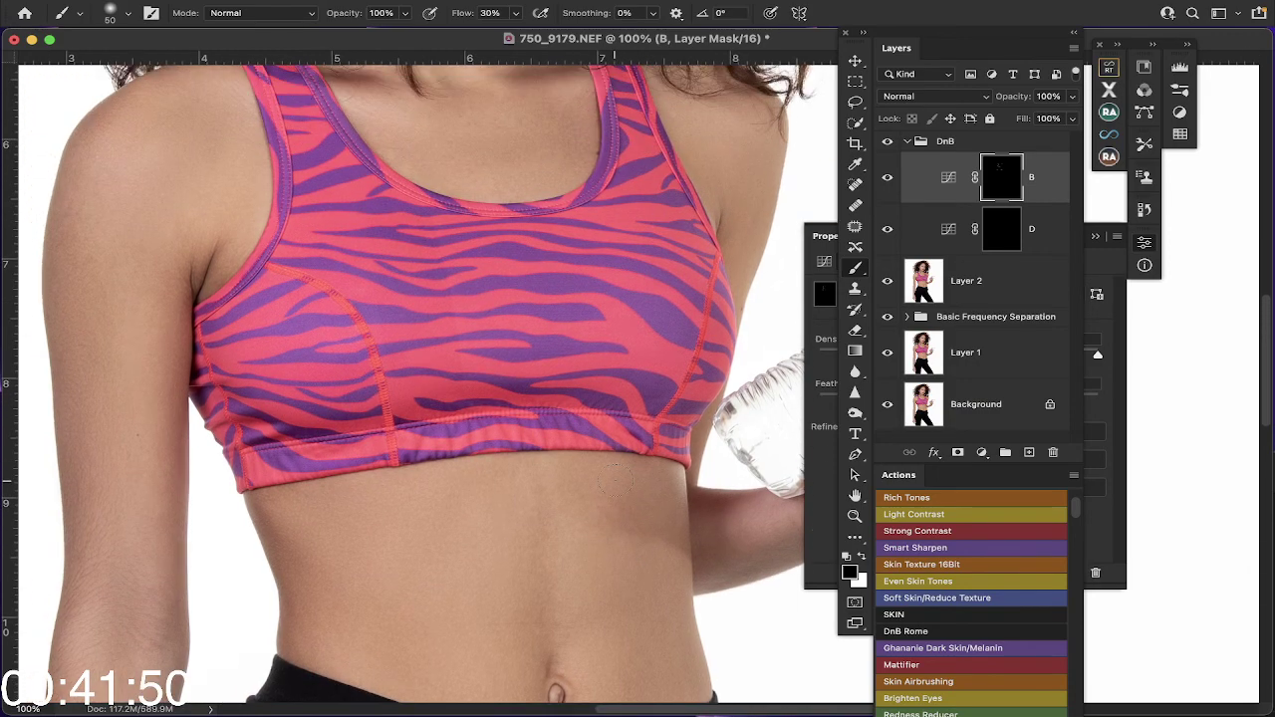
scroll(614, 468, left, 4)
scroll(614, 468, down, 6)
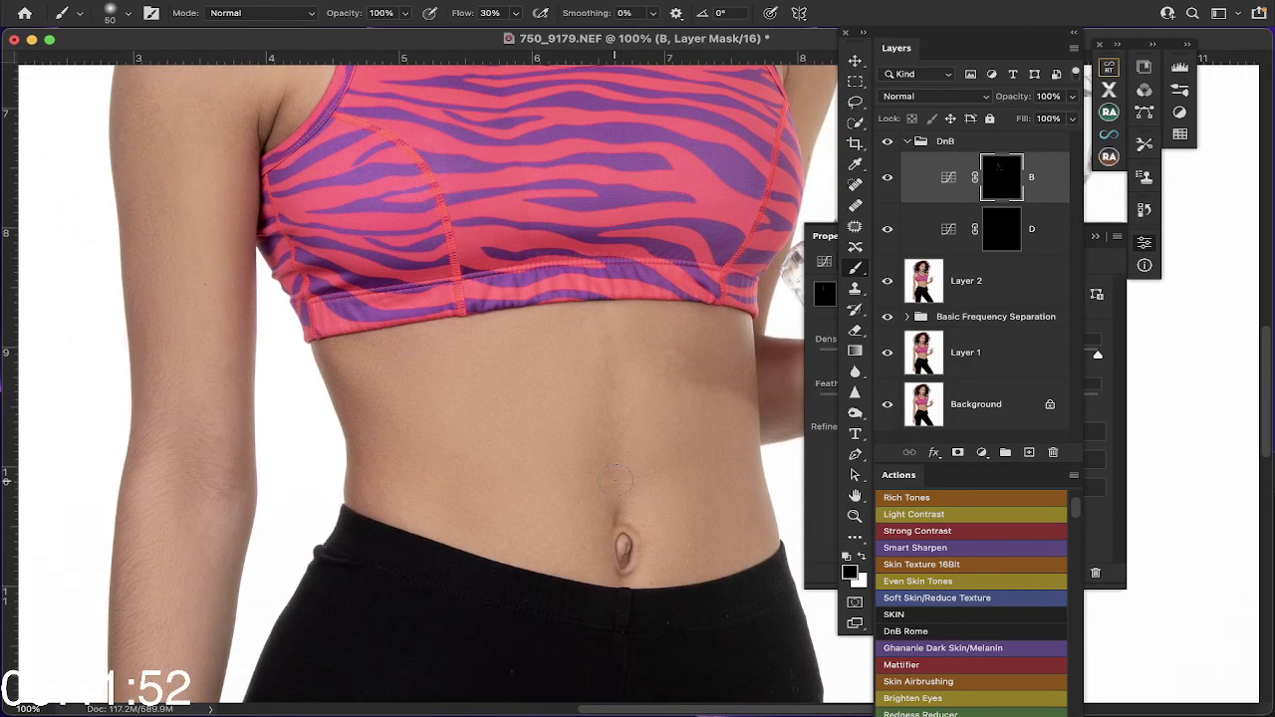
scroll(614, 480, up, 20)
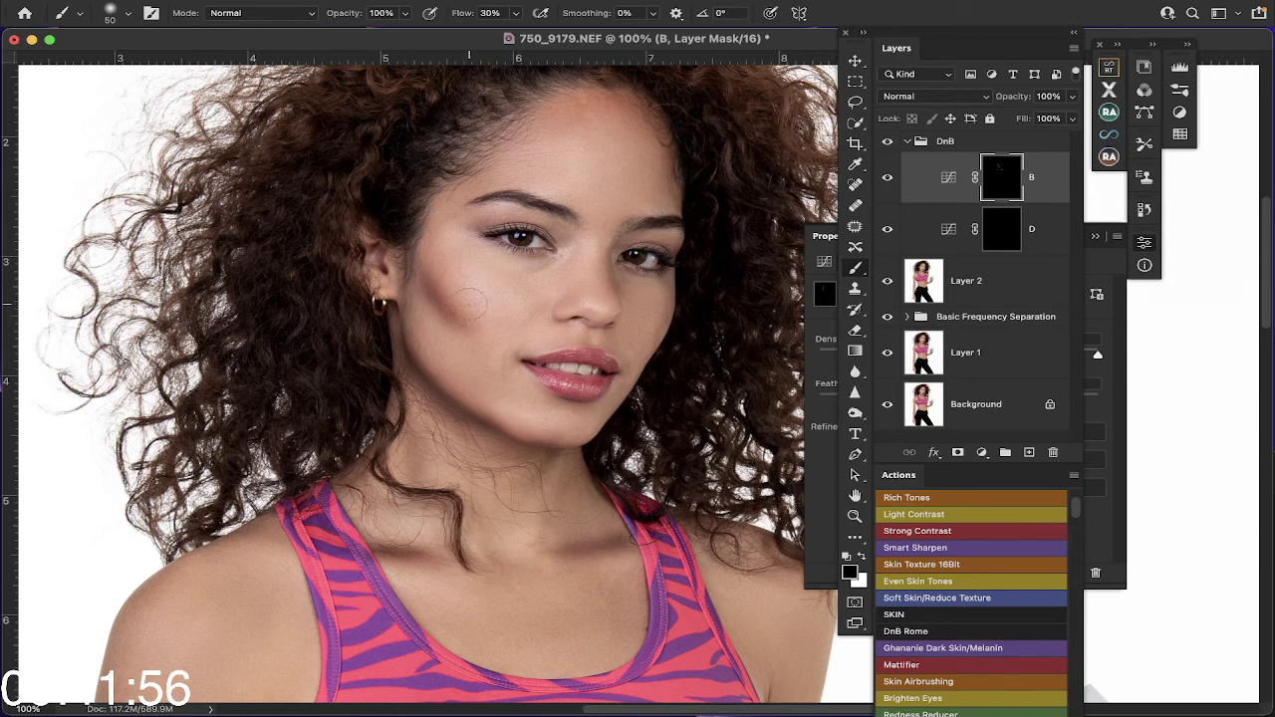
click(1072, 119)
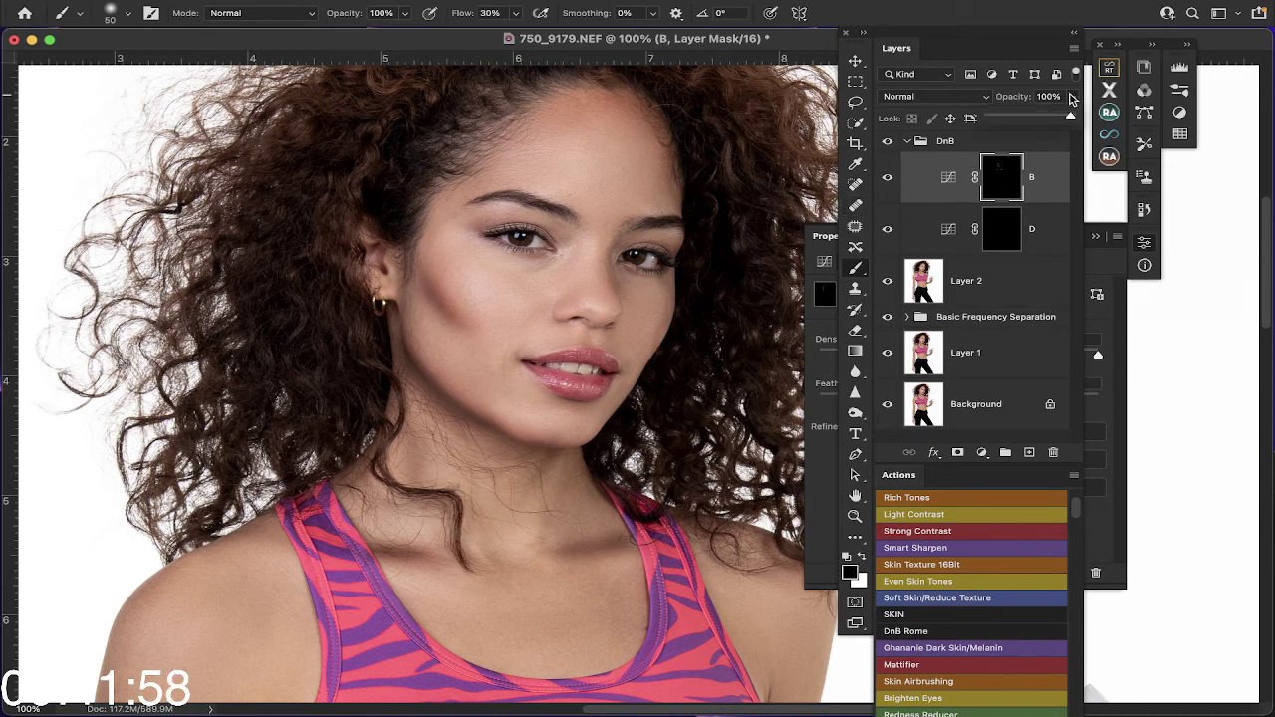
drag(1071, 119, 1043, 119)
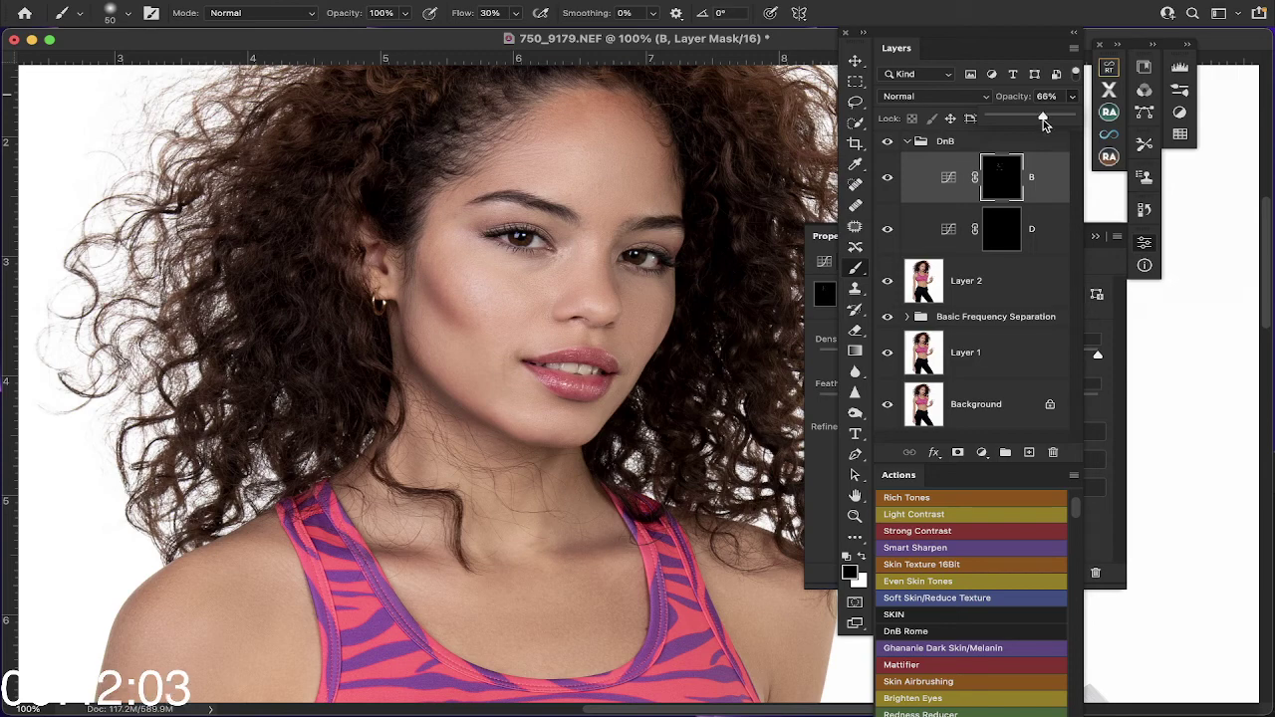
Step: Paint white highlights on the D layer's mask over the cheekbone, chin and forehead
click(1009, 236)
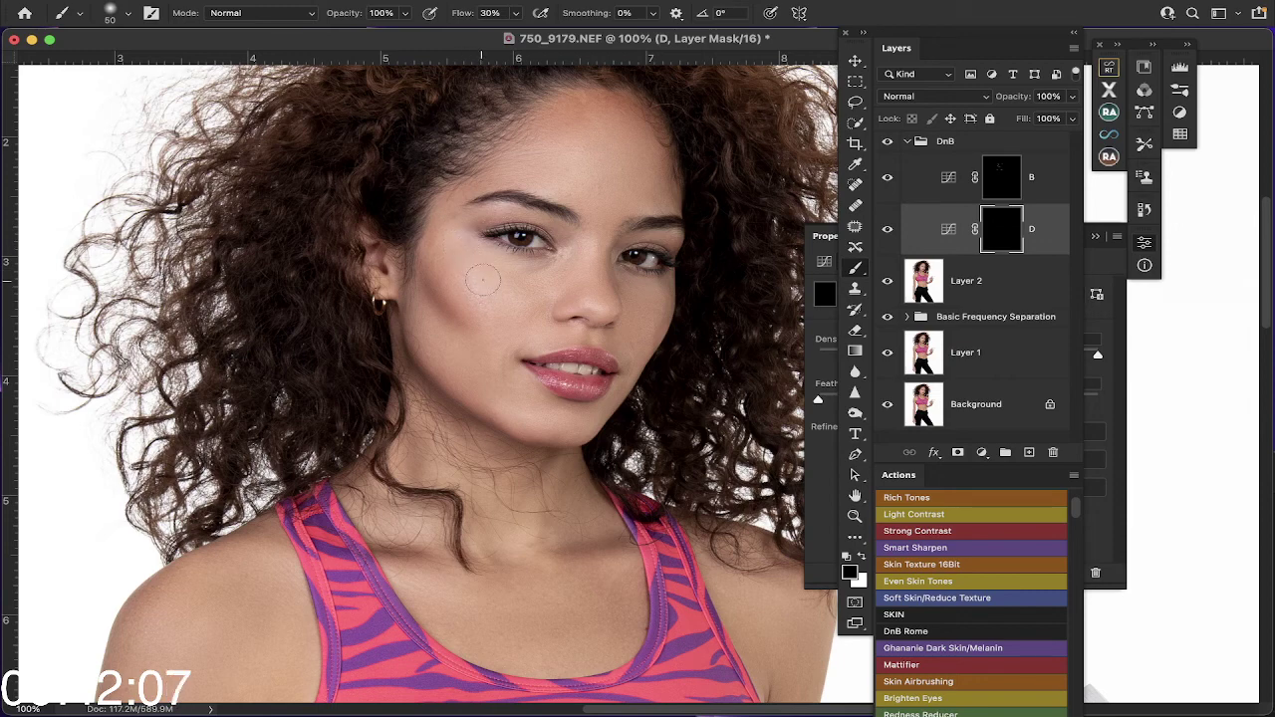
click(863, 558)
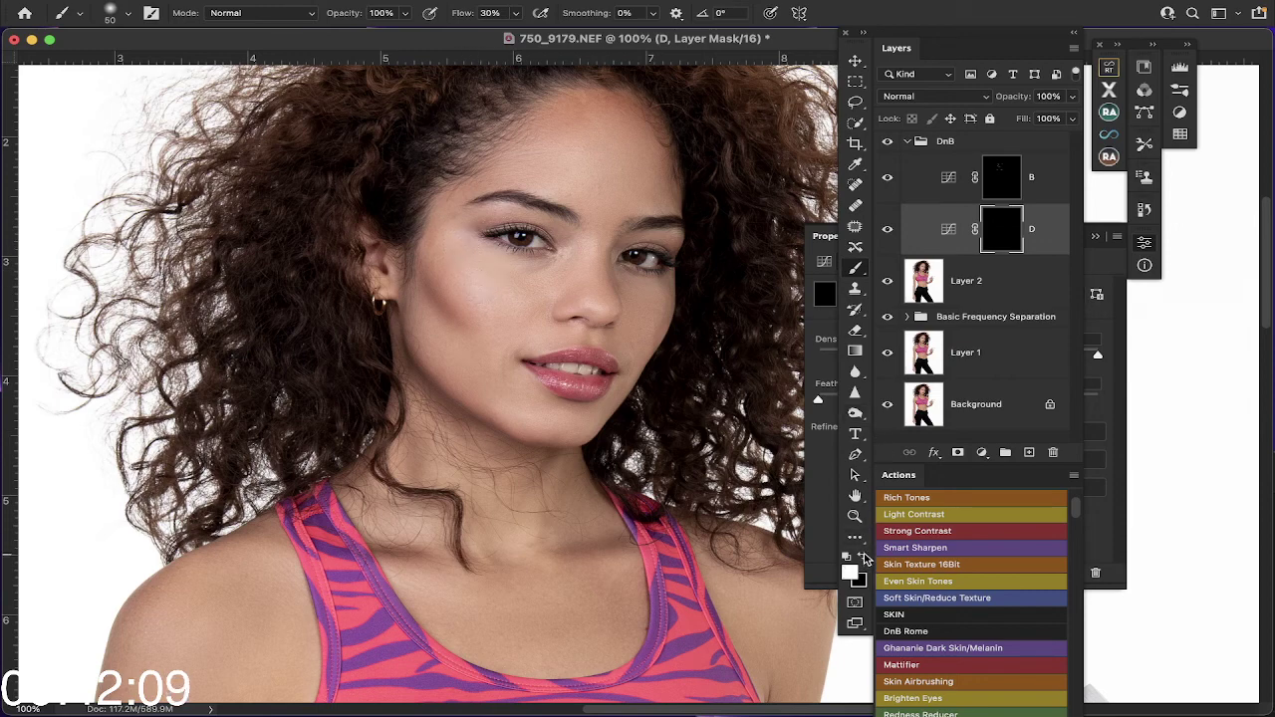
mouse_move(454, 245)
mouse_down()
mouse_move(478, 288)
mouse_move(503, 294)
mouse_up()
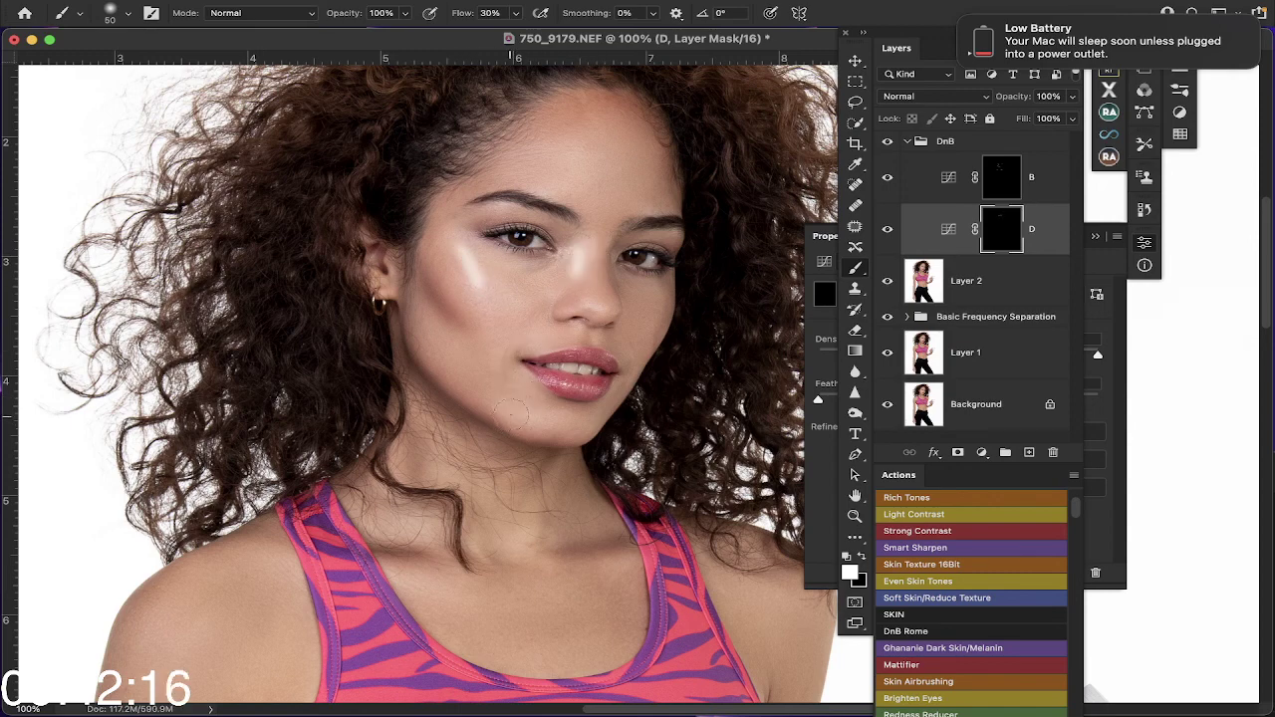
drag(509, 411, 542, 414)
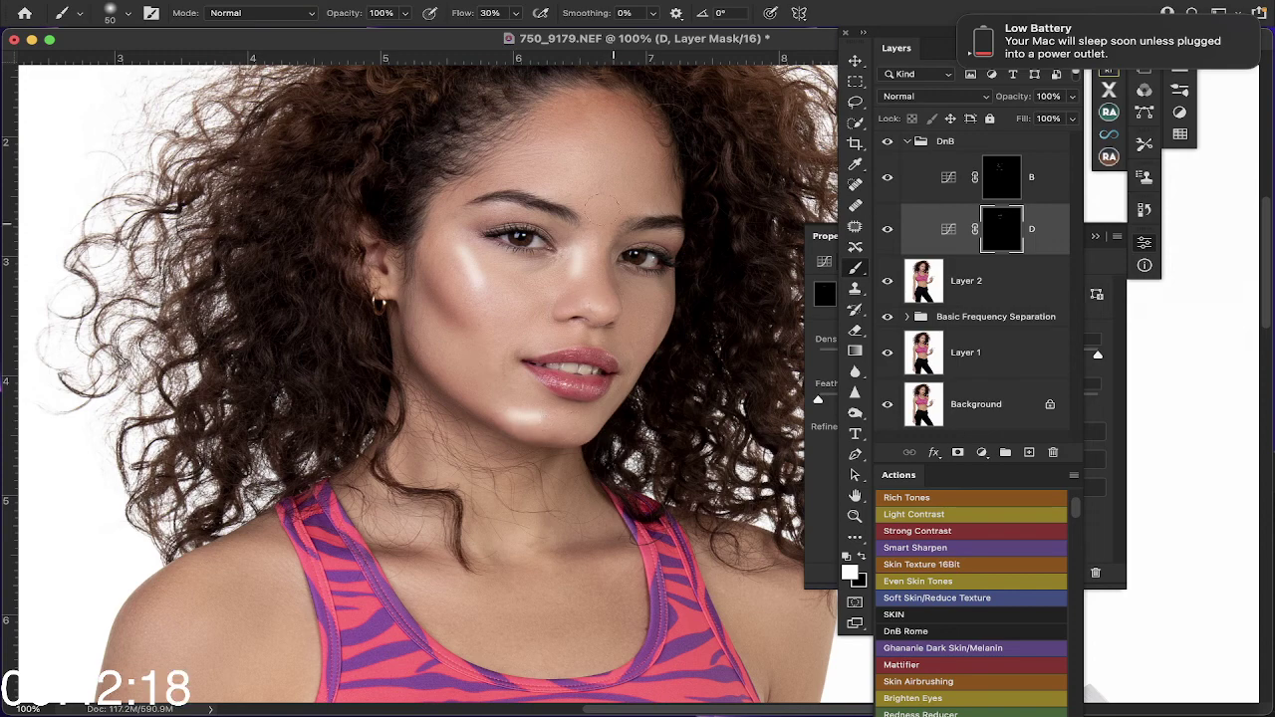
mouse_move(563, 185)
mouse_down()
mouse_move(530, 178)
mouse_move(556, 175)
mouse_move(582, 146)
mouse_move(617, 157)
mouse_move(609, 179)
mouse_up()
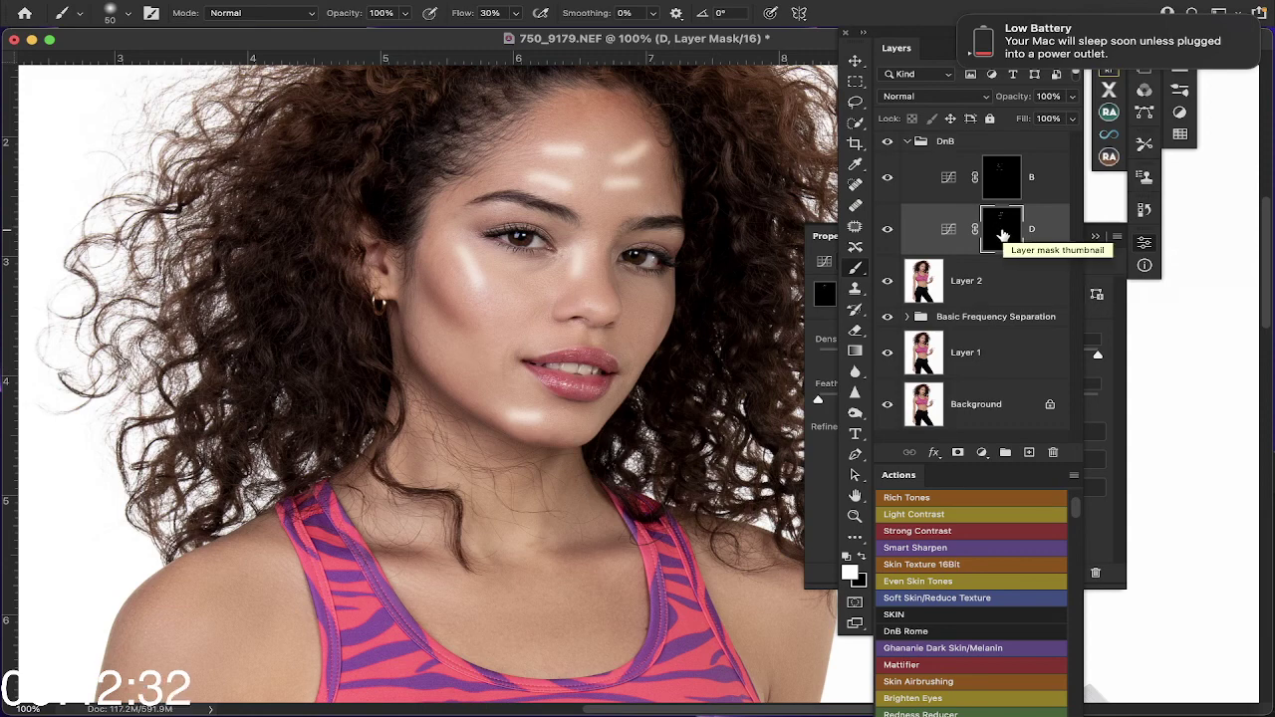
Step: Feather the D layer's mask by 46.3 px to soften the painted highlights
click(1119, 418)
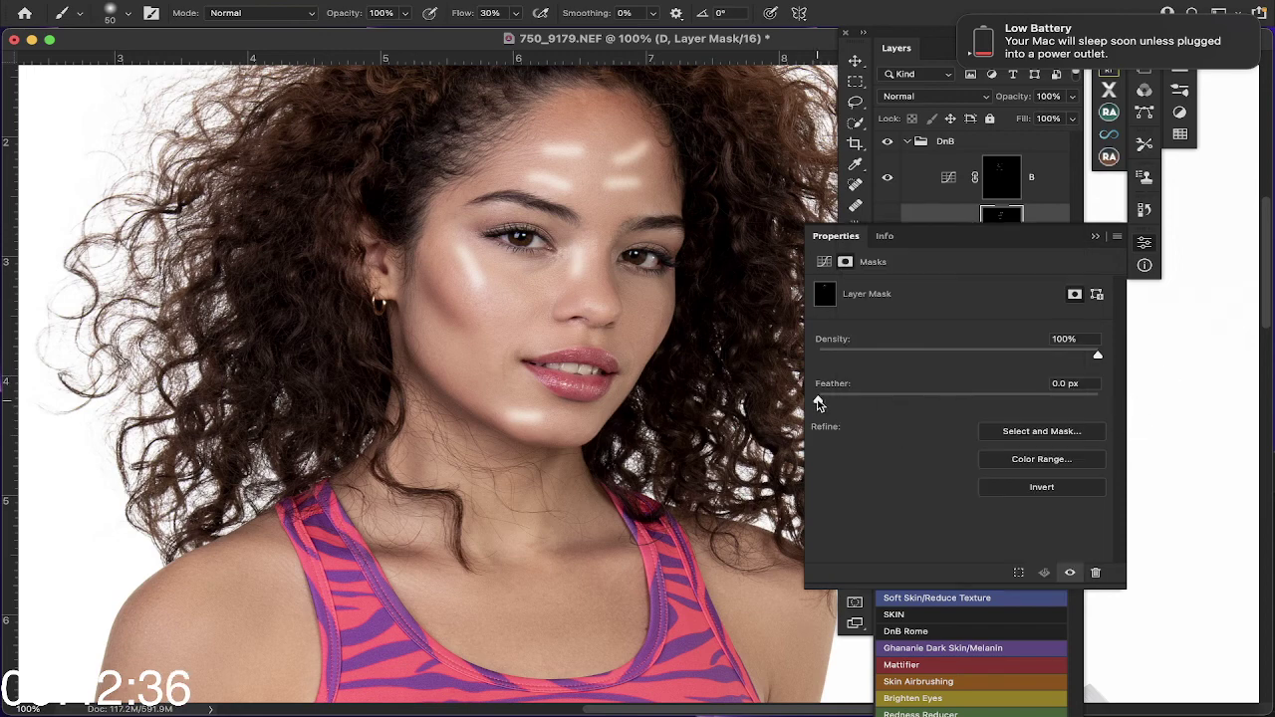
drag(817, 401, 970, 403)
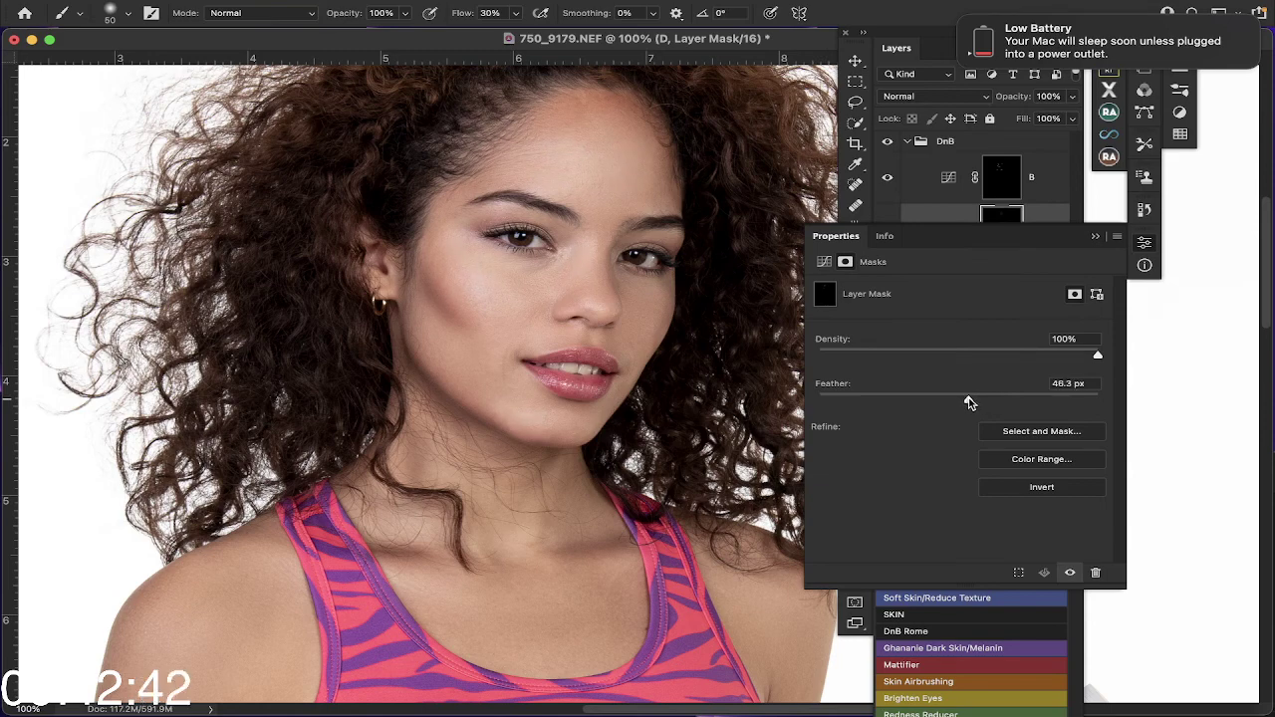
click(1095, 236)
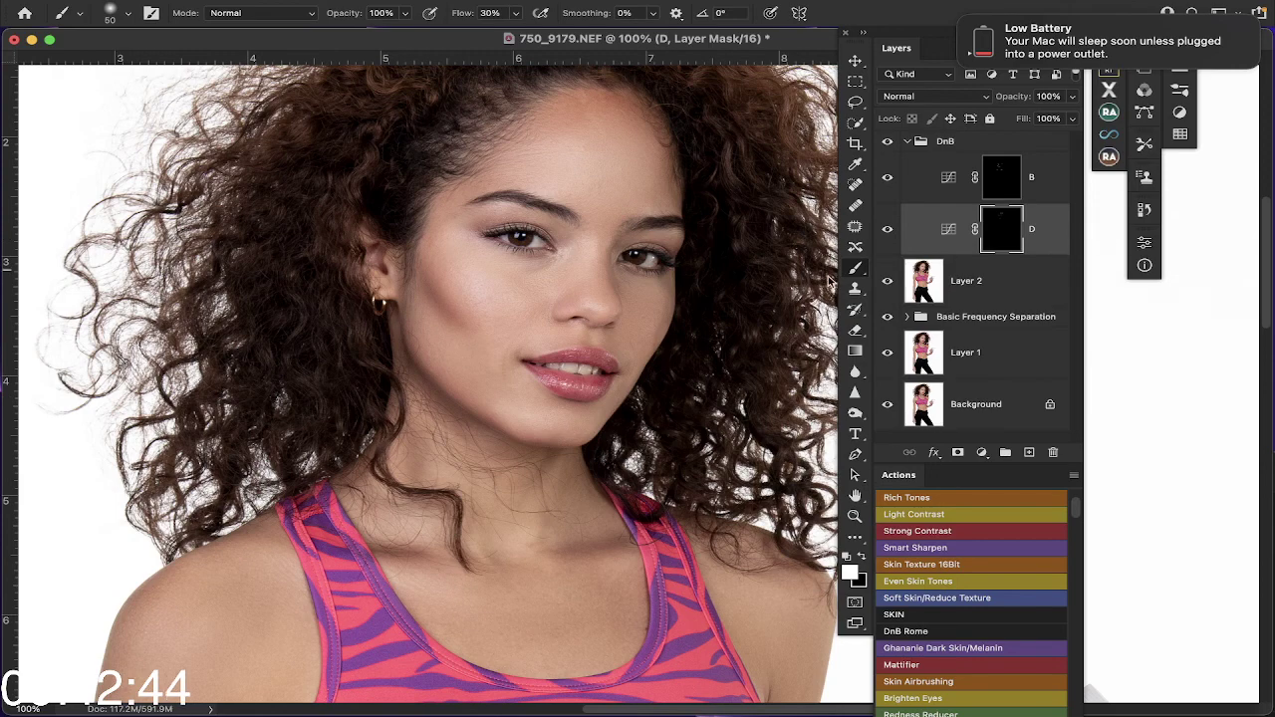
Step: Fit the whole portrait in view and stamp all visible layers into a new layer above the DnB group
scroll(511, 339, down, 20)
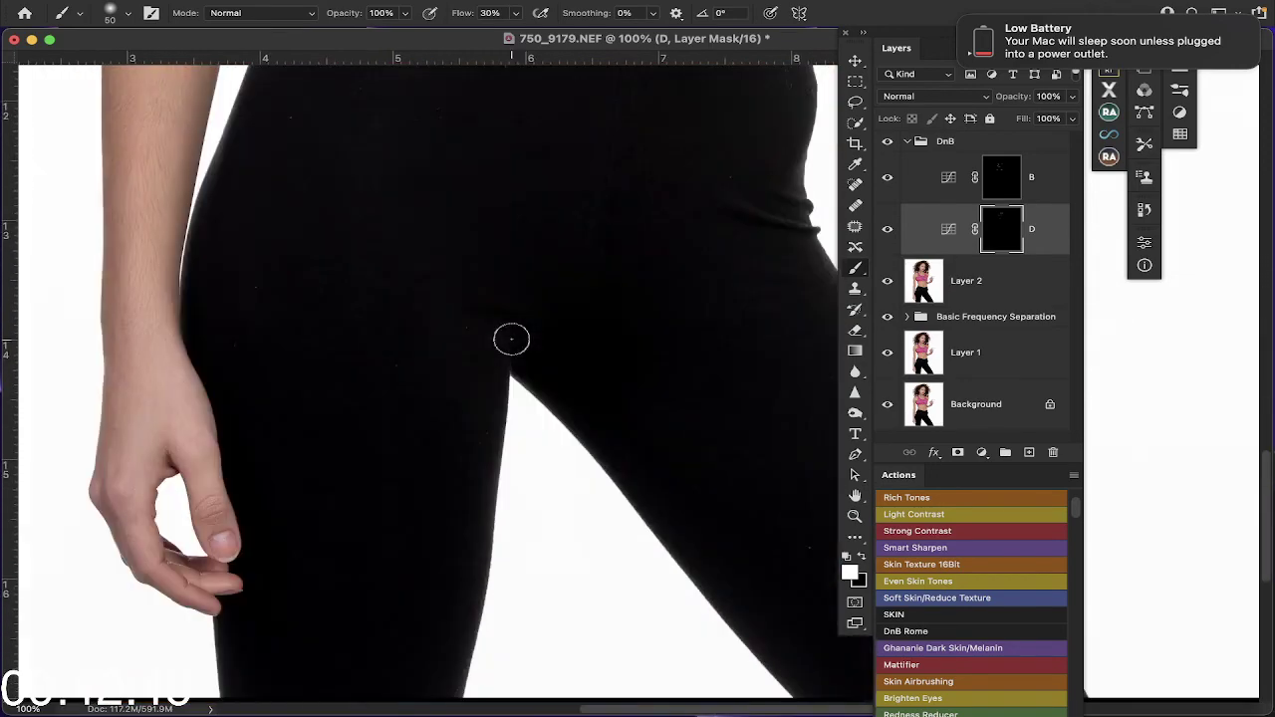
scroll(510, 340, up, 20)
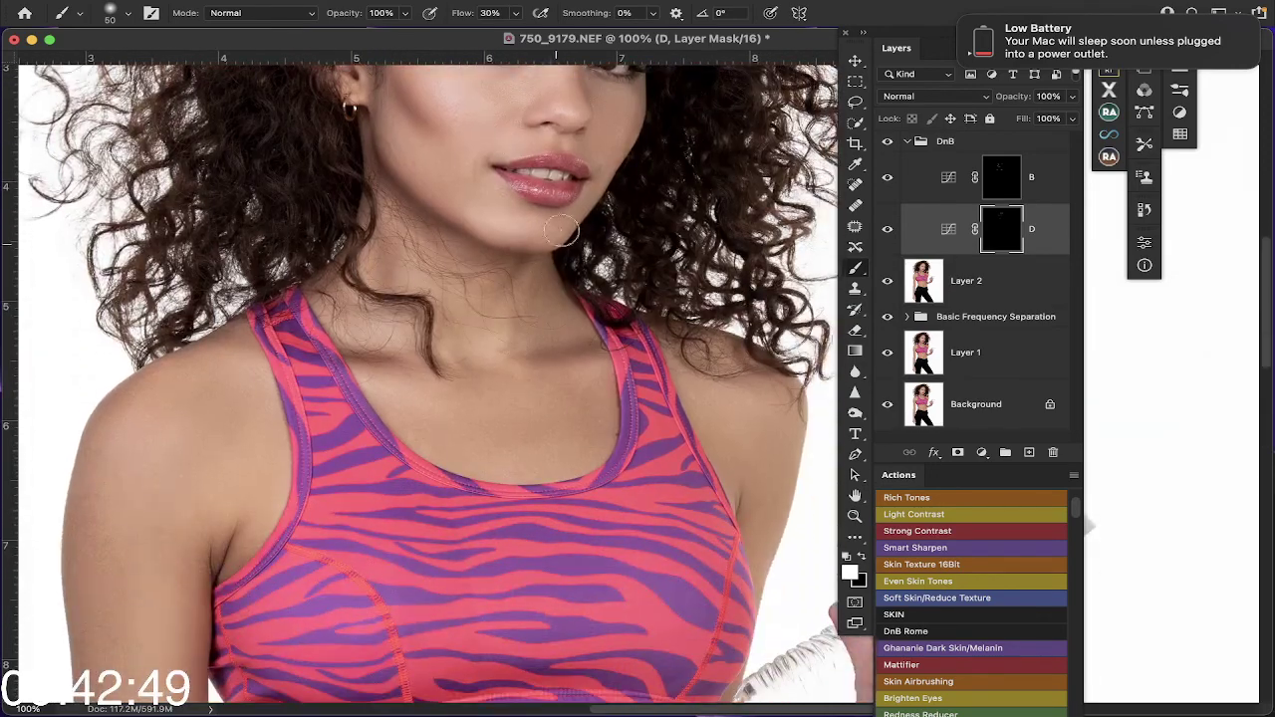
key(super+0)
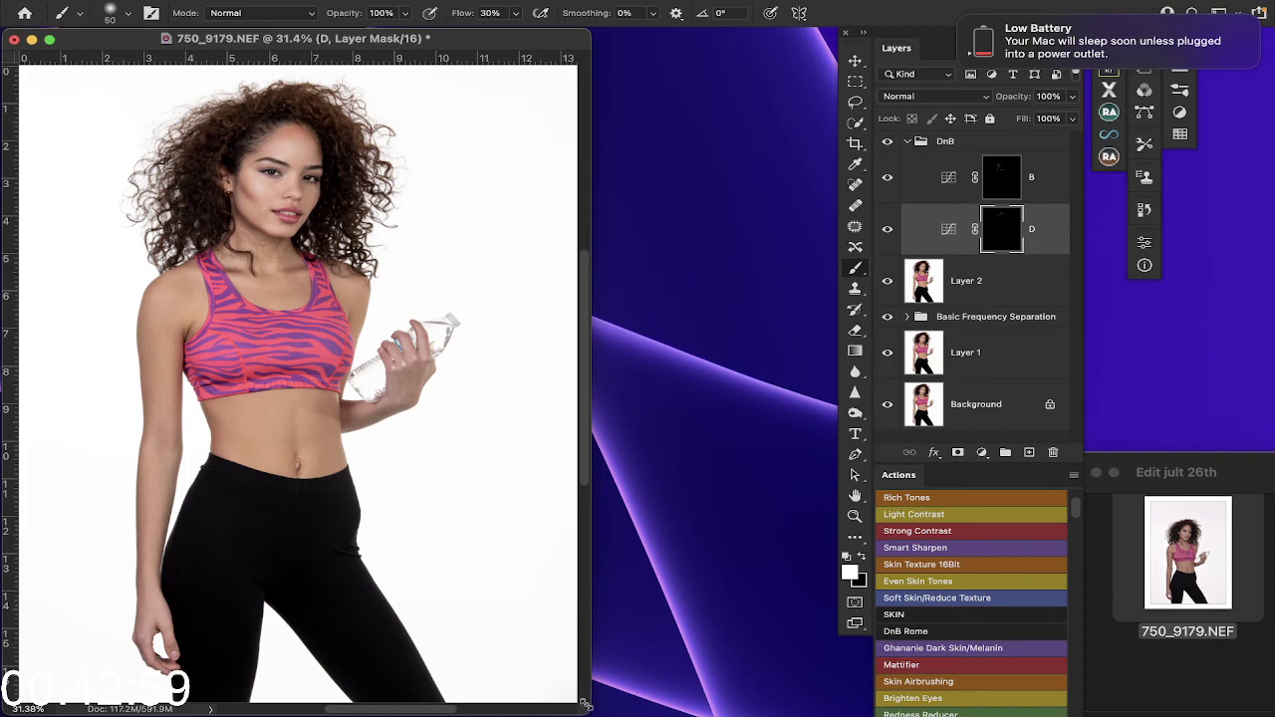
drag(588, 709, 752, 711)
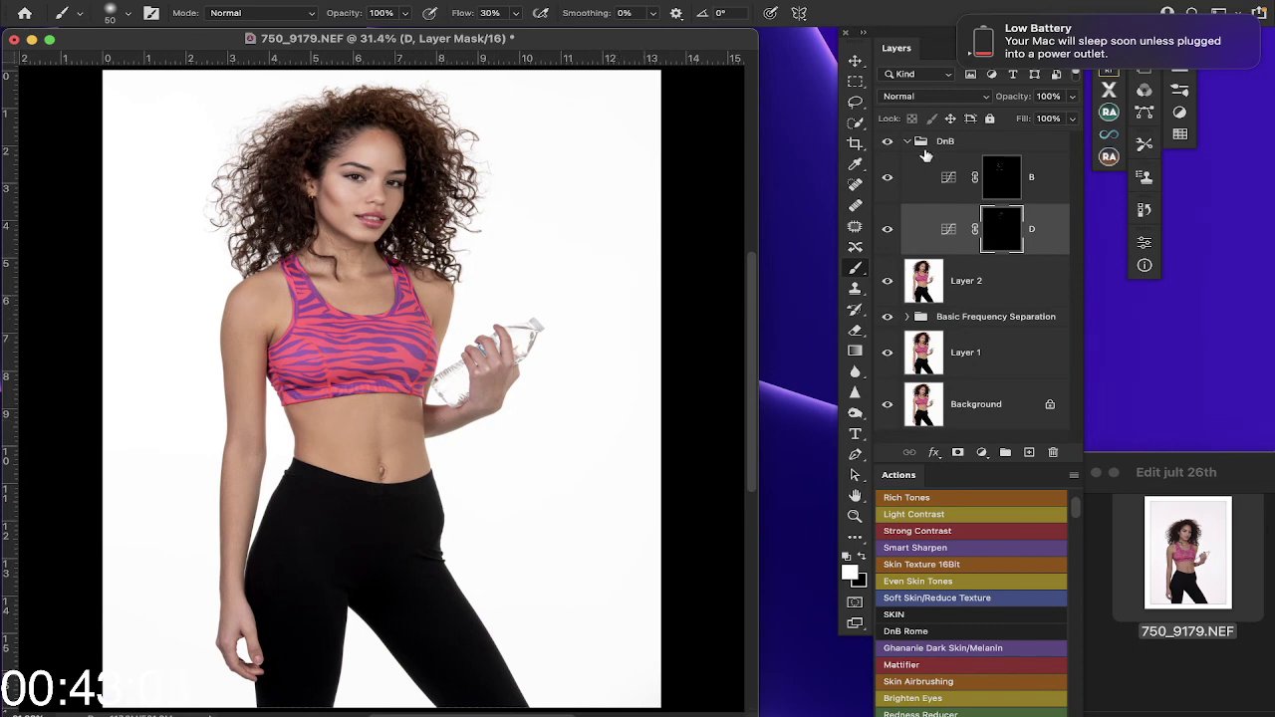
click(912, 140)
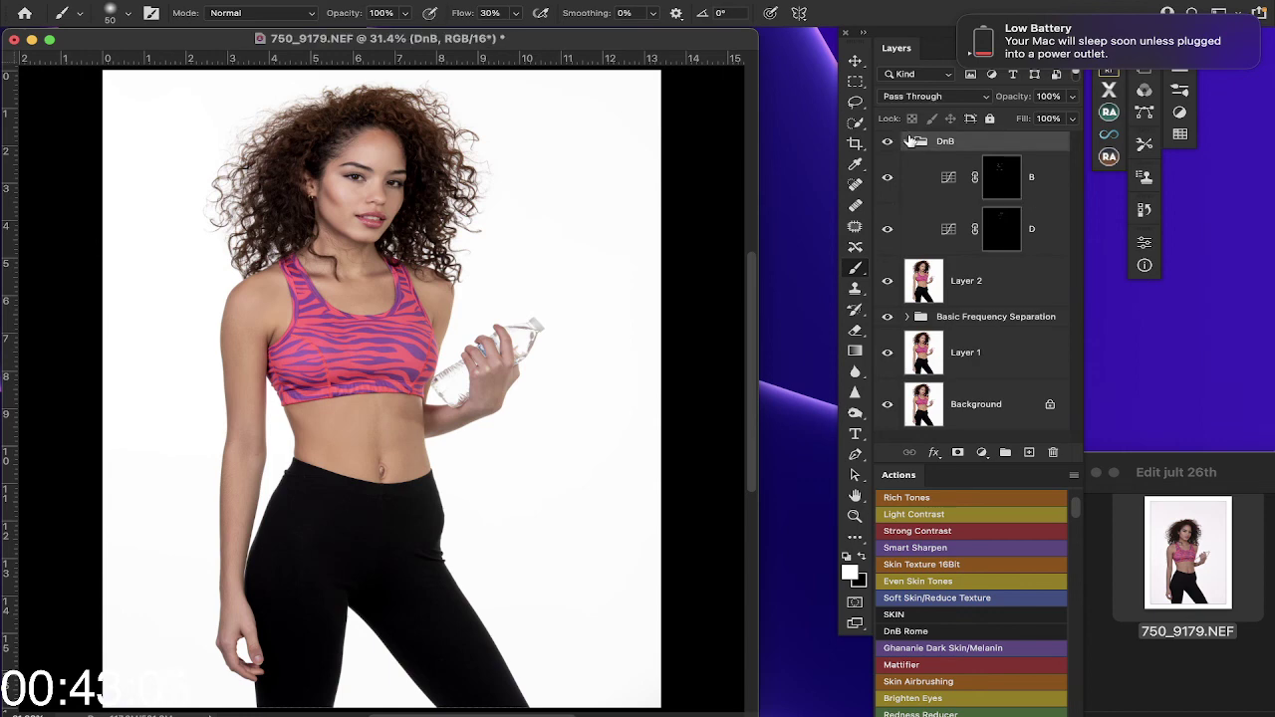
key(shift+alt+z)
key(super+alt+shift+e)
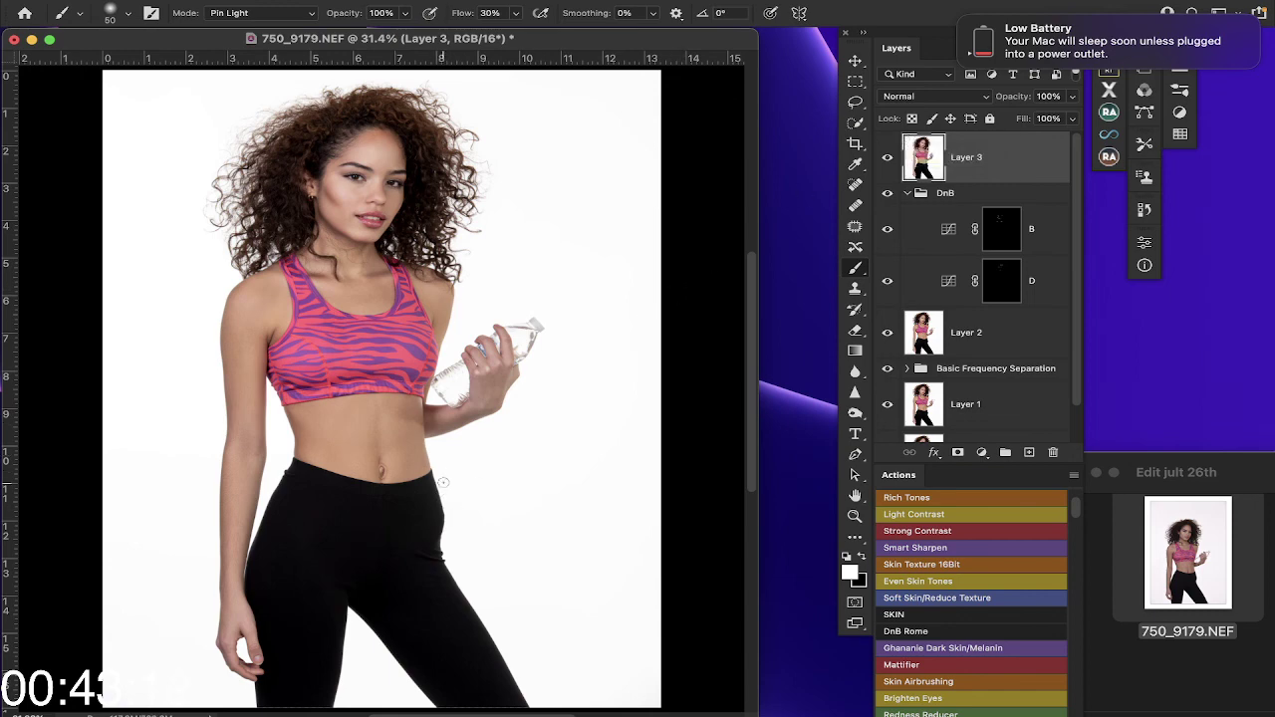
Step: Liquify the stamped layer with a size 700 brush, pushing in the hip bulge on the bottle-hand side
mouse_move(453, 12)
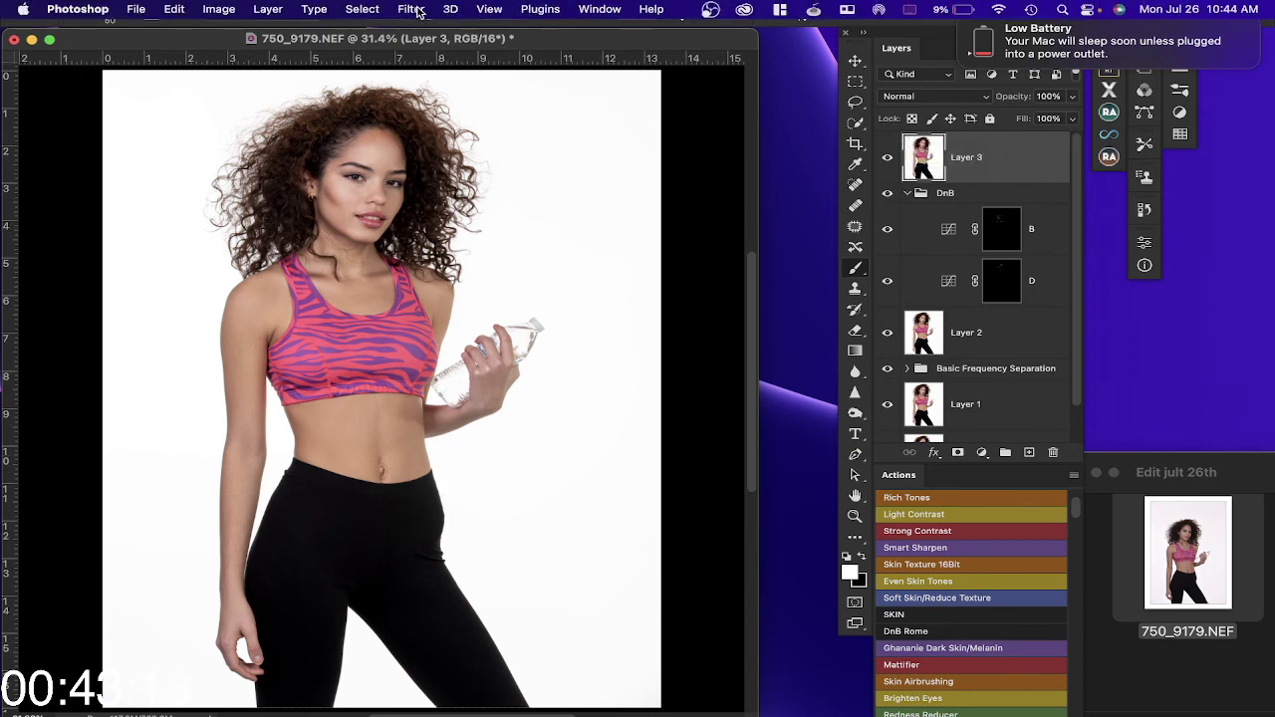
click(412, 10)
click(439, 160)
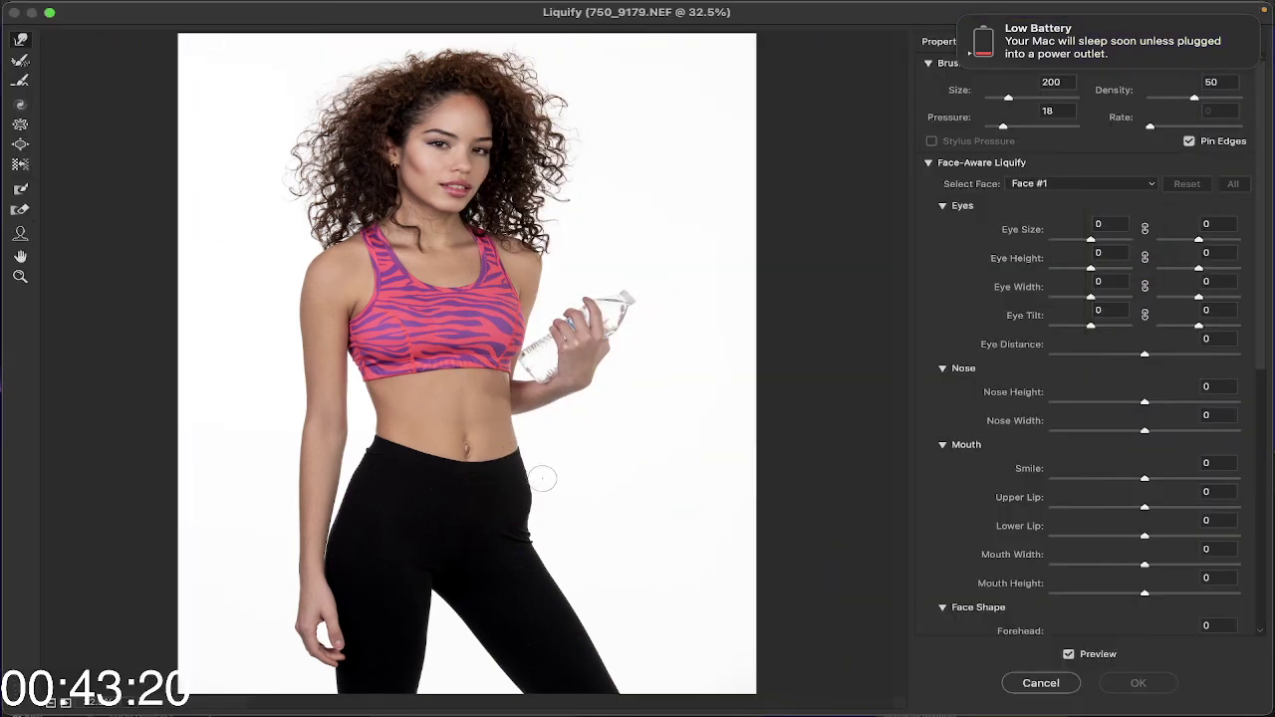
key(bracketright)
key(bracketright)
key(bracketright)
key(bracketright)
key(bracketright)
key(bracketright)
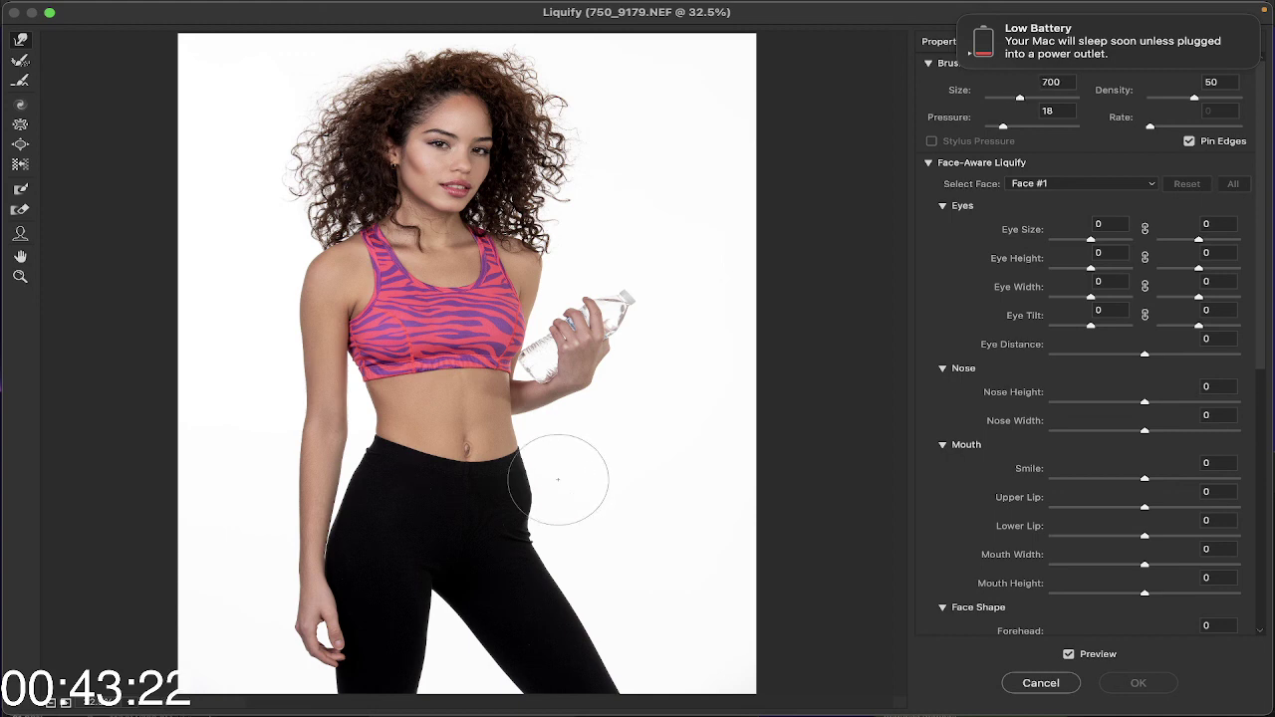
drag(552, 488, 543, 486)
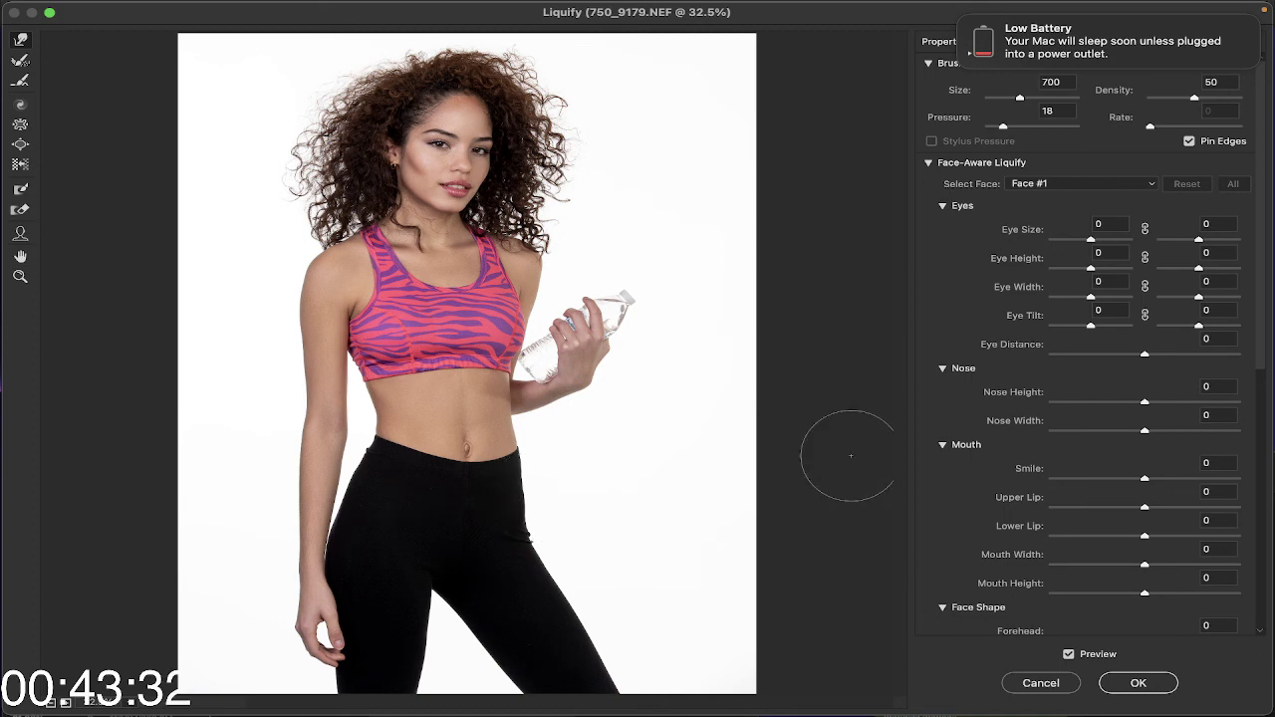
click(1141, 688)
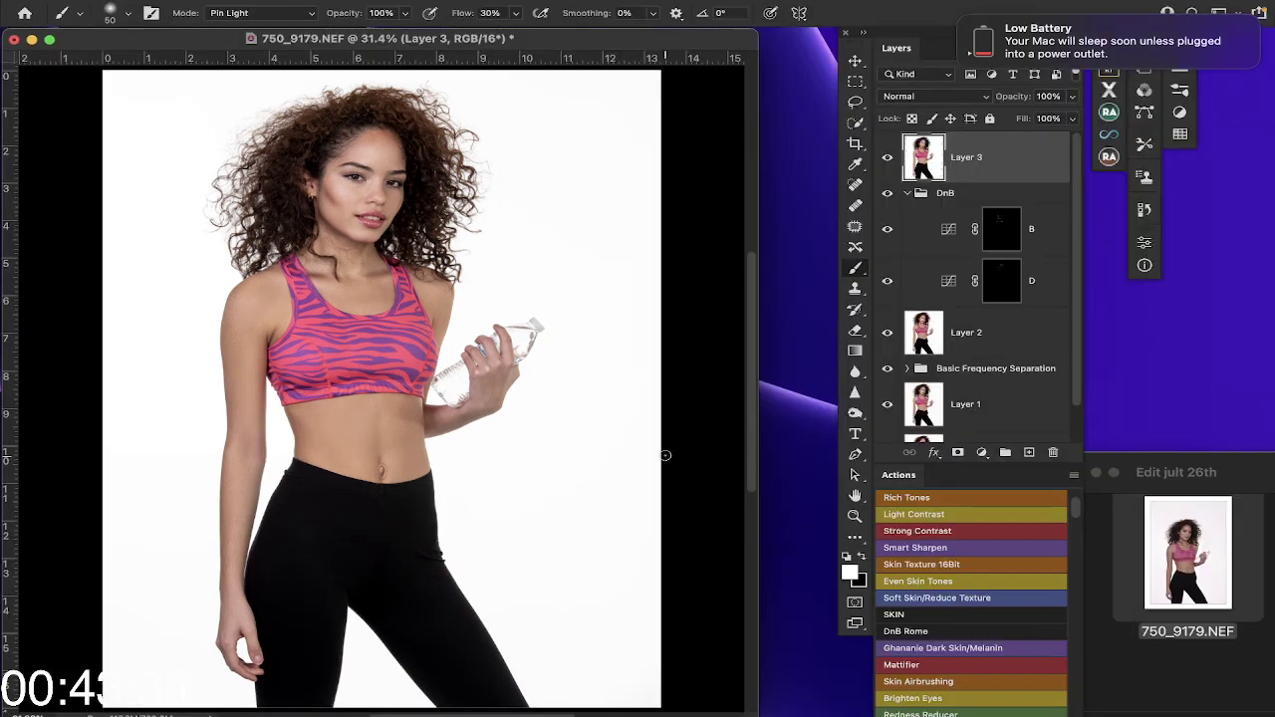
Step: Compare the retouched portrait with the original by isolating the Background layer and restoring the others, and switch away from Photoshop
scroll(927, 296, down, 1)
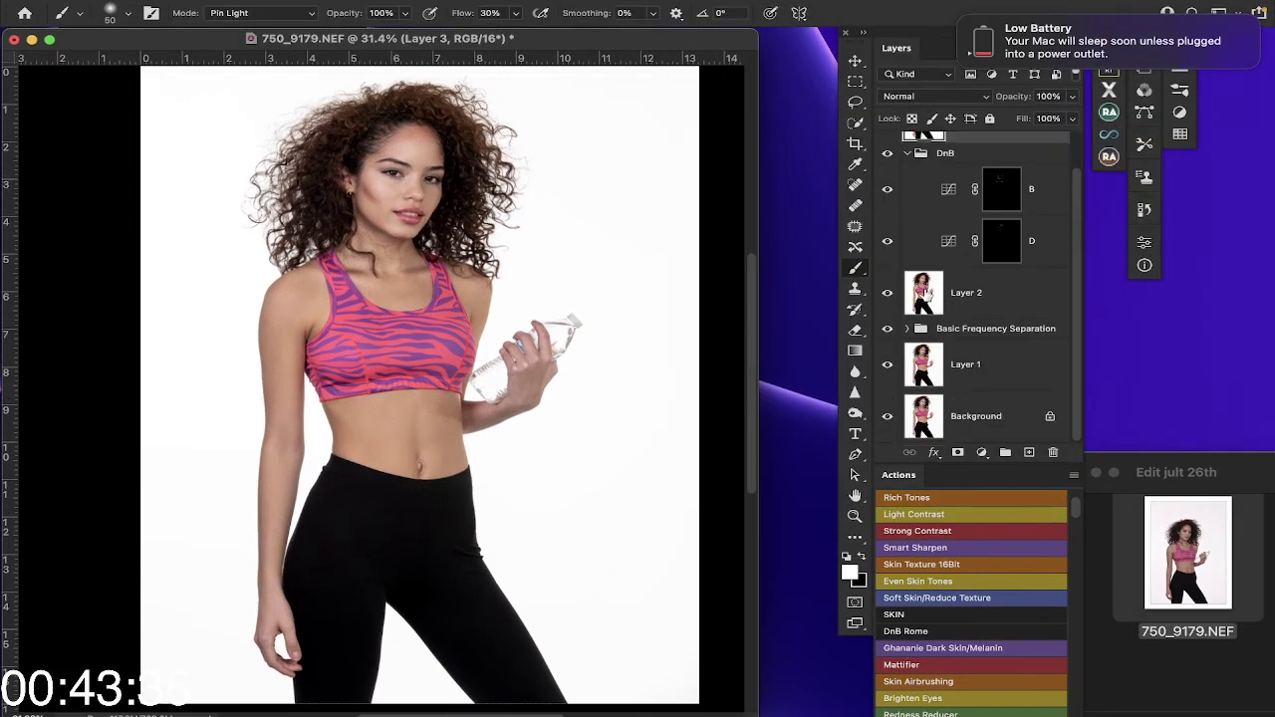
alt+click(885, 421)
alt+click(886, 420)
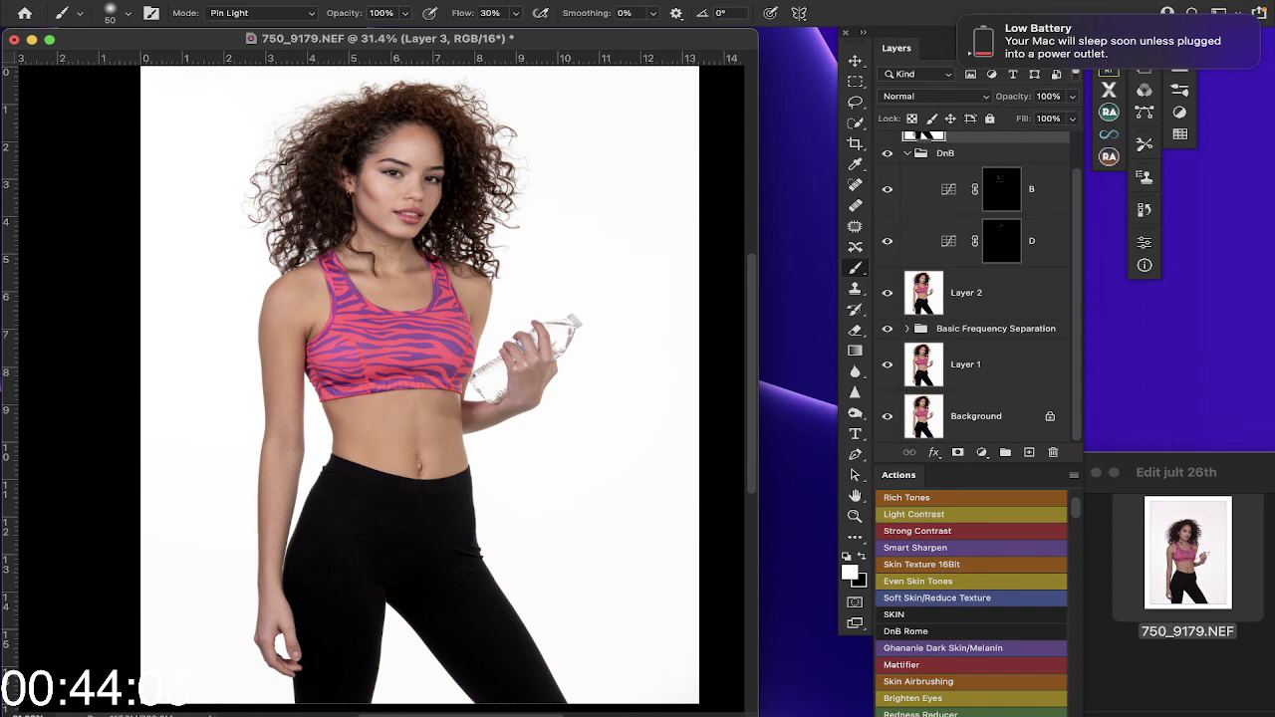
key(super+Tab)
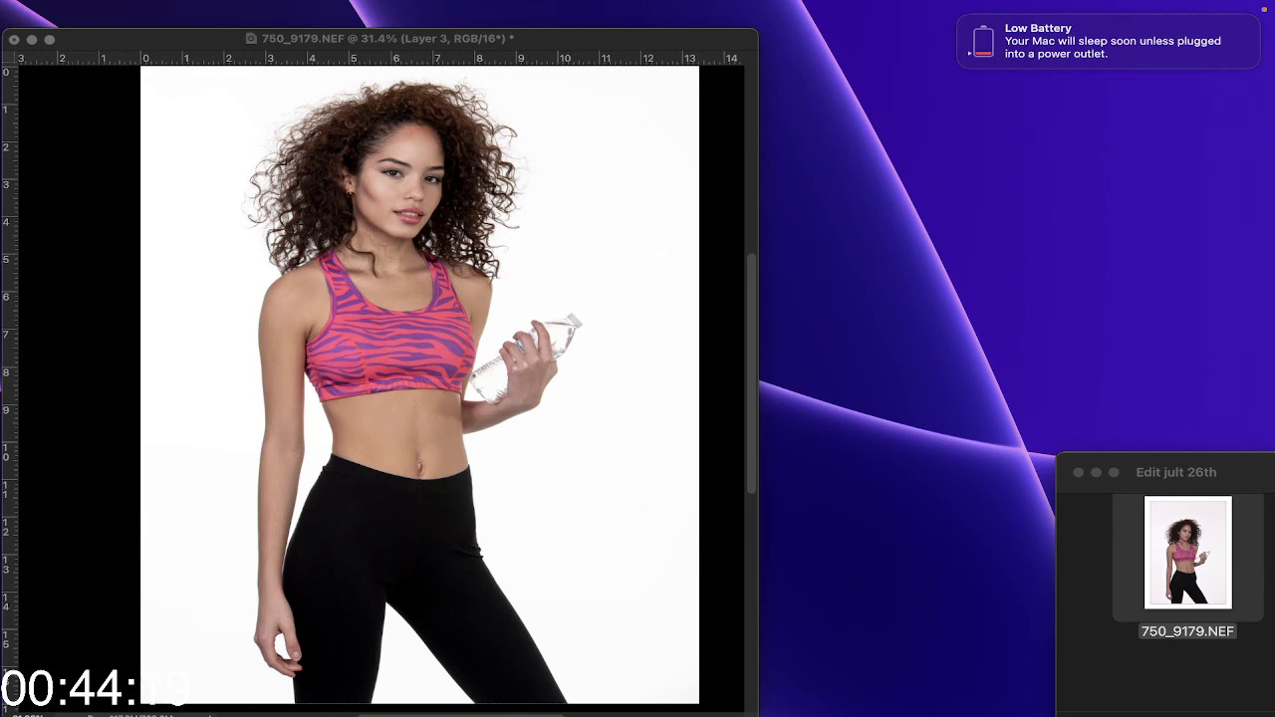